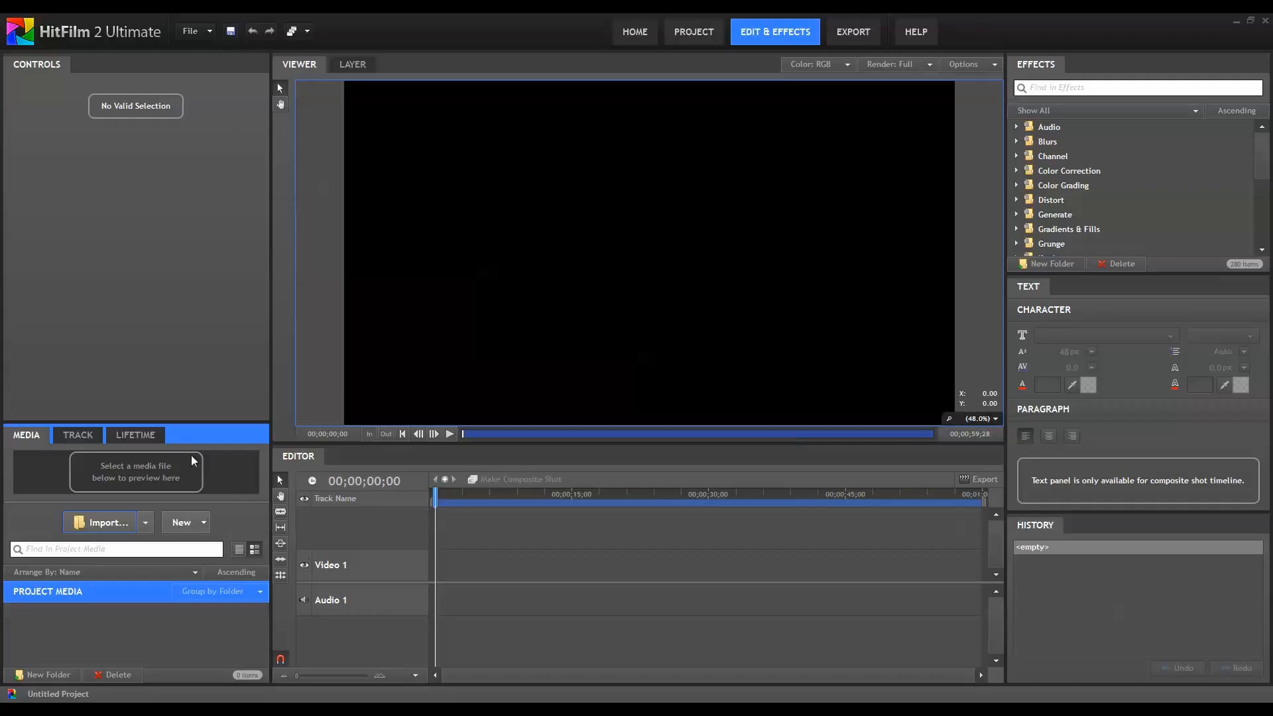
Create a new composite shot named Background, keeping the 1080p 29.97 template and five-second duration.
left_click(200, 523)
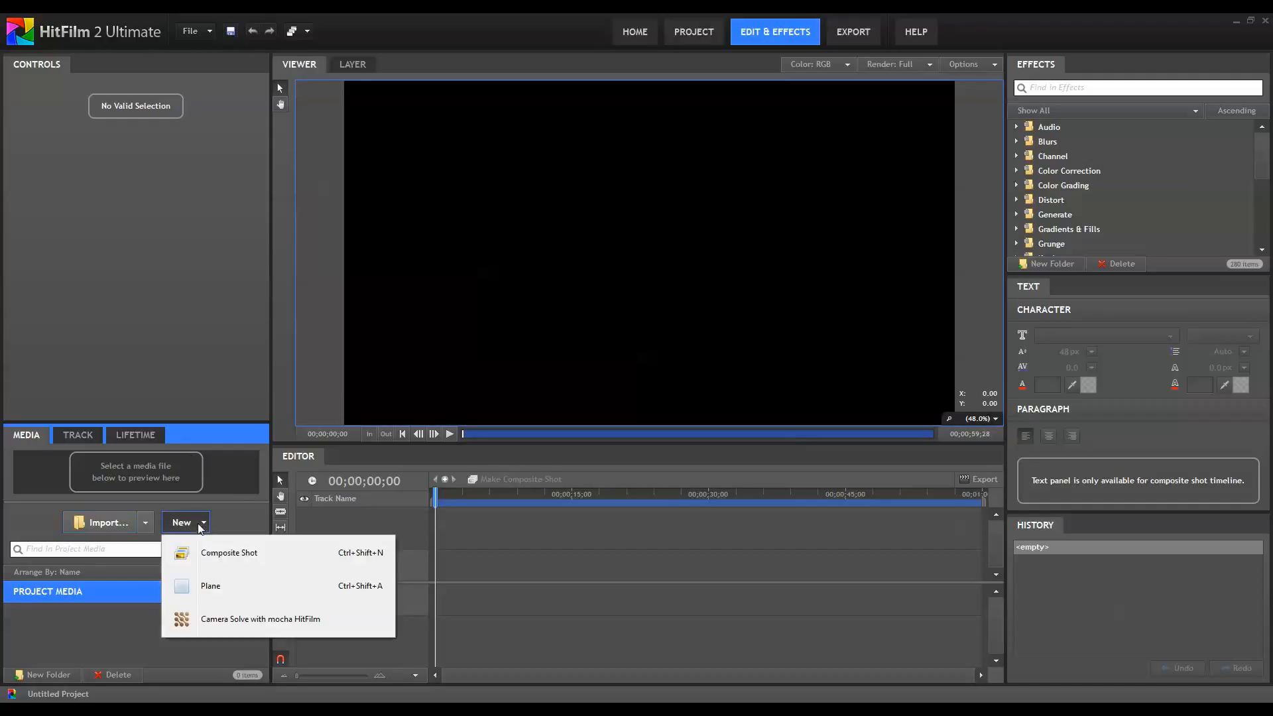
left_click(215, 561)
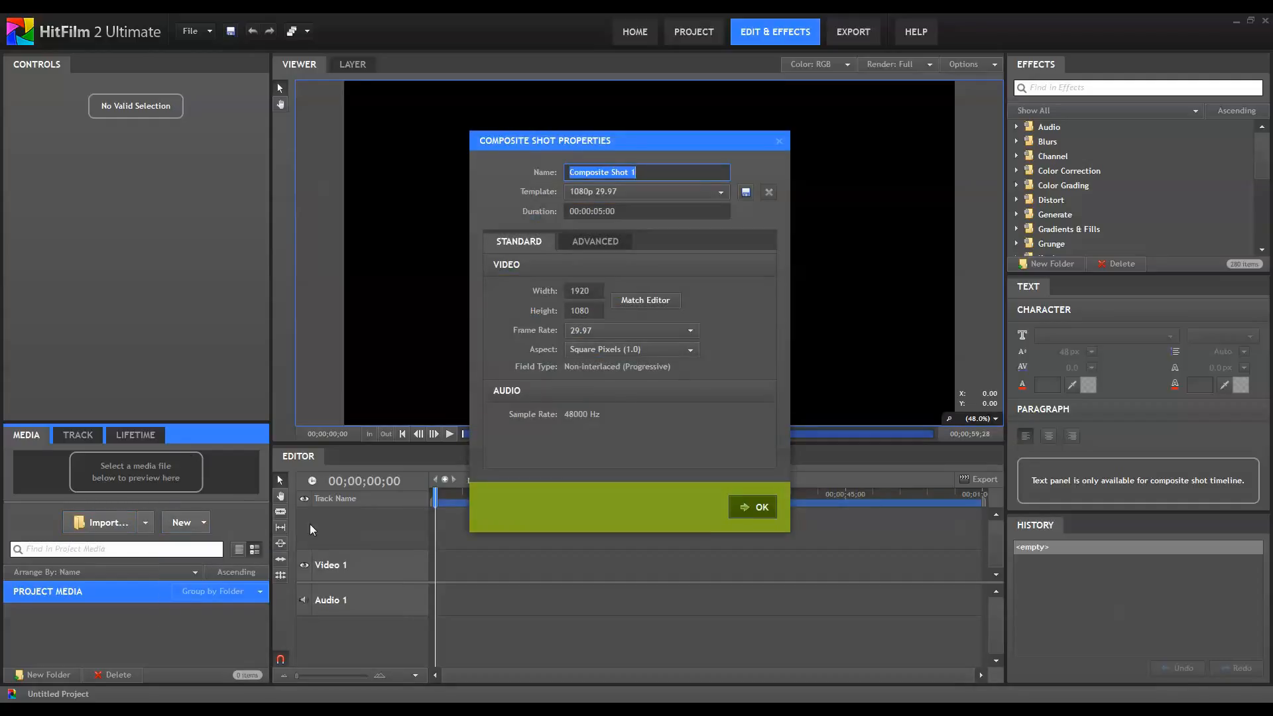
type("Ba")
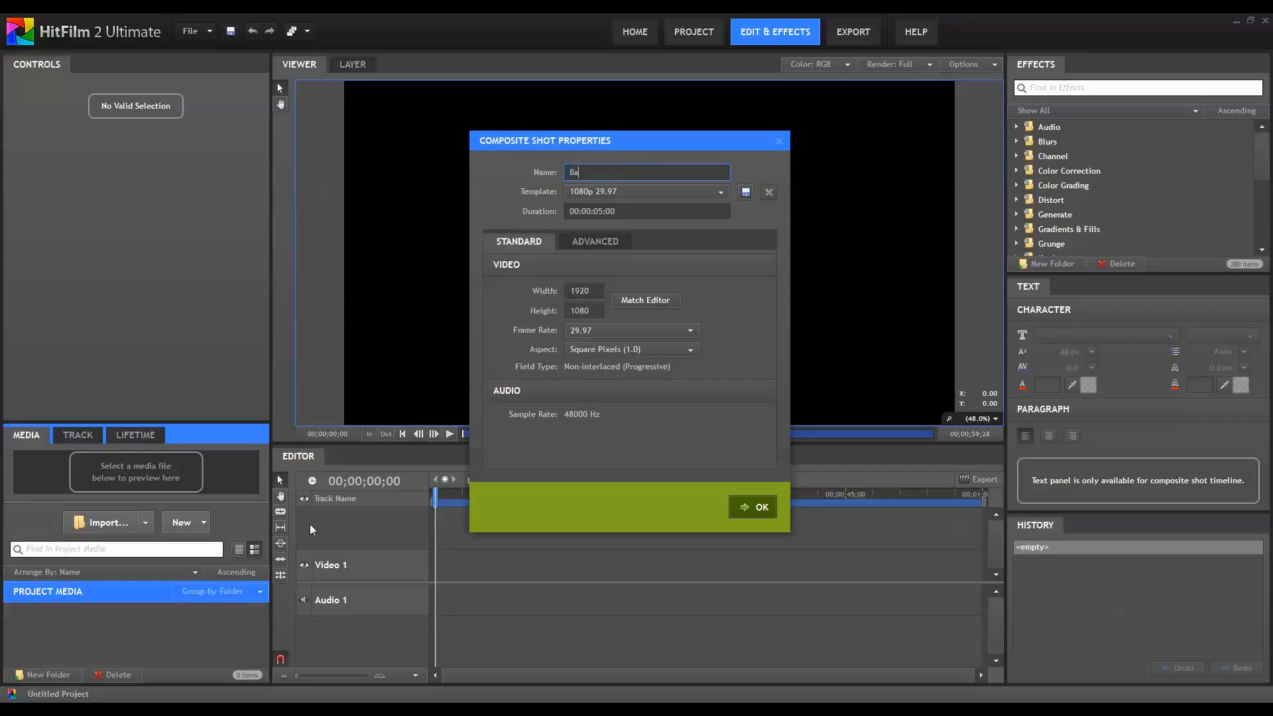
type("ckground")
key("Return")
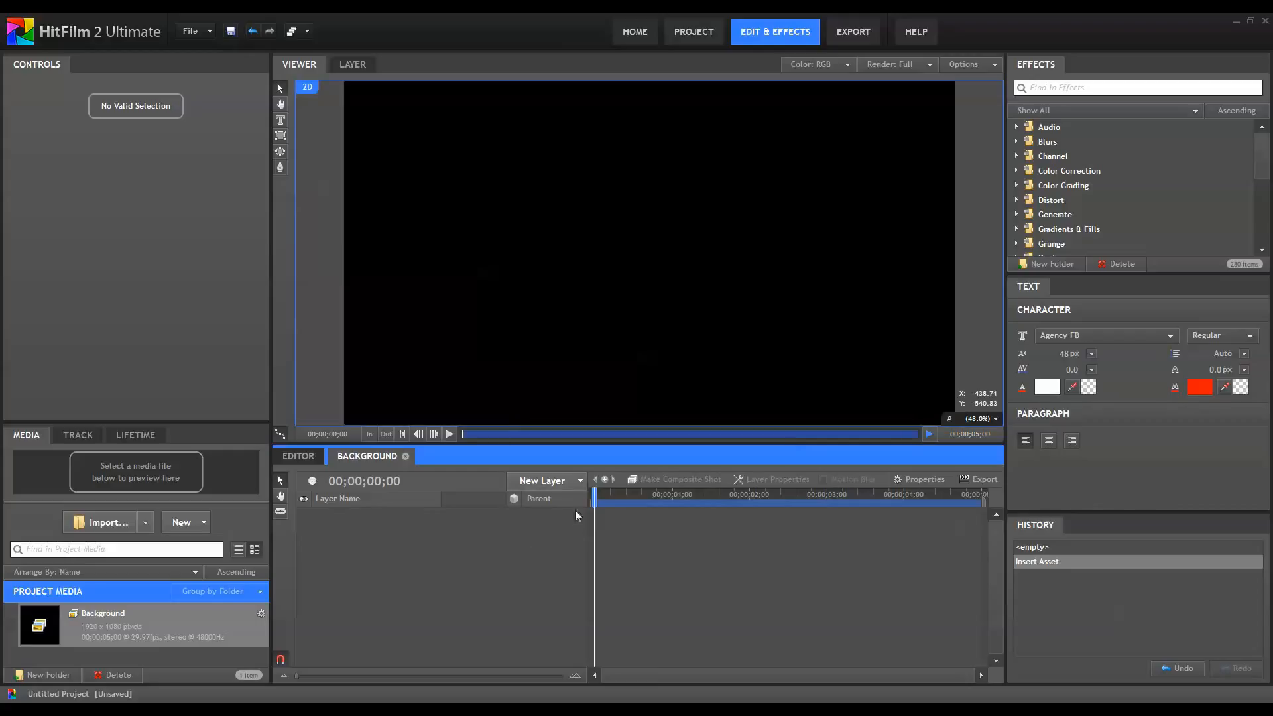
Add a 1920 x 1080 white plane layer named White to the Background composite shot.
left_click(577, 481)
left_click(580, 508)
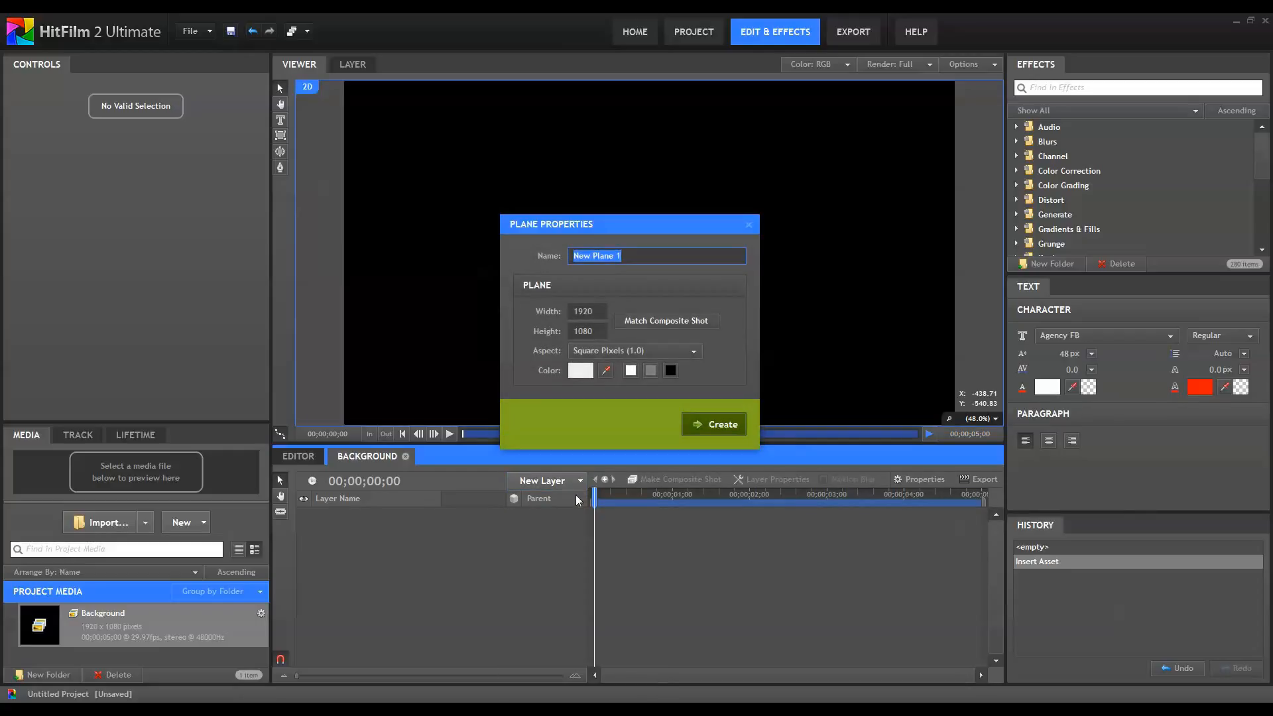
type("White")
key("Return")
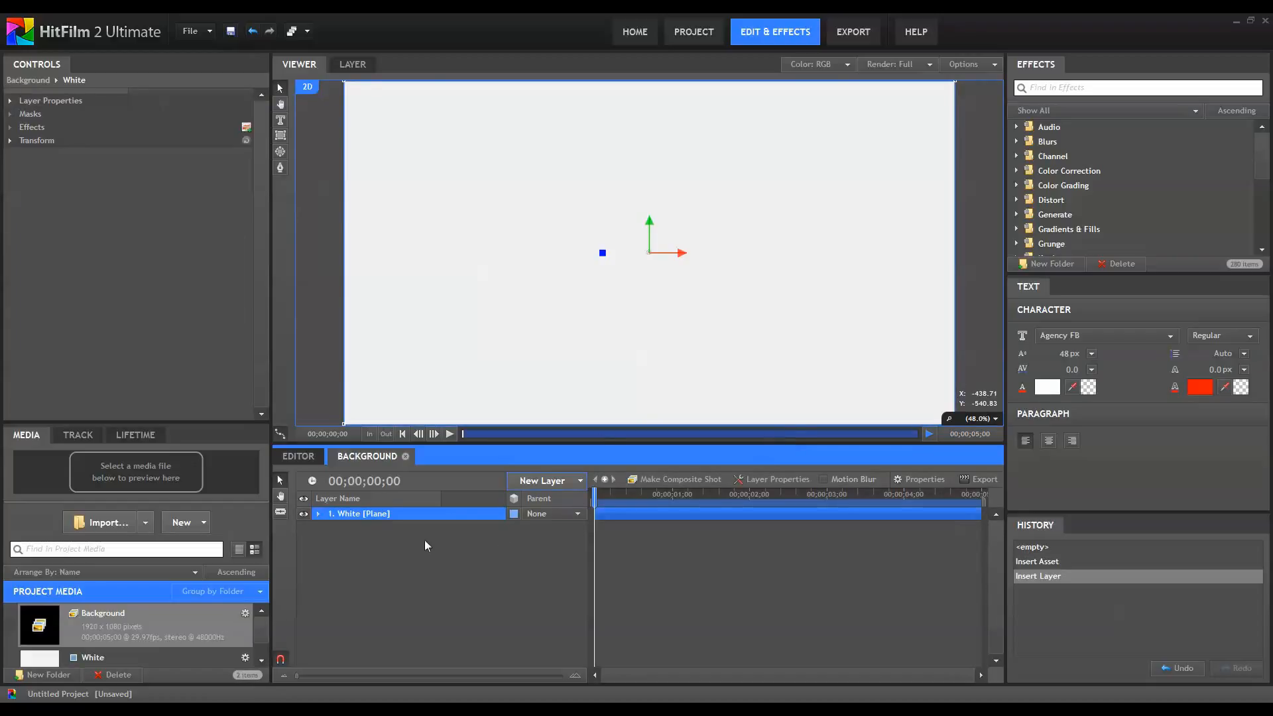
Find the Radial Gradient effect and apply it to the White plane.
left_click(1087, 86)
type("r")
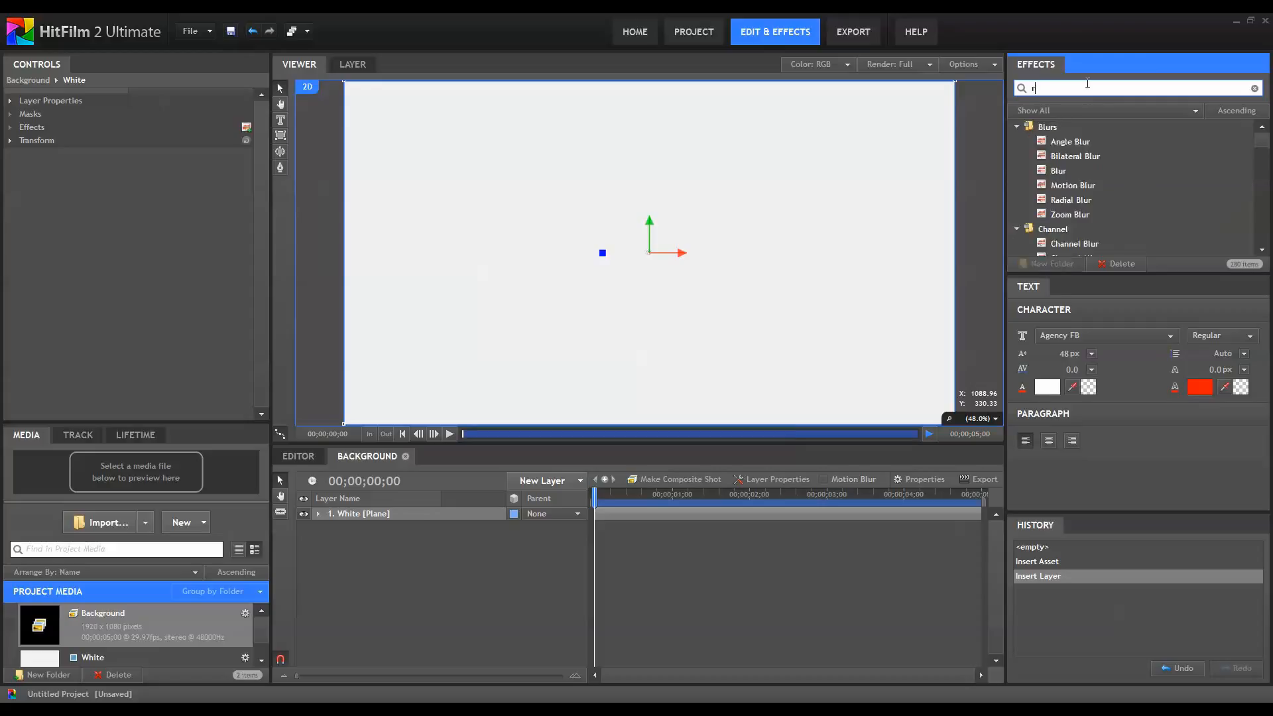
type("ad")
left_click_drag(1078, 229, 456, 510)
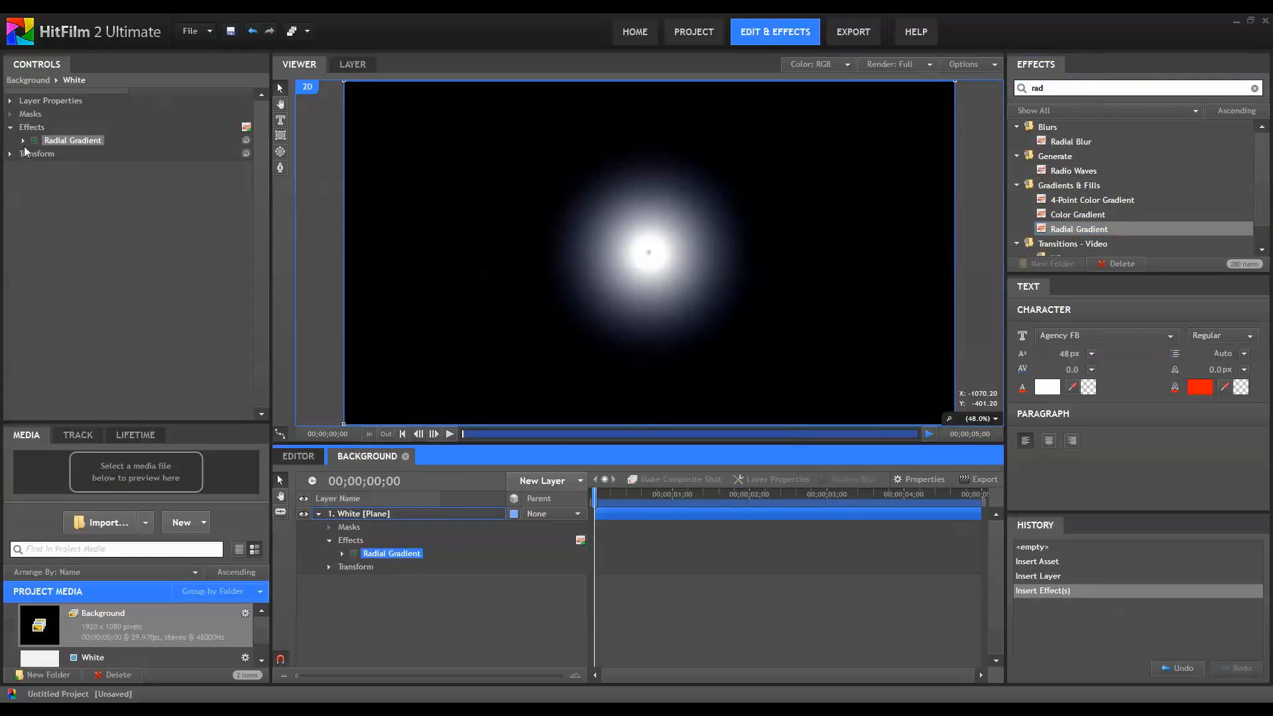
Set the Radial Gradient's inner radius to 0 px and its outer radius to 1000 px.
left_click(22, 140)
left_click(36, 166)
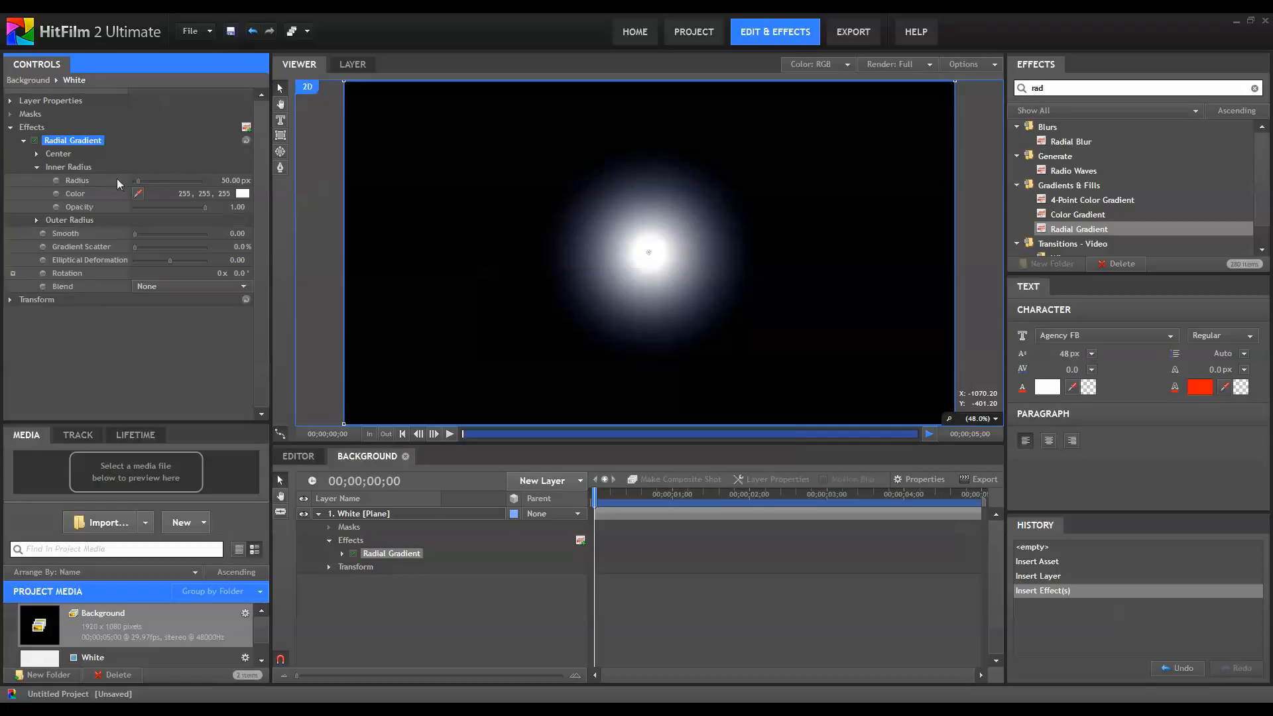
left_click_drag(138, 180, 30, 196)
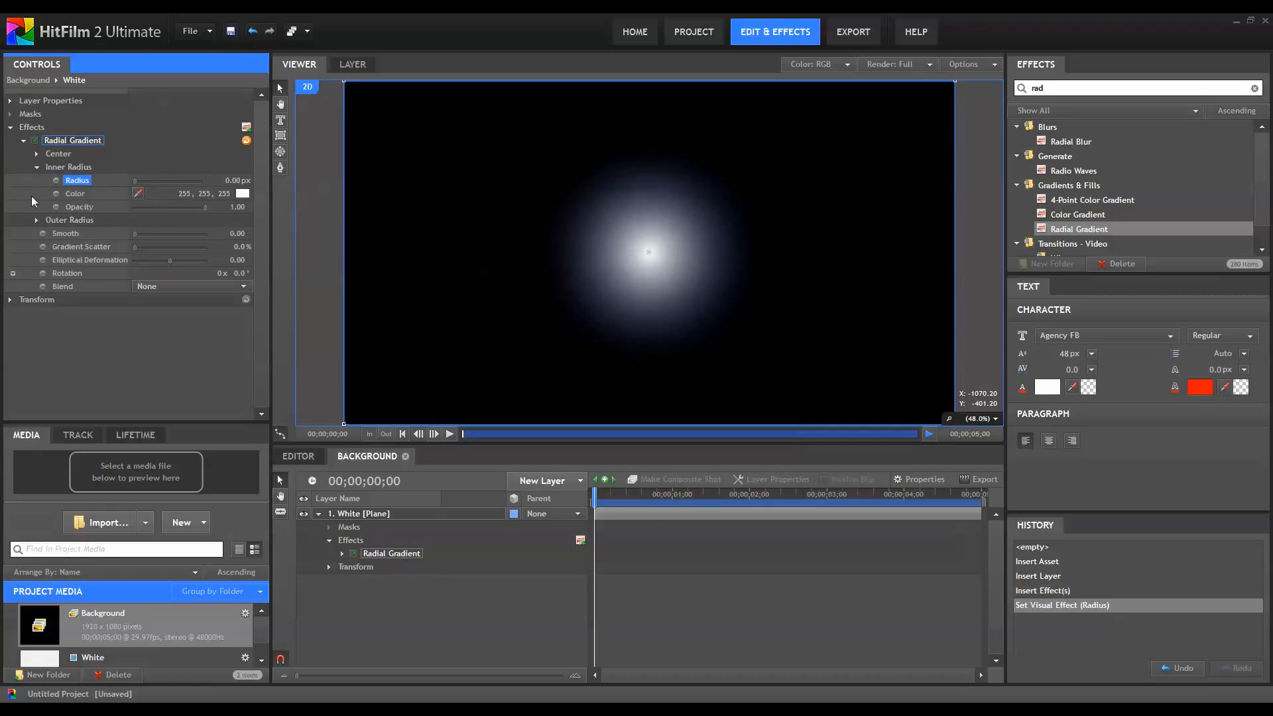
left_click(36, 218)
left_click_drag(144, 232, 254, 236)
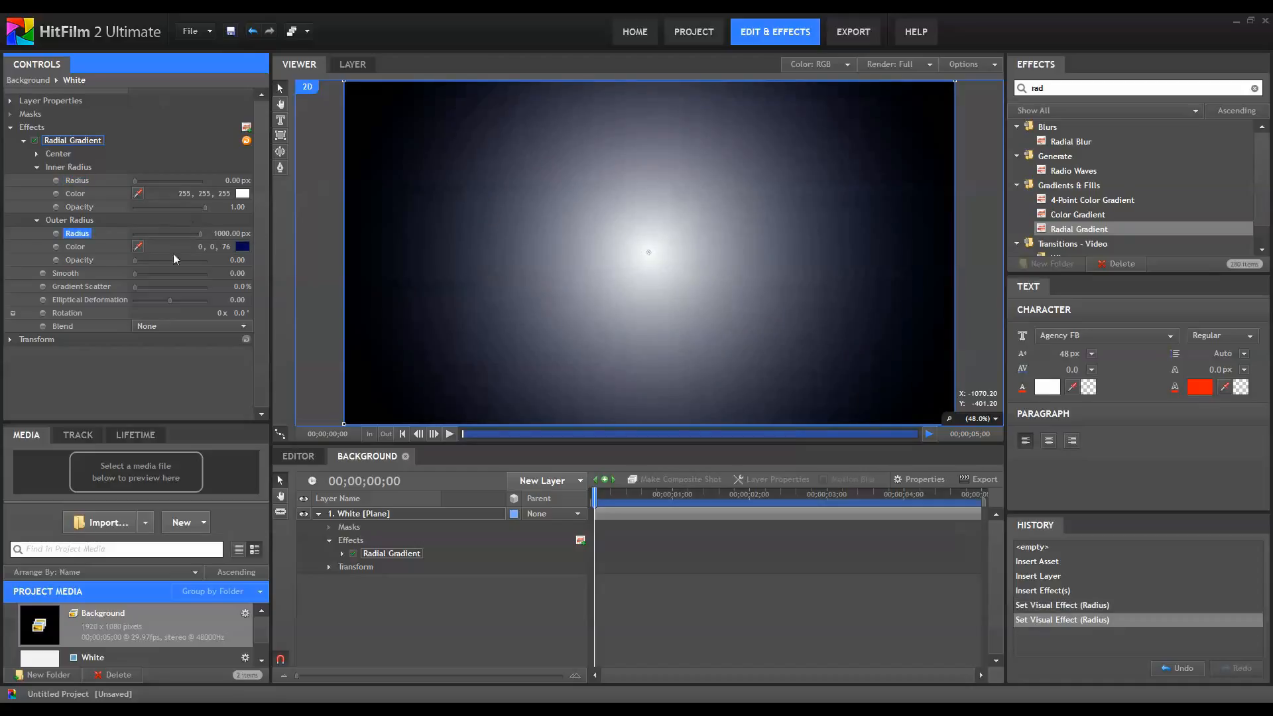
Change the gradient's outer color to a neutral grey of 76, 76, 76.
left_click(247, 246)
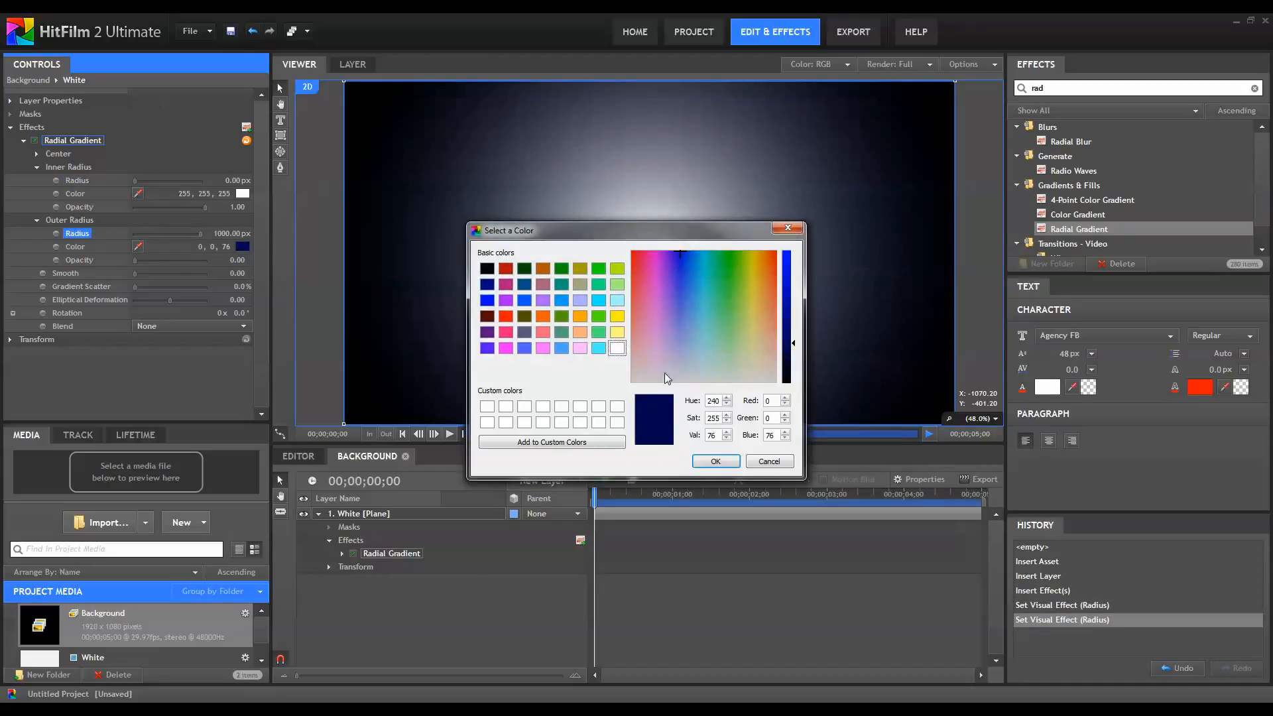
left_click_drag(664, 373, 633, 381)
left_click(715, 462)
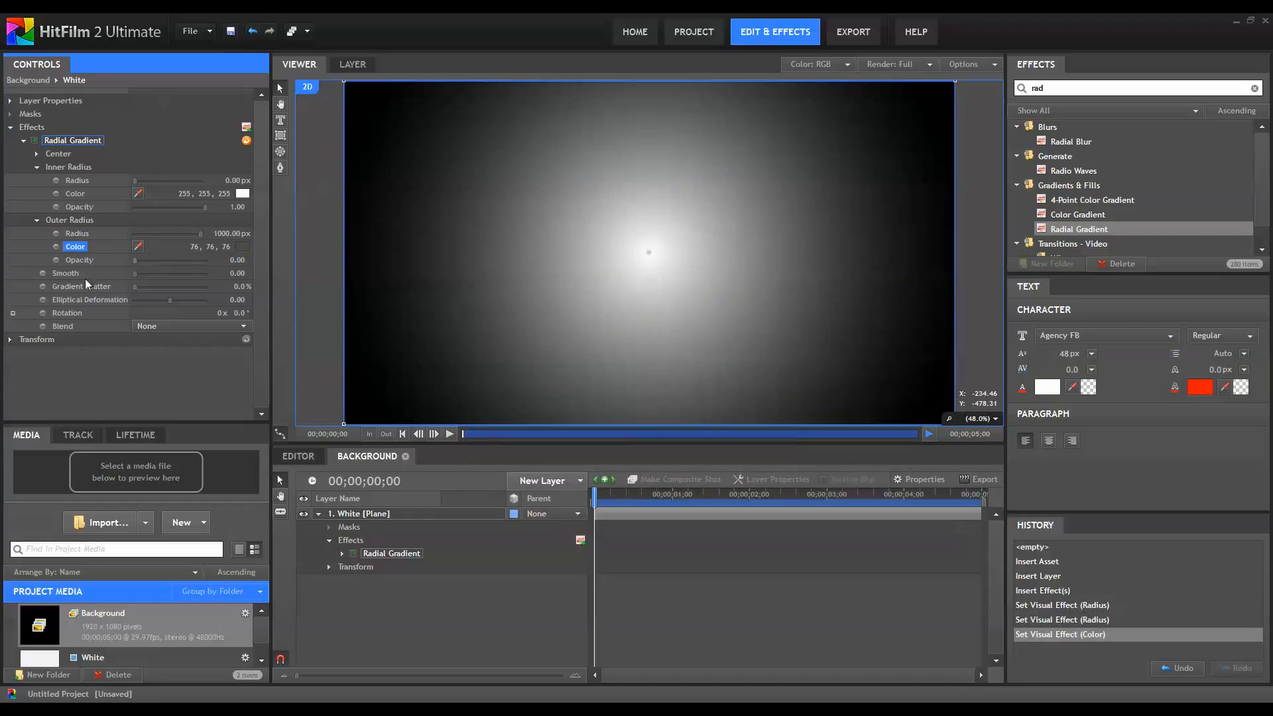
Set the gradient's Smooth value to 0.22 and its outer radius opacity to about 0.53.
left_click_drag(134, 273, 149, 277)
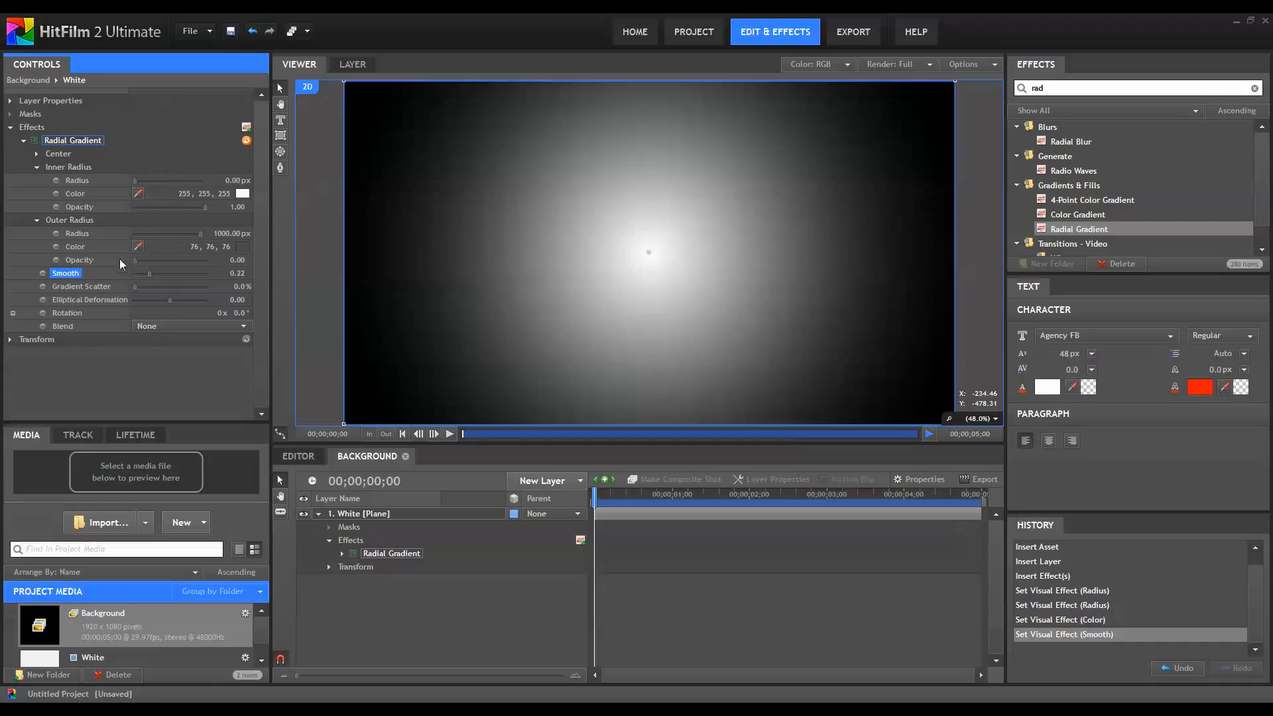
left_click_drag(137, 260, 172, 263)
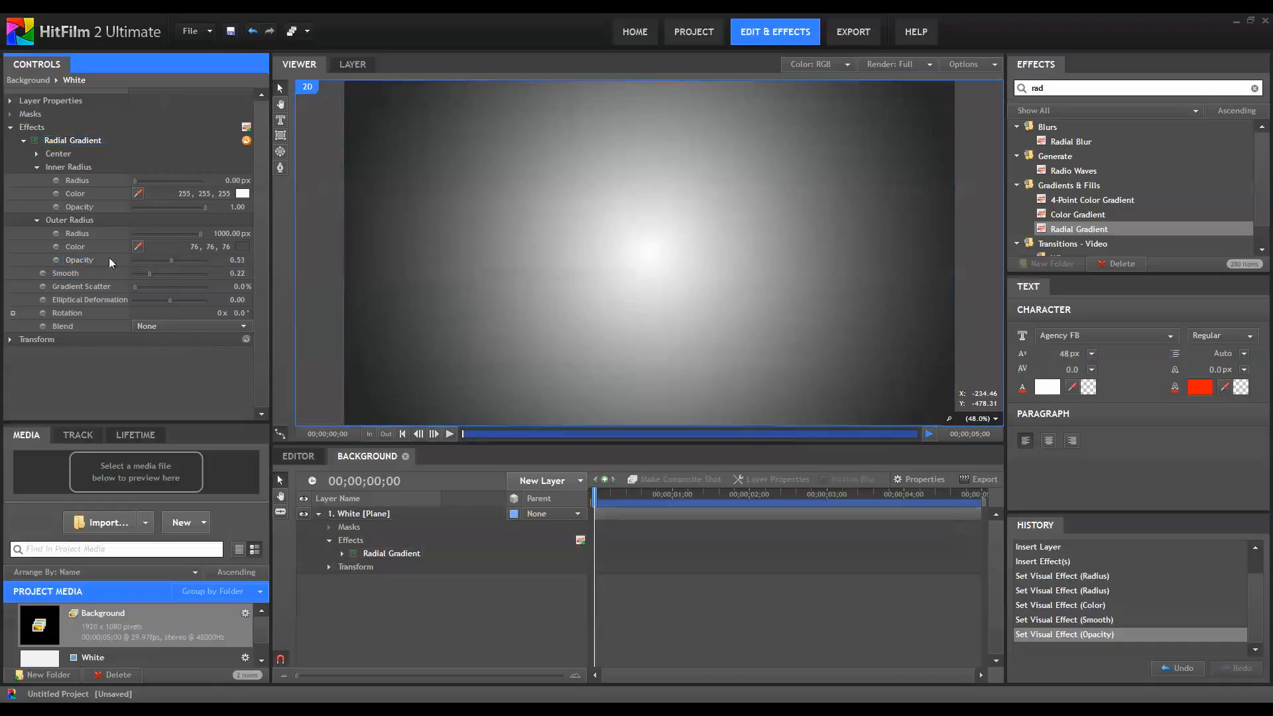
left_click(24, 140)
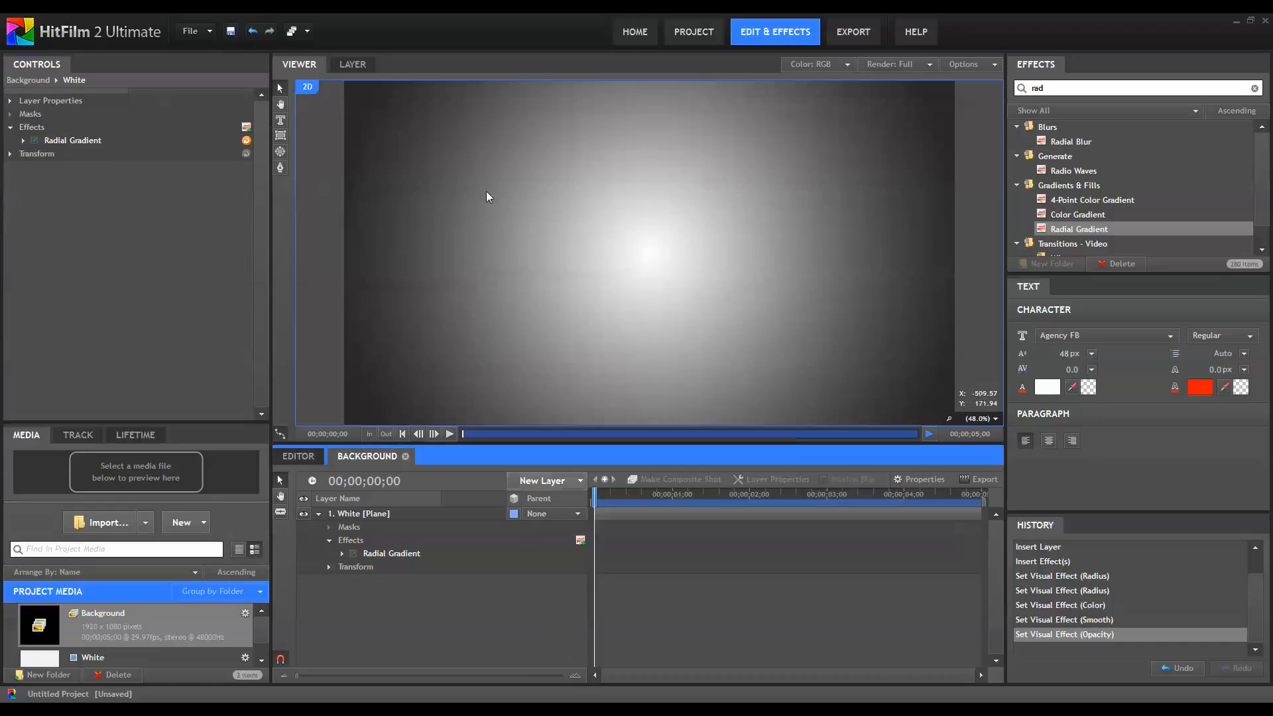
Draw a wide text box across the middle of the frame and enter NAME in it.
scroll(483, 186, "down", 1)
left_click(284, 121)
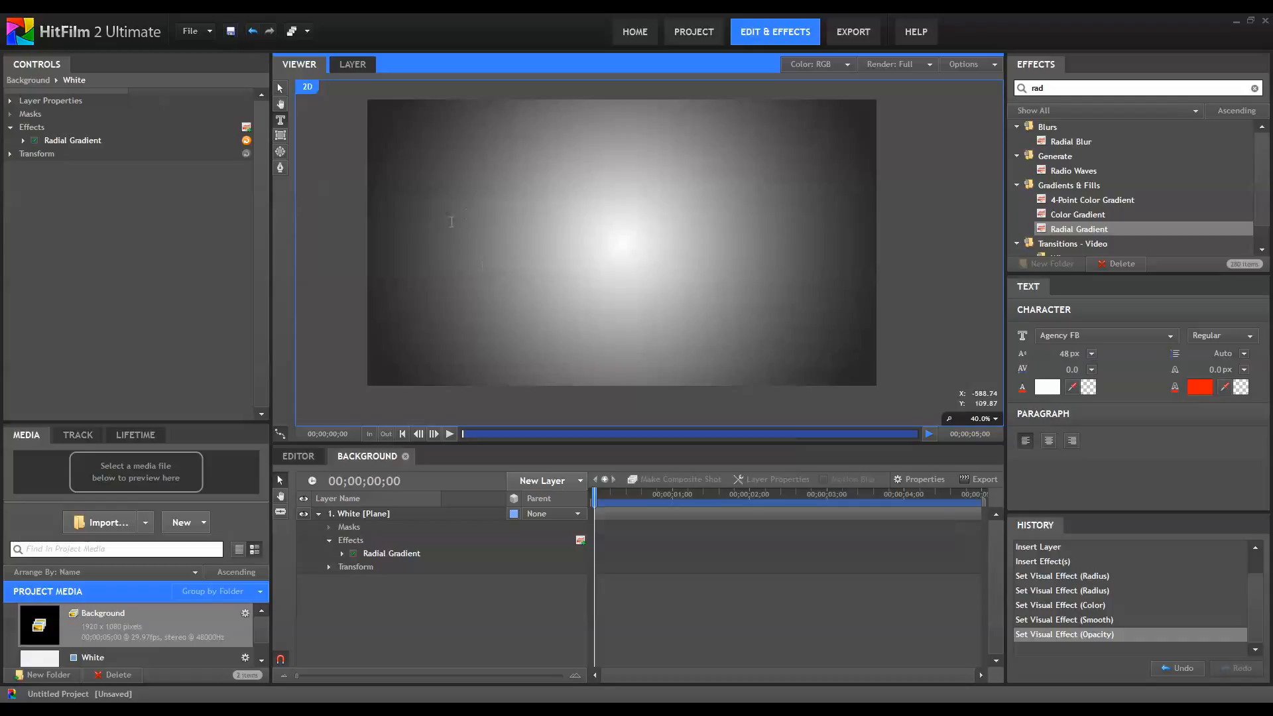
left_click_drag(392, 202, 847, 303)
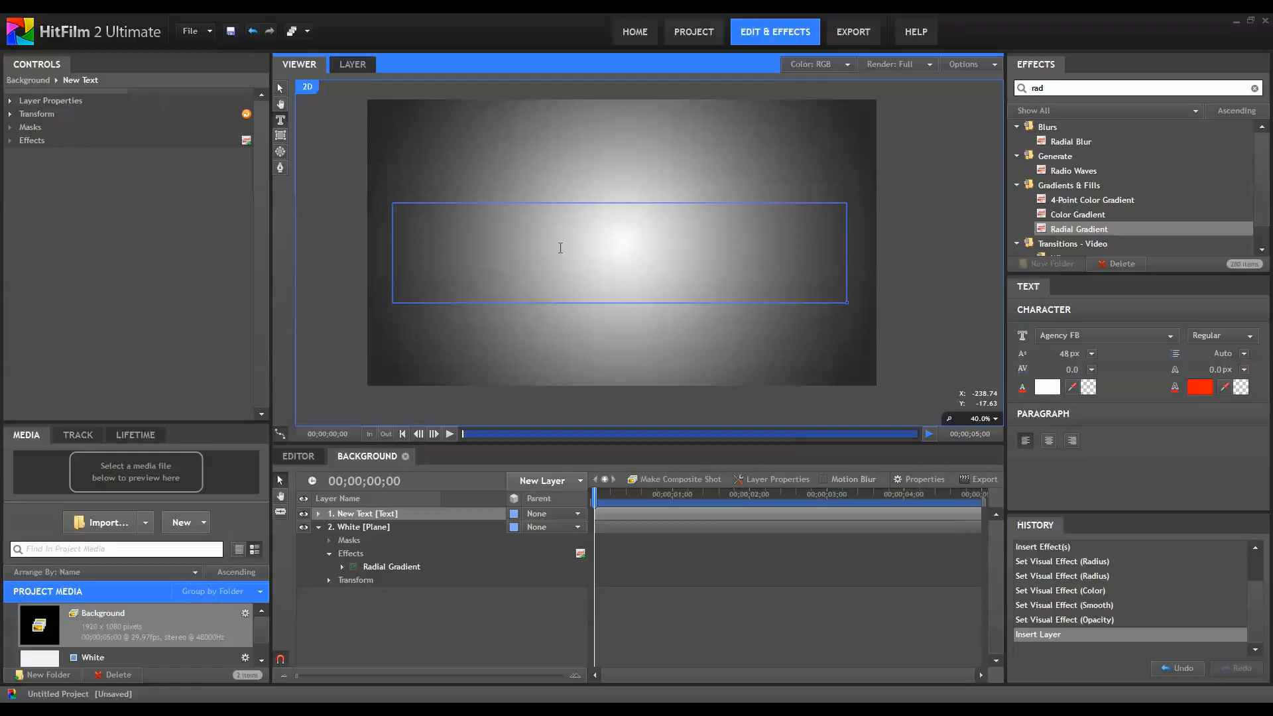
type("NAME")
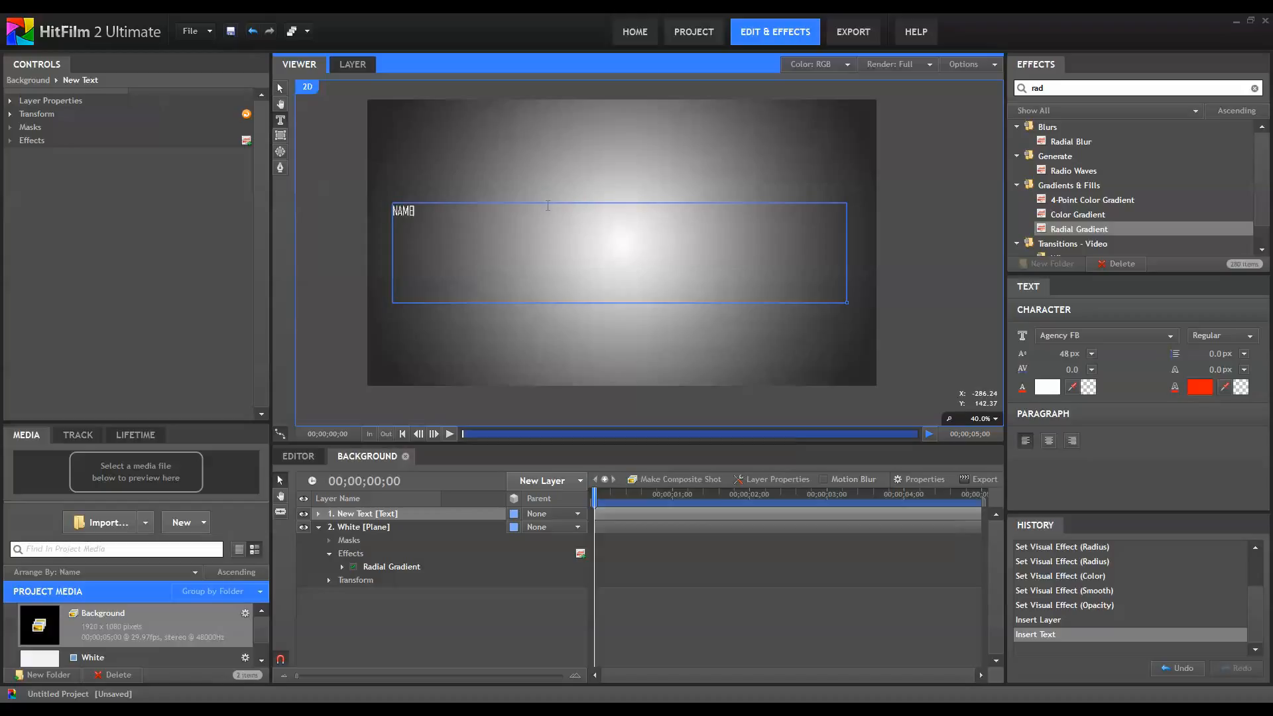
Centre the NAME text in its box and enlarge it to about 294 px.
left_click(1050, 441)
left_click_drag(1069, 354, 1186, 362)
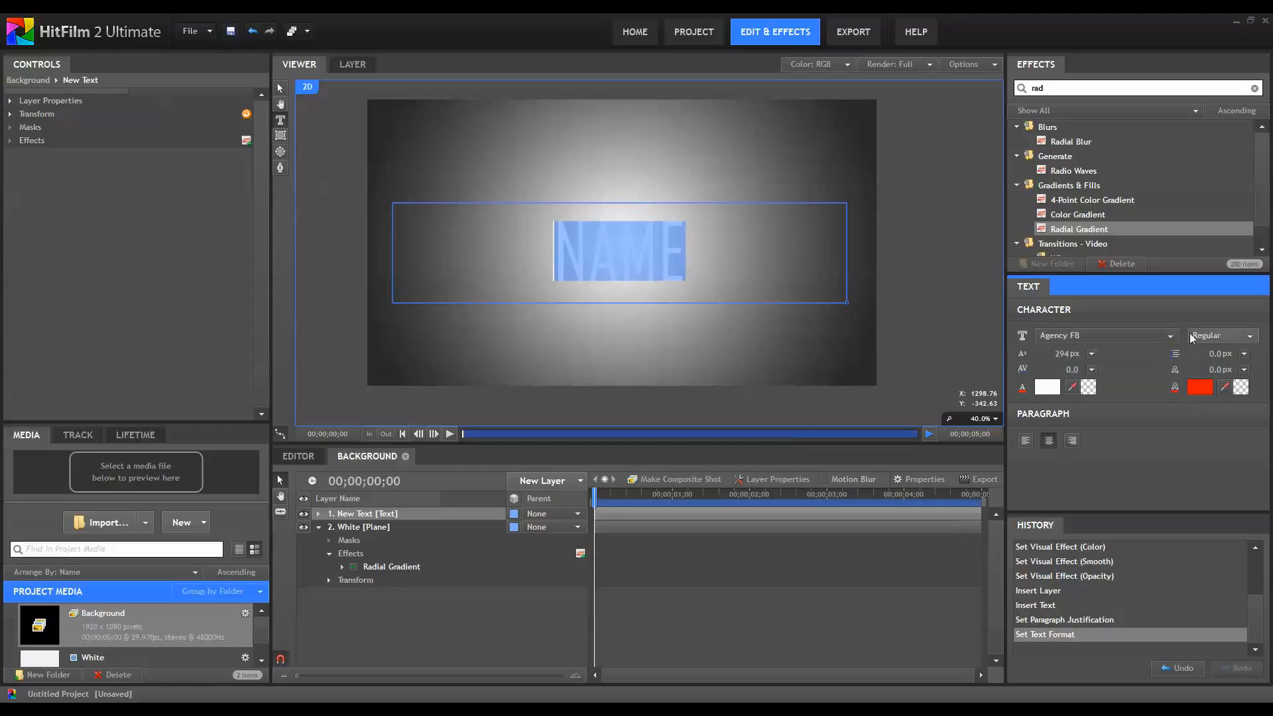
Change the NAME text's font to Champagne & Limousines in the Bold style.
left_click(1117, 337)
scroll(1113, 391, "down", 10)
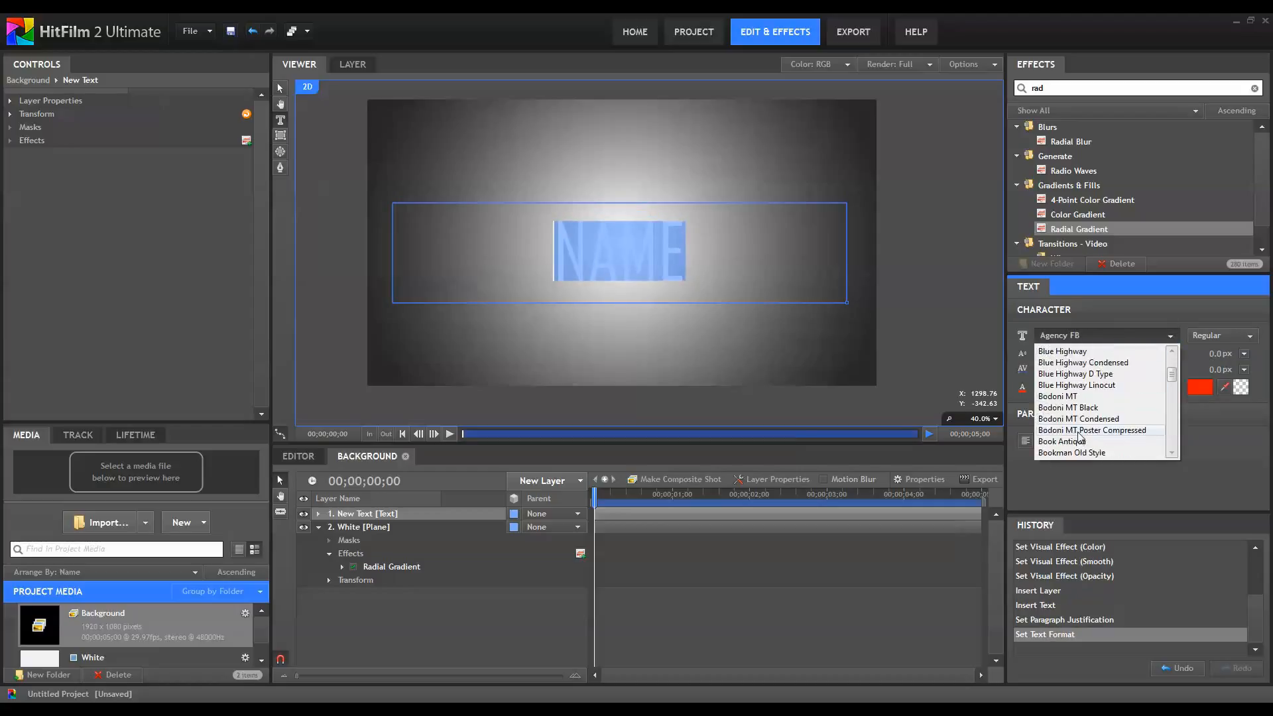
scroll(1079, 434, "down", 6)
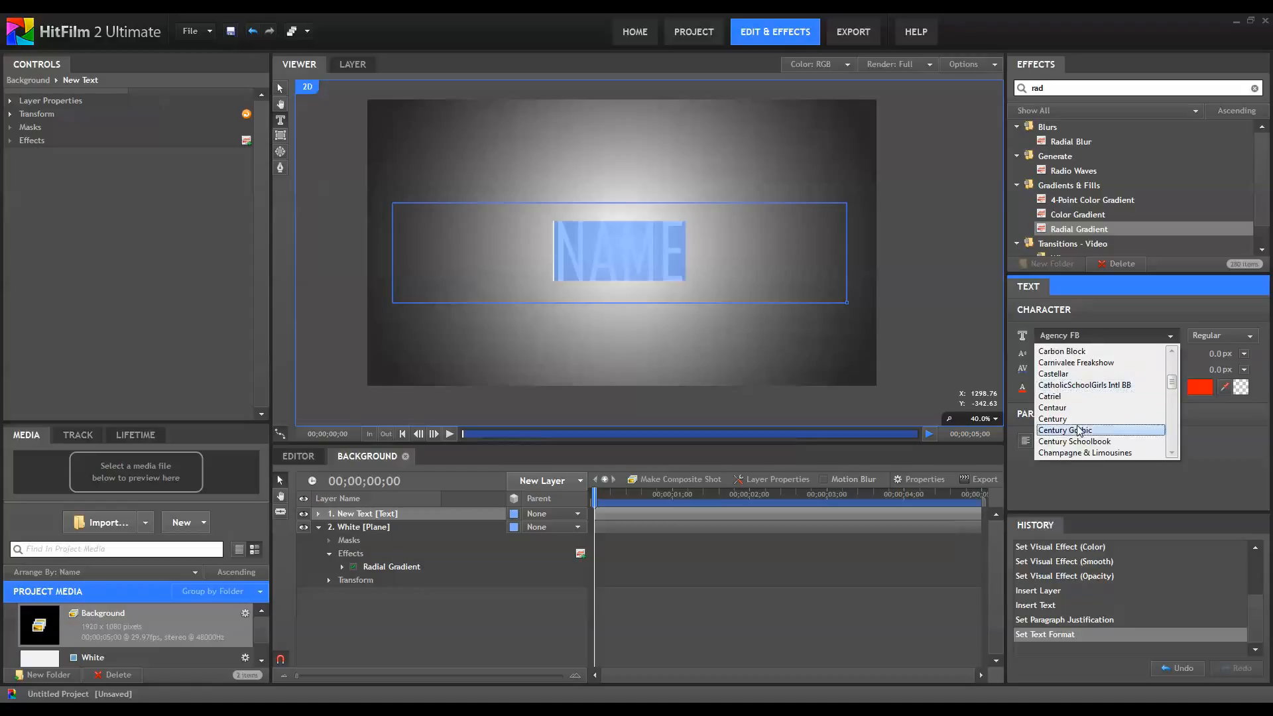
scroll(1079, 431, "down", 2)
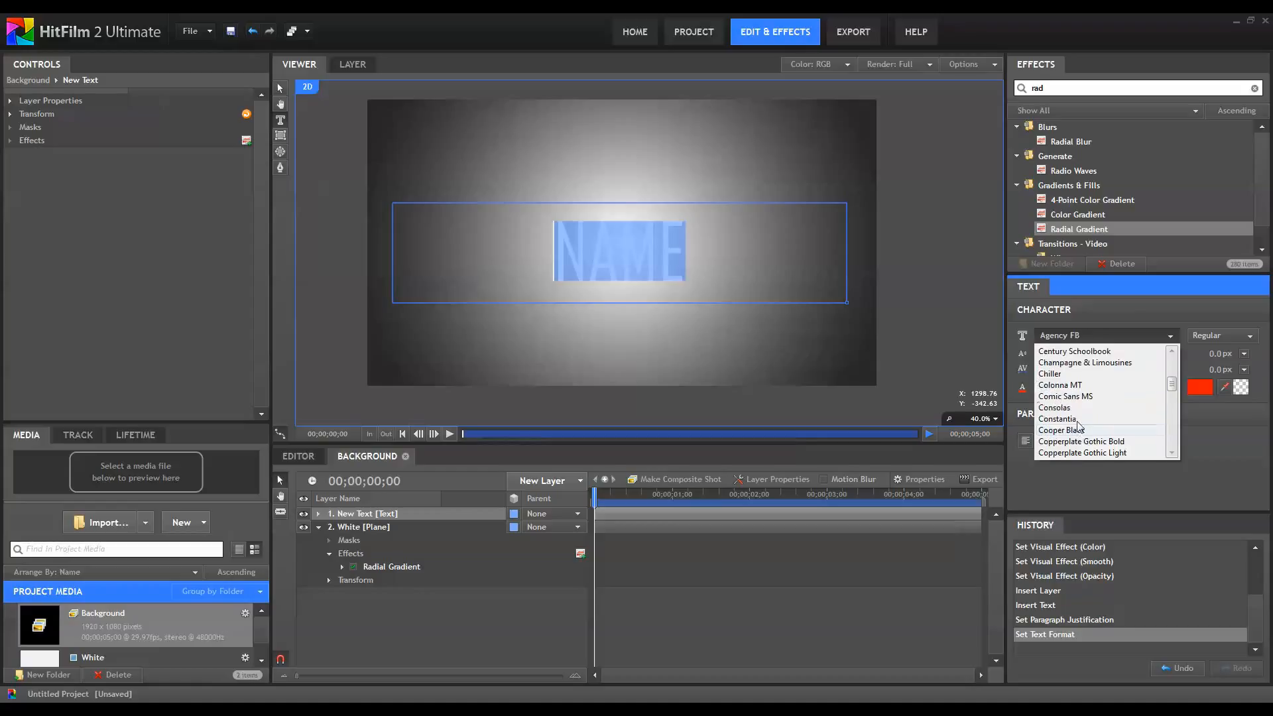
left_click(1097, 364)
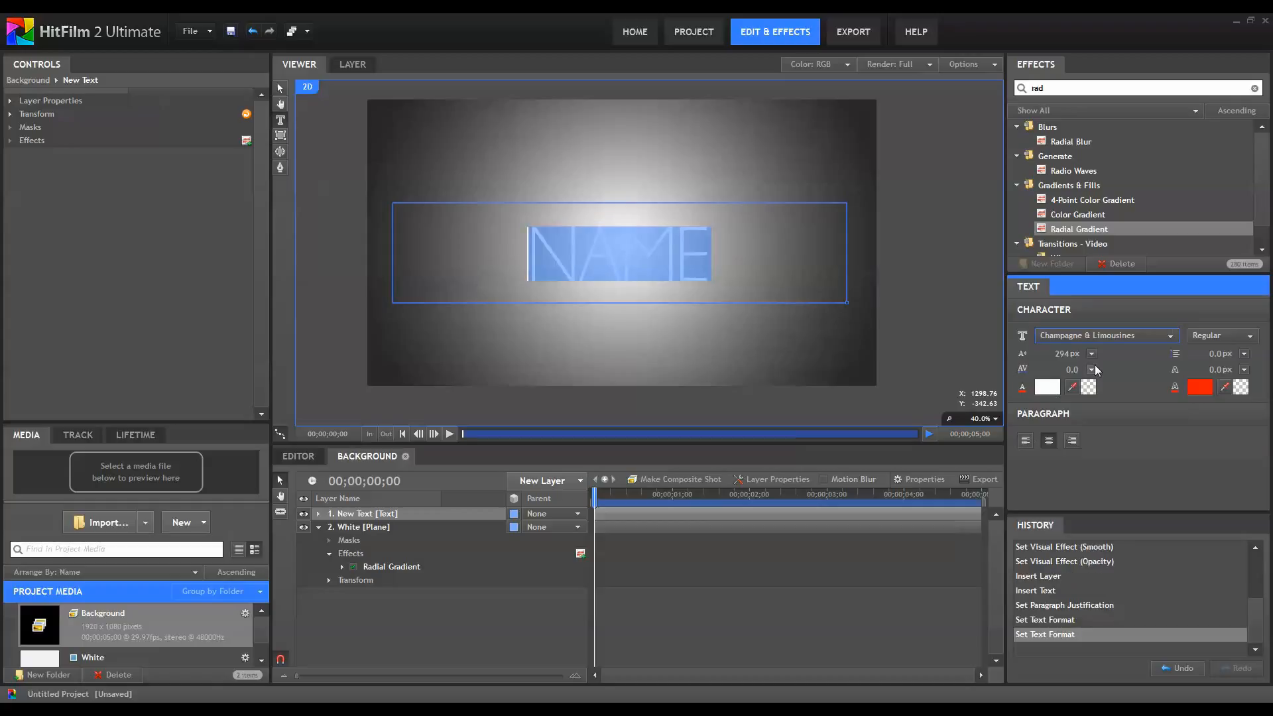
left_click(1220, 335)
left_click(1205, 362)
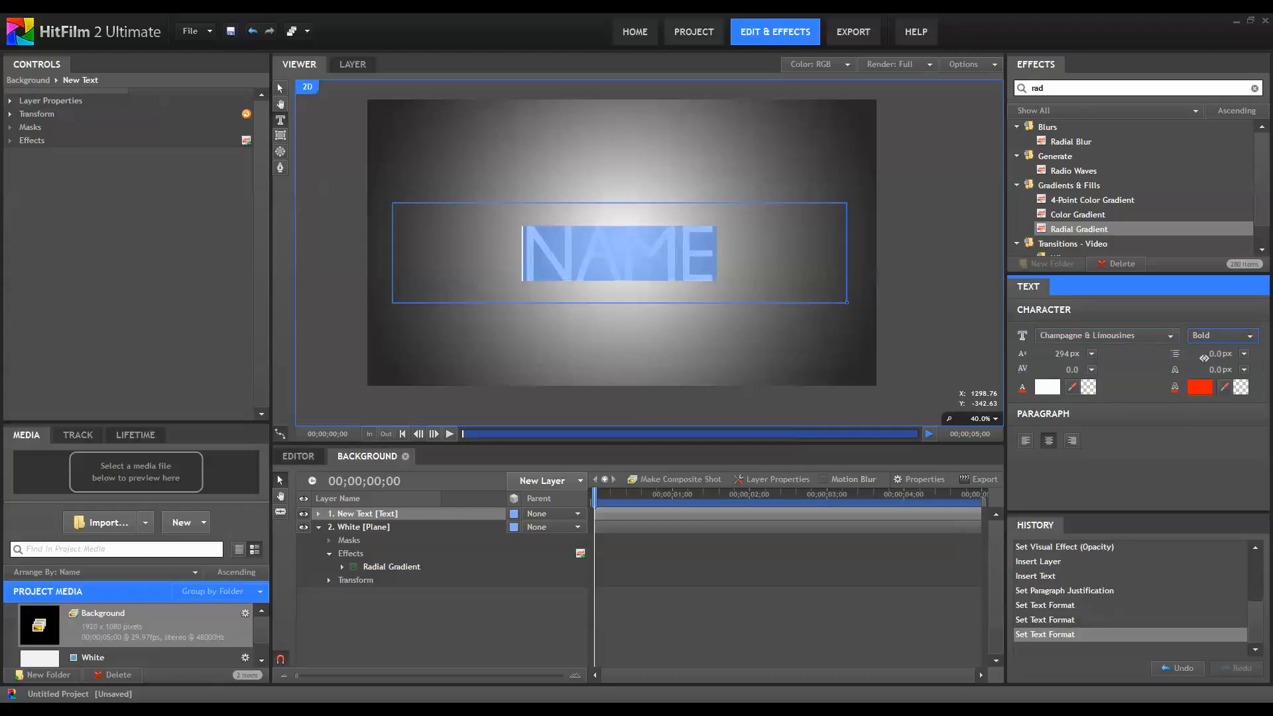
Fill the NAME text with a dark grey sampled from the interface and give it an 8 px outline in a sampled darker grey.
left_click(1071, 389)
left_click(1121, 471)
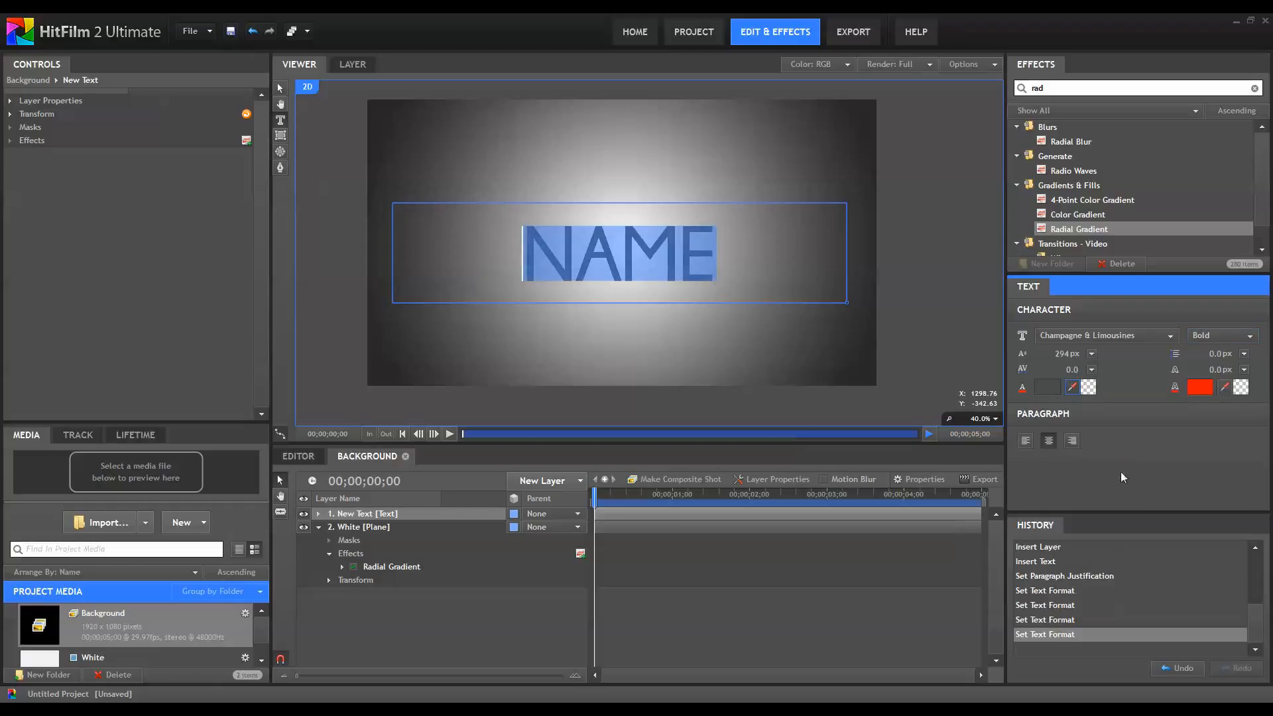
left_click(1224, 387)
left_click(1150, 510)
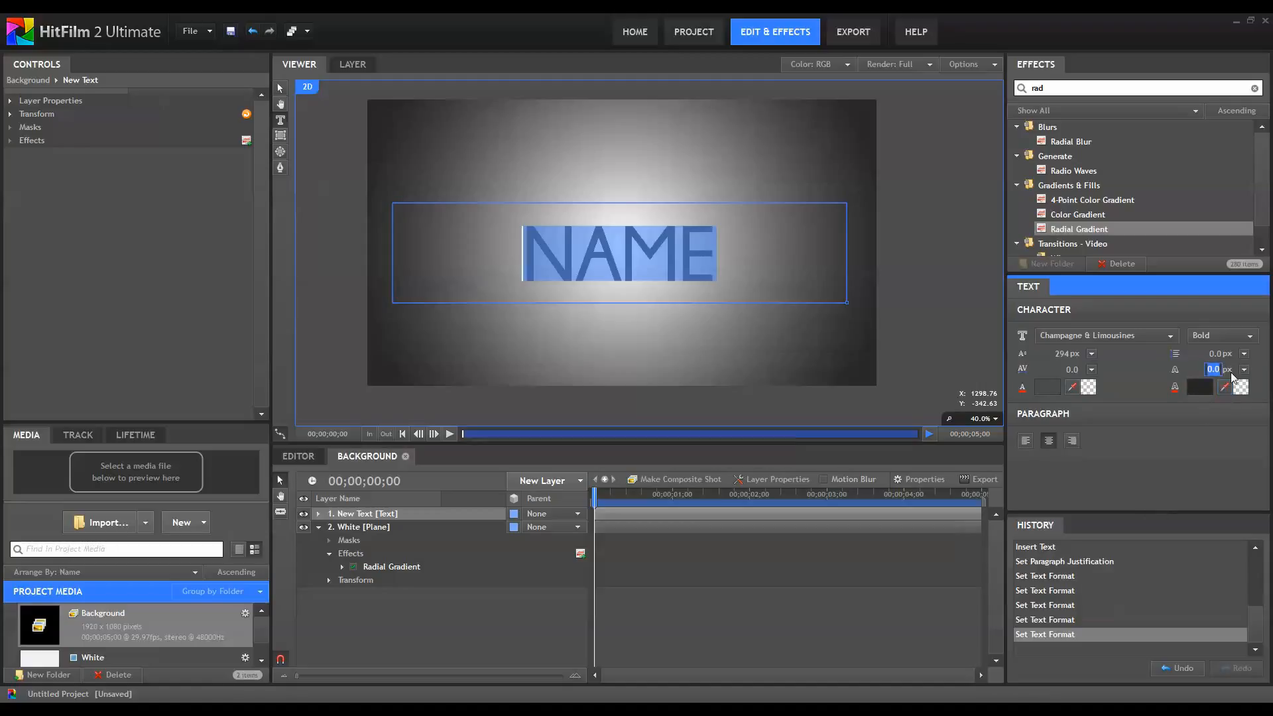
type("8")
key("Return")
left_click(771, 271)
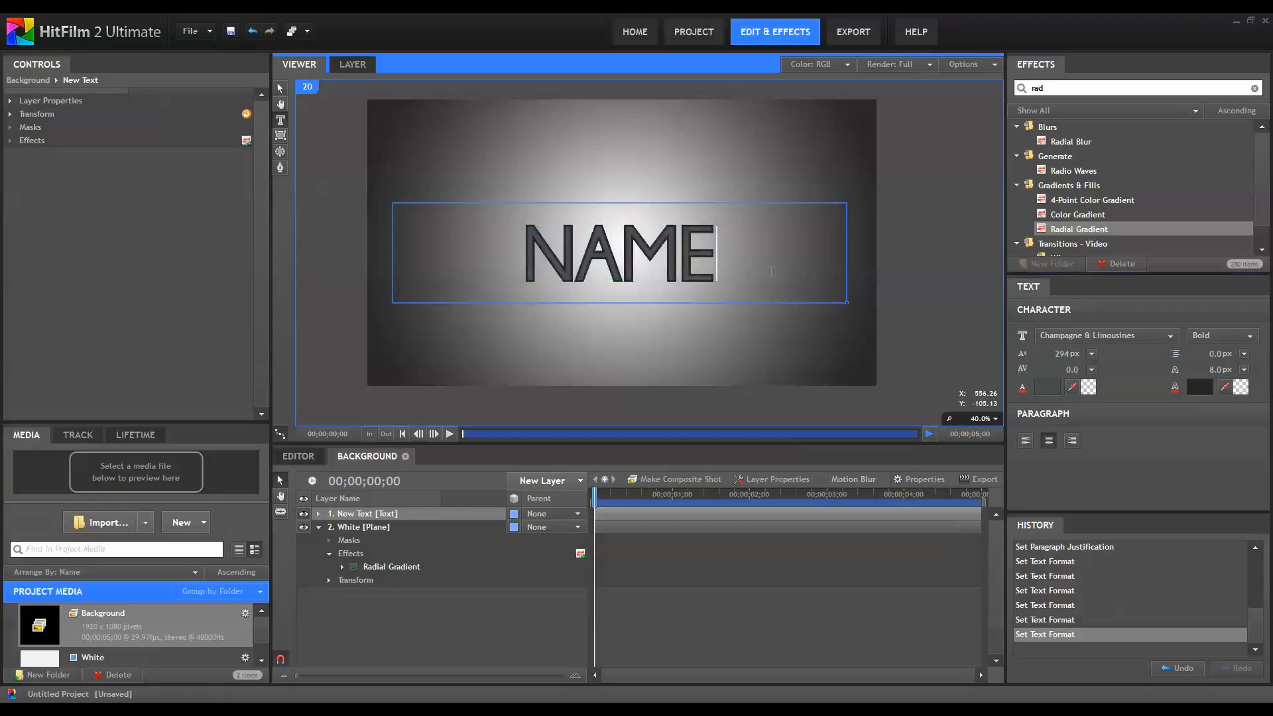
Enlarge the NAME text to about 347 px and move it up to the vertical middle of the frame.
left_click_drag(716, 270, 473, 269)
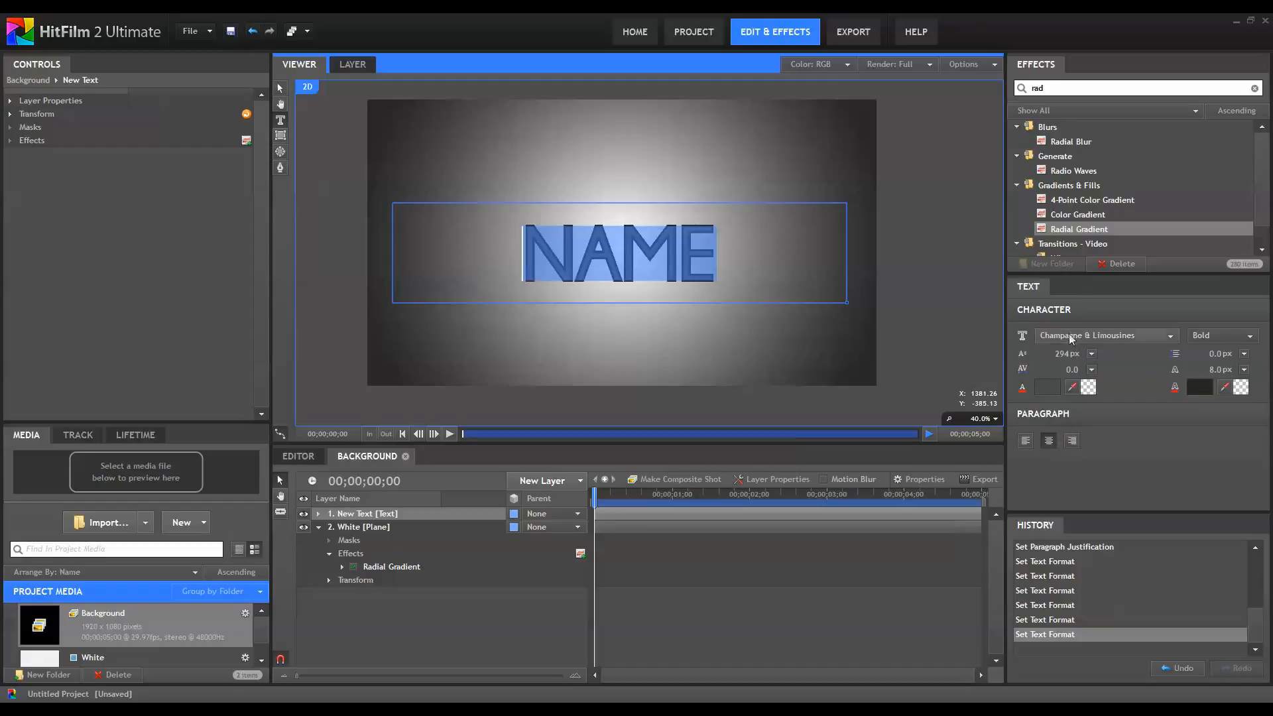
left_click_drag(1064, 356, 1100, 356)
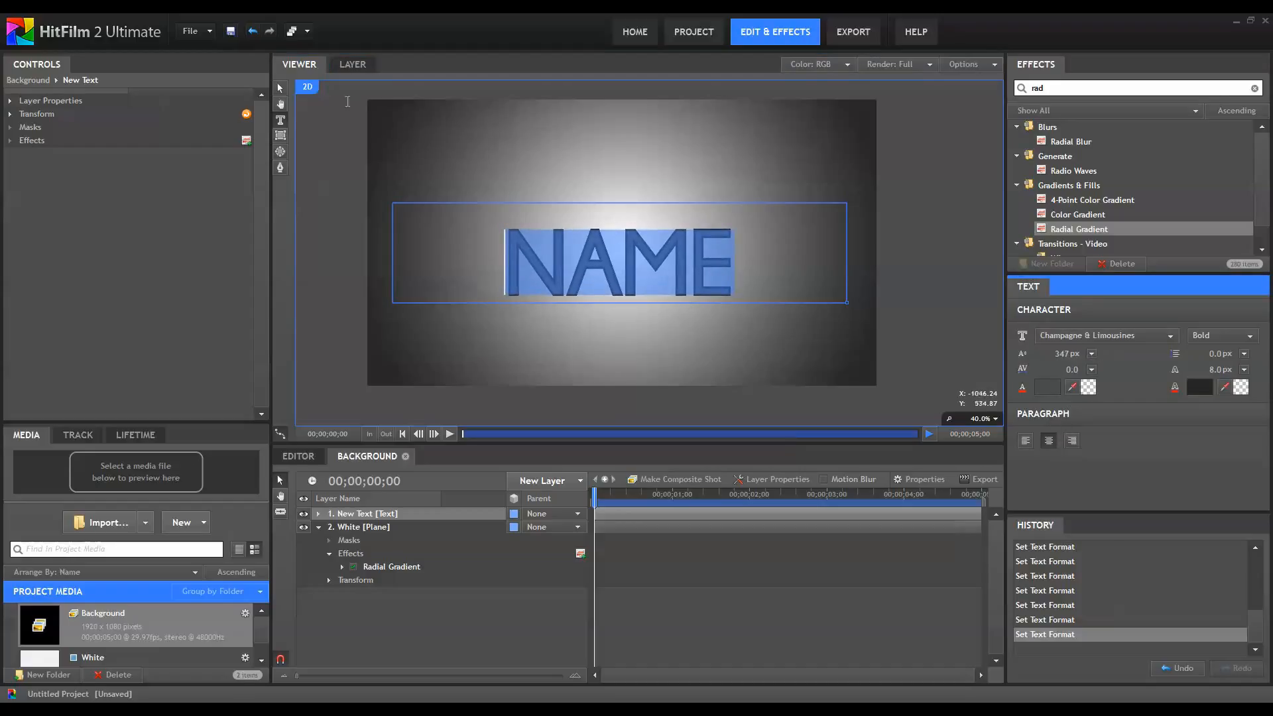
left_click(280, 88)
left_click_drag(620, 222, 619, 200)
left_click(670, 579)
scroll(639, 261, "up", 2)
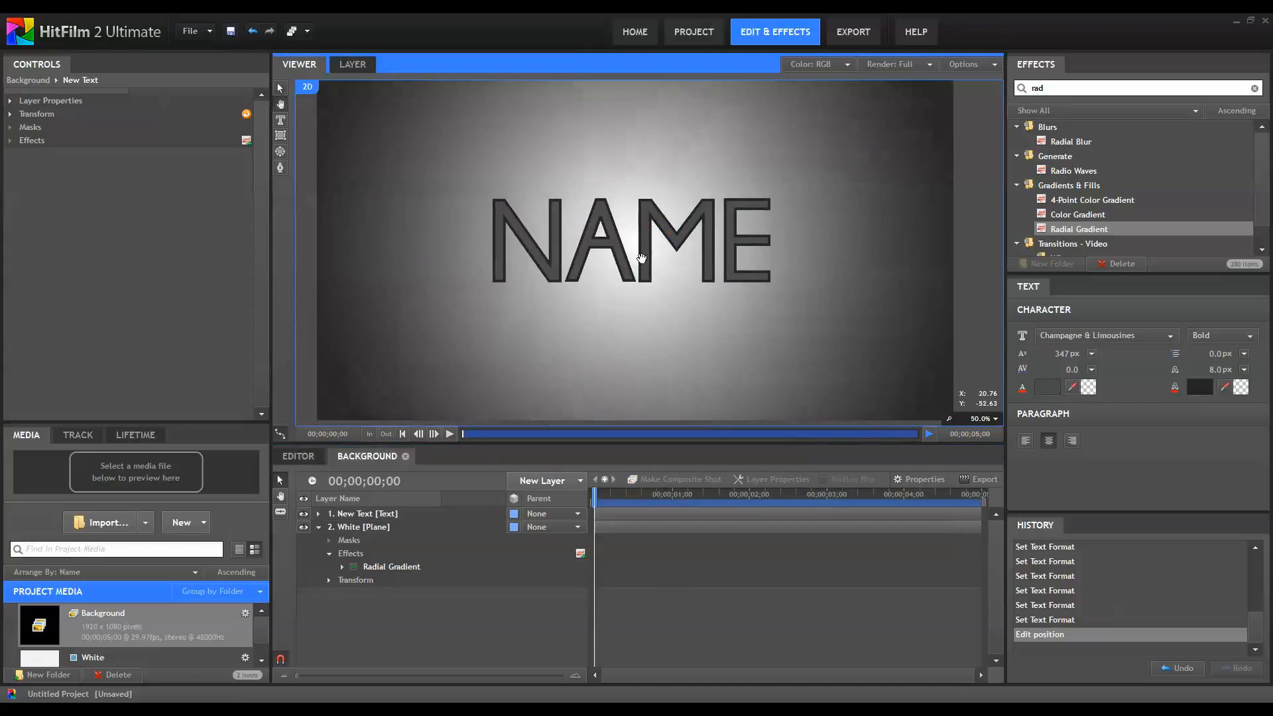
scroll(642, 266, "down", 1)
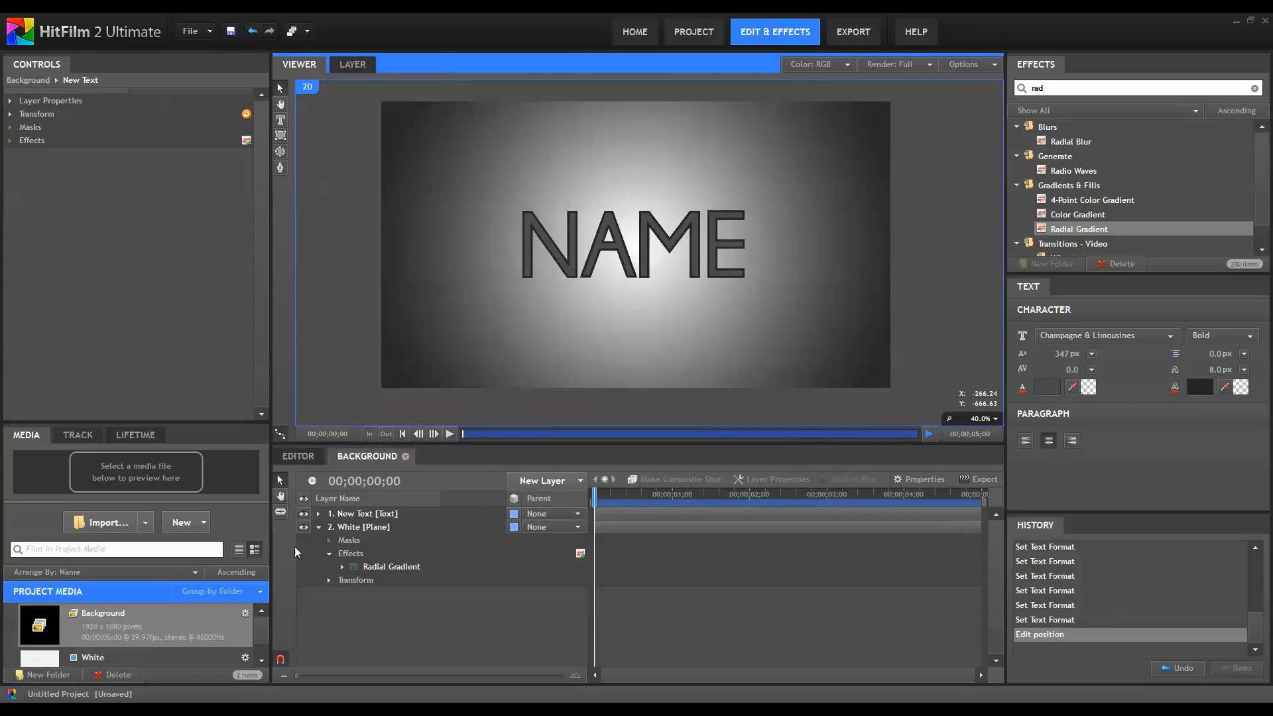
Add a grade layer above the text and apply the Title Safe Guides 1080p preset to it.
left_click(318, 527)
left_click(540, 480)
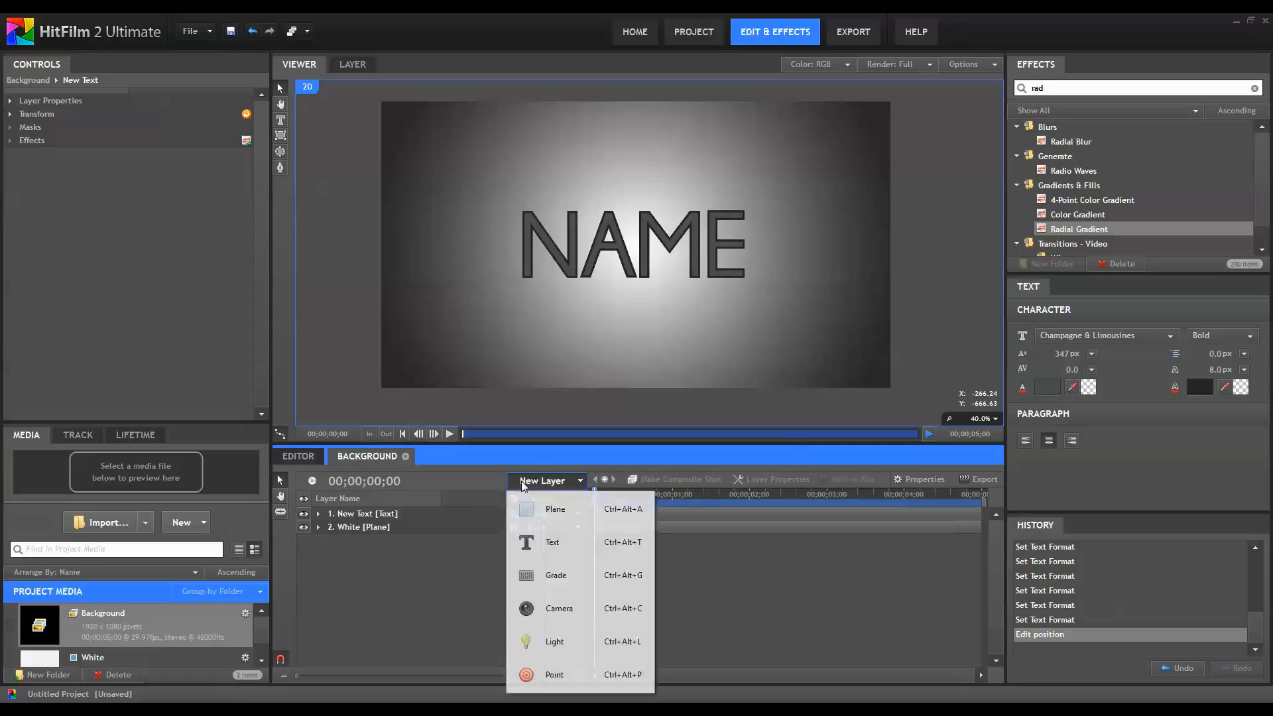
left_click(550, 575)
left_click(1254, 88)
type("tit")
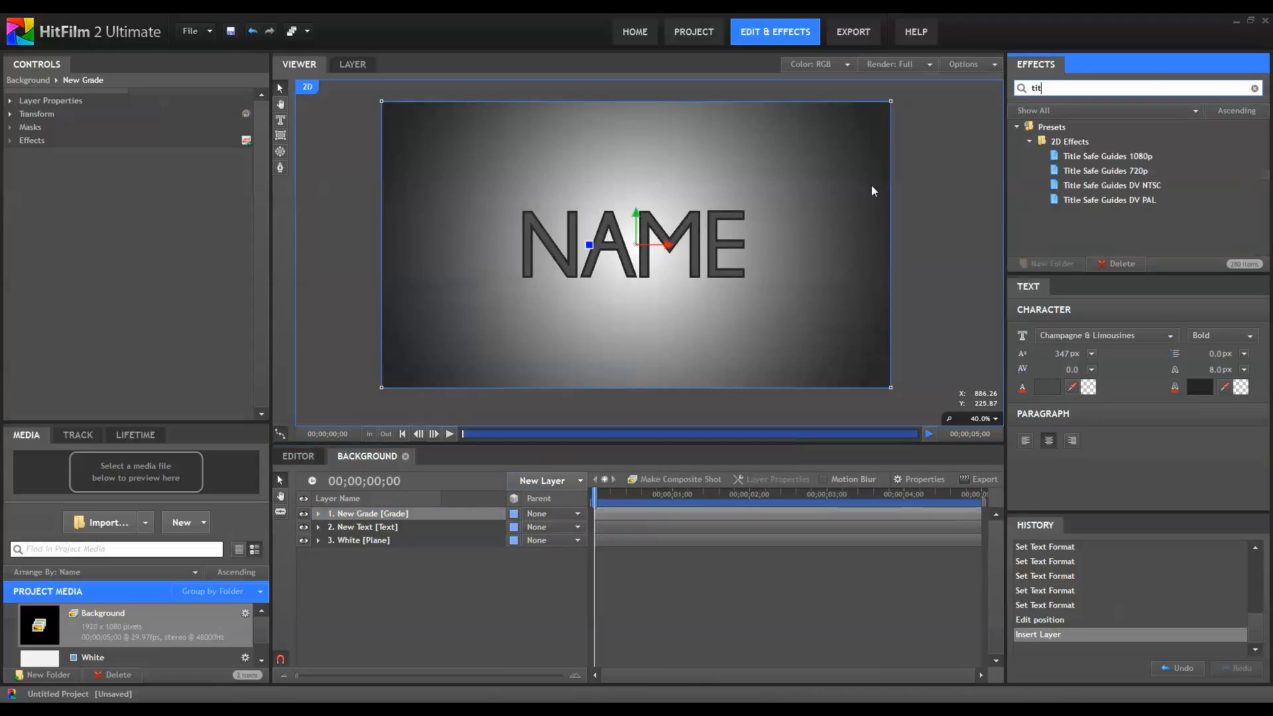
left_click_drag(1127, 156, 510, 515)
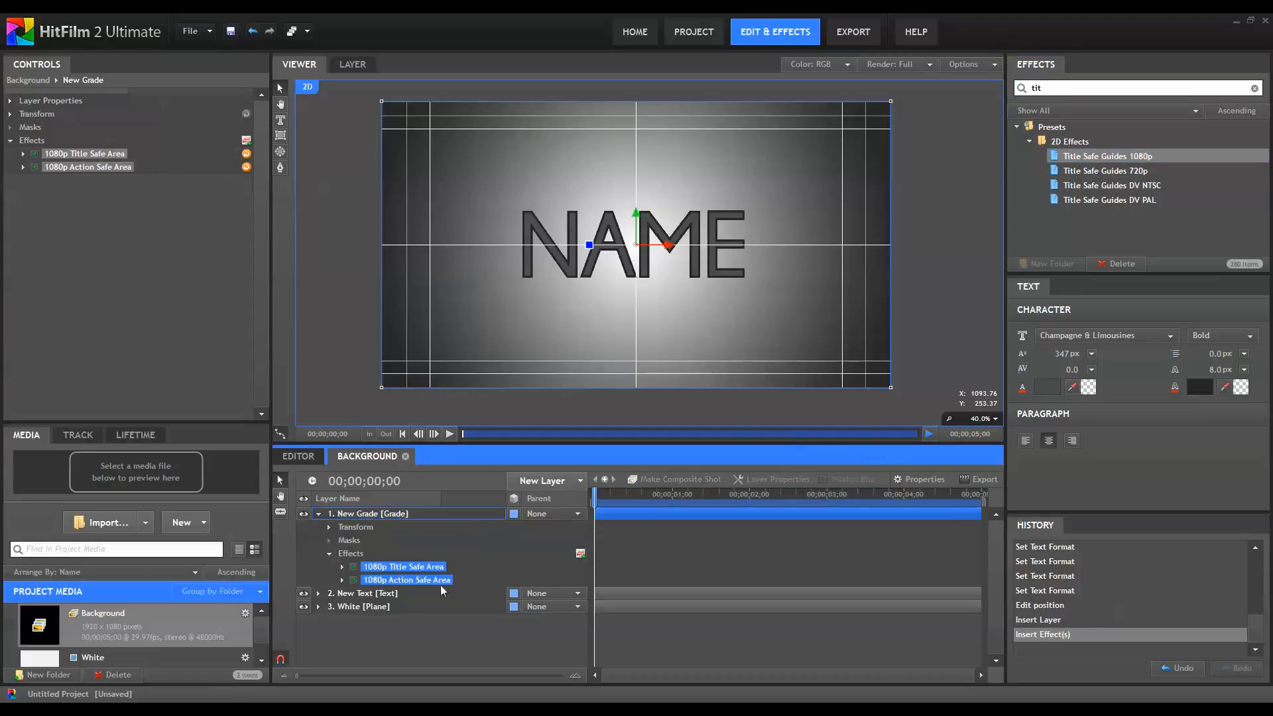
Align the NAME text with the centre guide lines and delete the grade layer that holds the title safe guides.
left_click(381, 594)
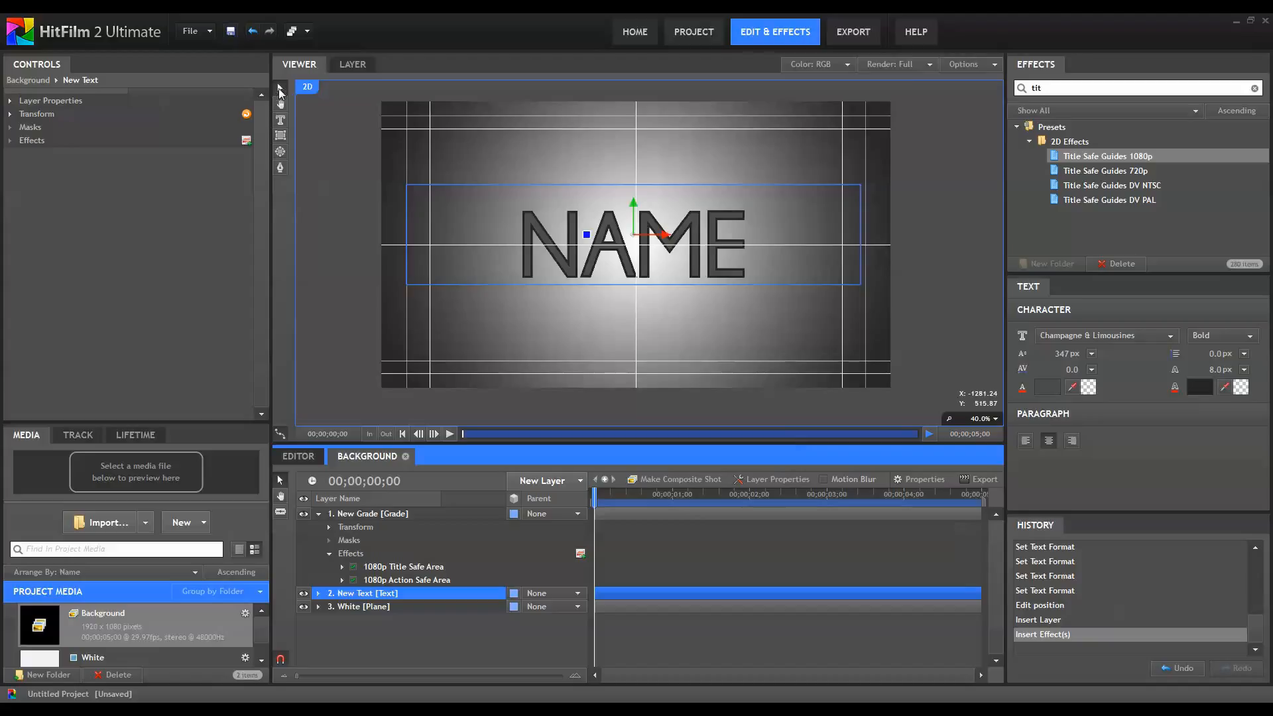
scroll(610, 215, "up", 1)
mouse_move(635, 211)
left_mouse_down()
mouse_move(663, 251)
mouse_move(644, 226)
left_mouse_up()
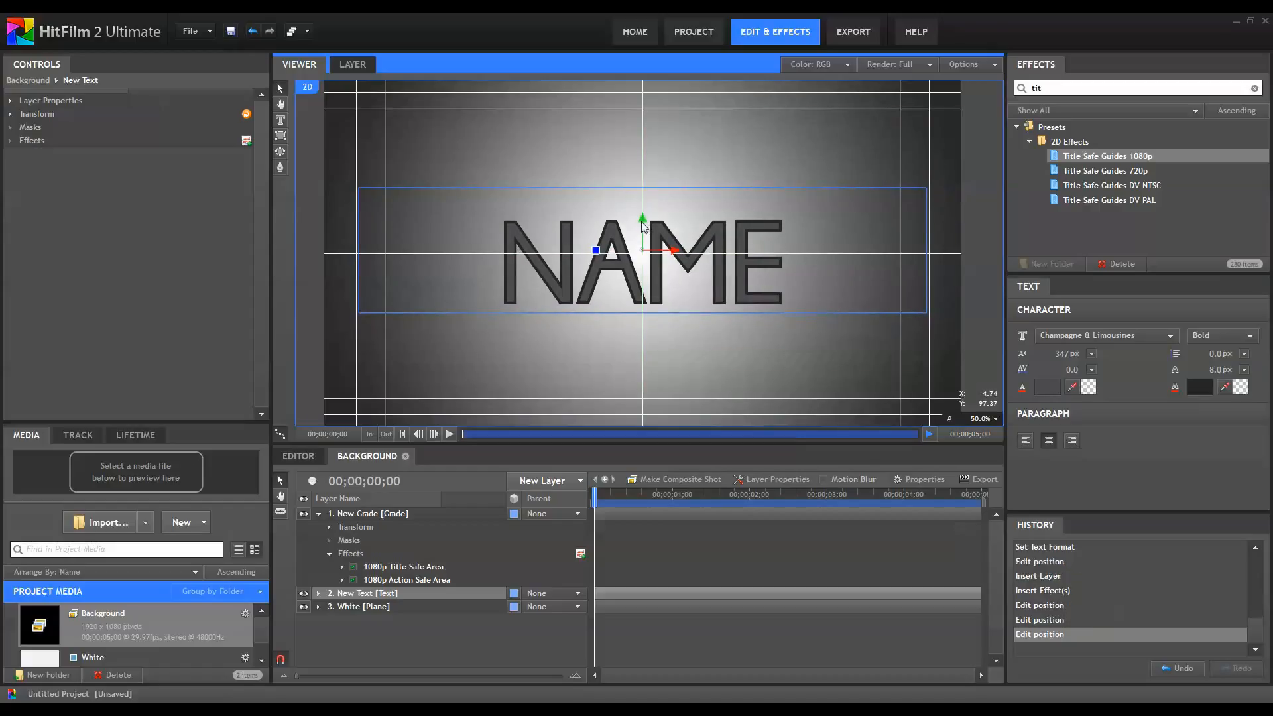
left_click(373, 528)
key("Delete")
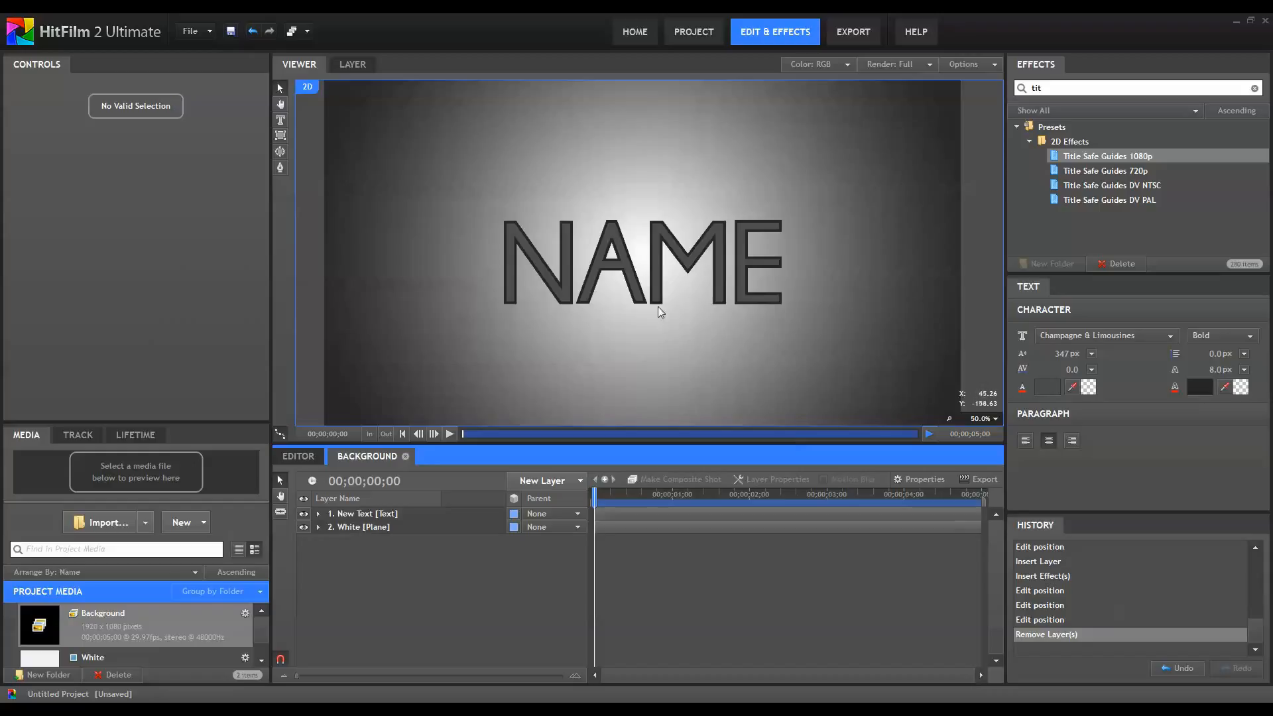
Rename the text layer as Name.
left_click(364, 516)
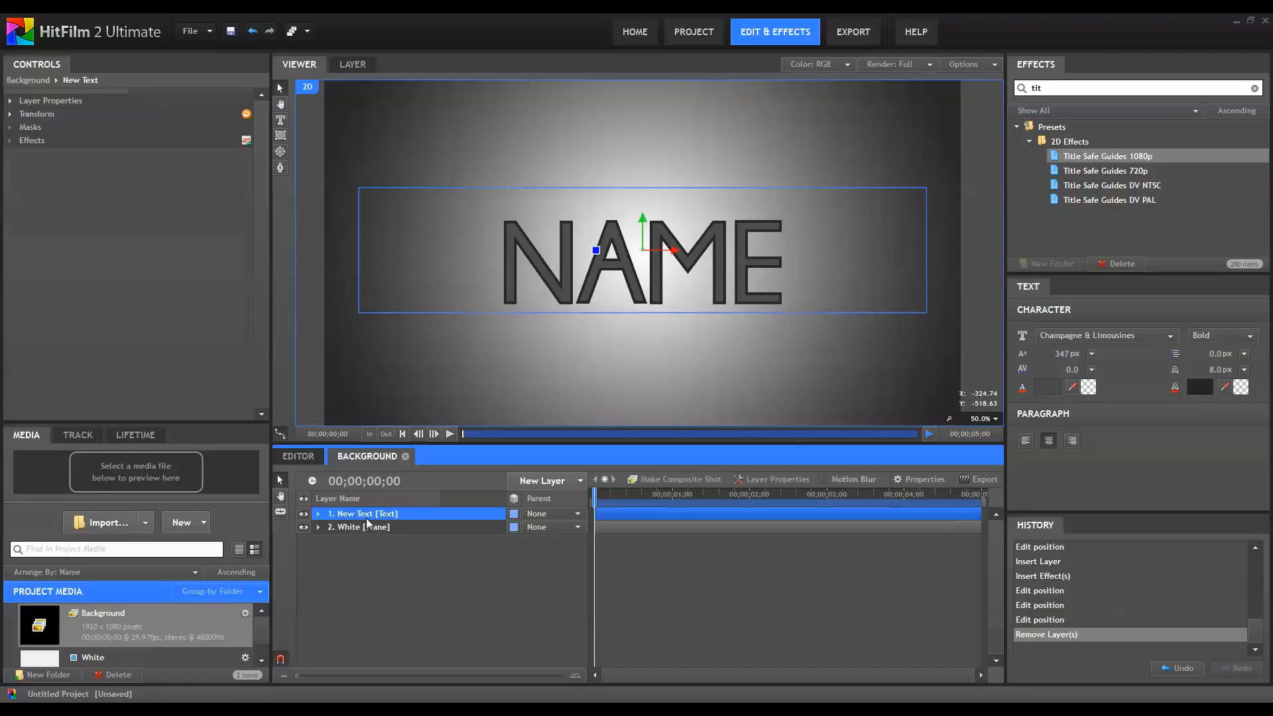
left_click(364, 516)
type("M")
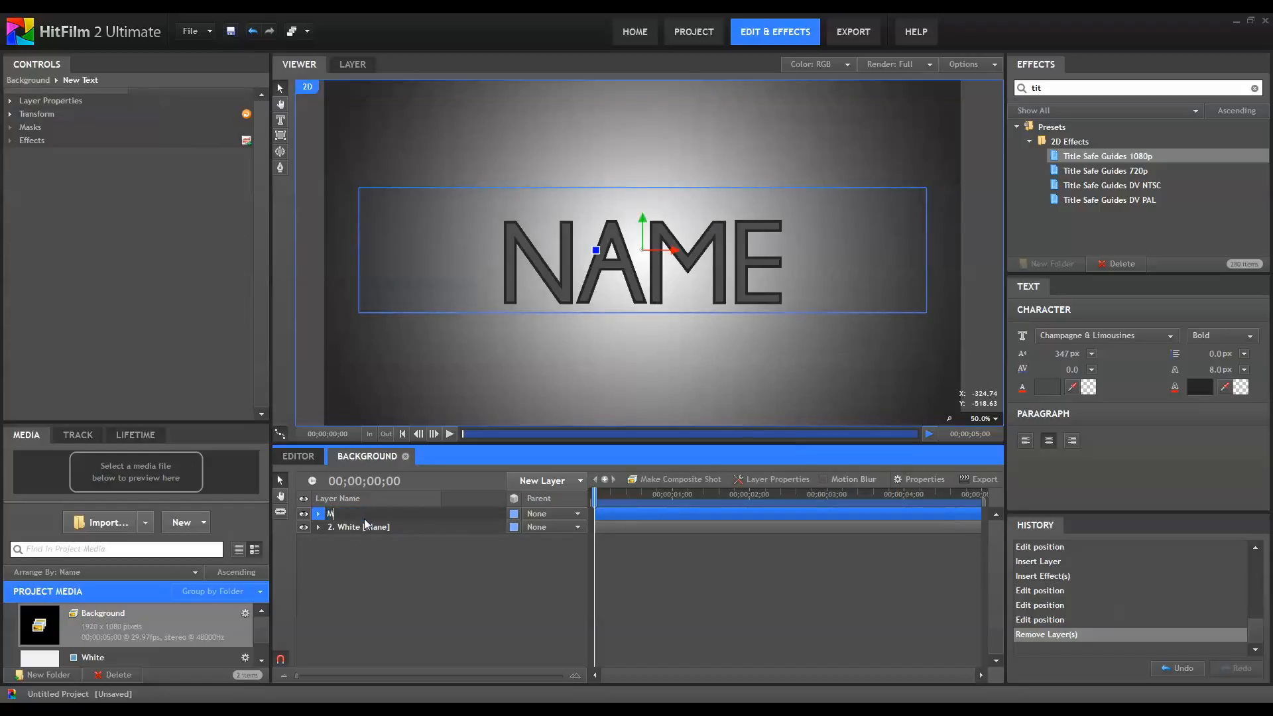
type("ame")
key("Return")
key("Return")
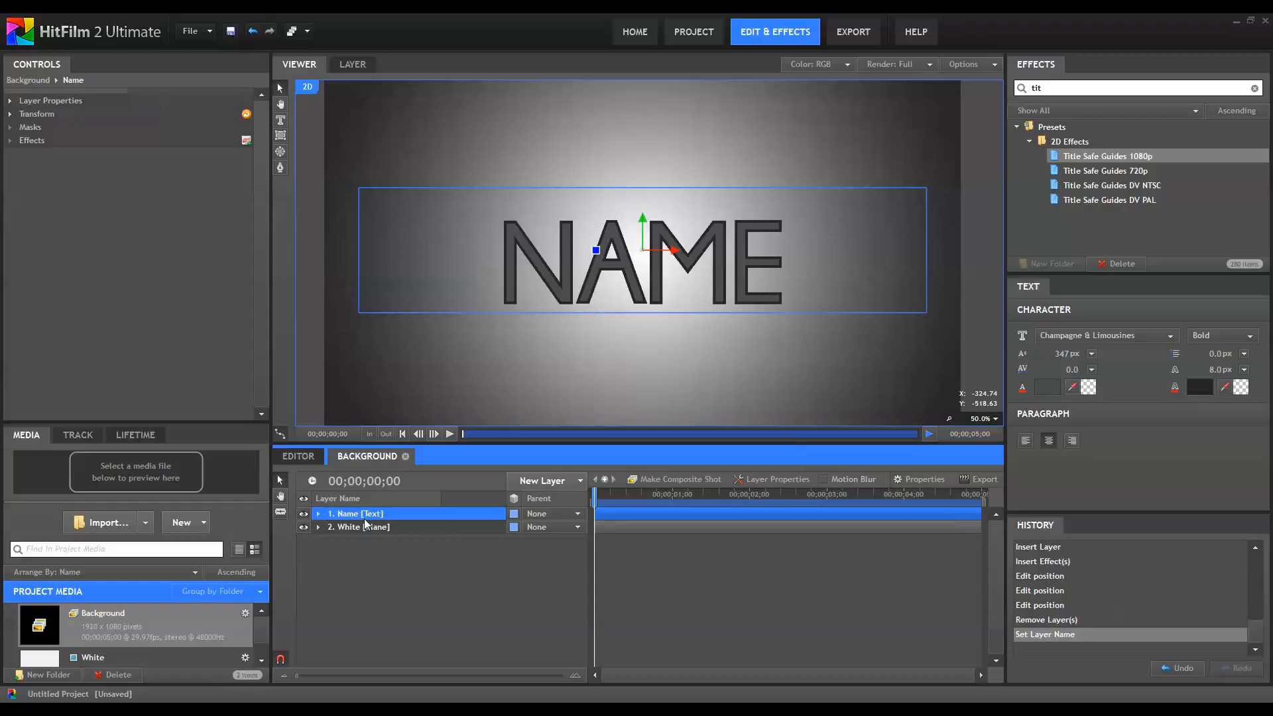
Search the effects for "drop" and apply the Drop Shadow effect to the Name text layer.
scroll(836, 344, "up", 3)
left_click_drag(450, 224, 477, 257)
left_click(1253, 87)
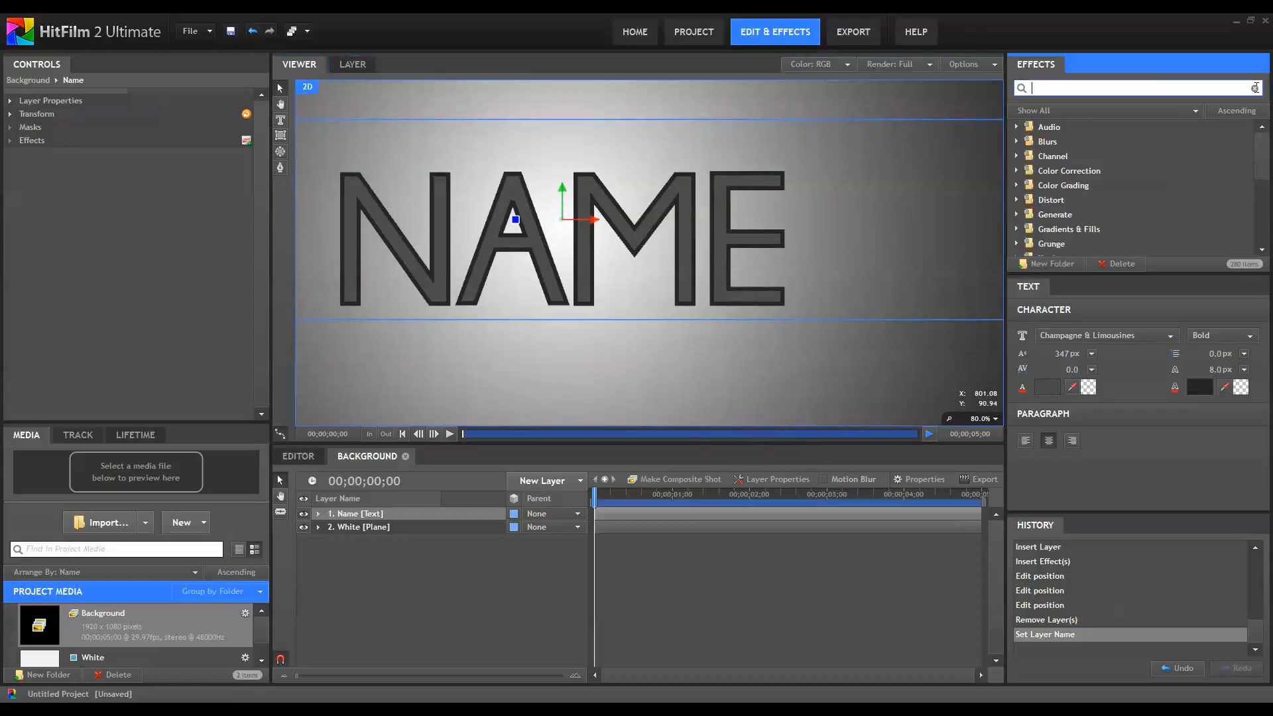
type("drop")
left_click_drag(1122, 142, 410, 517)
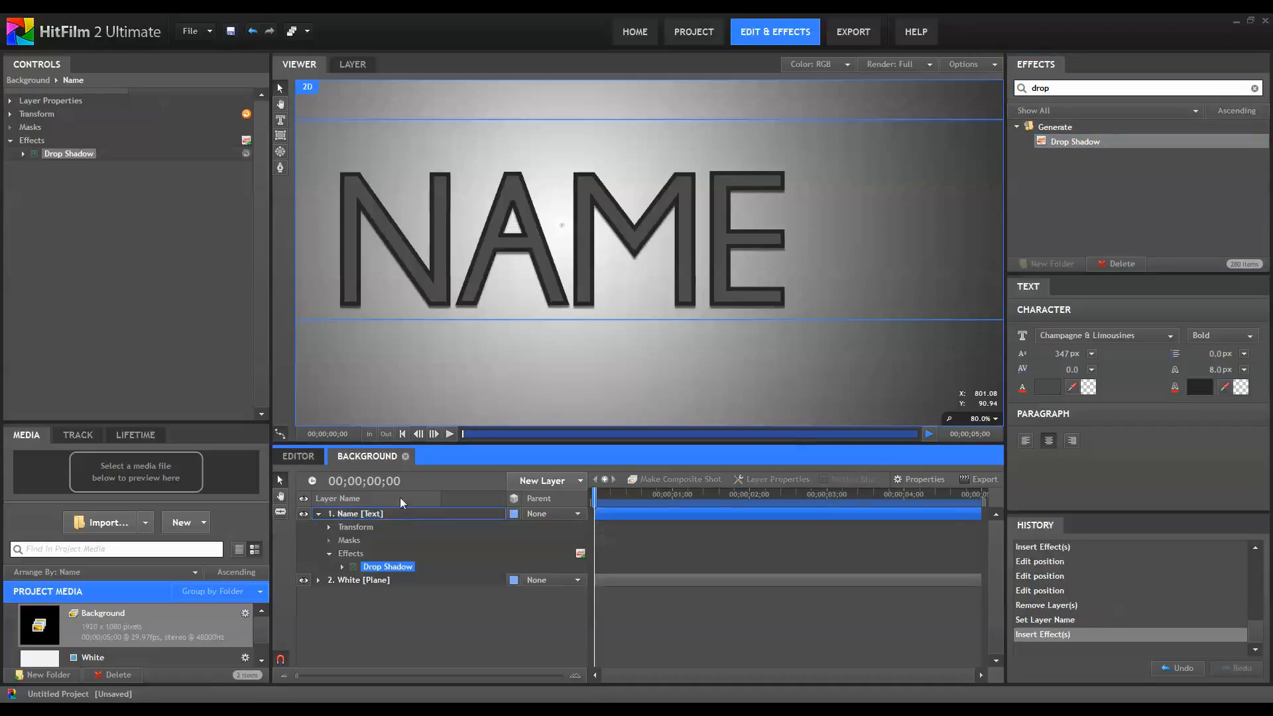
Set the distance of the Name layer's drop shadow to 8 px.
left_click(24, 154)
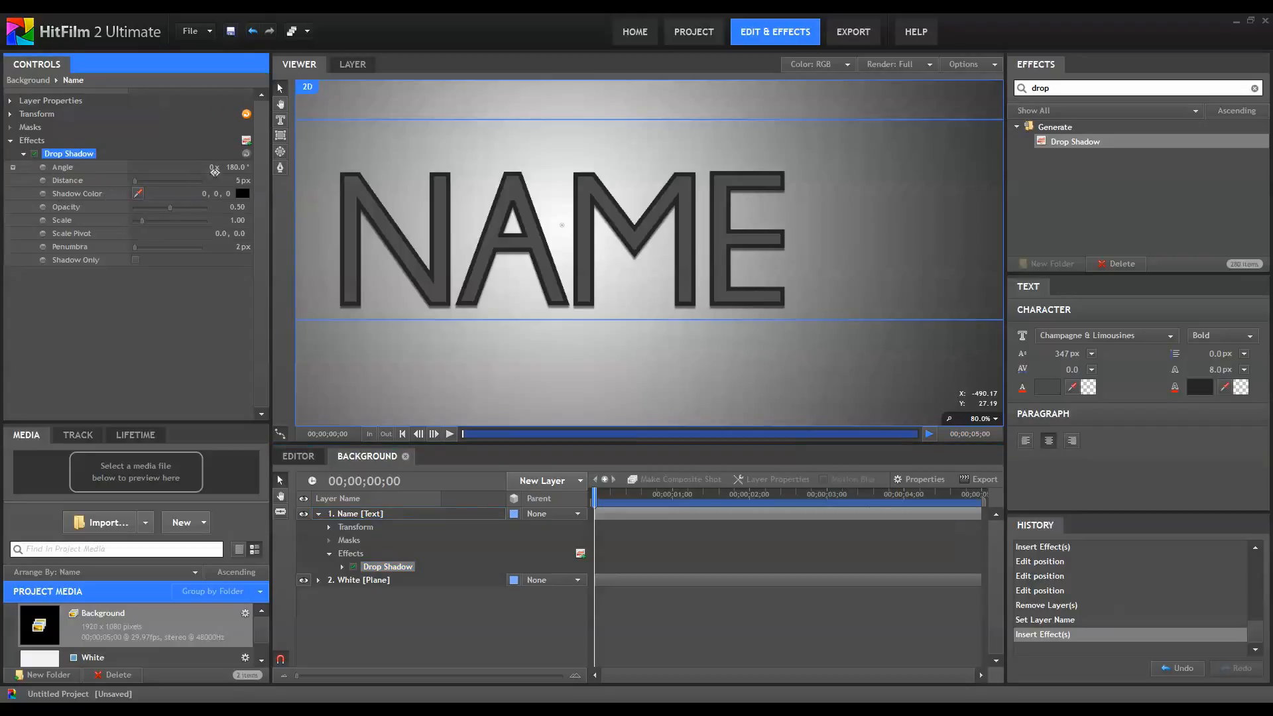
scroll(587, 228, "up", 2)
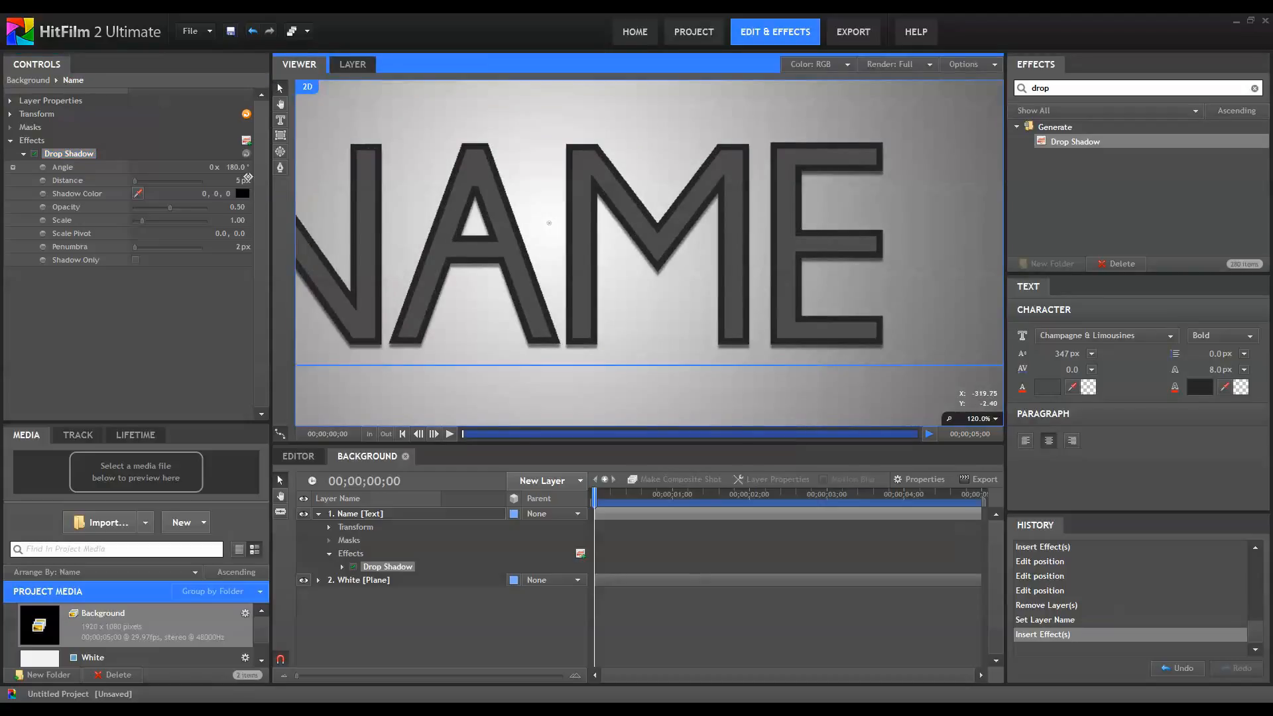
left_click(250, 180)
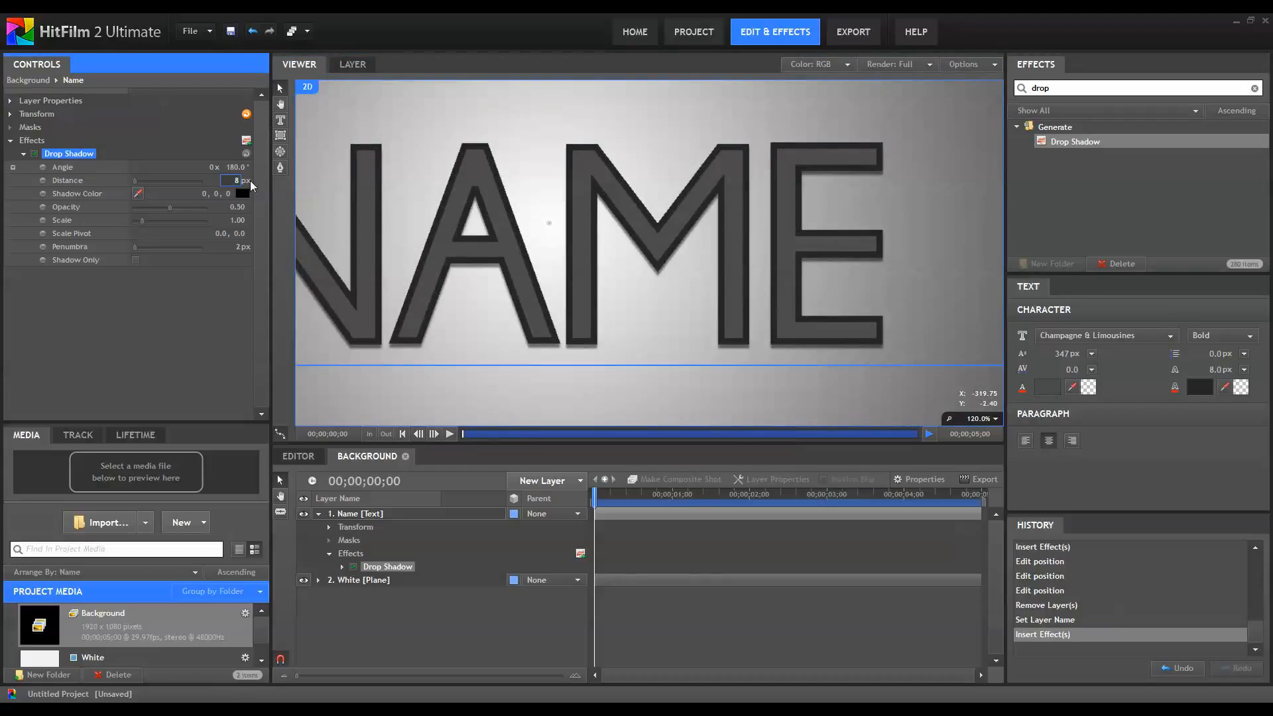
key("Return")
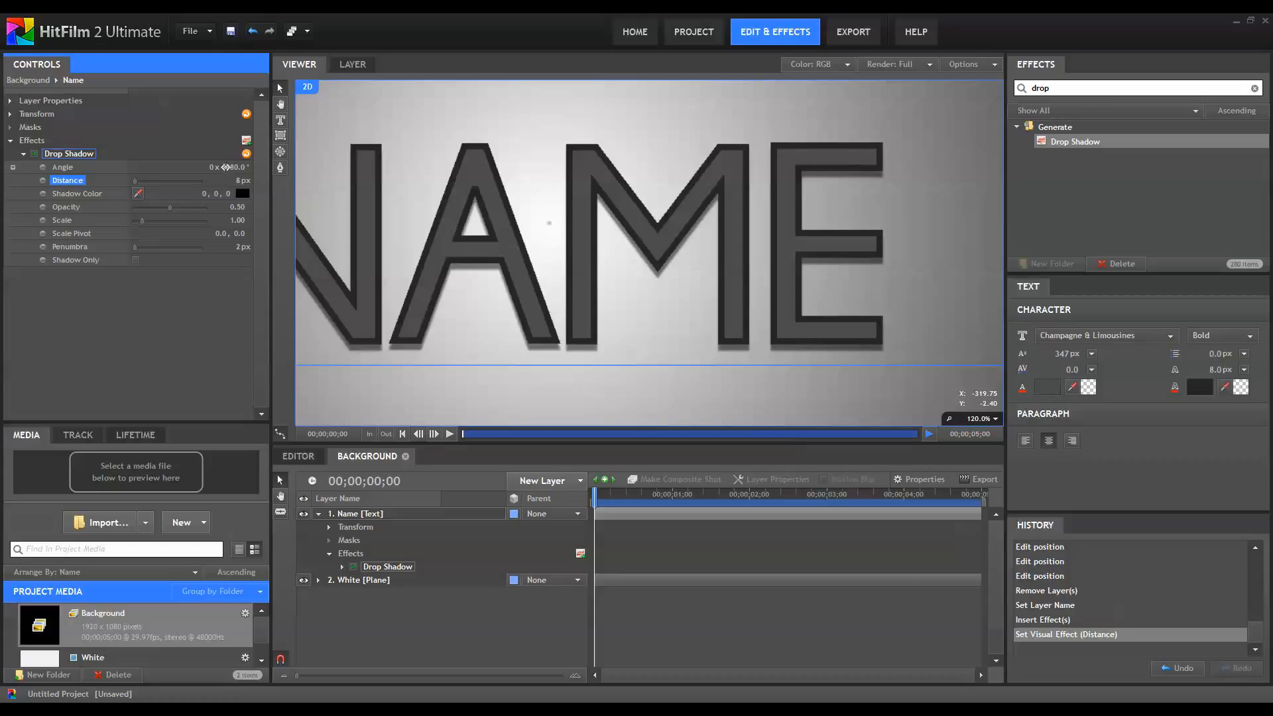
Adjust the drop shadow's angle, trying 160° and settling on 150°.
left_click_drag(226, 167, 211, 164)
left_click(229, 168)
type("160")
key("Return")
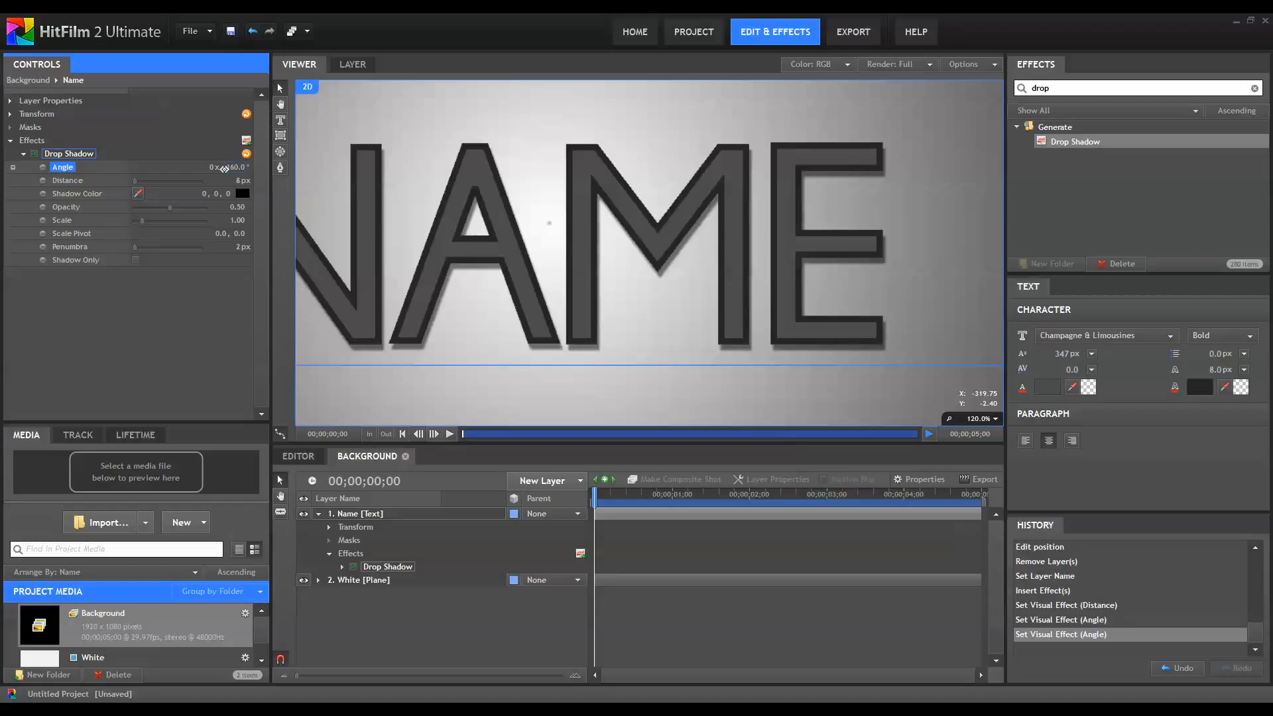
left_click(232, 166)
type("150")
key("Return")
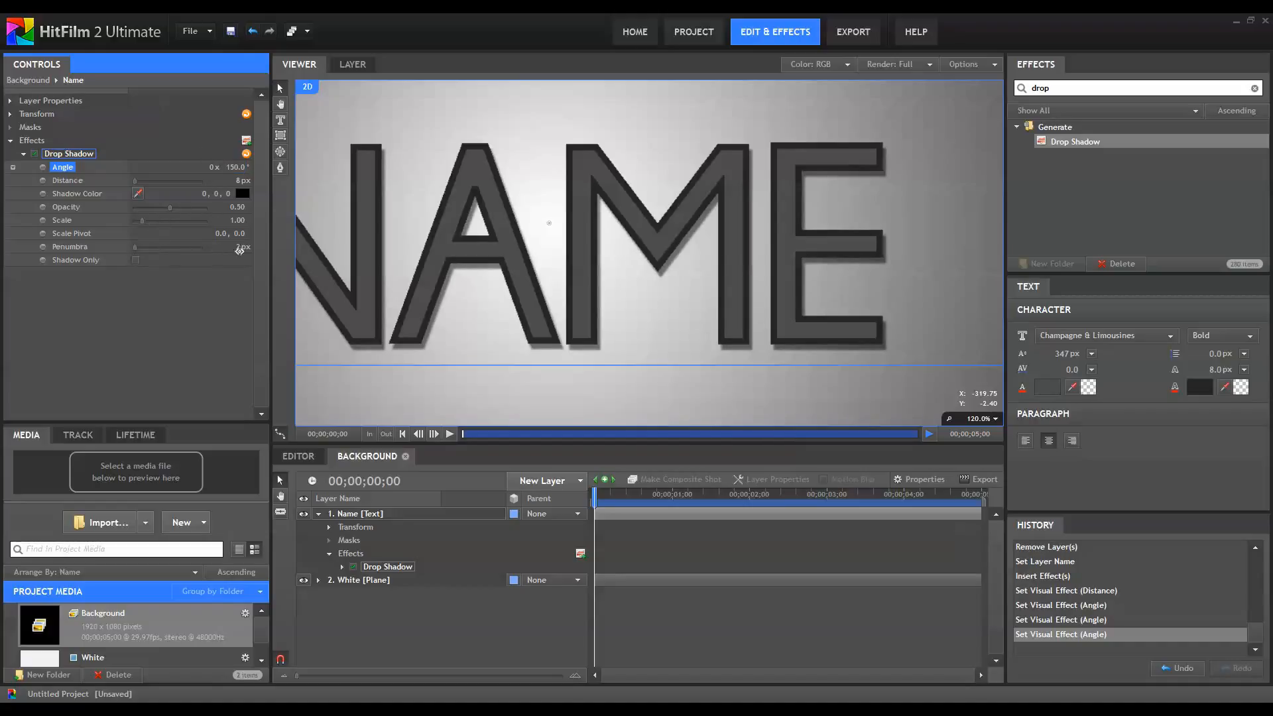
Soften the drop shadow's edge by setting its penumbra to 5 px.
left_click(247, 250)
type("5")
key("Return")
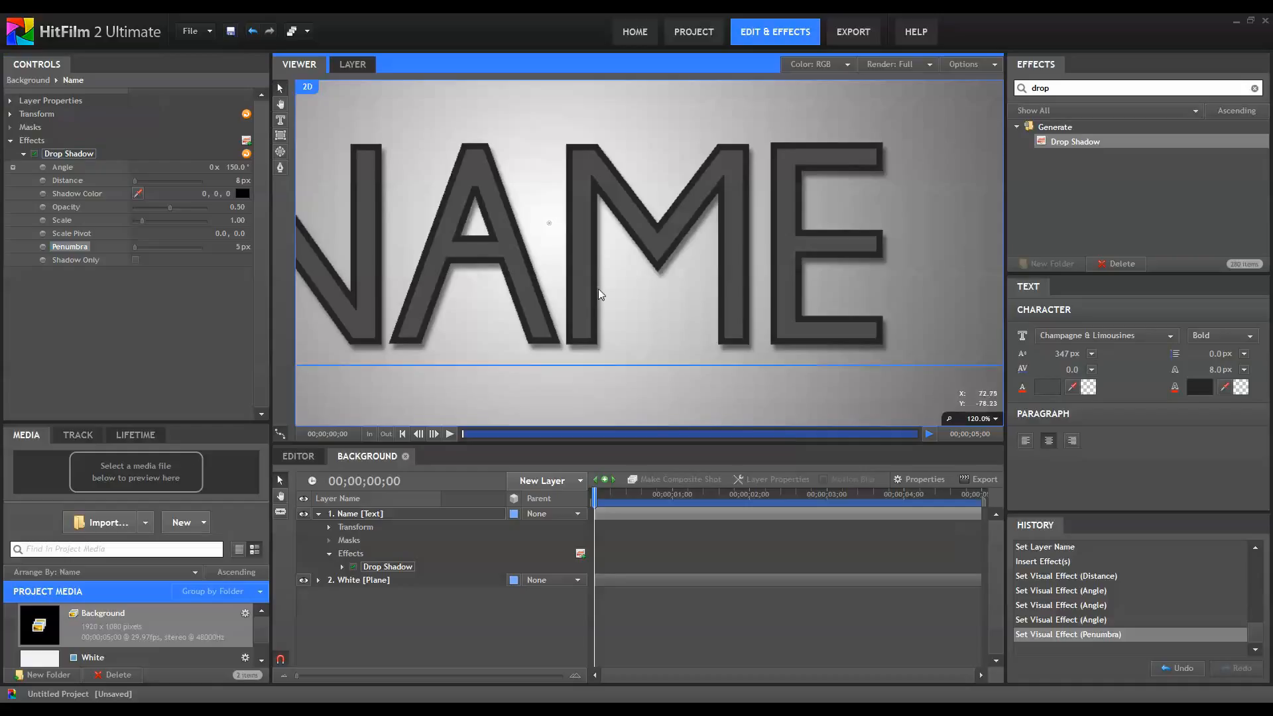
left_click_drag(590, 289, 654, 287)
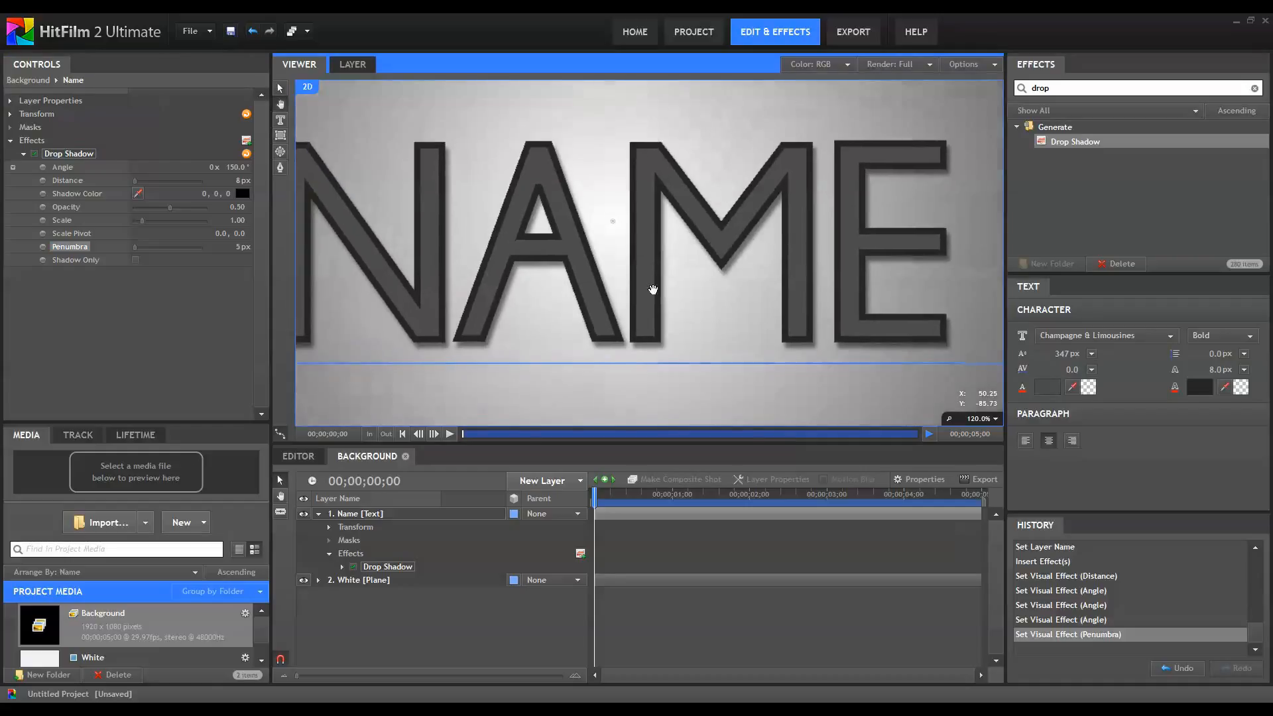
Search the effects for "rad" and apply the Radial Gradient effect to the Name text layer.
left_click(1082, 91)
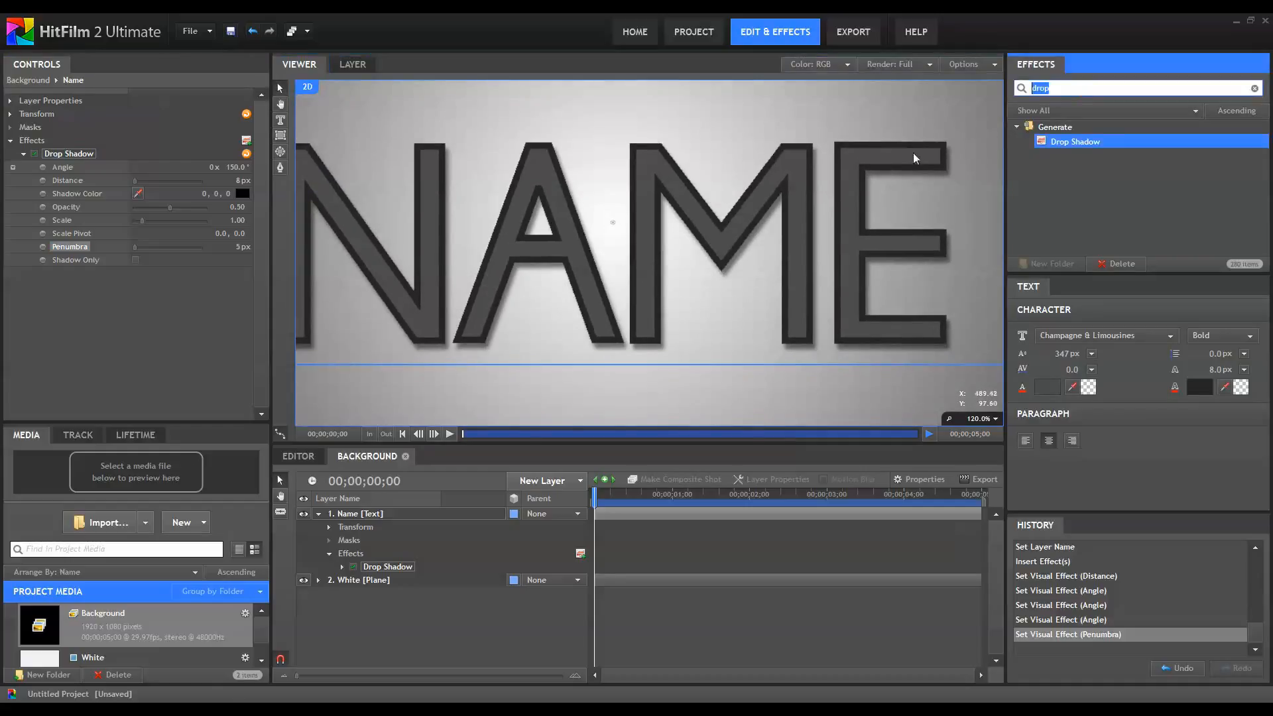
key("BackSpace")
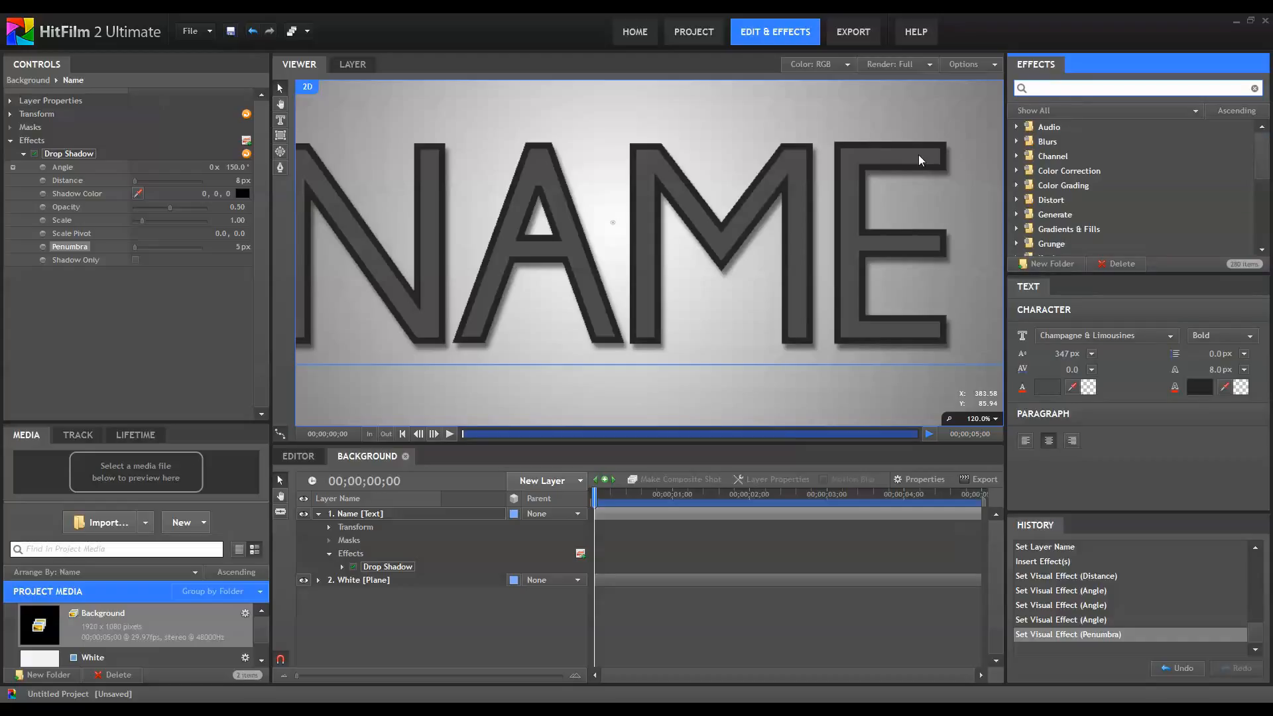
type("rad")
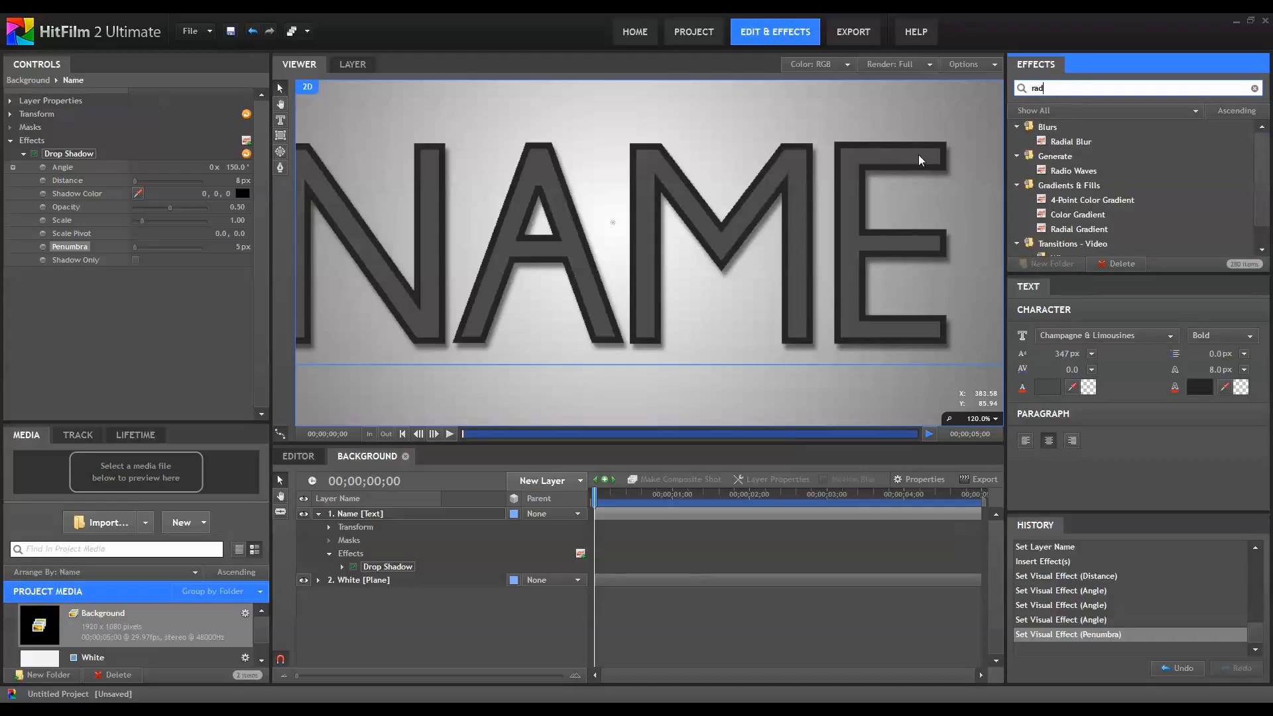
left_click_drag(1087, 229, 453, 529)
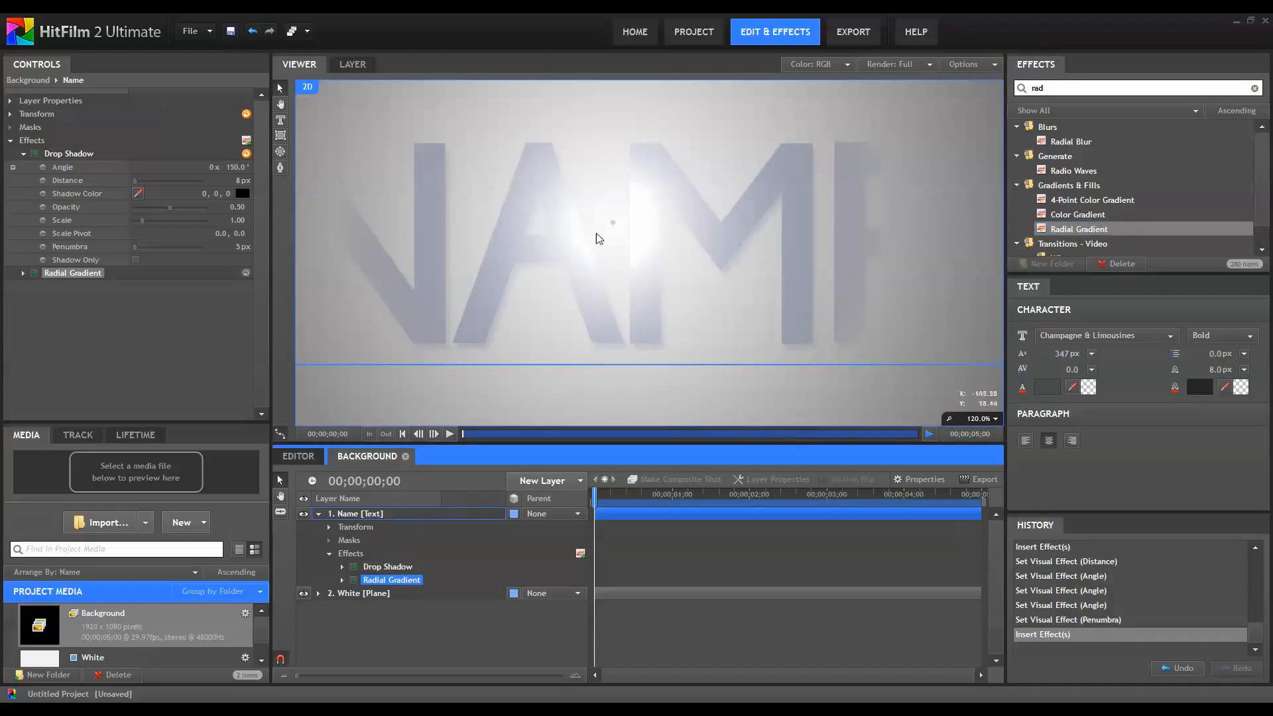
Stretch the text's radial gradient horizontally by setting its elliptical deformation to 42.
left_click(23, 153)
left_click(23, 167)
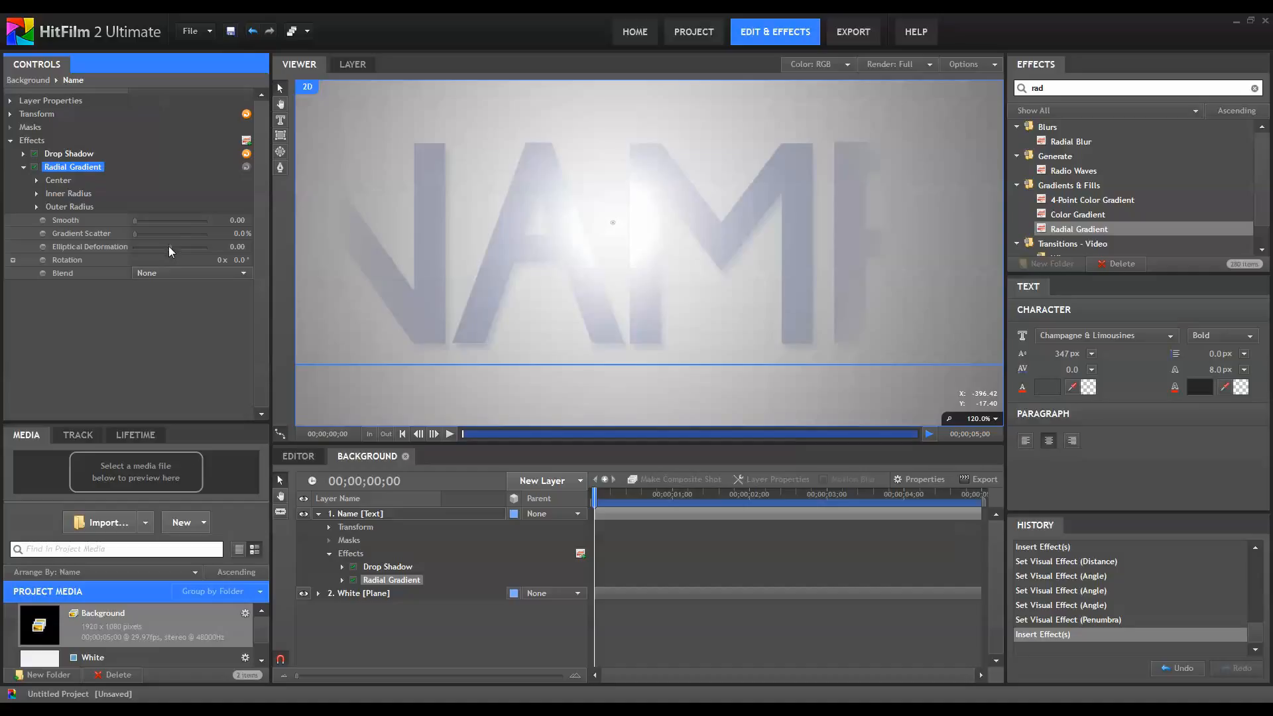
left_click_drag(169, 246, 182, 248)
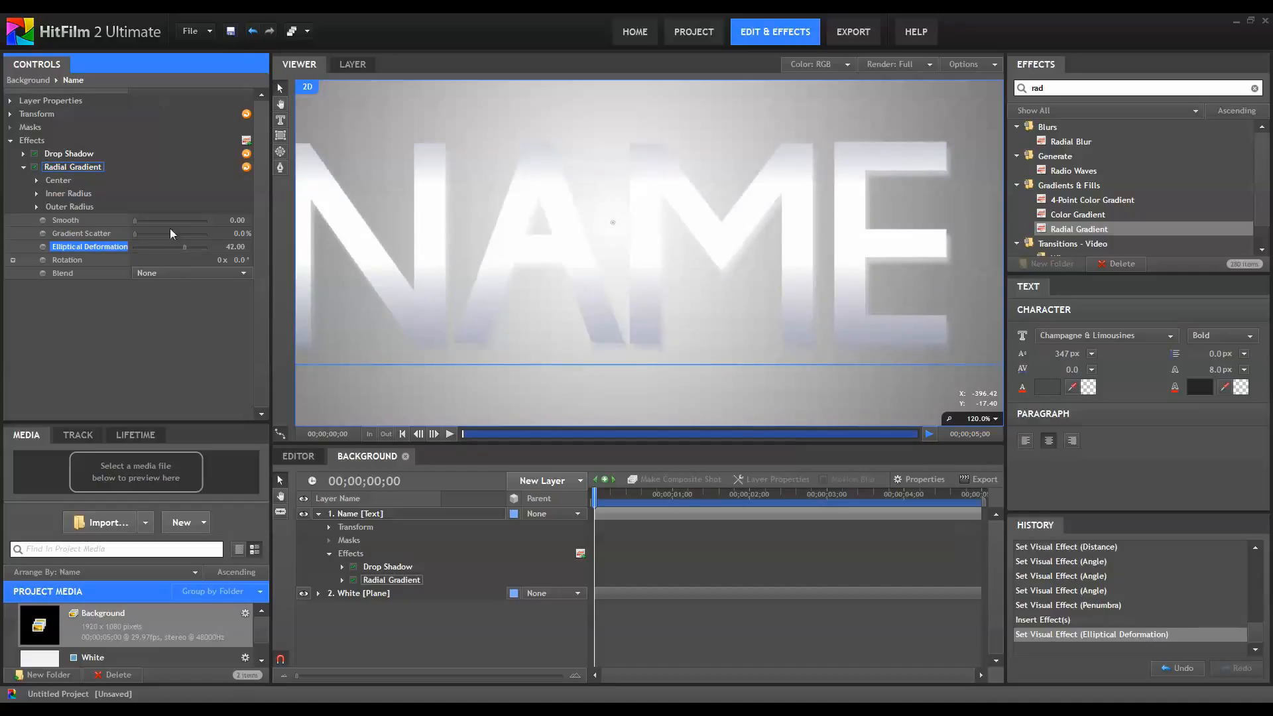
scroll(683, 285, "down", 1)
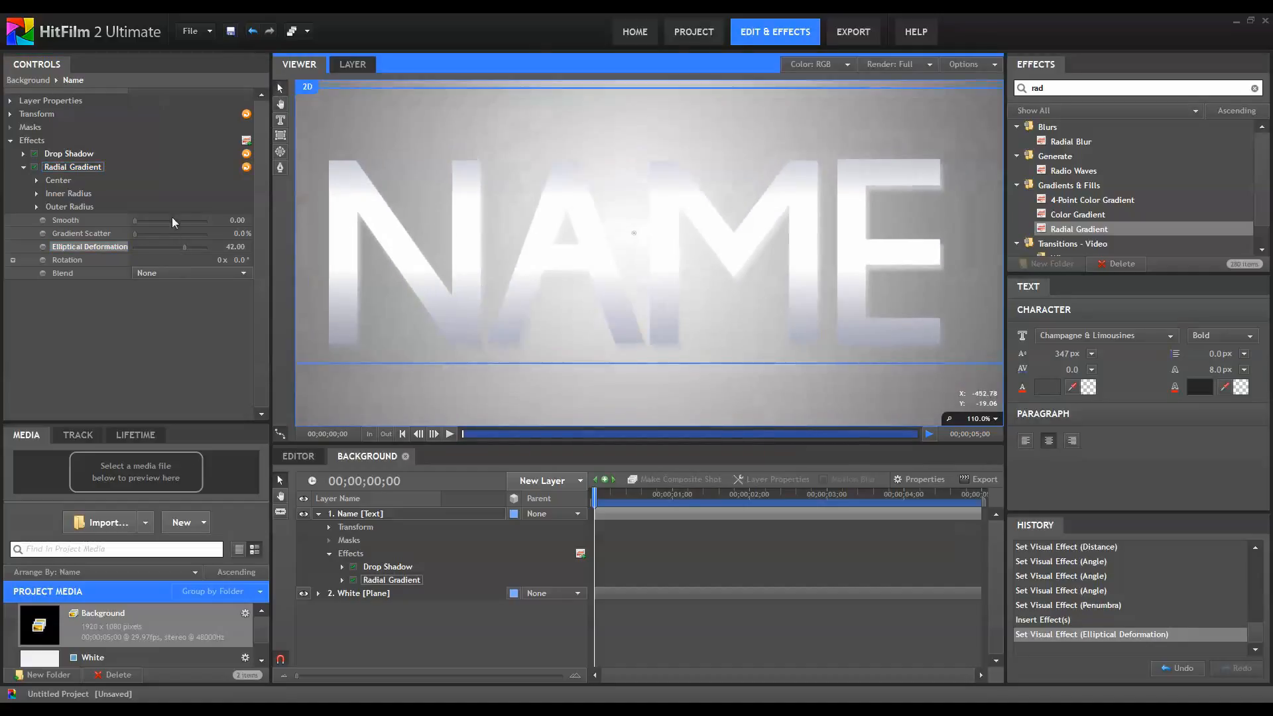
Set the text gradient's inner radius to 10 px and its outer radius to 330 px.
left_click(39, 191)
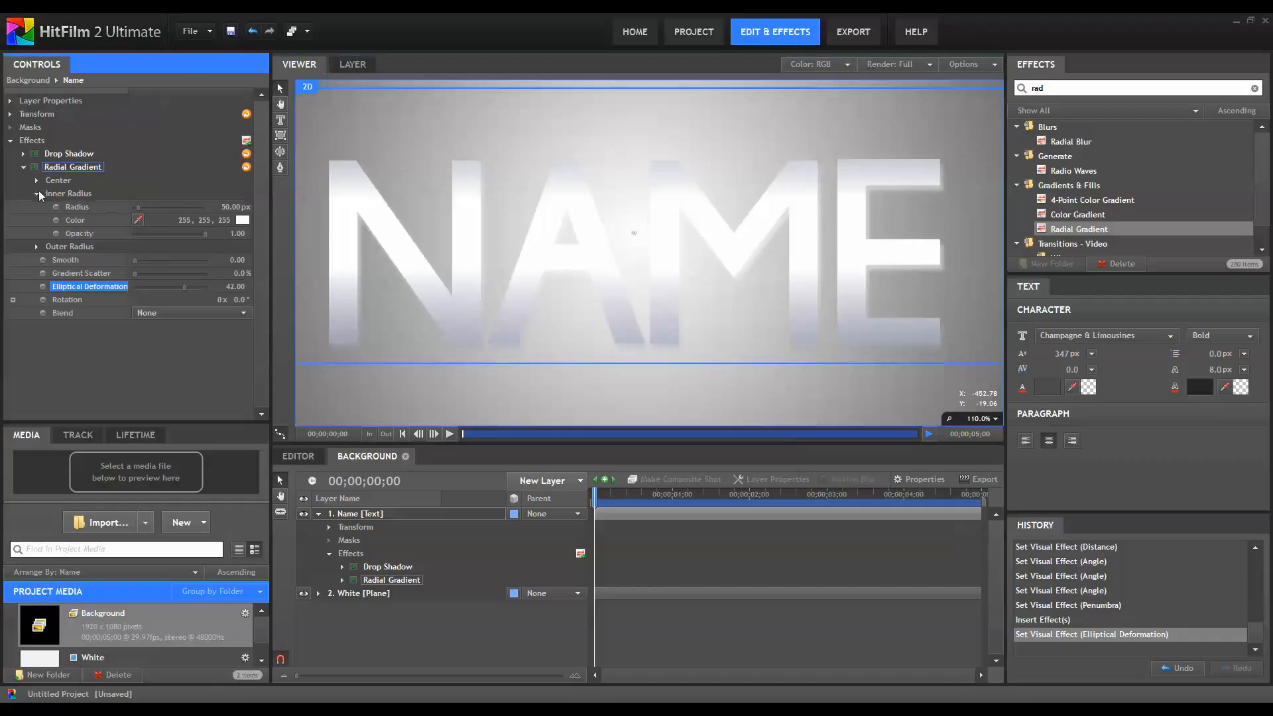
left_click(135, 206)
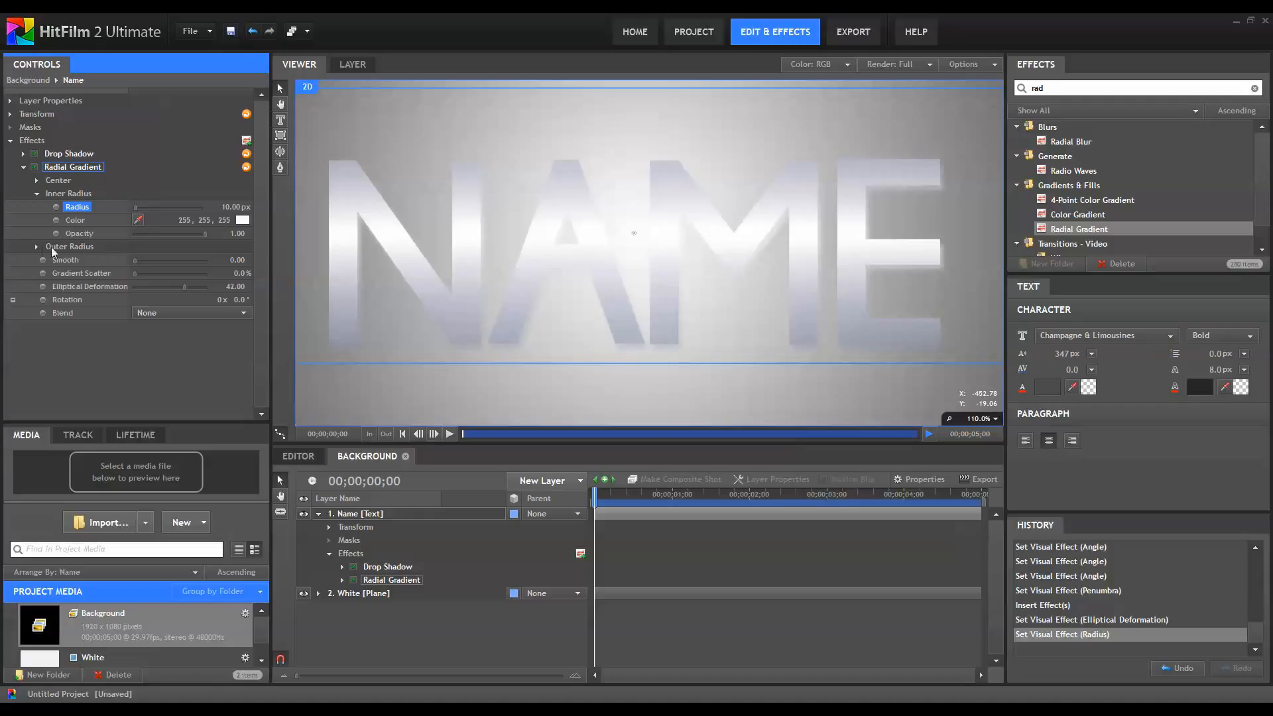
left_click(37, 192)
left_click(36, 207)
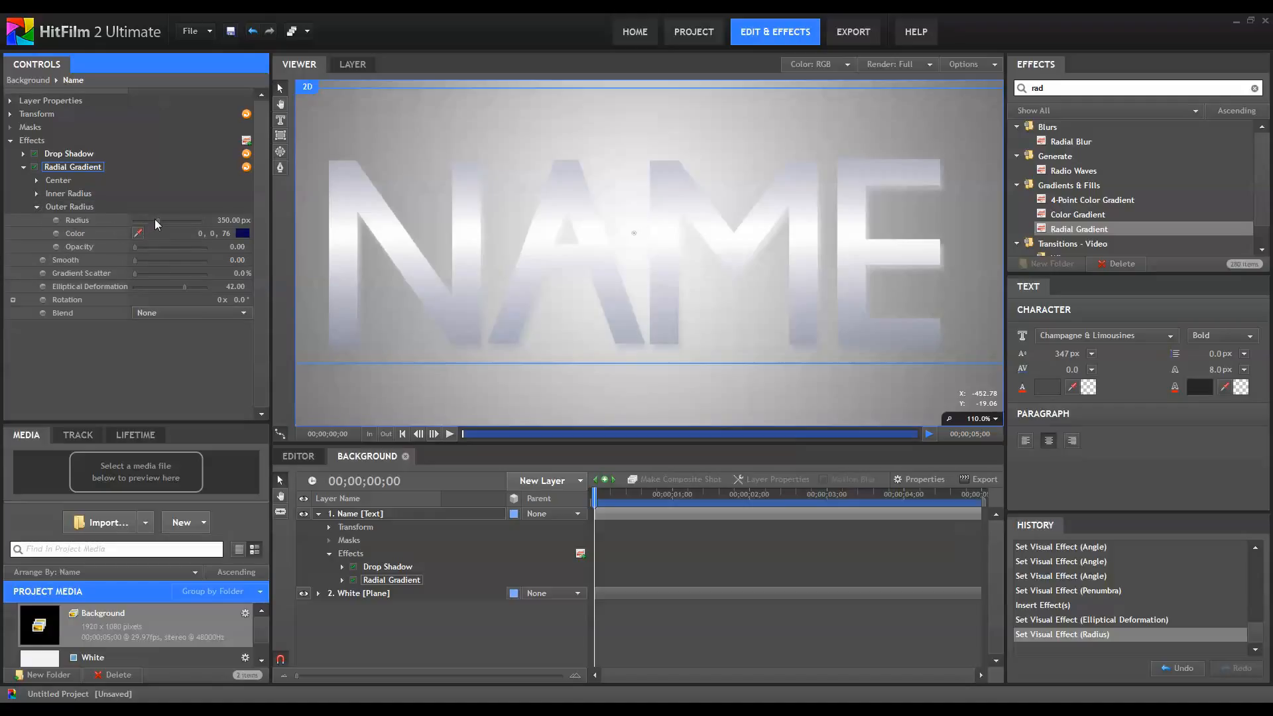
mouse_move(157, 219)
left_mouse_down()
mouse_move(168, 221)
mouse_move(156, 218)
left_mouse_up()
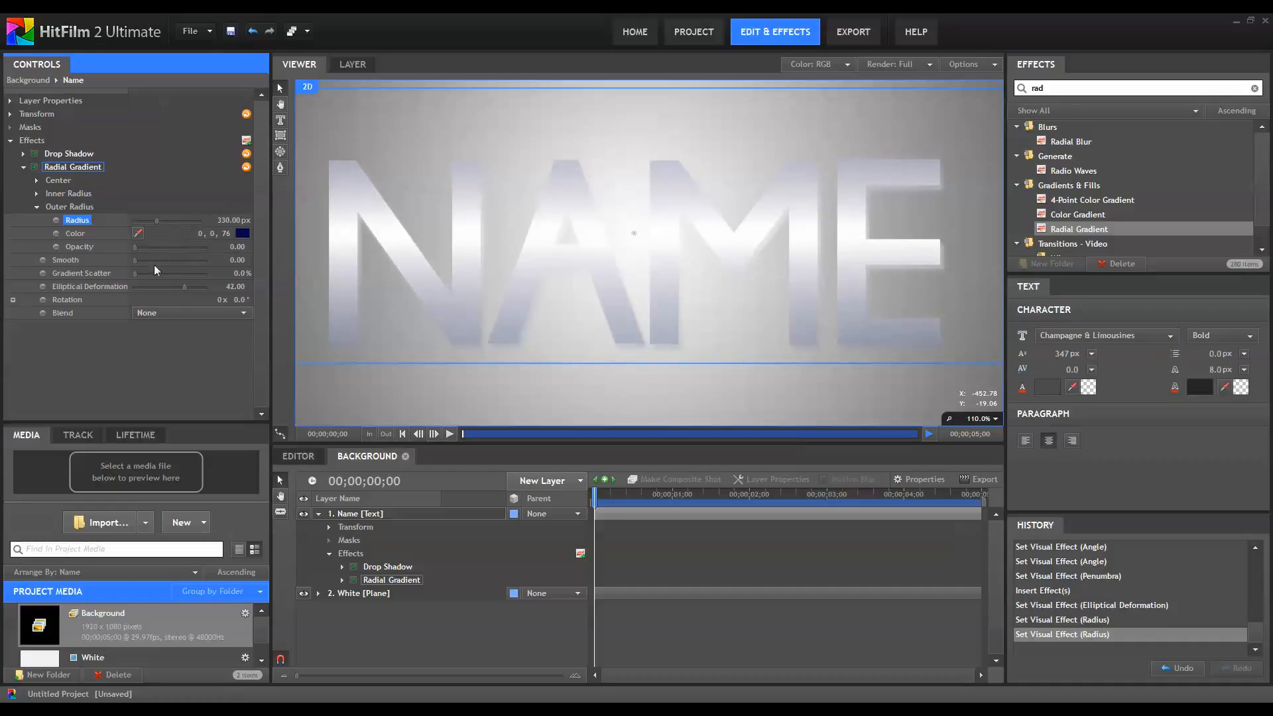
Change the outer colour of the text's radial gradient to black (0, 0, 0).
left_click(242, 232)
left_click_drag(644, 333, 617, 407)
left_click_drag(784, 345, 785, 383)
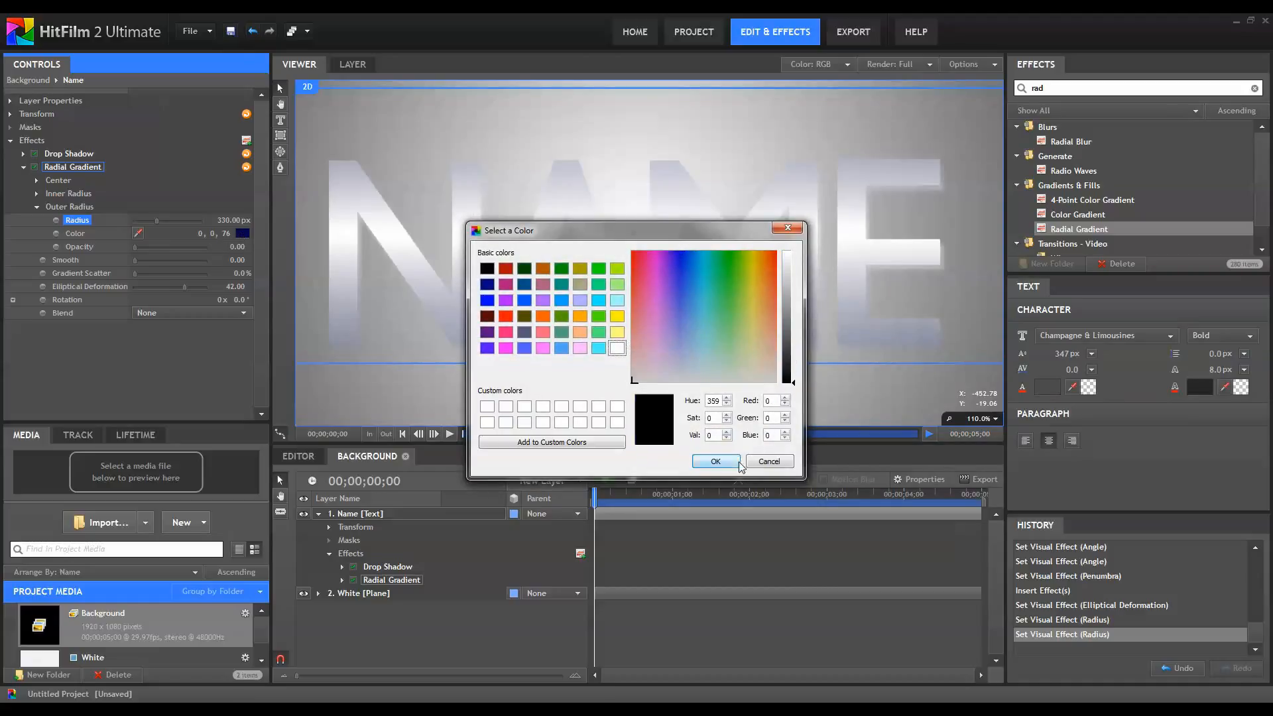
left_click(715, 461)
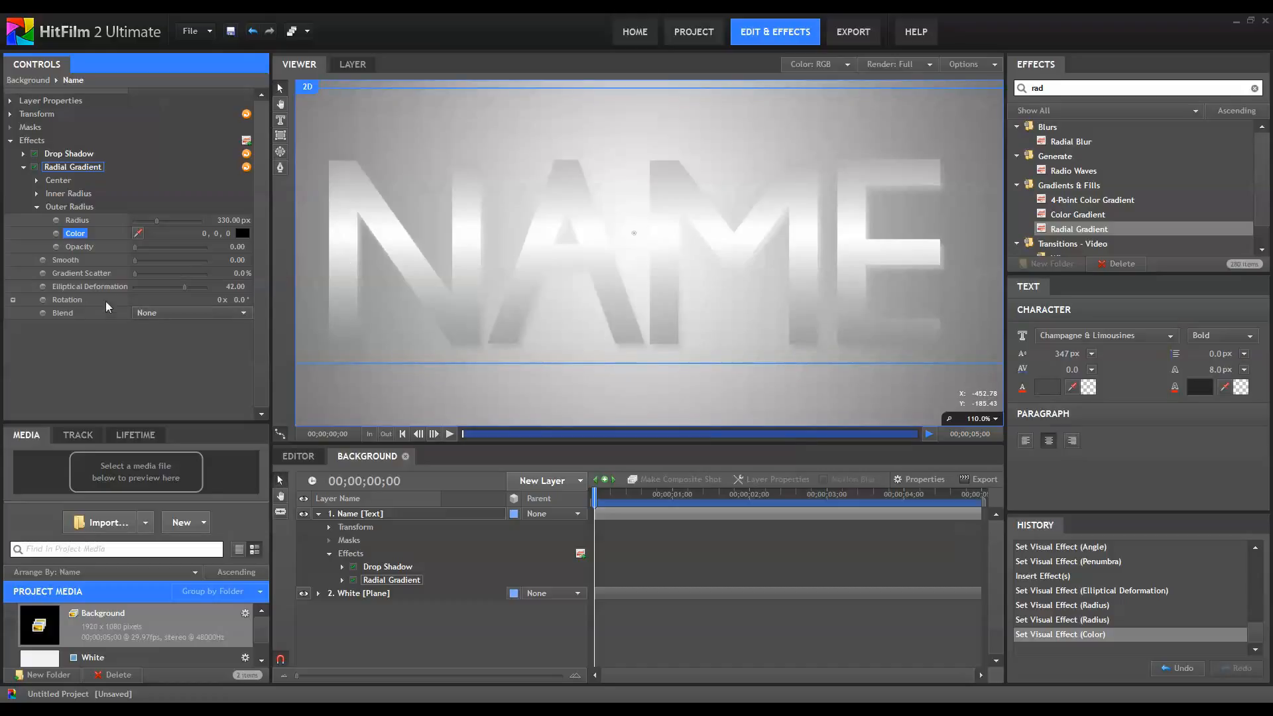
left_click(36, 207)
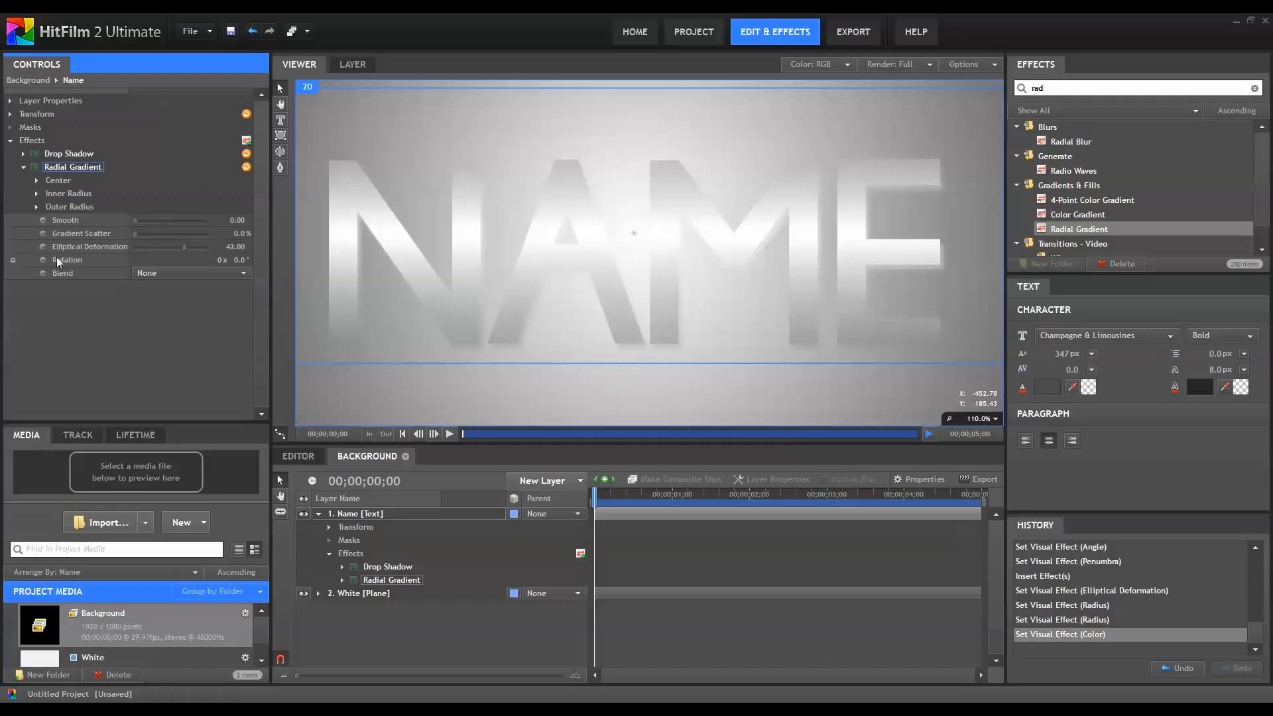
Set the blend mode of the text's radial gradient to Overlay.
left_click(189, 276)
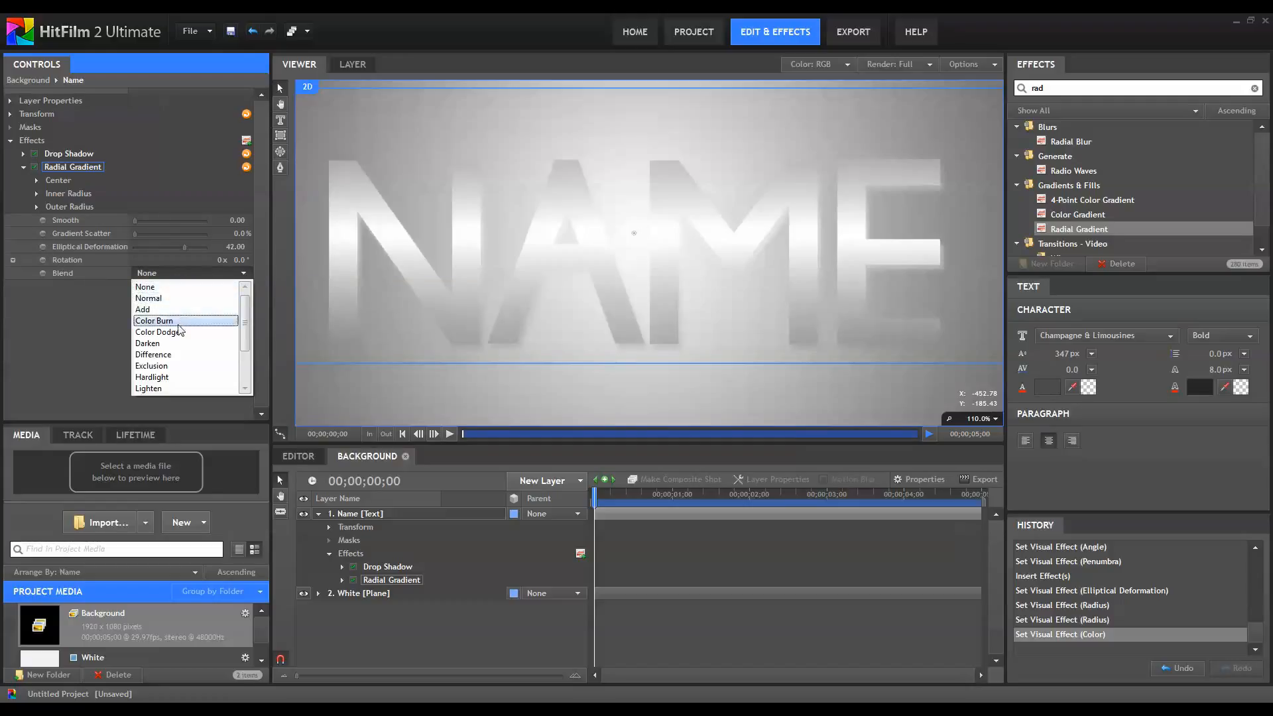
scroll(166, 338, "down", 2)
left_click(157, 358)
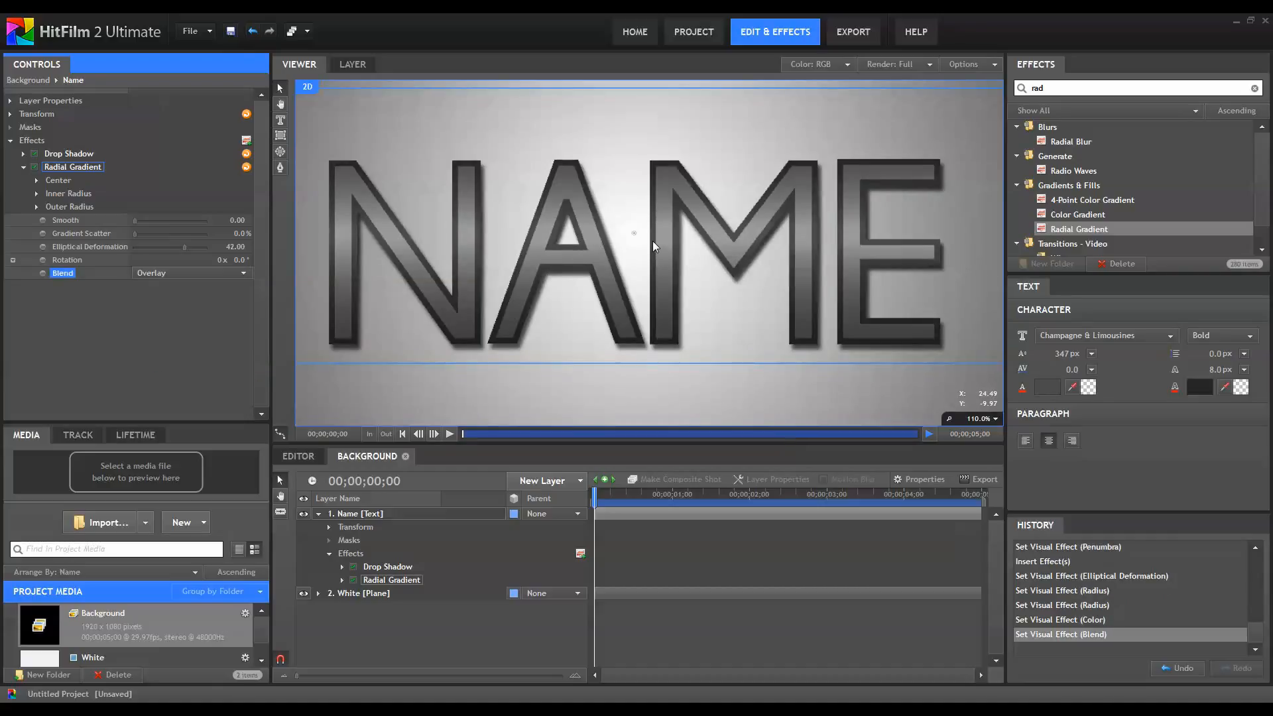
scroll(652, 240, "down", 1)
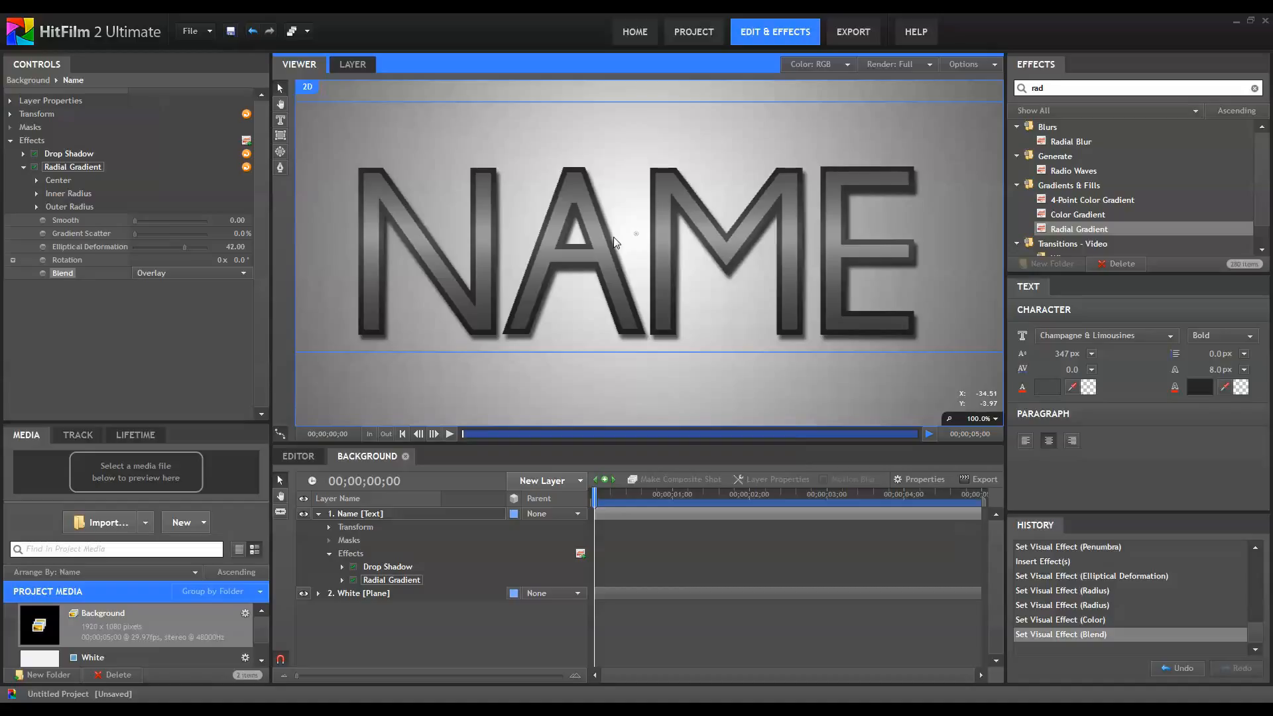
left_click_drag(620, 247, 626, 259)
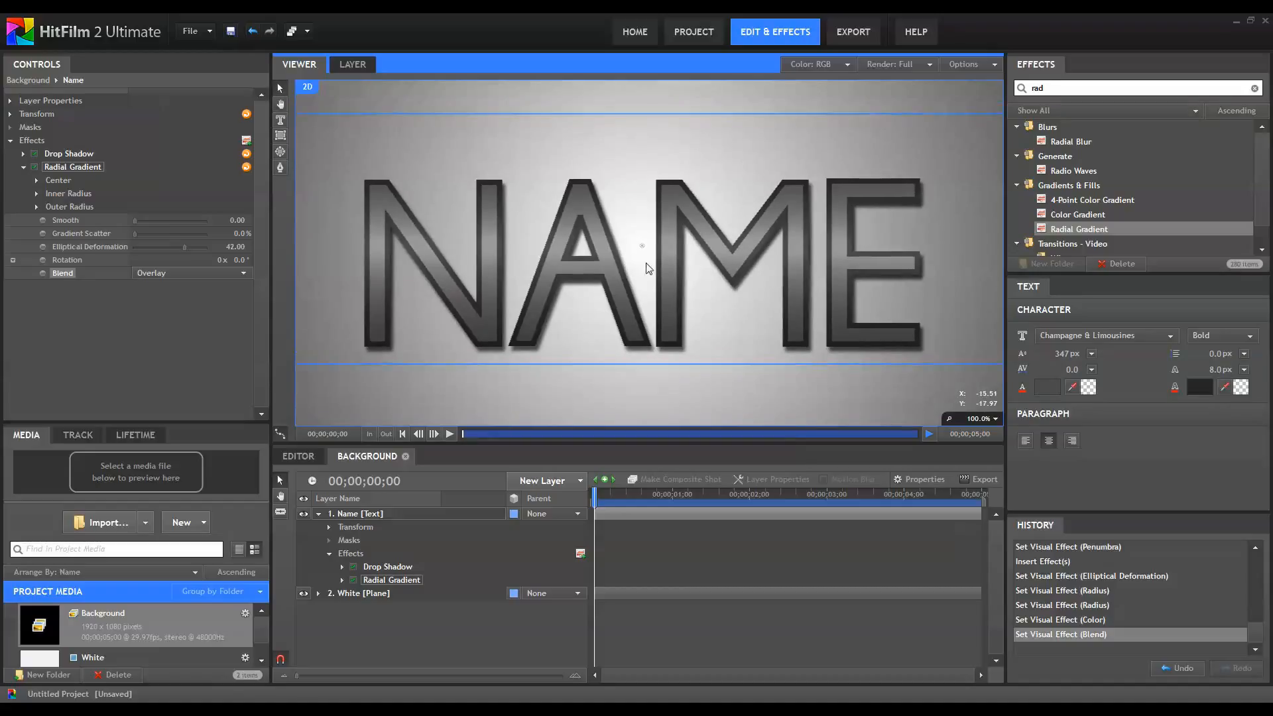
scroll(649, 277, "down", 1)
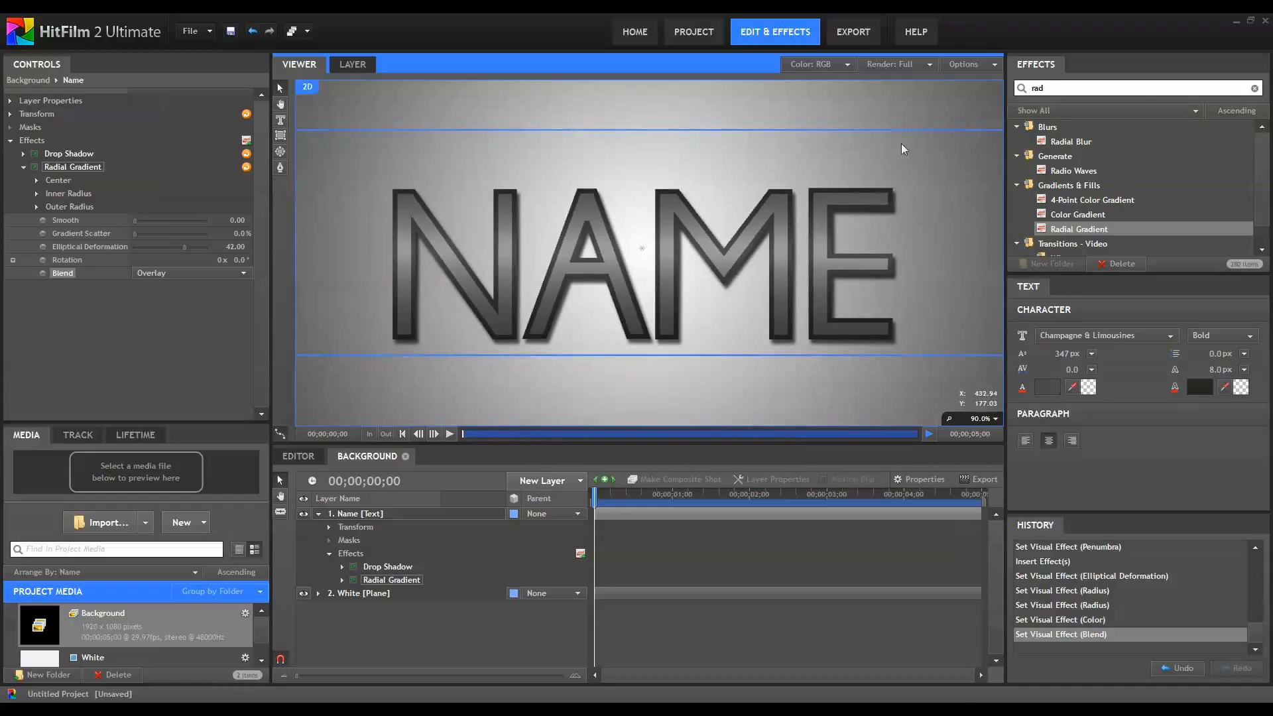
Collapse the Radial Gradient effect and the Name layer, and copy both the Name and White layers of the Background shot.
scroll(614, 316, "down", 1)
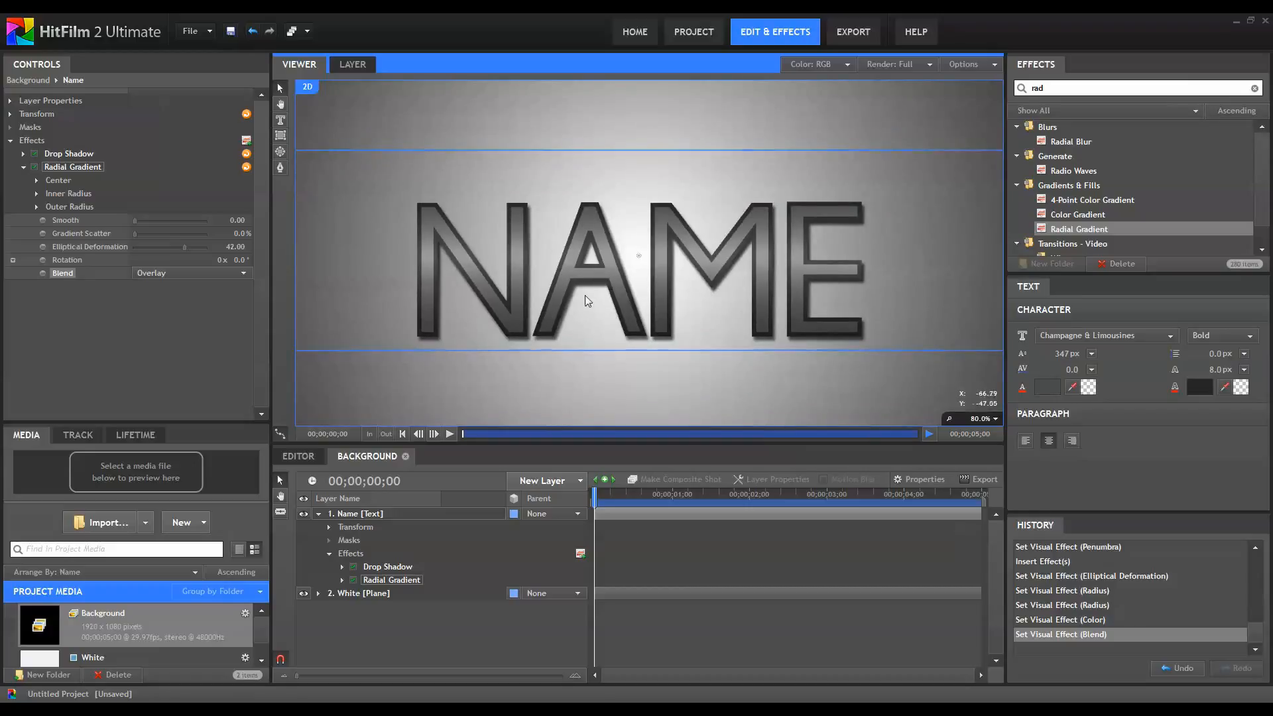
left_click(24, 173)
left_click(23, 168)
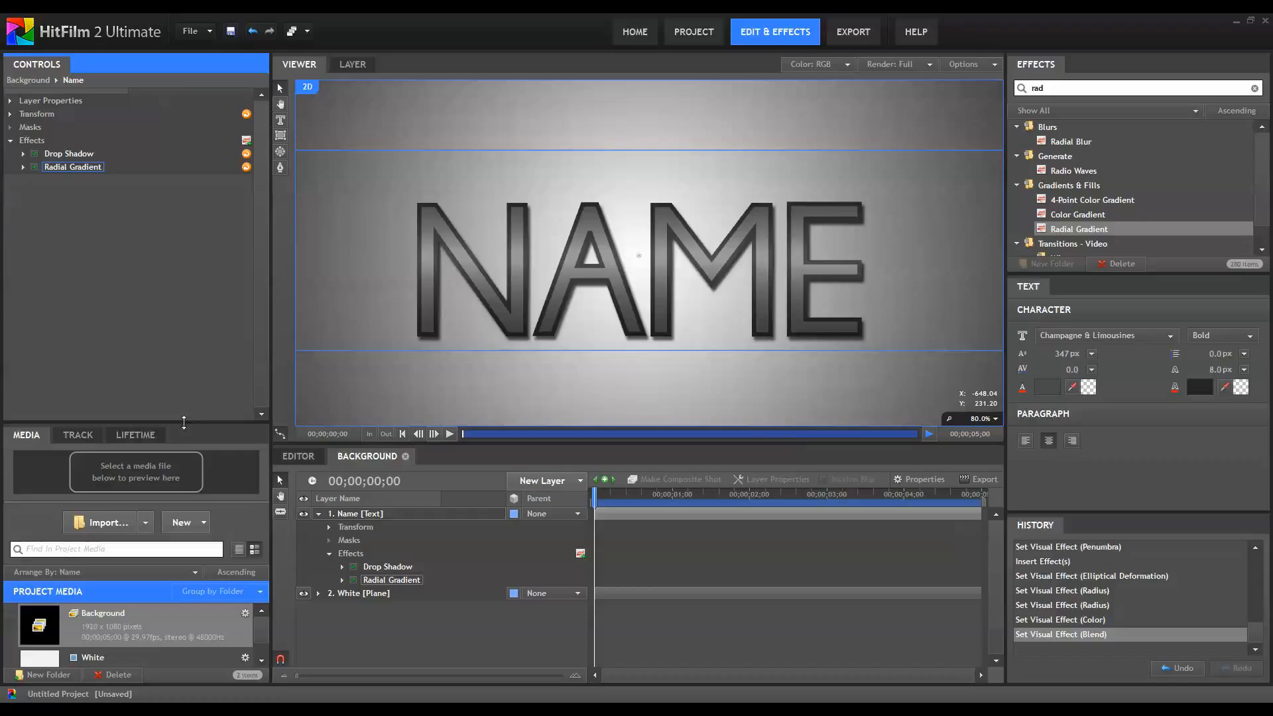
left_click_drag(183, 427, 183, 408)
left_click(319, 514)
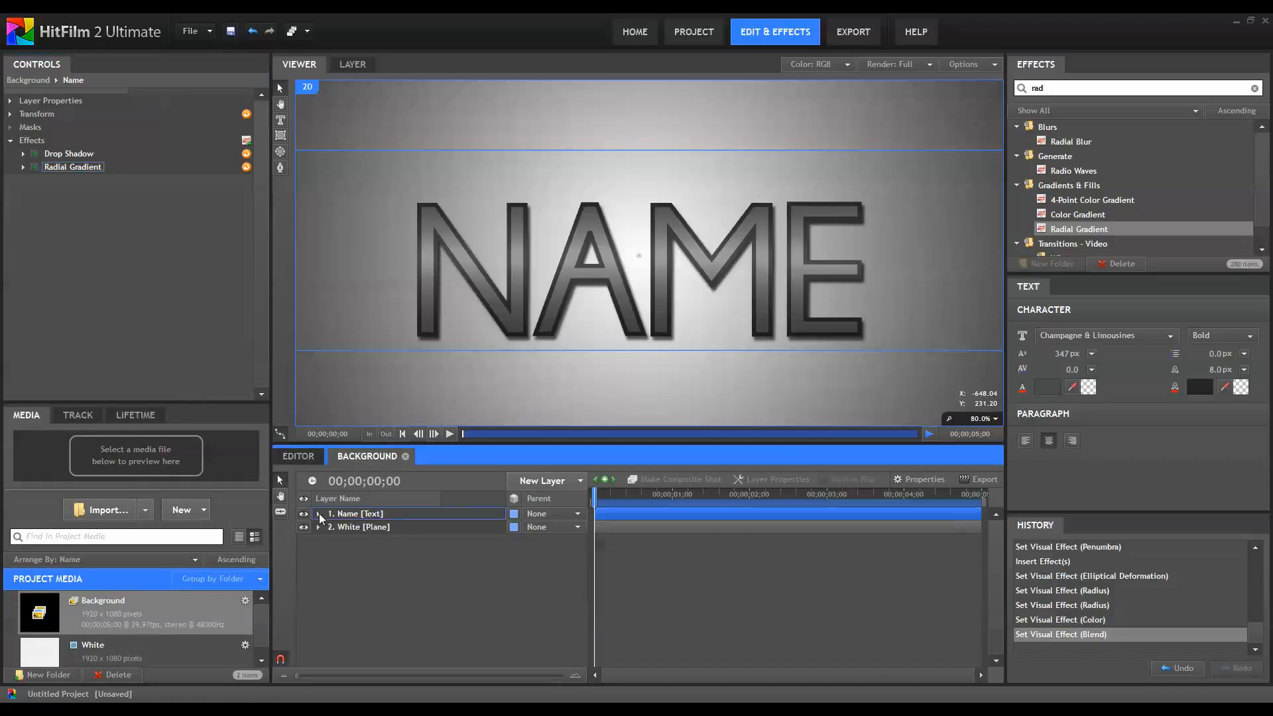
left_click(357, 513)
left_click(367, 527, "shift")
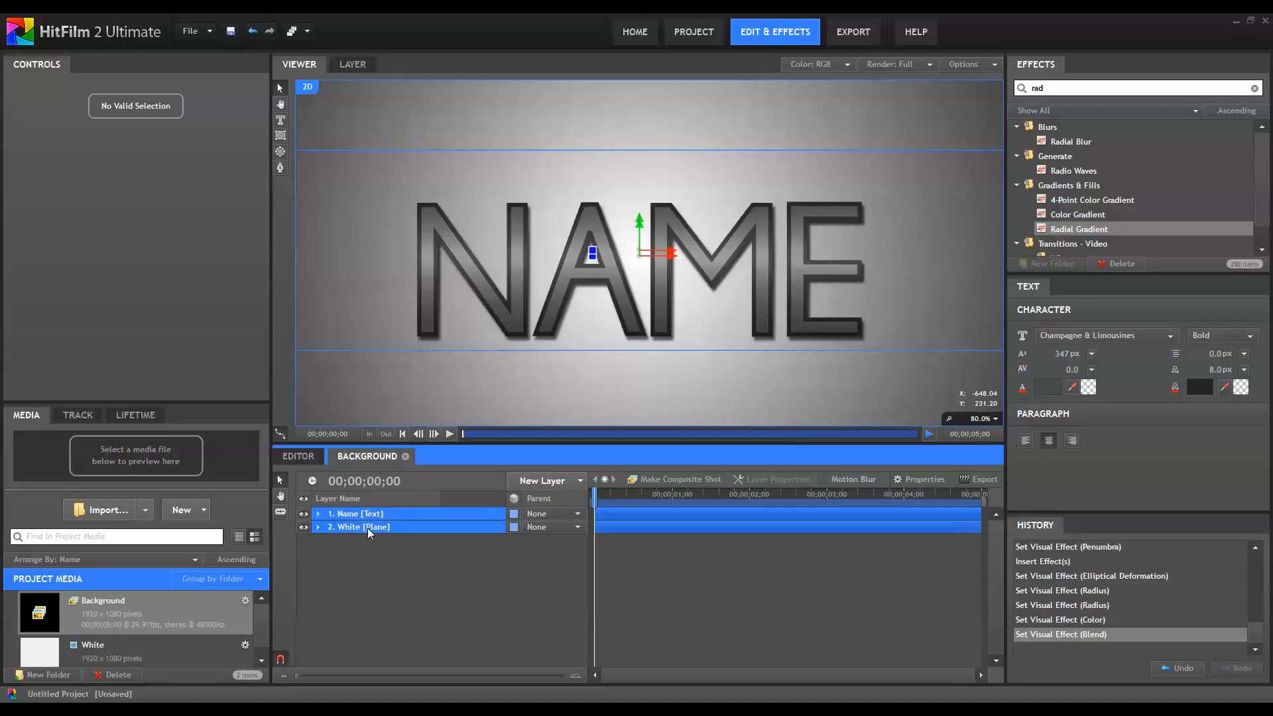
Close the Background shot, create a composite shot named Text Animation 1 and paste the copied Name and White layers into it.
left_click(405, 456)
left_click(173, 509)
left_click(210, 515)
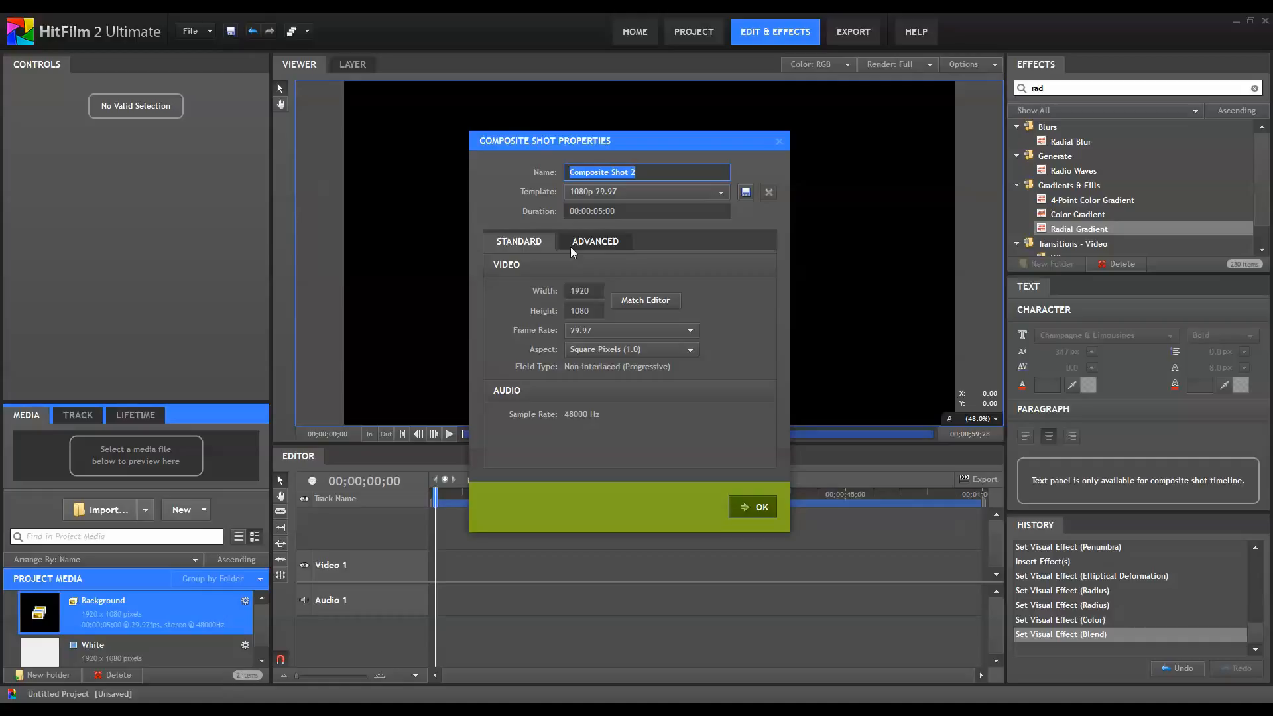
type("Text")
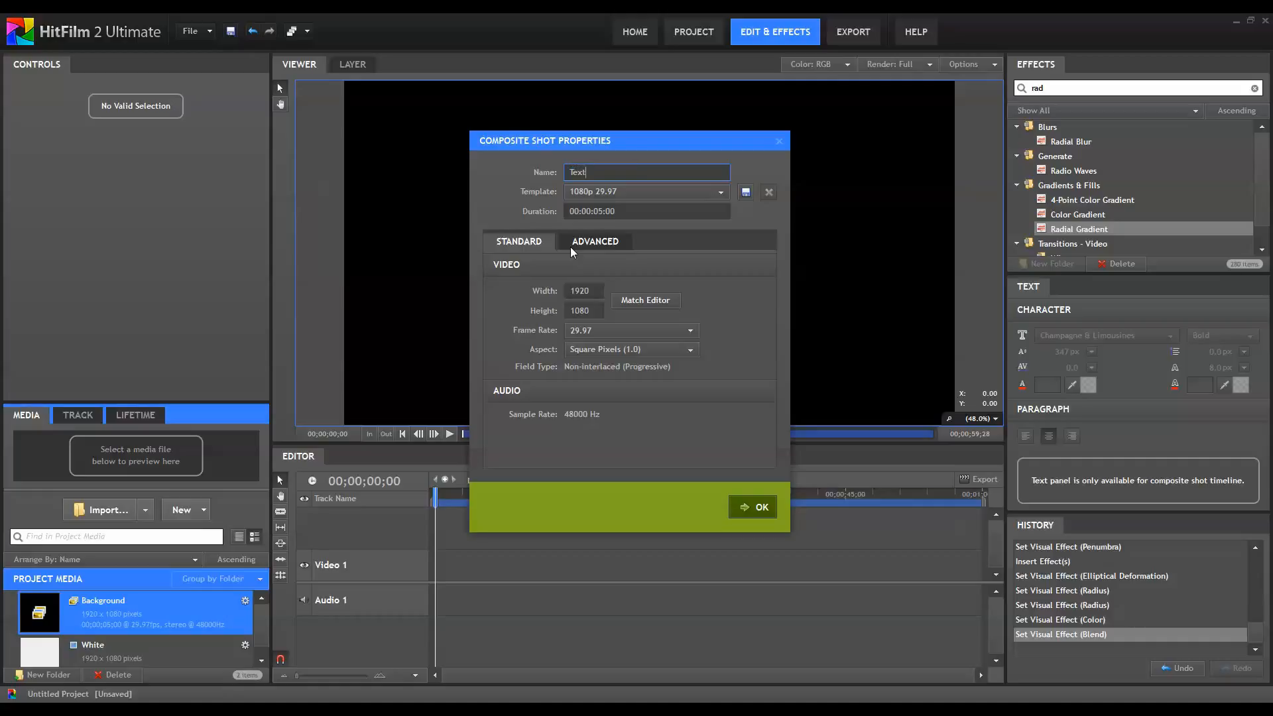
type(" Animation 1")
key("Return")
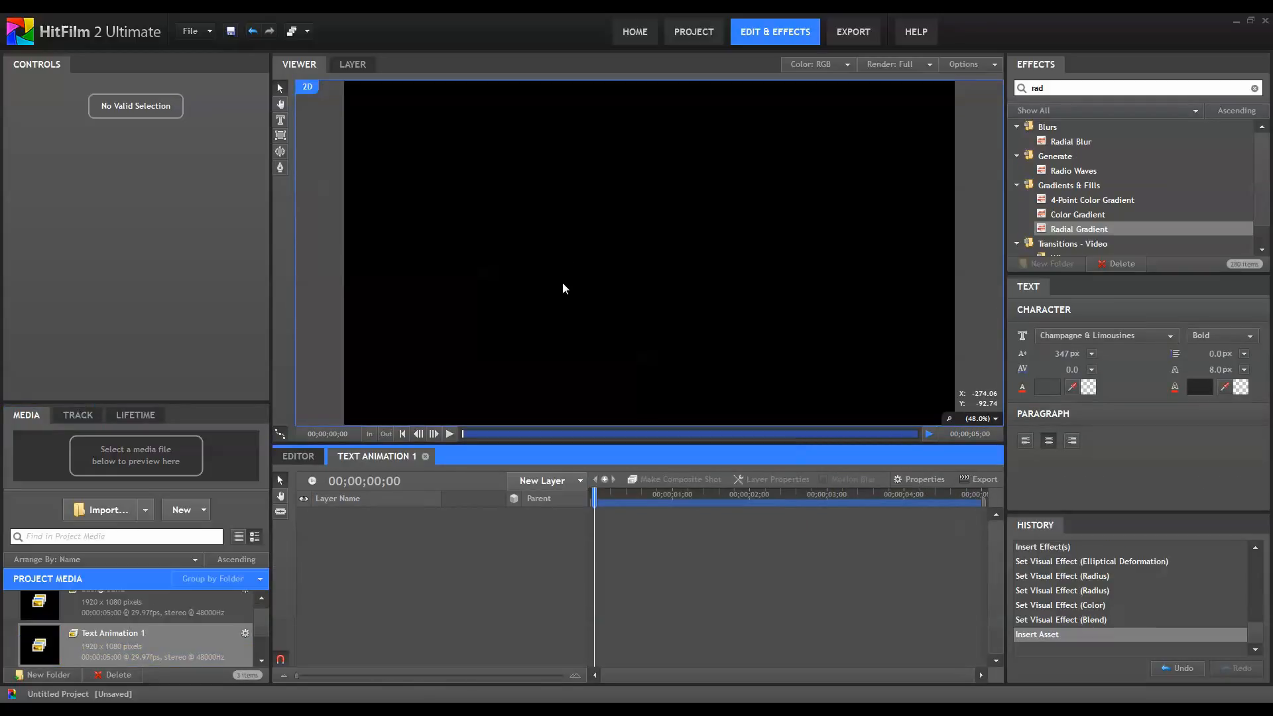
key("ctrl+v")
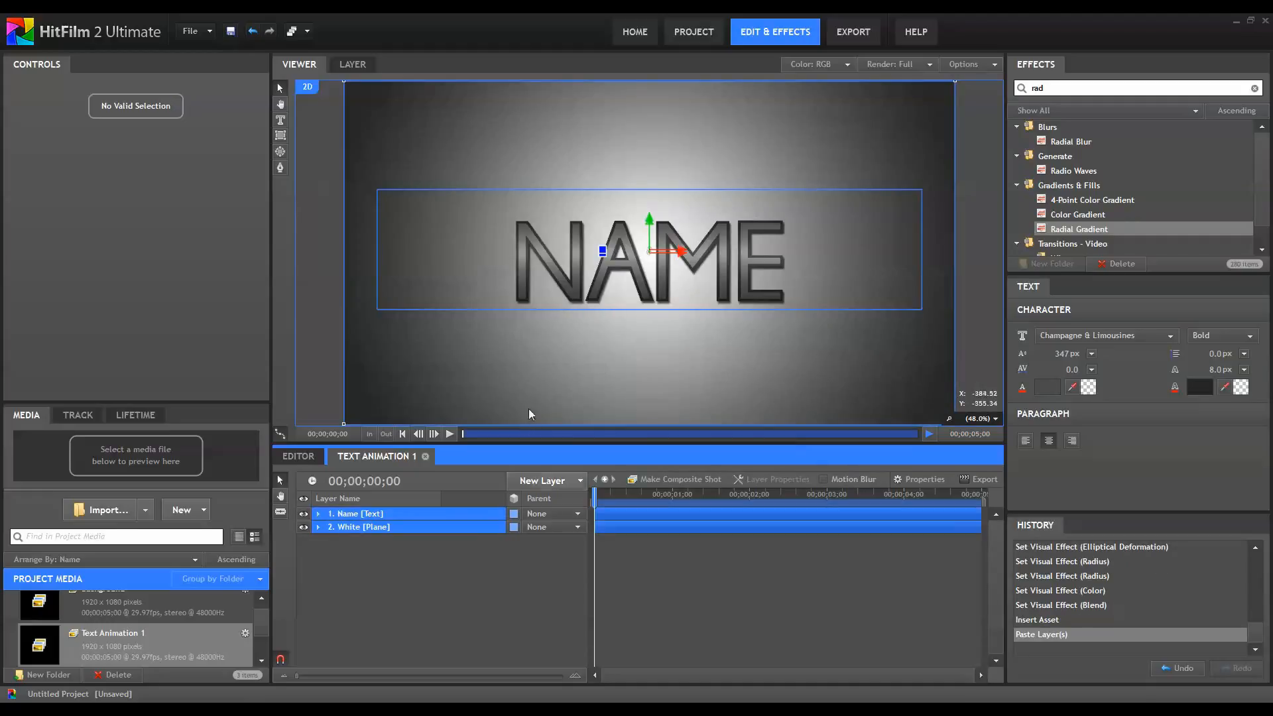
left_click(460, 577)
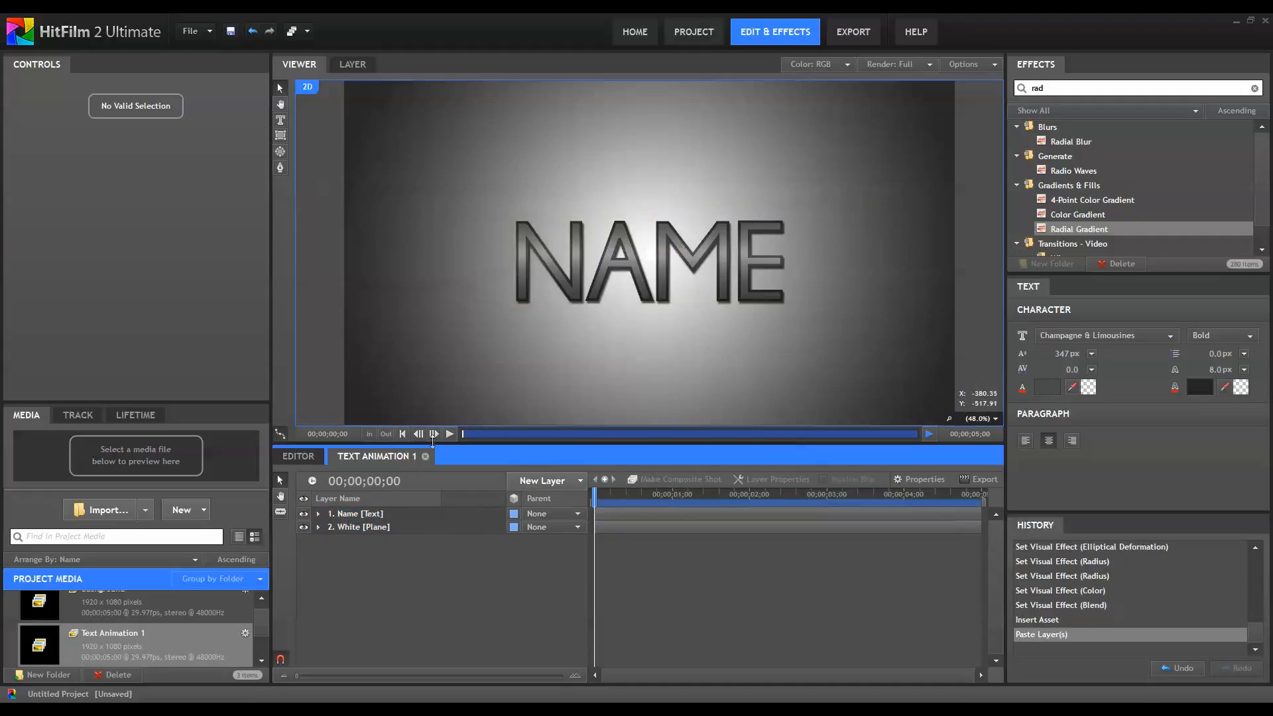
Start animating the Name text layer's opacity with a 100% keyframe at 00;00;01;00.
left_click(318, 514)
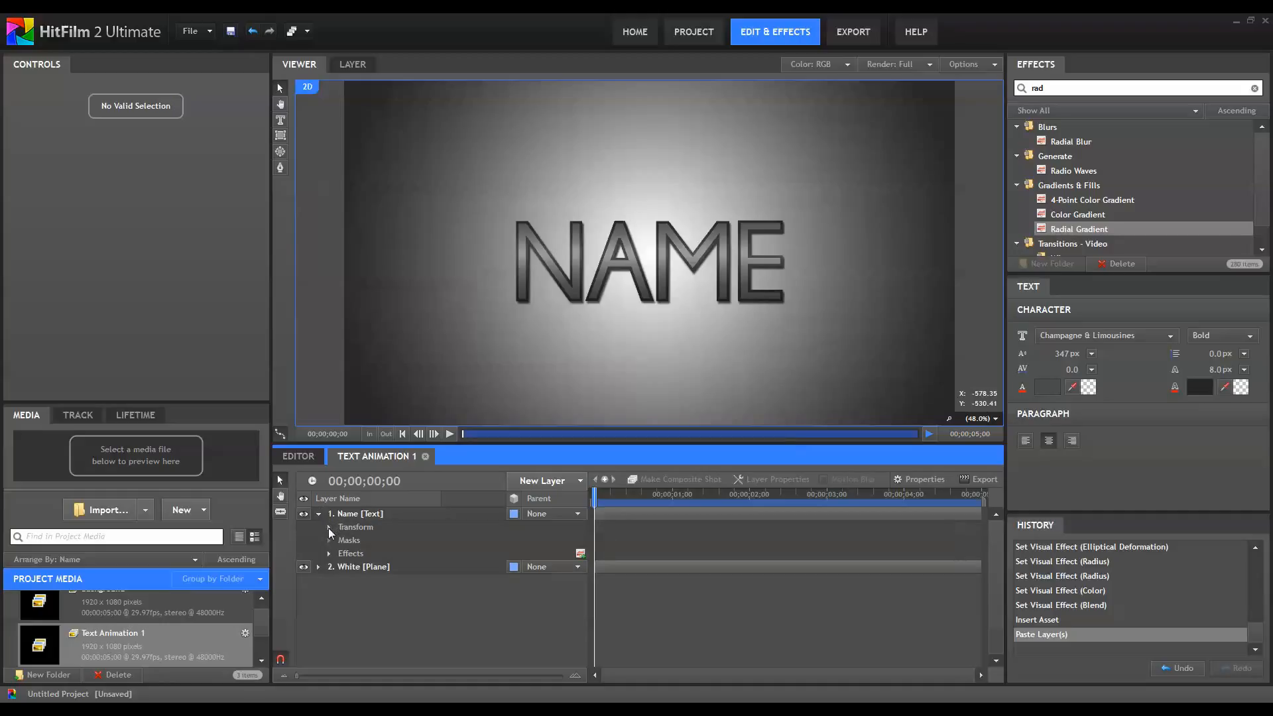
left_click(328, 527)
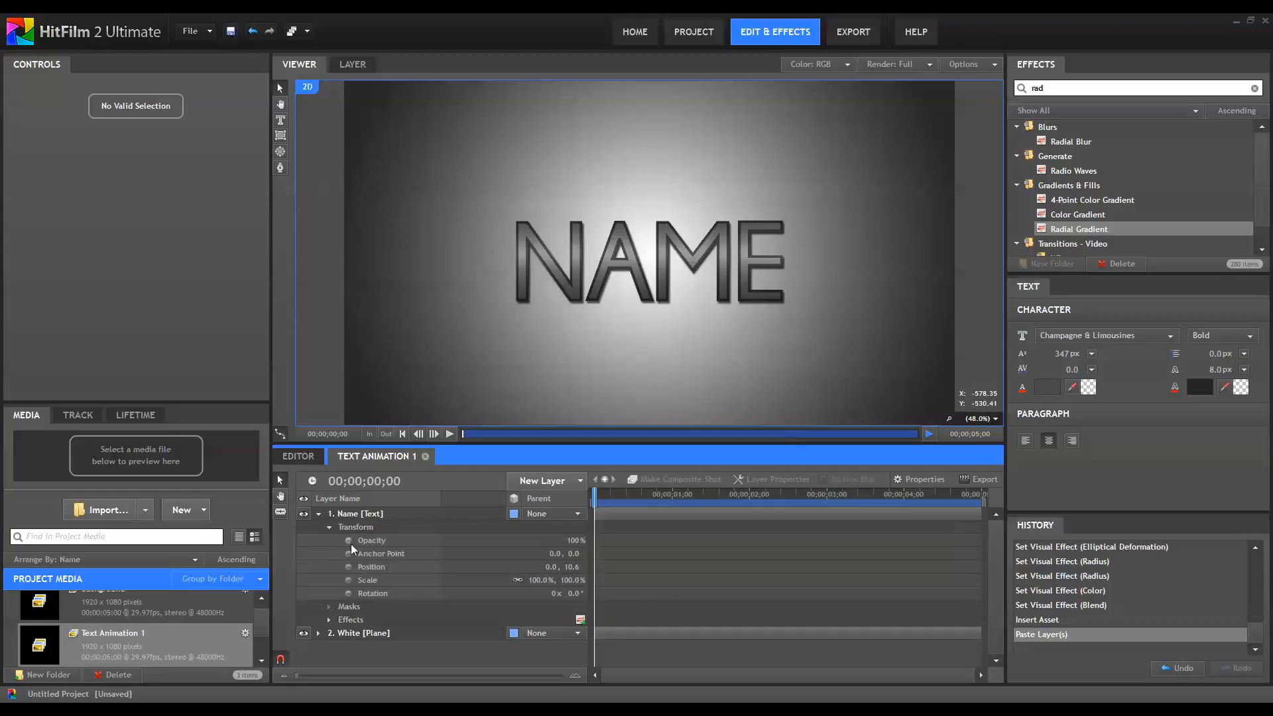
left_click(670, 500)
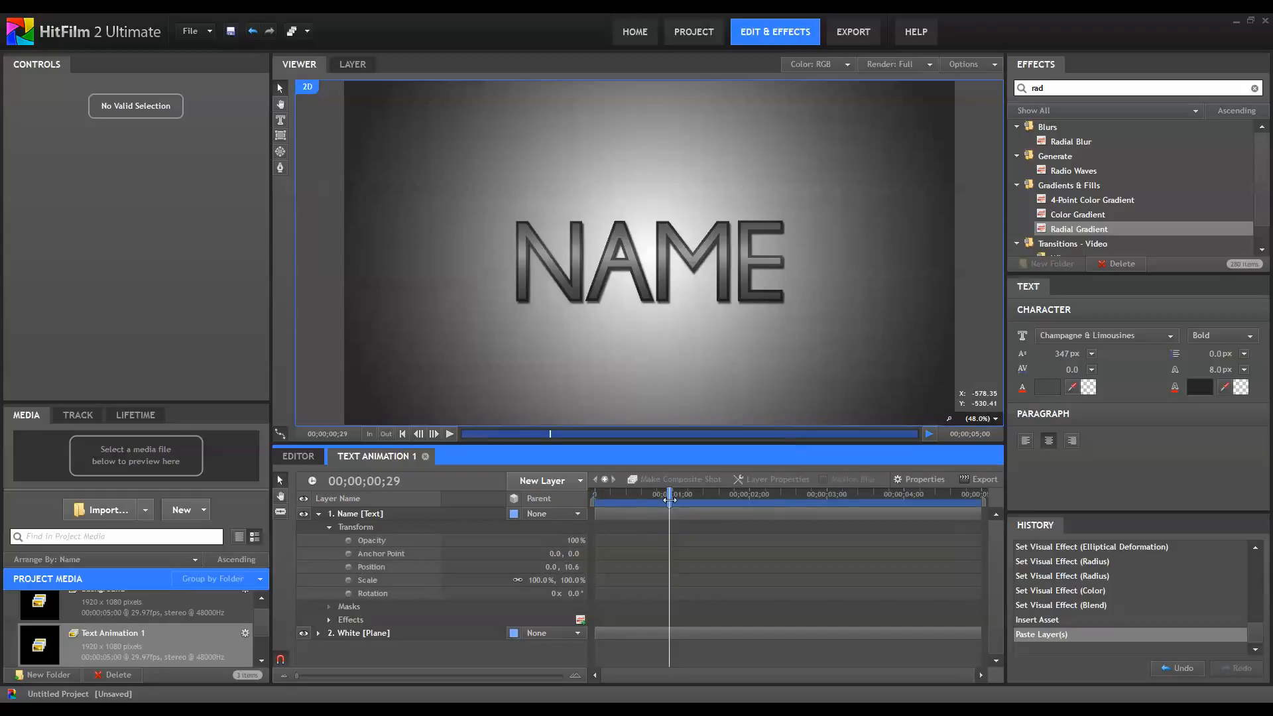
left_click(372, 543)
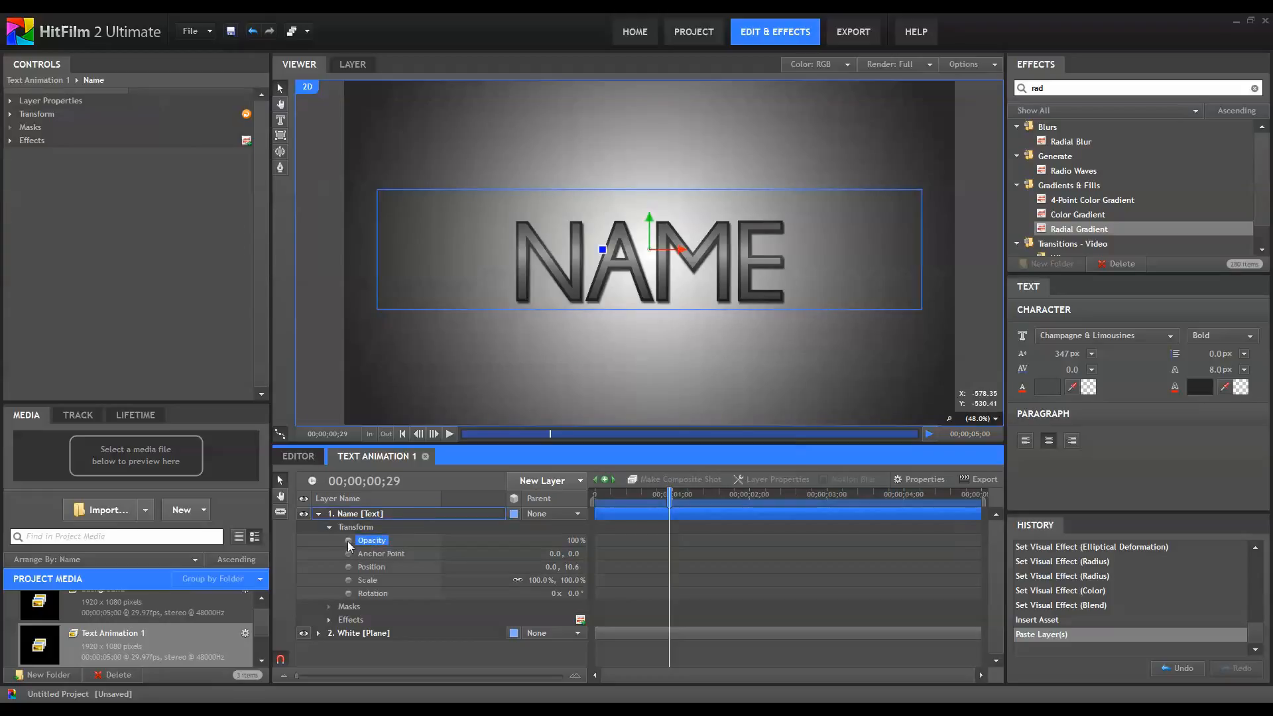
key("Right")
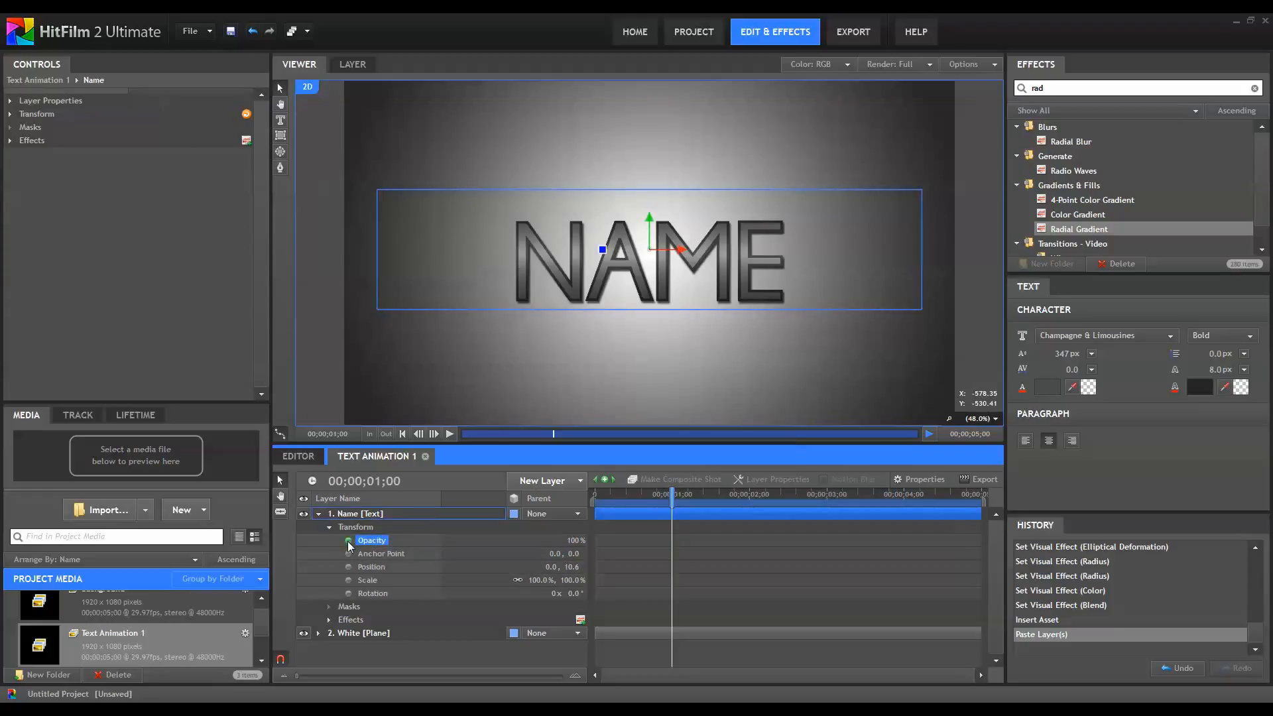
left_click(348, 541)
Keyframe the Name text layer's opacity to 0% at the first frame of the shot.
key("Home")
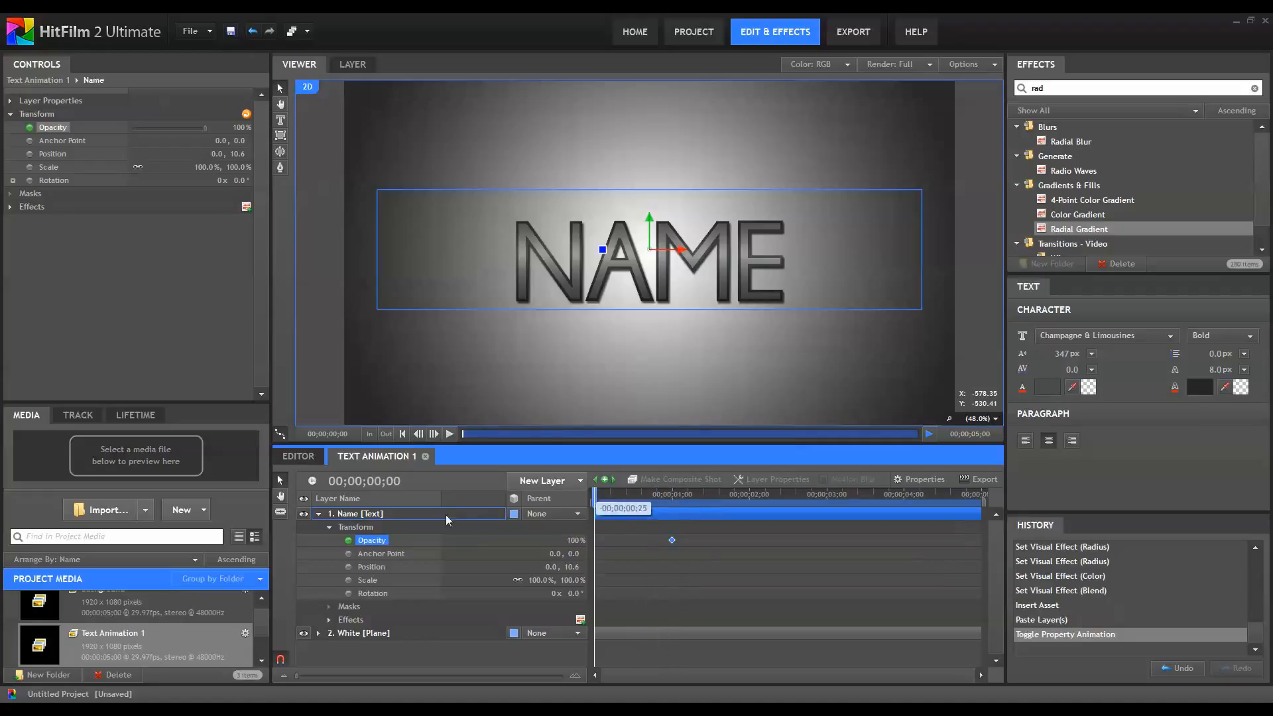
left_click(571, 540)
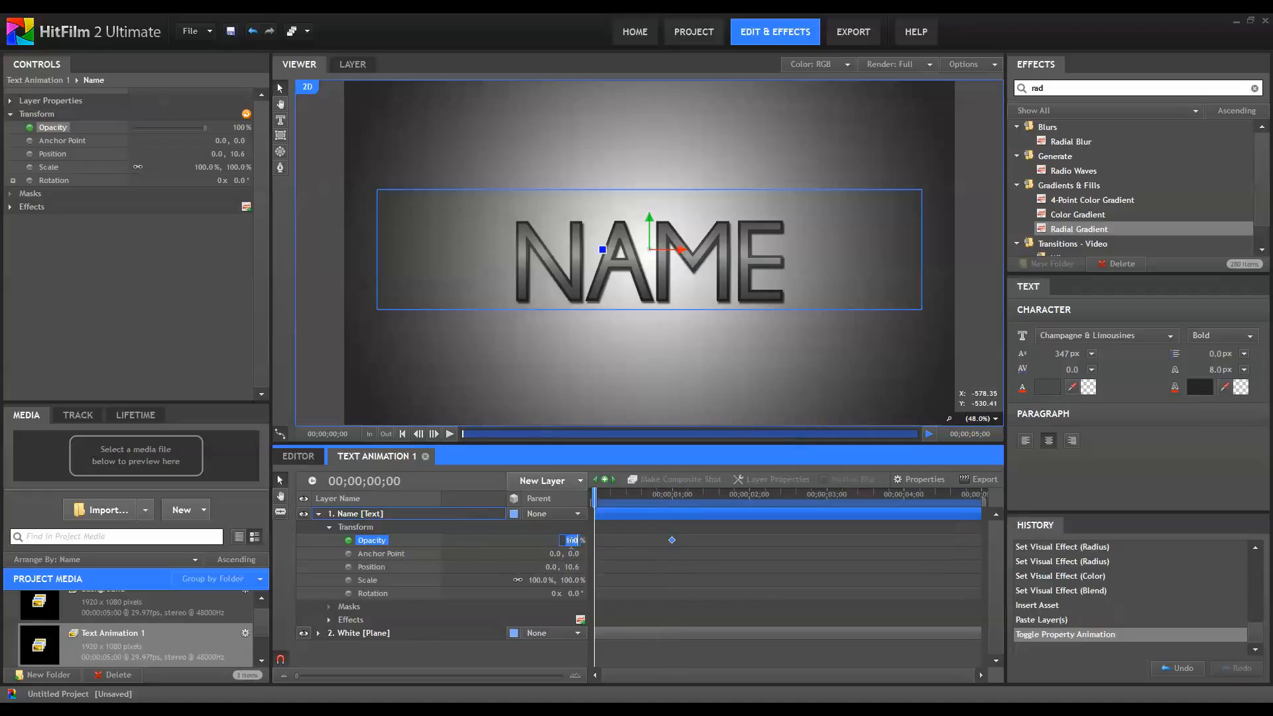
type("0")
key("Return")
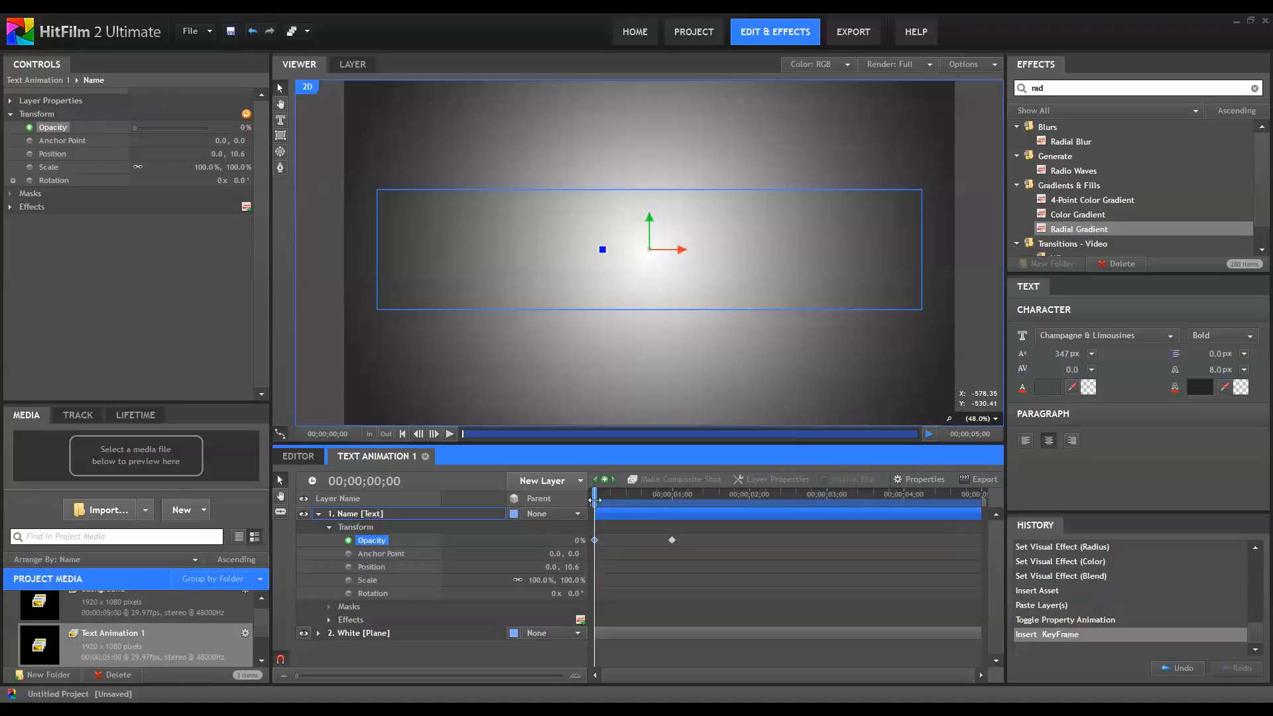
Play the Text Animation 1 shot from the start to preview the text's fade-in.
mouse_move(595, 500)
left_mouse_down()
mouse_move(672, 502)
mouse_move(594, 502)
left_mouse_up()
left_click(452, 434)
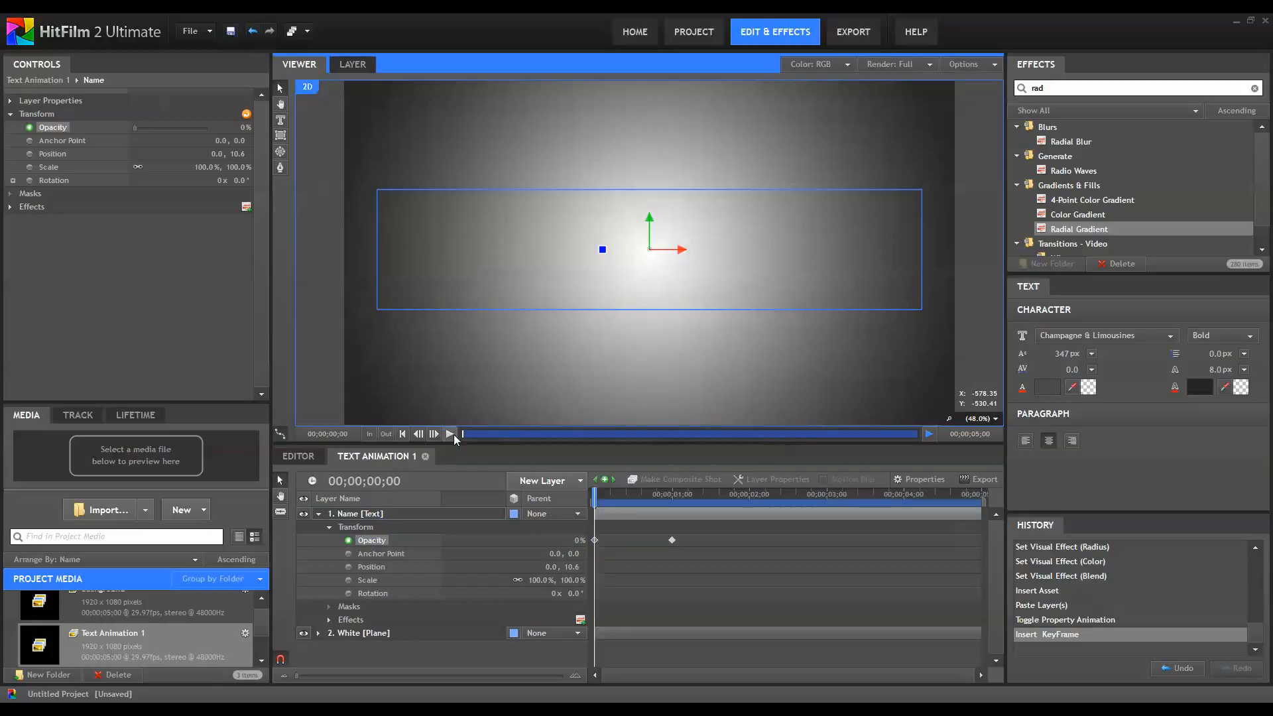
left_click(450, 434)
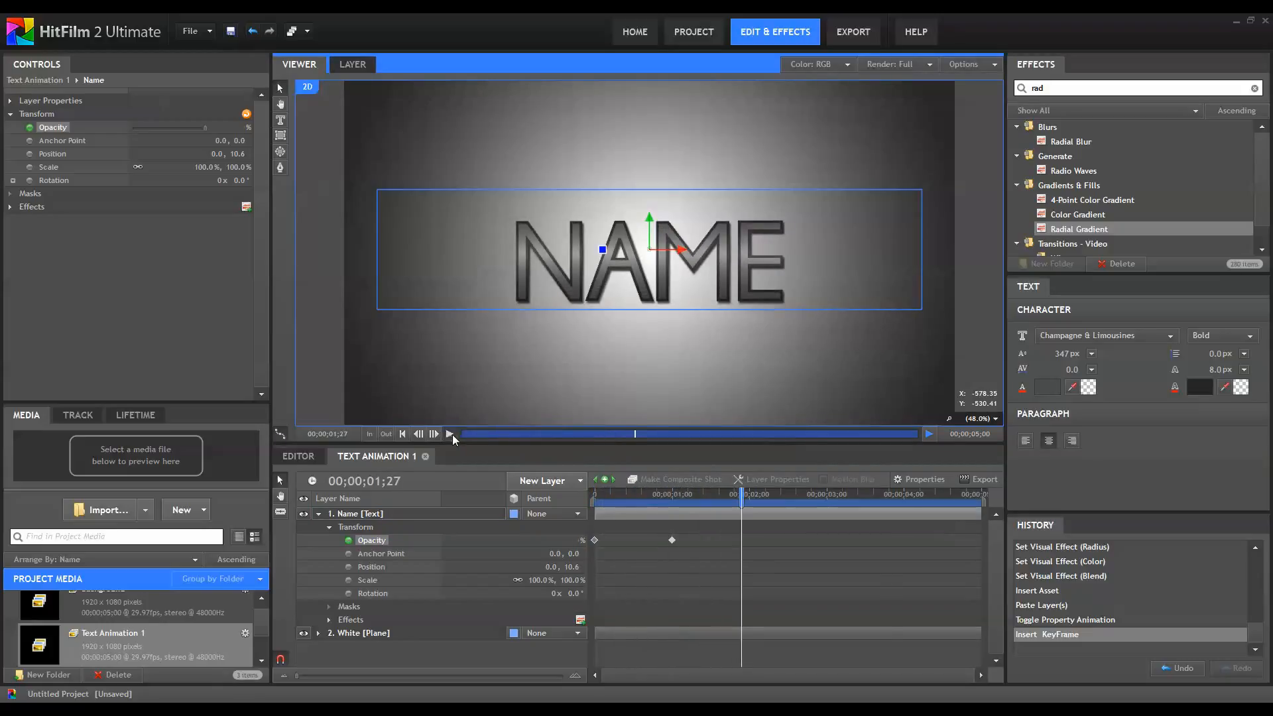
left_click(347, 492)
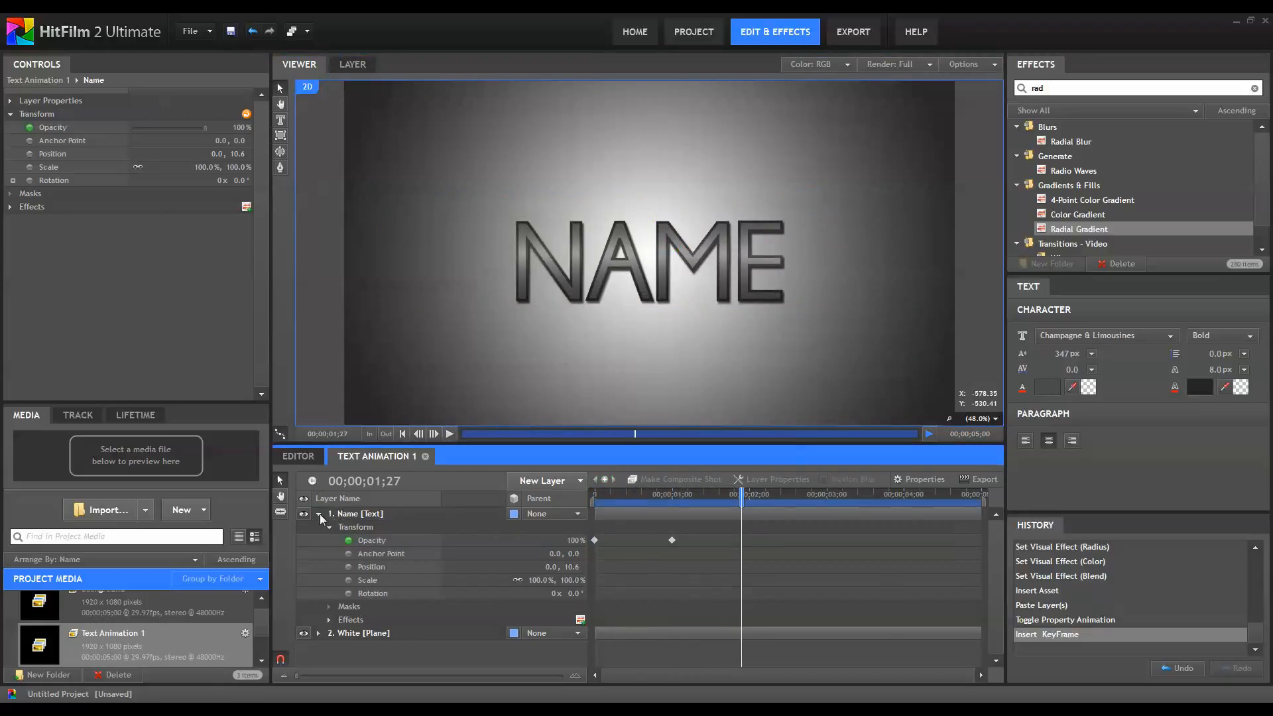
Create a composite shot named Text Animation 2, paste the copied Name and White layers into it, and select only the Name layer.
left_click(319, 513)
left_click(188, 511)
left_click(193, 534)
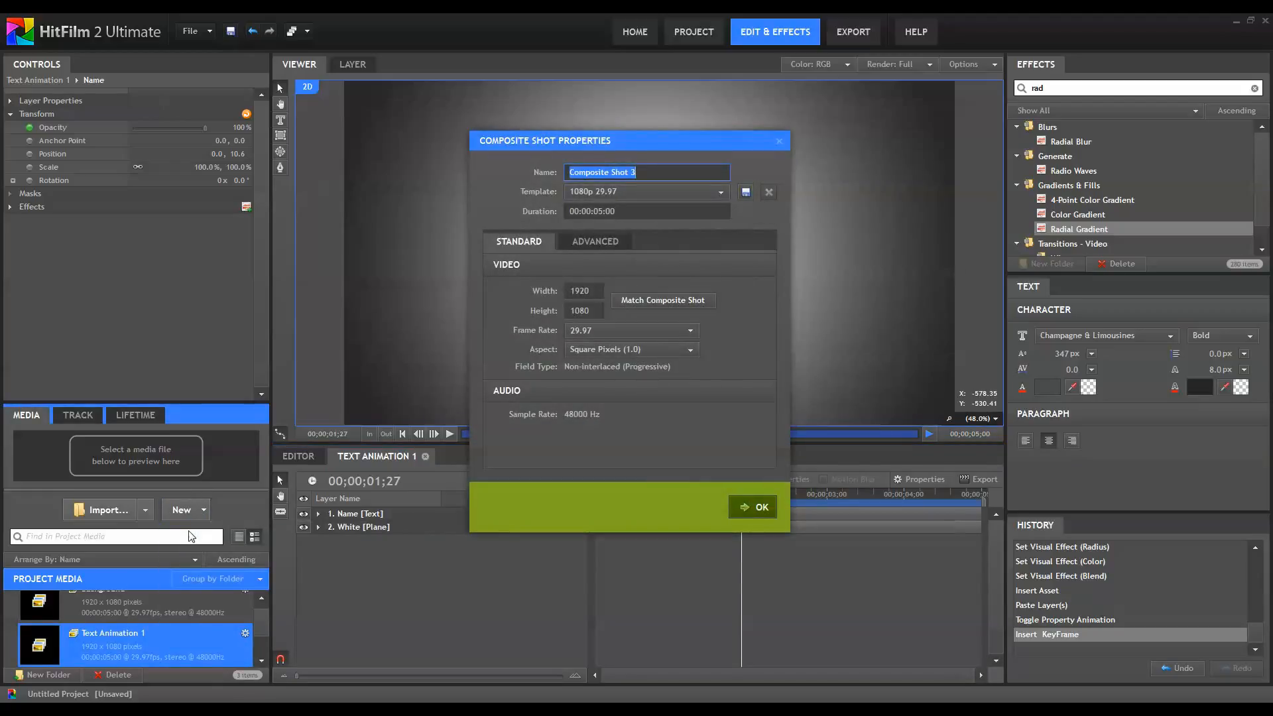
type("Text Animation 2")
key("Return")
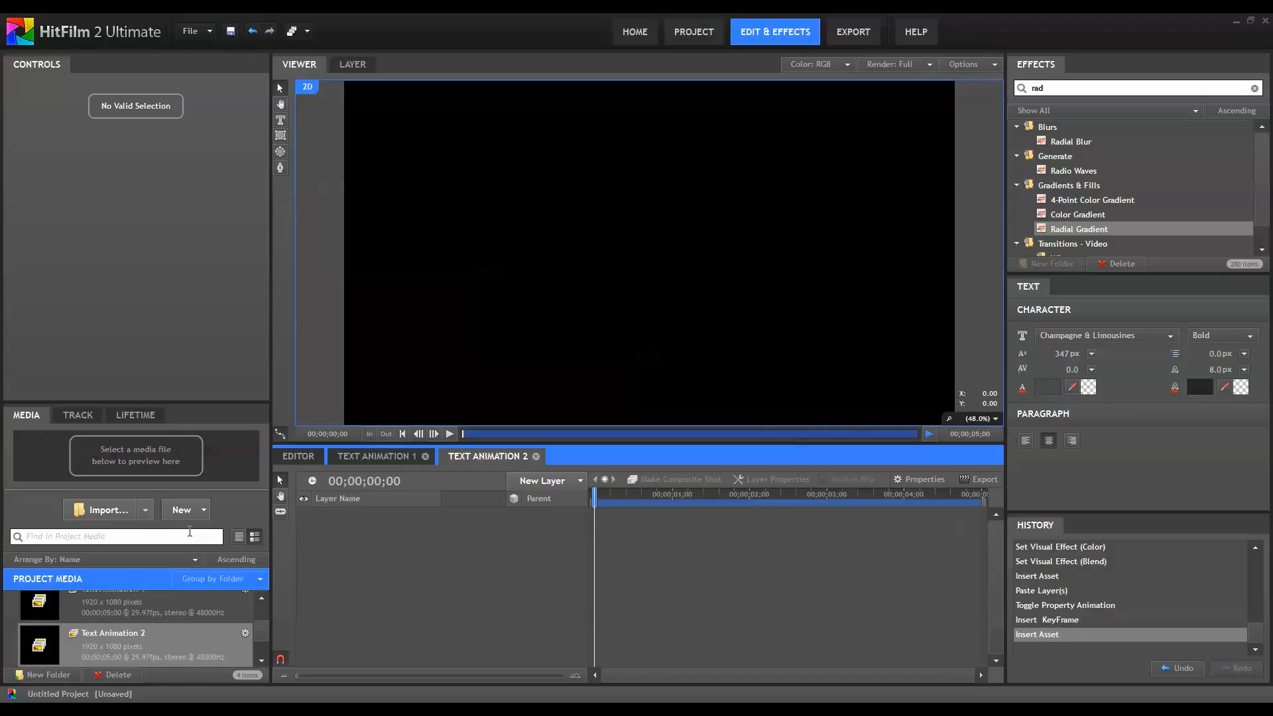
key("ctrl+v")
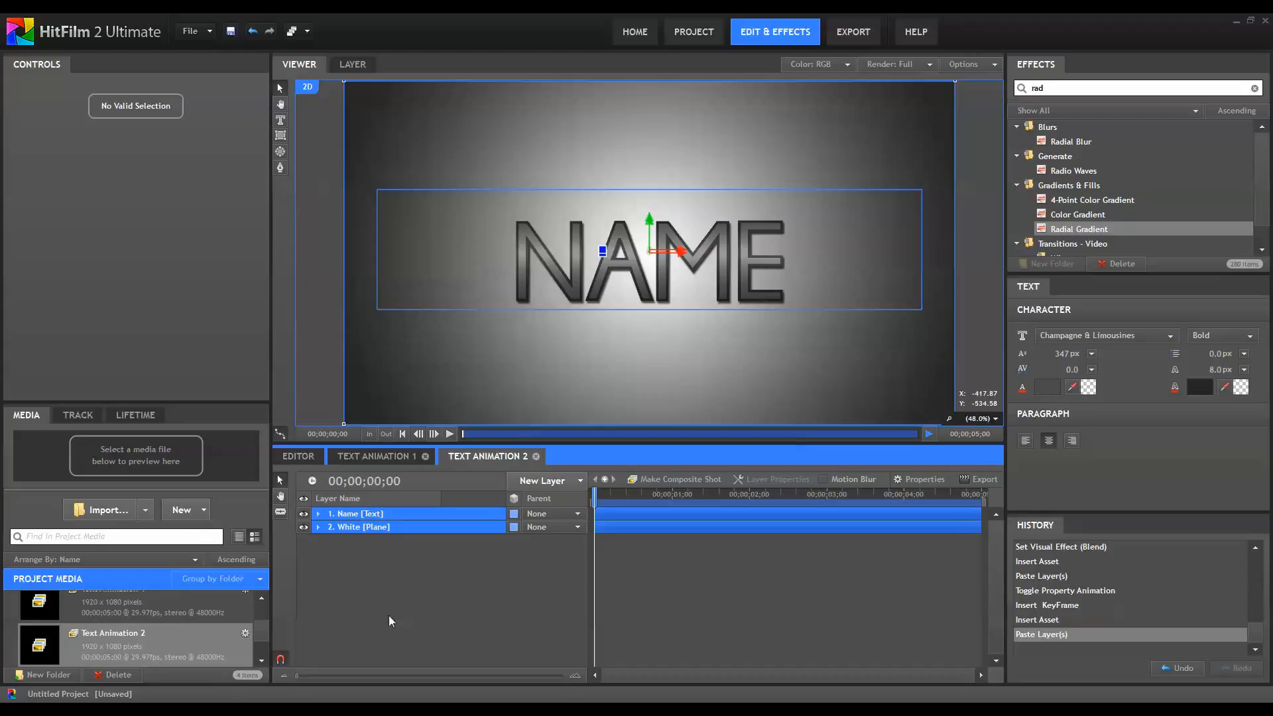
left_click(380, 515)
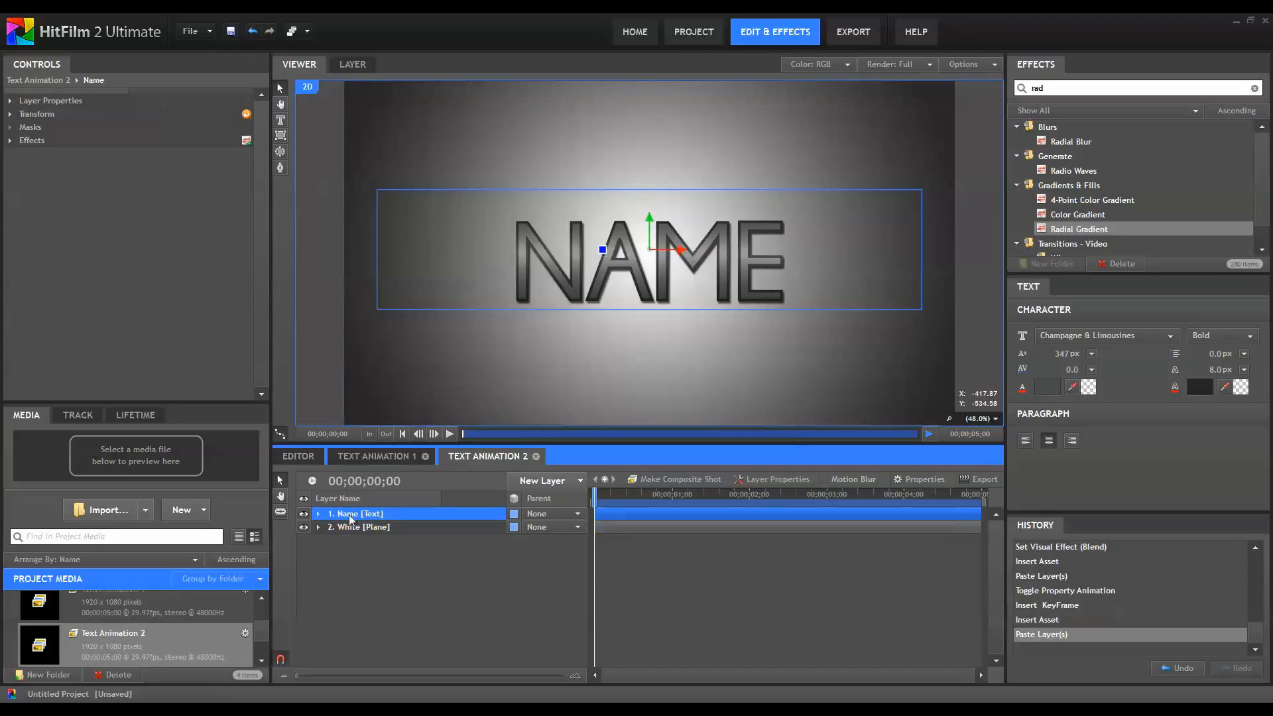
left_click(318, 514)
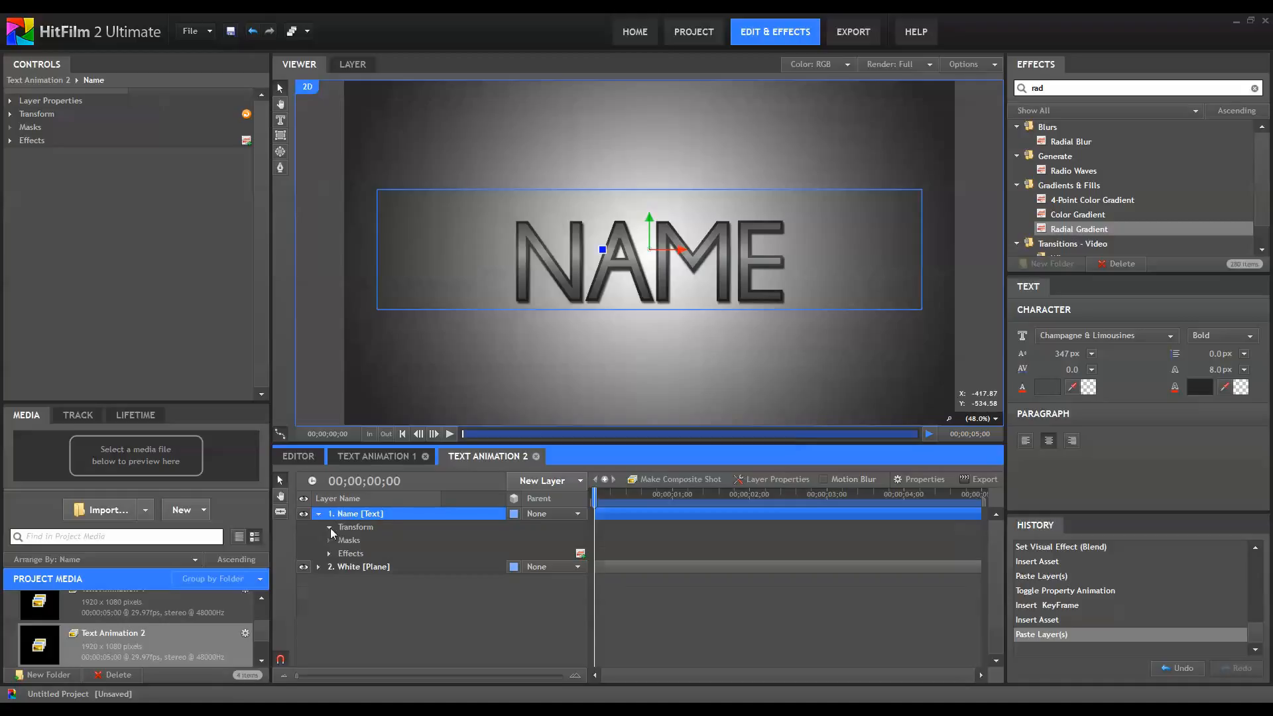
left_click(329, 526)
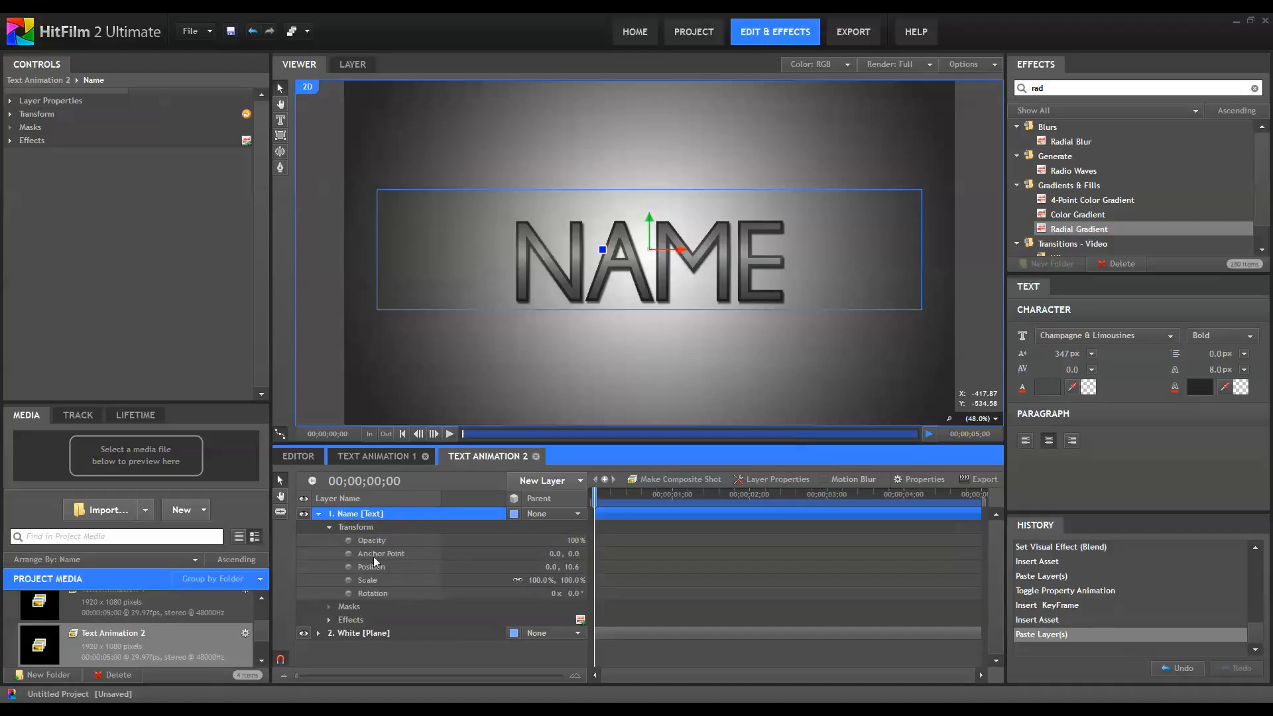
left_click(320, 516)
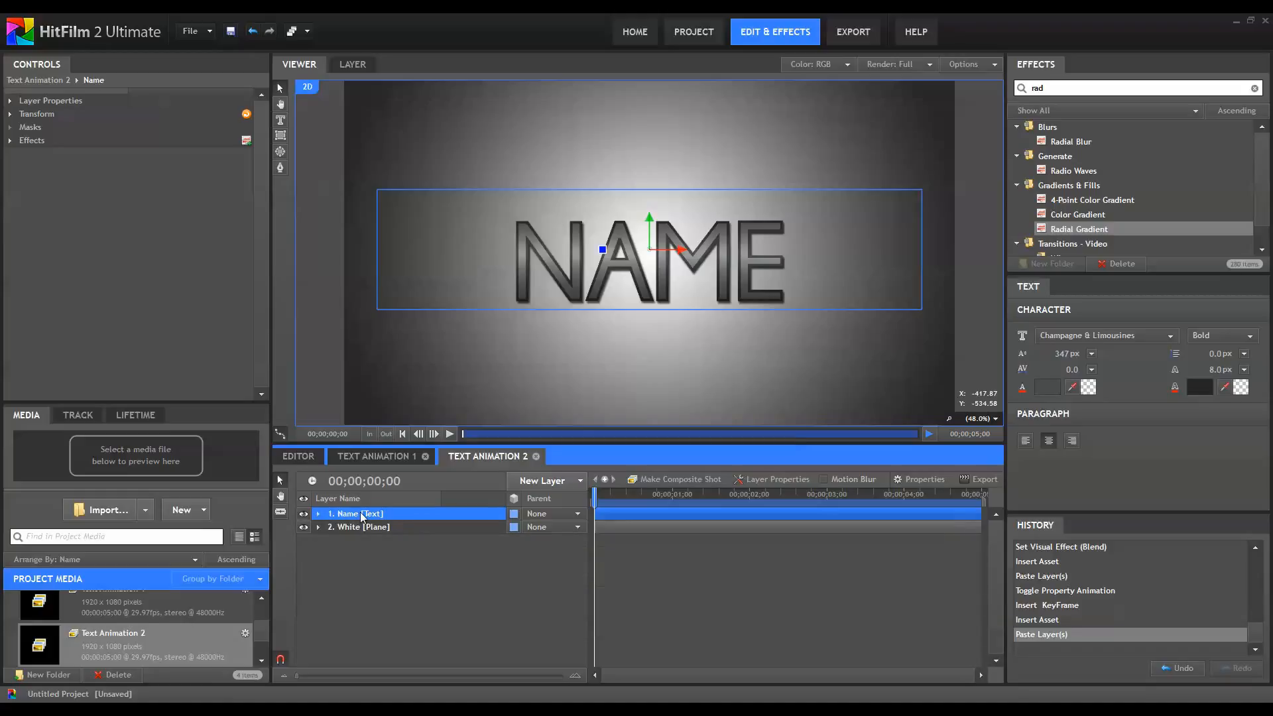
Duplicate the Name text layer and rename the copy as "_".
key("ctrl+d")
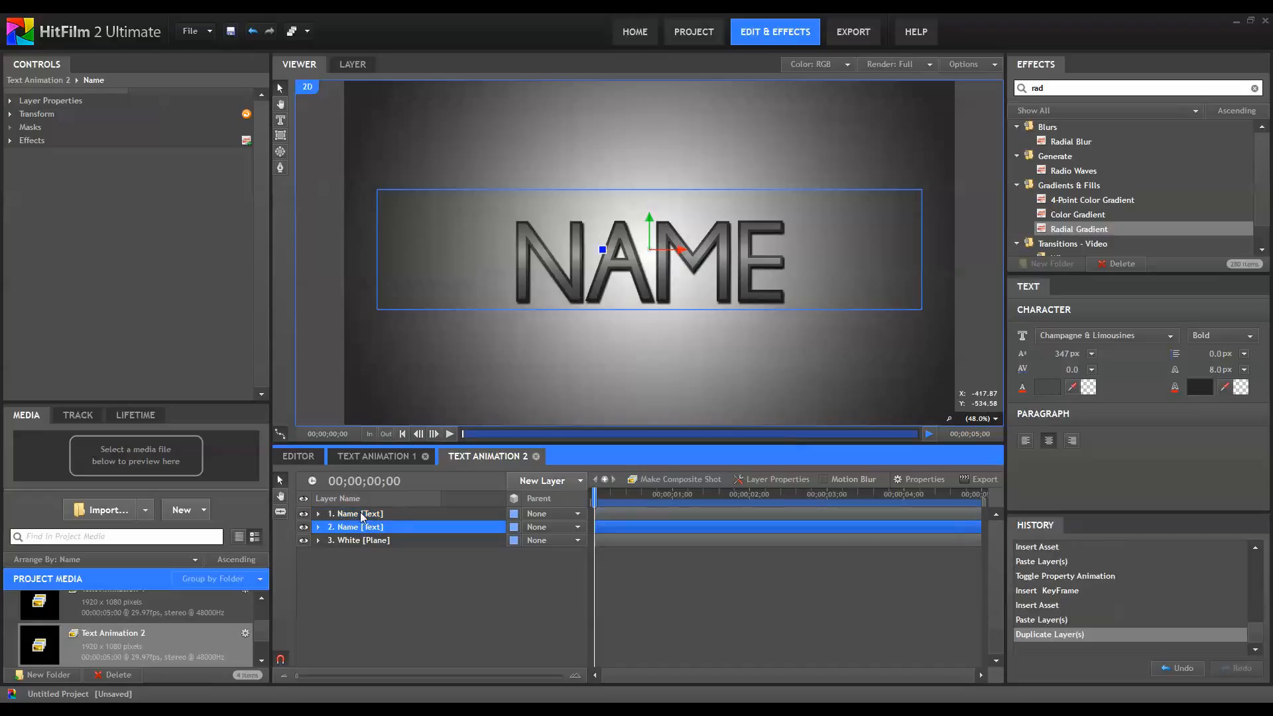
double_click(383, 528)
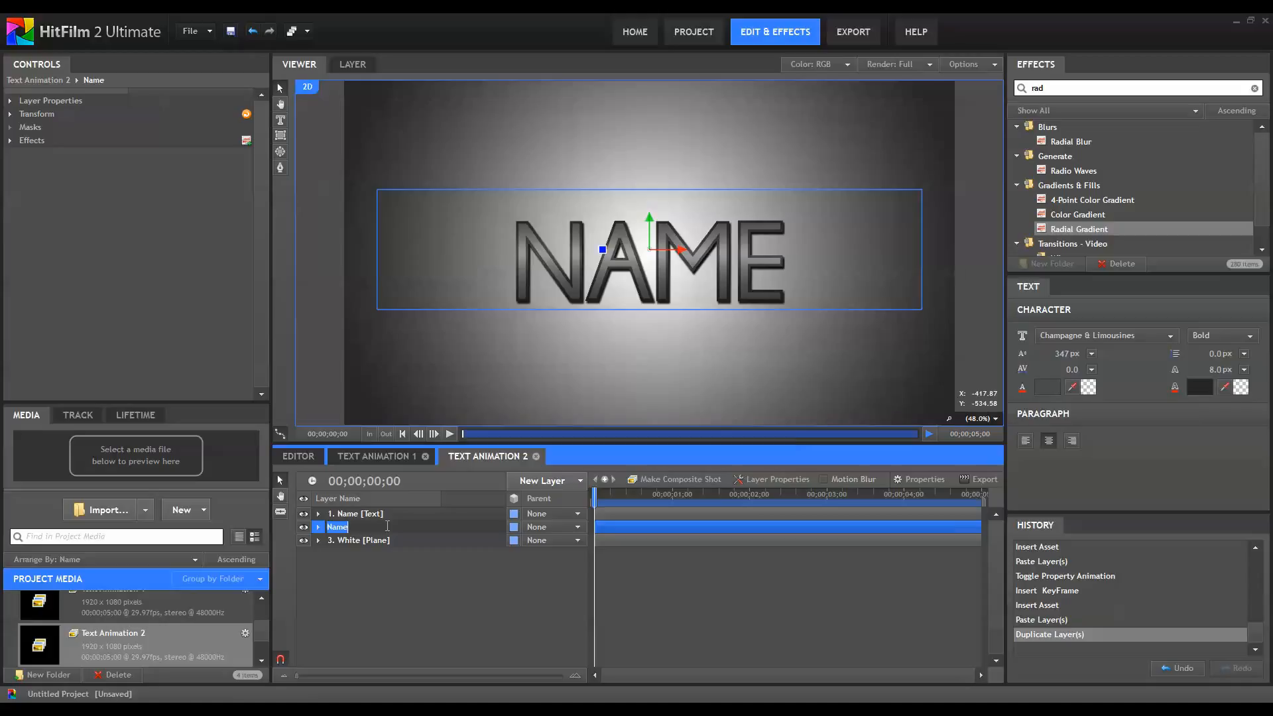
key("BackSpace")
key("Return")
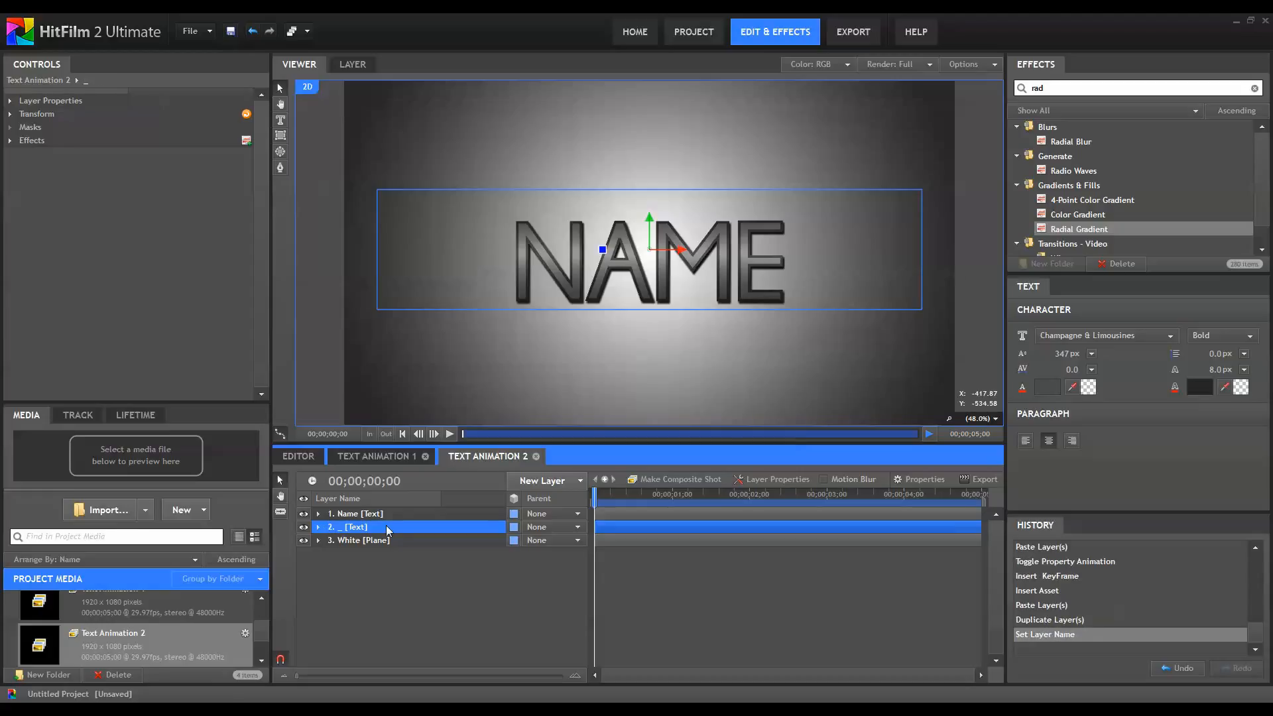
Move the duplicated "_" text straight down below the original NAME text and hide the original Name layer.
left_click_drag(654, 216, 647, 320)
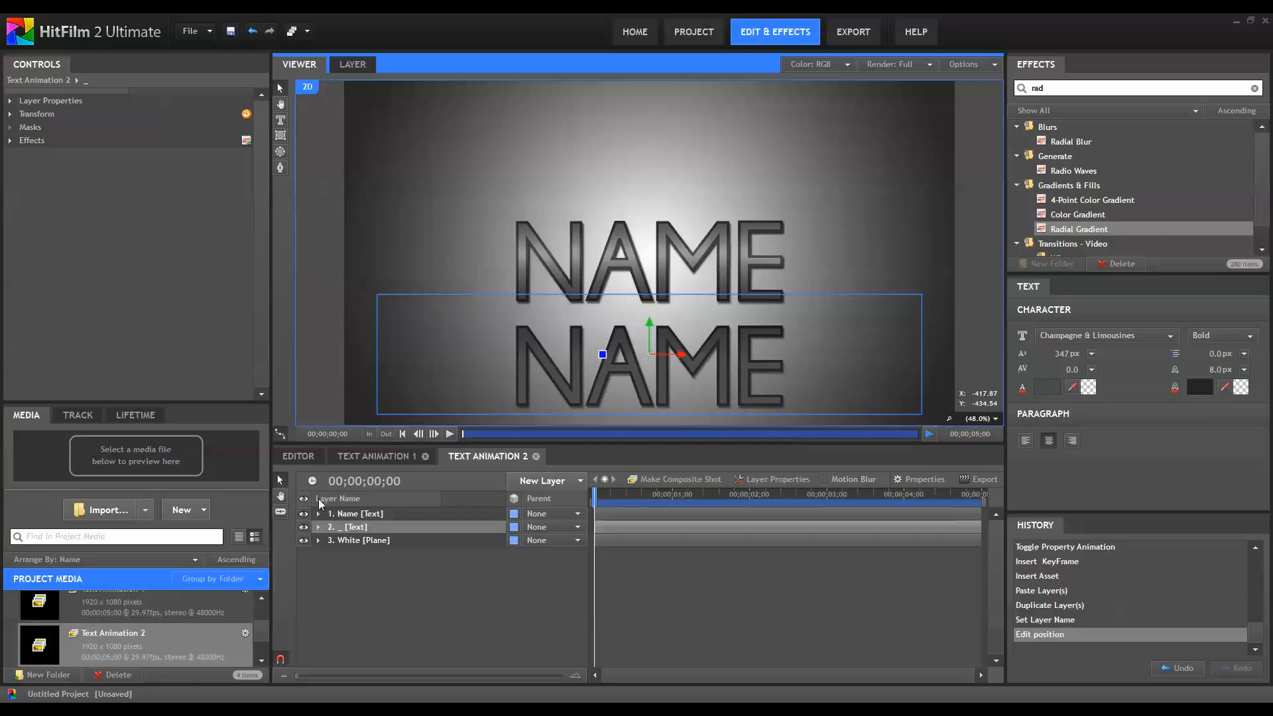
left_click(303, 513)
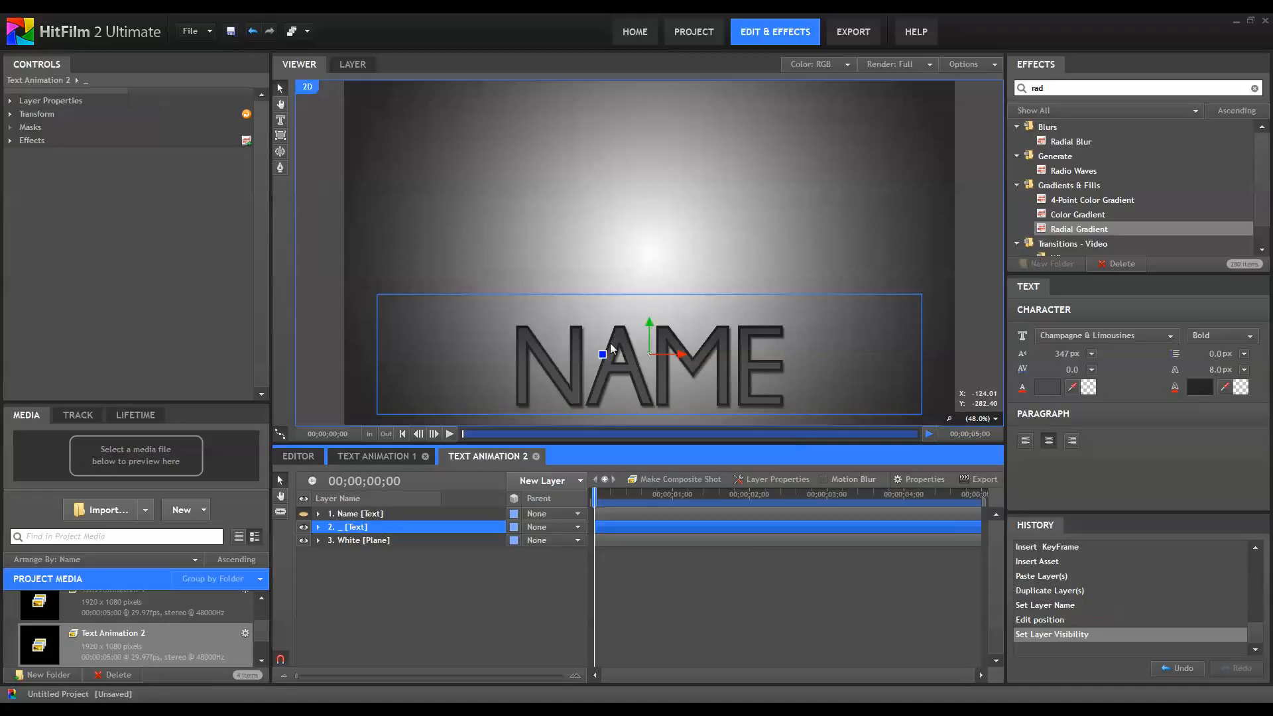
Replace the whole text of the duplicated layer with a single underscore "_".
left_click(781, 375)
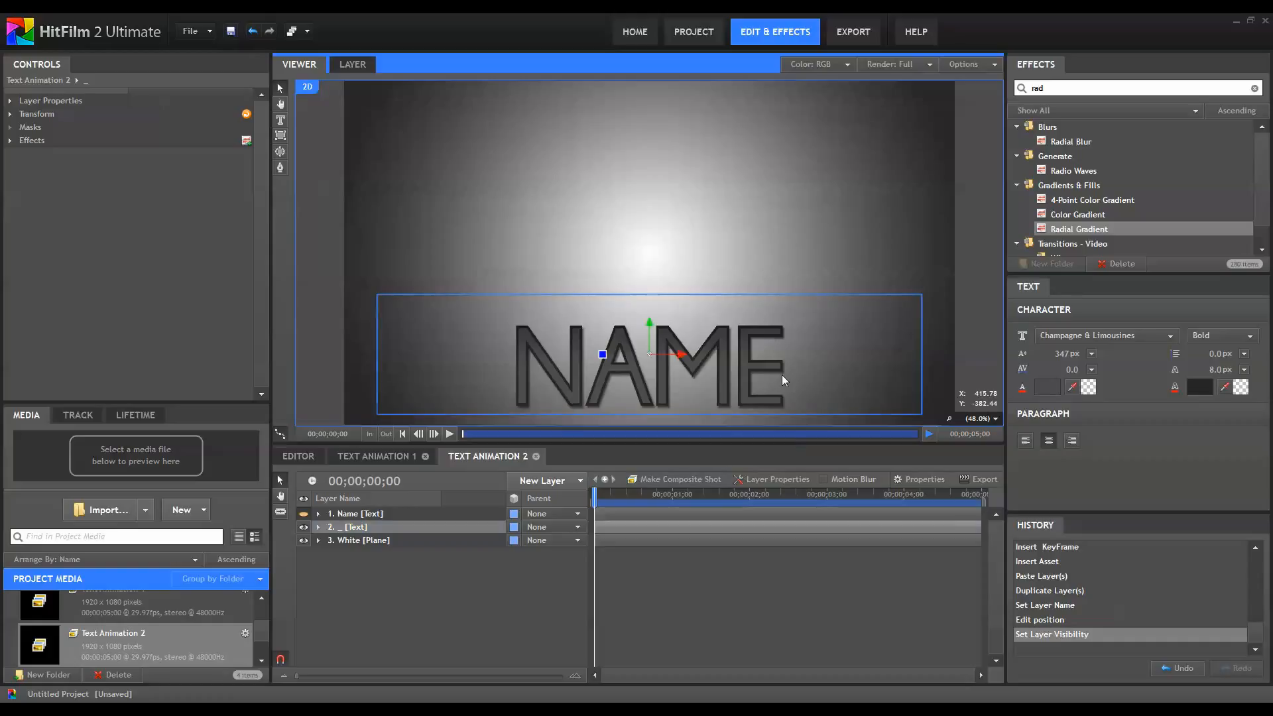
double_click(782, 375)
left_click_drag(818, 368, 402, 372)
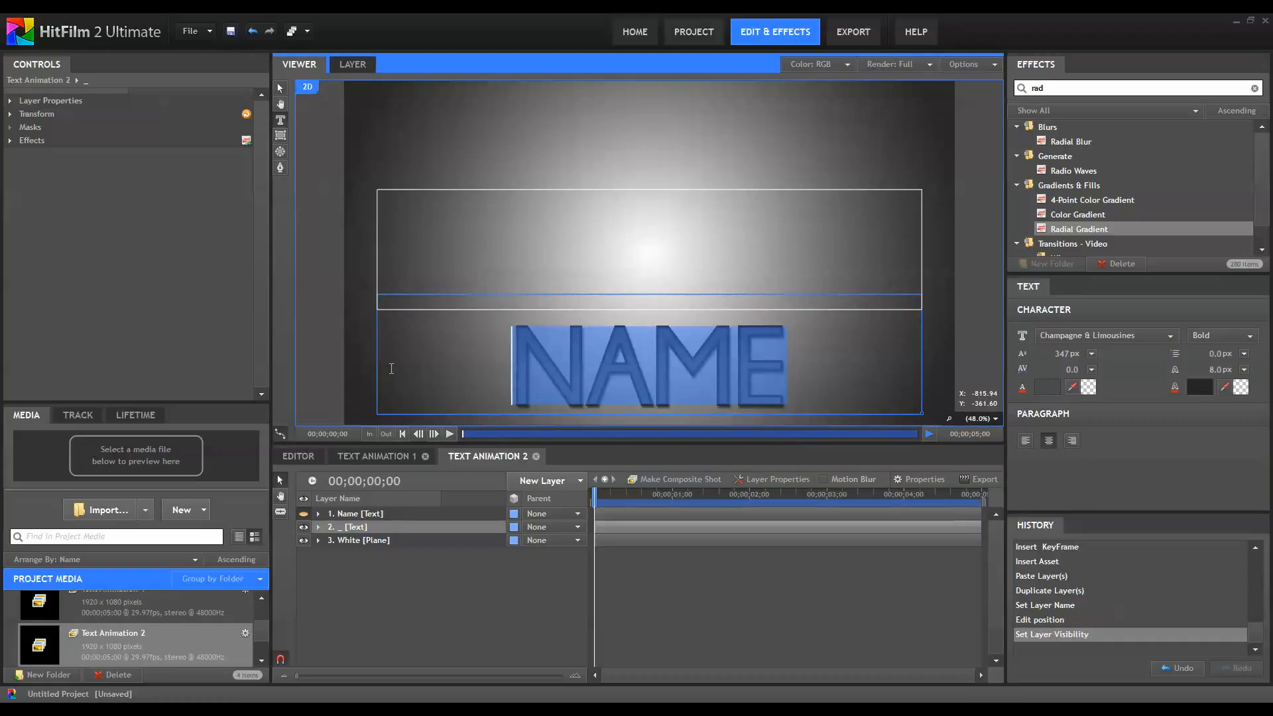
type("_")
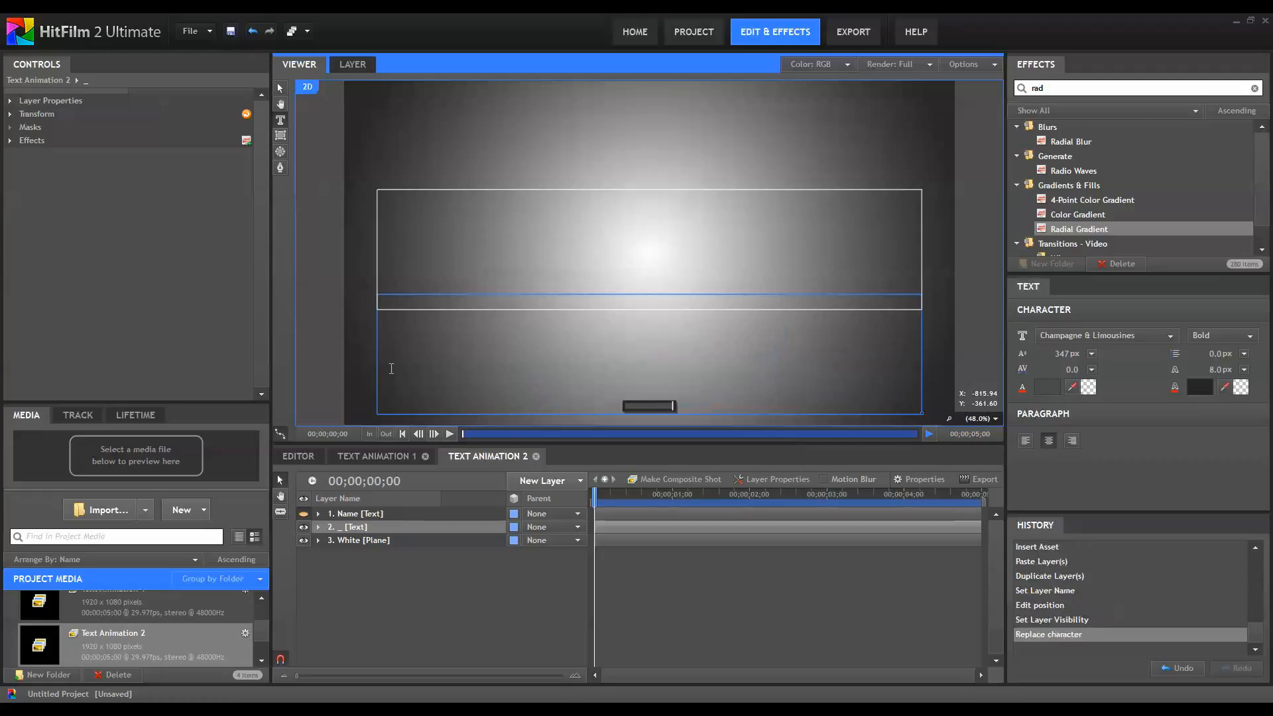
Extend the underscore text to a line of six underscores and show the original Name layer again.
type("_____")
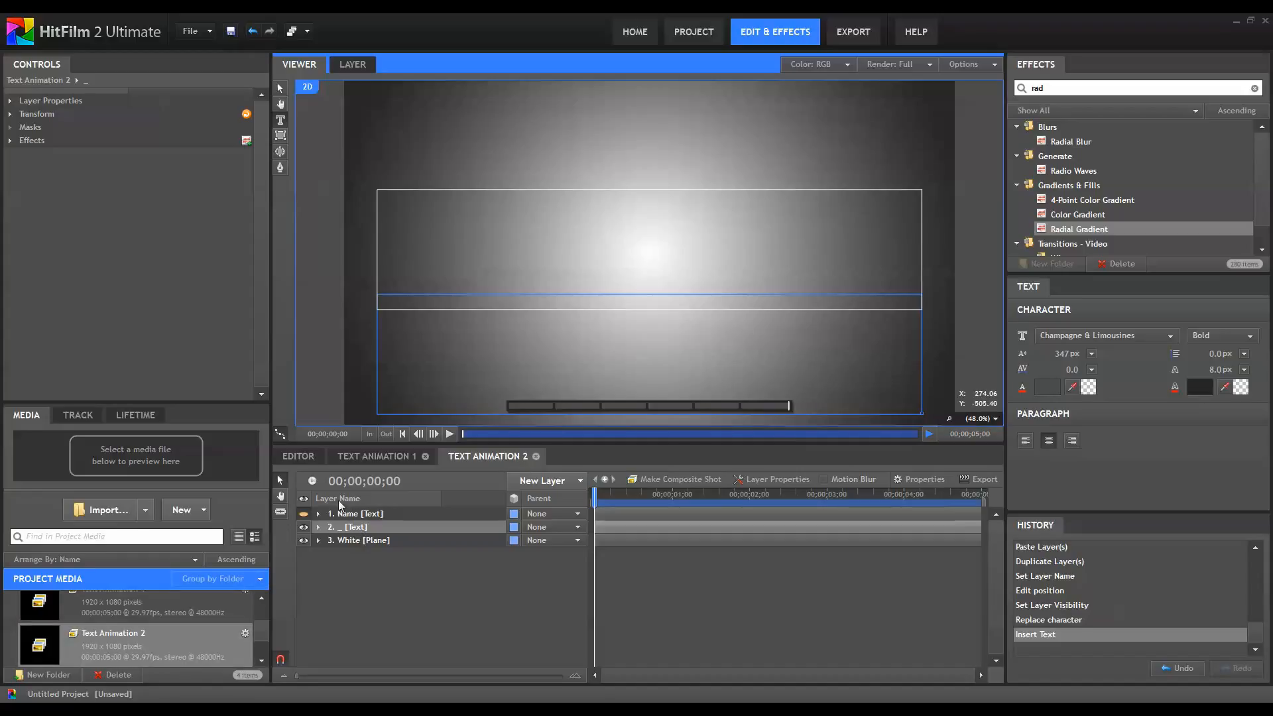
left_click(302, 513)
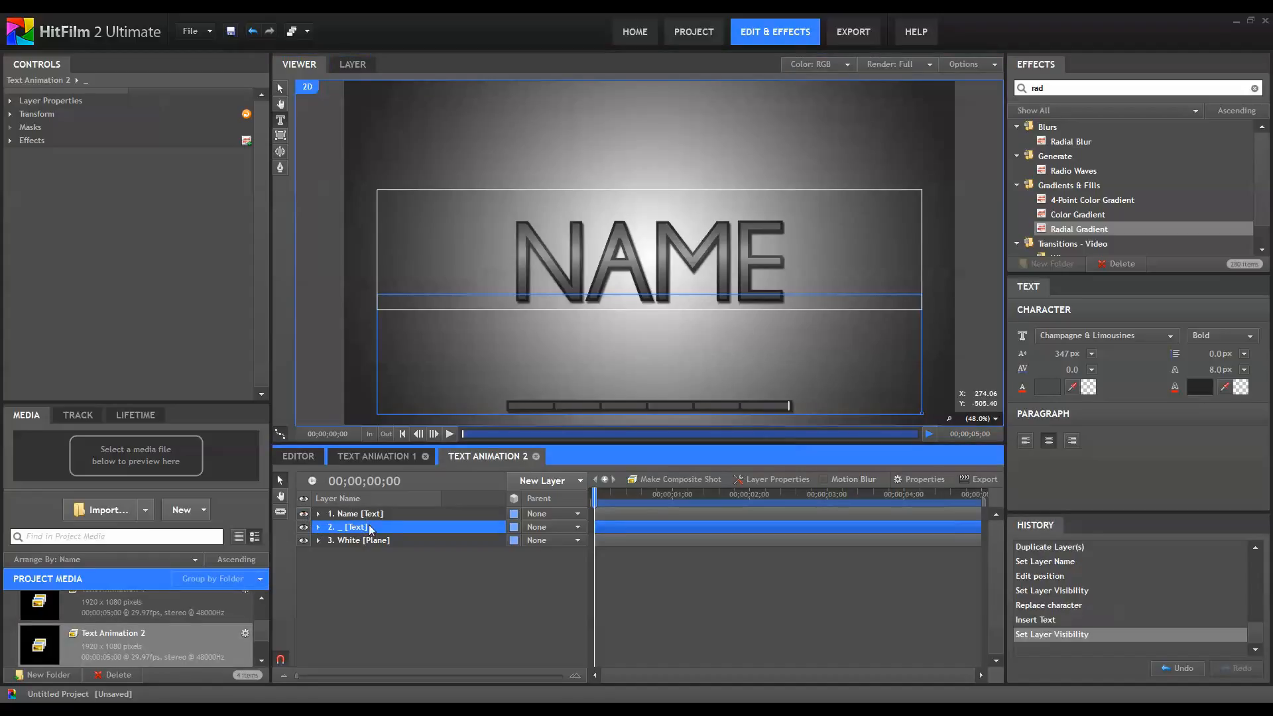
Move the underscore line straight up so it sits directly beneath the NAME text.
left_click(462, 349)
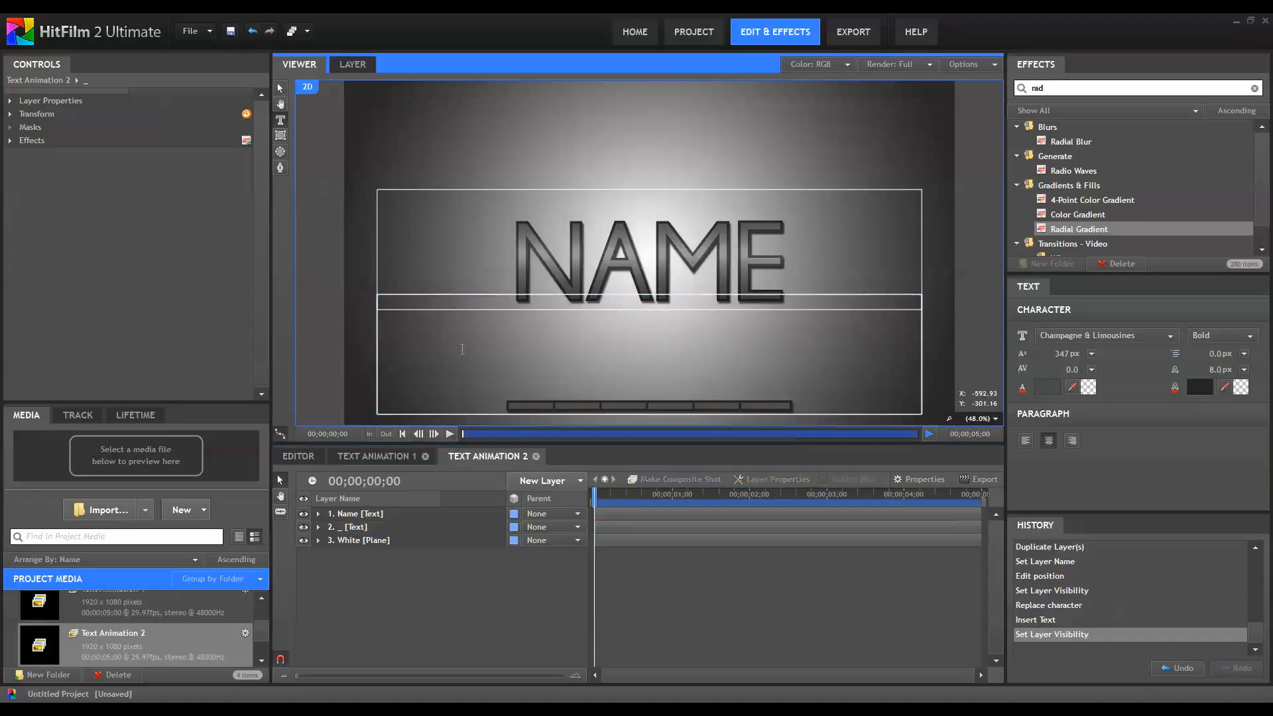
left_click(669, 399)
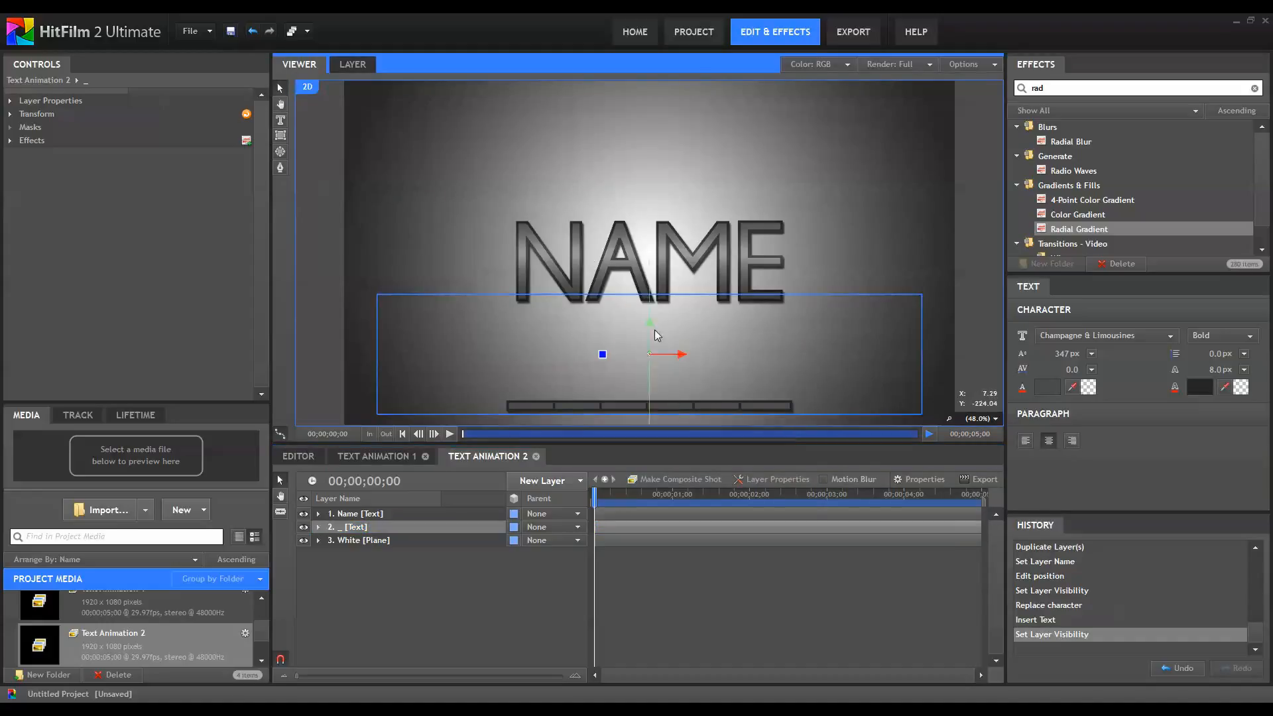
left_click_drag(650, 326, 641, 242)
Duplicate the underscore layer and move one of the two lines straight up to just above the NAME text.
left_click(384, 534)
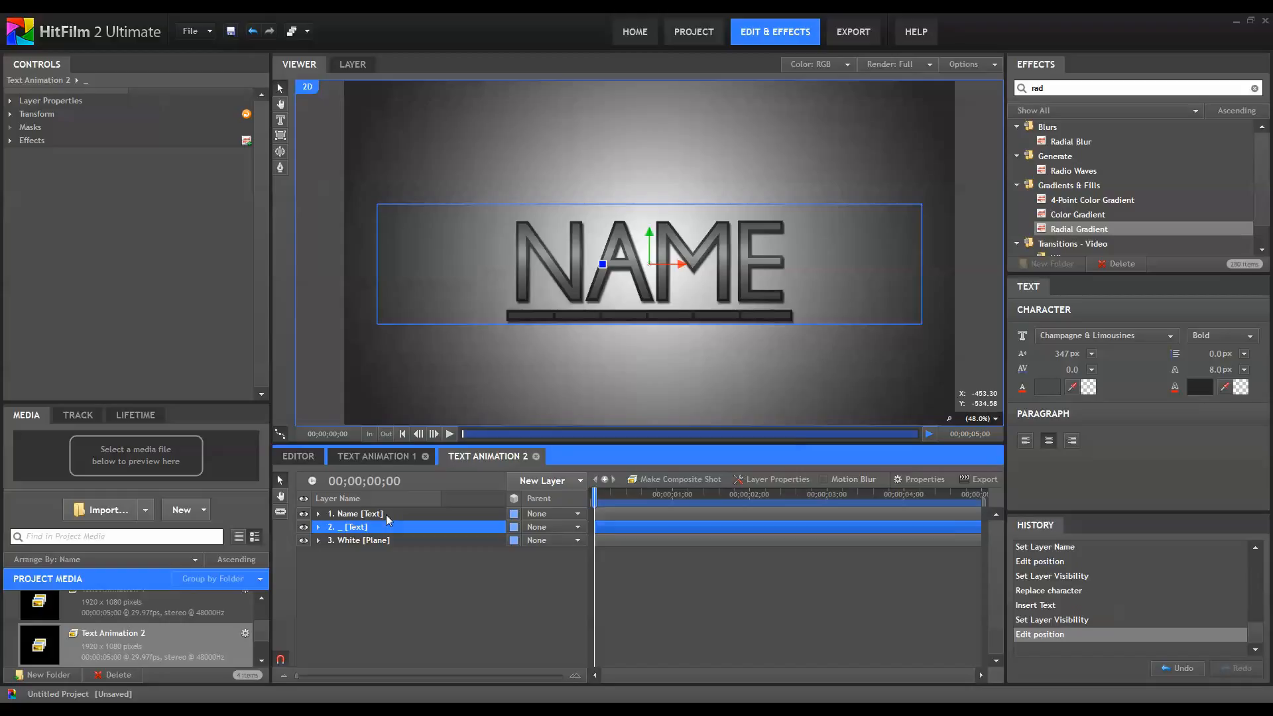
key("ctrl+d")
left_click_drag(650, 240, 646, 130)
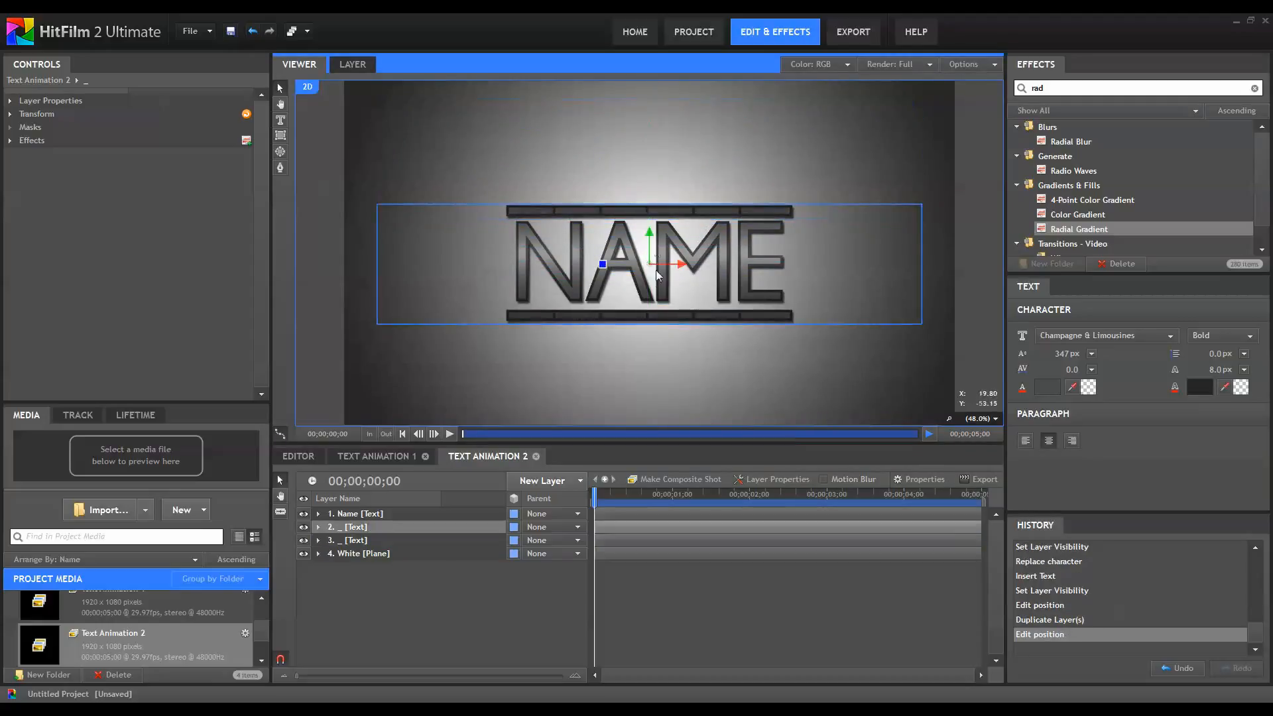
left_click(358, 541)
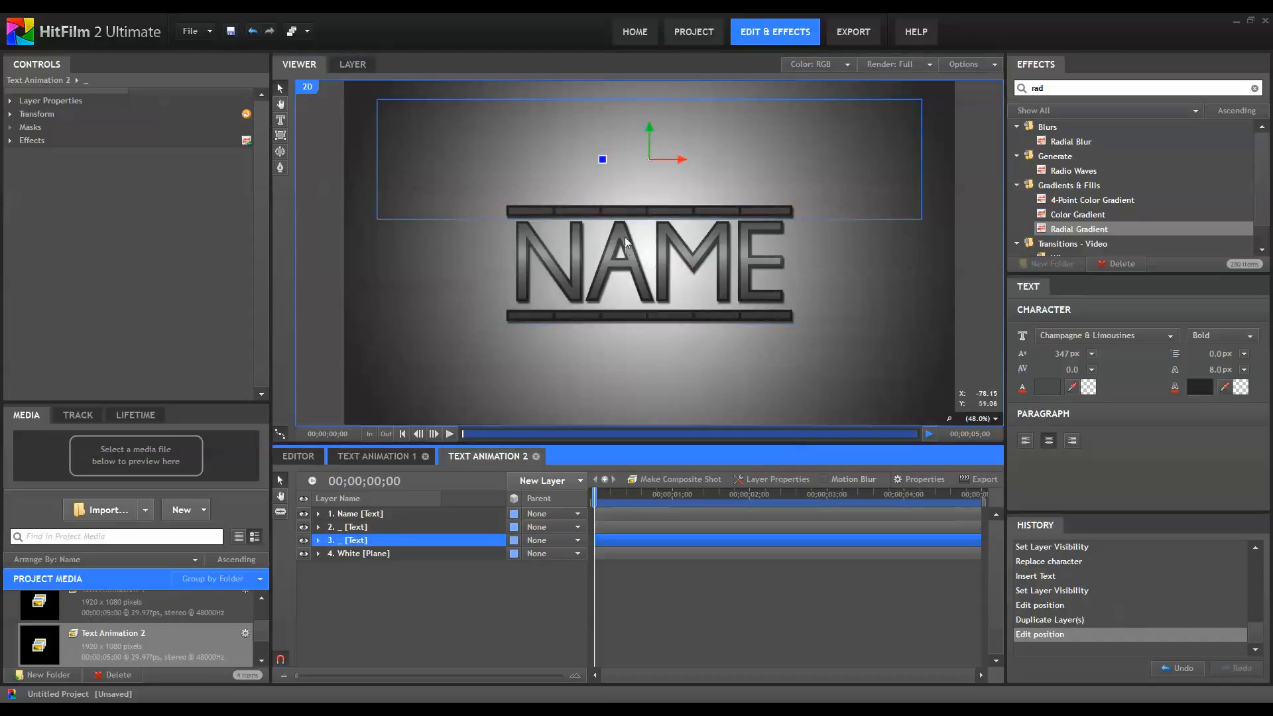
Nudge the Name text vertically in small increments to centre it between the two underscore lines.
left_click(391, 514)
key("Up")
key("Up")
key("Up")
key("Up")
key("Up")
key("Up")
key("Up")
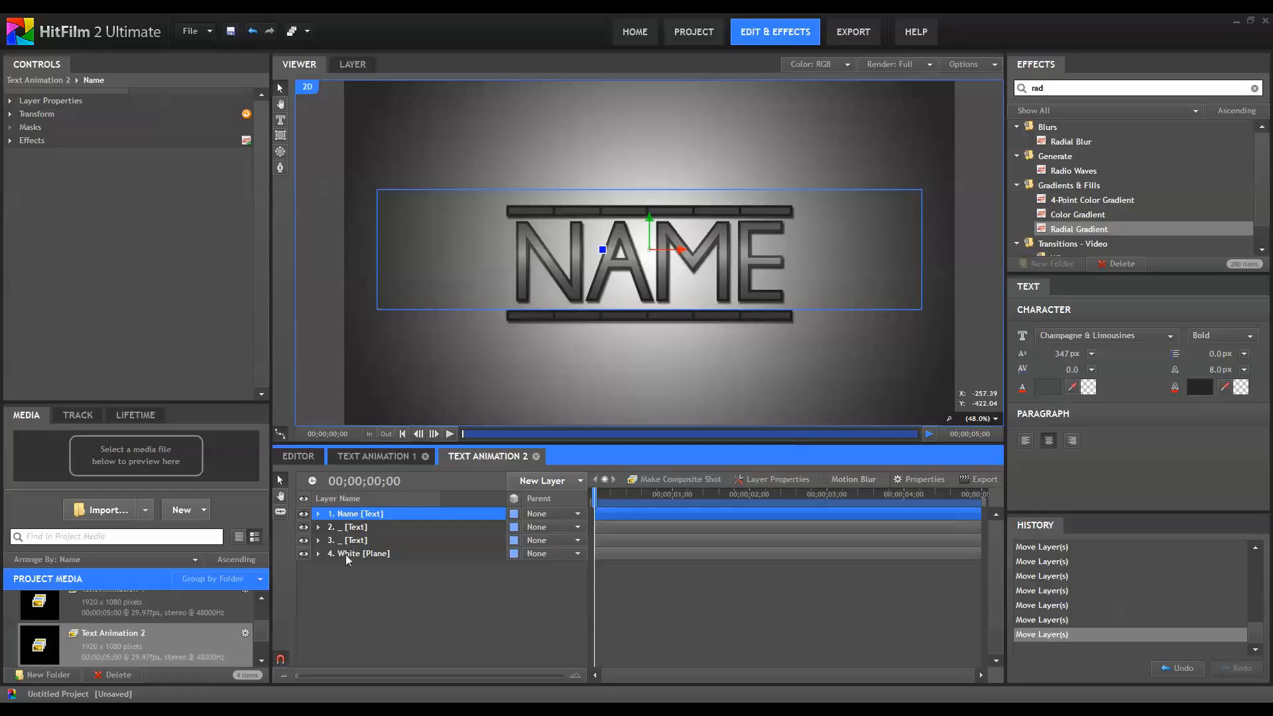
Nudge the lower underscore line slightly up toward the NAME text and deselect it.
left_click(357, 527)
key("Up")
key("Up")
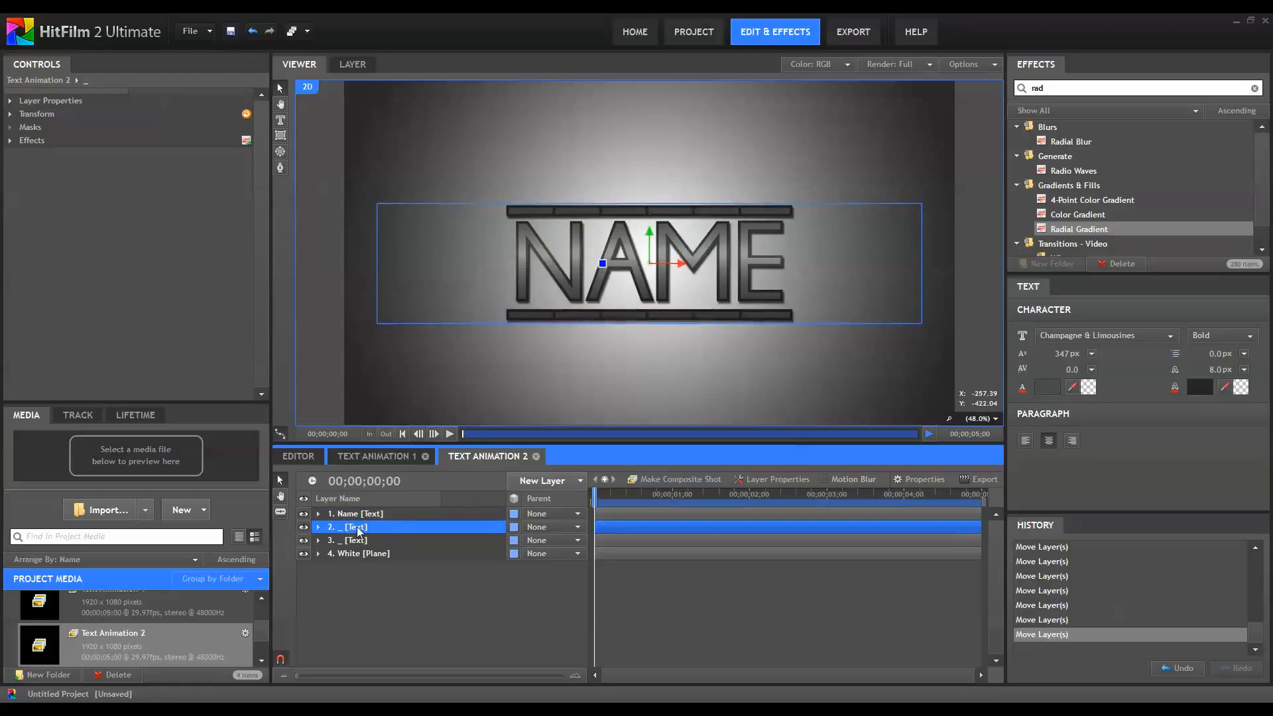
key("Up")
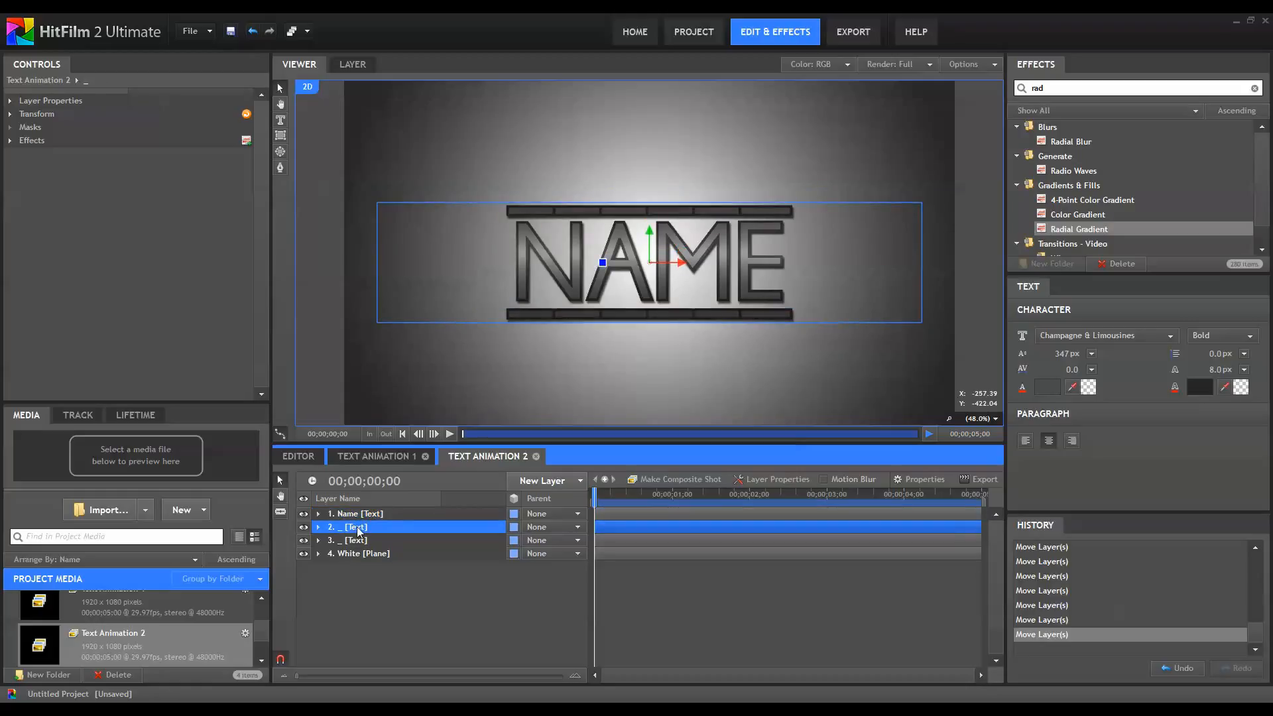
key("Up")
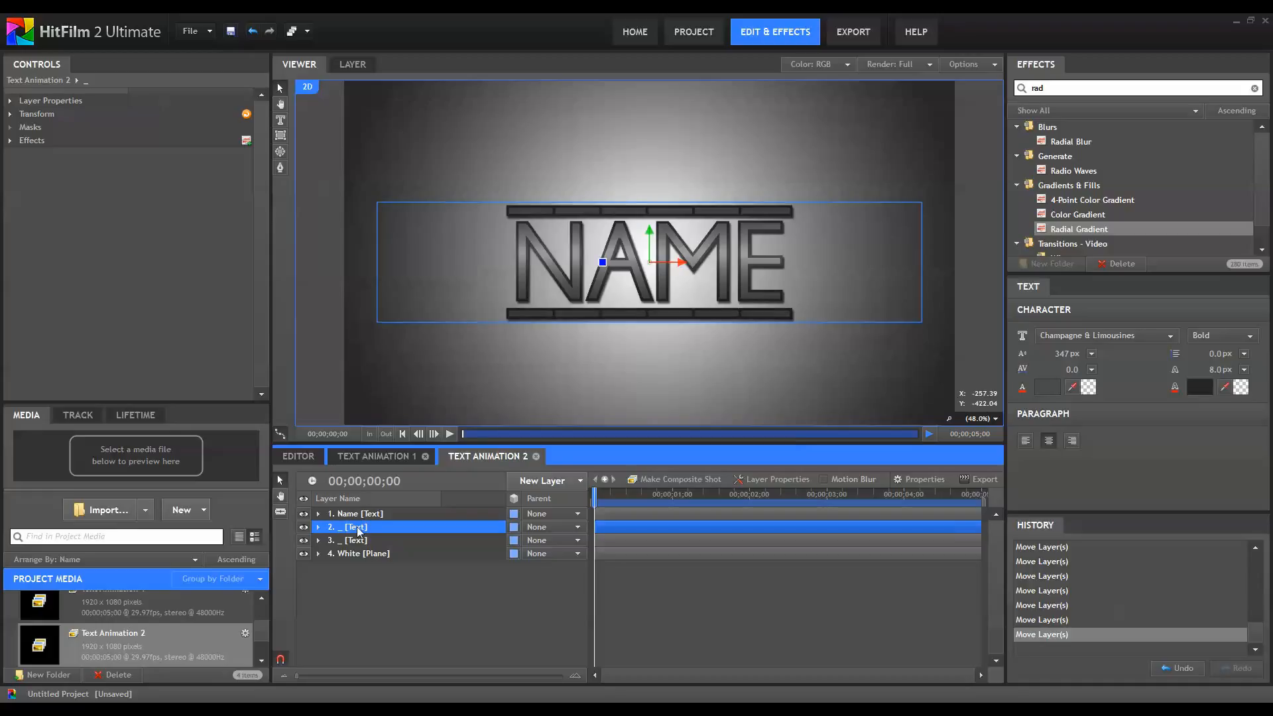
left_click(389, 581)
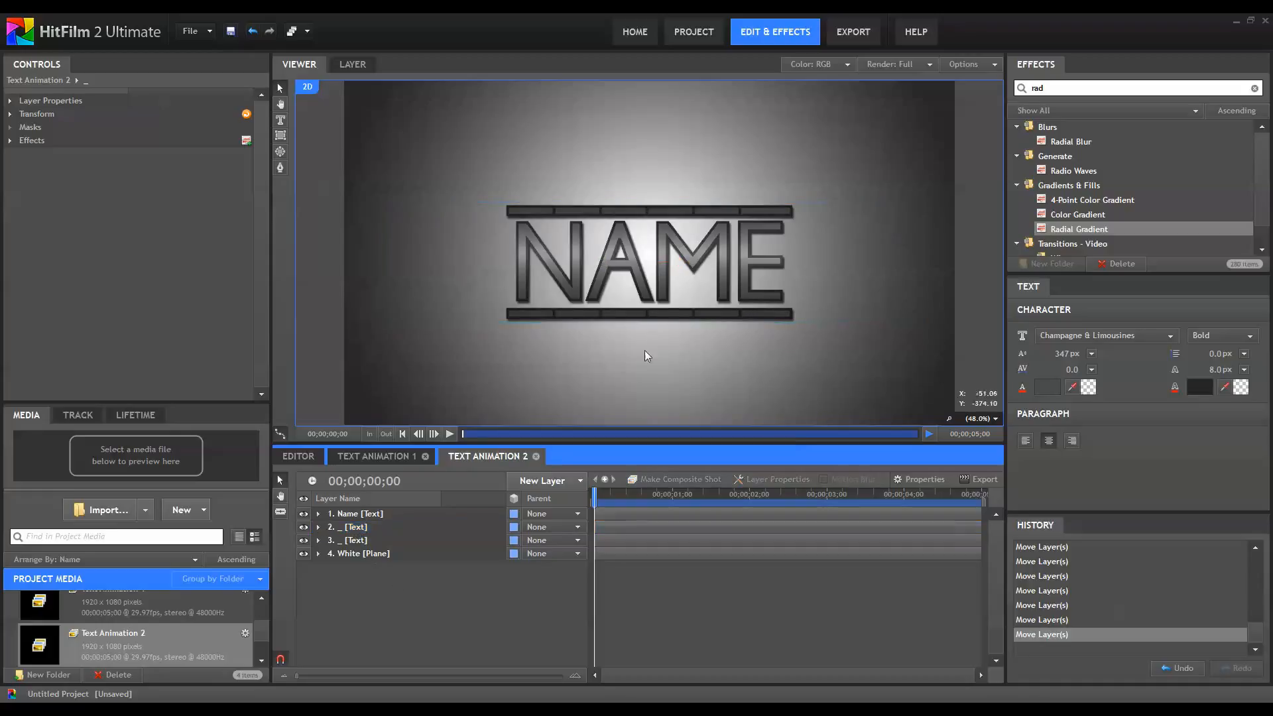
Reorder the Name layer so it sits between the two underscore layers in the layer stack.
left_click(659, 266)
left_click(521, 587)
left_click_drag(361, 516, 366, 534)
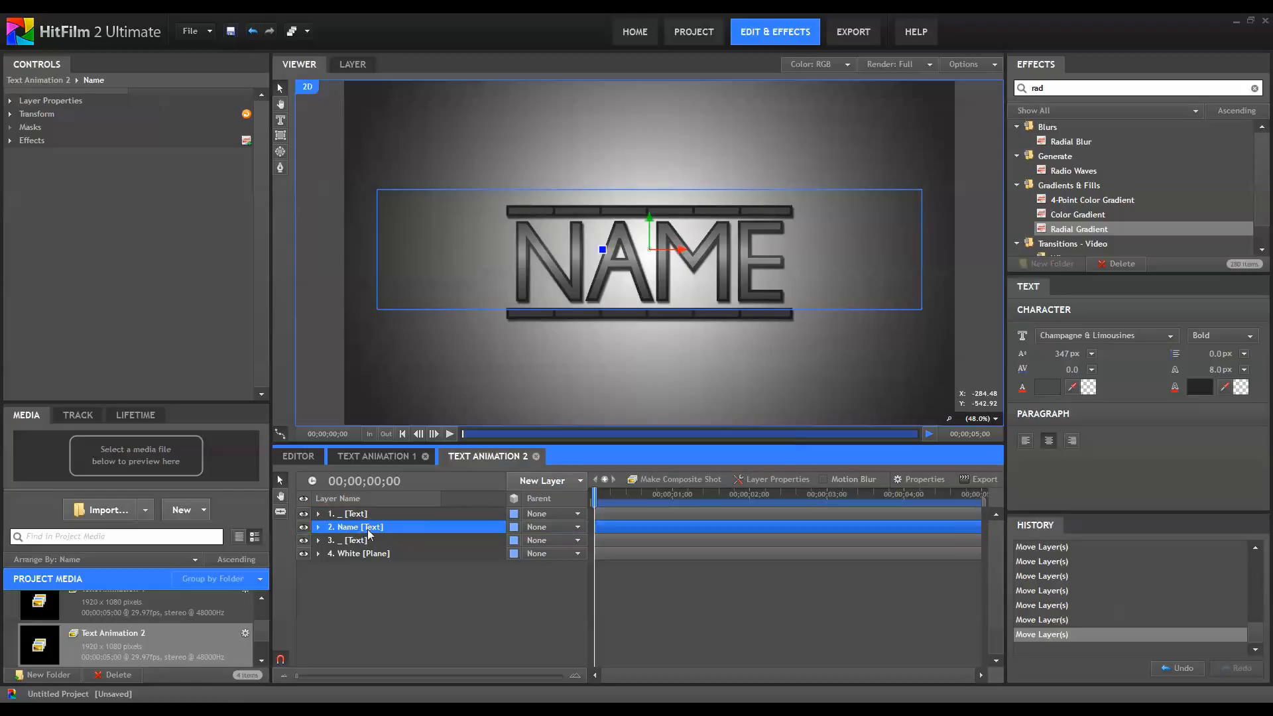
Set a Position keyframe on the Name layer at 1 second with the text in its final place.
left_click(318, 527)
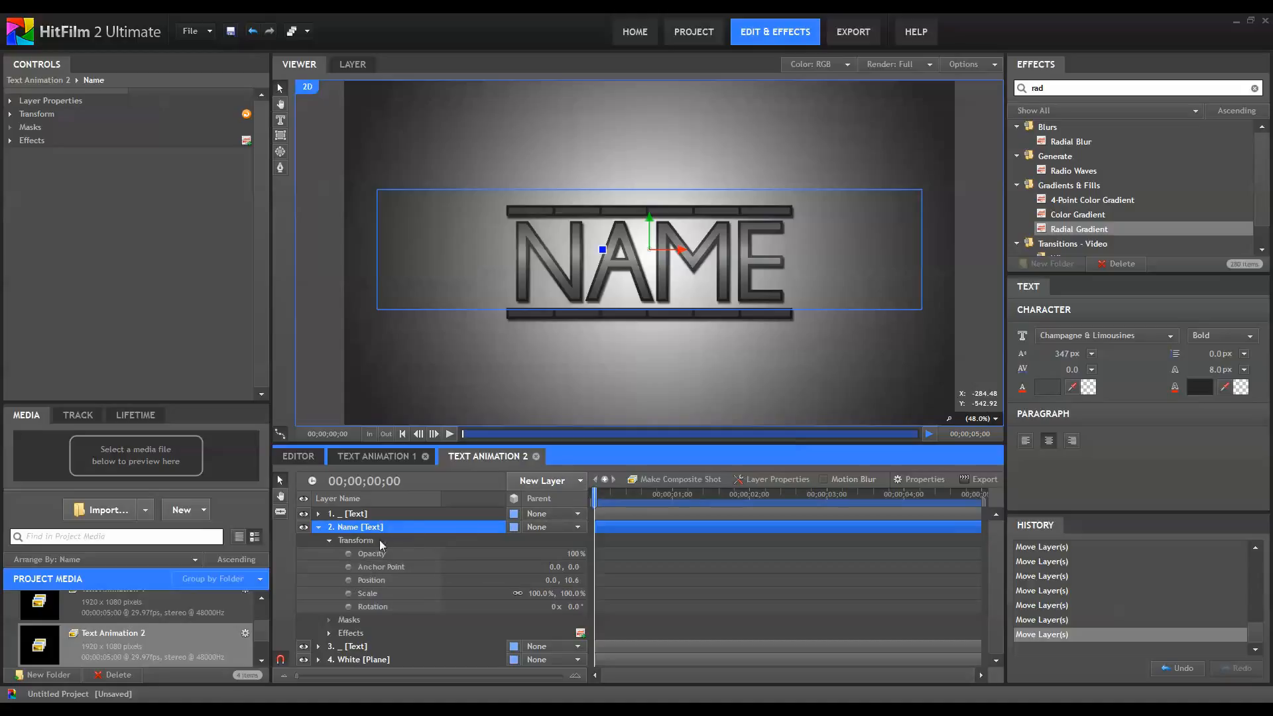
left_click(671, 495)
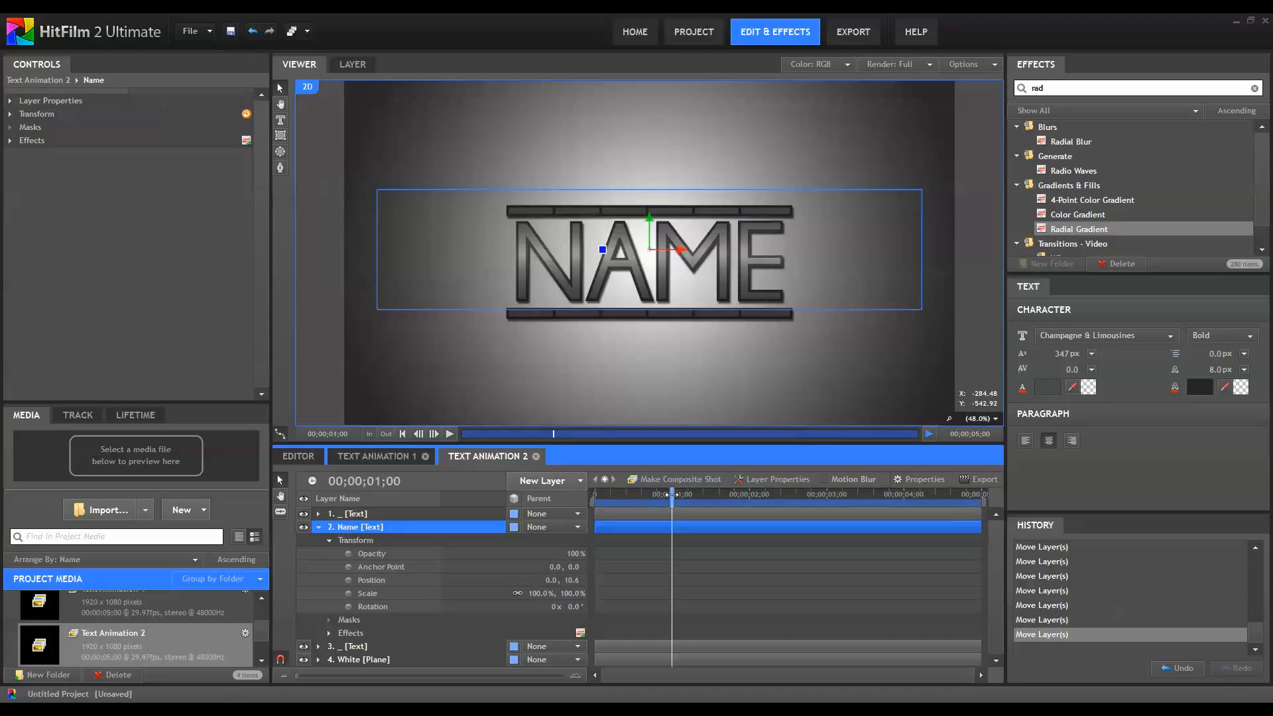
left_click(361, 581)
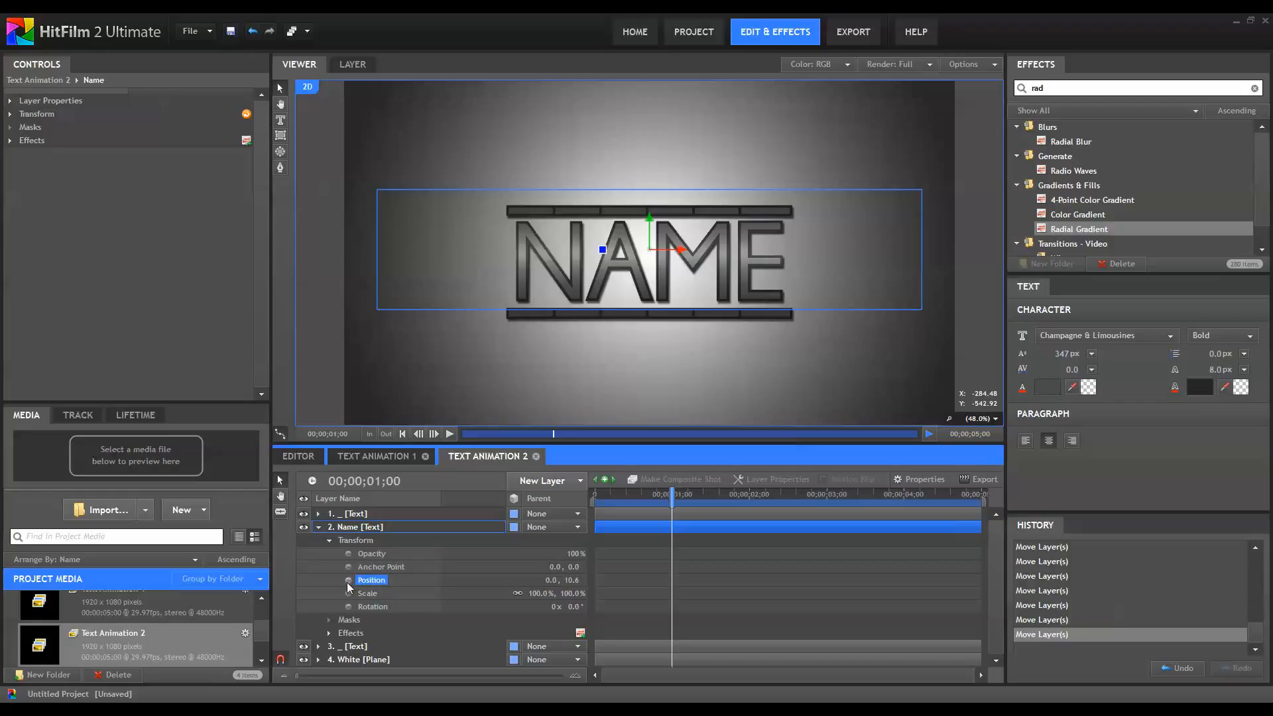
left_click(348, 581)
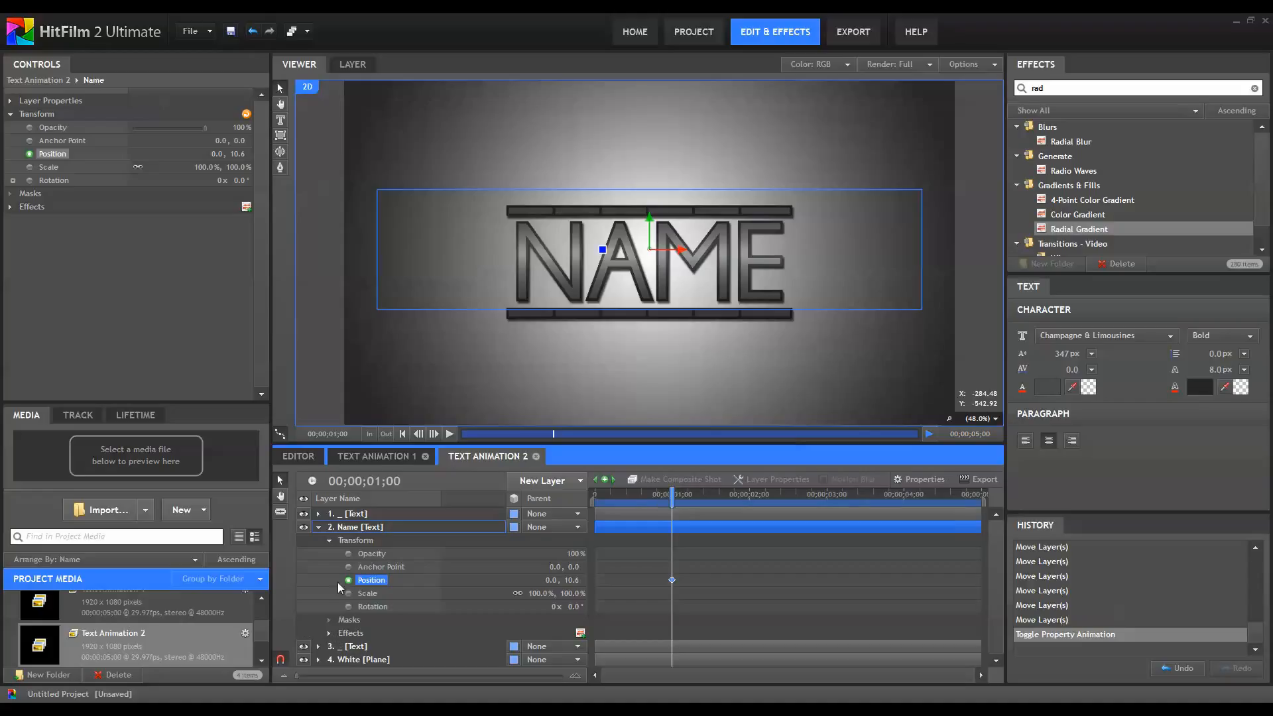
At the timeline start, move the Name text straight down below the lower underscore line, to a Y position of about -293.7.
left_click_drag(631, 496, 487, 504)
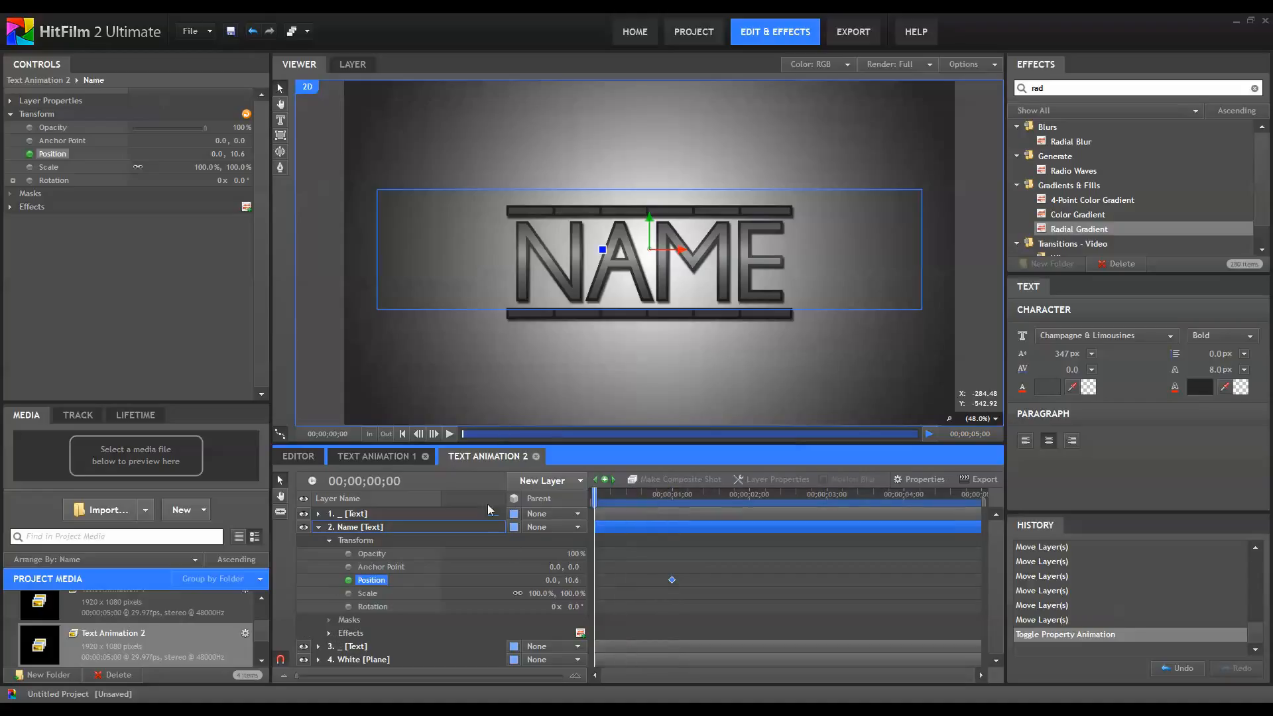
left_click_drag(650, 256, 656, 316)
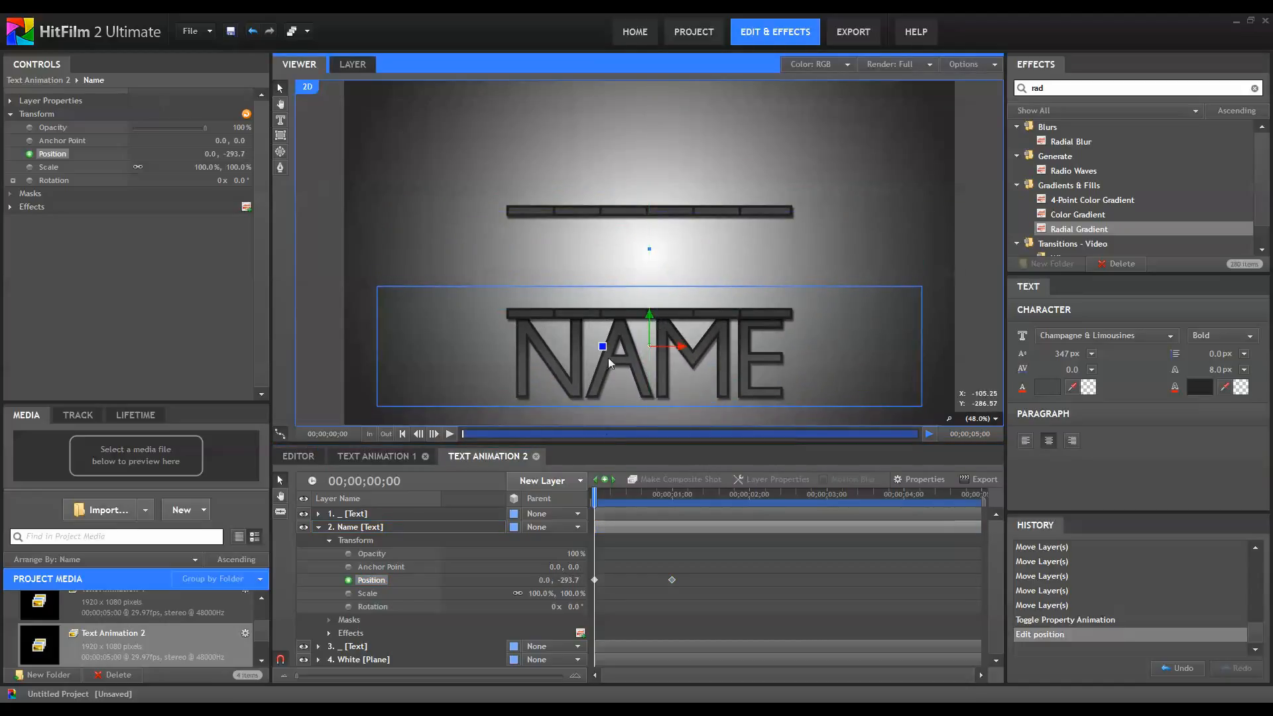
left_click(600, 503)
left_click_drag(601, 504, 570, 514)
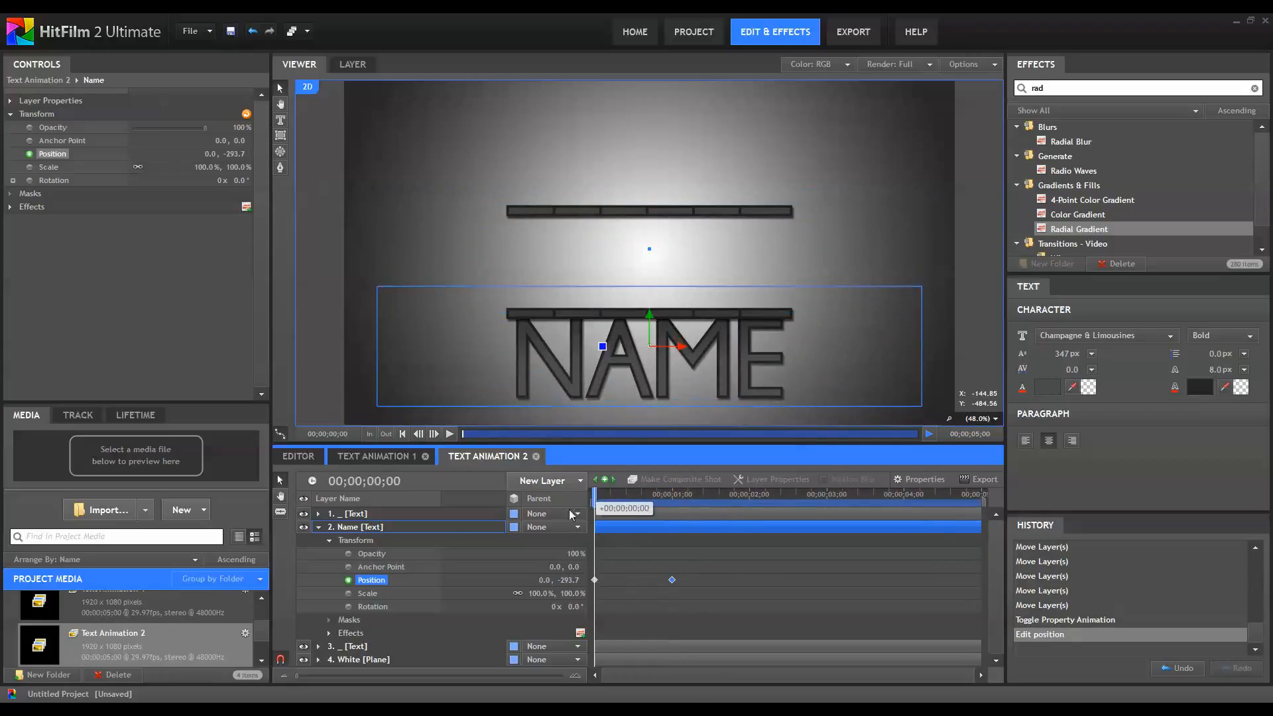
Draw a rectangular mask on the Name layer that fills the space between the two underscore lines.
left_click(319, 526)
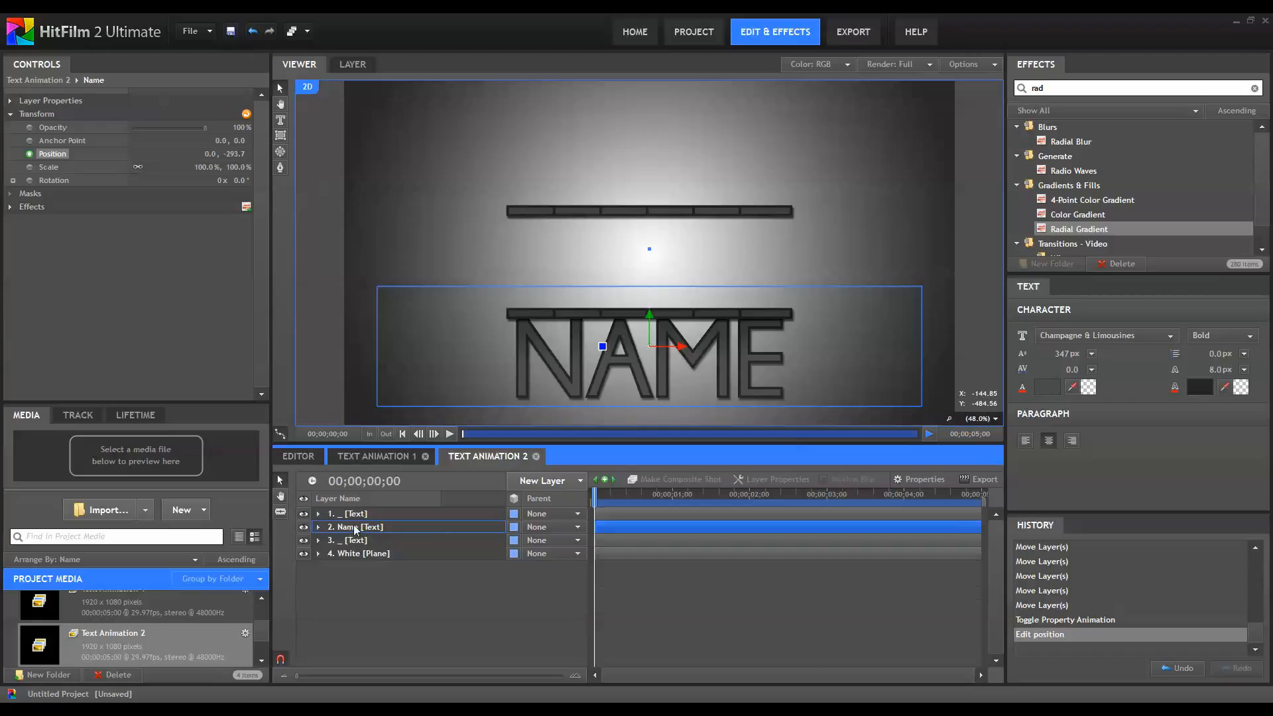
left_click(353, 529)
left_click(279, 138)
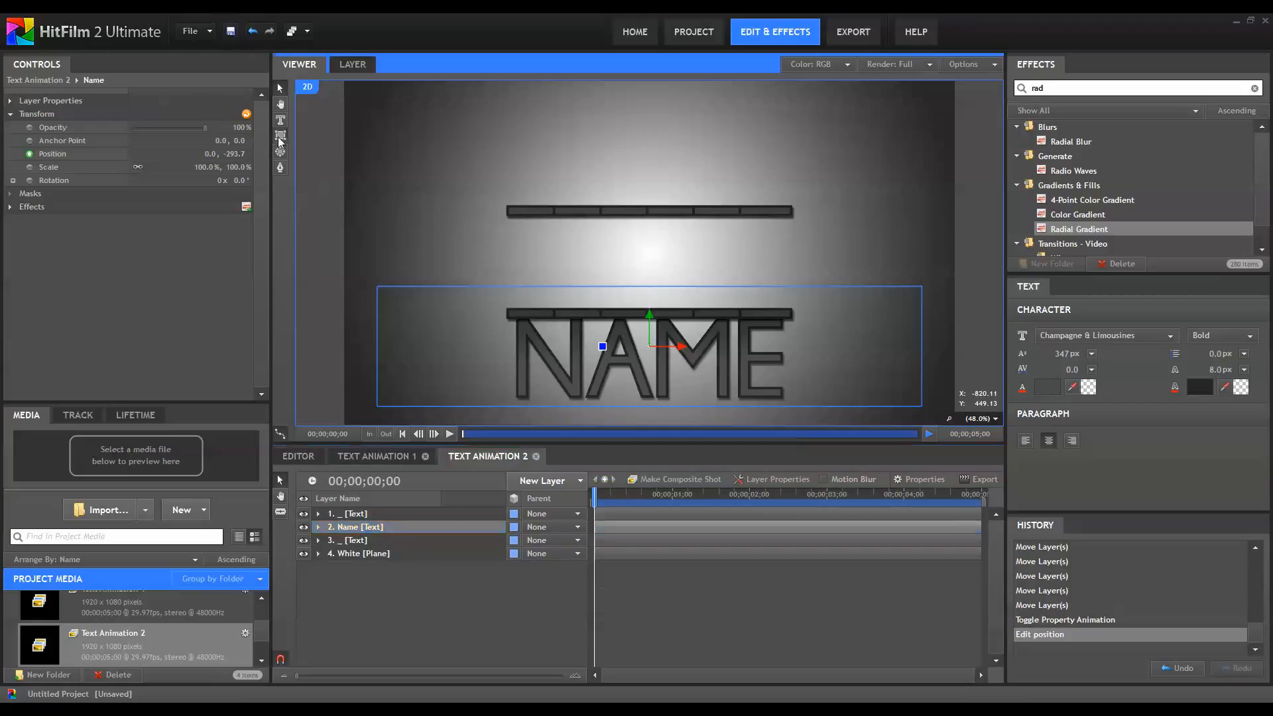
left_click_drag(506, 215, 791, 307)
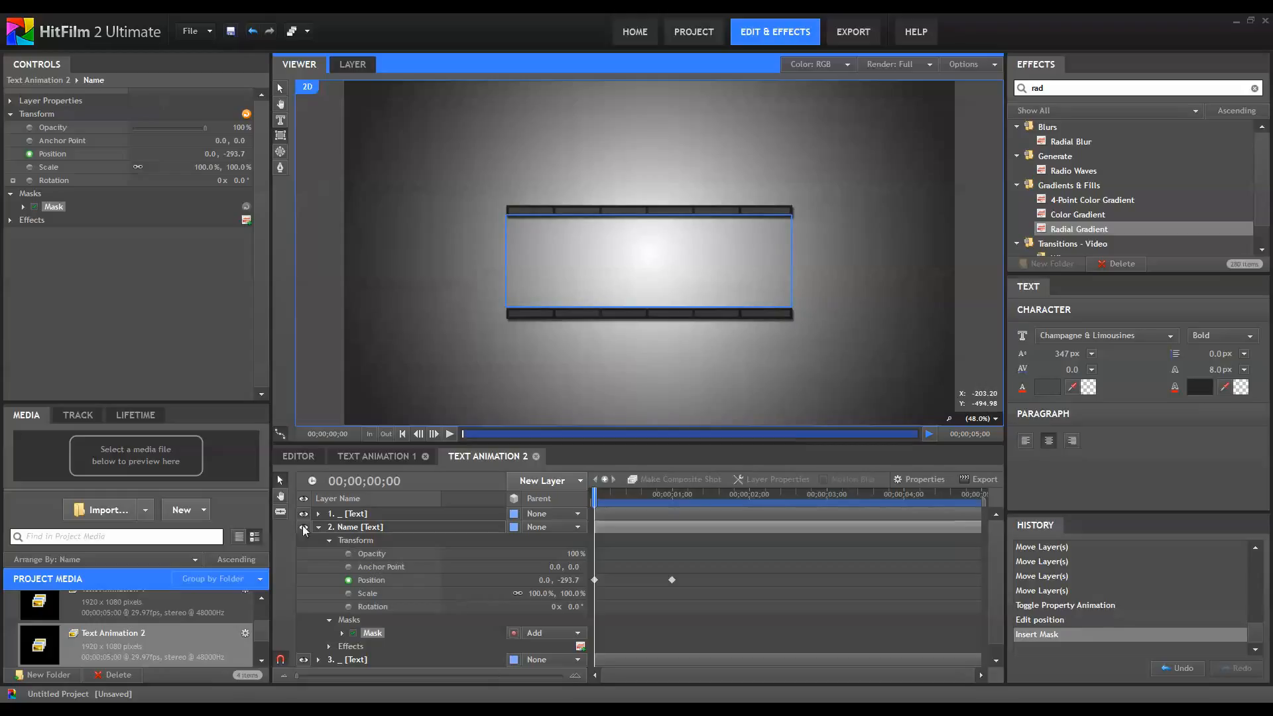
Enable keyframing for the Name layer's mask Path at the start of the timeline.
left_click(330, 539)
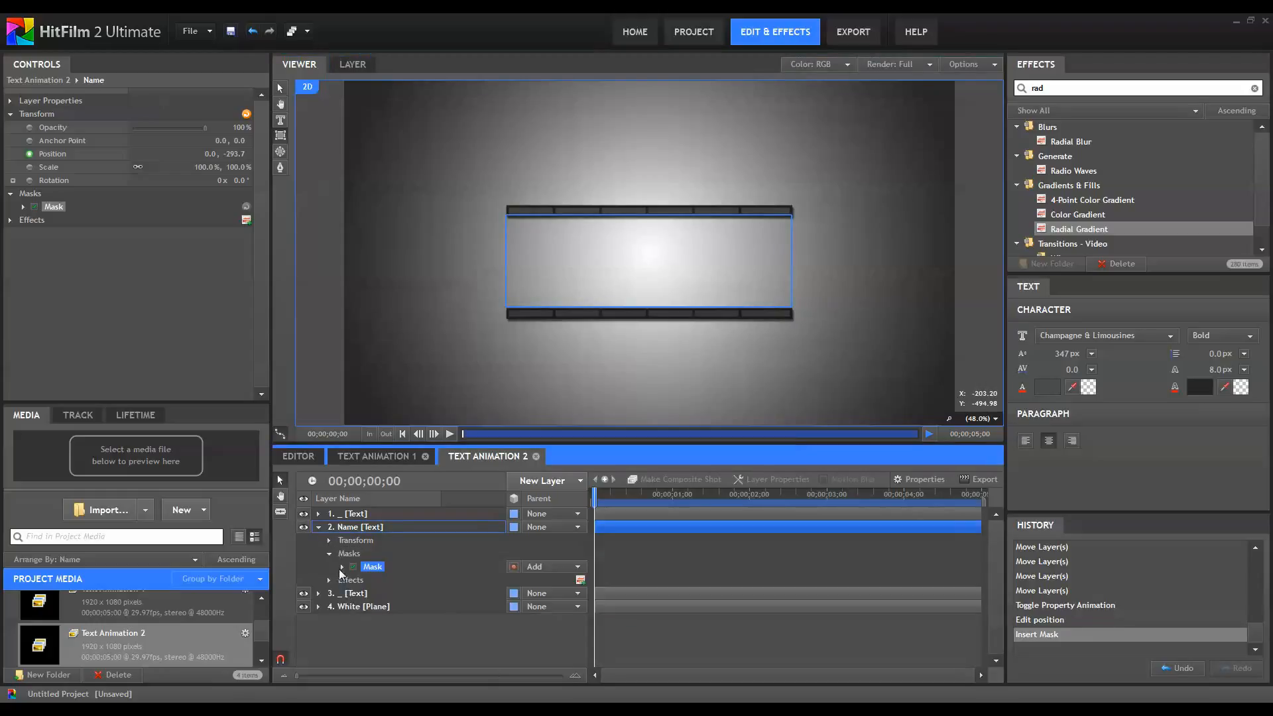
left_click(341, 567)
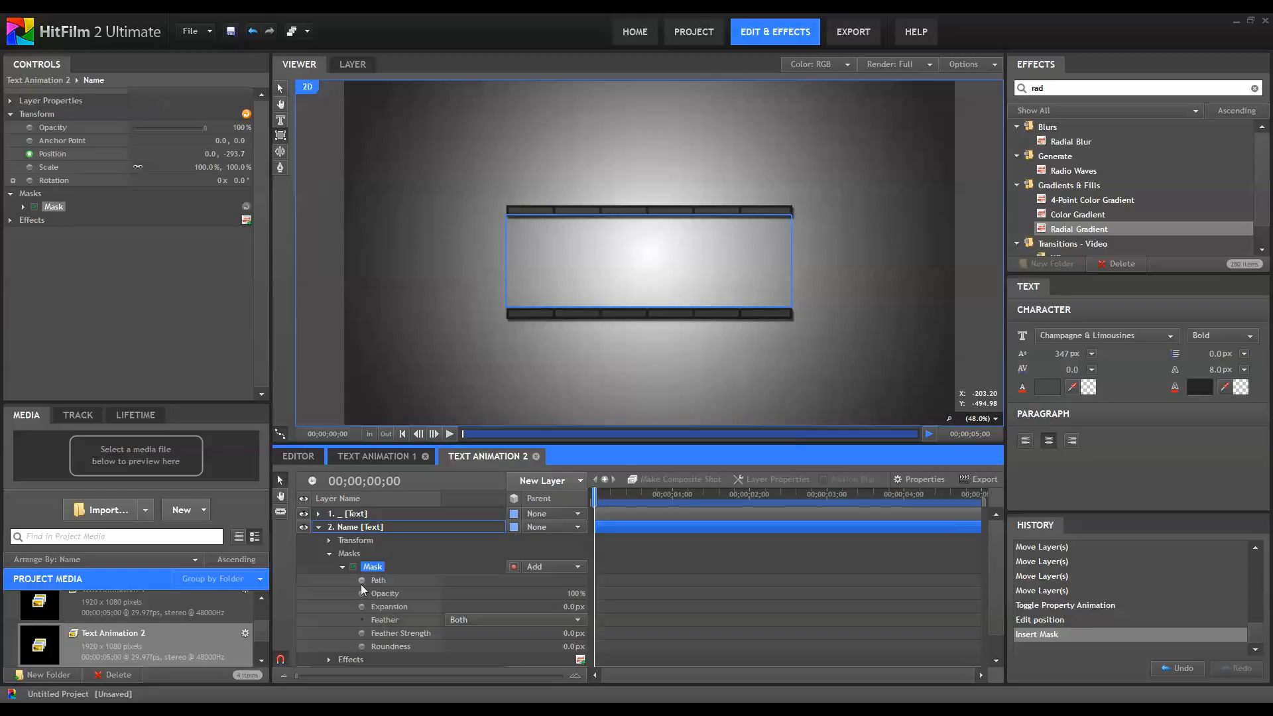
left_click(362, 580)
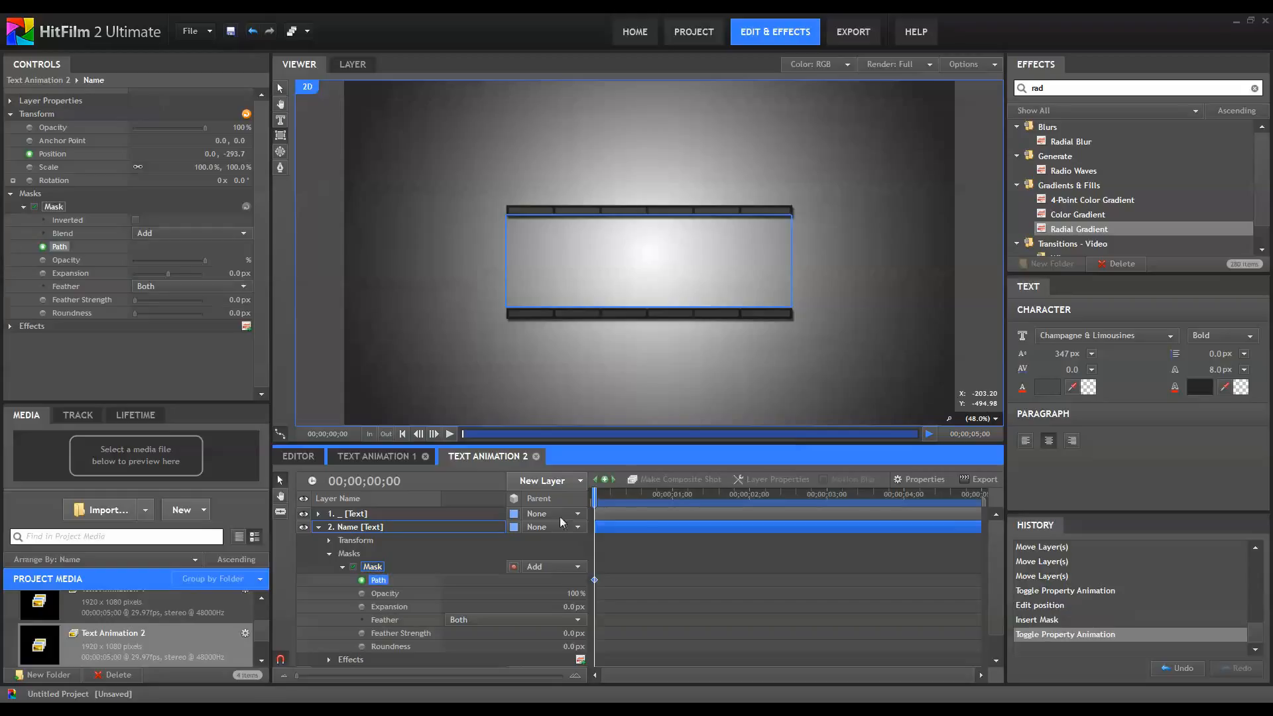
Keyframe the mask Path at 1 second and move the mask down to cover NAME between the underscore lines.
left_click(672, 502)
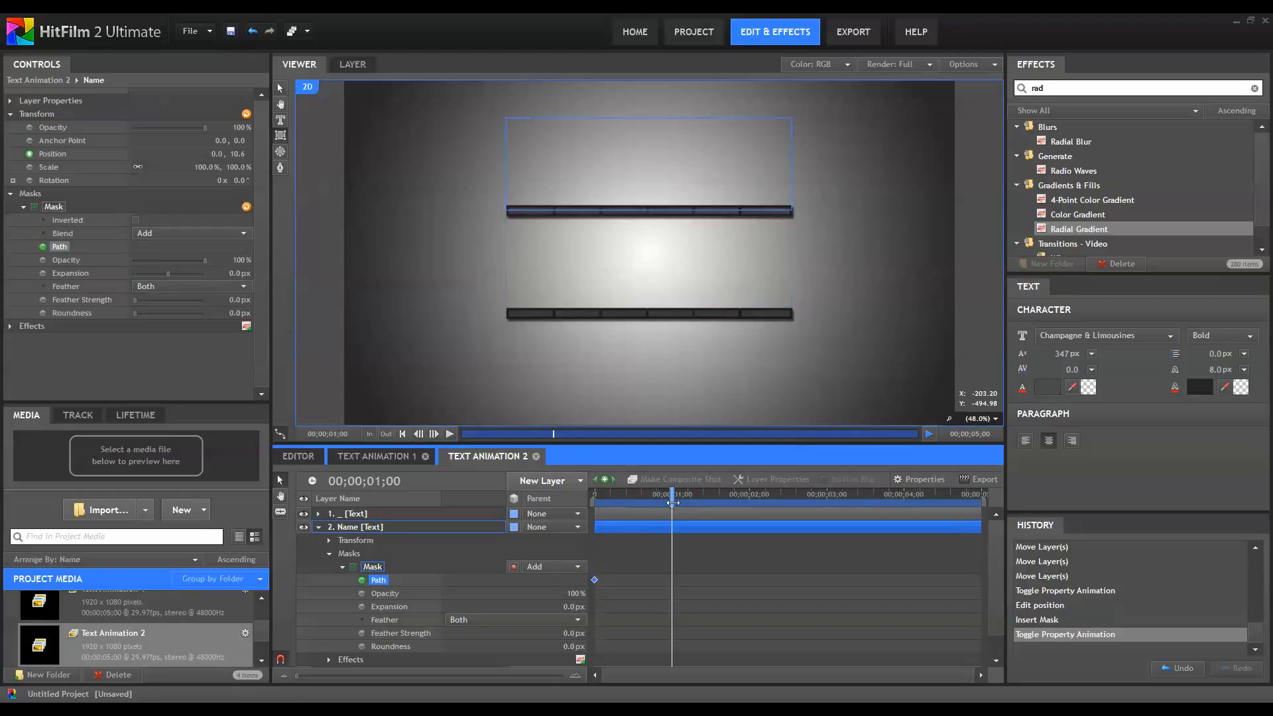
left_click(604, 482)
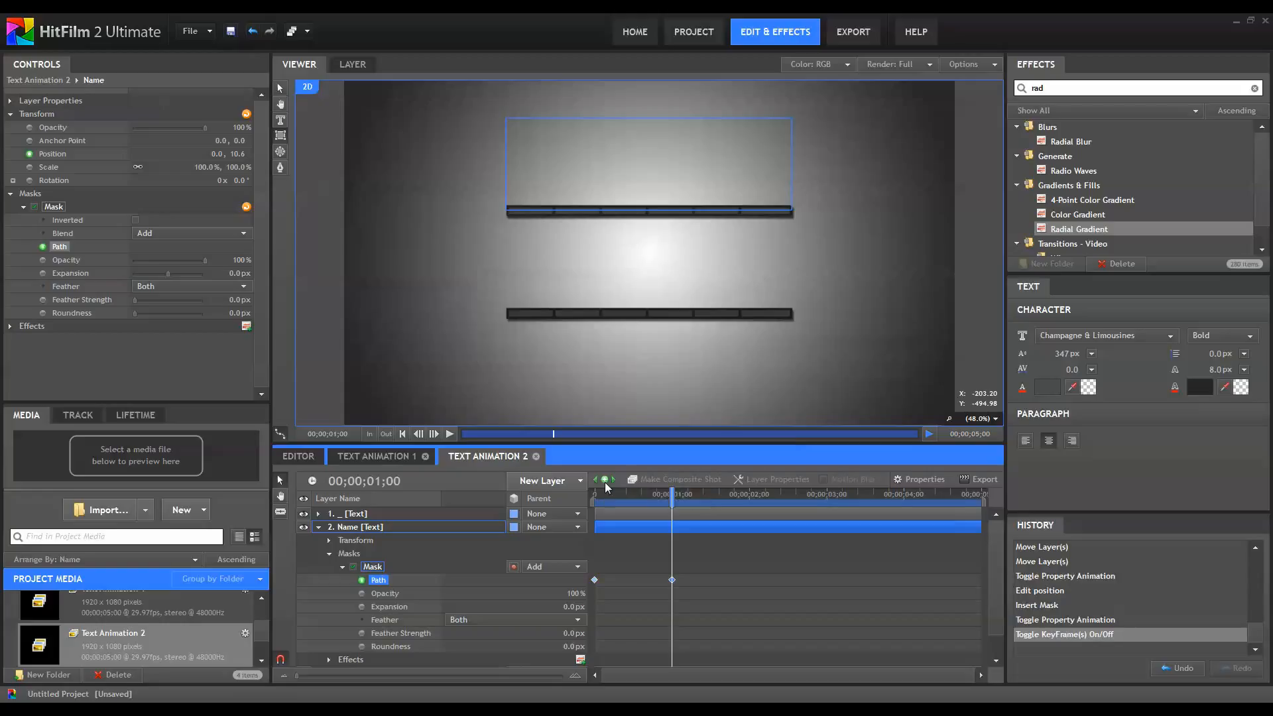
left_click(281, 96)
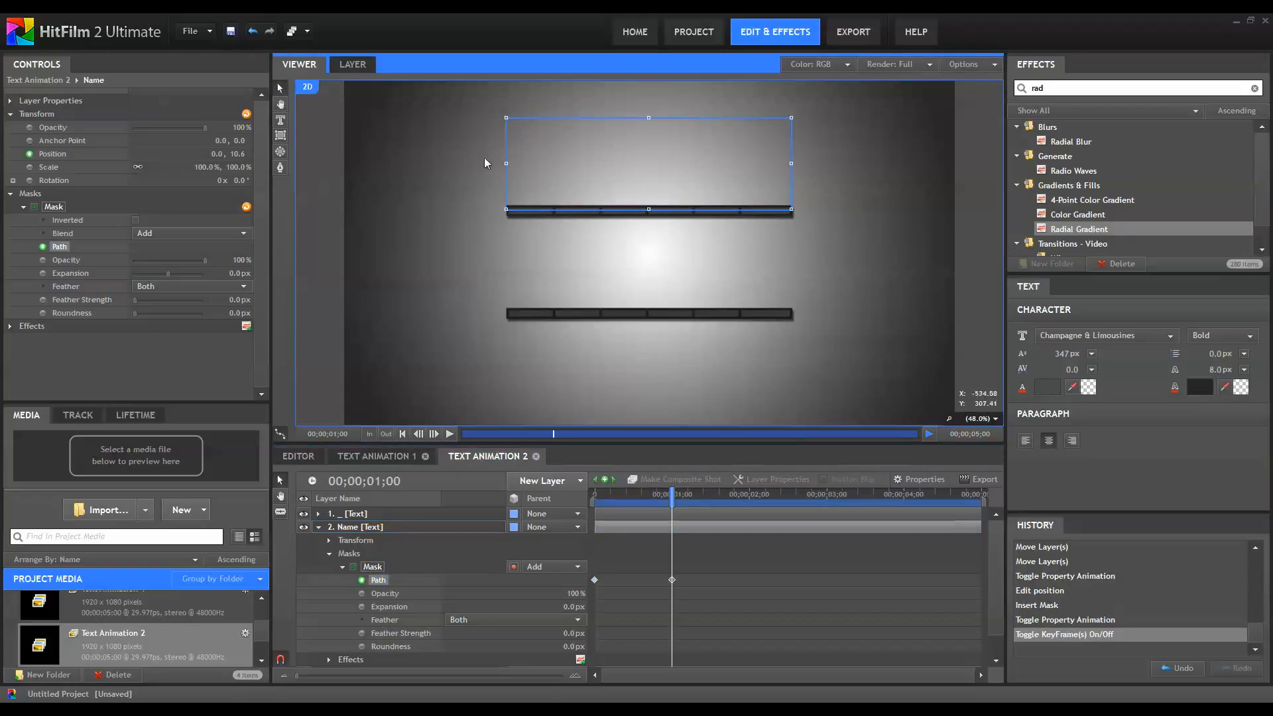
left_click_drag(698, 168, 680, 263)
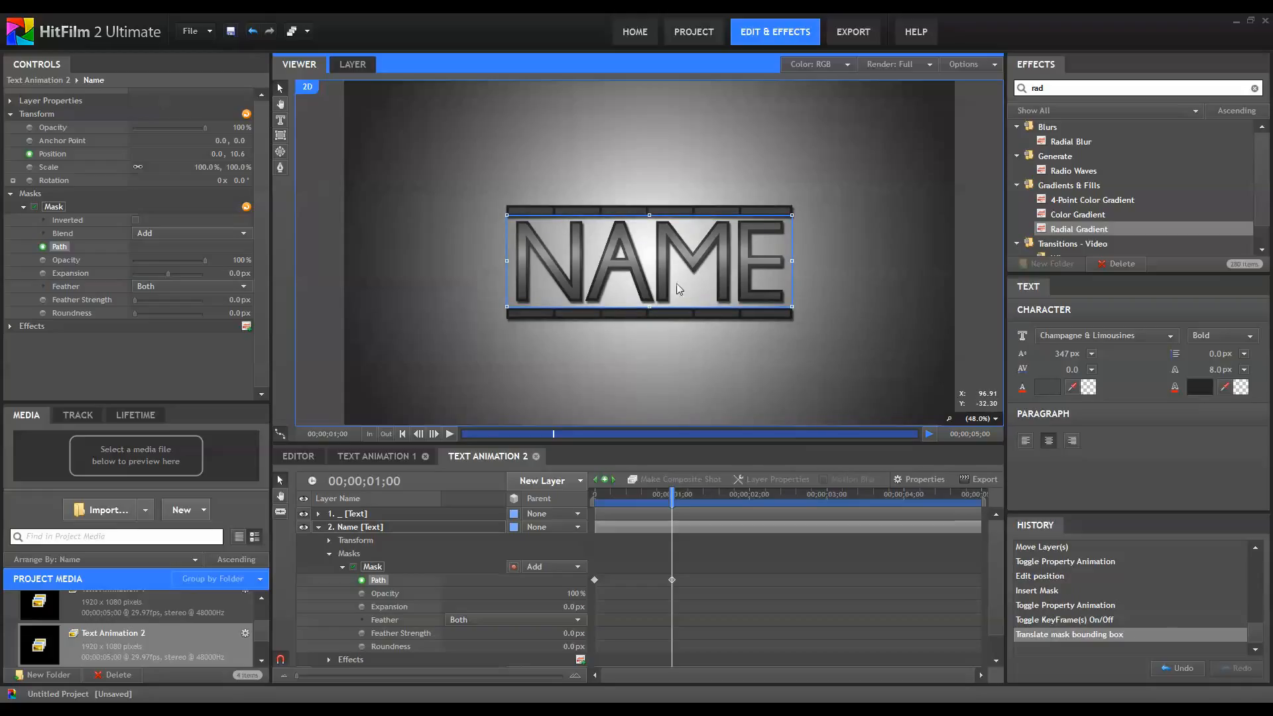
At the timeline start, nudge the Name layer down to a Y position of -296.7.
left_click_drag(671, 496, 594, 495)
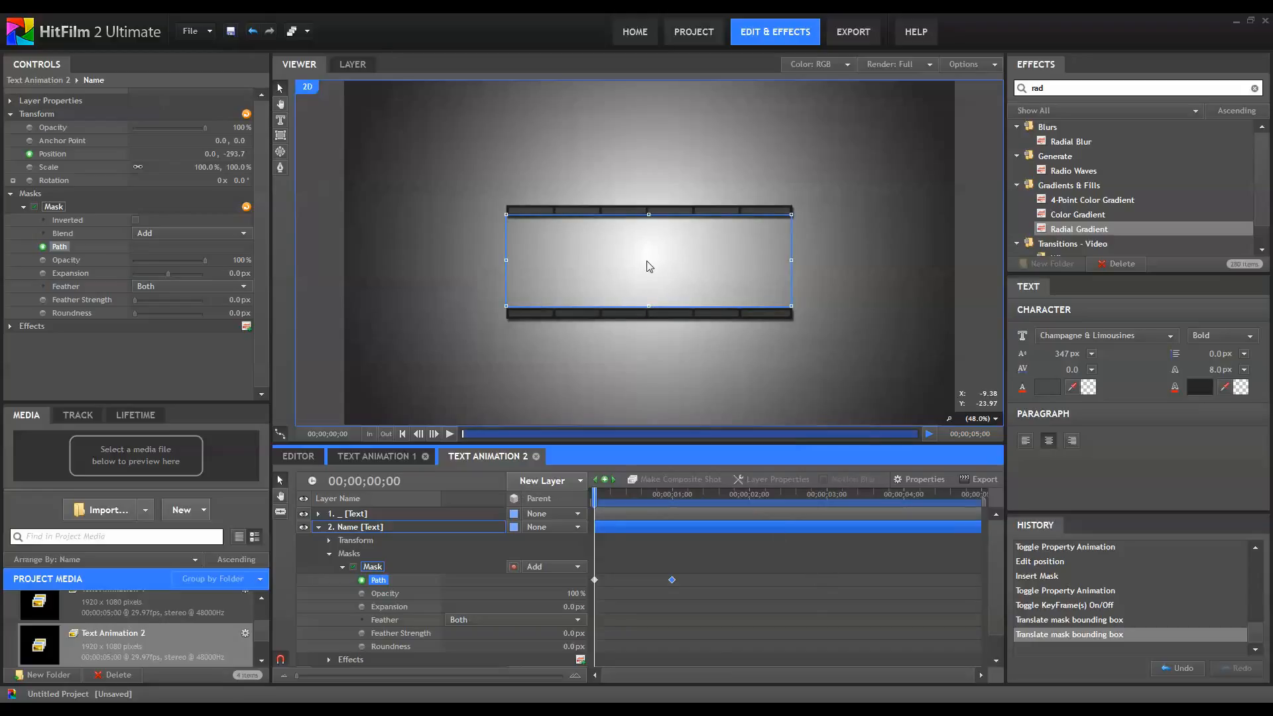
key("Down")
key("Down")
key("Down")
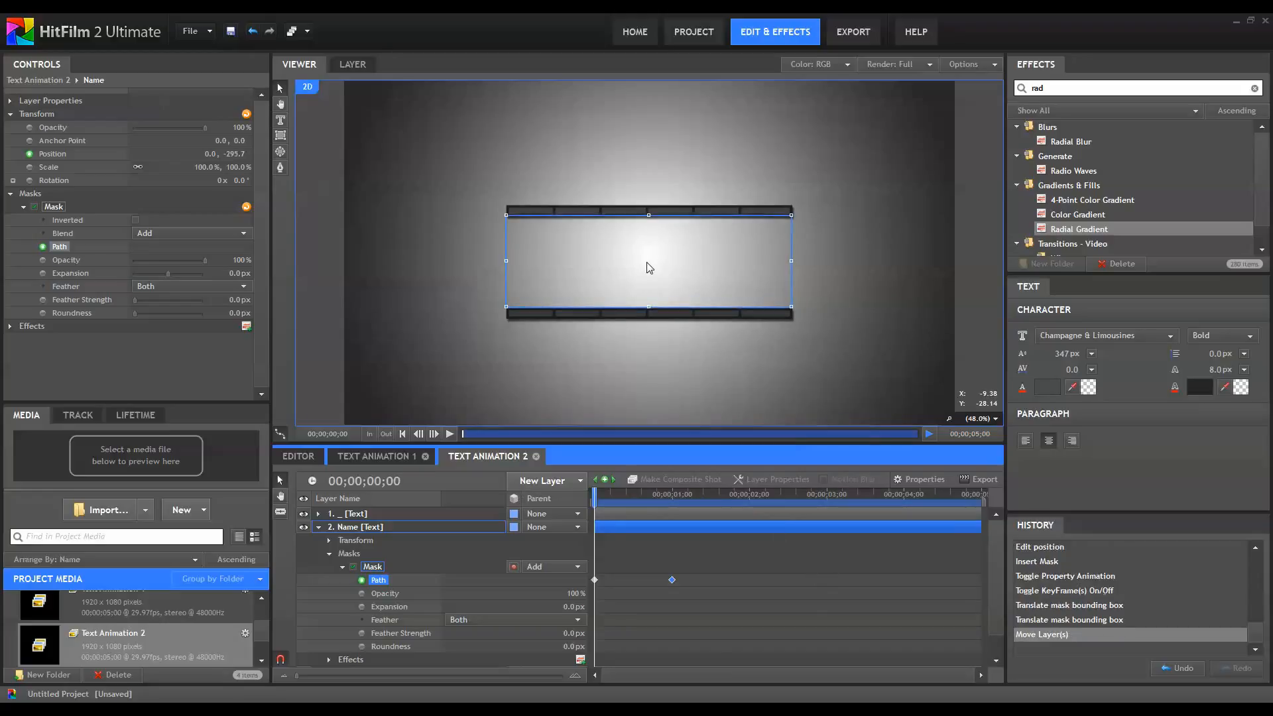
Check the NAME reveal up close by scrubbing from the timeline start to 1 second.
left_click(599, 273)
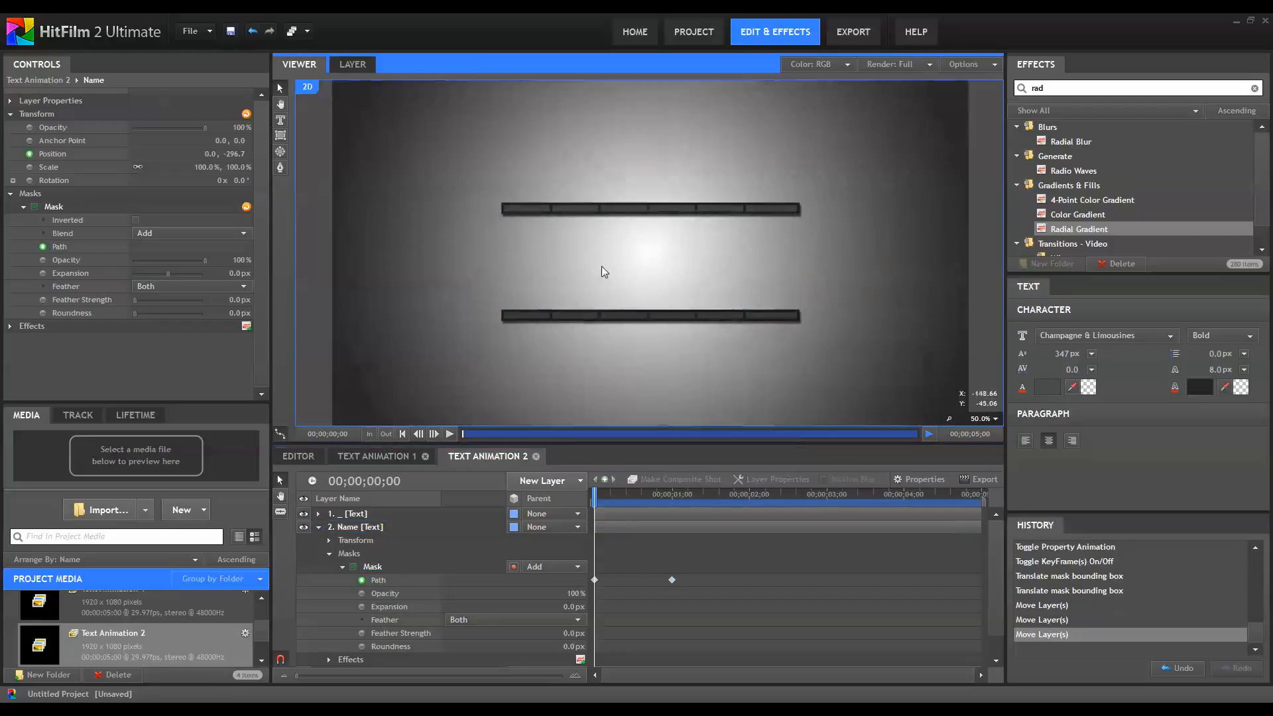
scroll(597, 272, "up", 3)
left_click_drag(595, 494, 674, 501)
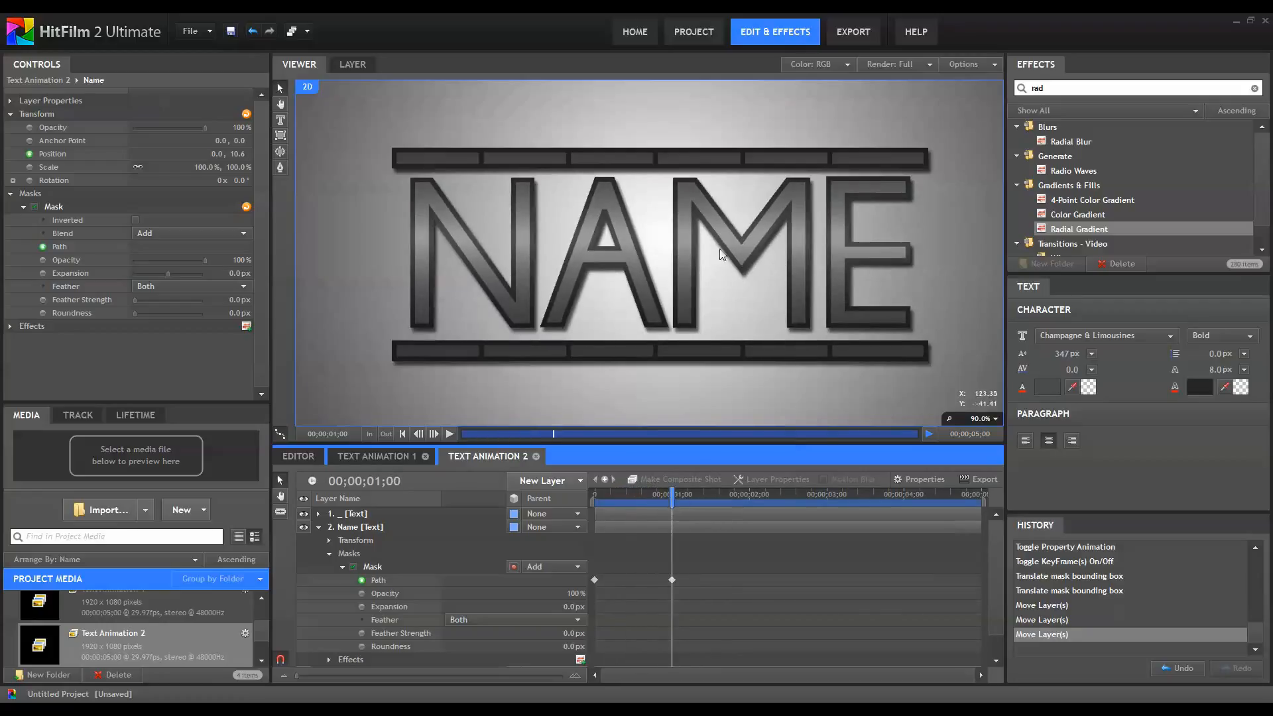
Collapse the Name layer's properties and close the Text Animation 1 and Text Animation 2 composite shots.
left_click(322, 526)
left_click(352, 541)
scroll(553, 378, "down", 2)
scroll(538, 345, "down", 1)
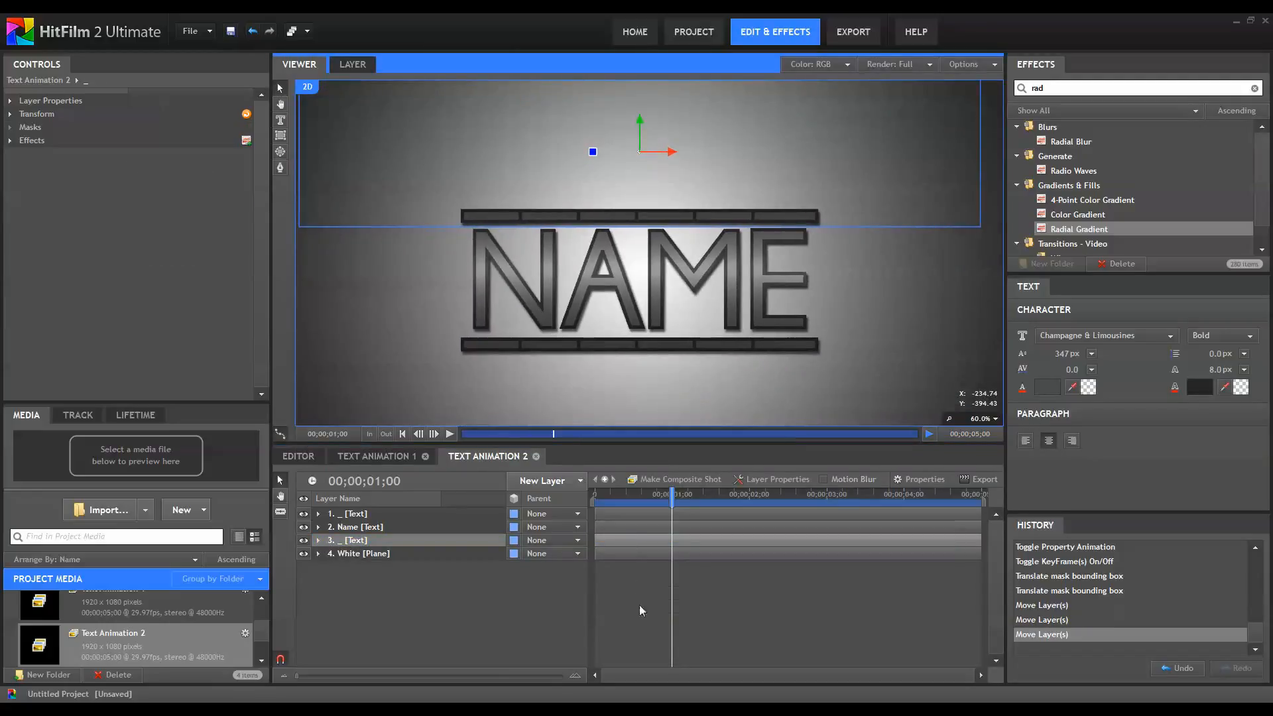
left_click(641, 610)
left_click(424, 456)
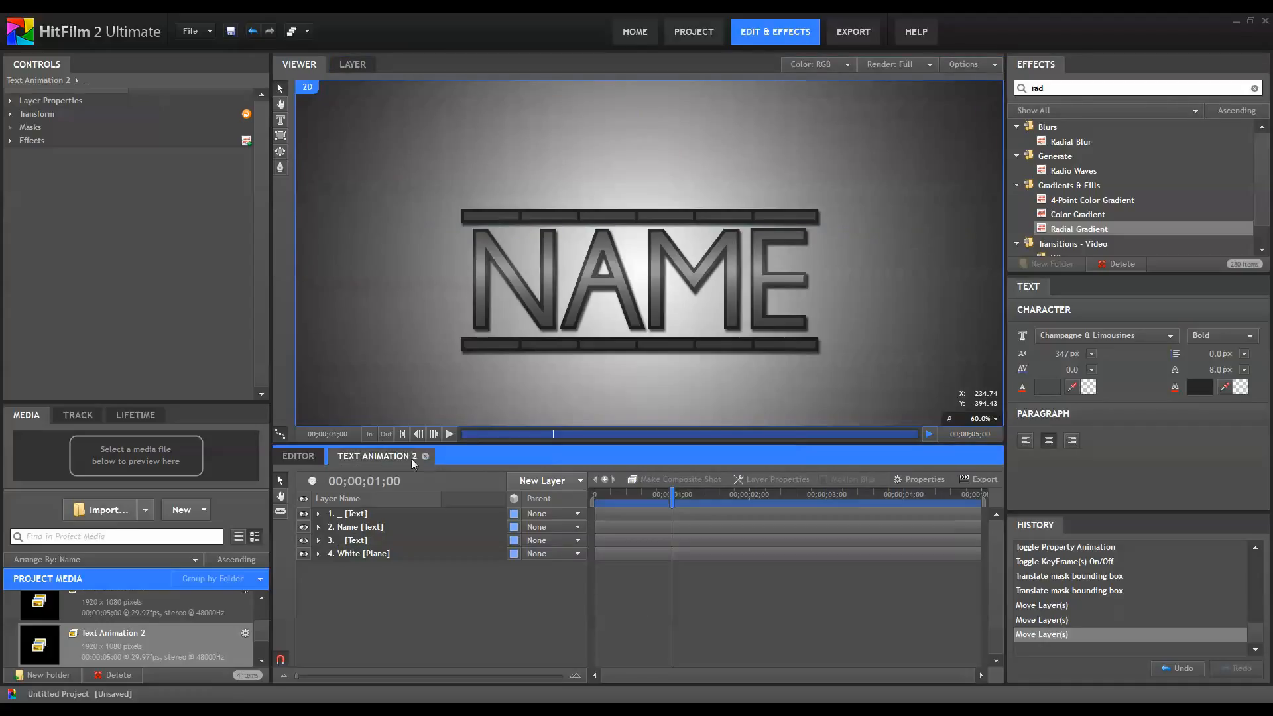
left_click(424, 456)
Create a 1080p 29.97 composite shot named Text Animation 3 and paste the copied Name and White layers into it.
left_click(182, 510)
left_click(208, 541)
type("Text Animation")
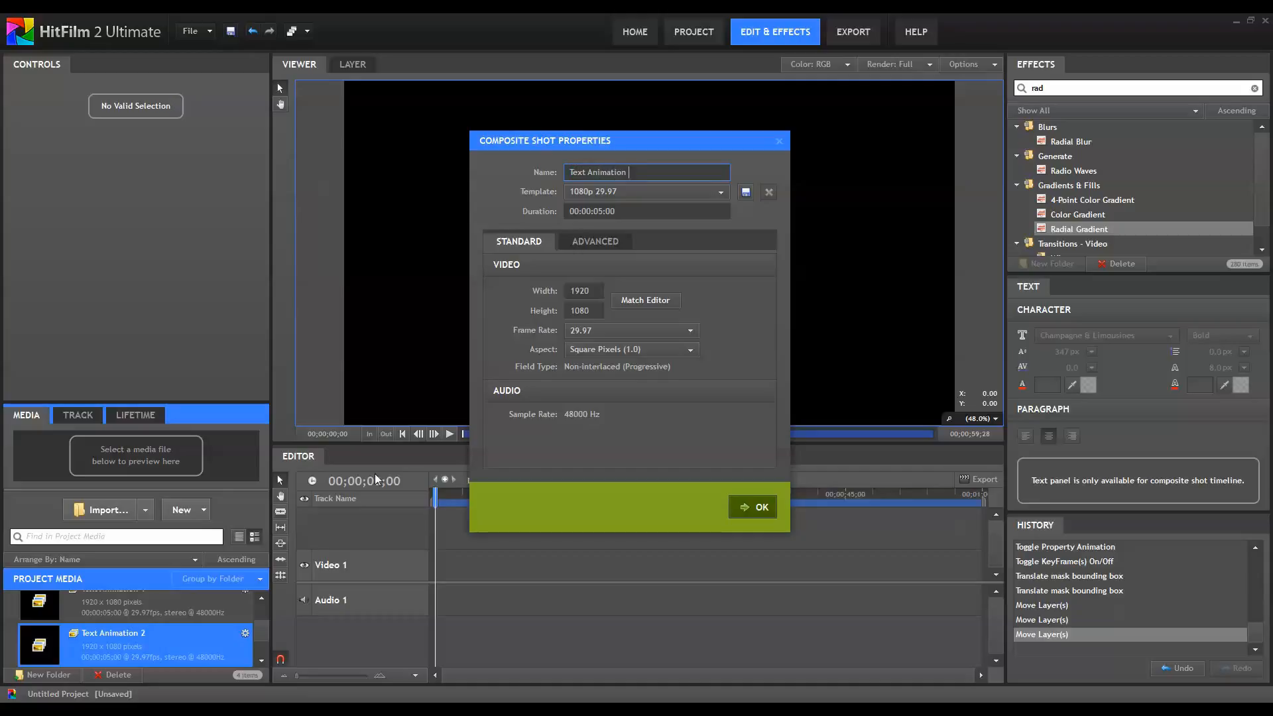
type(" 3")
key("Return")
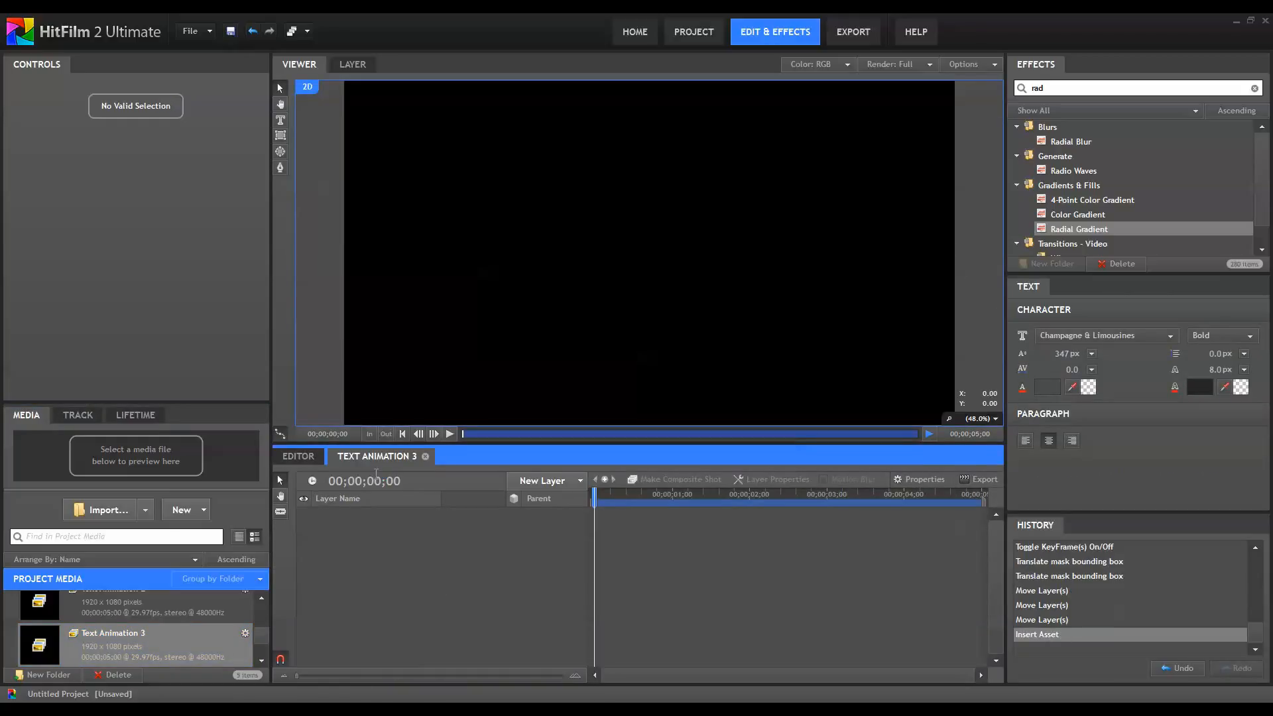
key("ctrl+v")
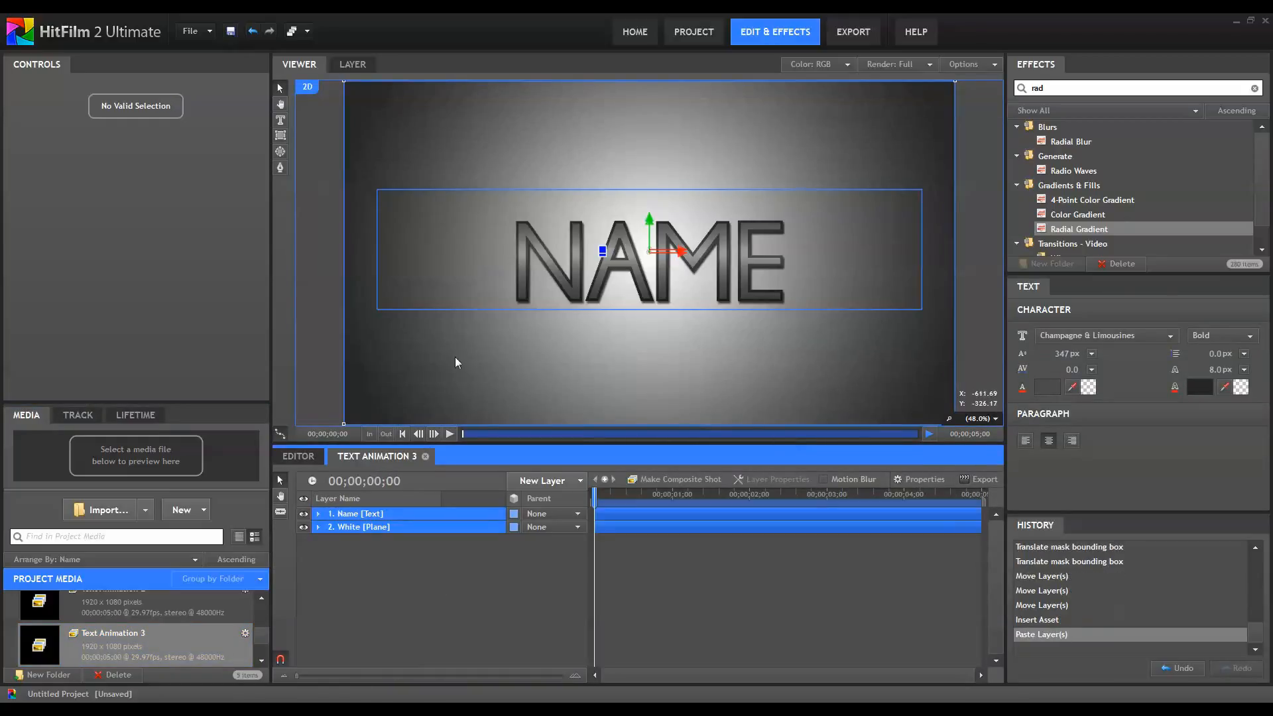
Expand the Name layer in the timeline and reveal its Transform properties, including Anchor Point.
left_click(432, 513)
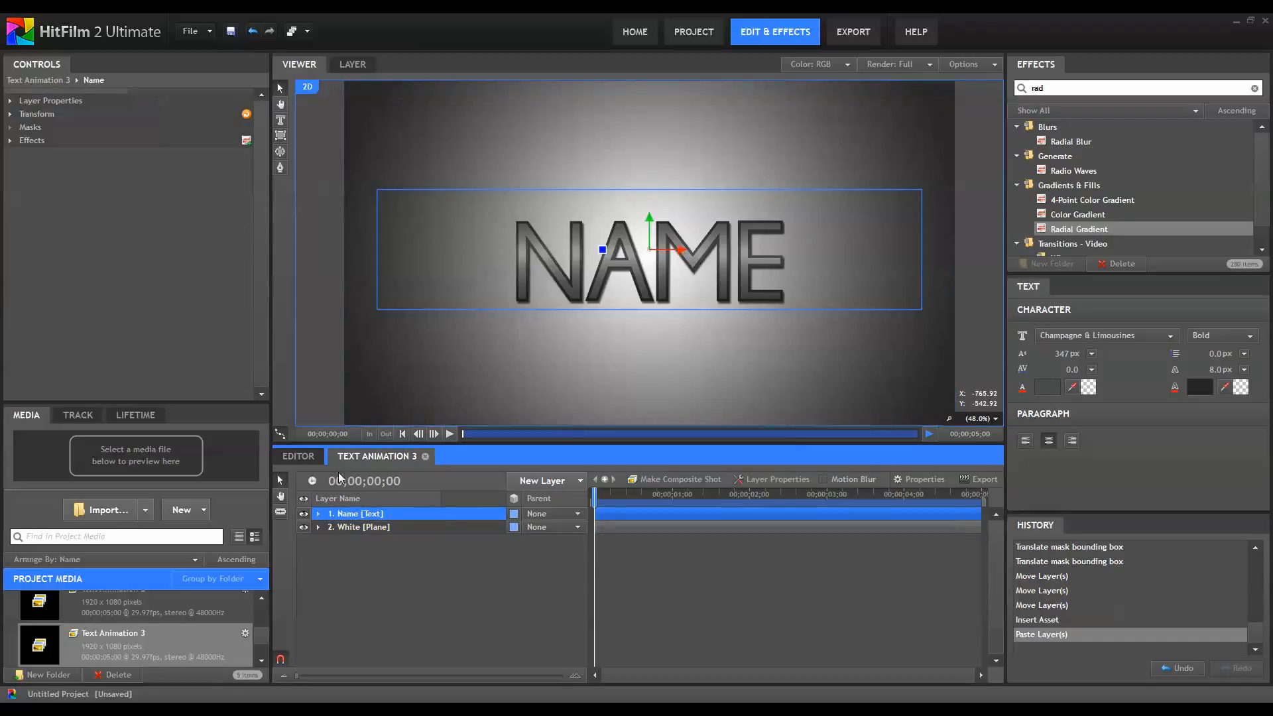
left_click(318, 514)
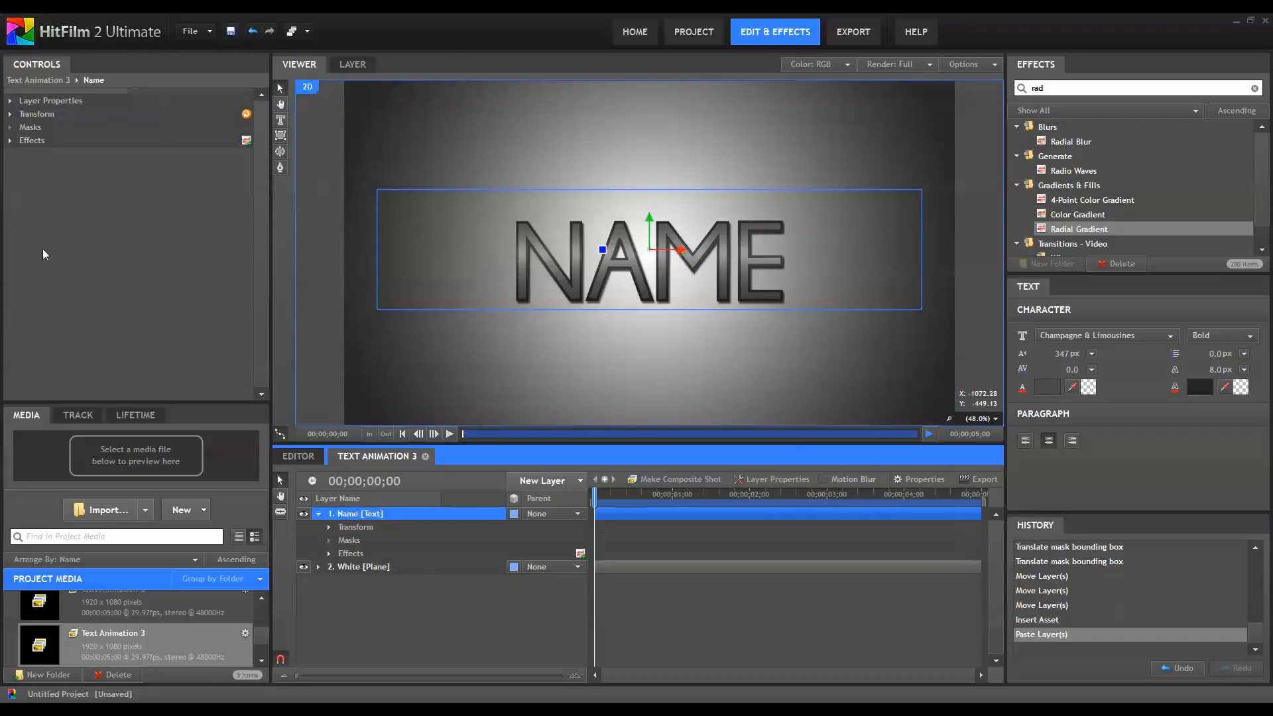
left_click(353, 527)
left_click(9, 114)
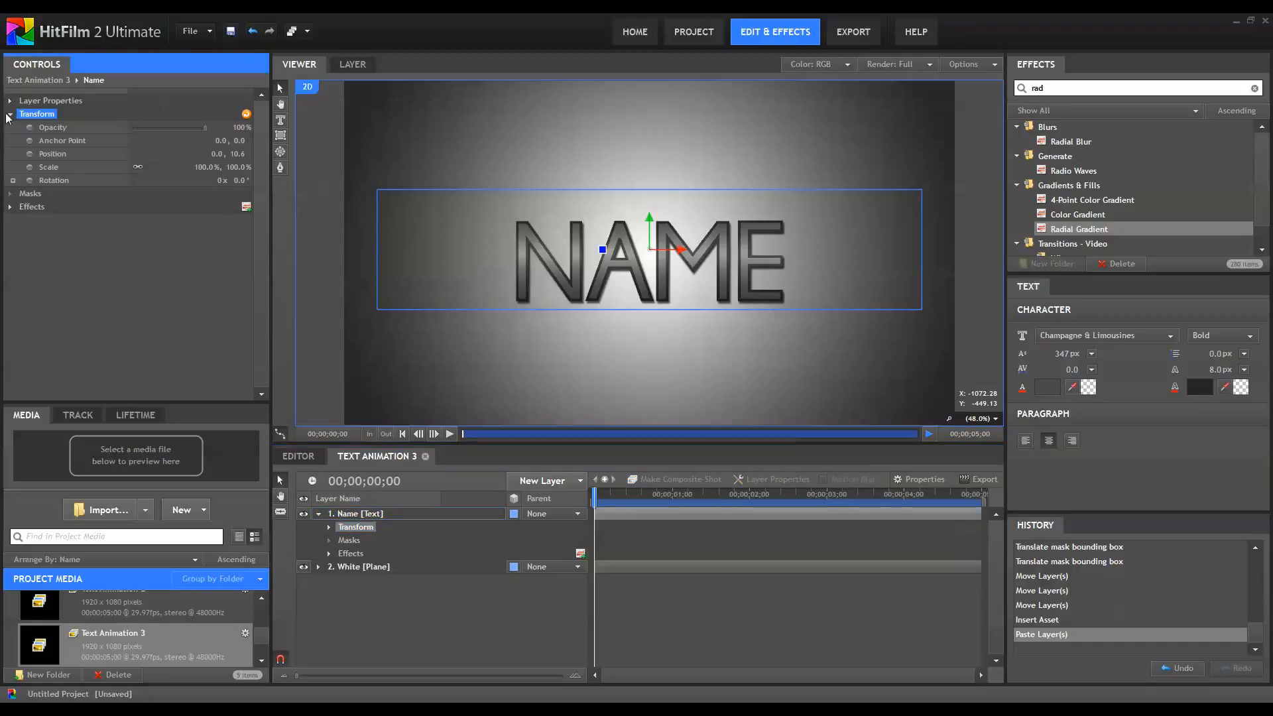
left_click(76, 142)
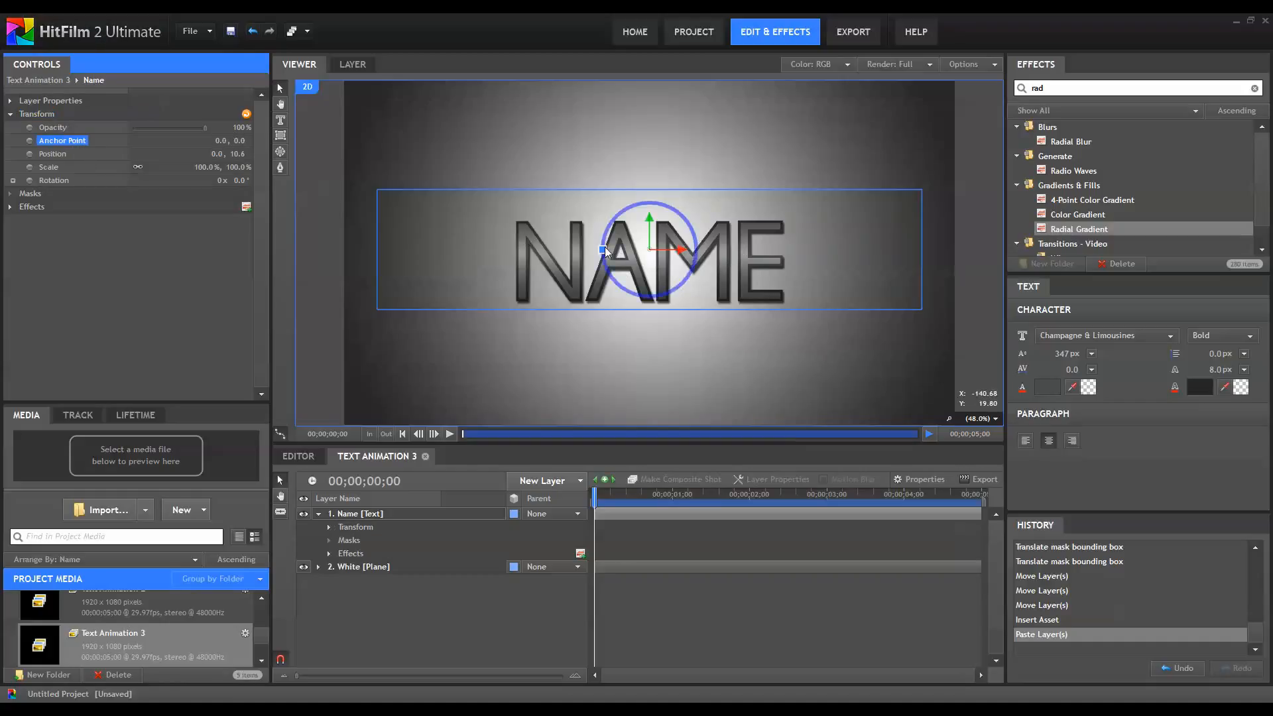
Try rotating the NAME text about its central anchor and scaling it to 152%, undoing each change.
left_click_drag(605, 252, 643, 288)
key("ctrl+z")
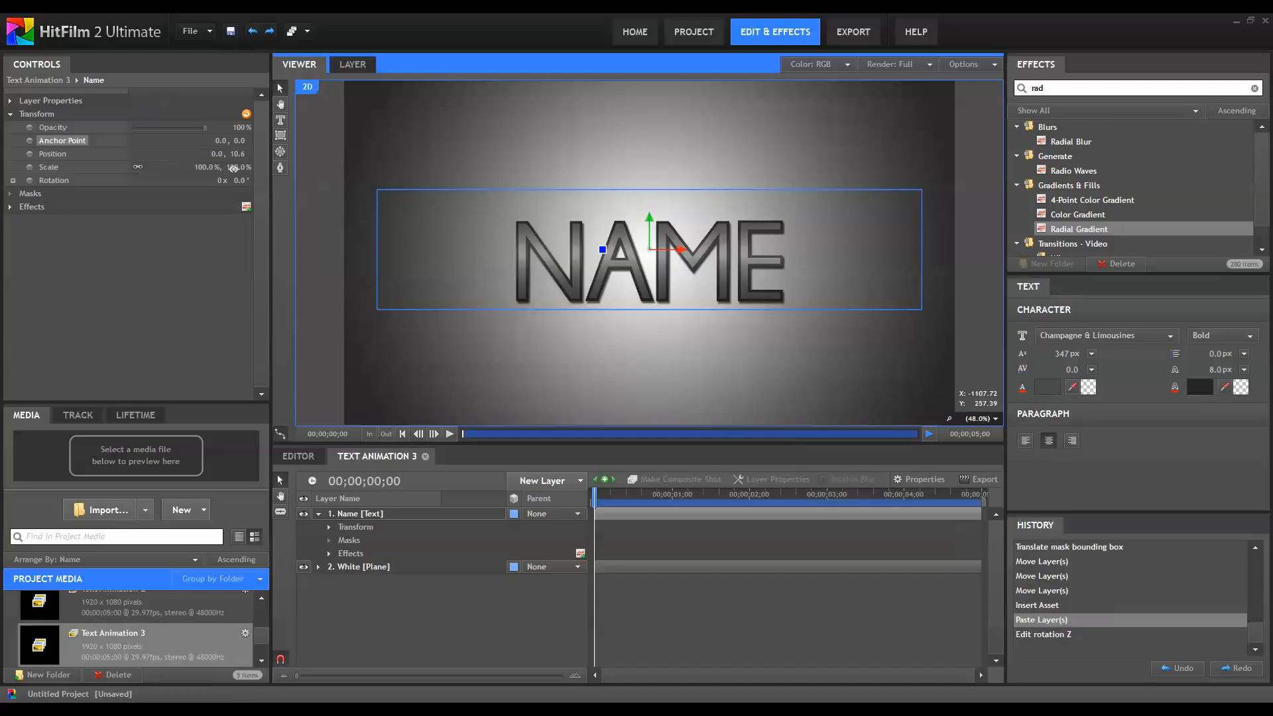
left_click_drag(233, 168, 268, 167)
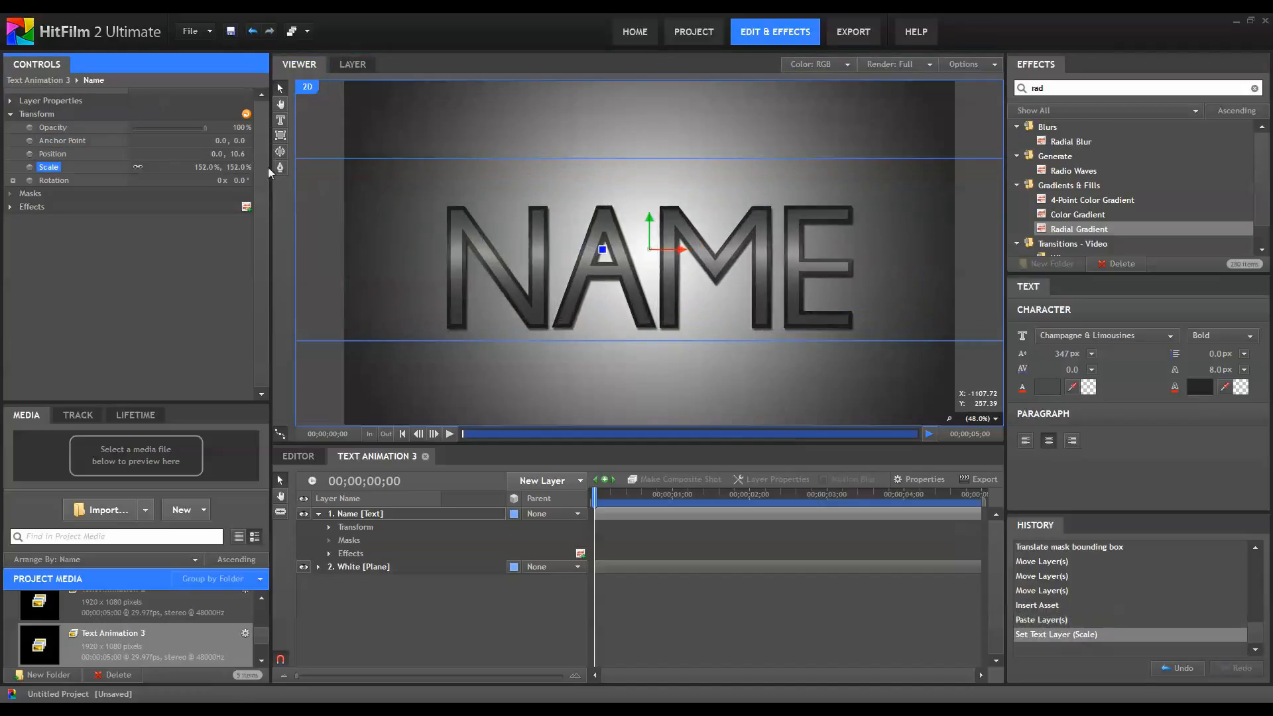
key("ctrl+z")
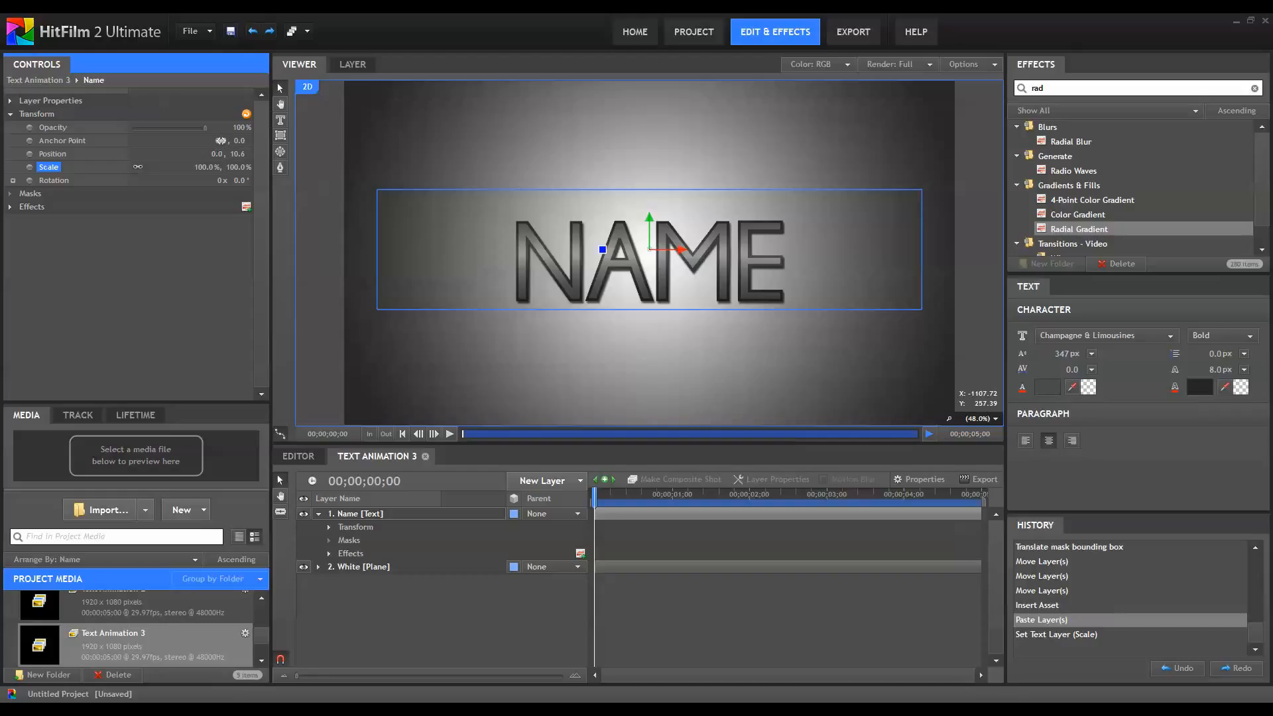
Set the Name layer's anchor point Y to 91.0 so it sits at the top edge of the letters.
left_click_drag(220, 140, 279, 153)
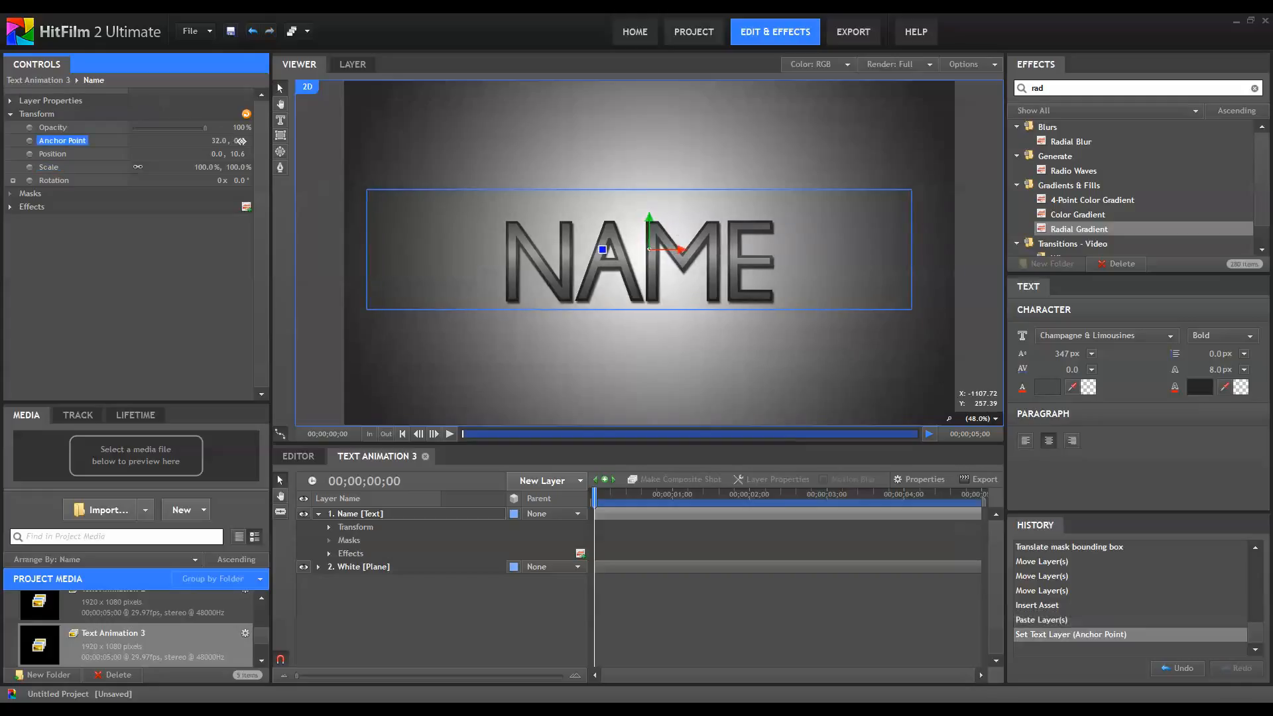
key("ctrl+z")
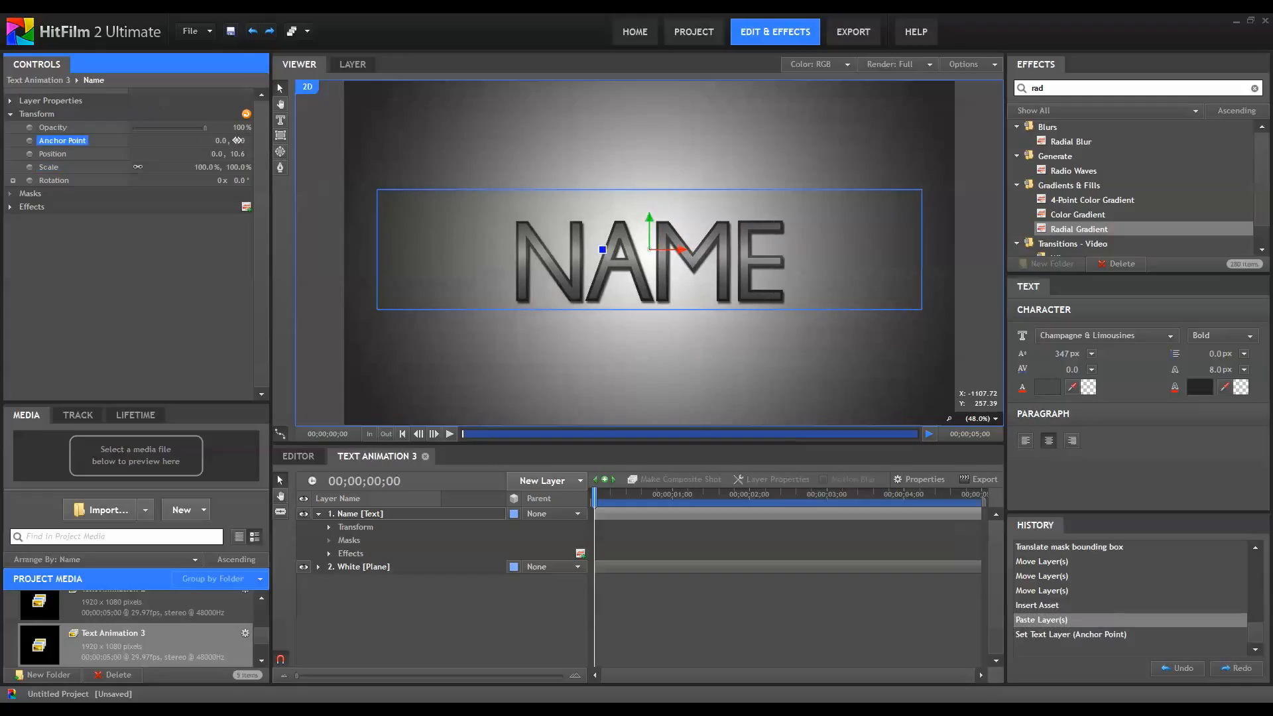
left_click_drag(238, 140, 313, 153)
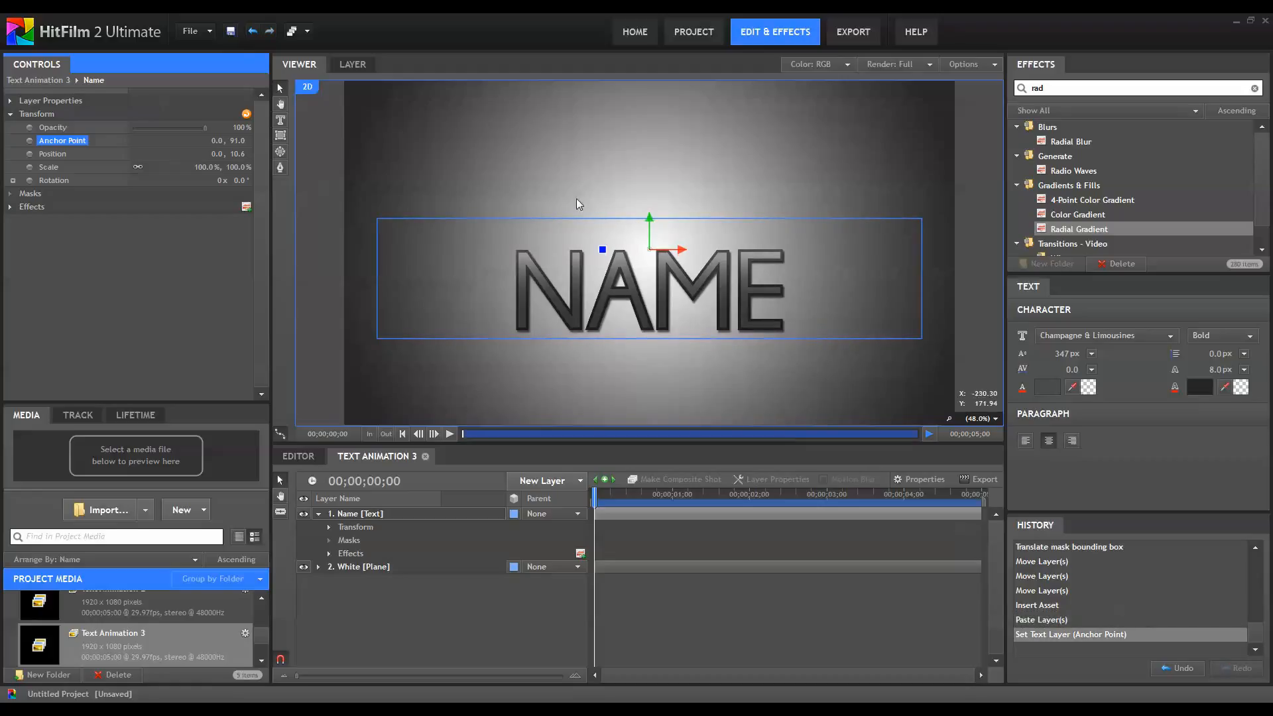
scroll(675, 260, "up", 3)
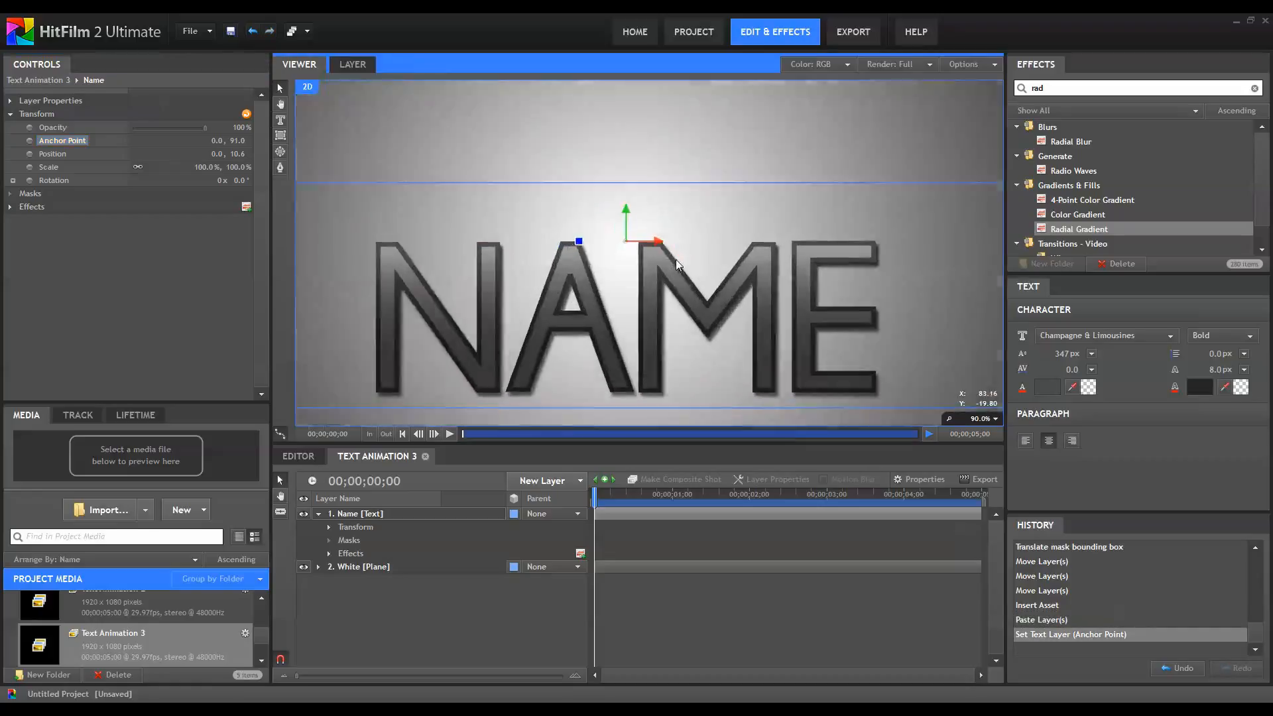
scroll(644, 247, "down", 2)
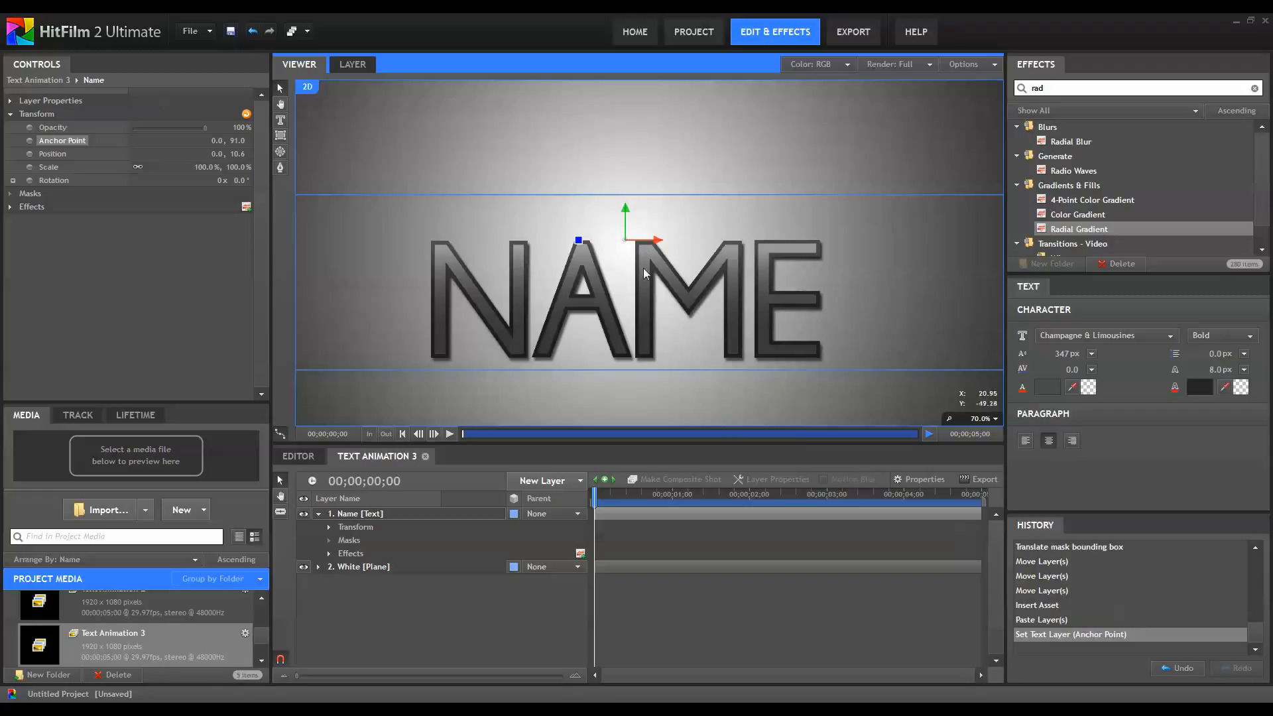
scroll(585, 256, "down", 1)
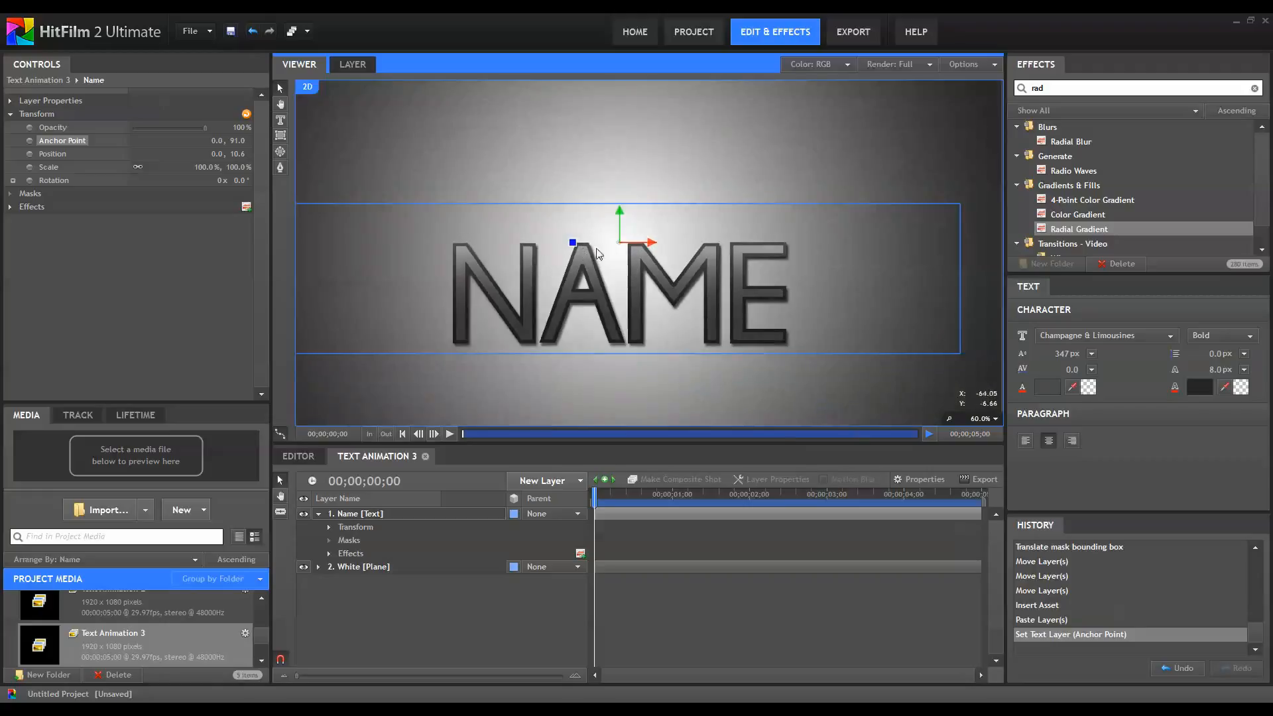
Recenter the NAME text with a Y position of 80.6, and try a rotation about its top anchor point before undoing it.
left_click(66, 154)
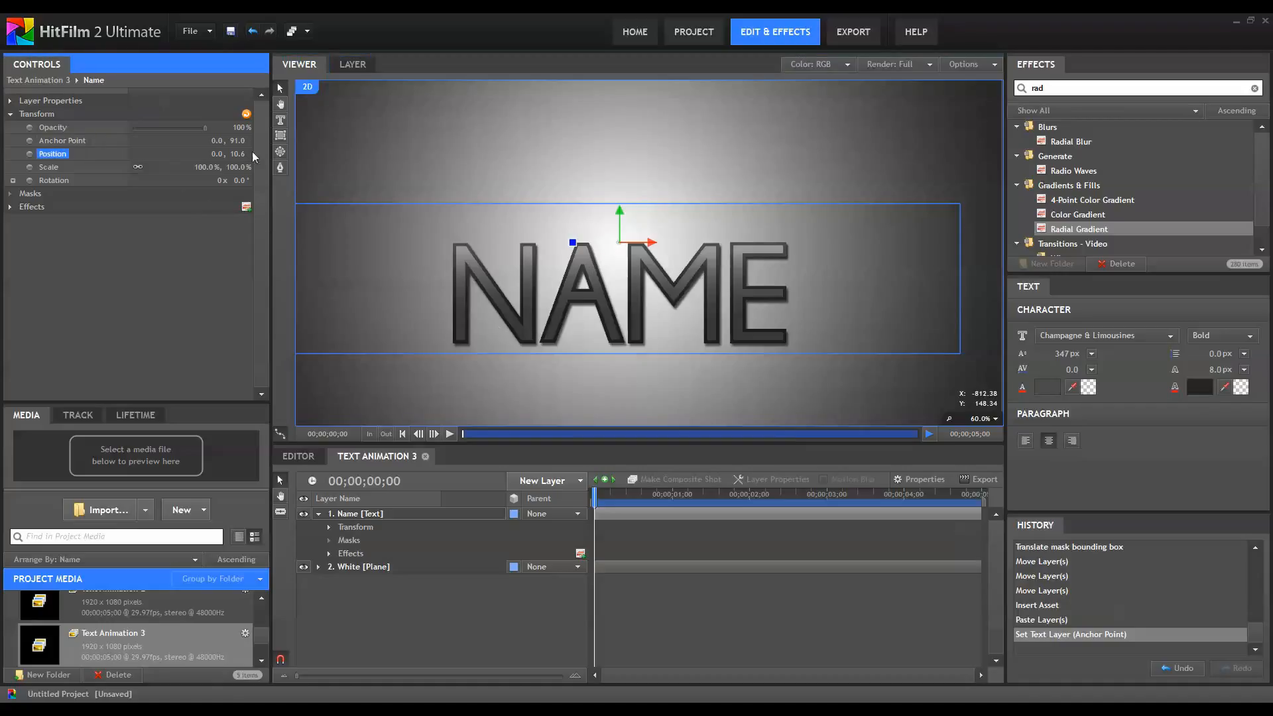
left_click_drag(234, 153, 264, 164)
scroll(789, 209, "down", 3)
scroll(723, 251, "up", 2)
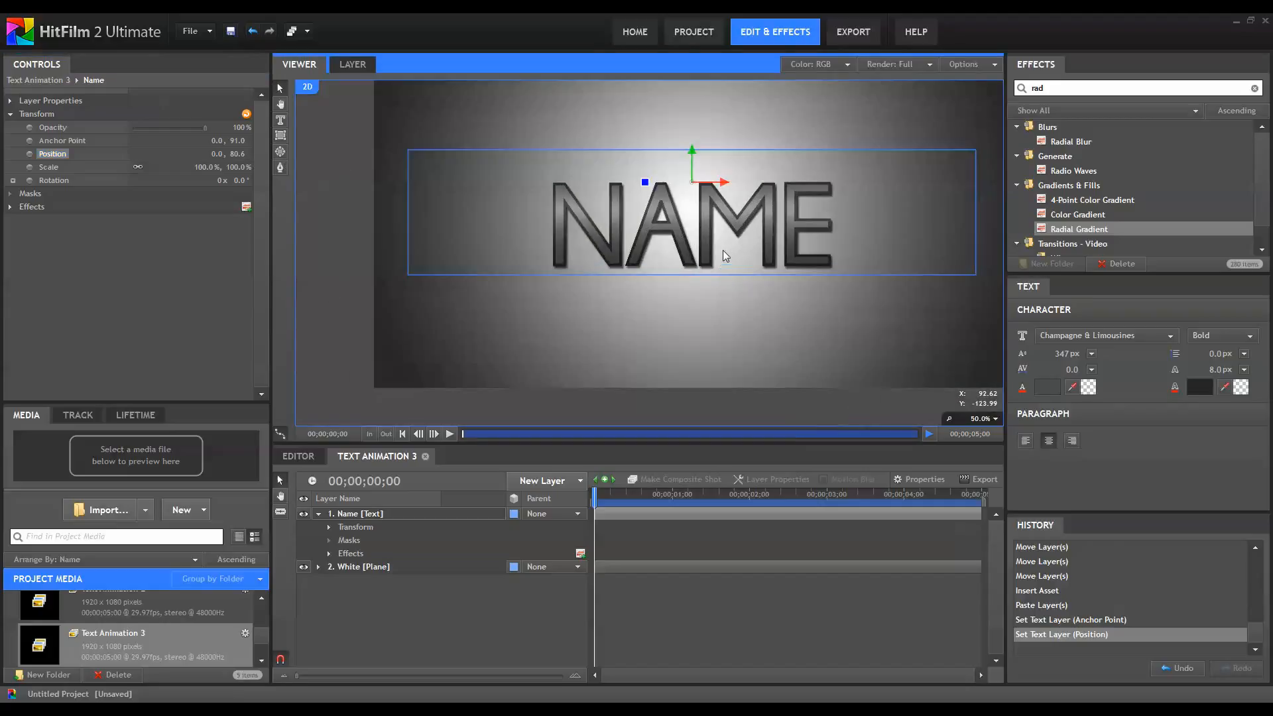
left_click_drag(743, 241, 706, 259)
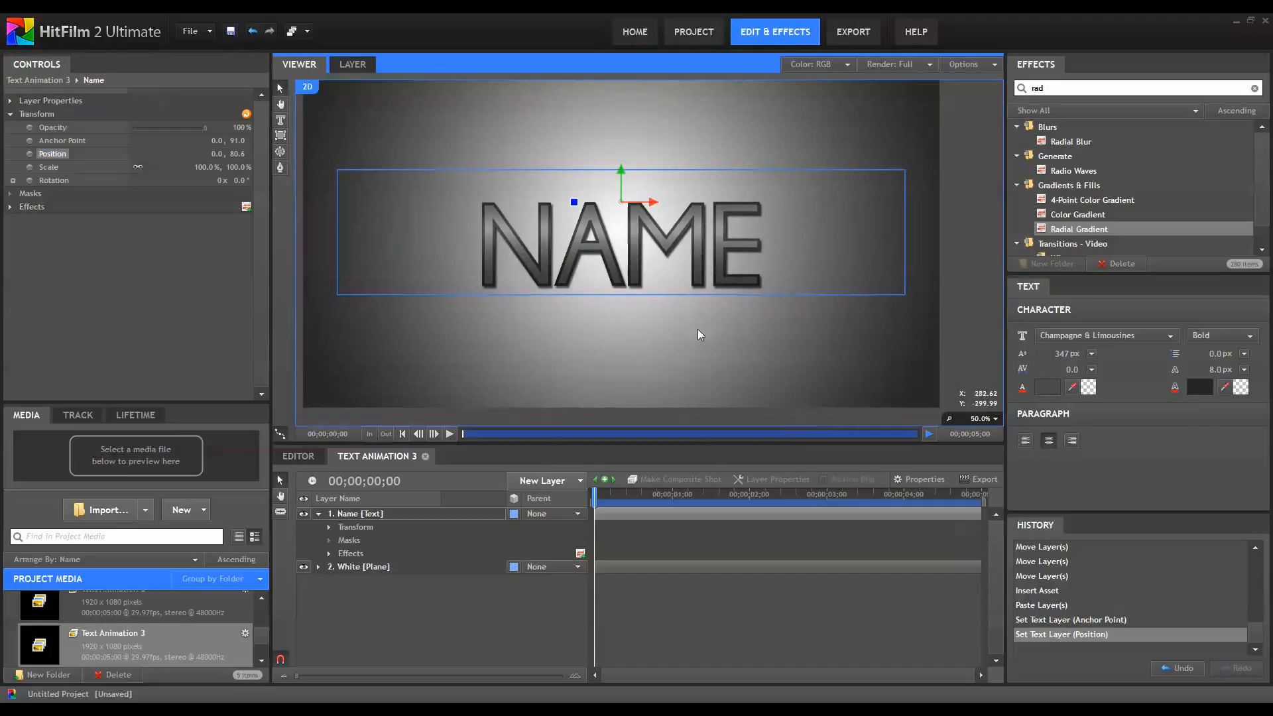
left_click_drag(576, 205, 594, 226)
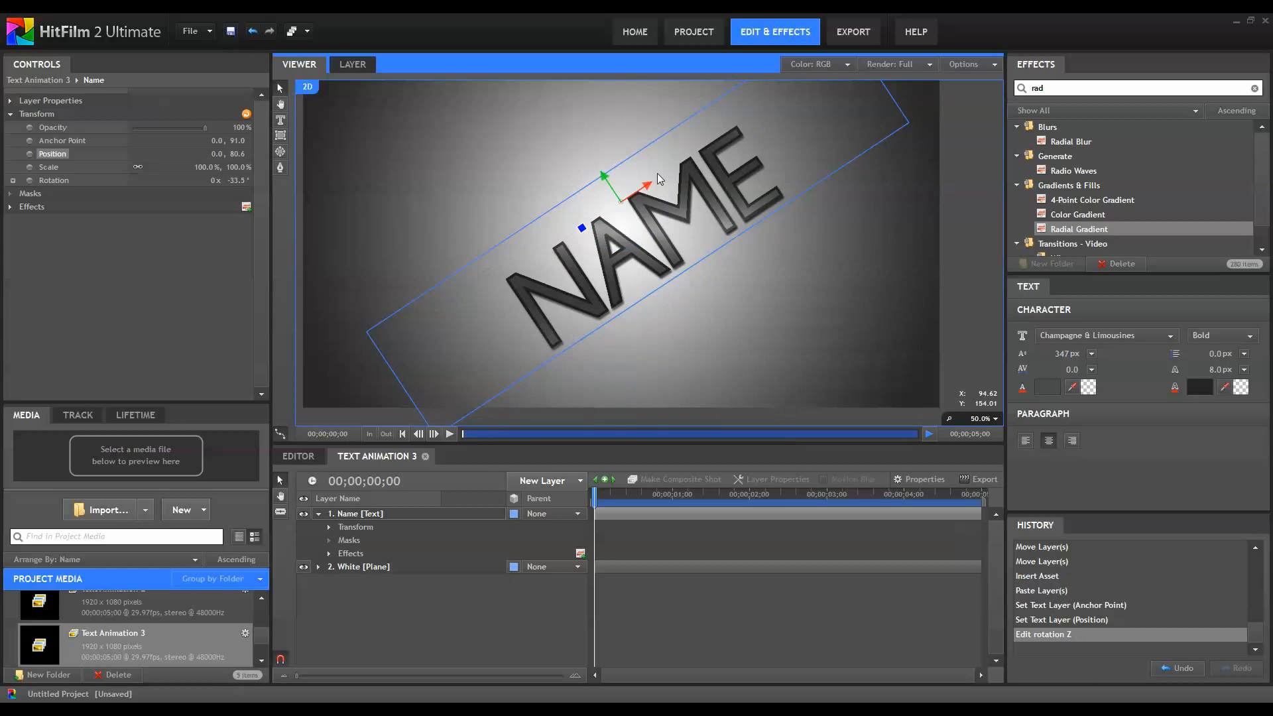
key("ctrl+z")
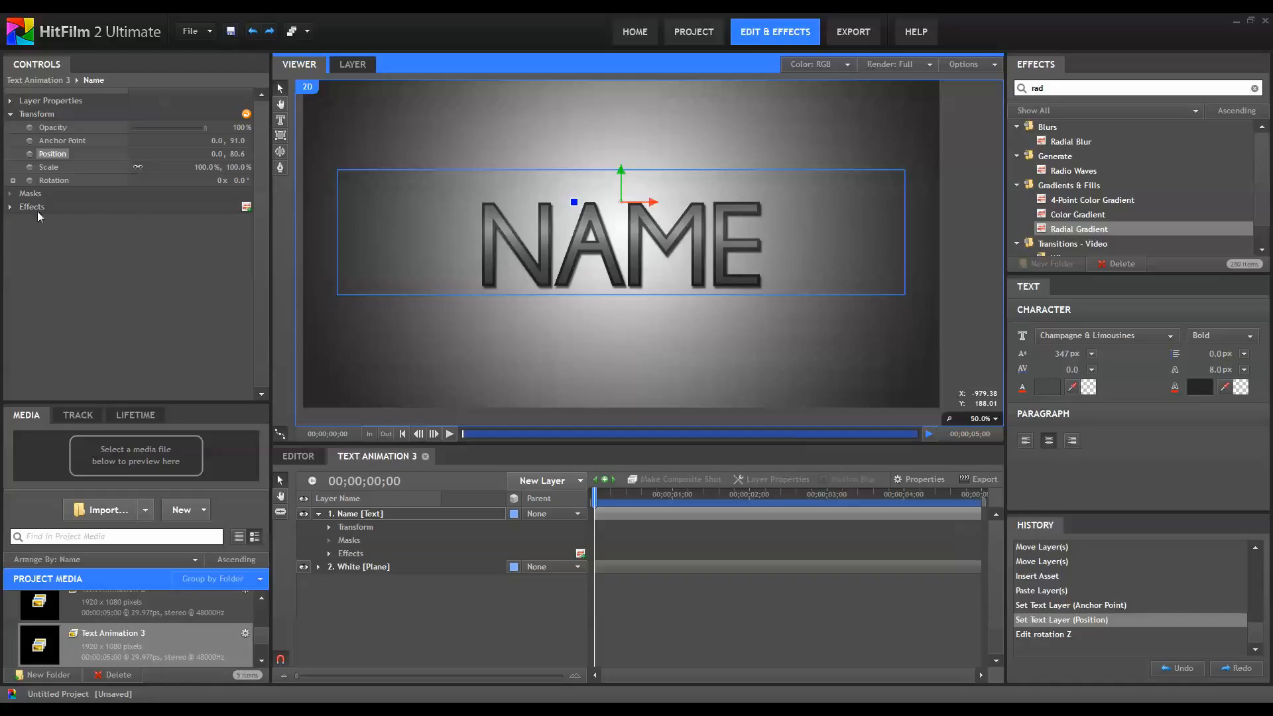
Convert the Name layer to a 3D plane with a new camera, and try an X rotation of -13° before undoing it.
left_click(414, 514)
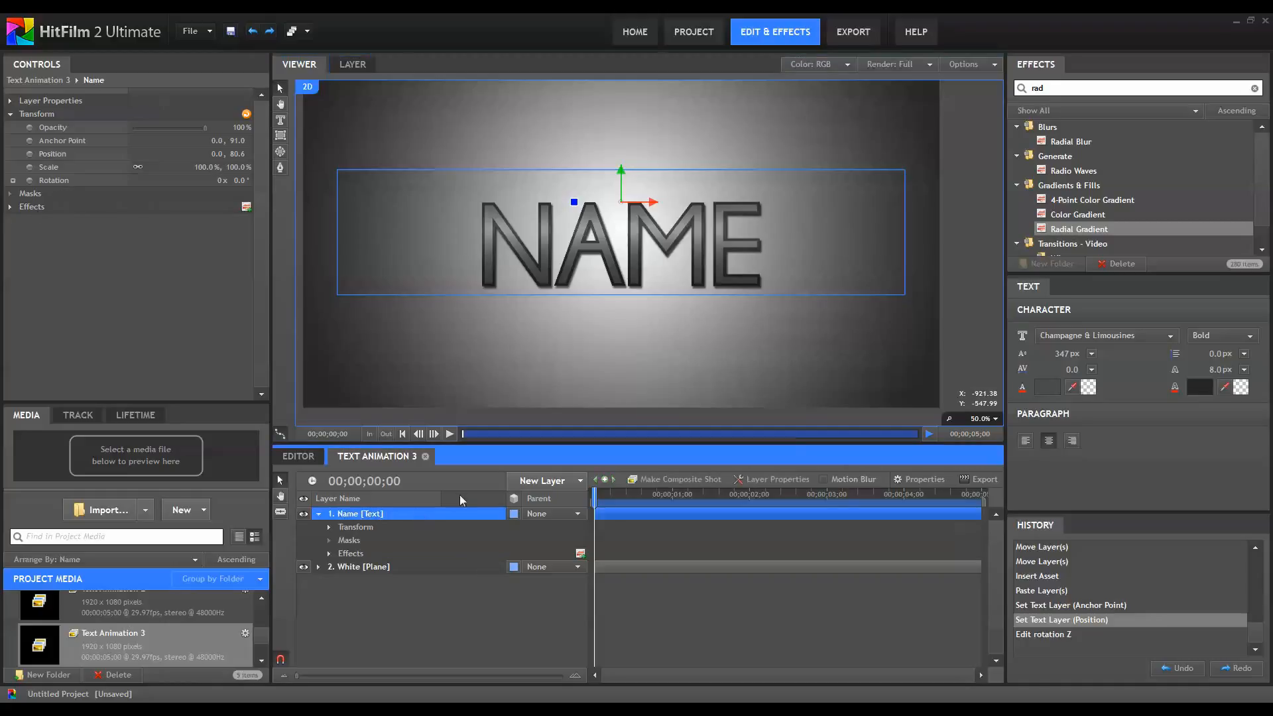
left_click(514, 515)
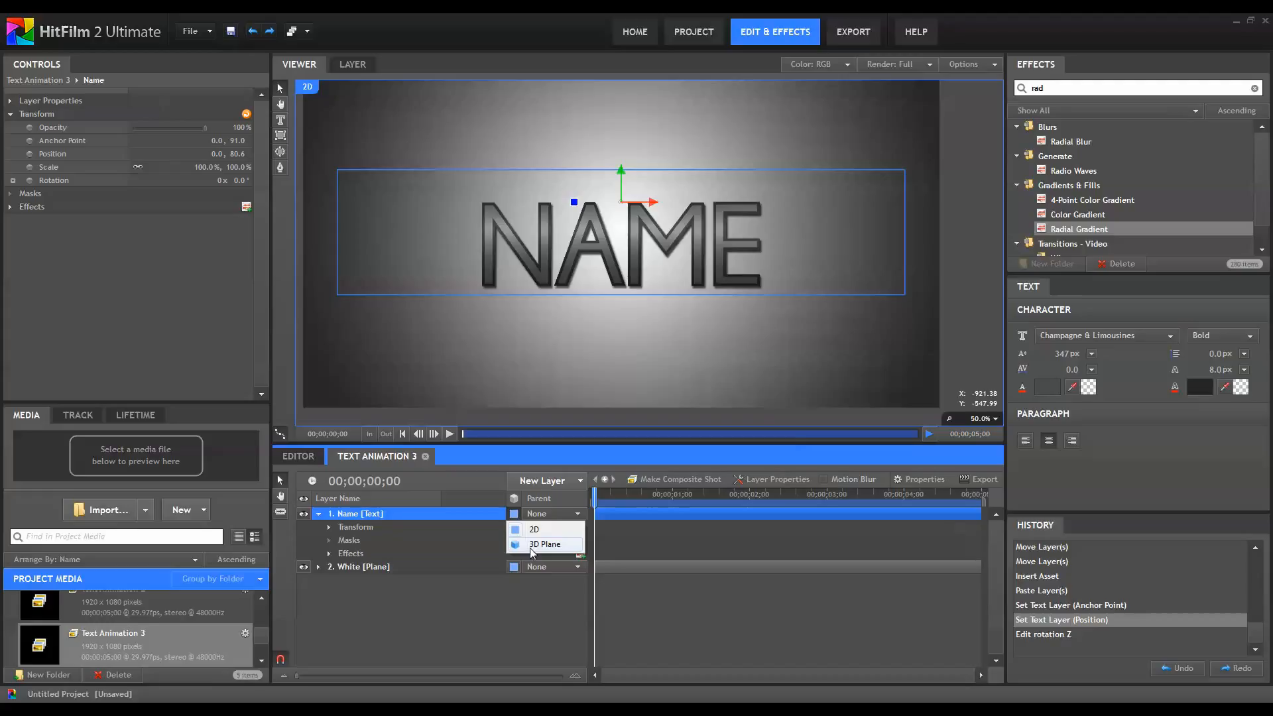
left_click(530, 544)
left_click(676, 393)
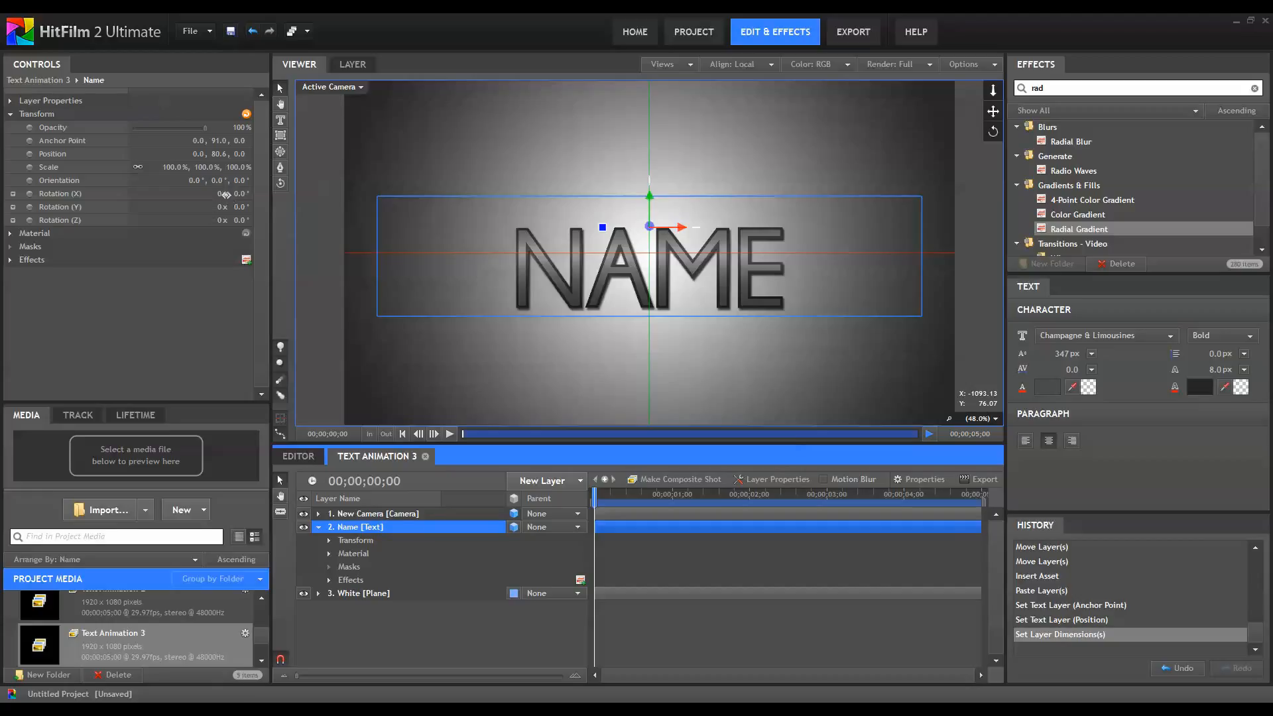
mouse_move(245, 192)
left_mouse_down()
mouse_move(216, 206)
mouse_move(265, 198)
mouse_move(245, 198)
left_mouse_up()
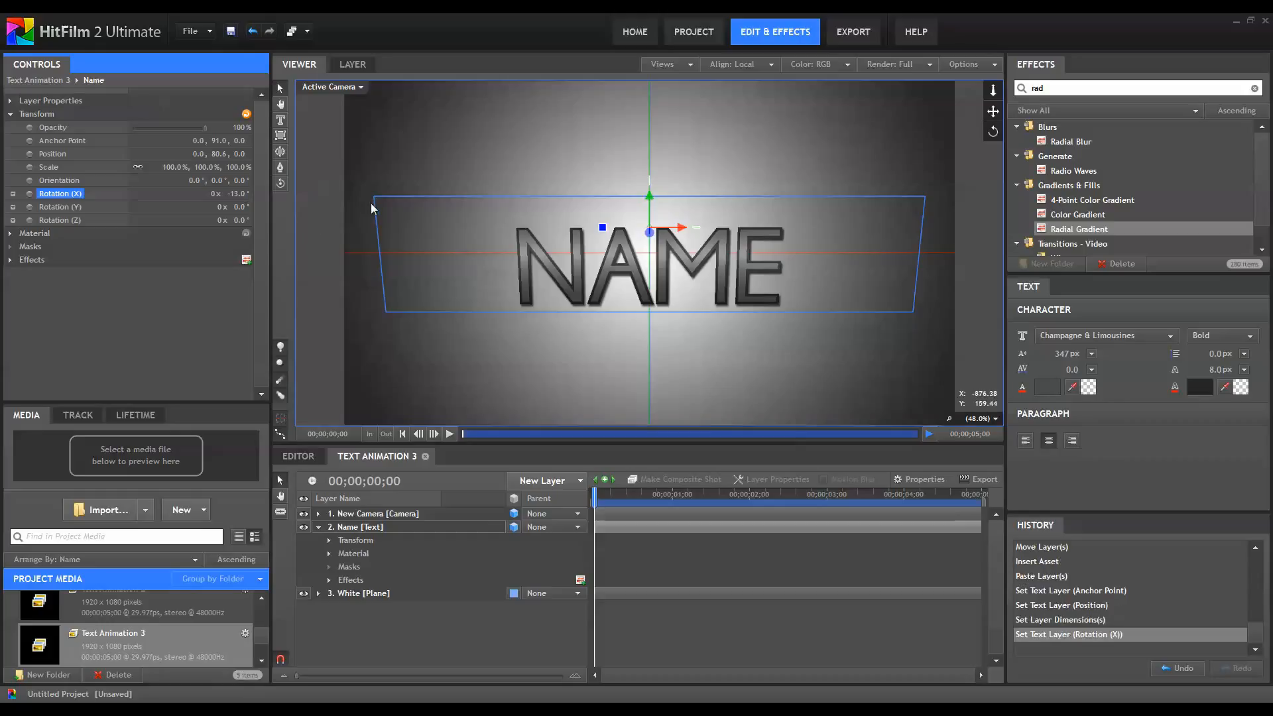
key("ctrl+z")
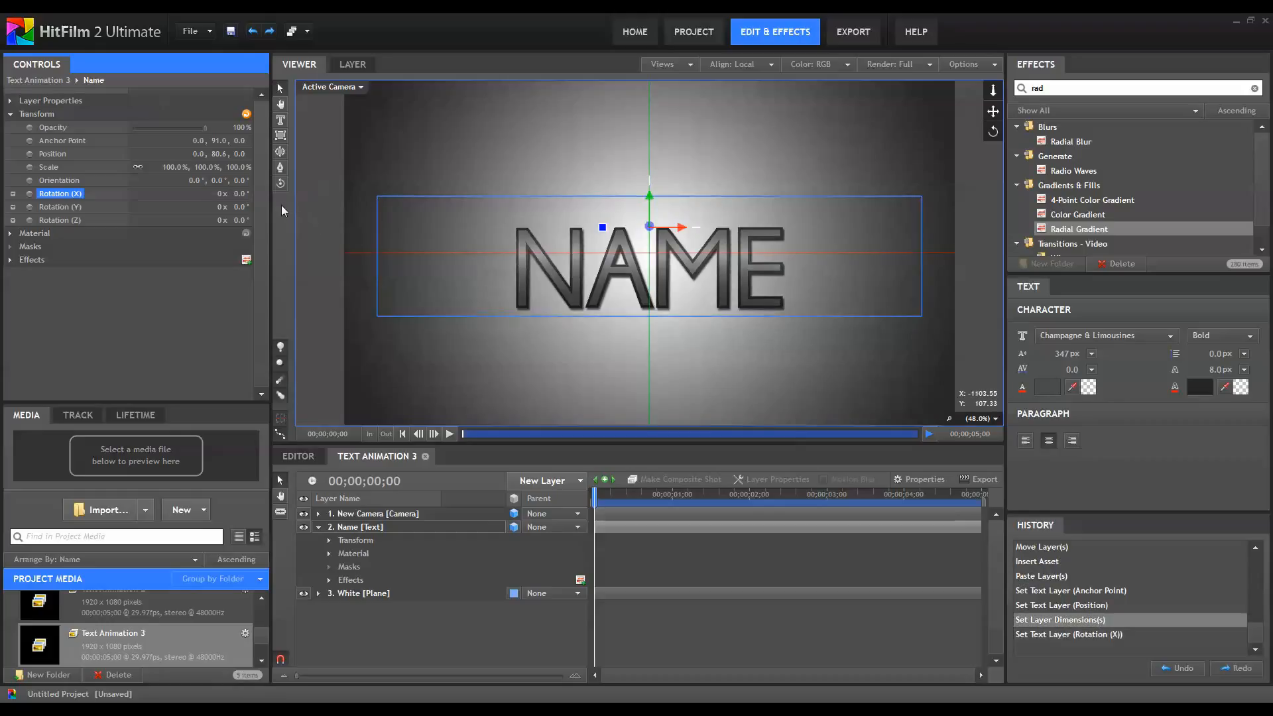
Enable Rotation (X) keyframing for the Name layer at the timeline start and add a second keyframe at 00;00;01;15.
left_click(328, 538)
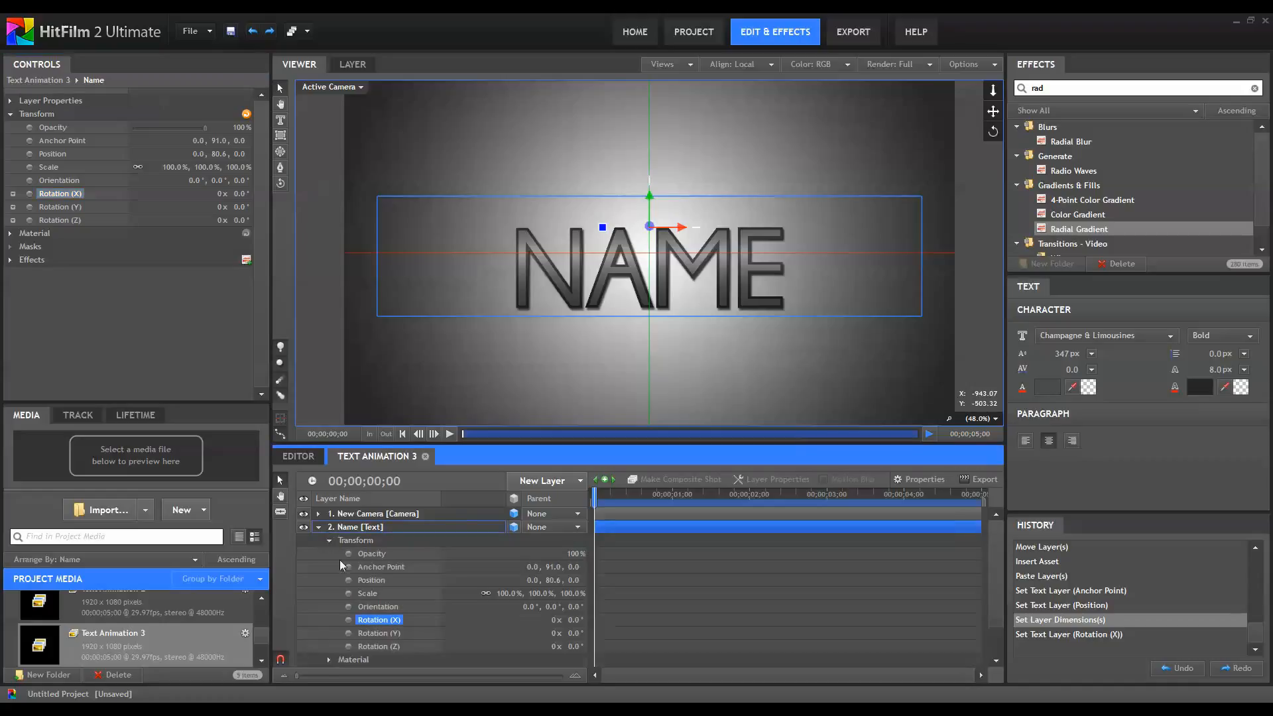
left_click(350, 619)
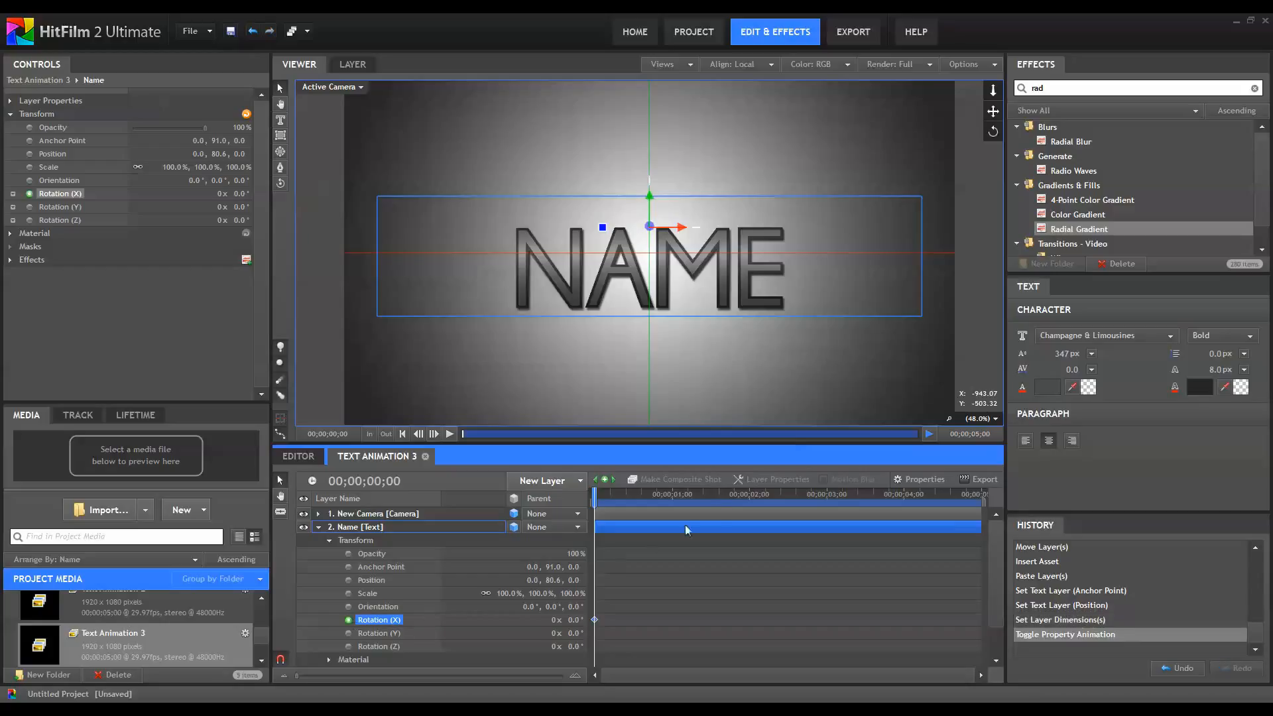
left_click(714, 497)
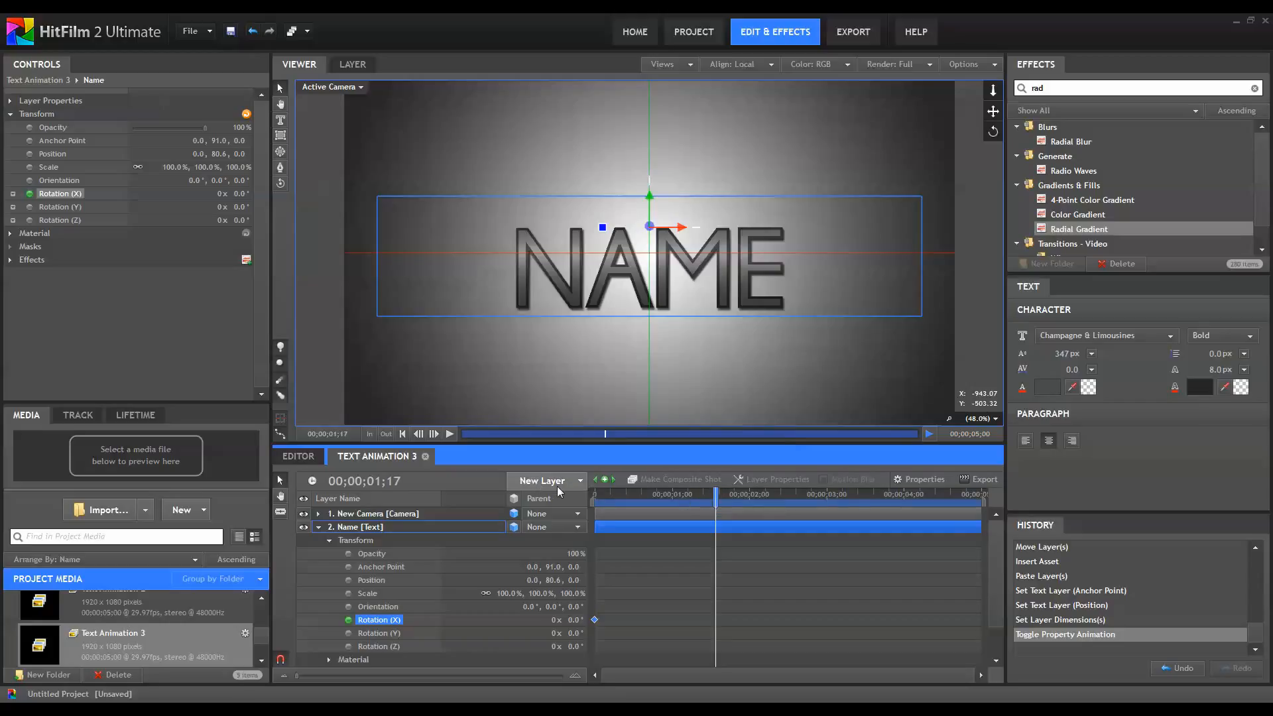
key("Left")
key("Left")
left_click(603, 479)
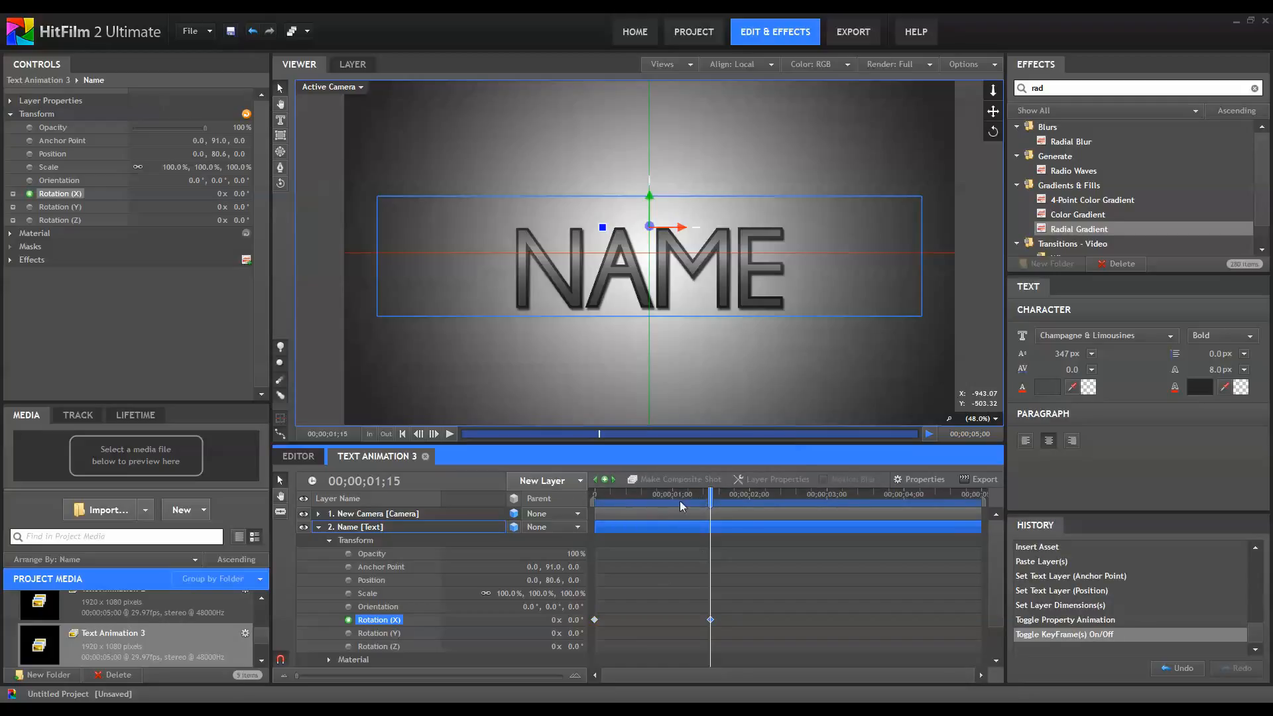
At the timeline start, set the Name layer's Rotation (X) keyframe to -92.0° so the text lies edge-on.
left_click_drag(708, 499, 583, 500)
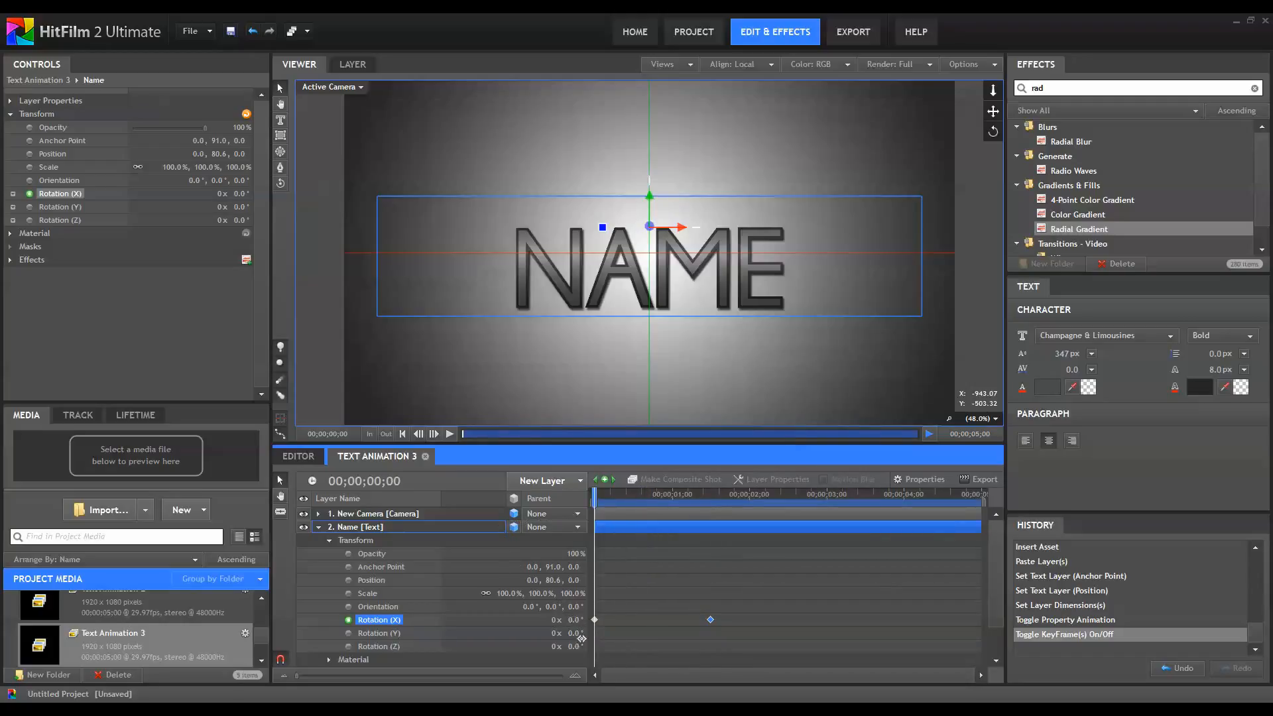
left_click_drag(571, 619, 524, 633)
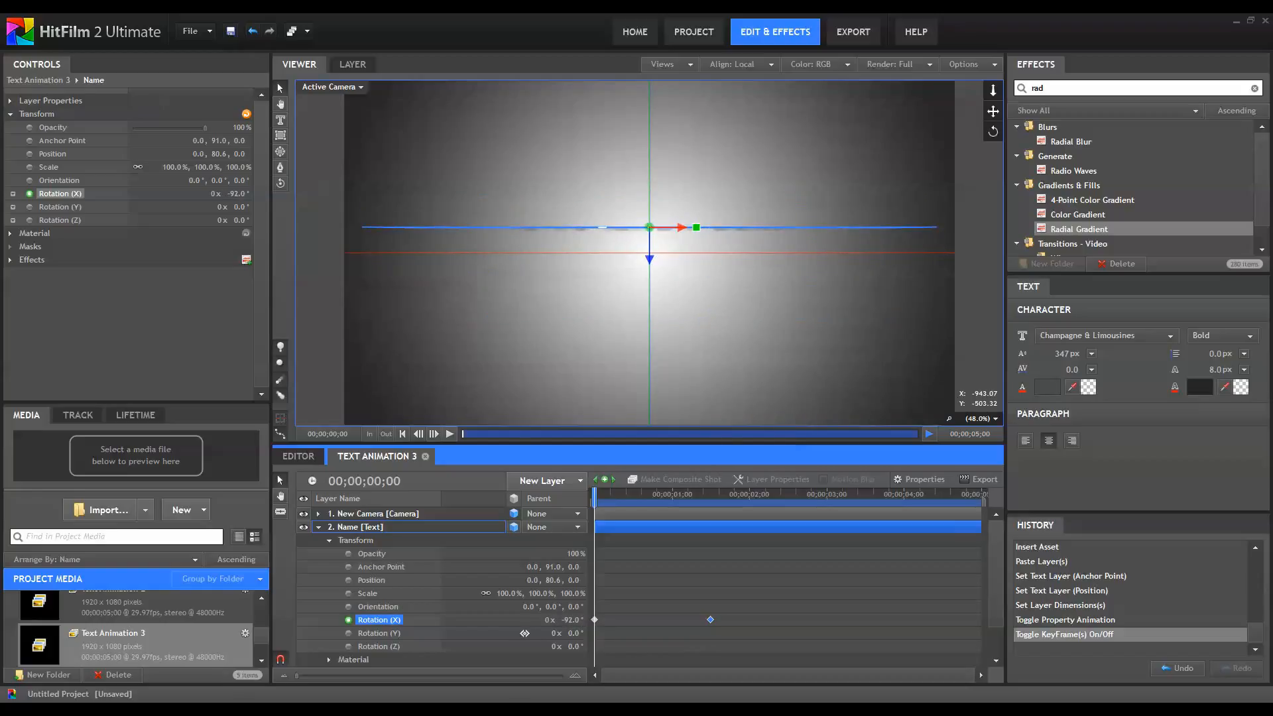
left_click_drag(525, 633, 524, 633)
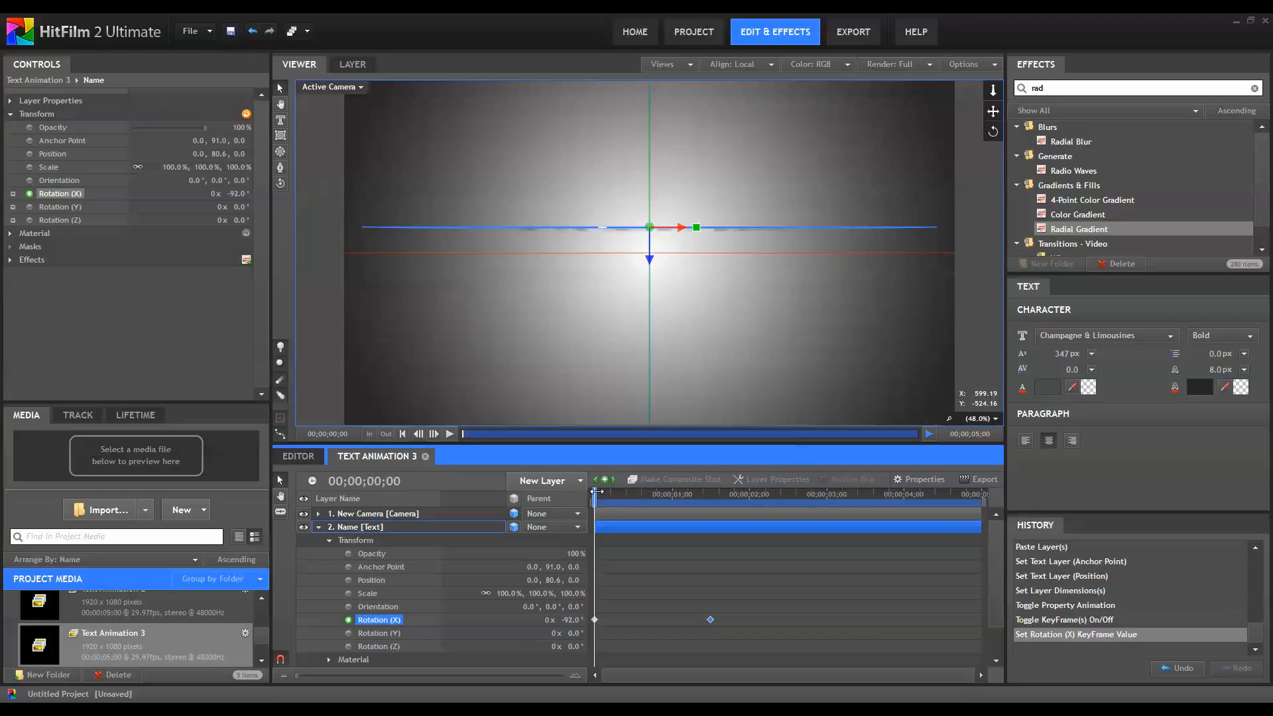
Insert Rotation (X) keyframes on the Name layer of 79.5° at 00;00;00;12 and -67.4° at 00;00;00;24.
left_click_drag(596, 491, 627, 501)
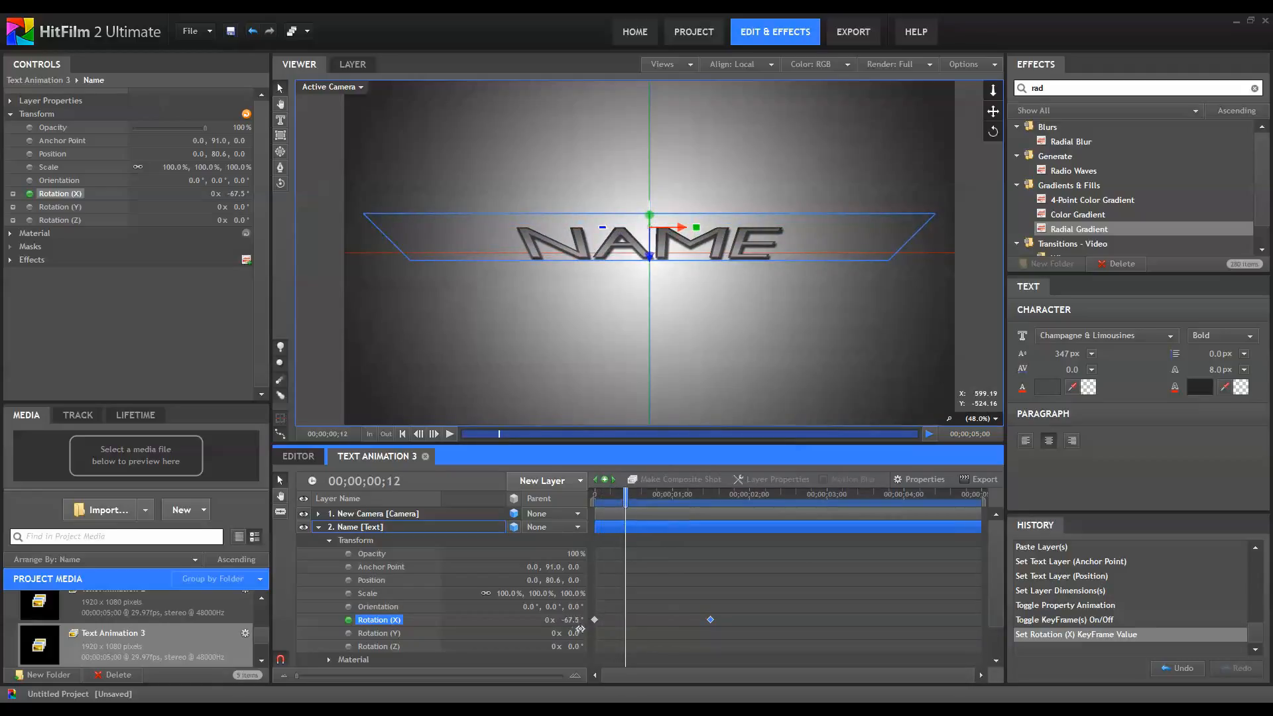
left_click_drag(570, 617, 642, 607)
left_click_drag(625, 498, 658, 501)
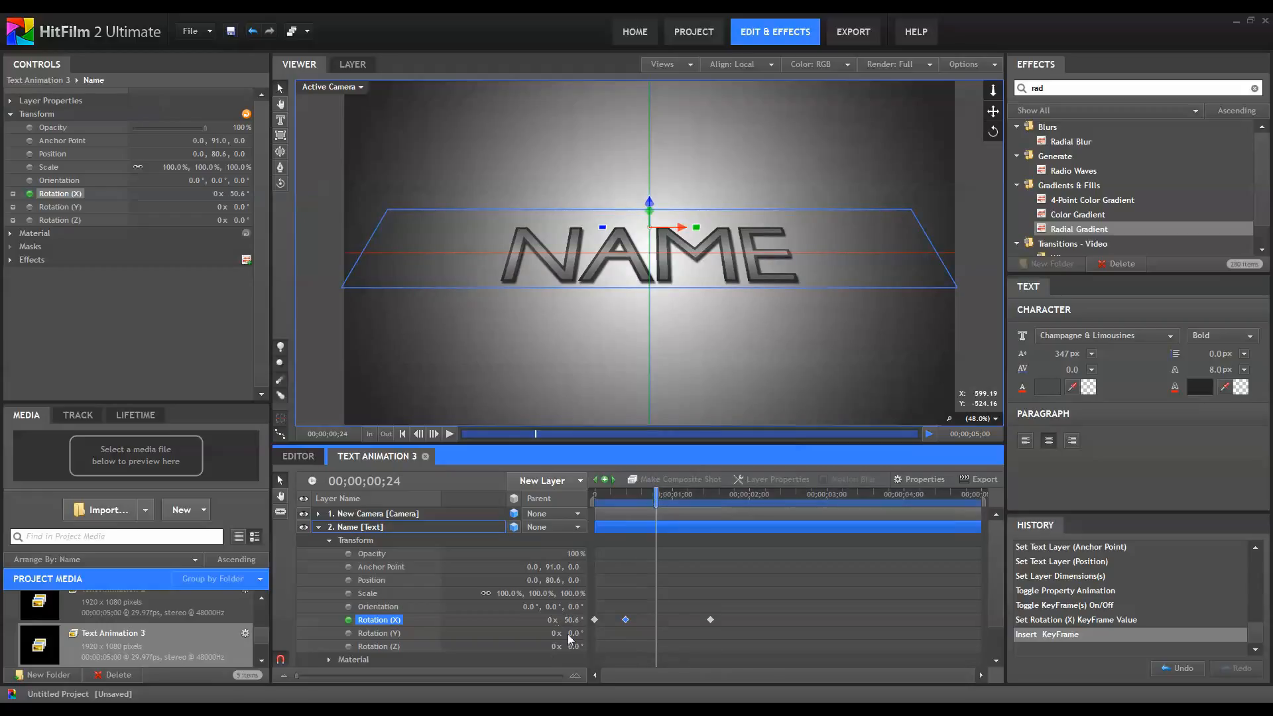
left_click_drag(584, 621, 496, 628)
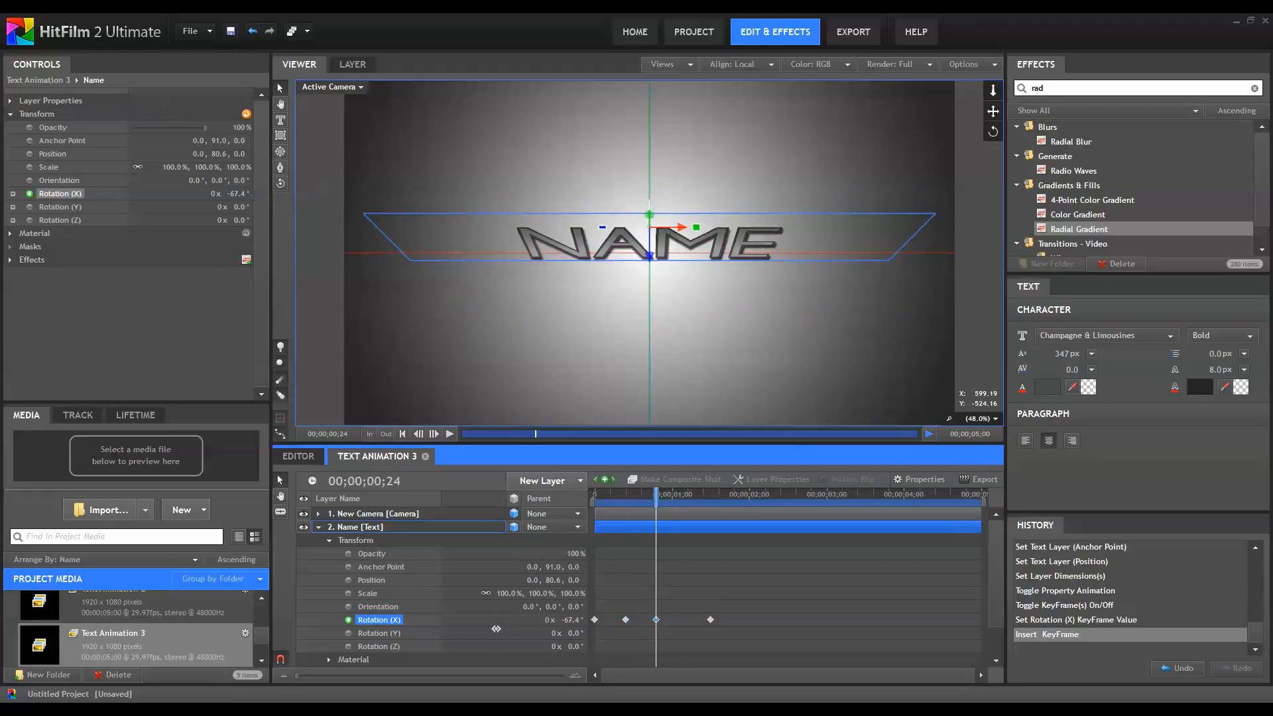
Add smaller swing keyframes to the Name layer's Rotation (X): 34.3° at 00;00;01;02 and -19.8° at 00;00;01;10.
left_click_drag(656, 495, 677, 497)
left_click_drag(571, 620, 610, 613)
left_click_drag(676, 497, 698, 504)
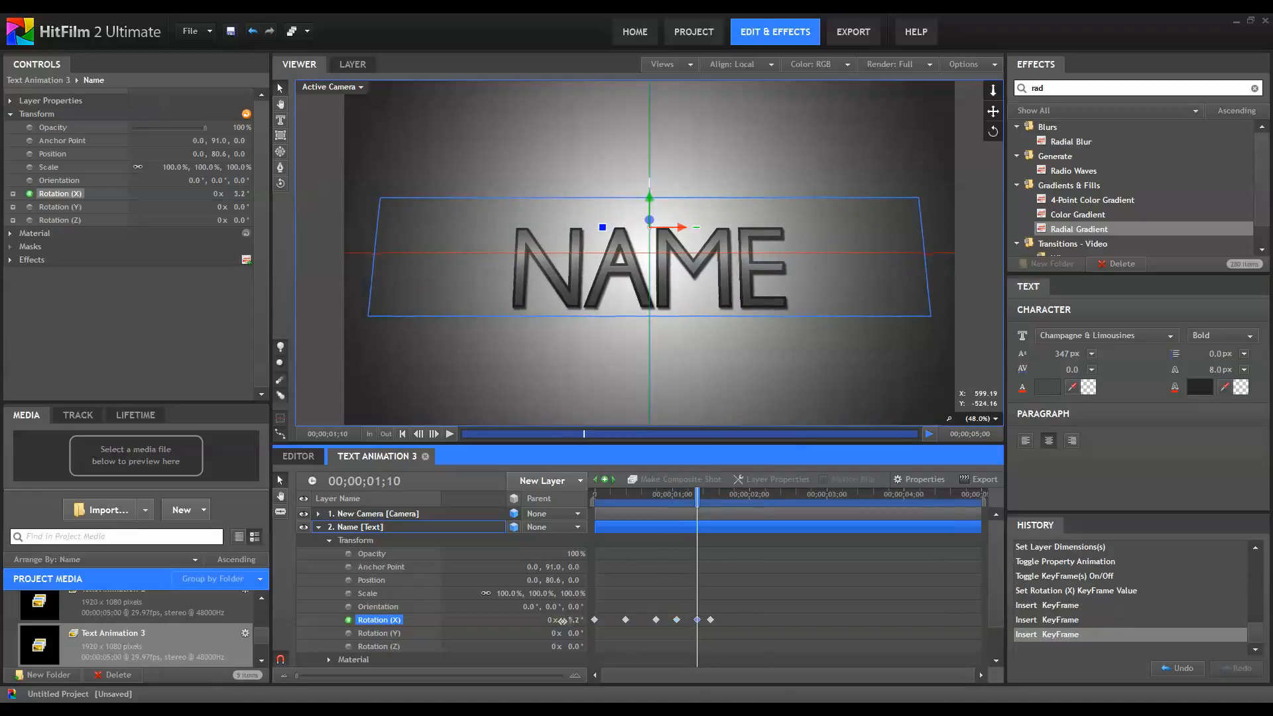
mouse_move(572, 619)
left_mouse_down()
mouse_move(543, 619)
mouse_move(572, 619)
left_mouse_up()
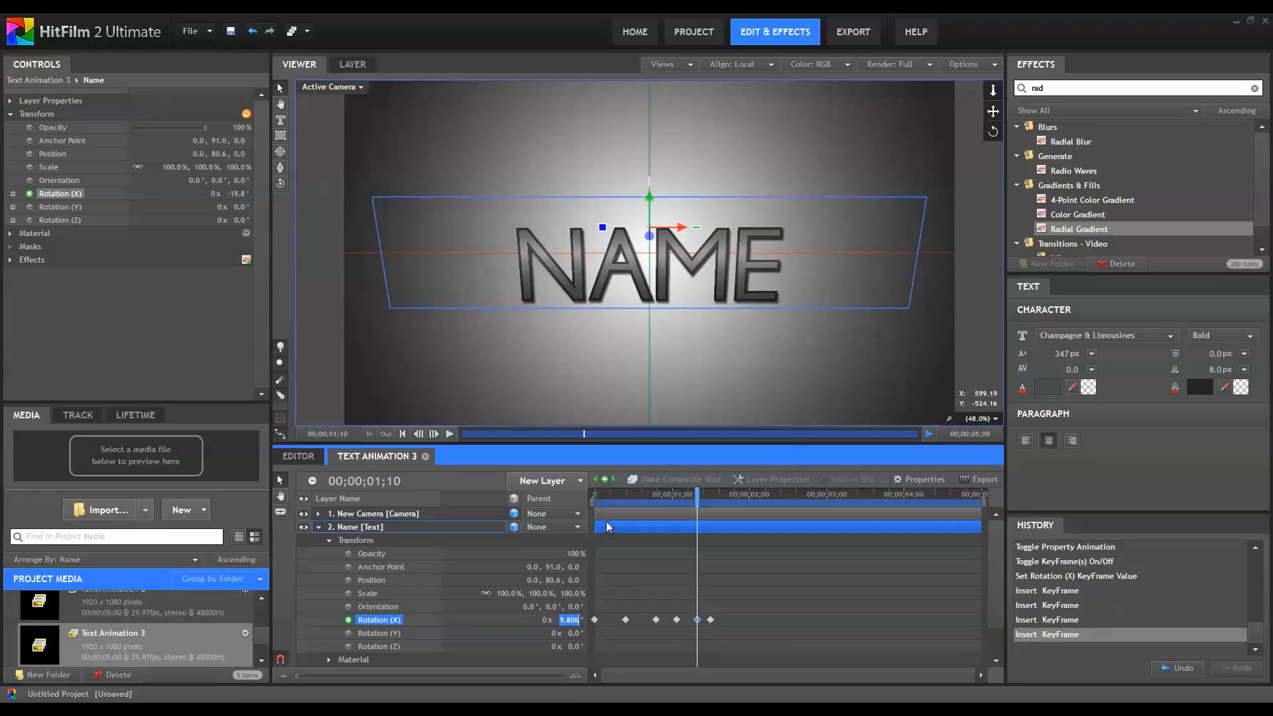
Play and scrub the swinging text animation from the timeline start to check the motion.
left_click_drag(600, 494, 539, 502)
left_click(676, 565)
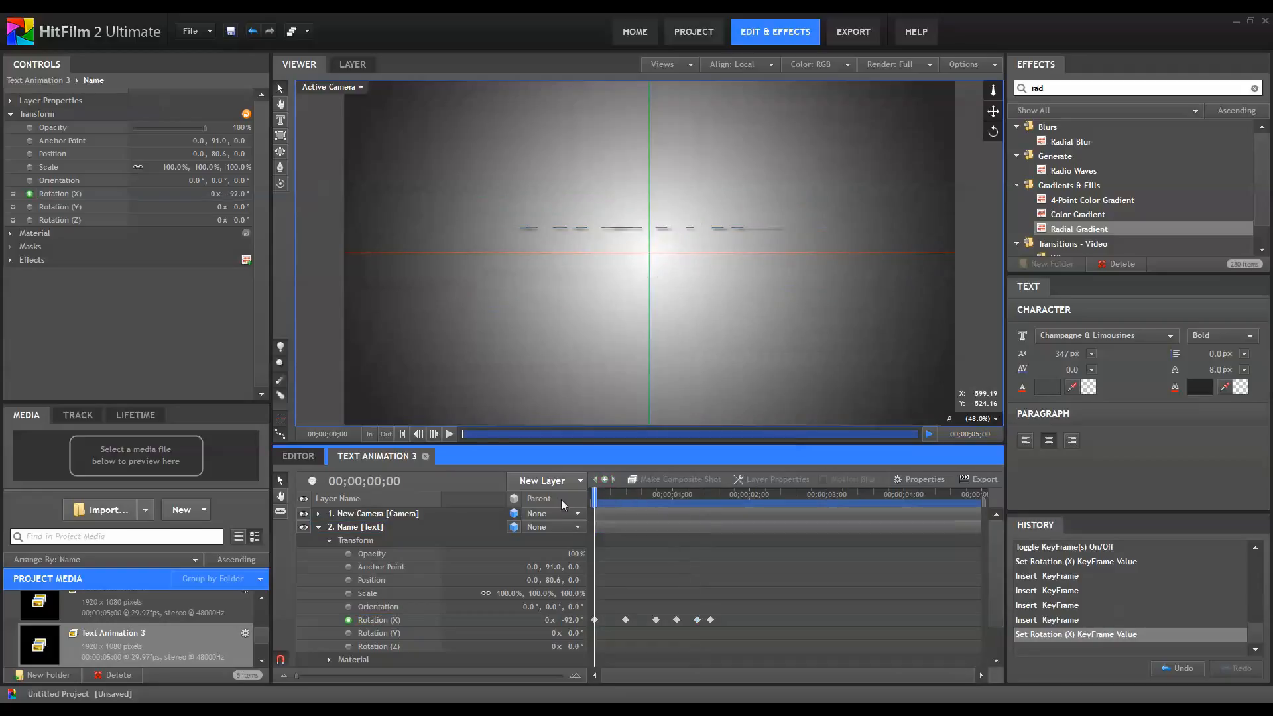
left_click(448, 434)
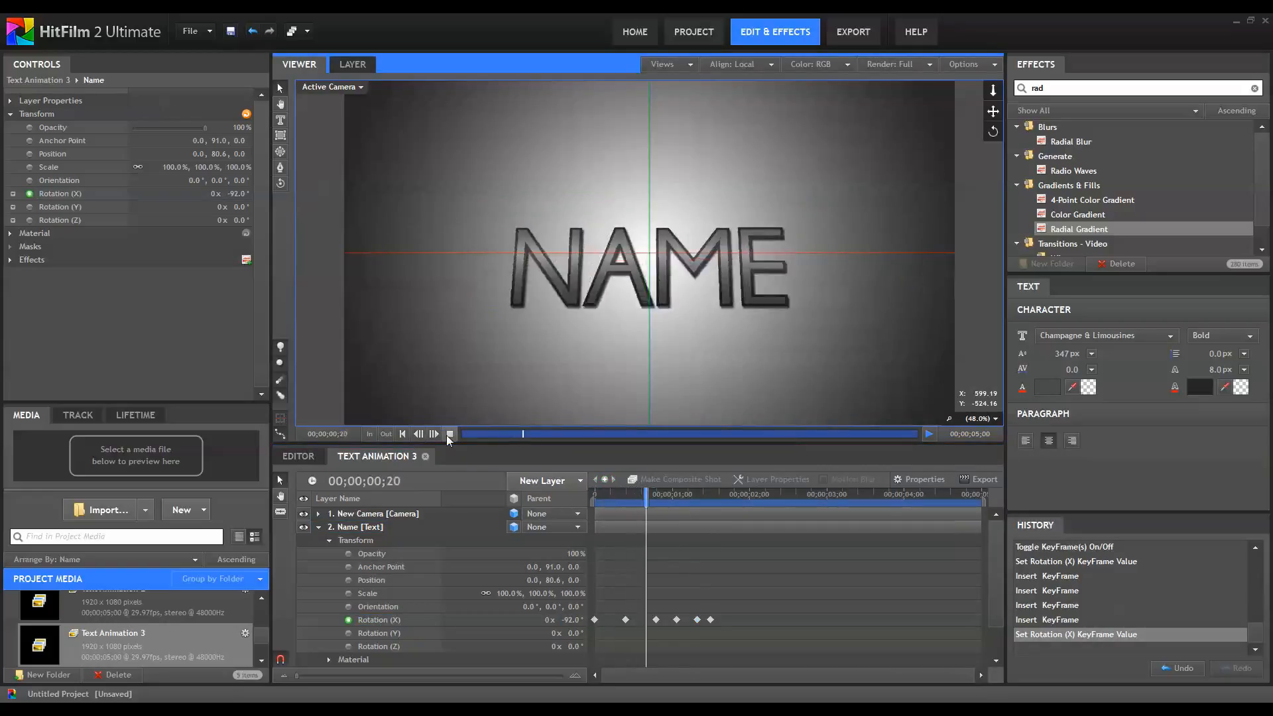
left_click(448, 434)
left_click_drag(603, 497, 580, 483)
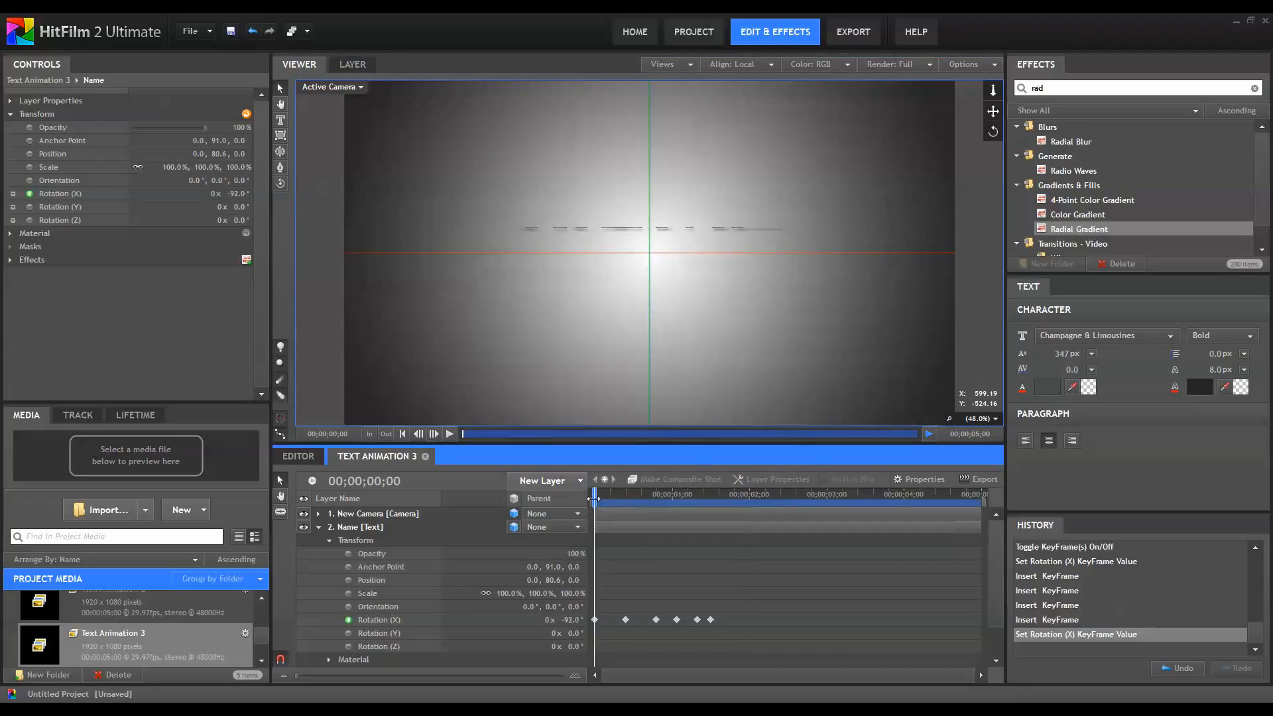
left_click(445, 436)
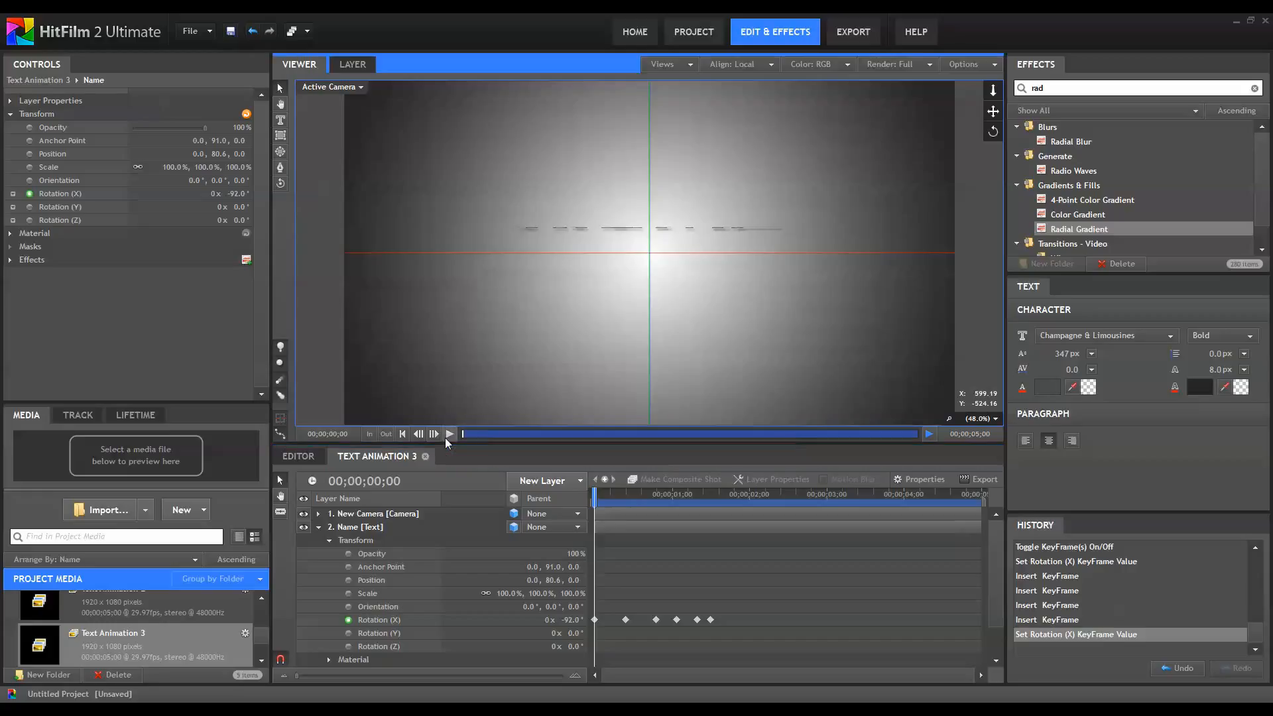
left_click(448, 435)
left_click_drag(603, 494, 710, 506)
Review the text's X rotation at each keyframe in turn, from the timeline start to 00;00;01;15.
left_click(596, 494)
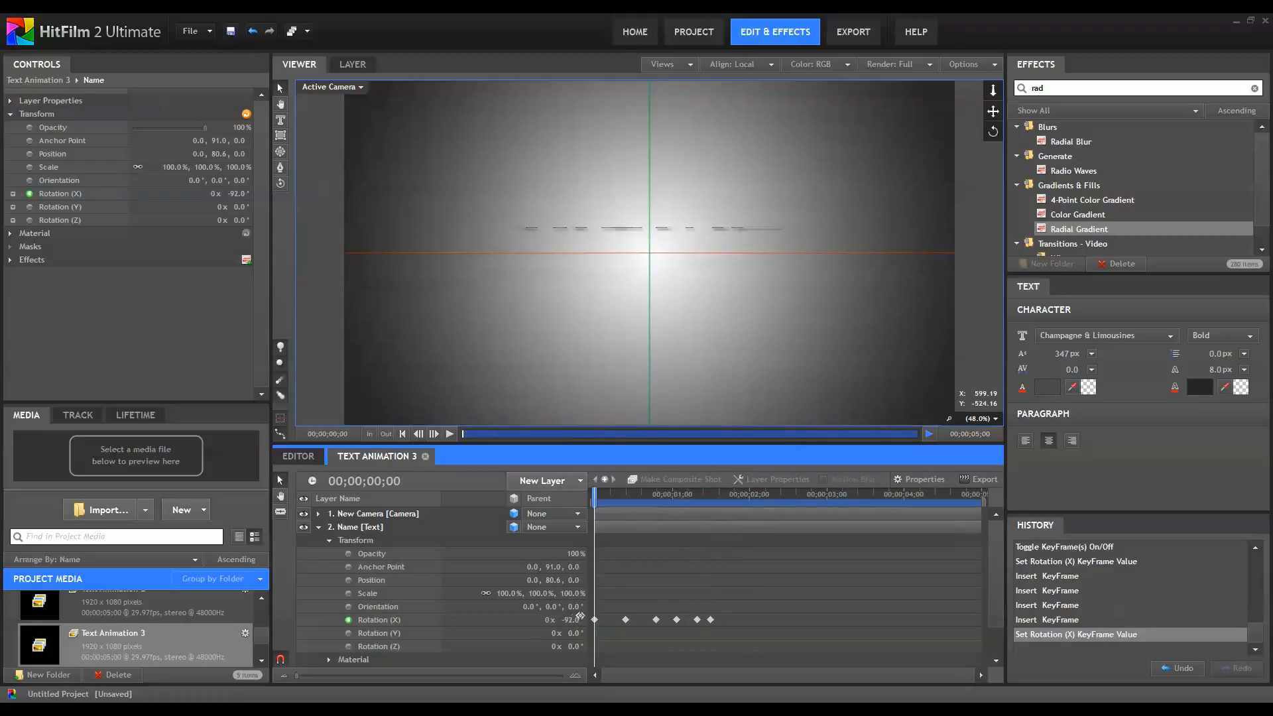
left_click(623, 497)
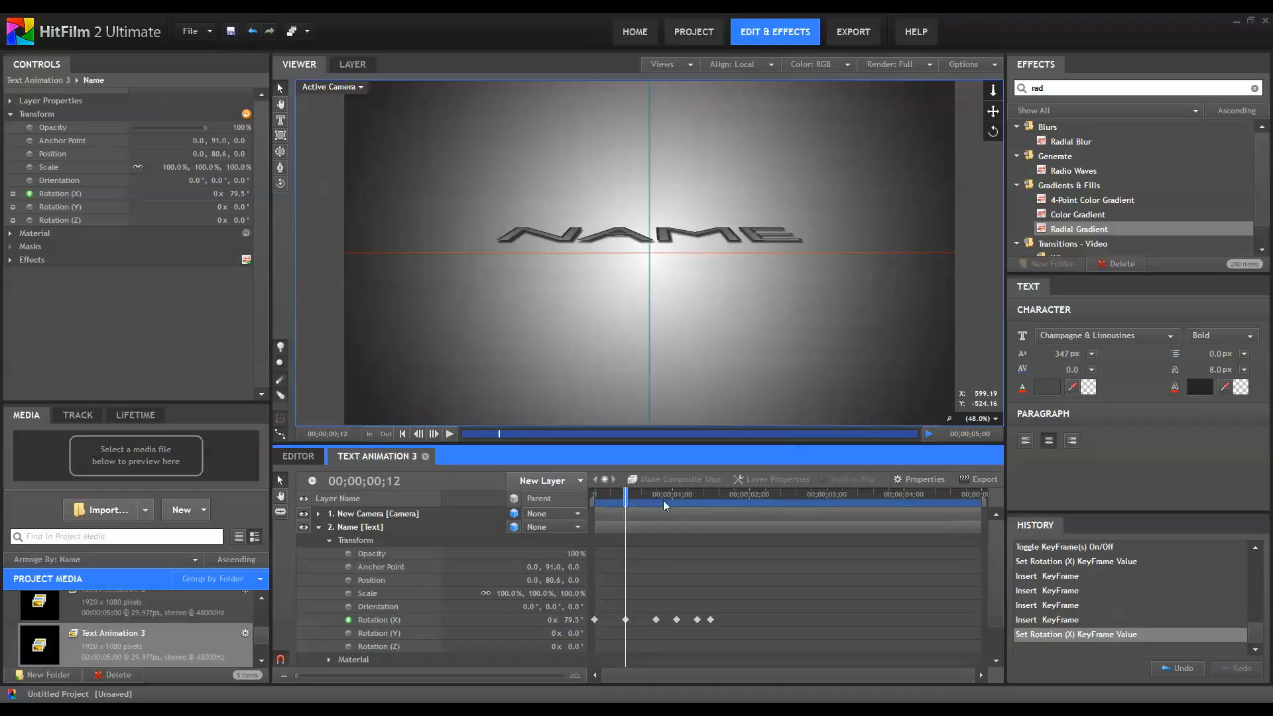
left_click(656, 497)
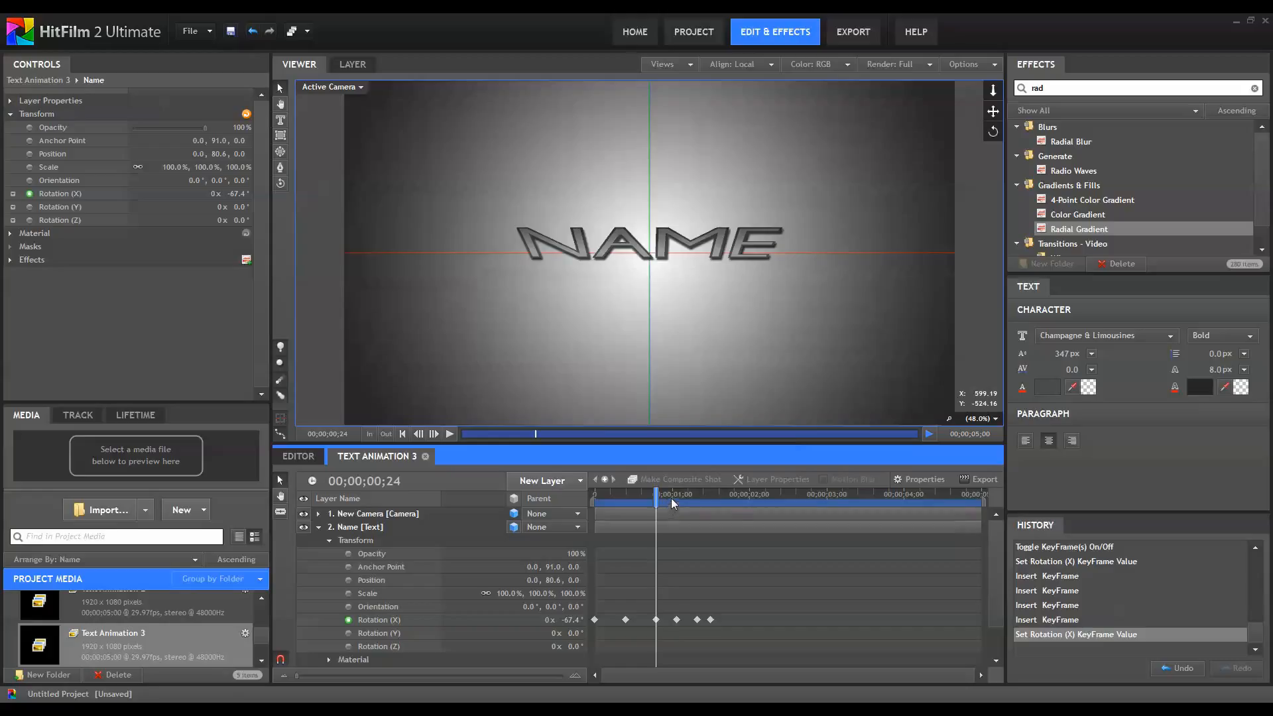
left_click(676, 497)
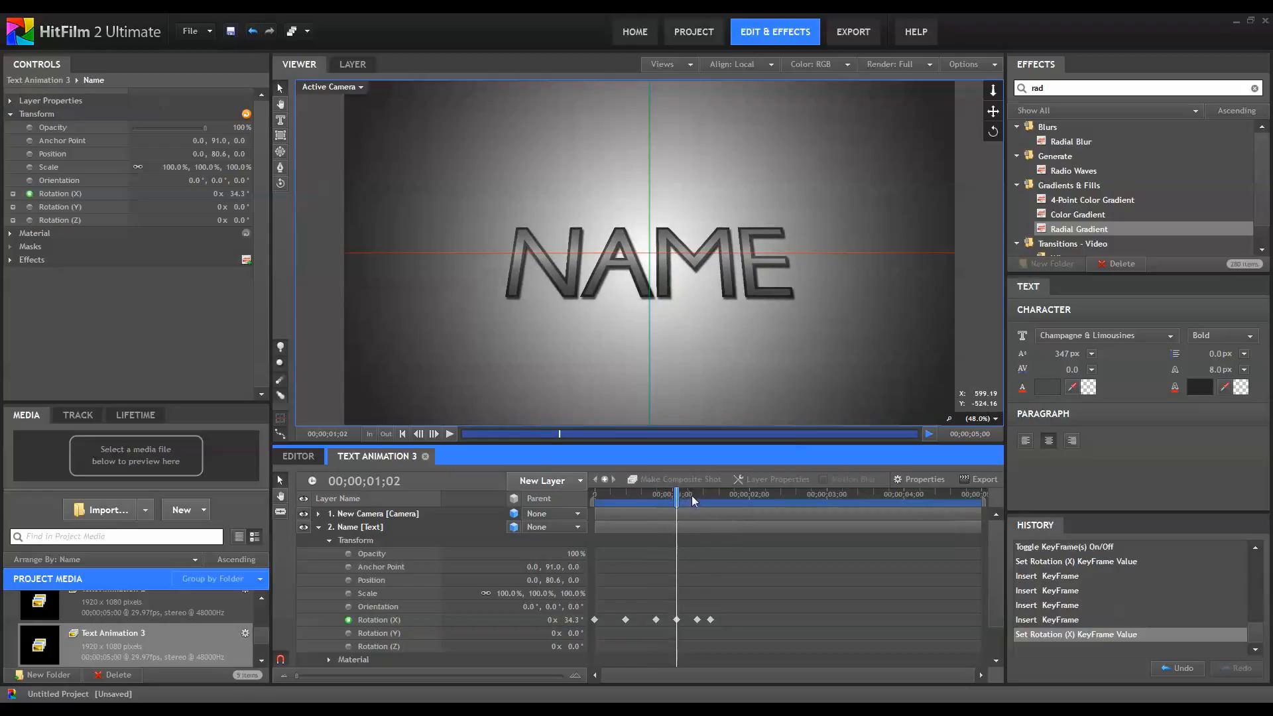
left_click(697, 497)
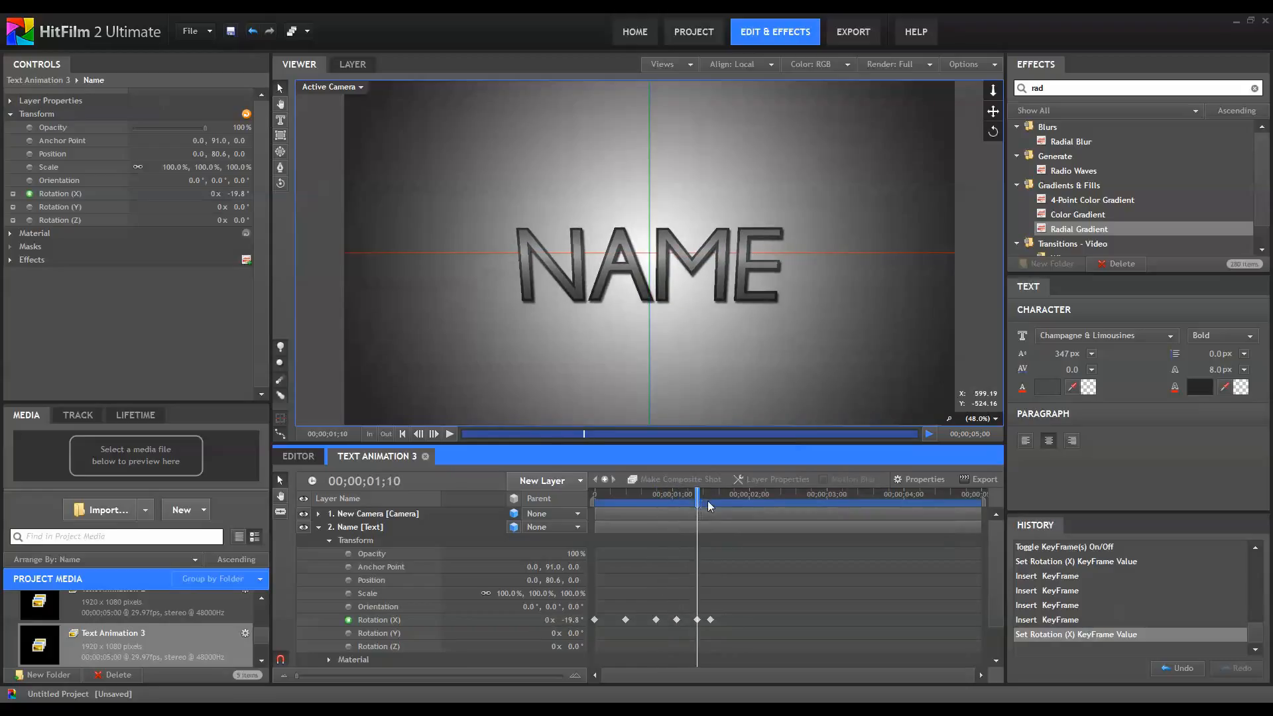
left_click(710, 502)
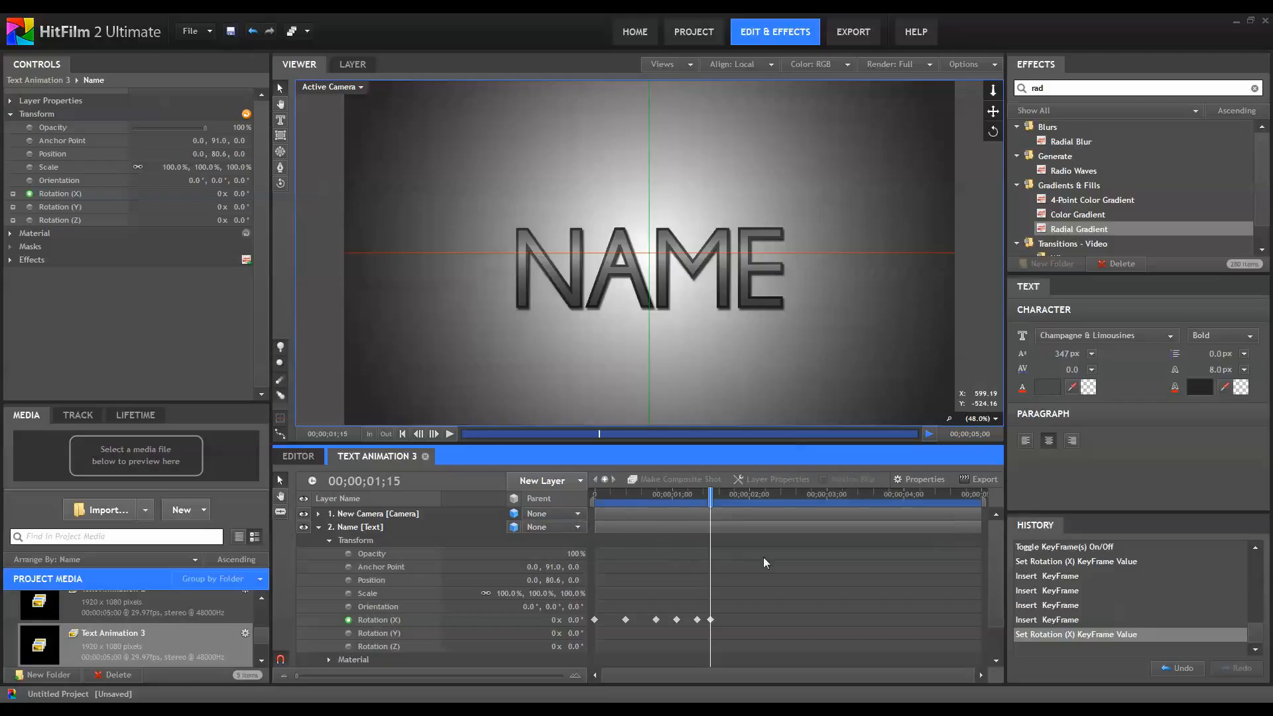
Create a 1080p 29.97 composite shot named Text Animation 4 and paste the Name text and White plane layers into it.
left_click(318, 528)
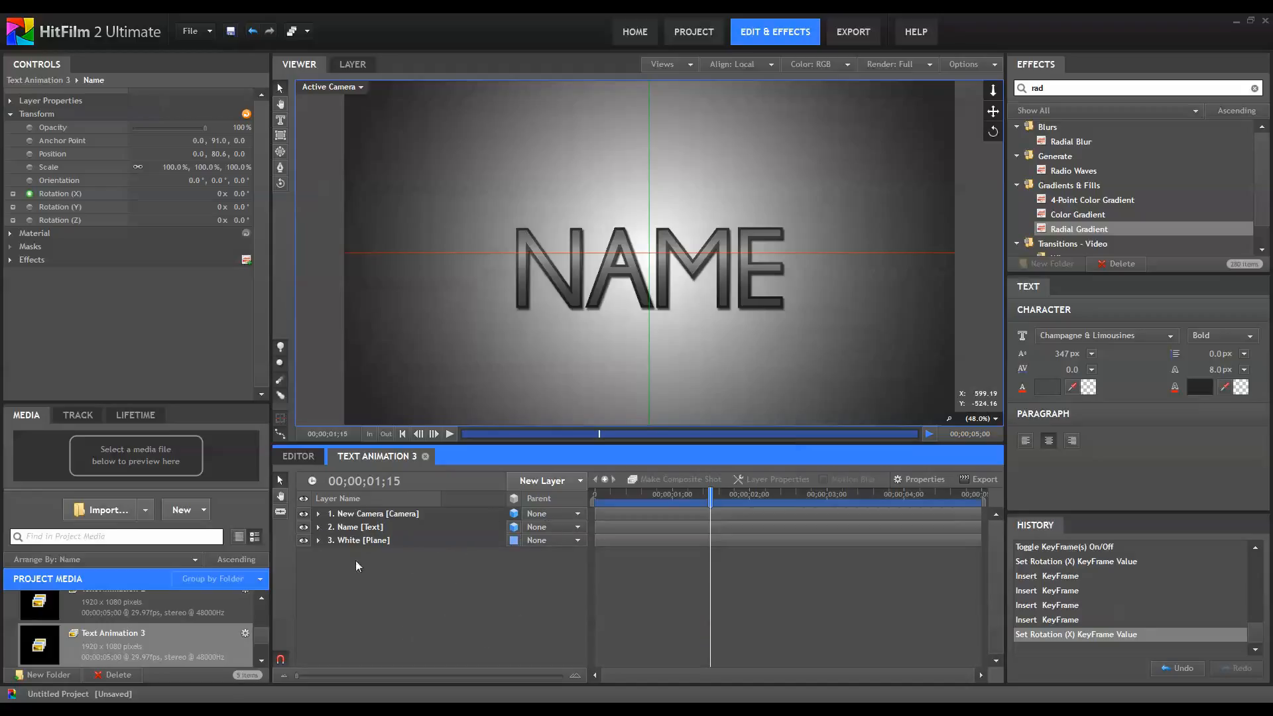
left_click(182, 510)
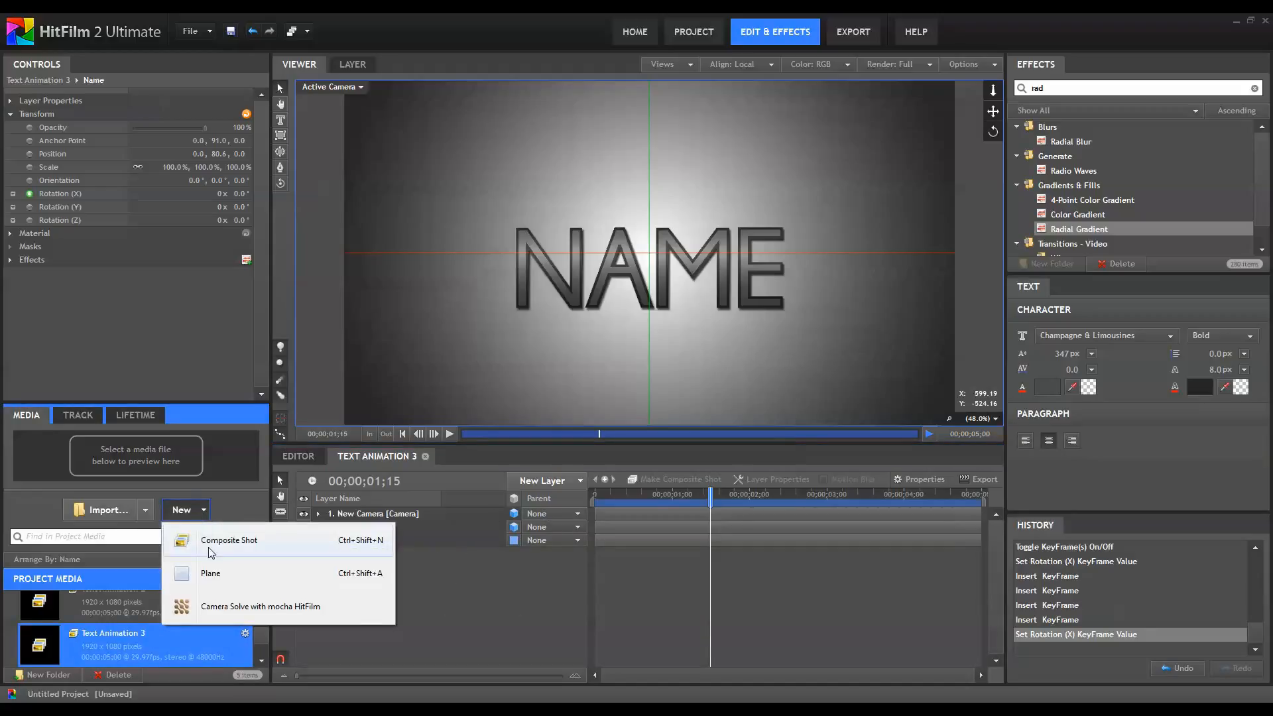
left_click(209, 547)
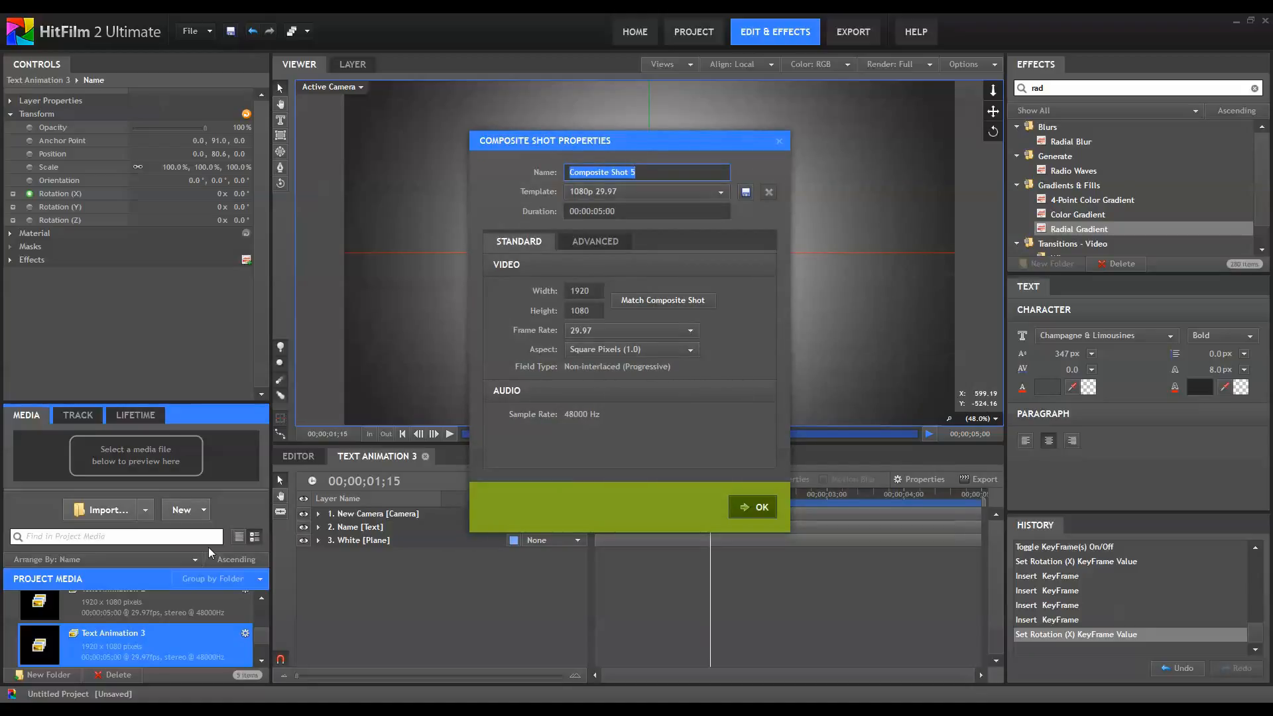
type("Text")
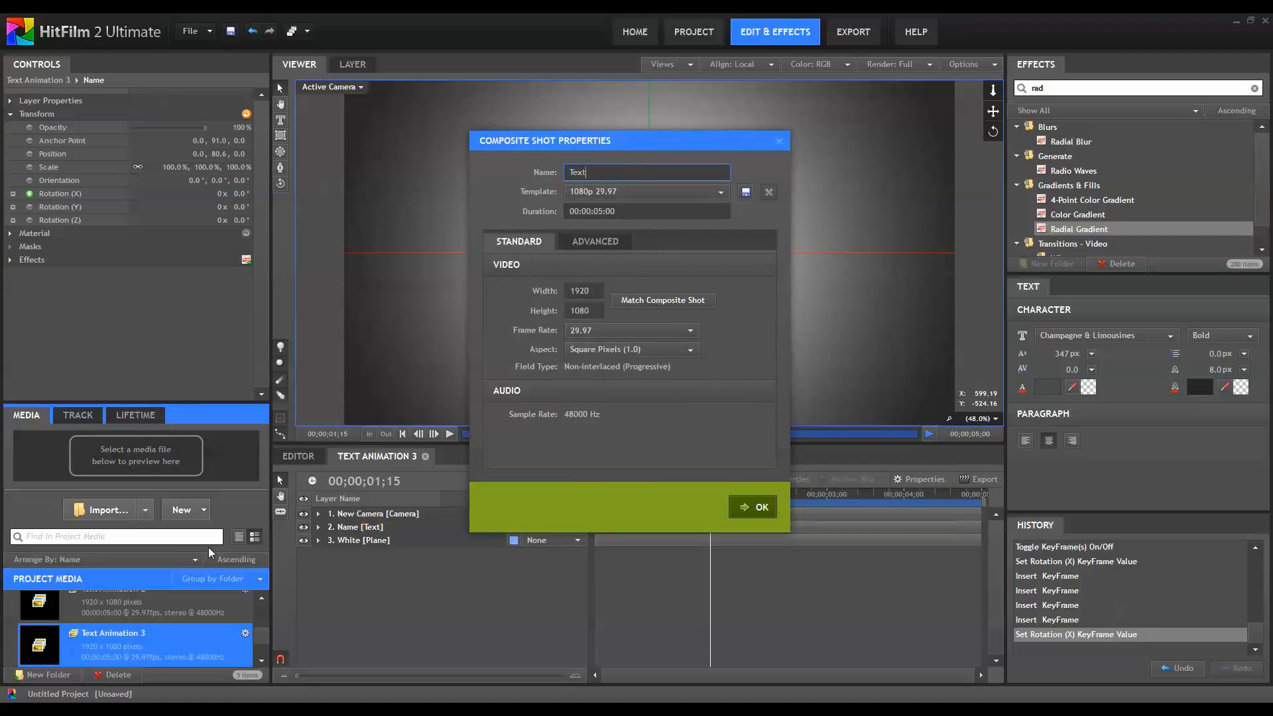
type(" Animation 4")
key("Return")
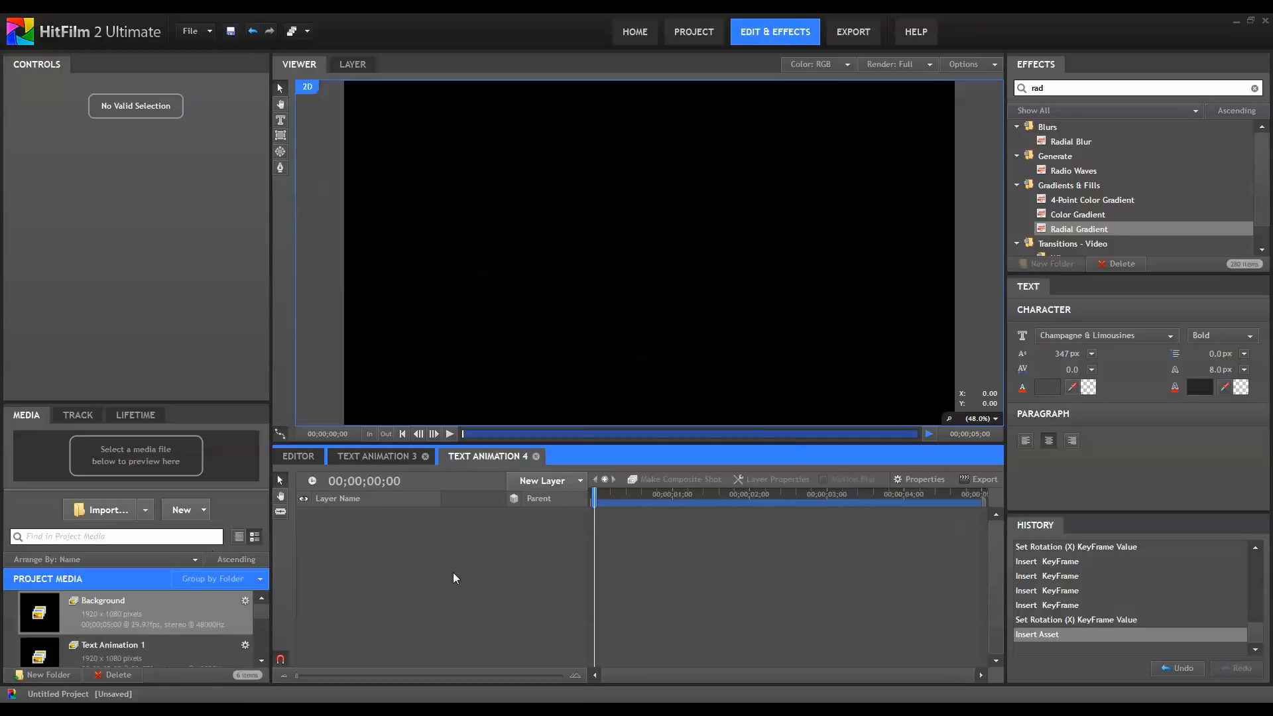
key("ctrl+v")
left_click(395, 515)
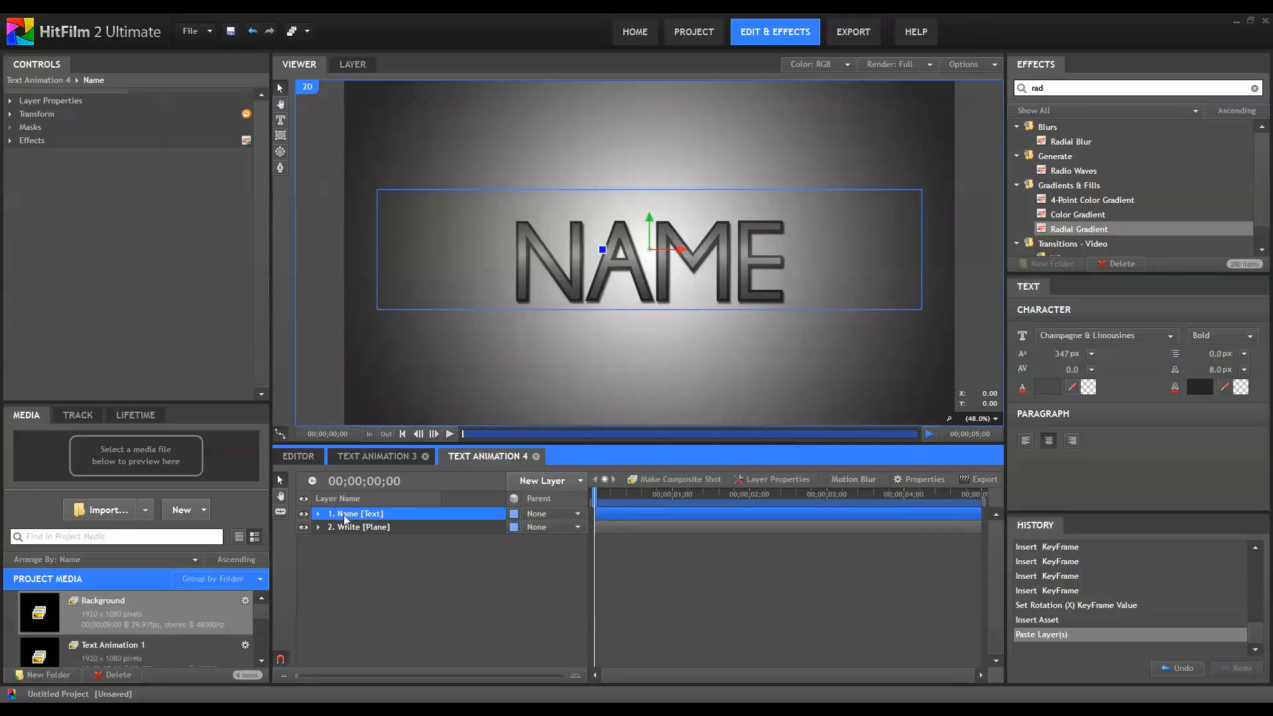
Find the Shatter effect and apply it to the Name text layer.
left_click(1132, 93)
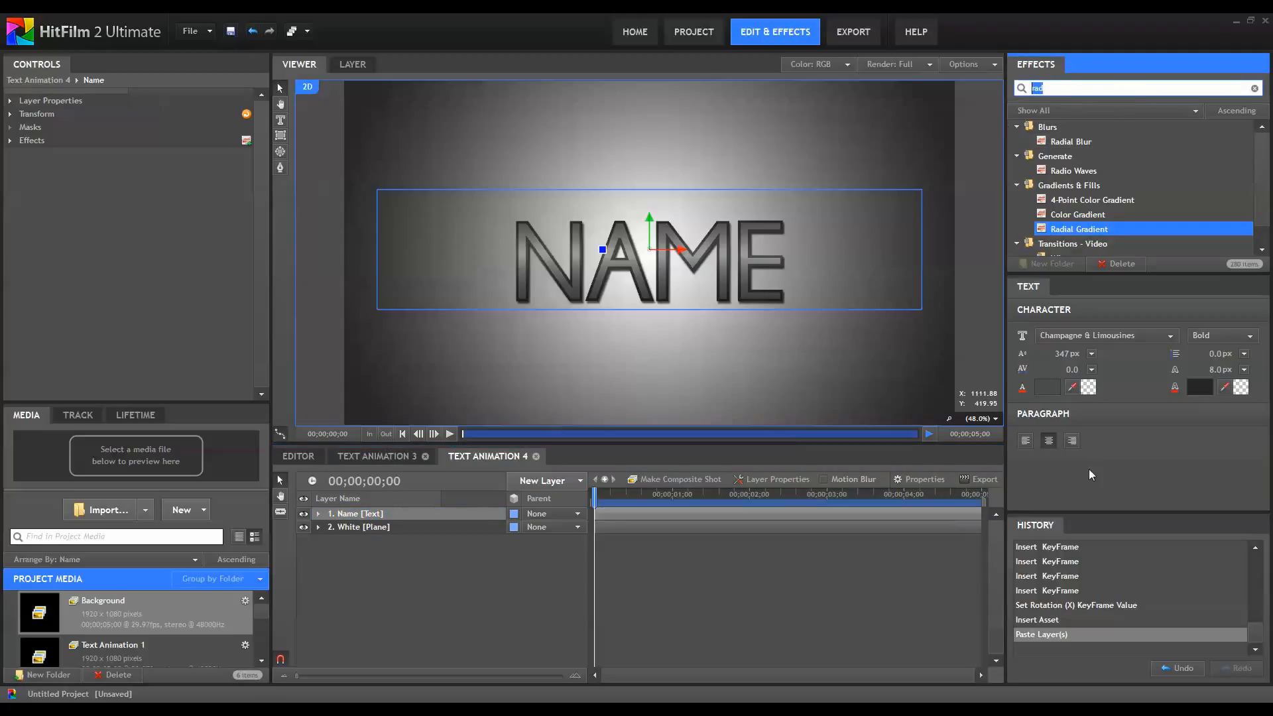
type("sua")
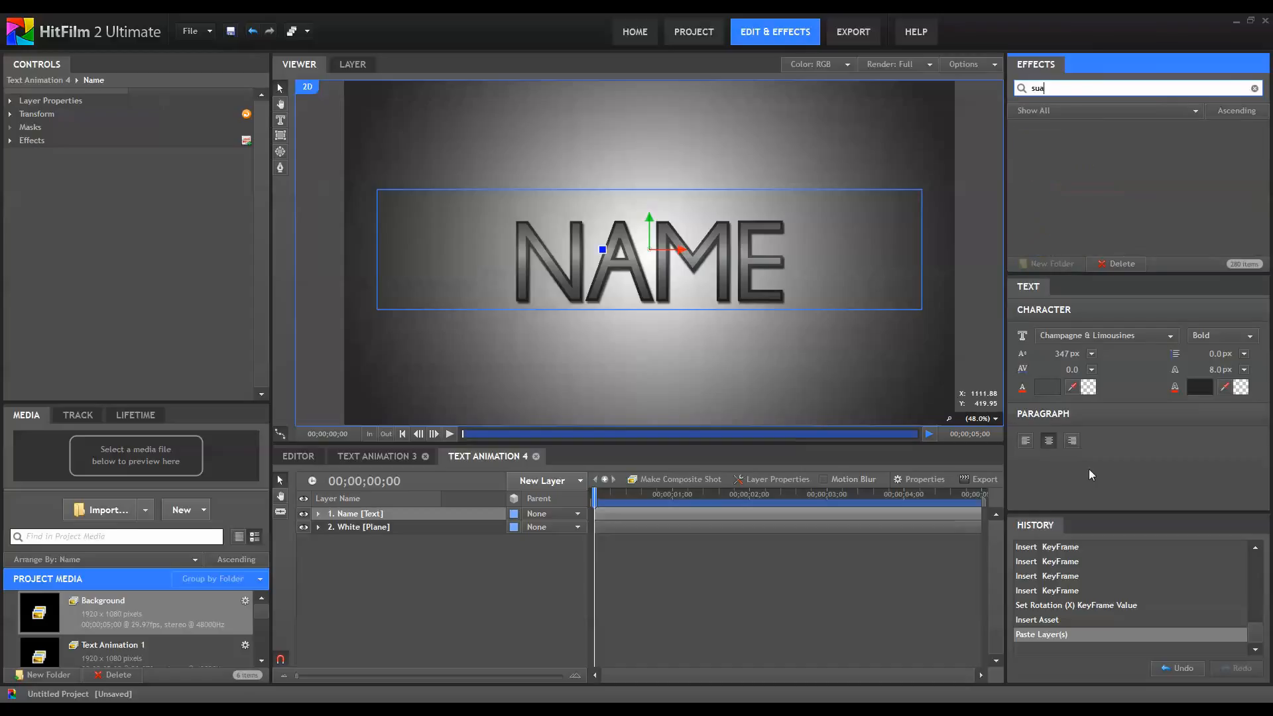
key("BackSpace")
key("BackSpace")
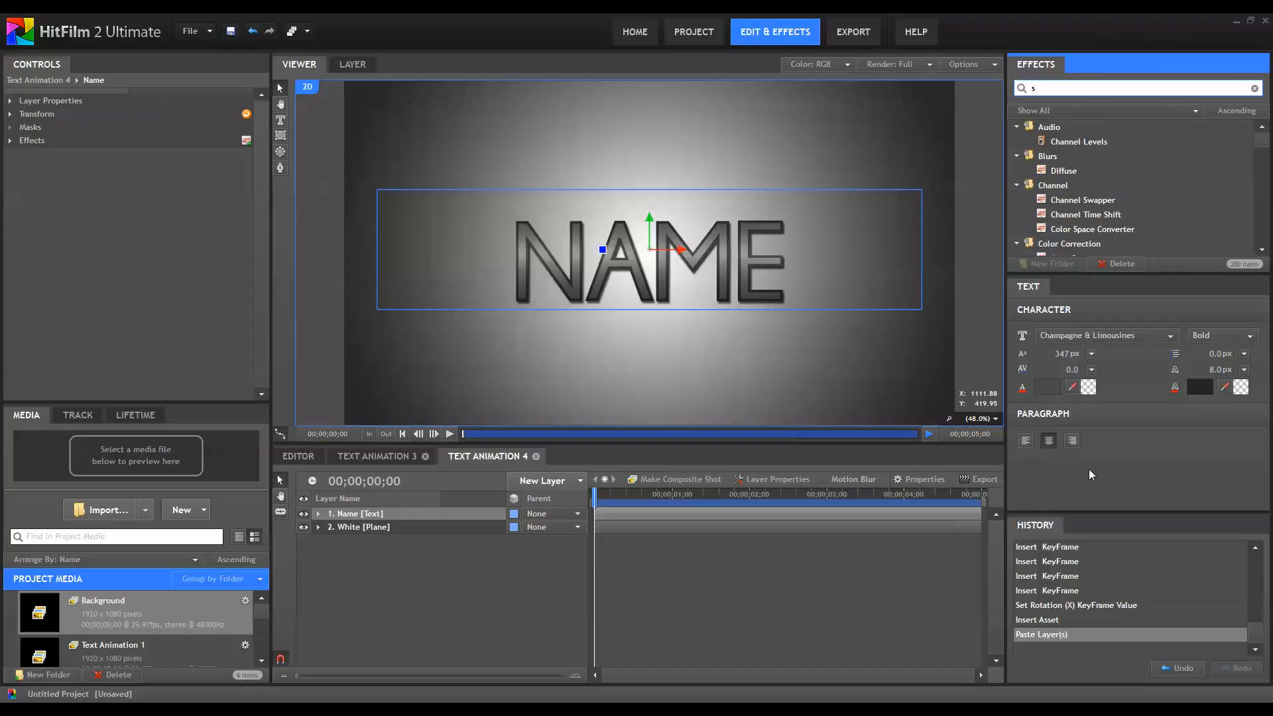
type("hatter")
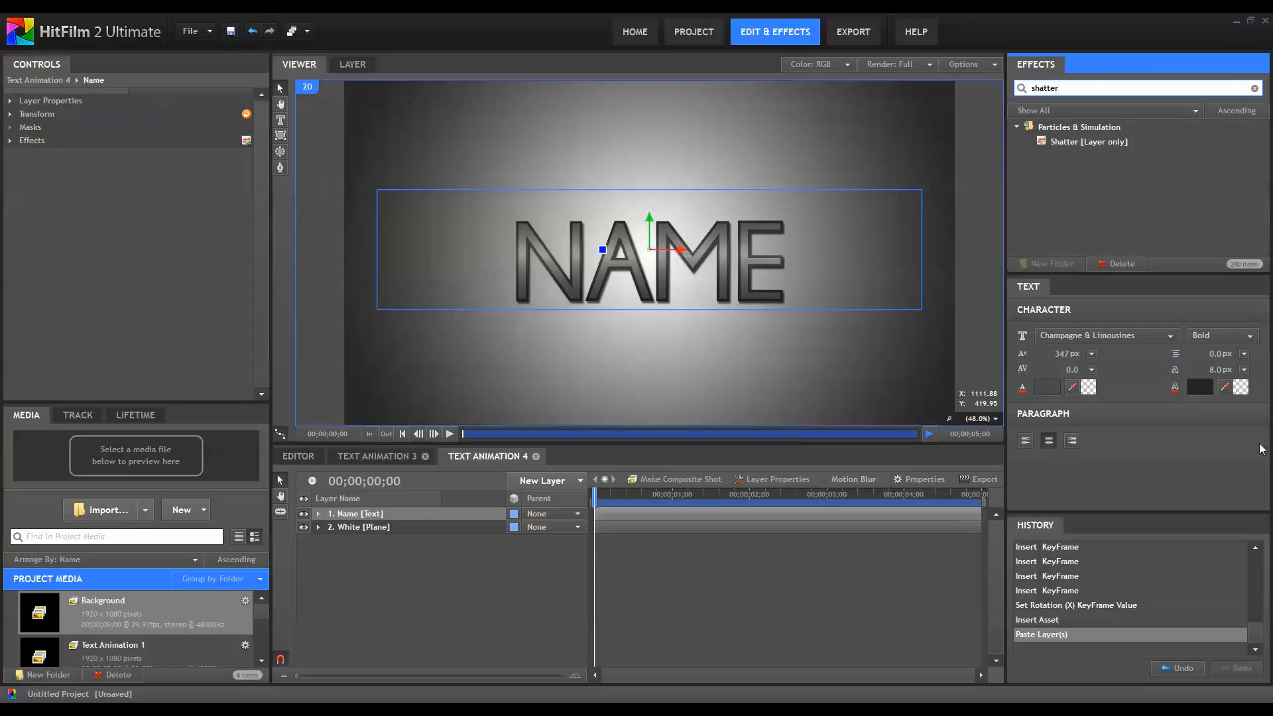
left_click_drag(1156, 141, 486, 515)
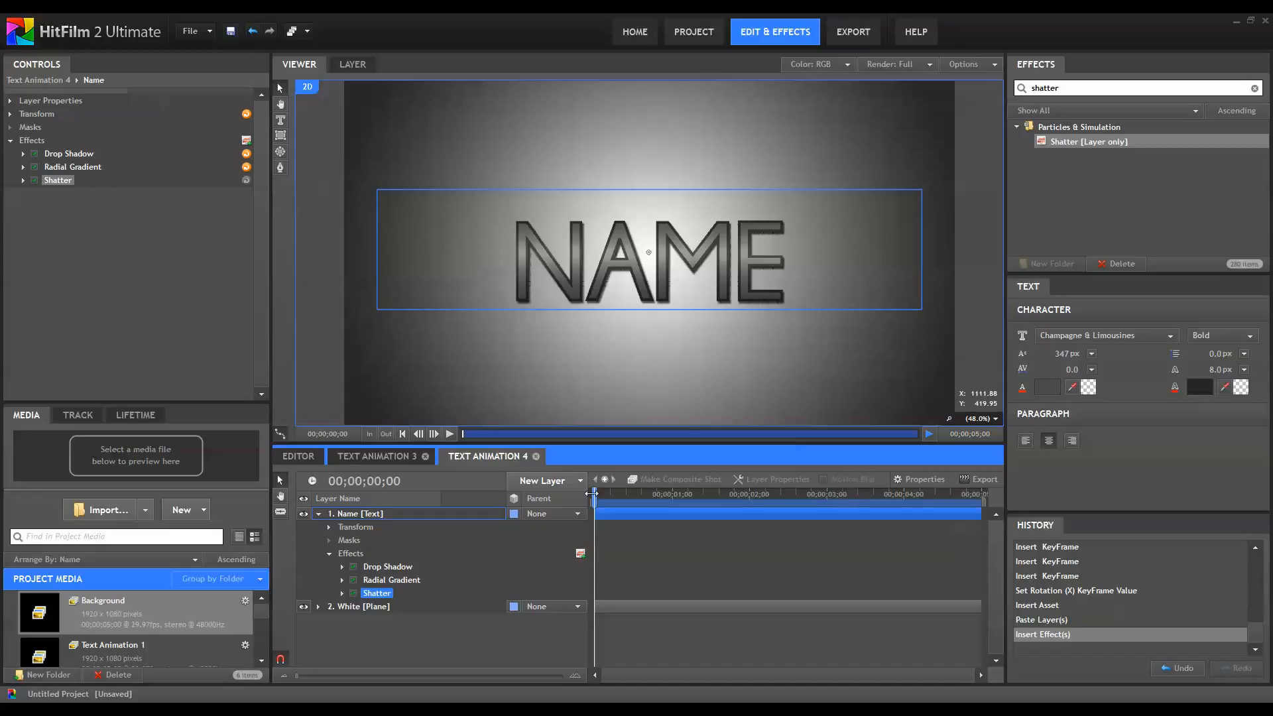
Preview the shattering text up close at 00;00;00;07.
left_click_drag(596, 494, 602, 494)
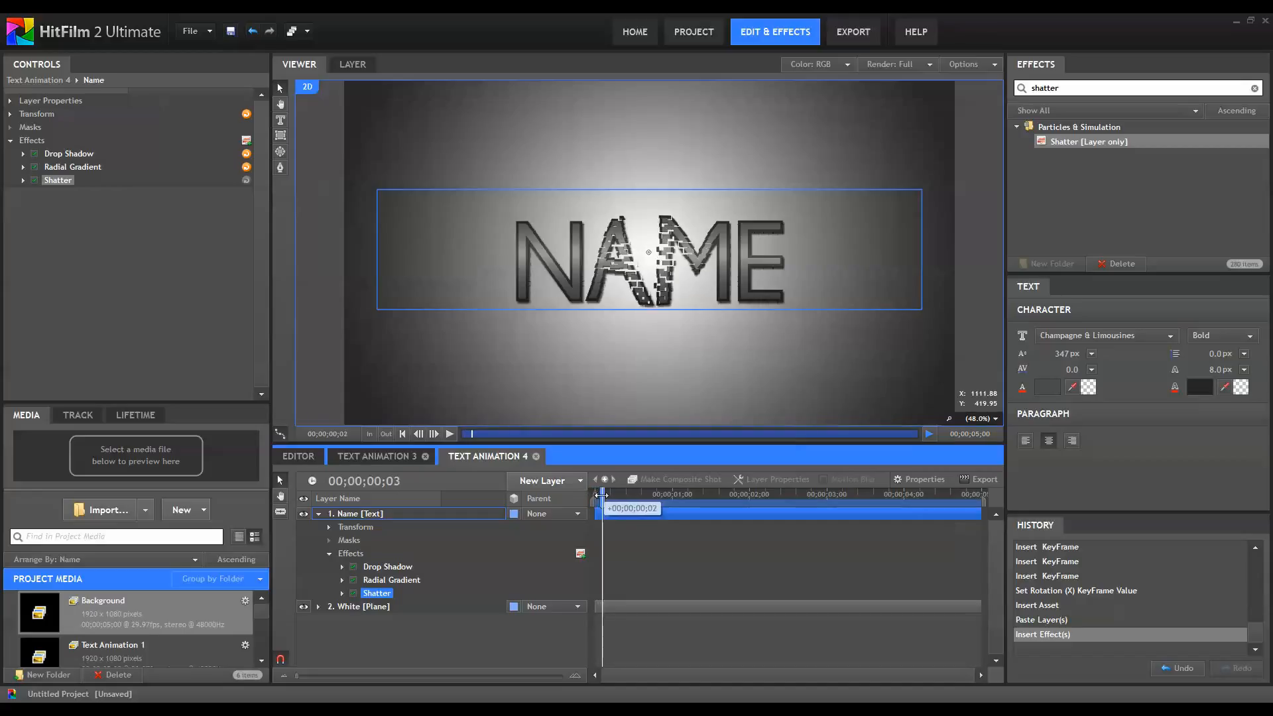
scroll(629, 302, "up", 3)
left_click_drag(602, 498, 612, 498)
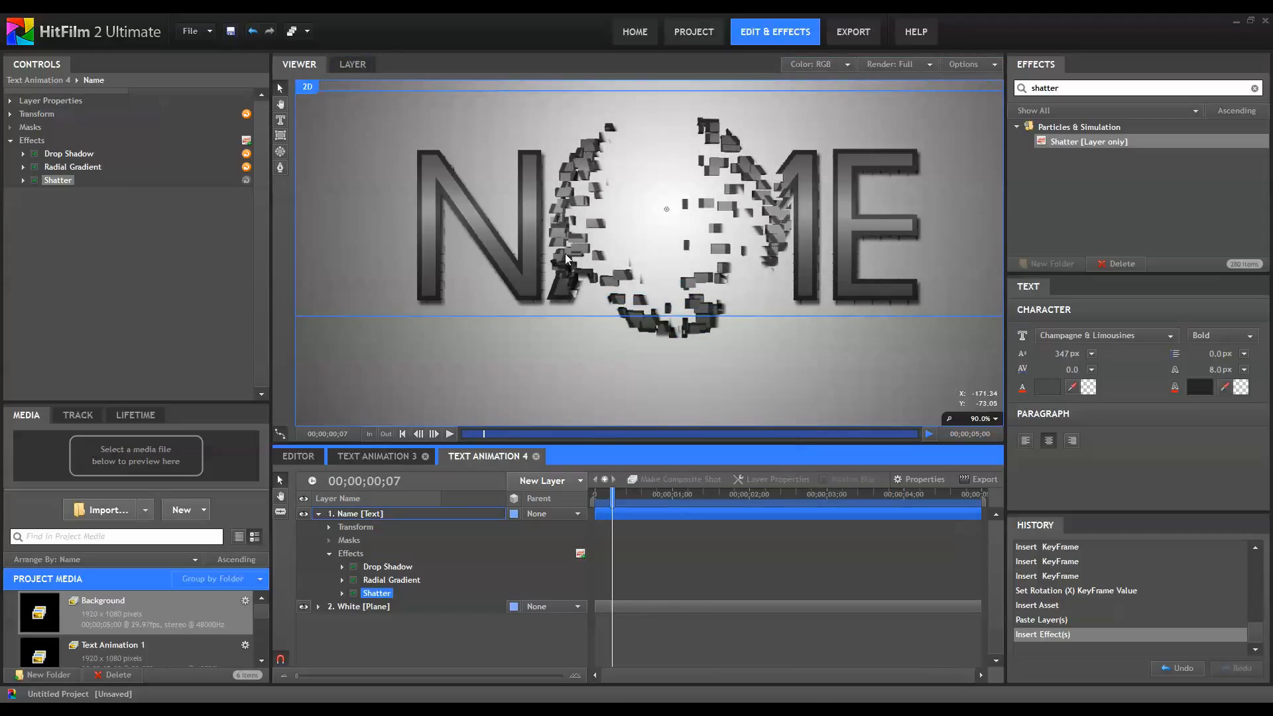
Set the Shatter effect's pattern type to Hex.
left_click(19, 180)
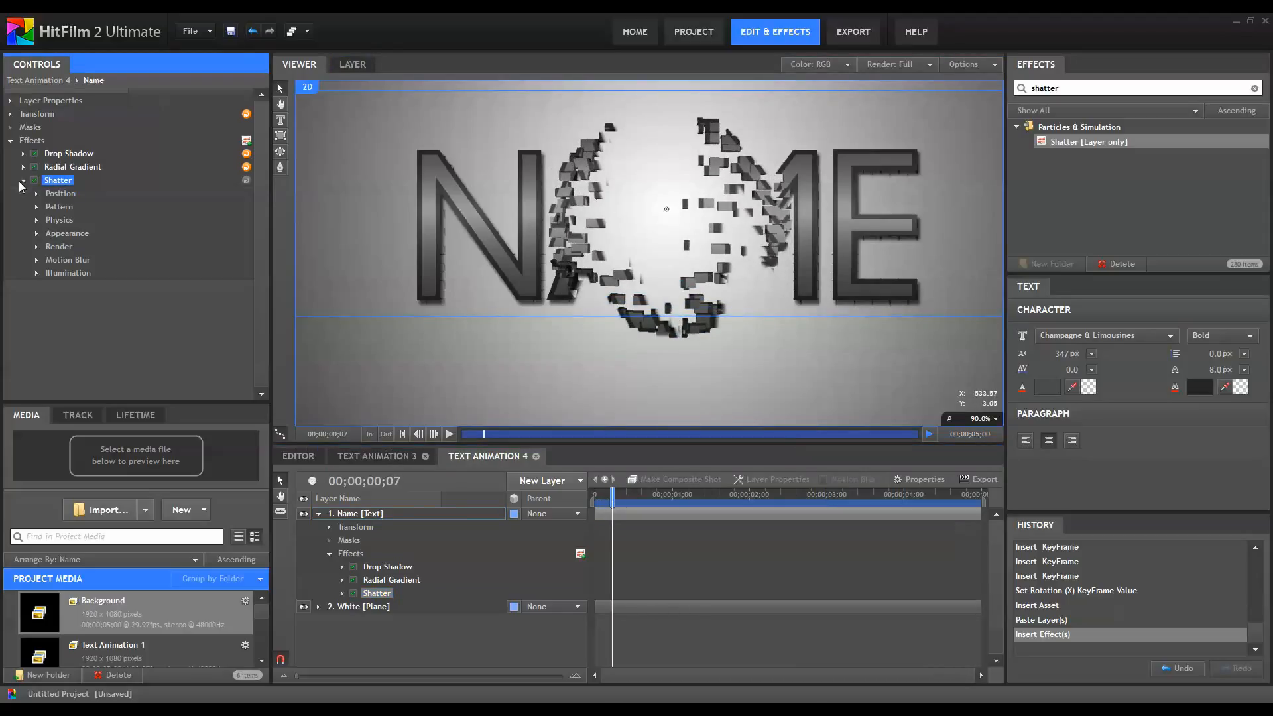
left_click_drag(114, 399, 114, 419)
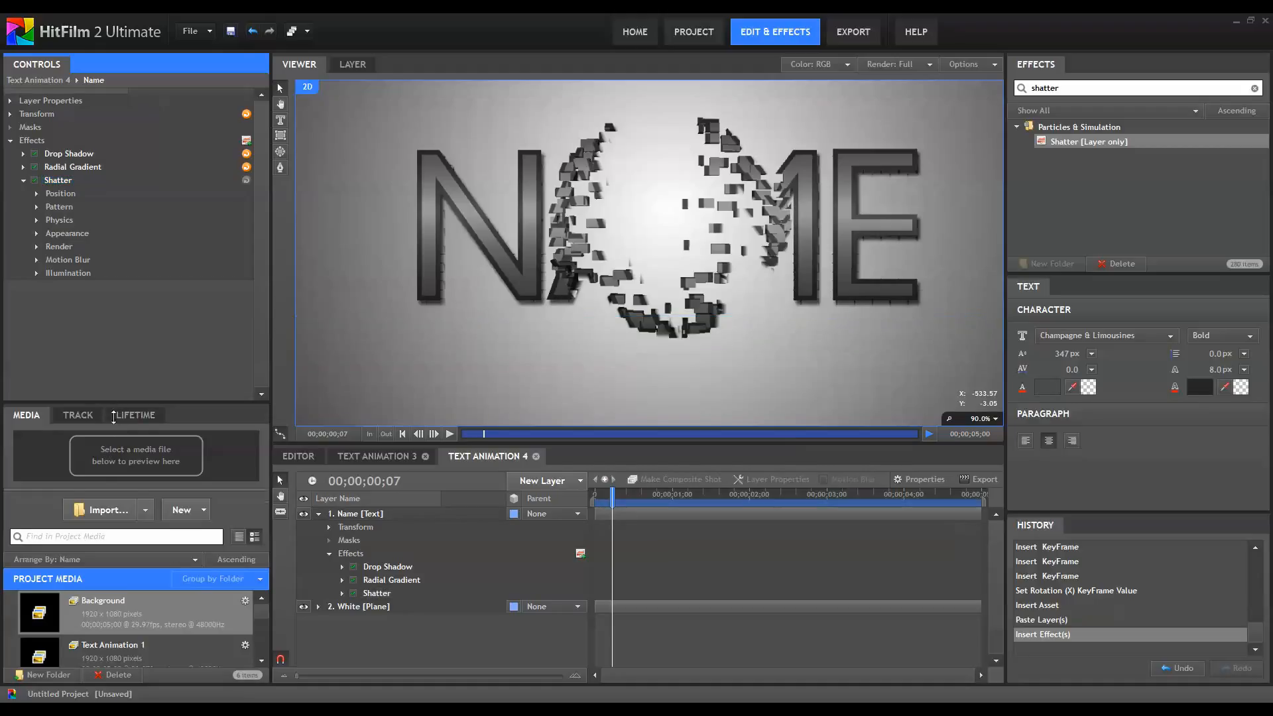
left_click(37, 191)
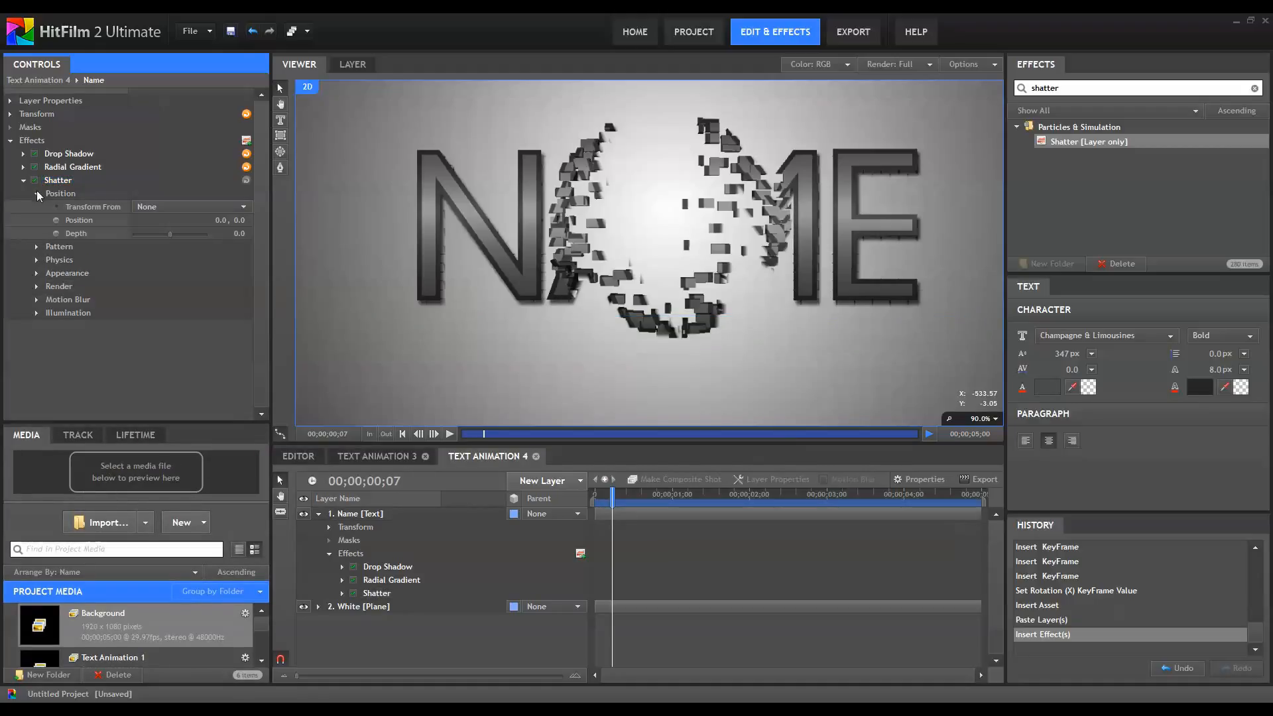
left_click(37, 191)
left_click(37, 206)
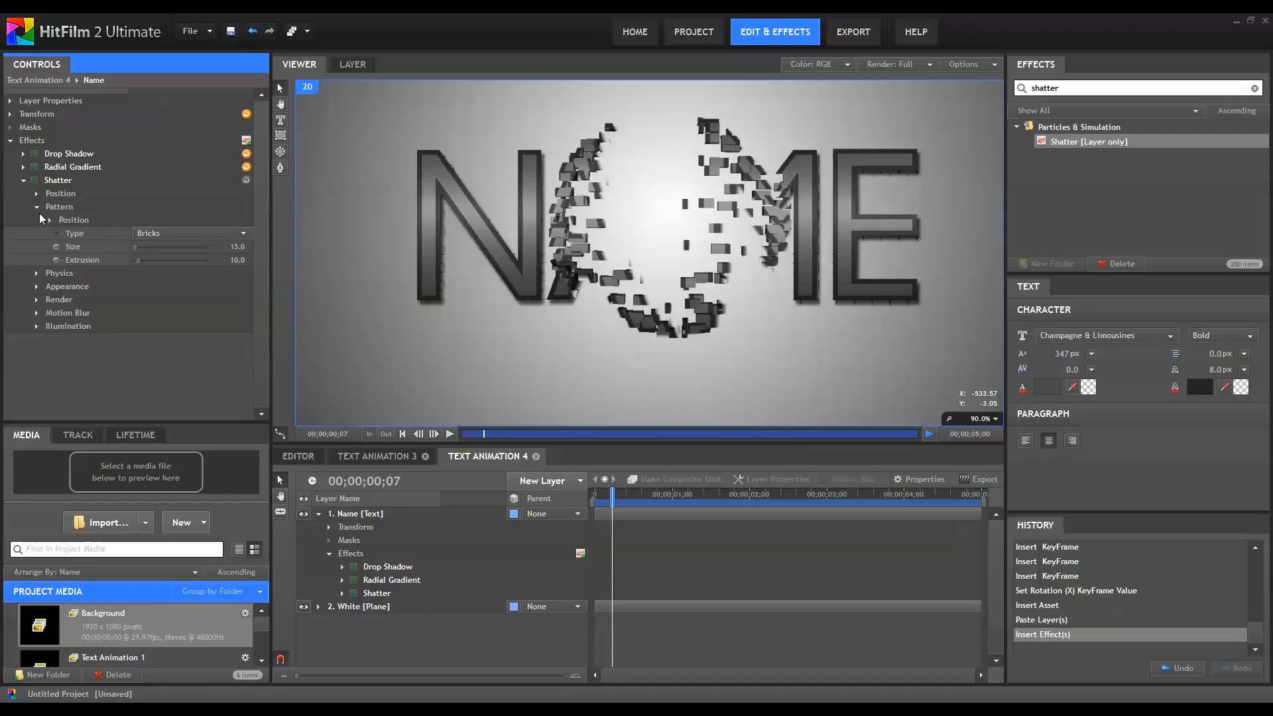
left_click(135, 233)
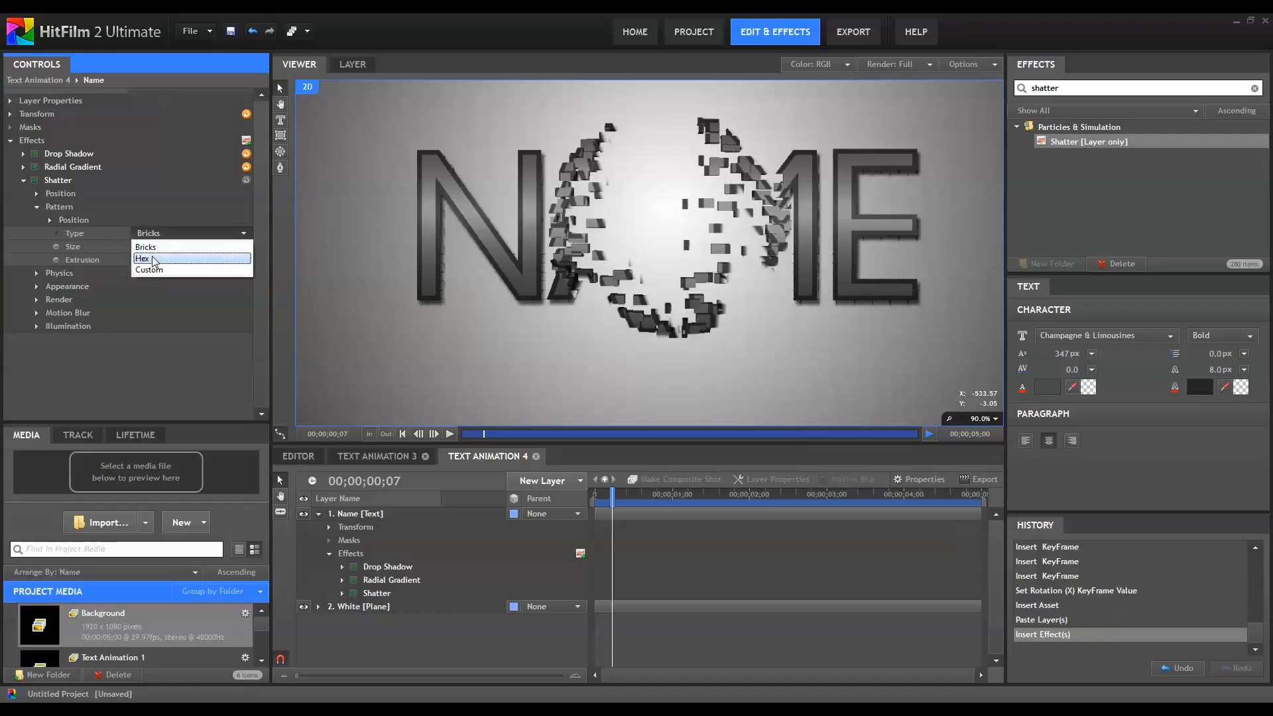
left_click(153, 256)
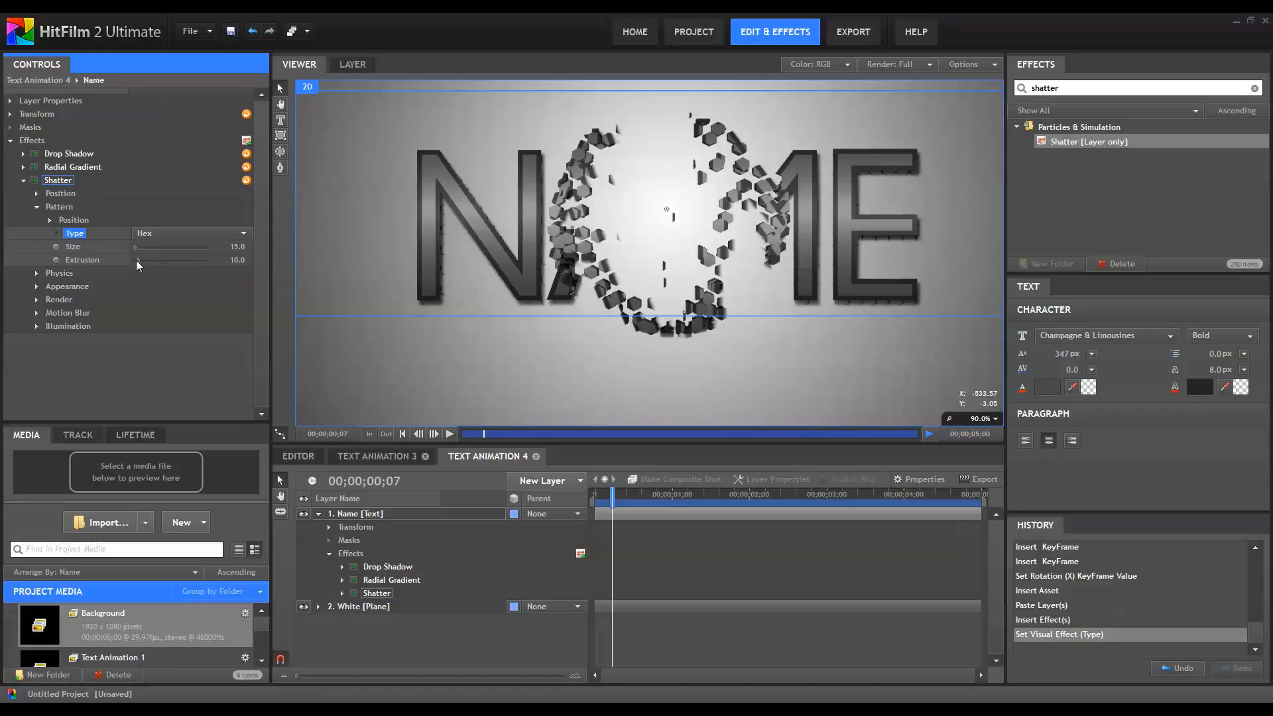
Set the Shatter pattern's extrusion to 0 and its size to 18.
left_click_drag(137, 260, 93, 262)
left_click(236, 247)
type("4")
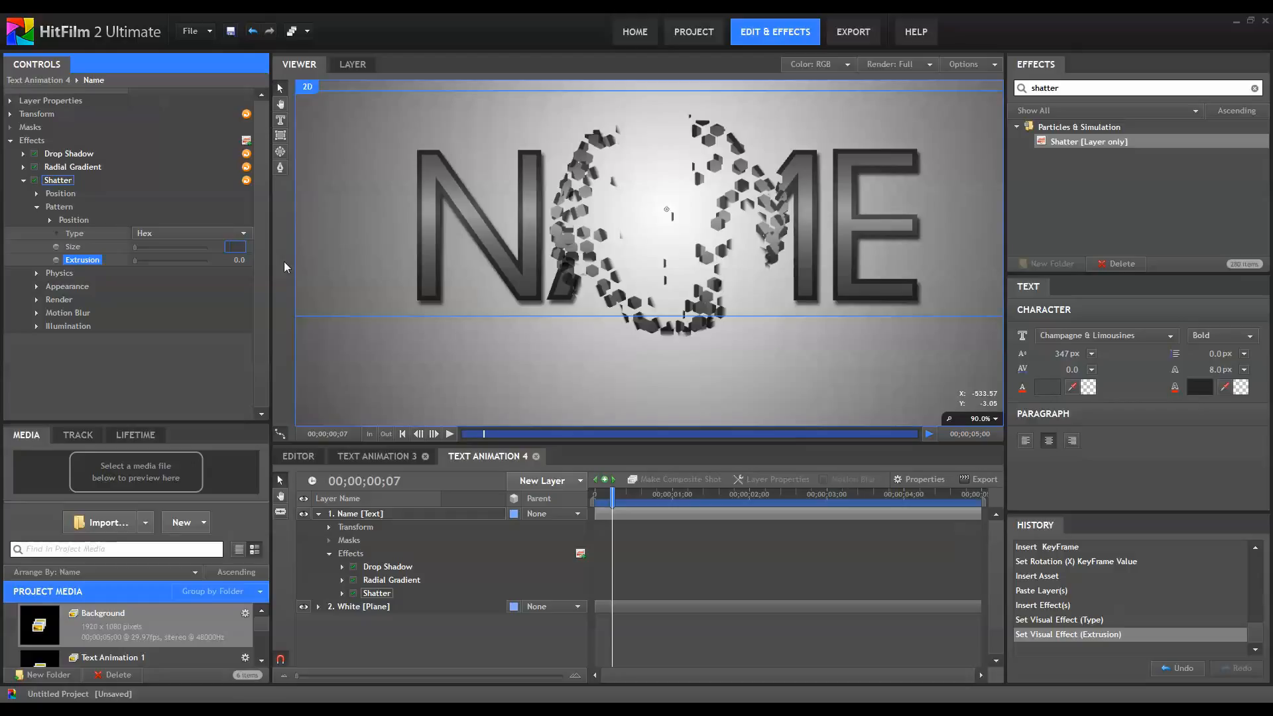
type("18")
key("Return")
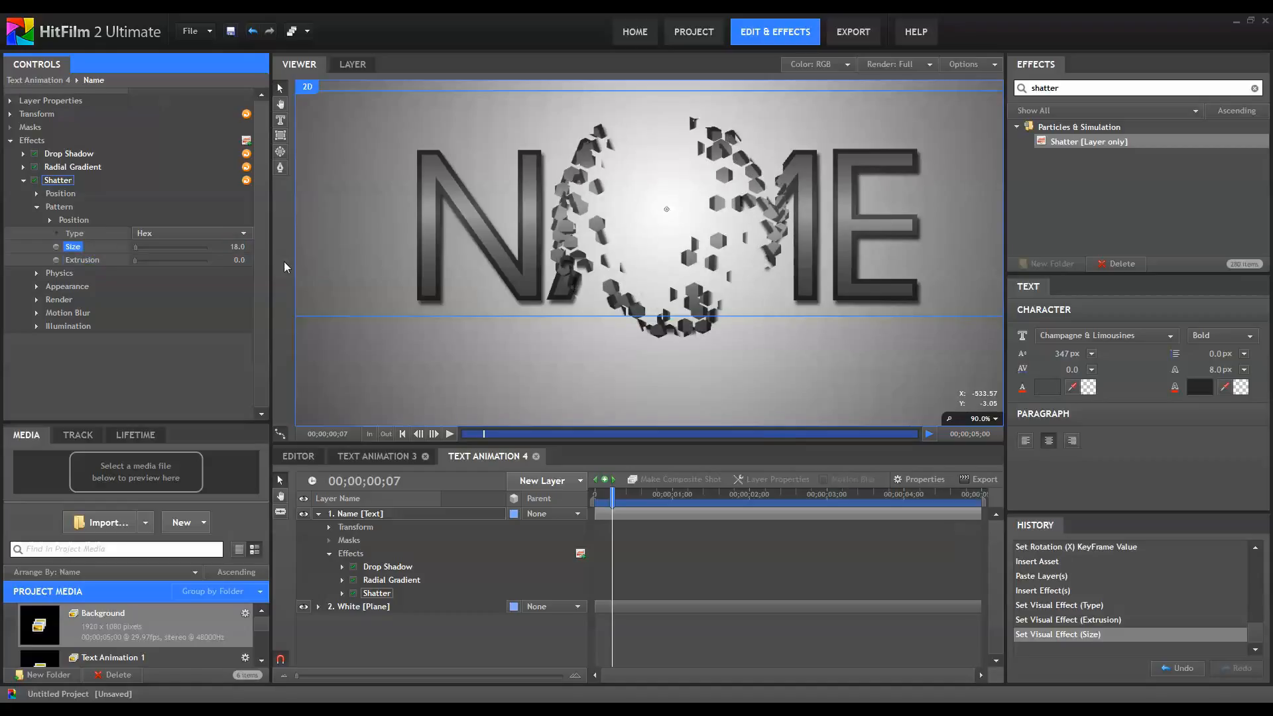
Set the Shatter physics force radius to 10000 and its strength to 1500.
left_click(37, 206)
left_click(37, 220)
left_click(50, 232)
left_click(63, 247)
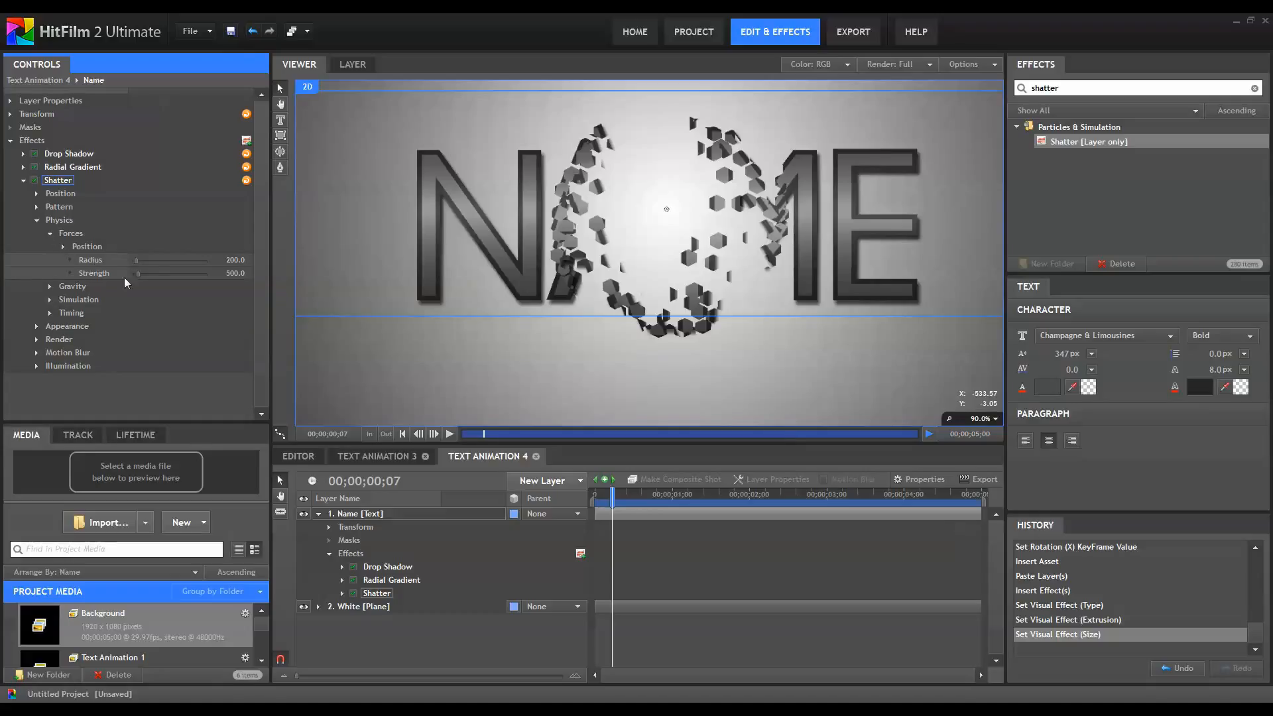
left_click_drag(136, 261, 288, 261)
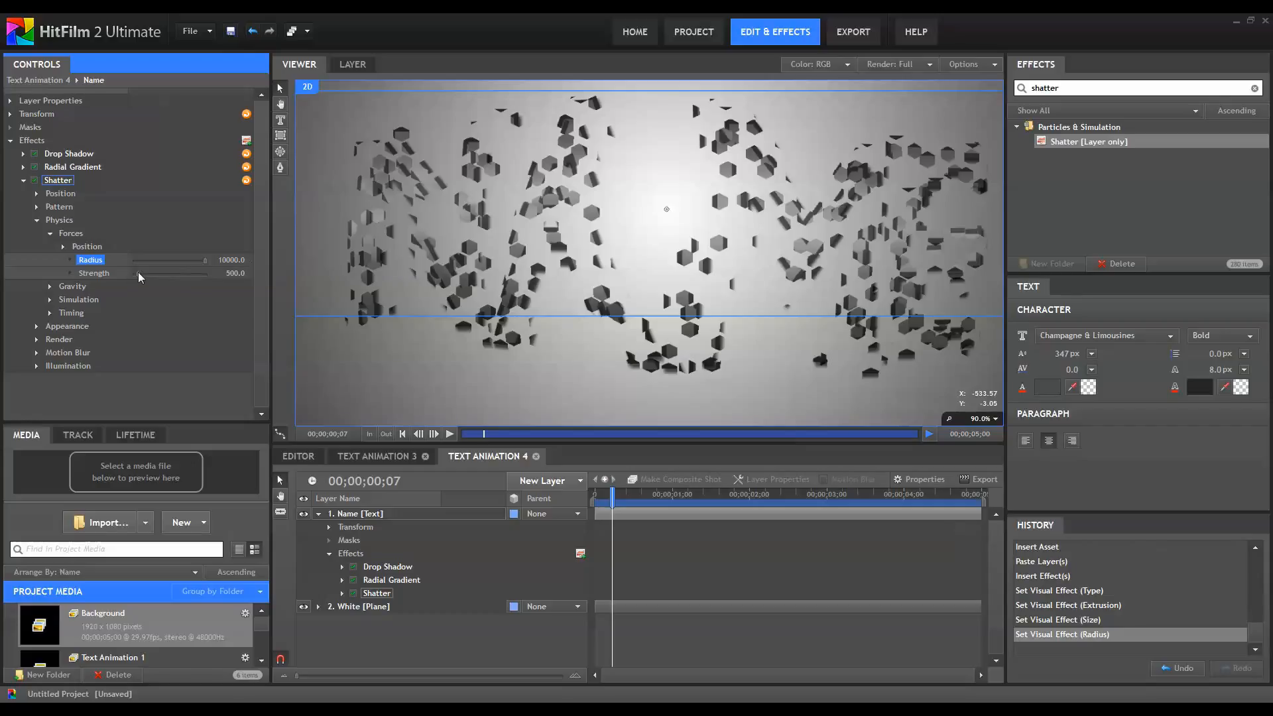
left_click_drag(138, 272, 249, 273)
scroll(591, 248, "down", 2)
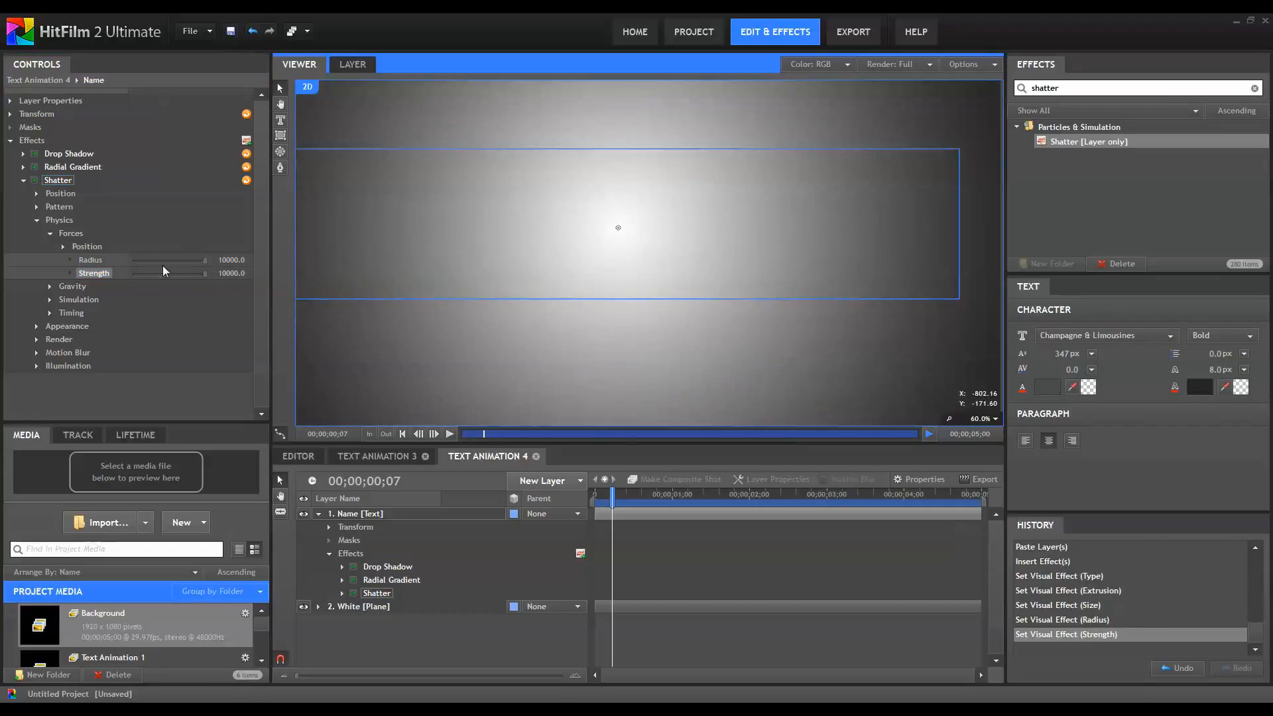
left_click_drag(150, 271, 148, 272)
left_click(232, 272)
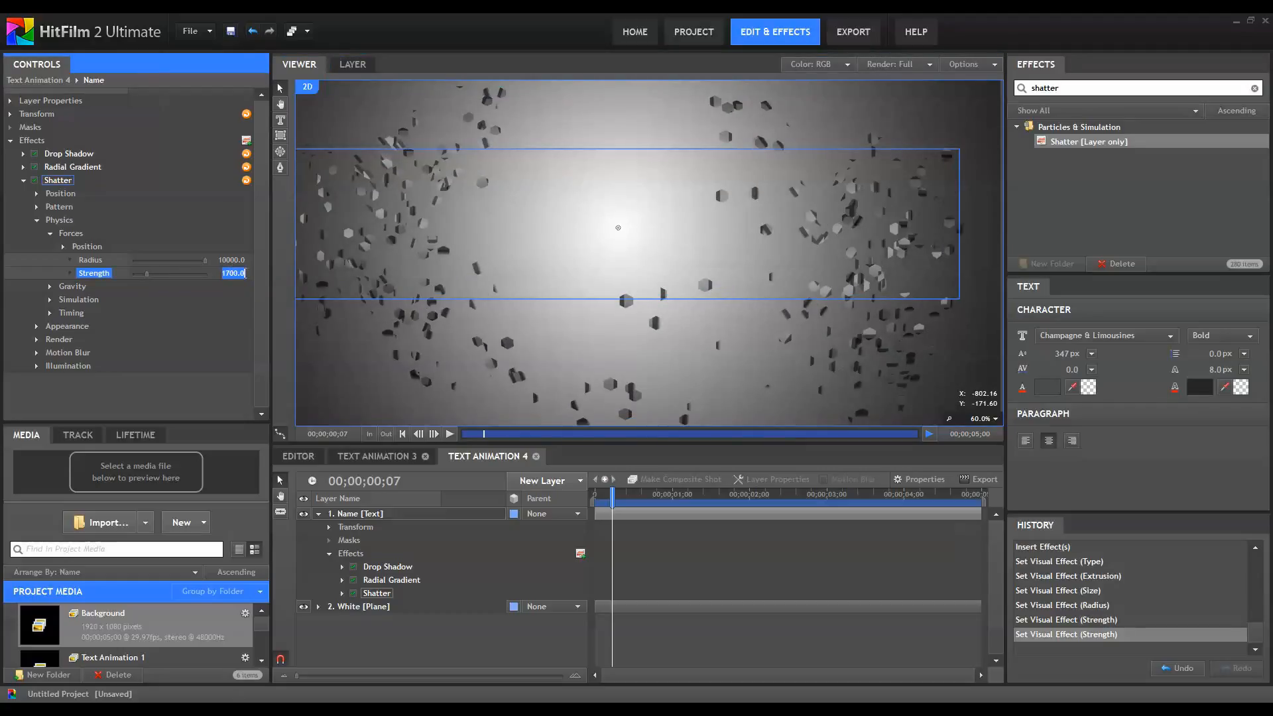
key("Return")
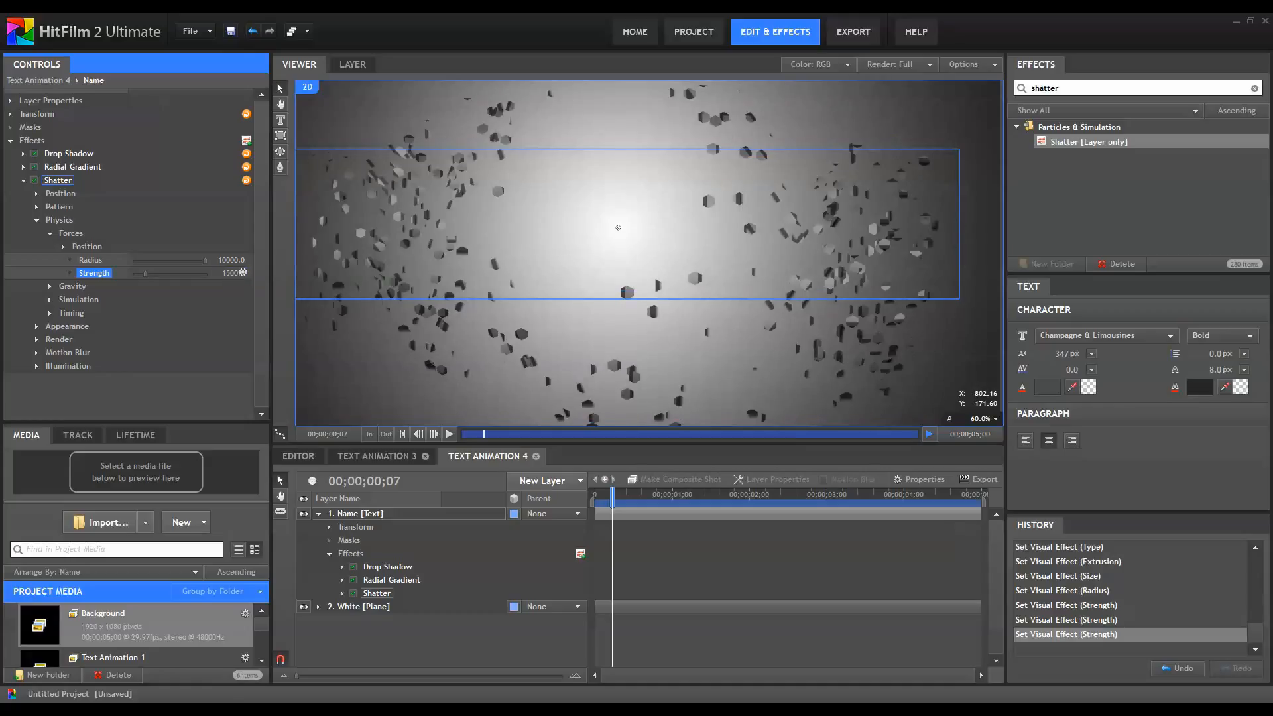
Set the Shatter force position's depth to 1000 and check the pieces at 00;00;00;09.
left_click(64, 246)
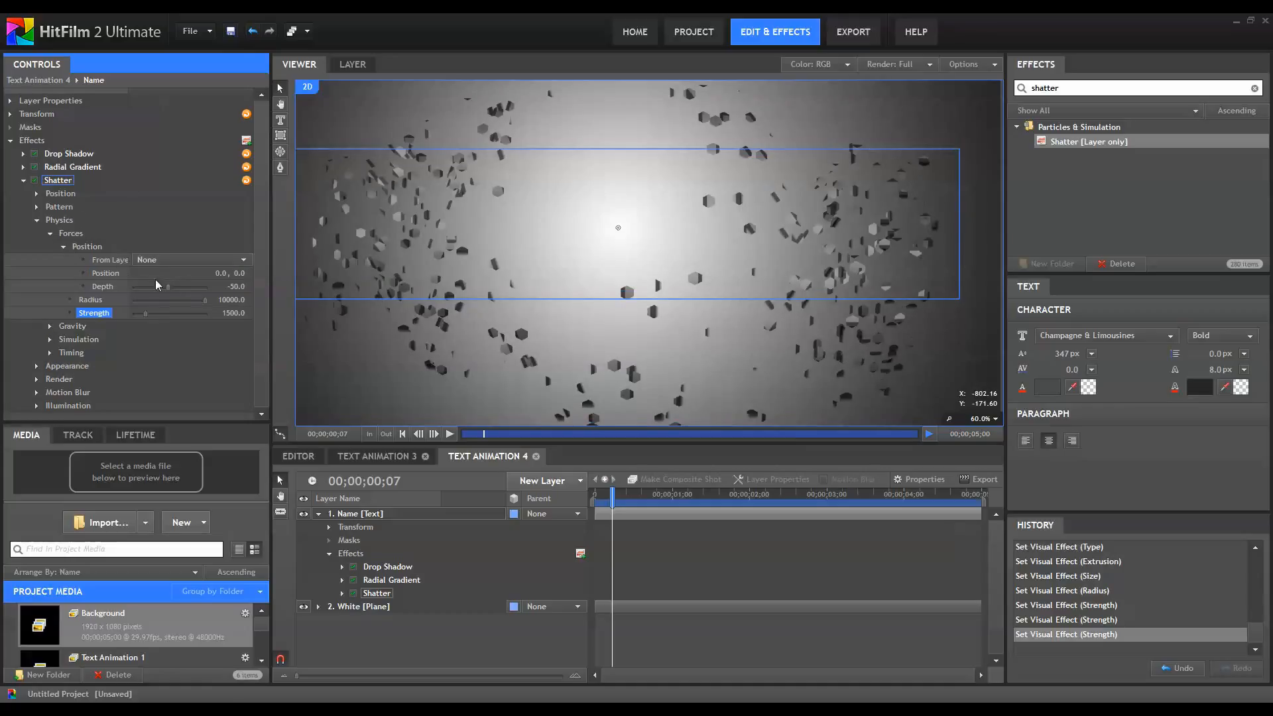
left_click_drag(165, 284, 289, 268)
left_click_drag(612, 497, 617, 525)
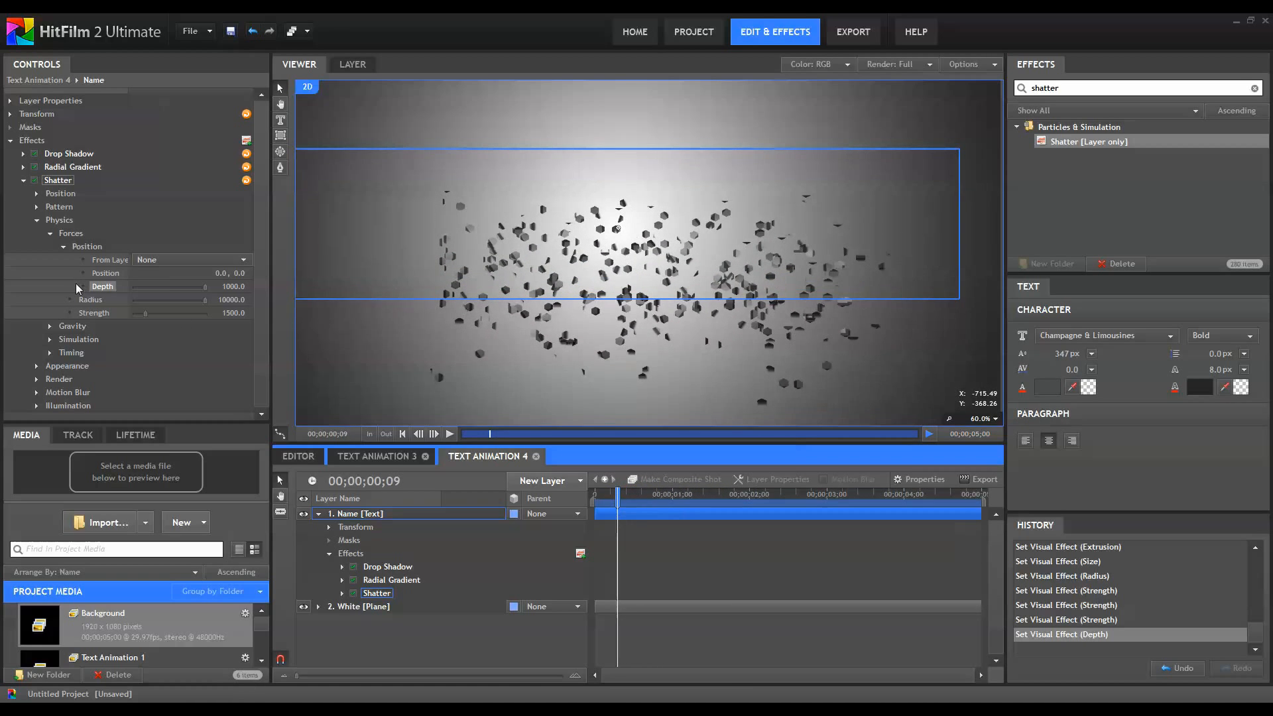
left_click(61, 246)
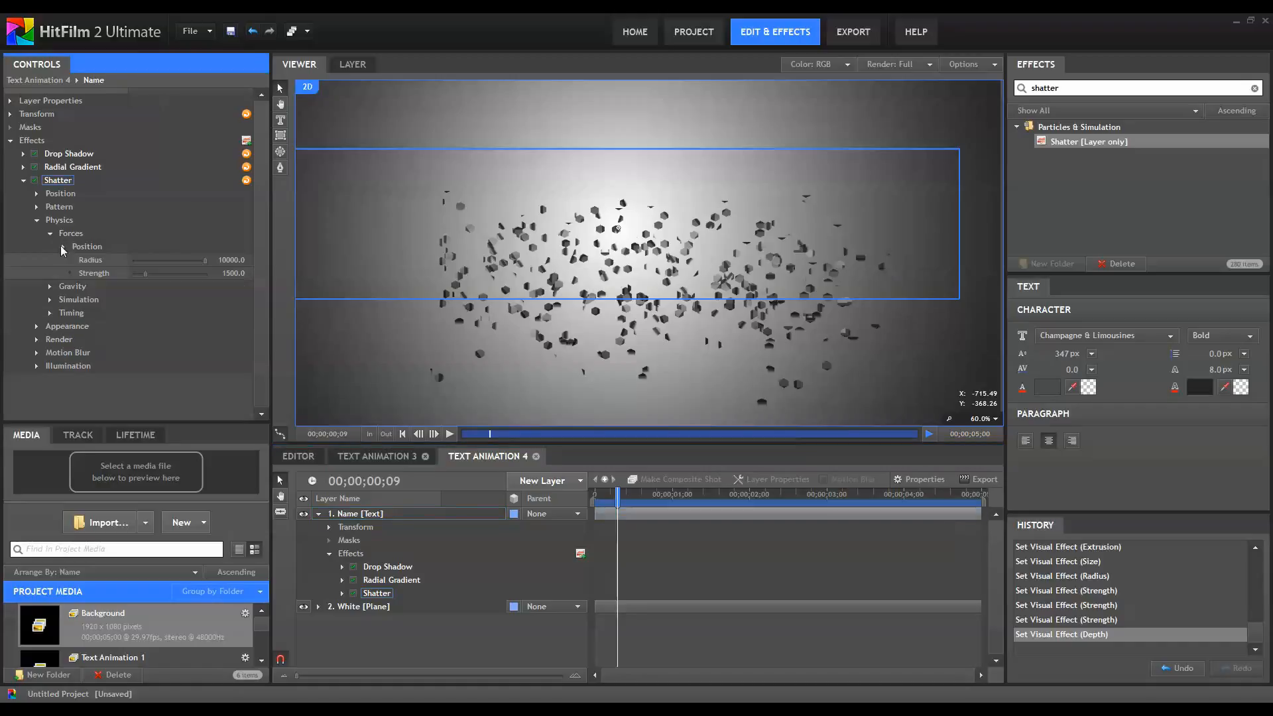
Set the Shatter gravity strength to 0 and check the pieces' motion at 00;00;00;11.
left_click(50, 286)
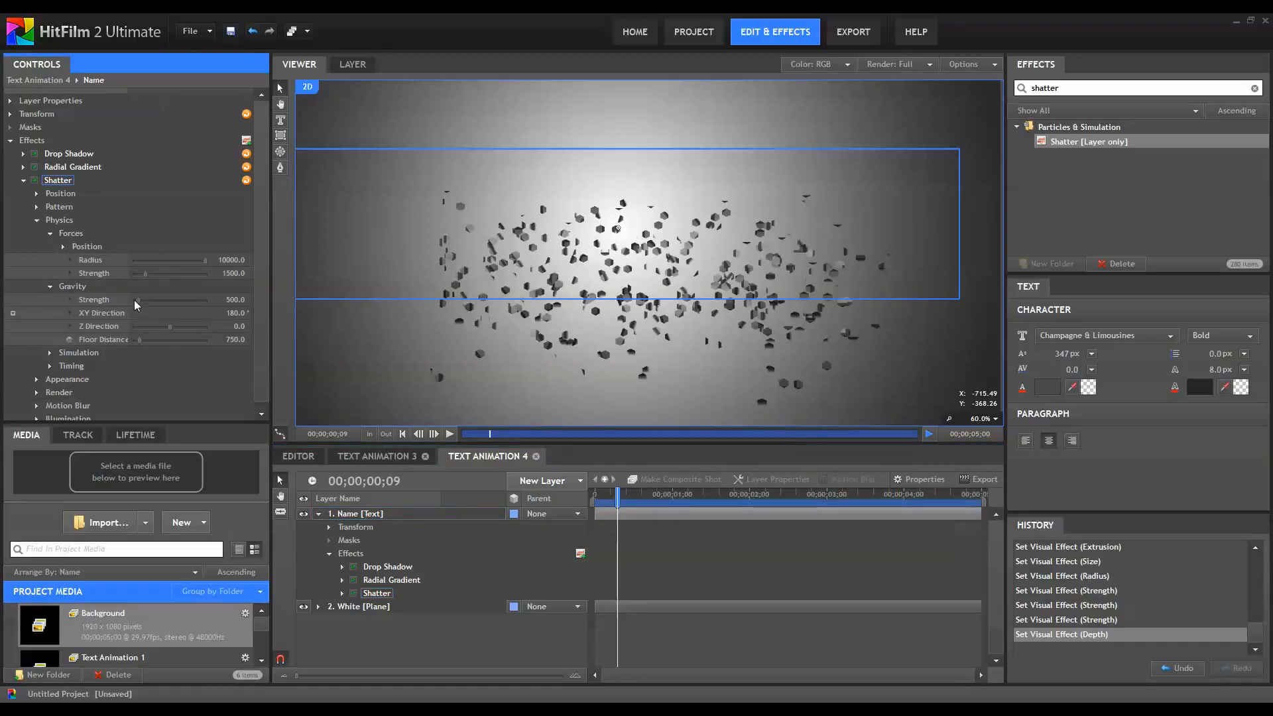
left_click_drag(136, 299, 133, 300)
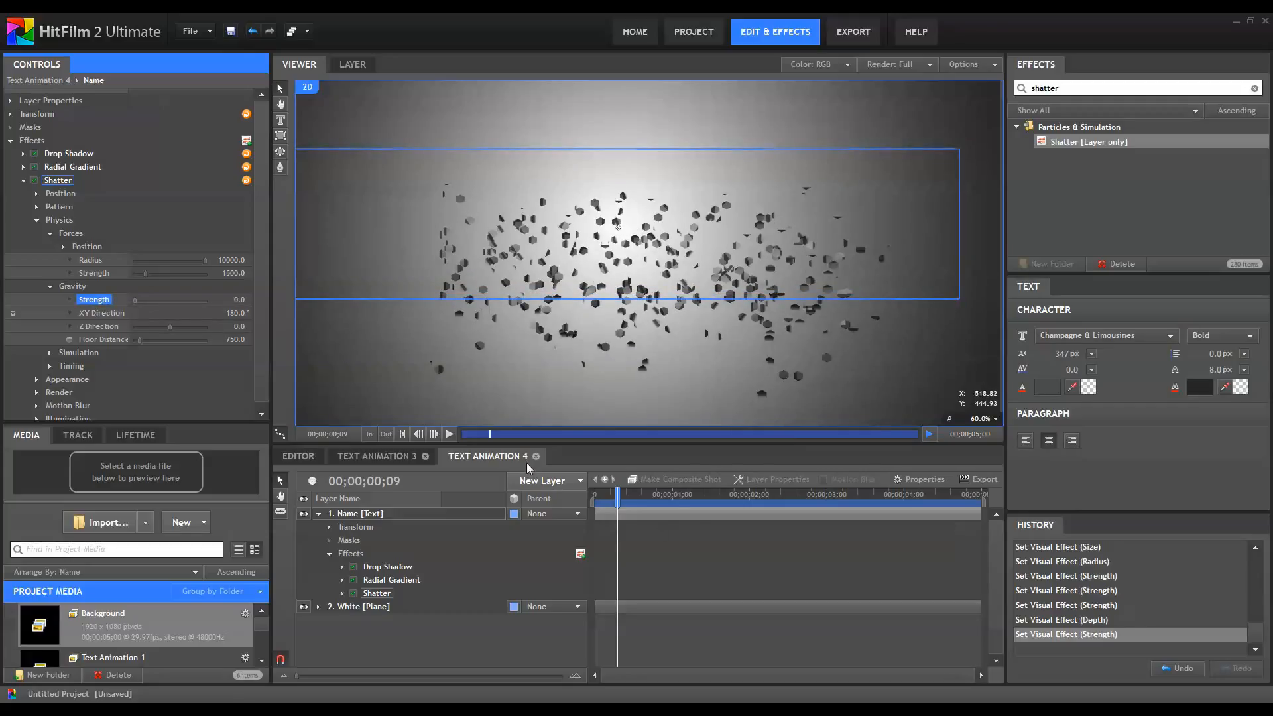
mouse_move(615, 498)
left_mouse_down()
mouse_move(656, 498)
mouse_move(622, 498)
left_mouse_up()
left_click_drag(134, 300, 94, 310)
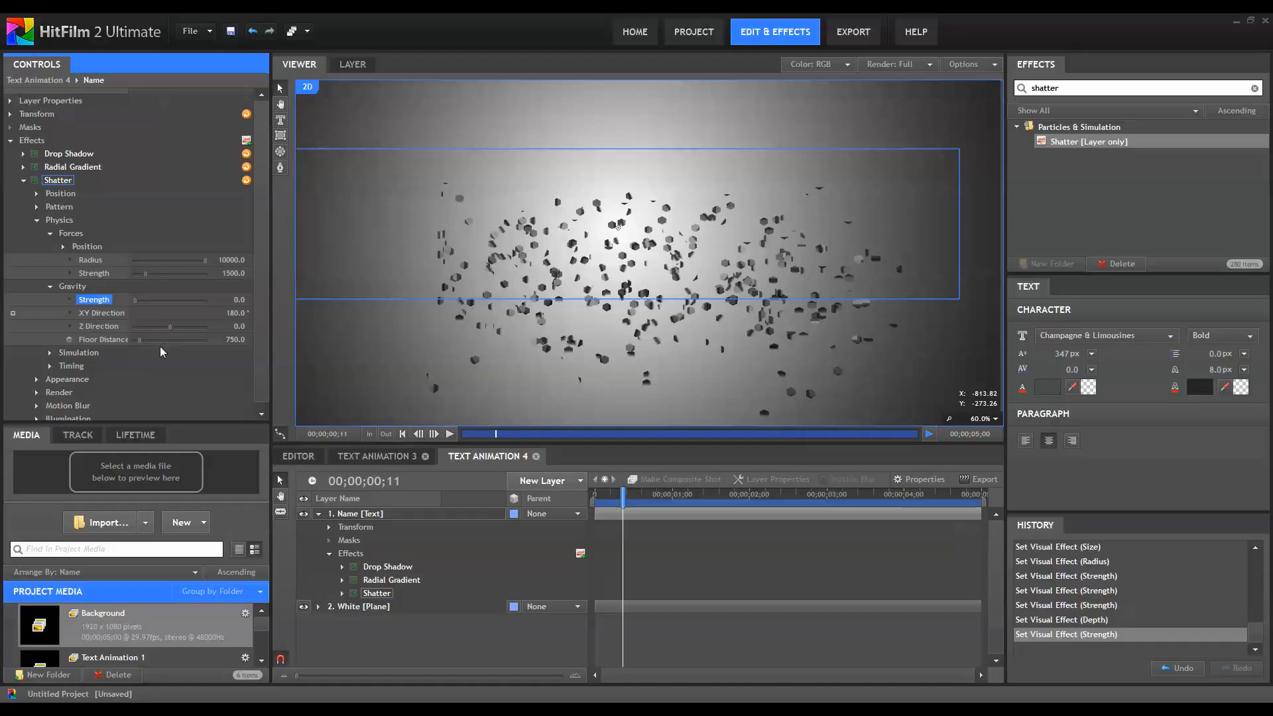
left_click(51, 288)
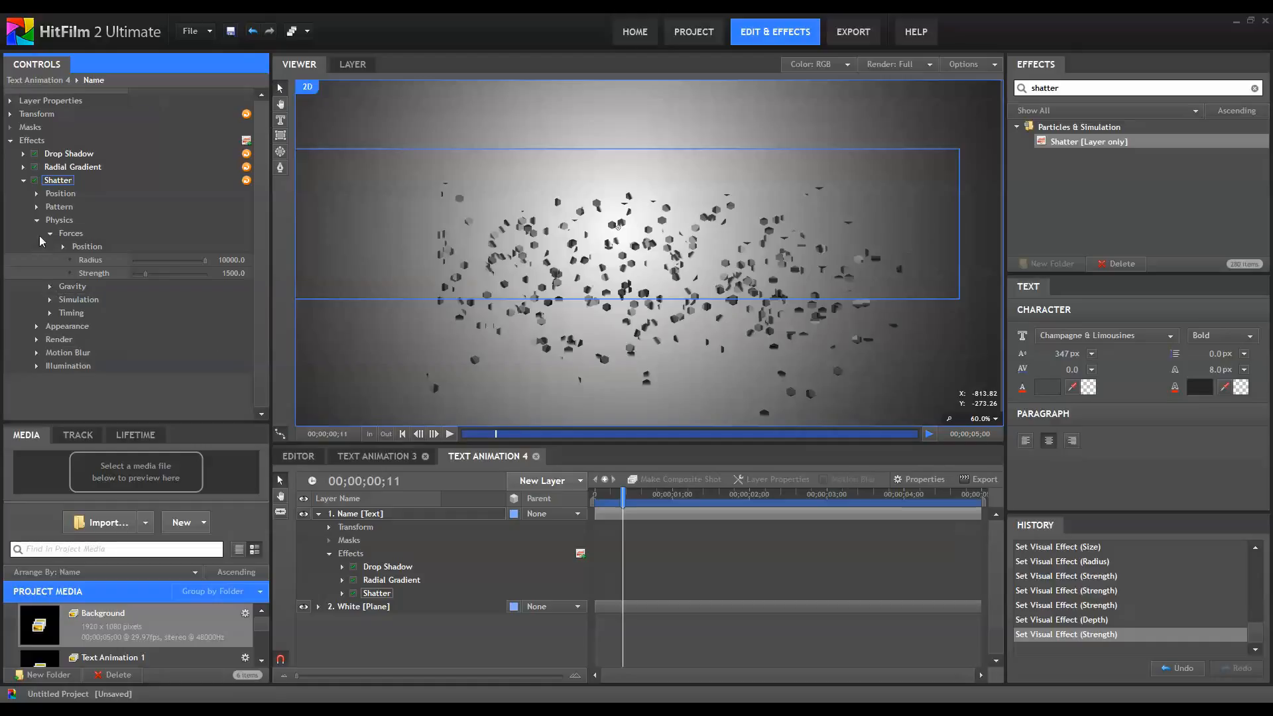
left_click(51, 234)
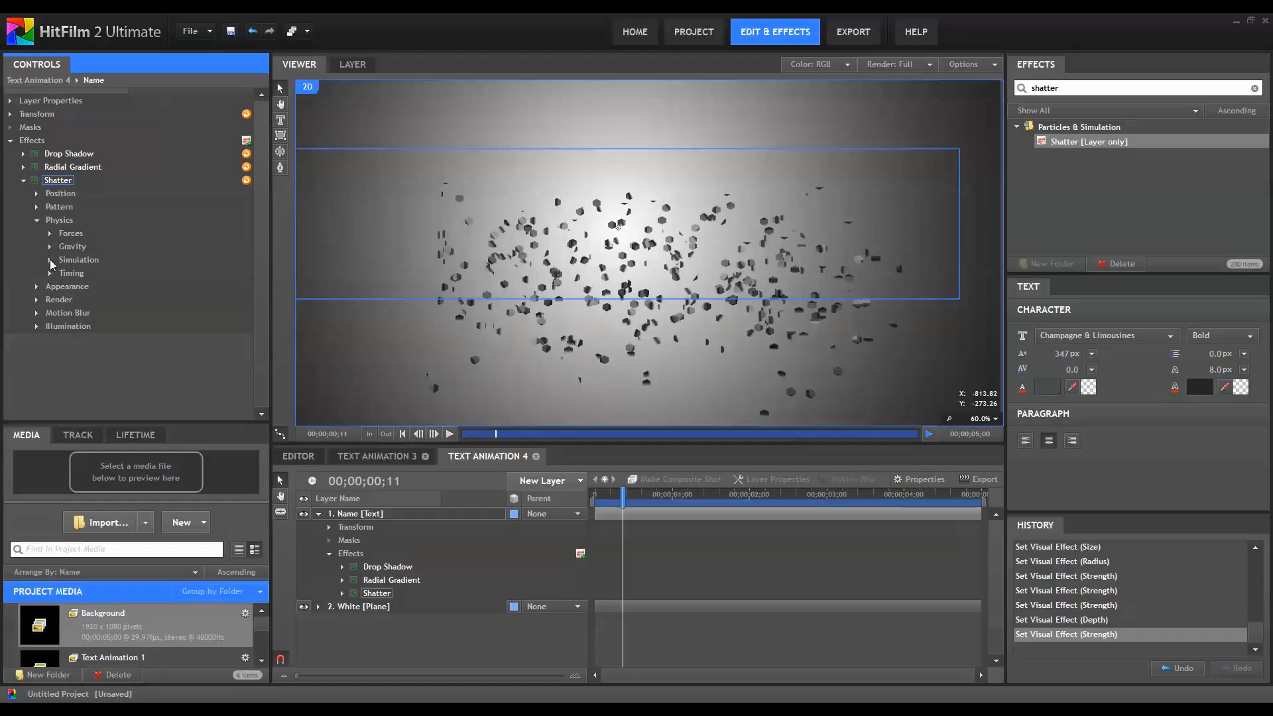
Set the Shatter simulation's rotation speed and randomness to 0 and scrub through the result.
left_click(51, 260)
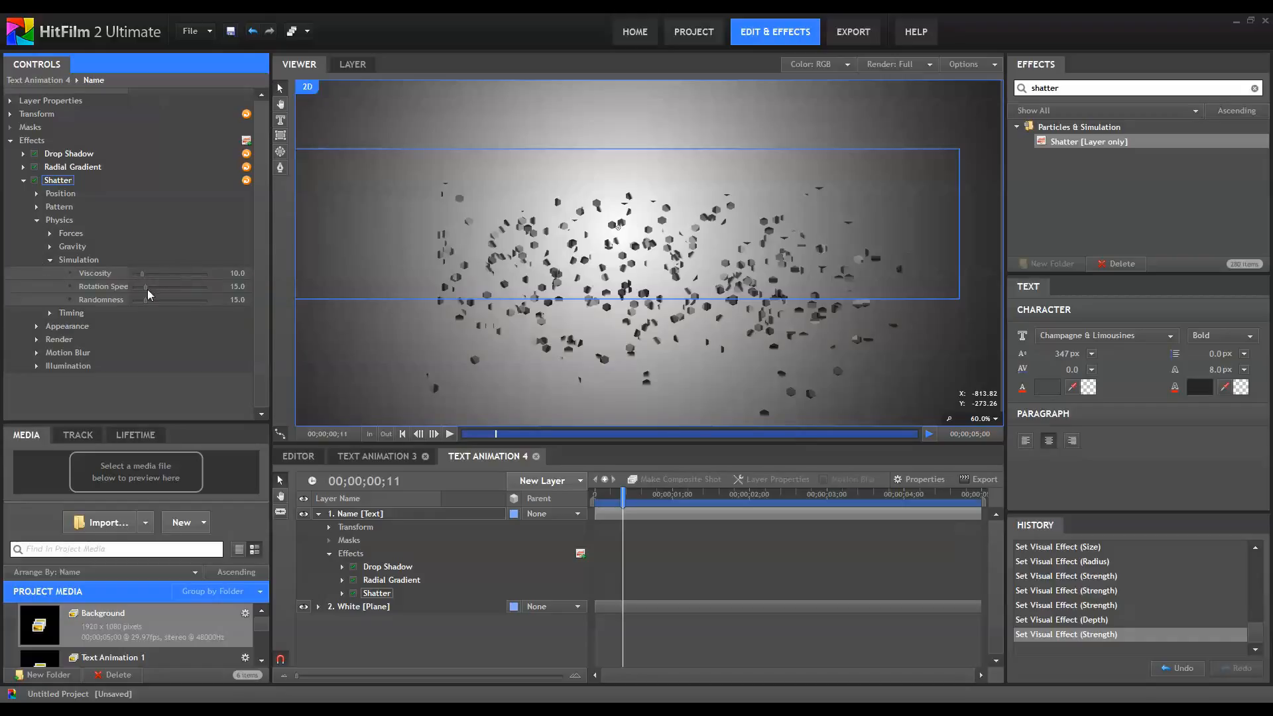
left_click_drag(142, 287, 110, 301)
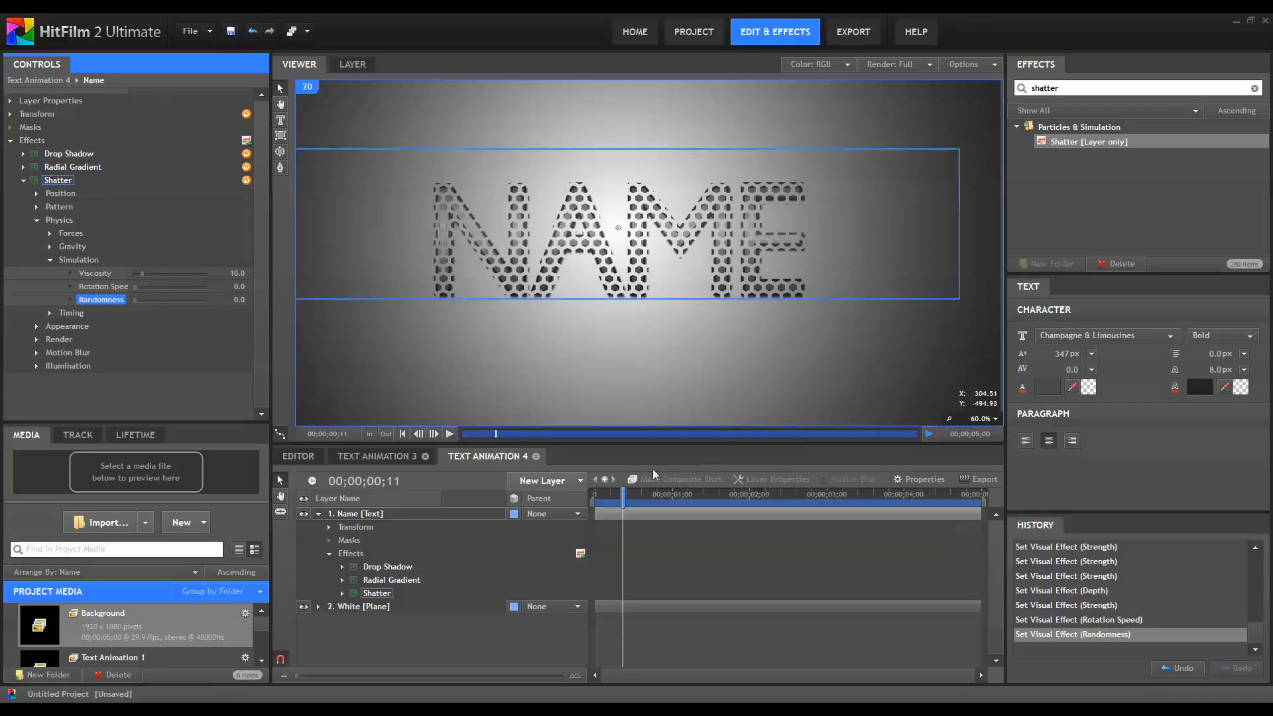
left_click_drag(644, 504, 617, 475)
Set the Shatter timing to start at 4 s and end at 5 s, and preview the breakup near the end.
left_click(51, 313)
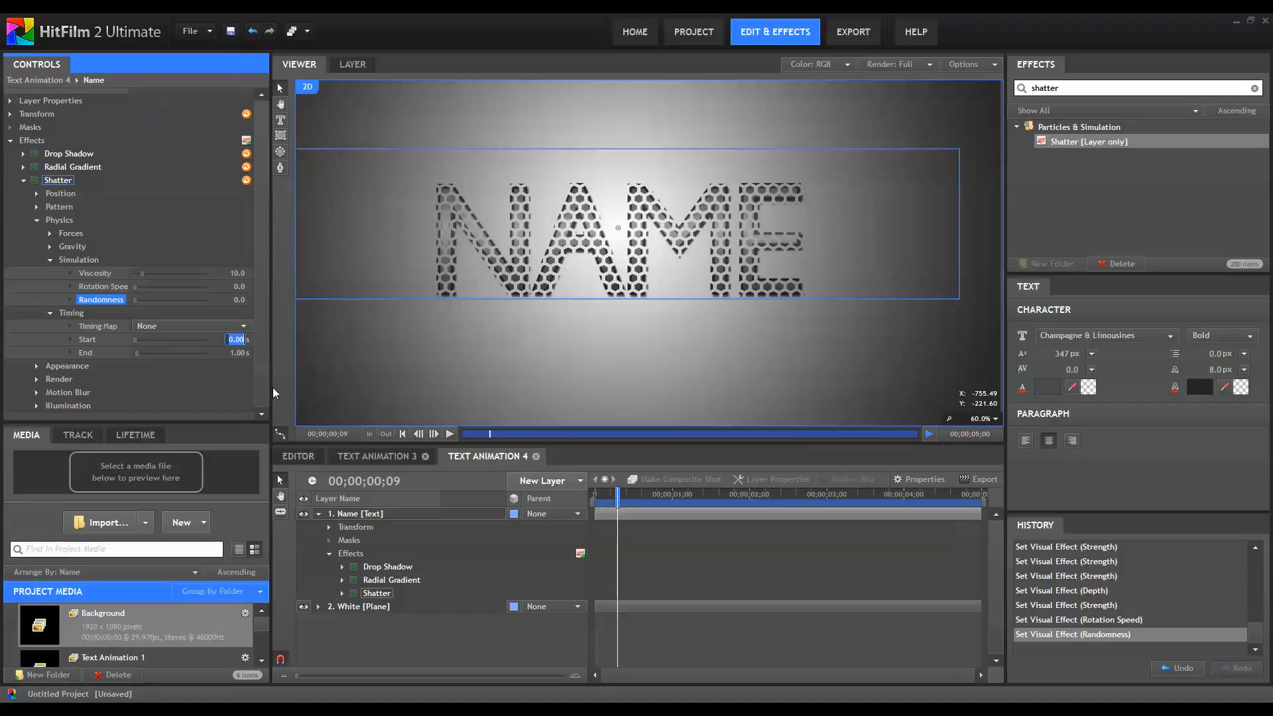
type("4")
key("Tab")
type("5")
key("Return")
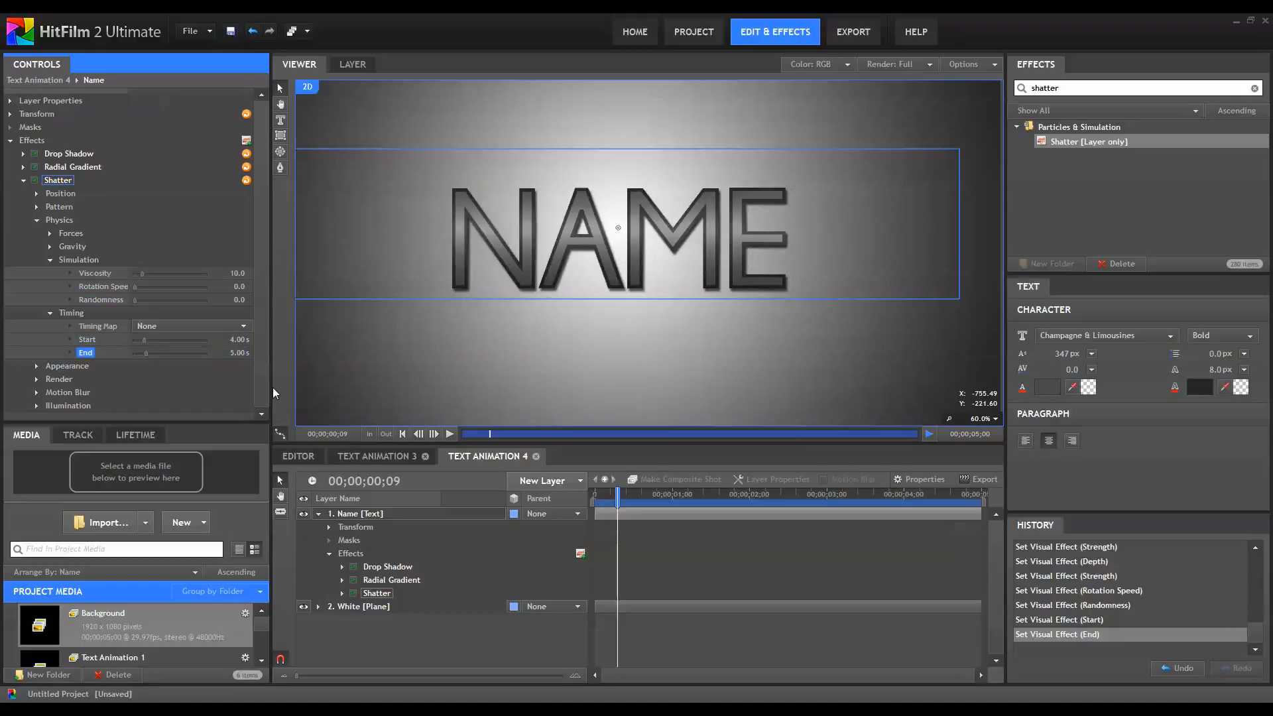
left_click(845, 498)
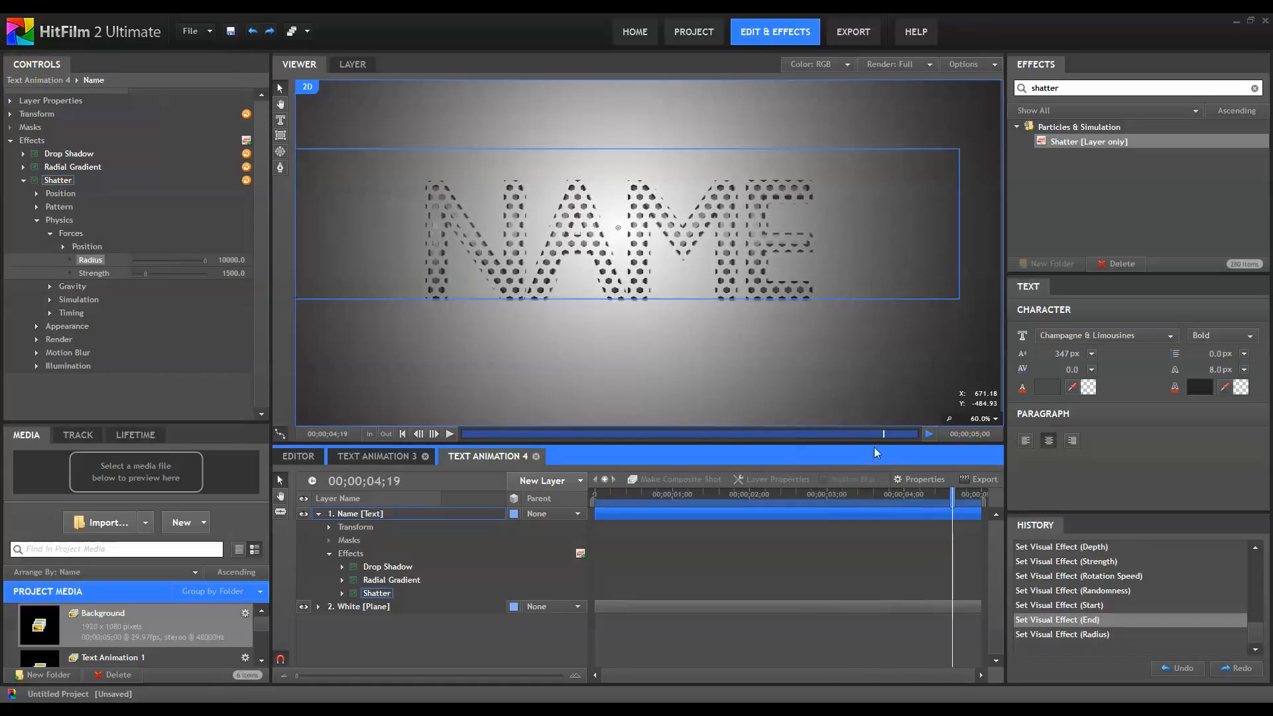
left_click_drag(877, 498, 911, 502)
Enable scale animation on the Name text layer with a 100% keyframe at 00;00;04;00.
left_click(328, 555)
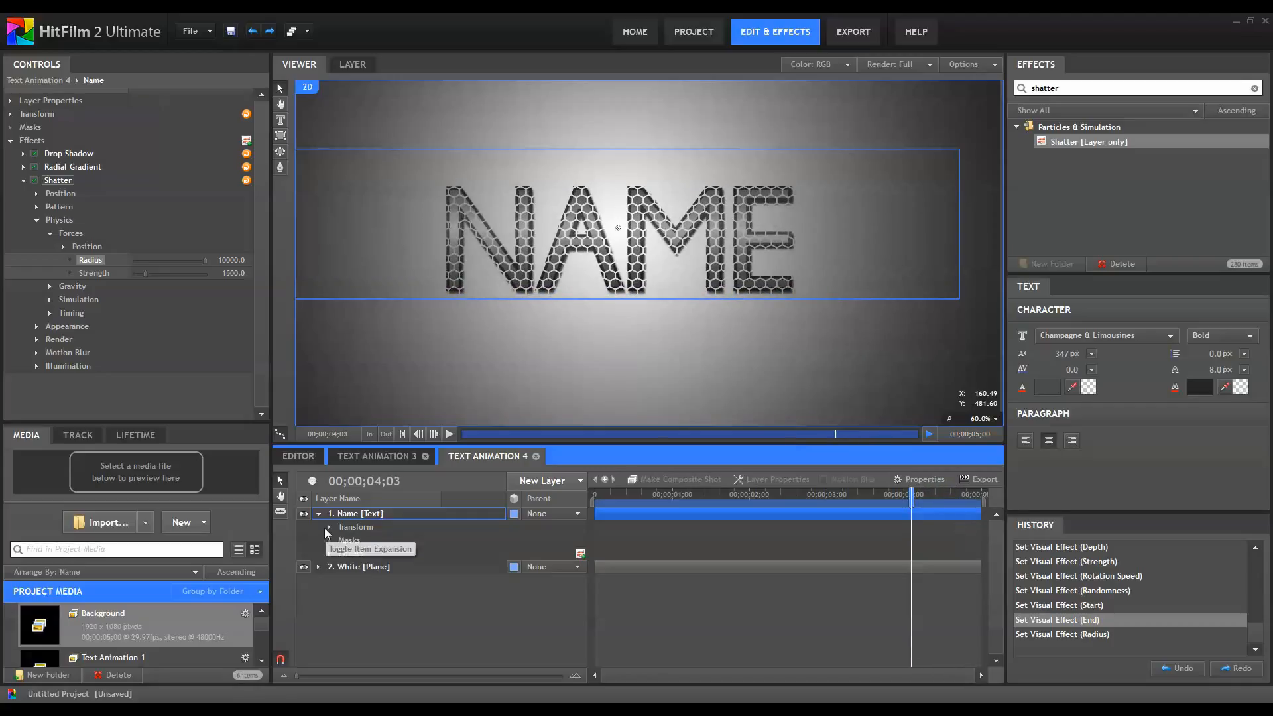
left_click(329, 529)
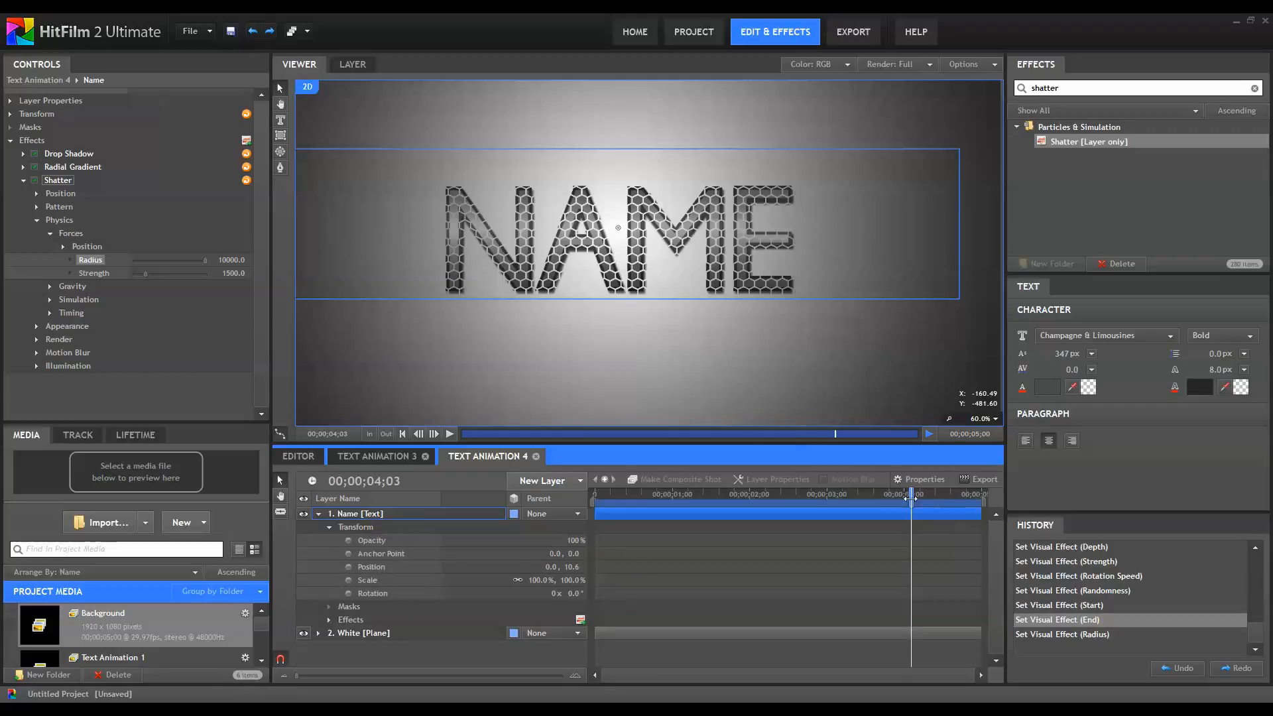
left_click_drag(910, 498, 903, 499)
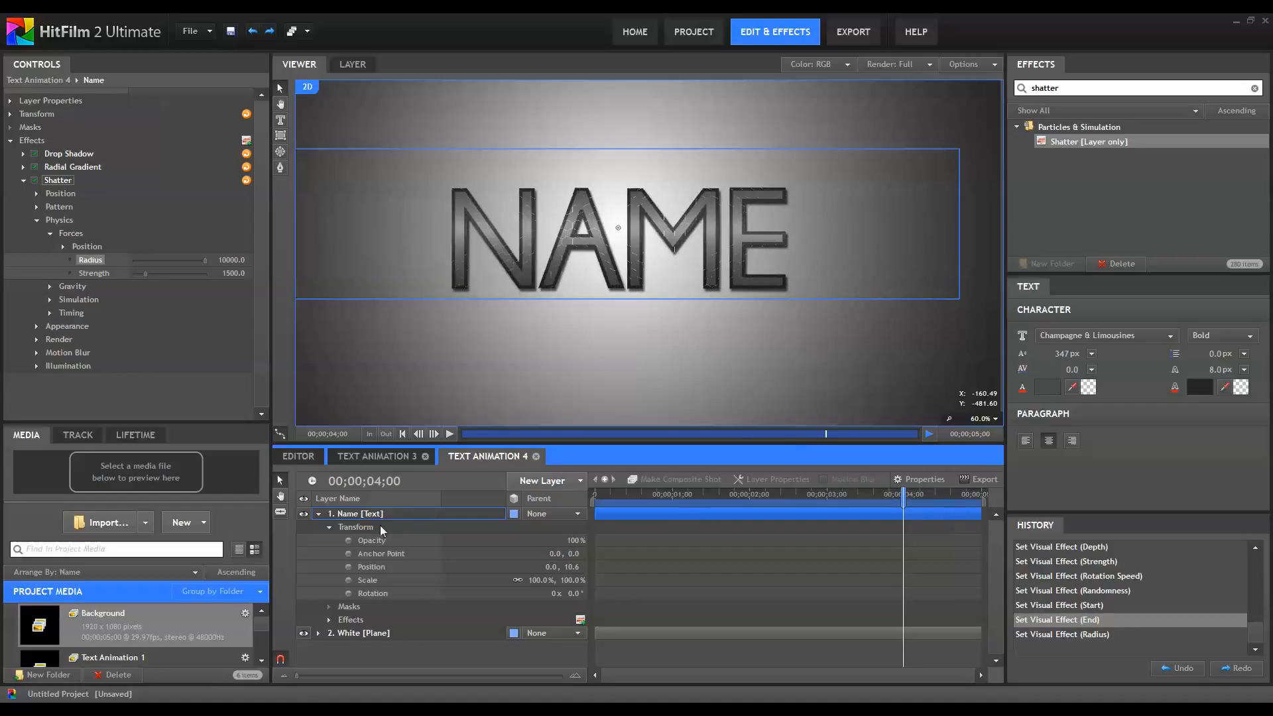
left_click(348, 580)
Add a scale keyframe of 85% to the Name text layer at the last frame, 00;00;04;29, and scrub through the animation.
left_click_drag(903, 498, 1006, 498)
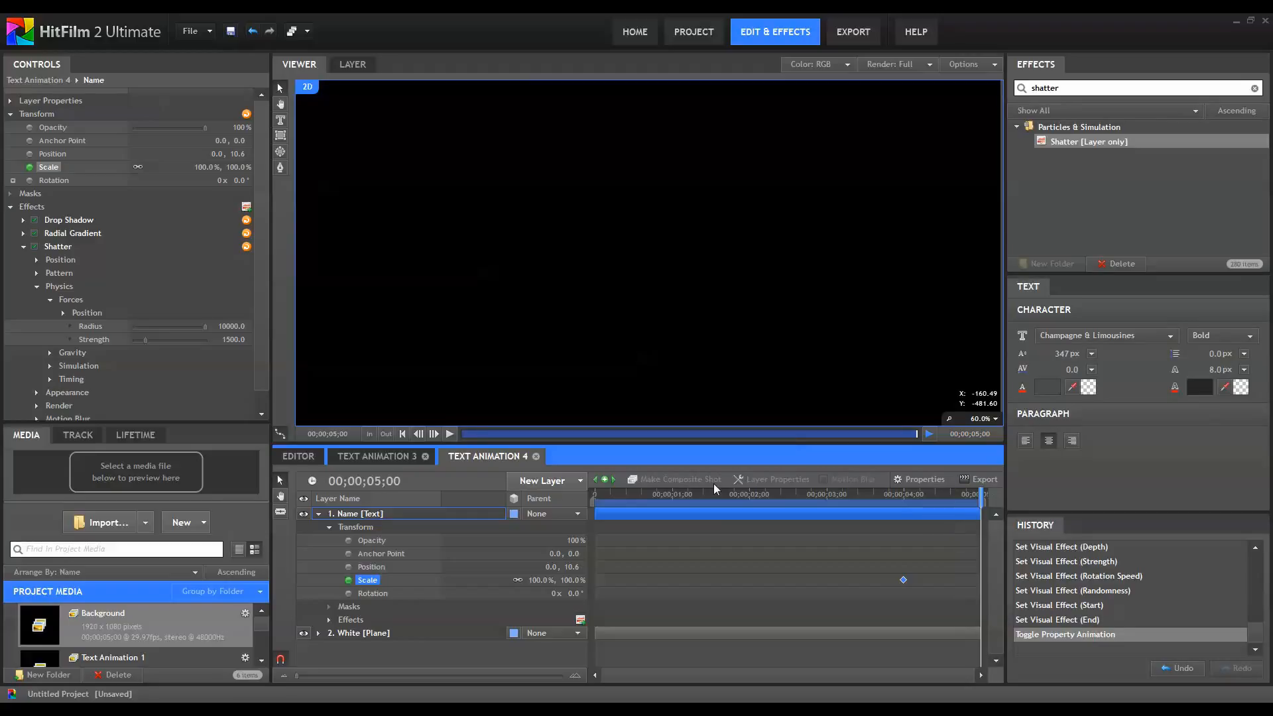
key("comma")
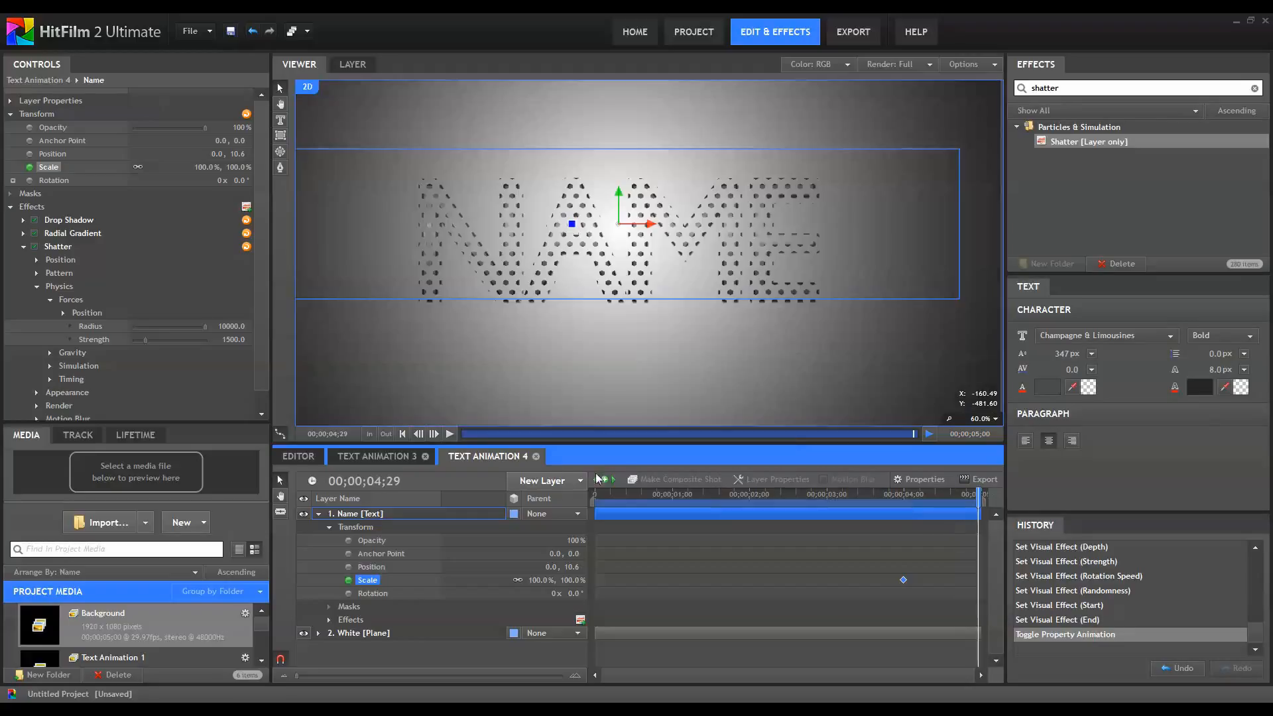
left_click(605, 479)
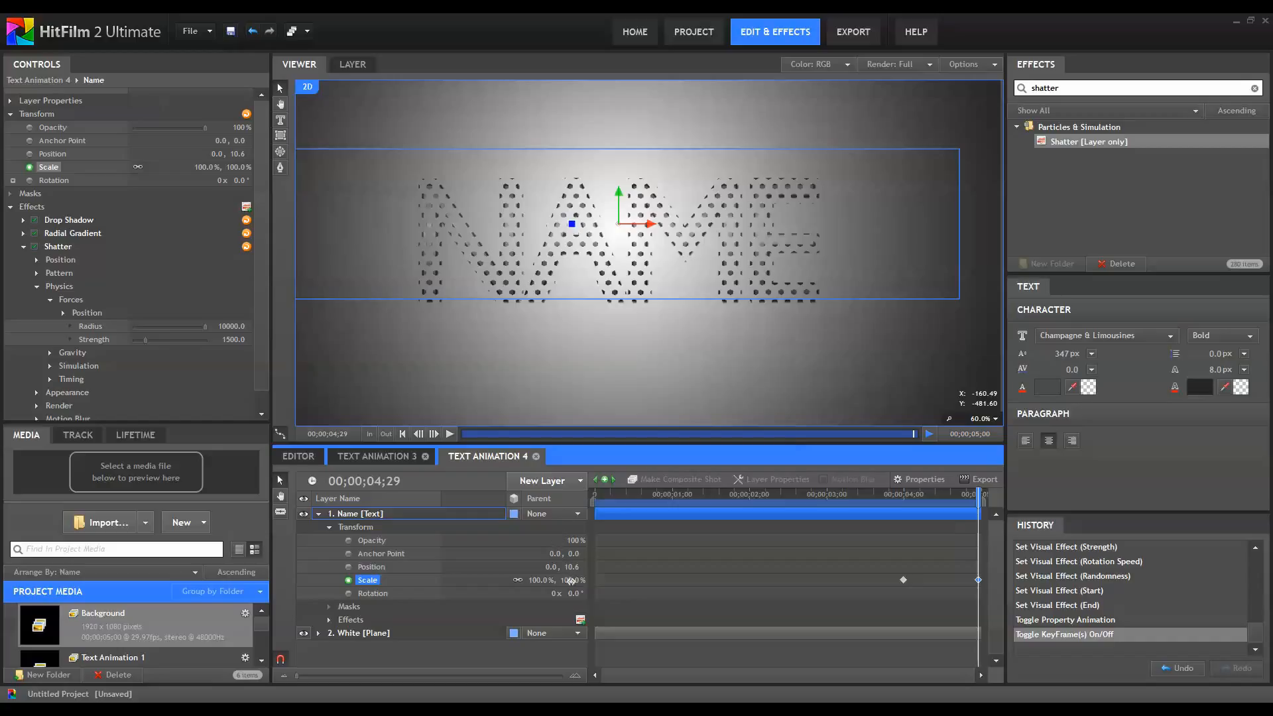
left_click_drag(571, 580, 559, 577)
left_click_drag(873, 503, 978, 538)
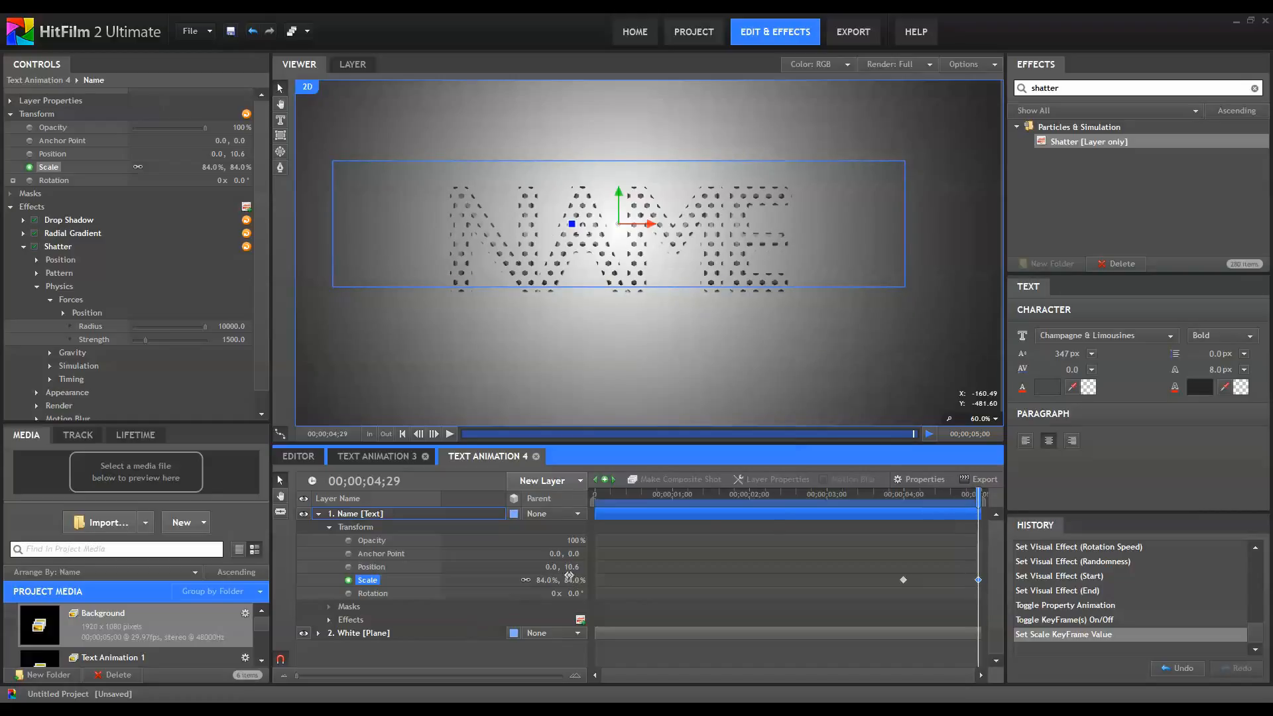
type("5")
key("Return")
left_click(750, 532)
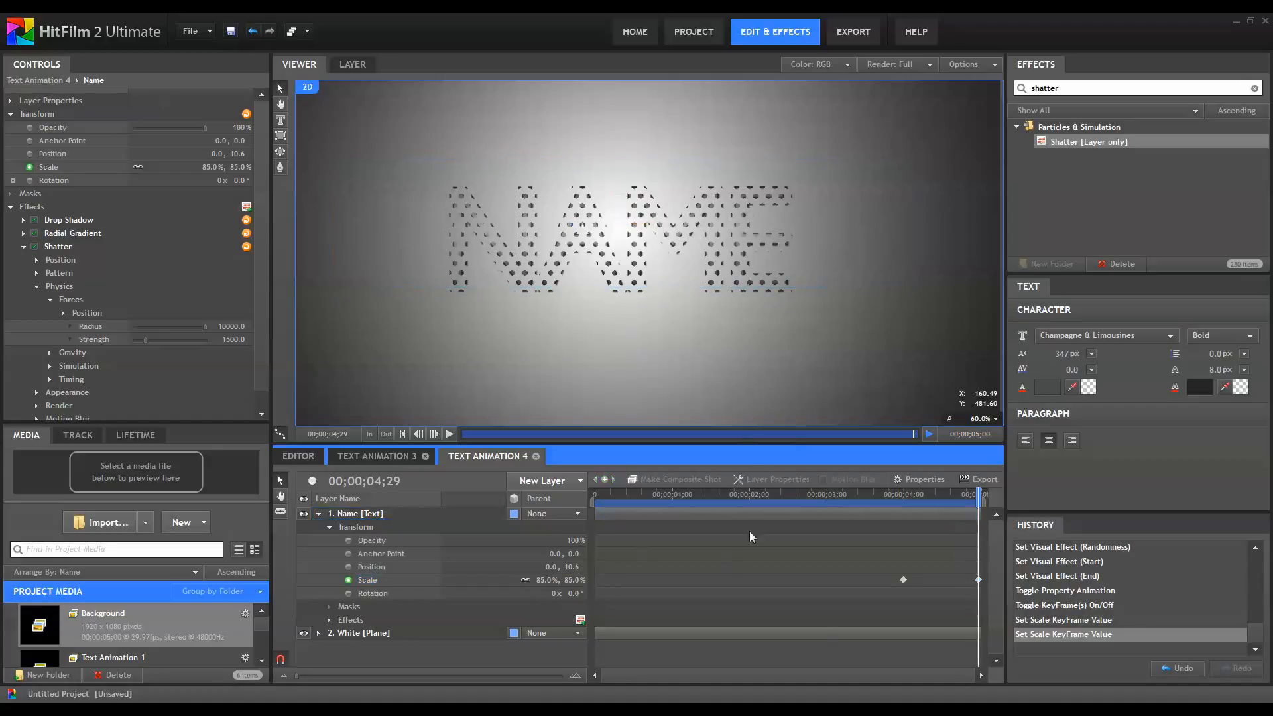
left_click_drag(825, 496, 904, 523)
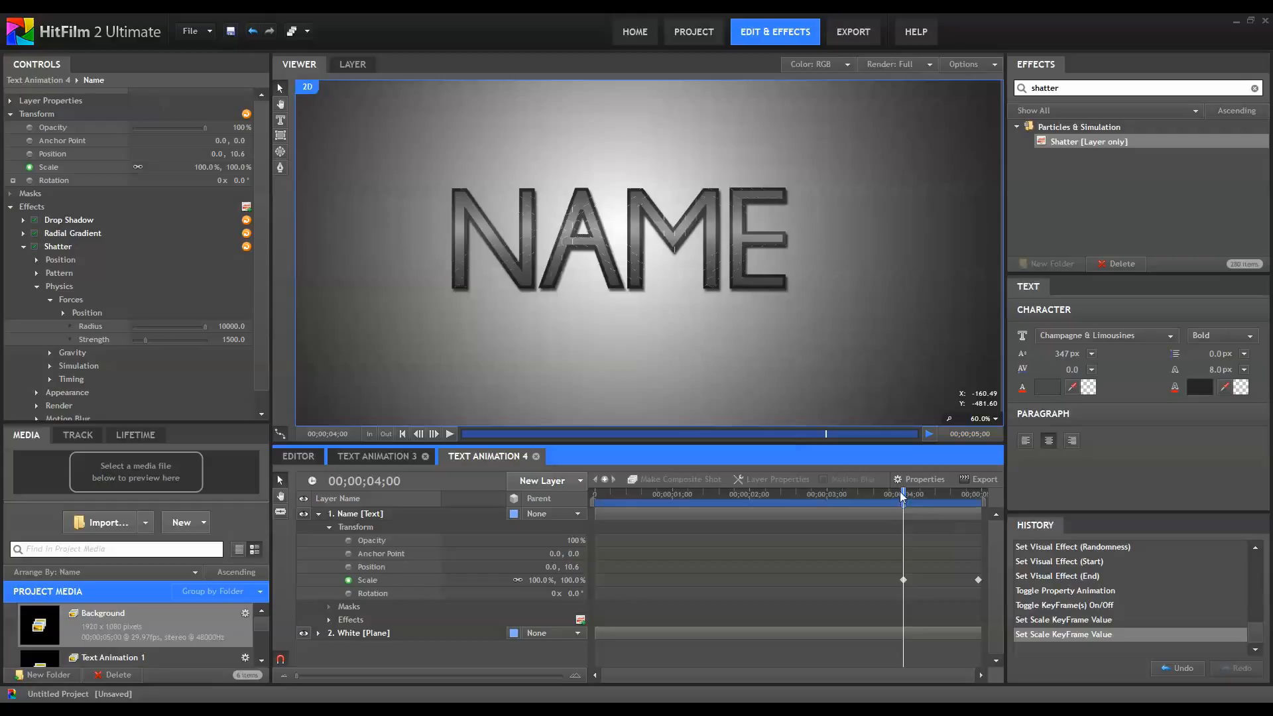
left_click_drag(598, 500, 631, 500)
Find the Time Reverse effect and apply it to the Name text layer.
left_click_drag(1146, 90, 916, 109)
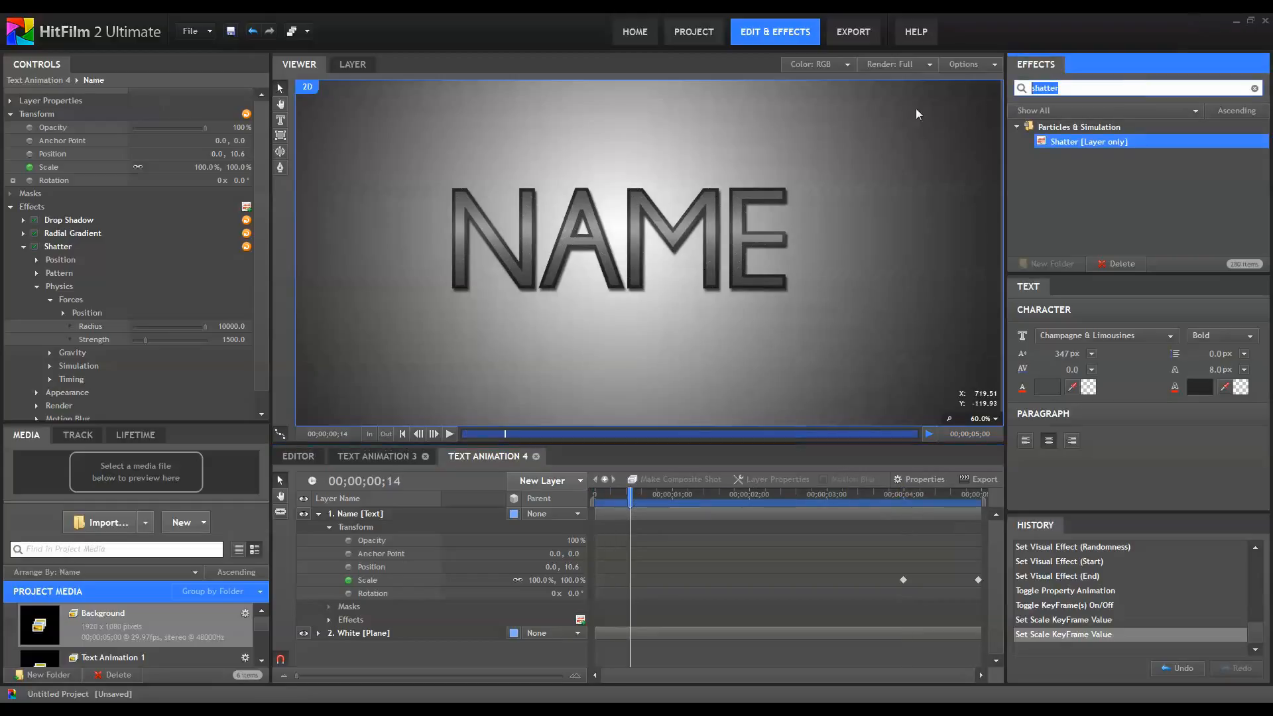
key("BackSpace")
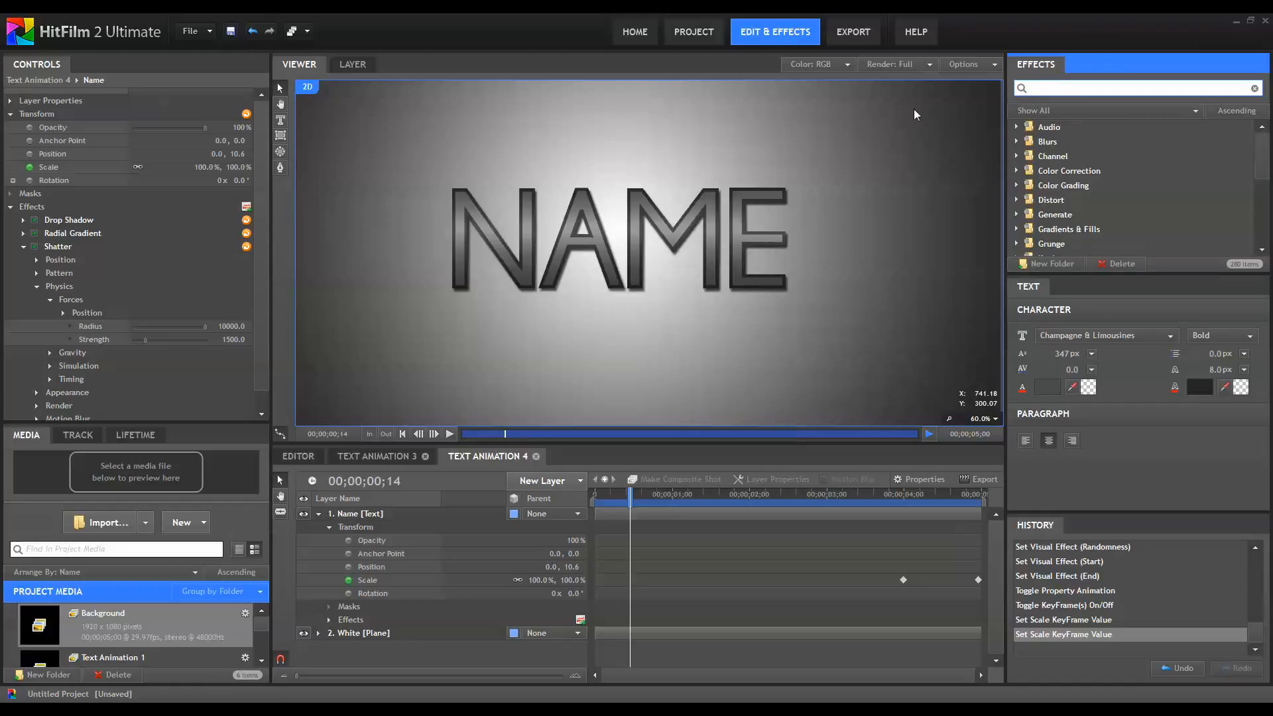
type("d")
key("BackSpace")
type("re")
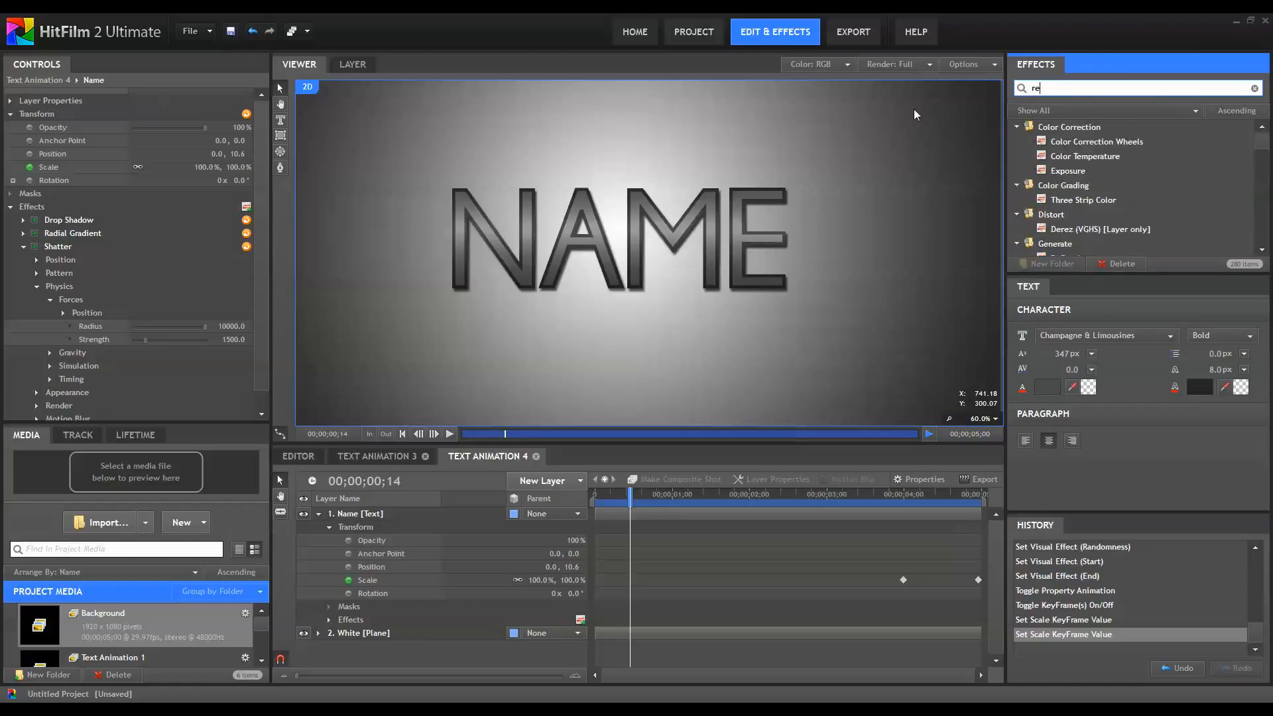
type("ver")
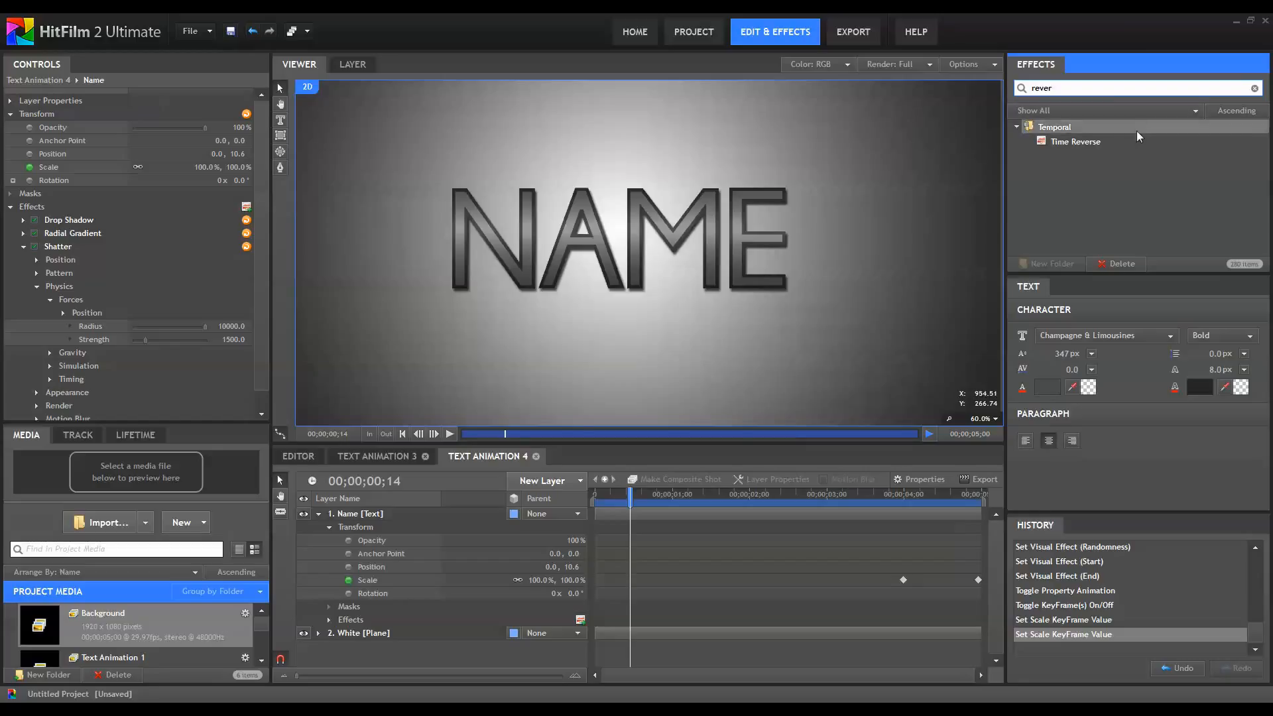
left_click_drag(1130, 140, 421, 515)
Play the reversed text animation from the start of the timeline, then collapse the Name text layer.
left_click_drag(604, 500, 901, 520)
left_click_drag(589, 499, 578, 496)
left_click(449, 434)
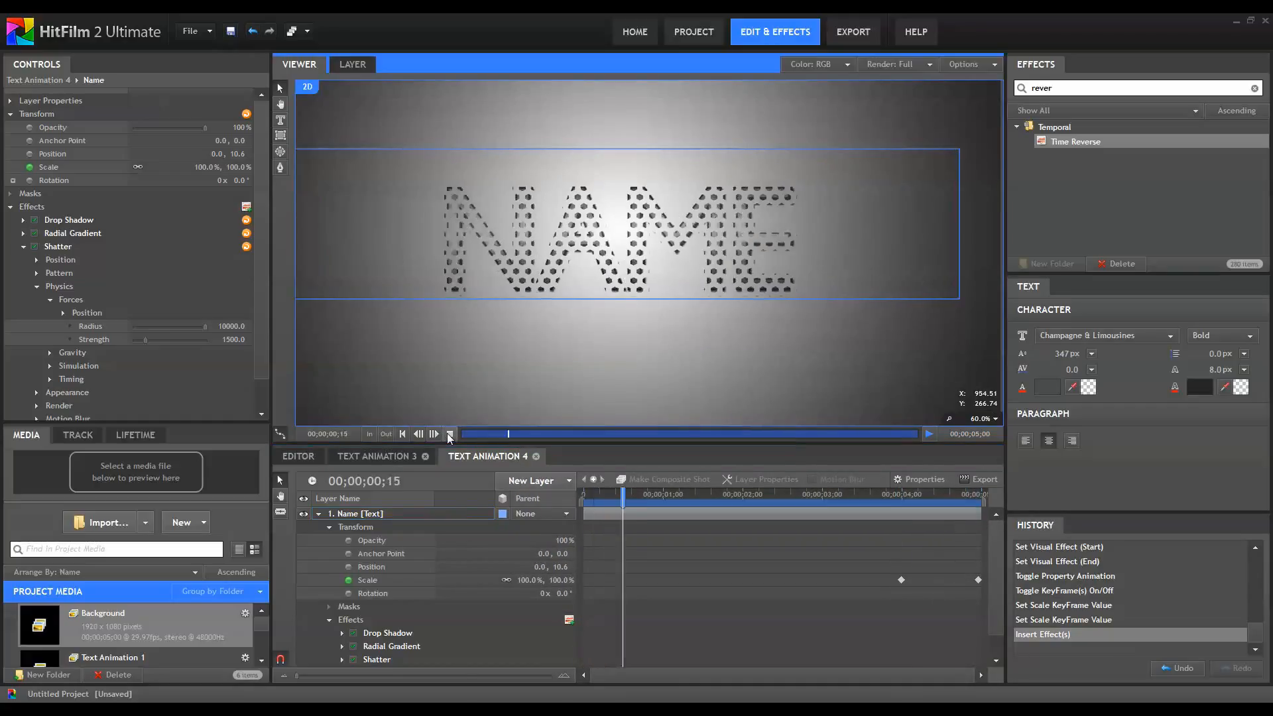
left_click(583, 561)
left_click(319, 514)
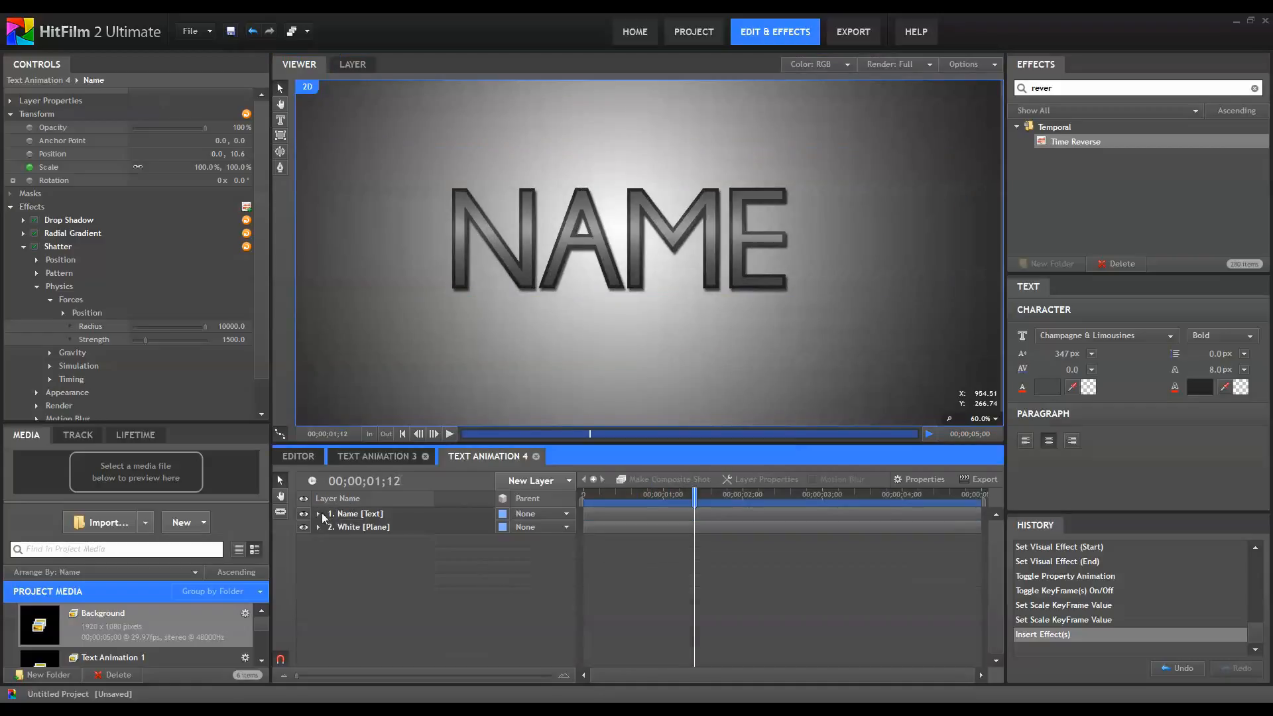
Copy the Name text and White plane layers together and close the Text Animation 4 and Text Animation 3 timelines.
left_click(388, 516)
left_click(385, 527, "ctrl")
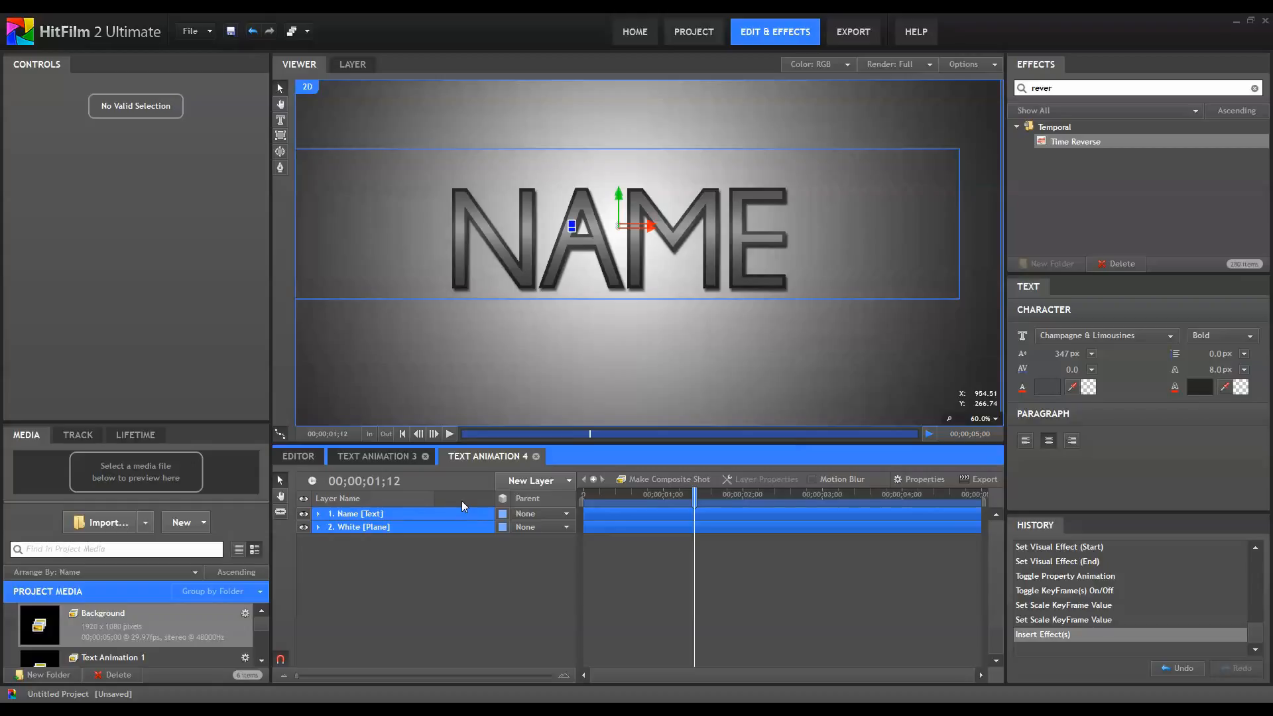
left_click(535, 456)
left_click(425, 456)
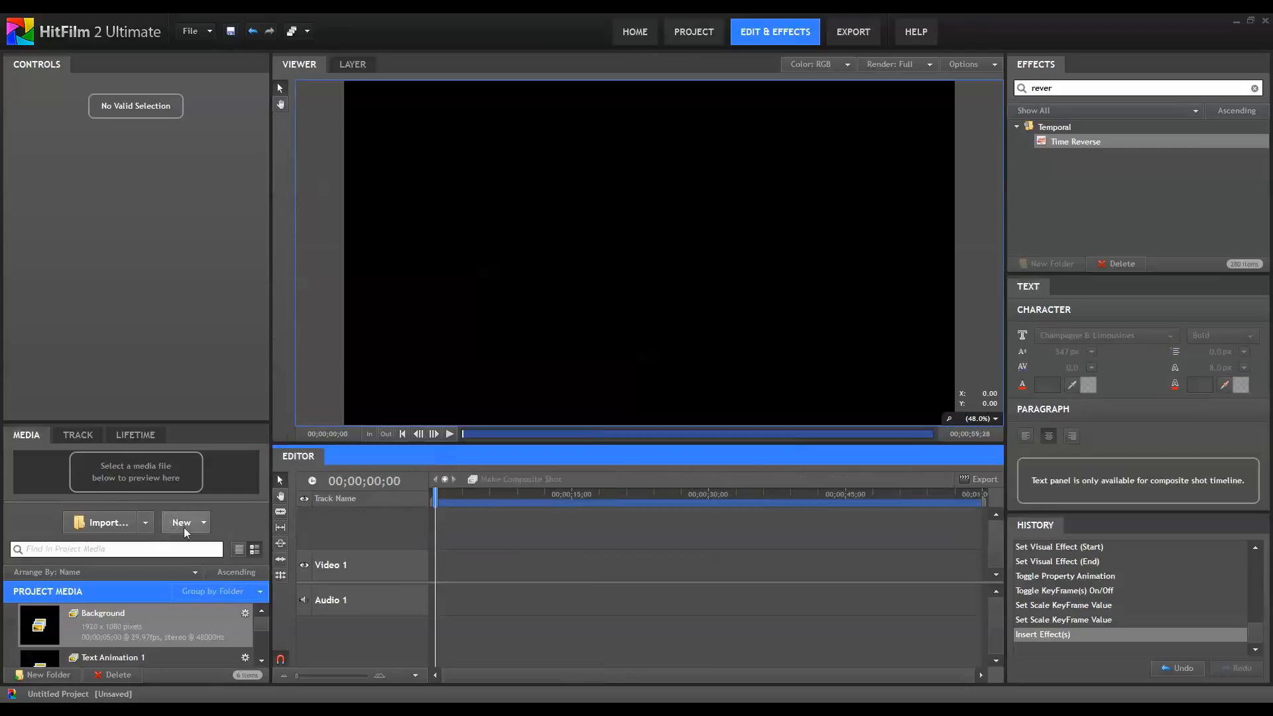
Create a 1080p 29.97 composite shot named Text Animation 5 and paste the copied layers into it.
left_click(181, 522)
left_click(225, 554)
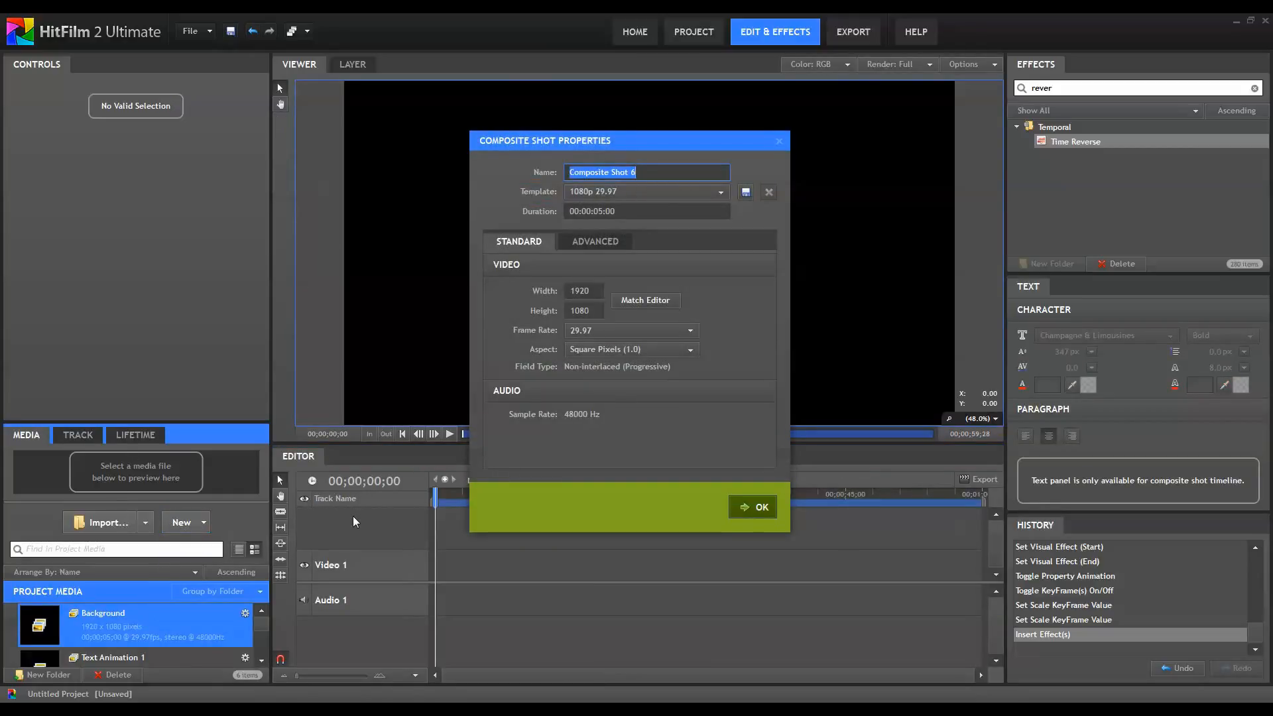
type("Text")
type("Animation 2")
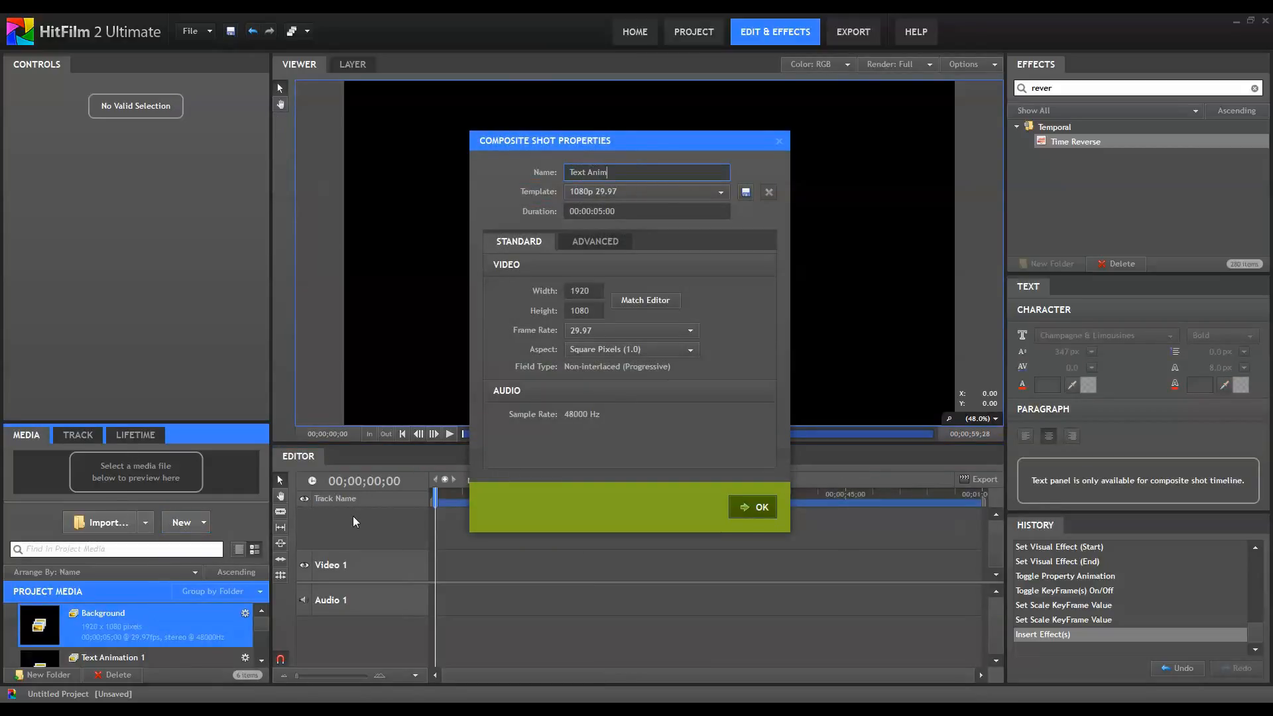
key("Return")
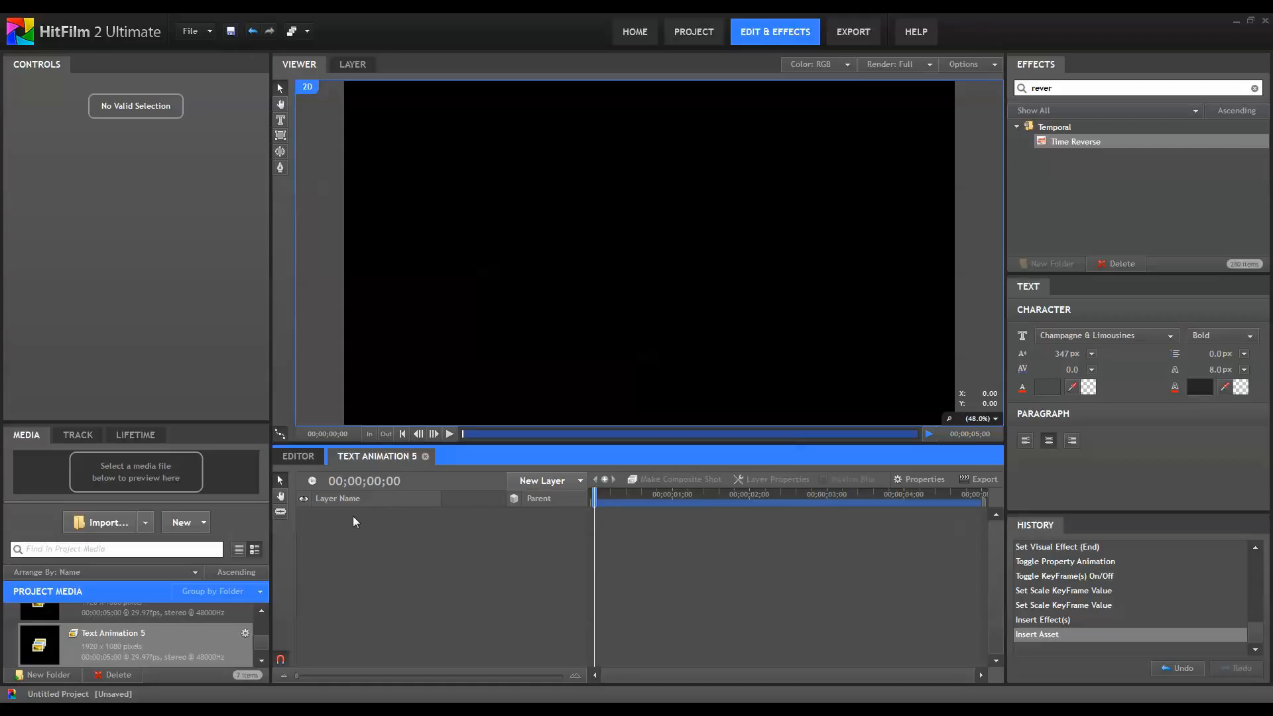
key("ctrl+v")
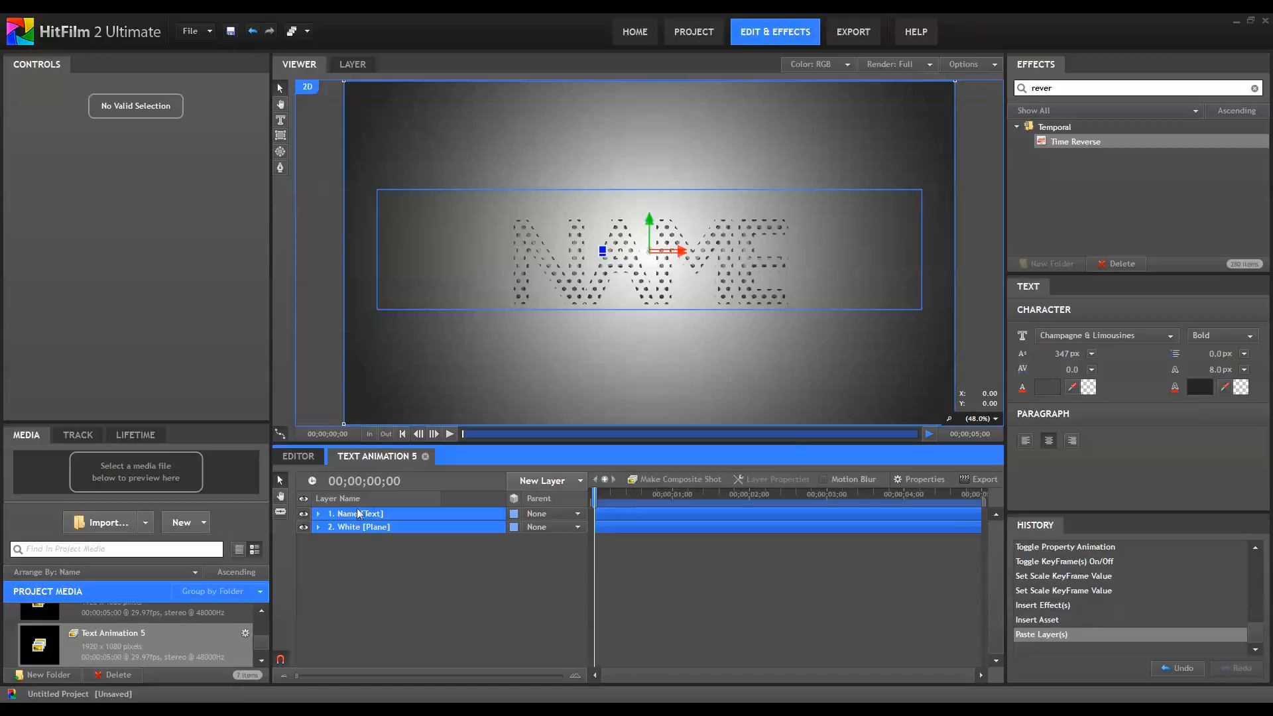
left_click(412, 566)
Reset the Shatter effect on the Name text layer to its default settings.
left_click(334, 515)
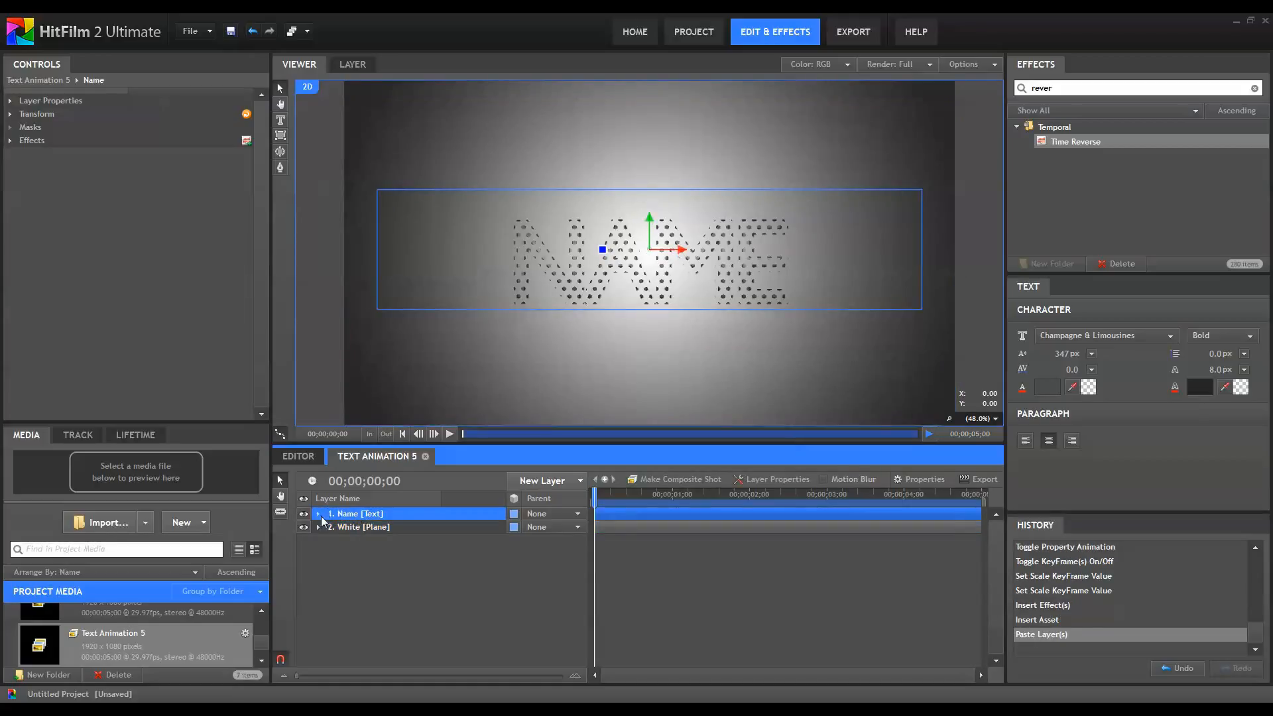
left_click(319, 515)
left_click(351, 554)
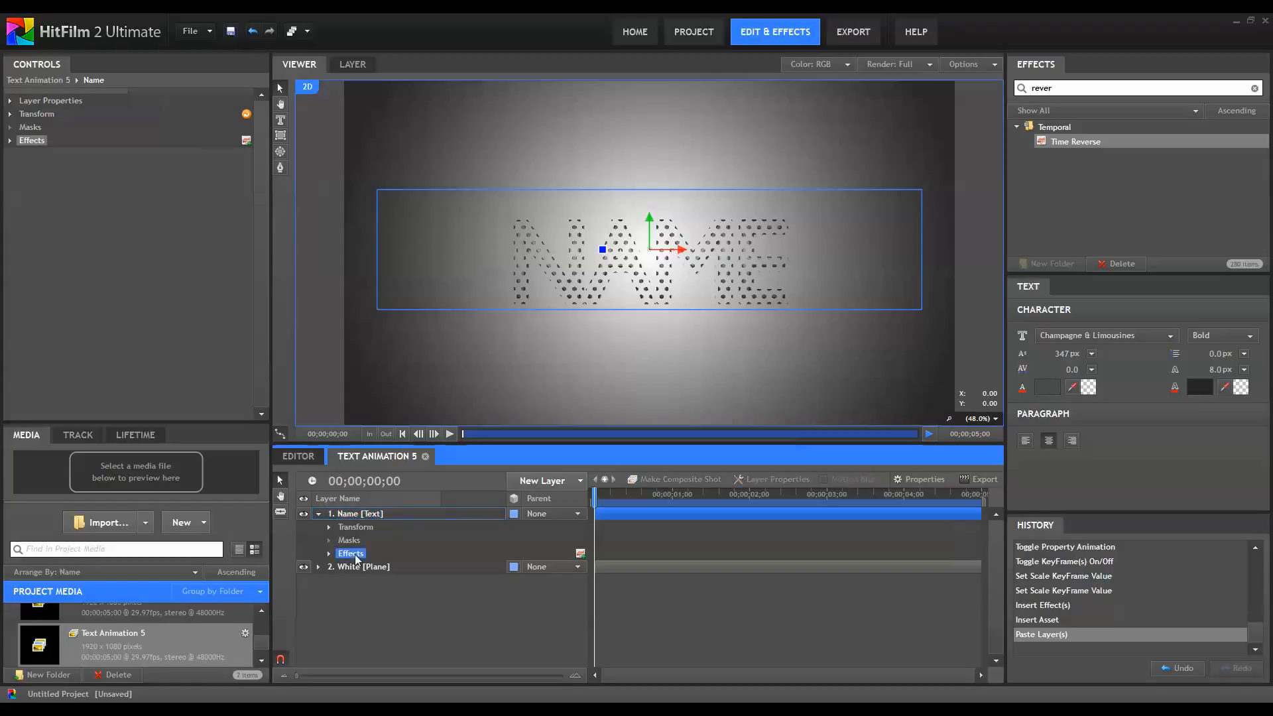
left_click(10, 140)
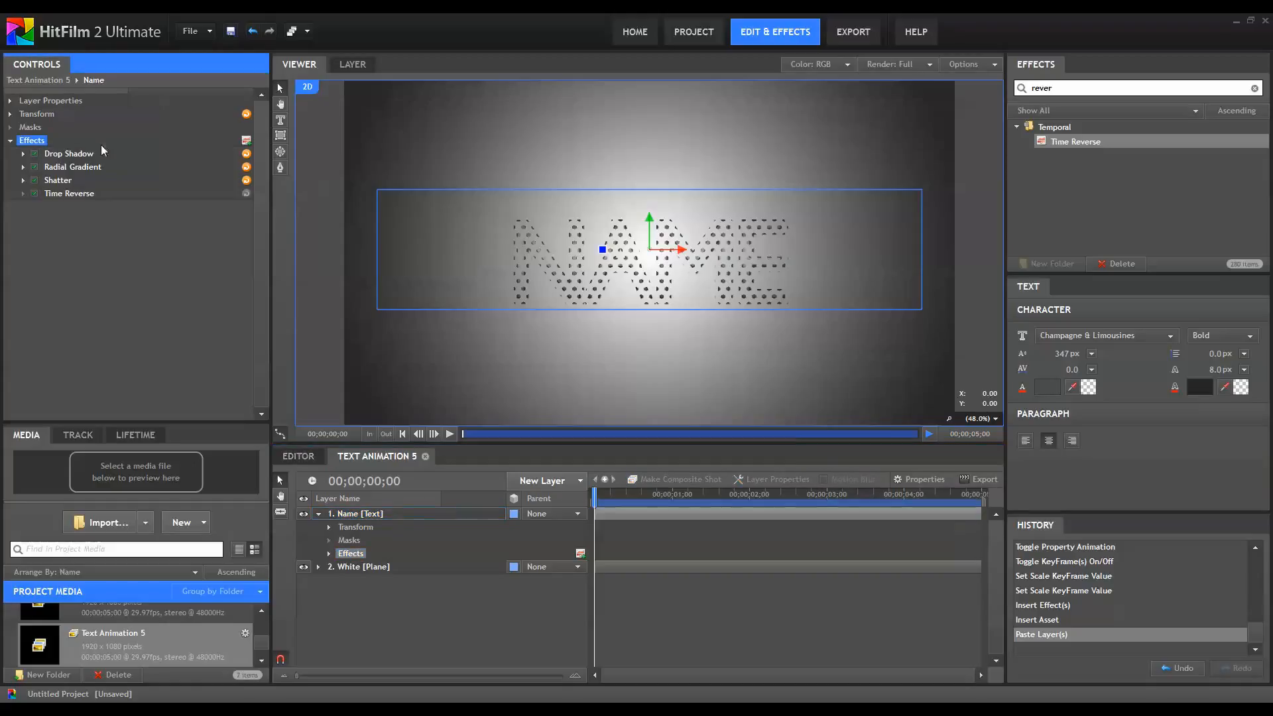
left_click(60, 180)
left_click(23, 181)
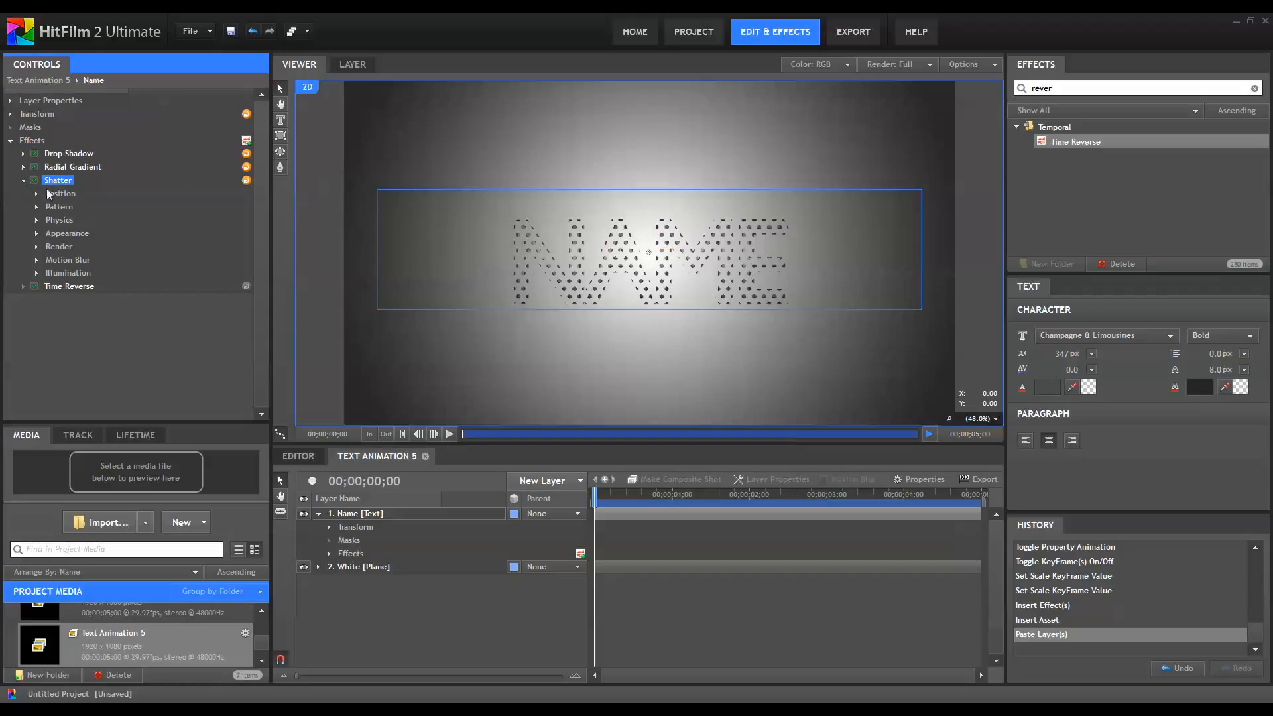
left_click(246, 180)
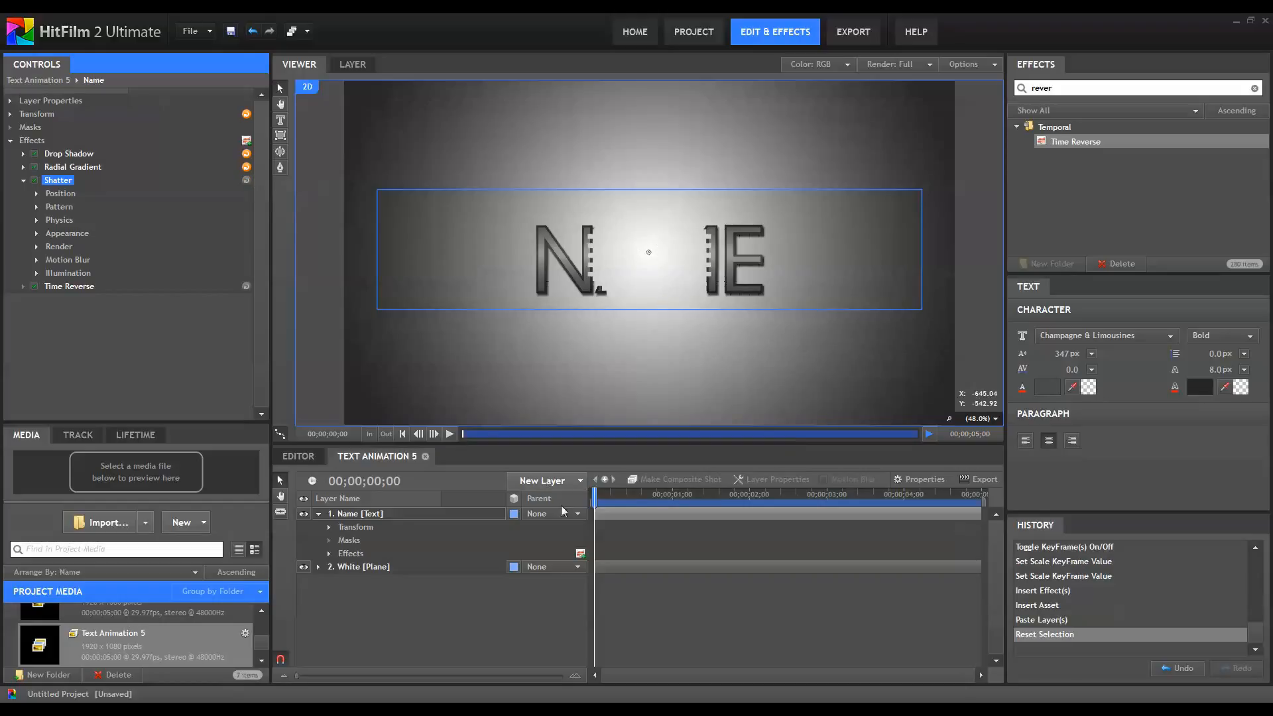
Remove the Time Reverse effect from the Name text layer and scrub the shatter to 00;00;00;13.
left_click(587, 491)
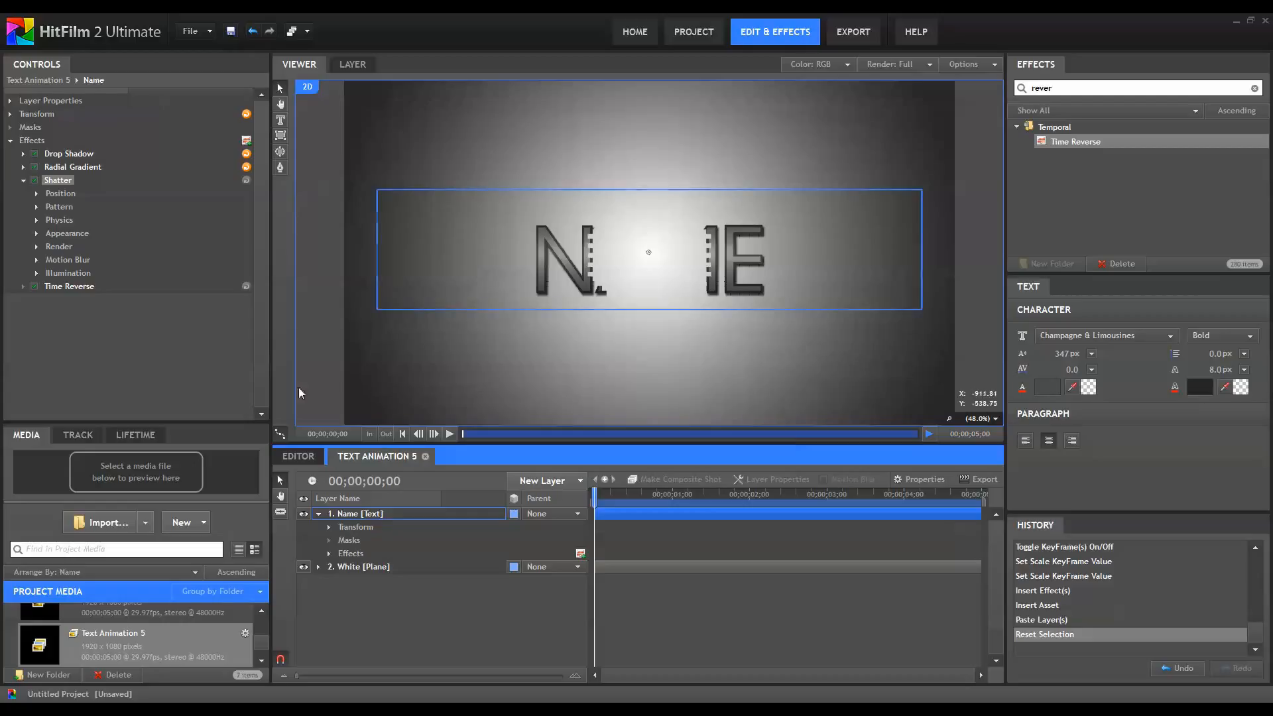
left_click(71, 284)
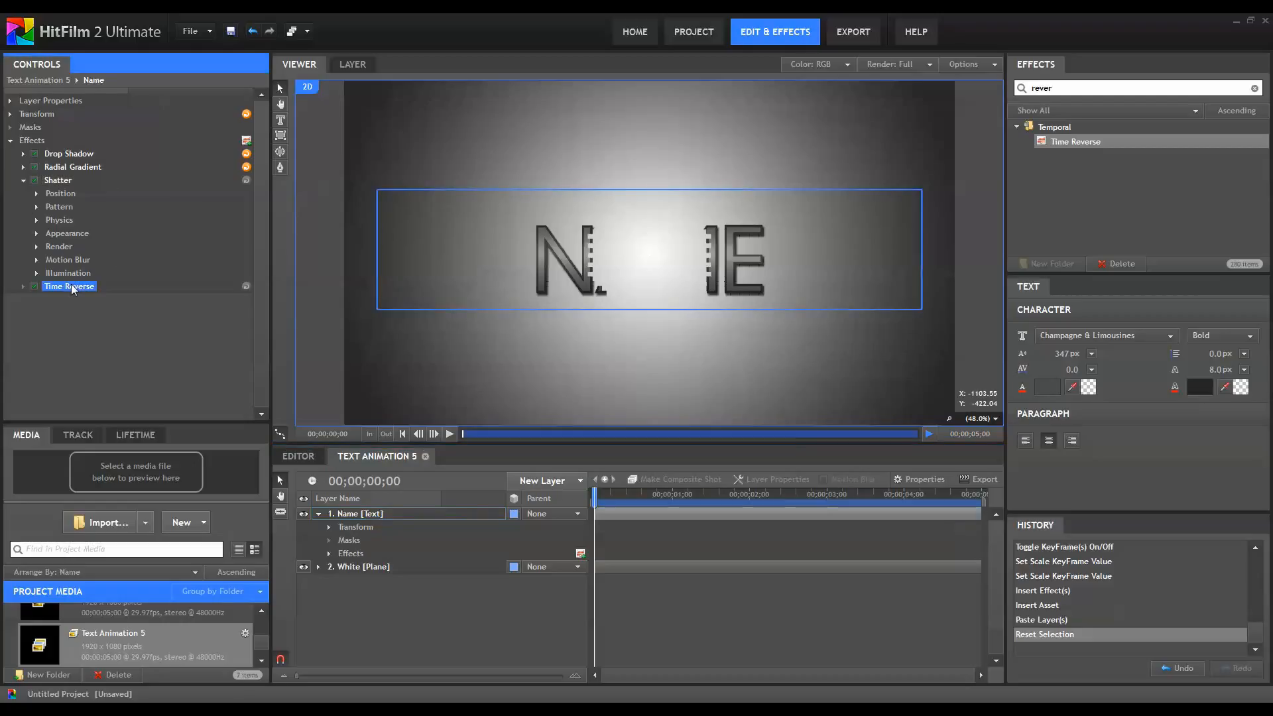
key("Delete")
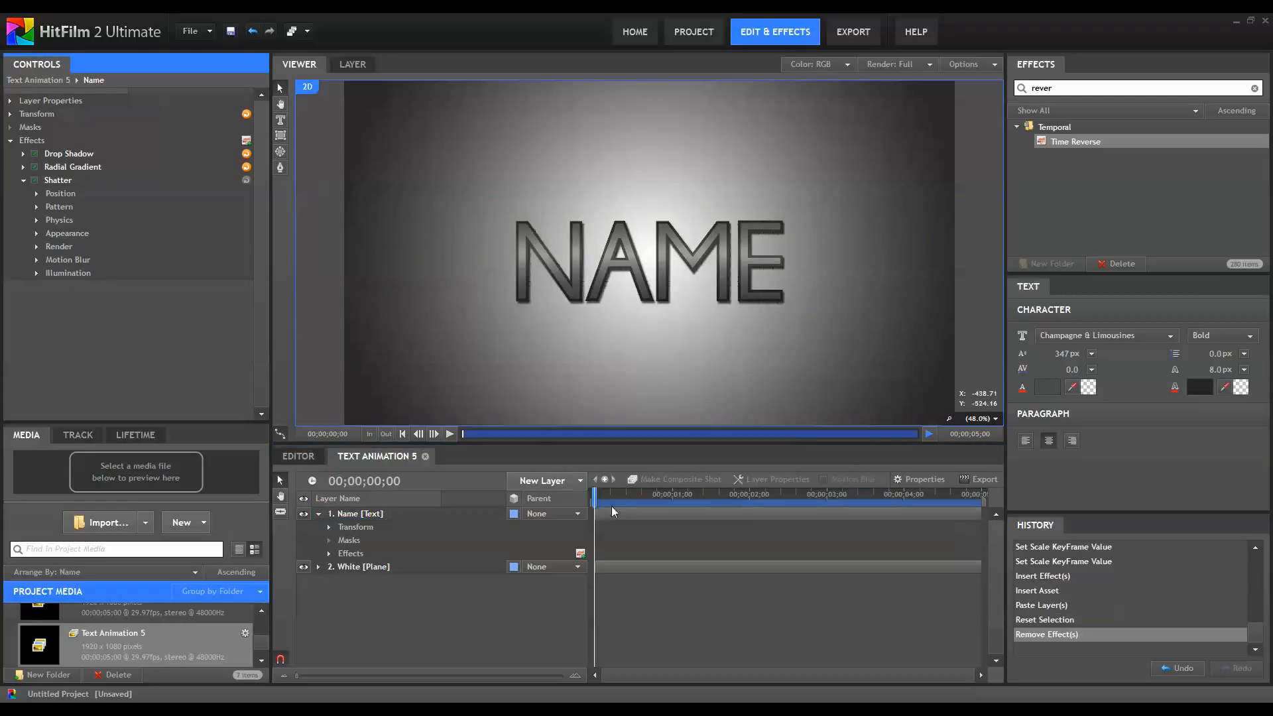
left_click_drag(611, 506, 628, 501)
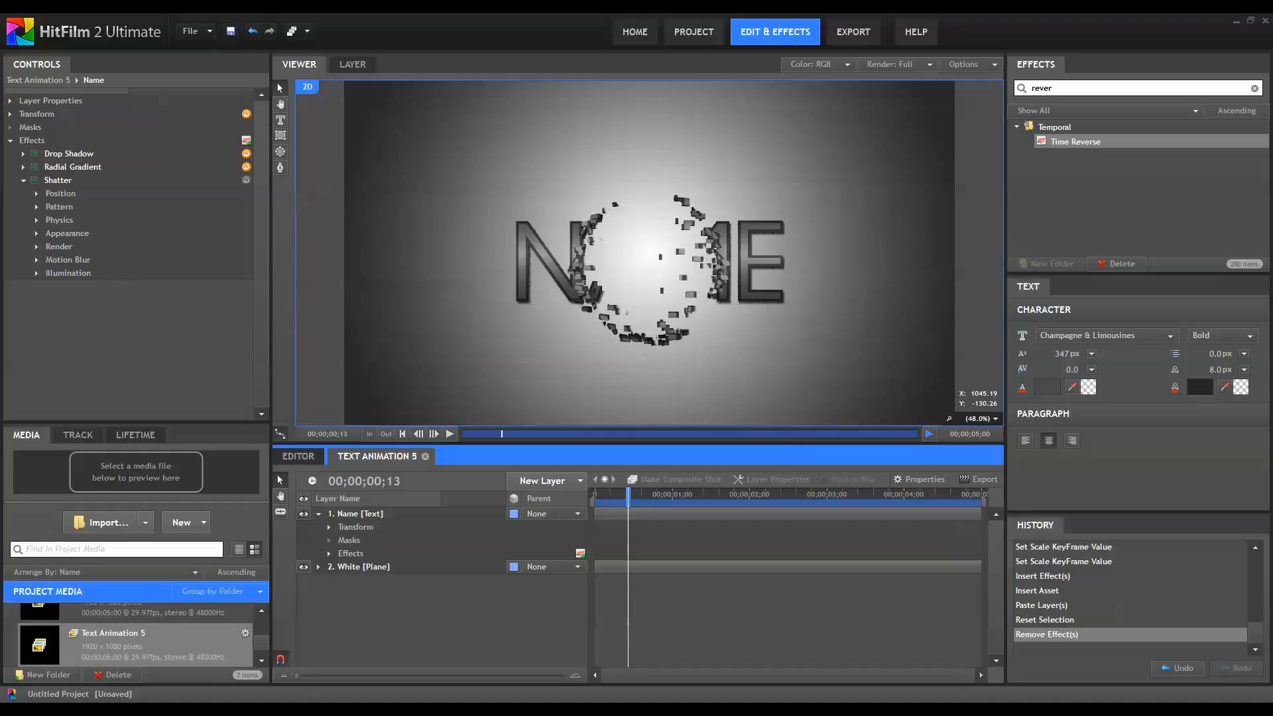
Set the Shatter effect's pattern type to Custom.
left_click(35, 206)
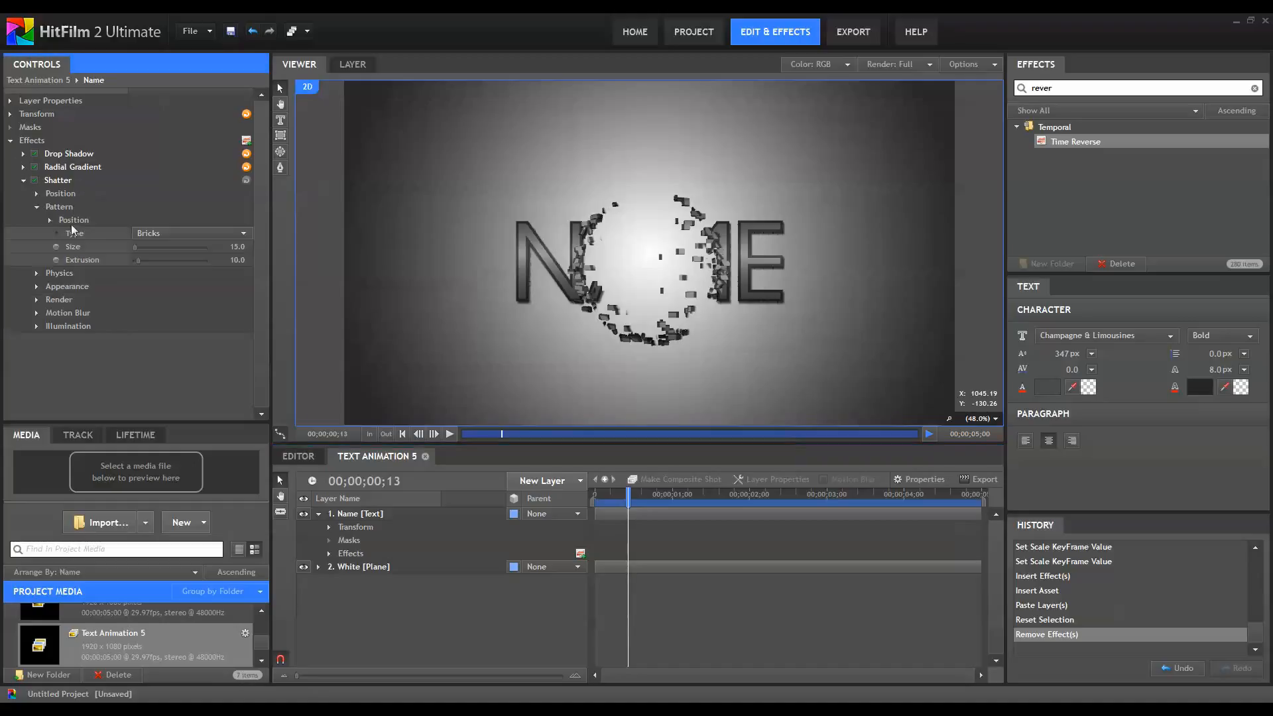
left_click(172, 232)
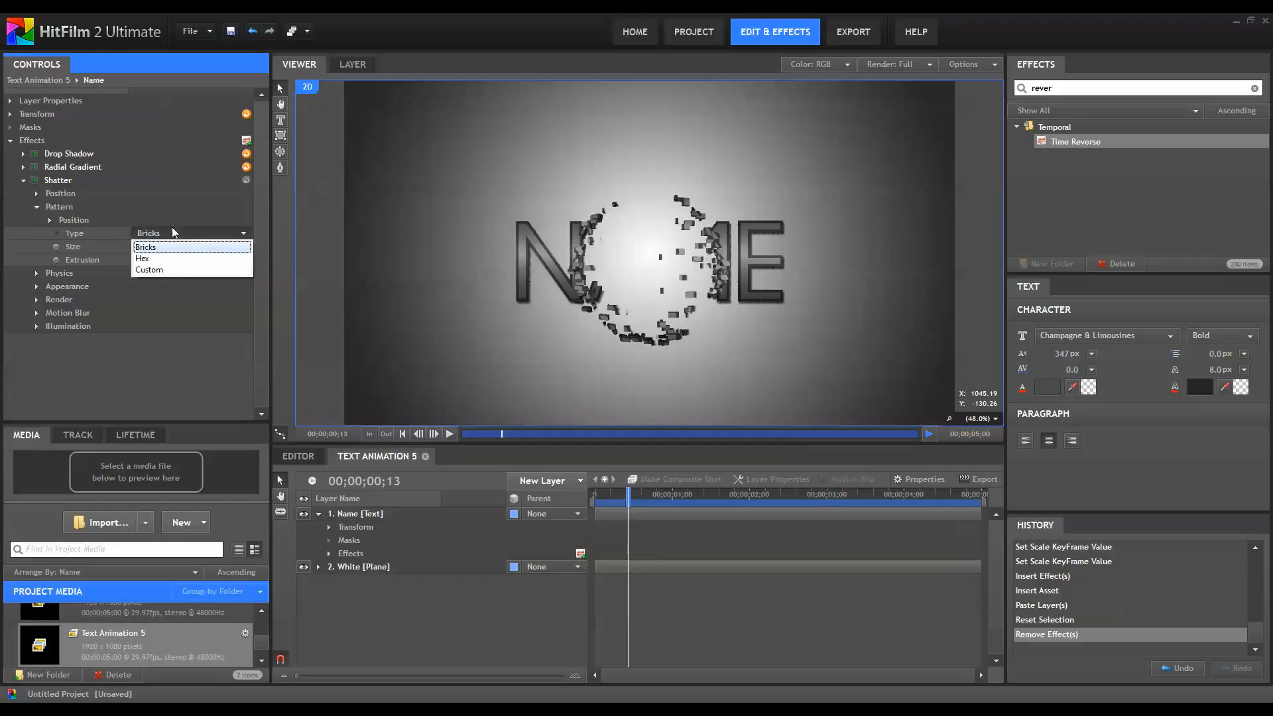
left_click(164, 269)
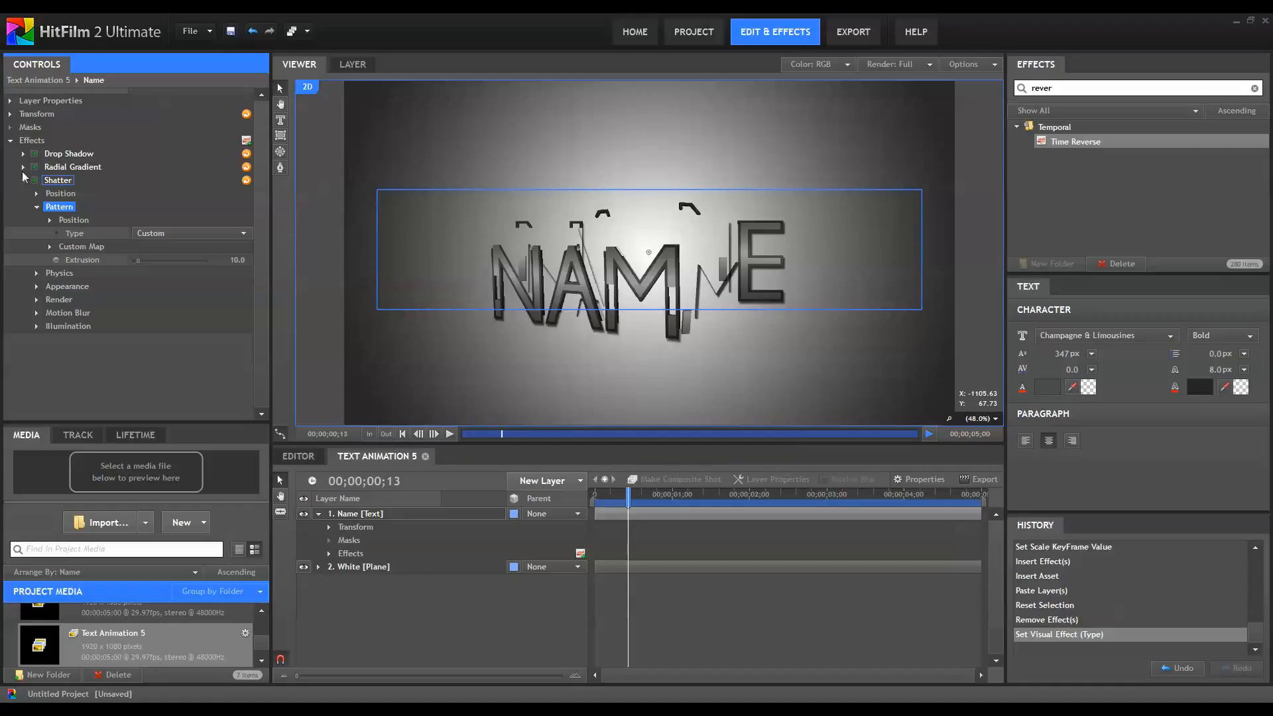
Disable the Radial Gradient and Drop Shadow effects on the Name text layer and set the Shatter extrusion to 0.
left_click(47, 182)
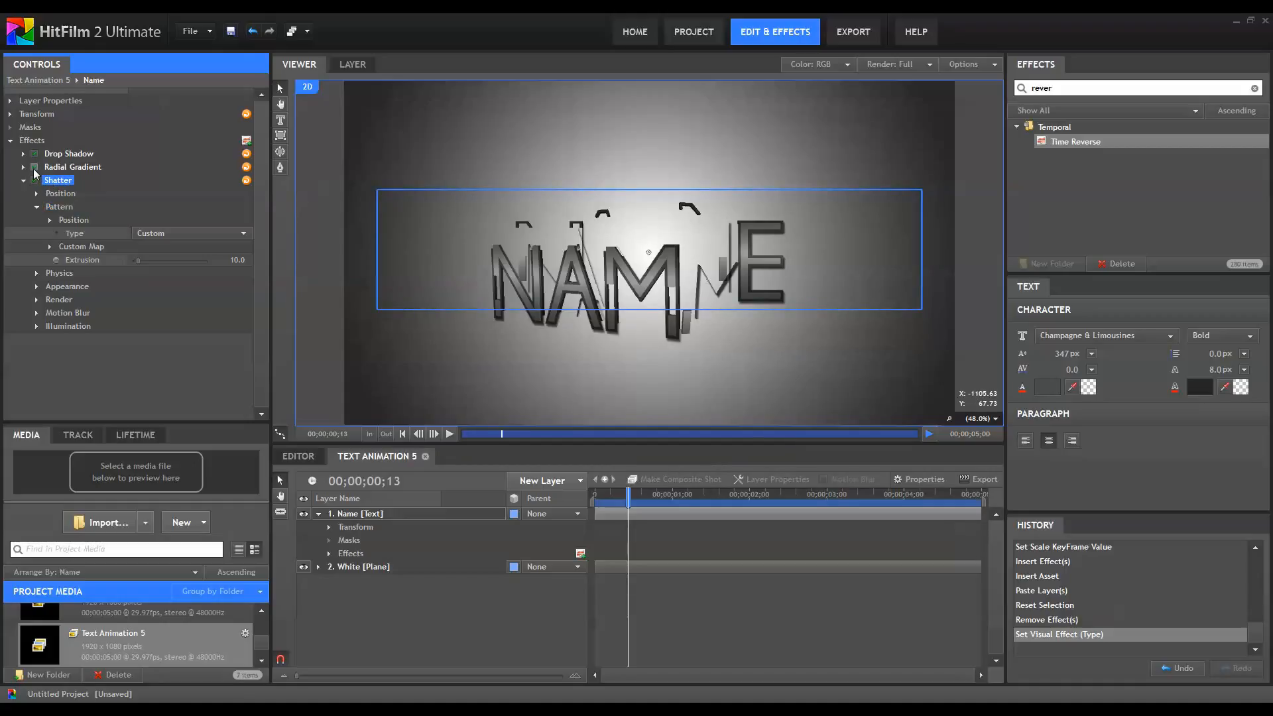
left_click(34, 167)
left_click(34, 154)
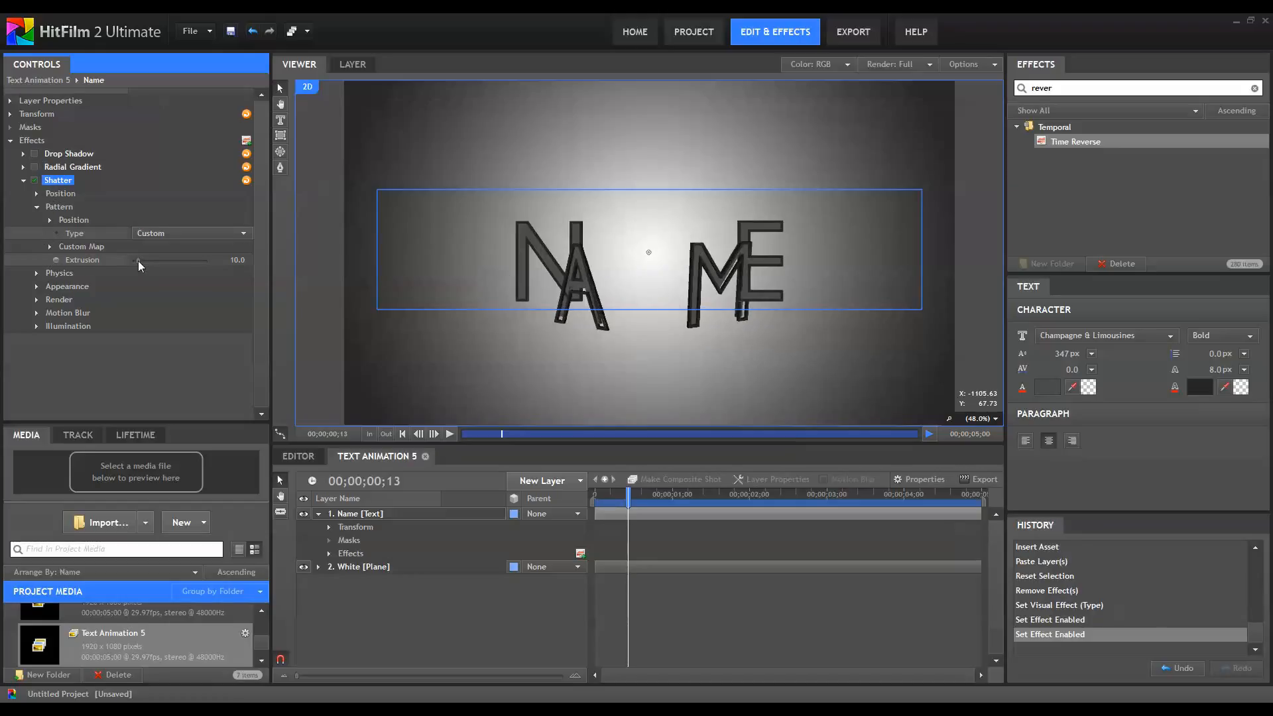
left_click_drag(138, 260, 34, 257)
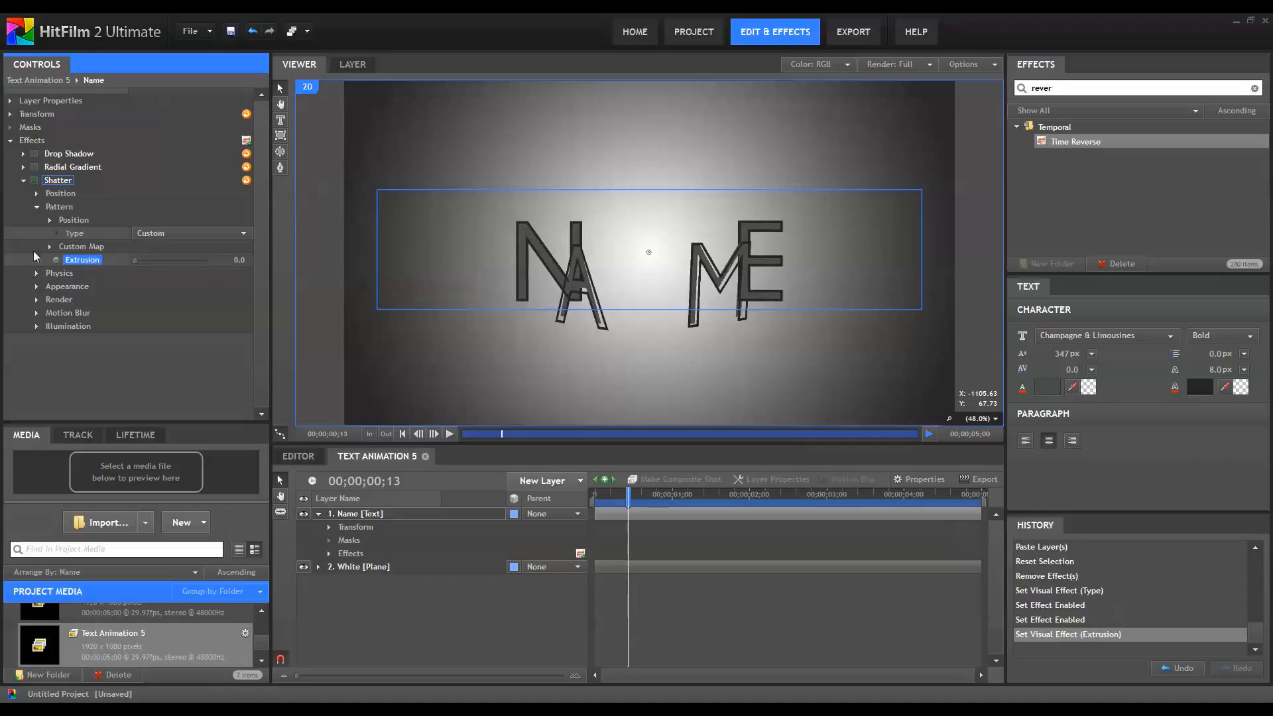
Try the White layer as the custom shatter map, scrub to 00;00;01;00, and undo the map change.
left_click(51, 246)
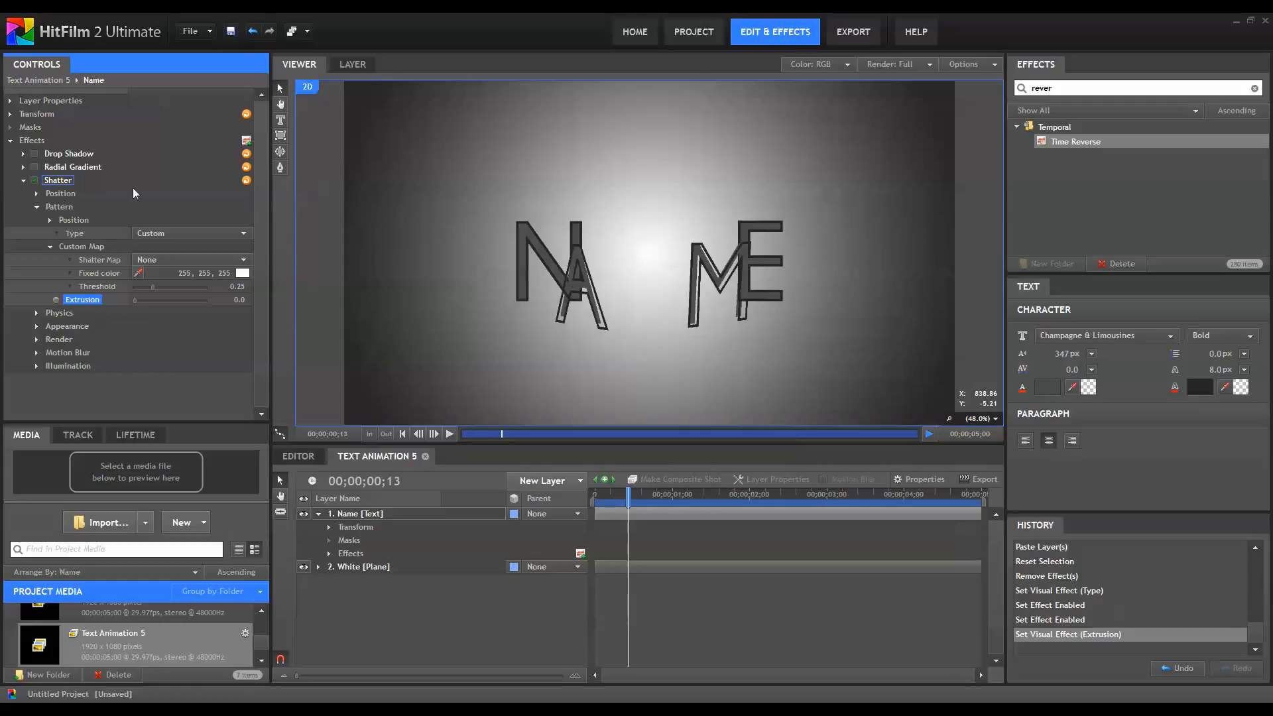
left_click(181, 259)
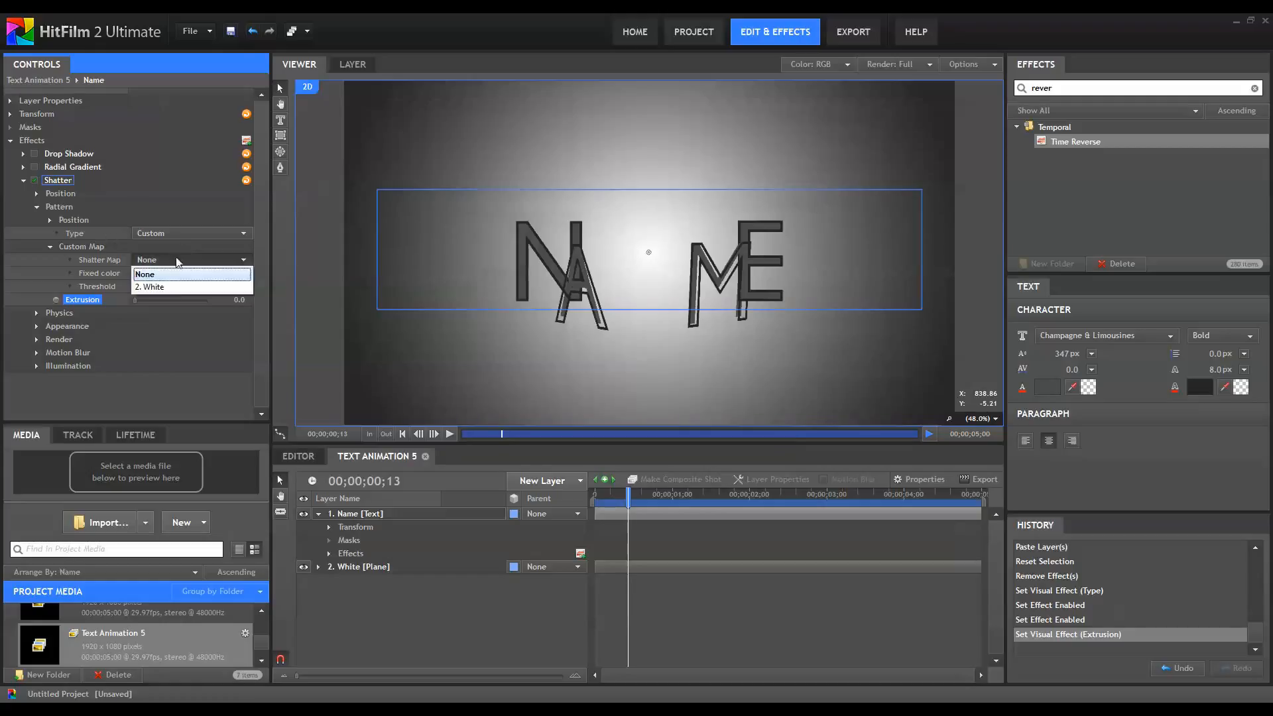
left_click(158, 287)
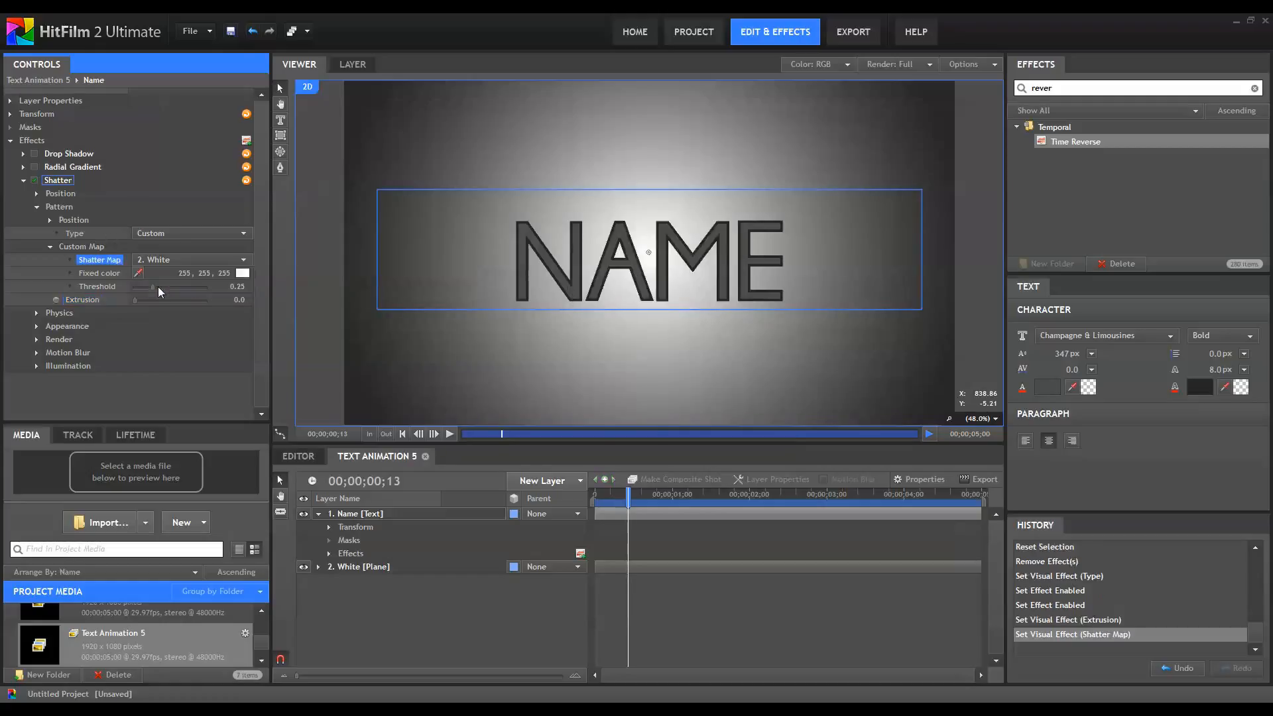
left_click(614, 496)
left_click_drag(613, 495, 671, 497)
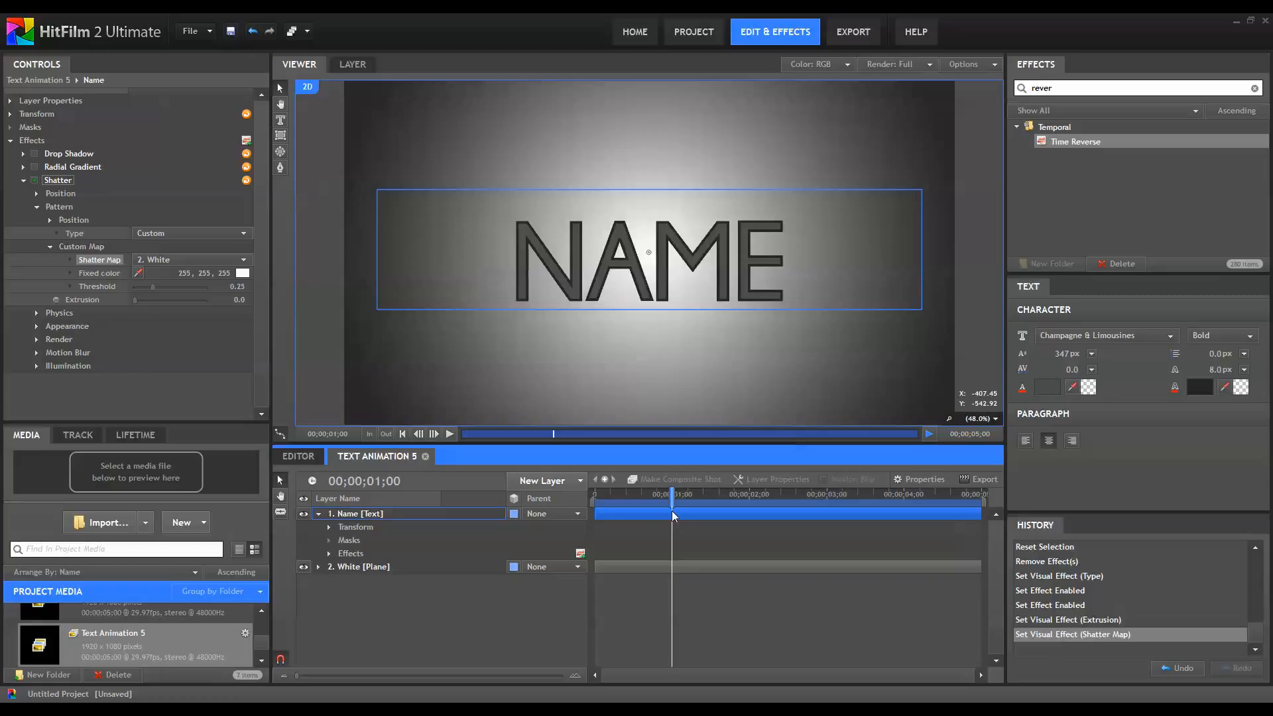
key("ctrl+z")
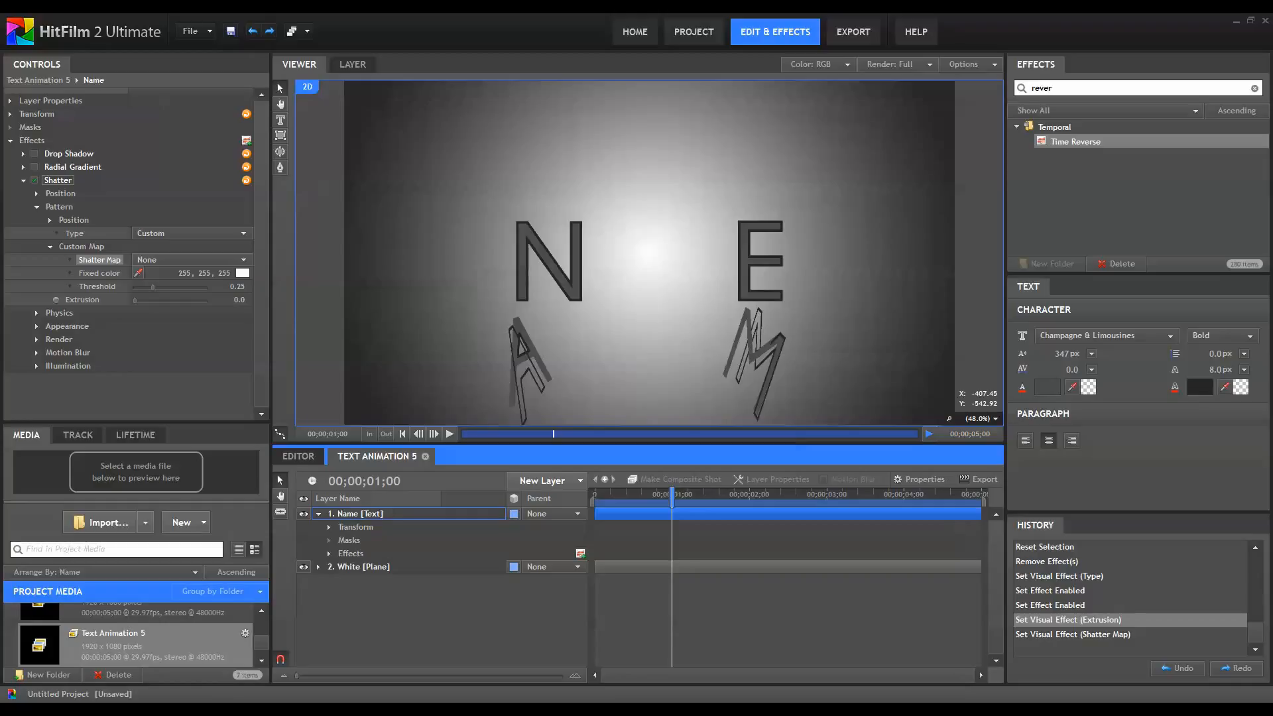
Set the Shatter force's radius to 10000 and its strength to 300.
left_click(37, 206)
left_click(37, 220)
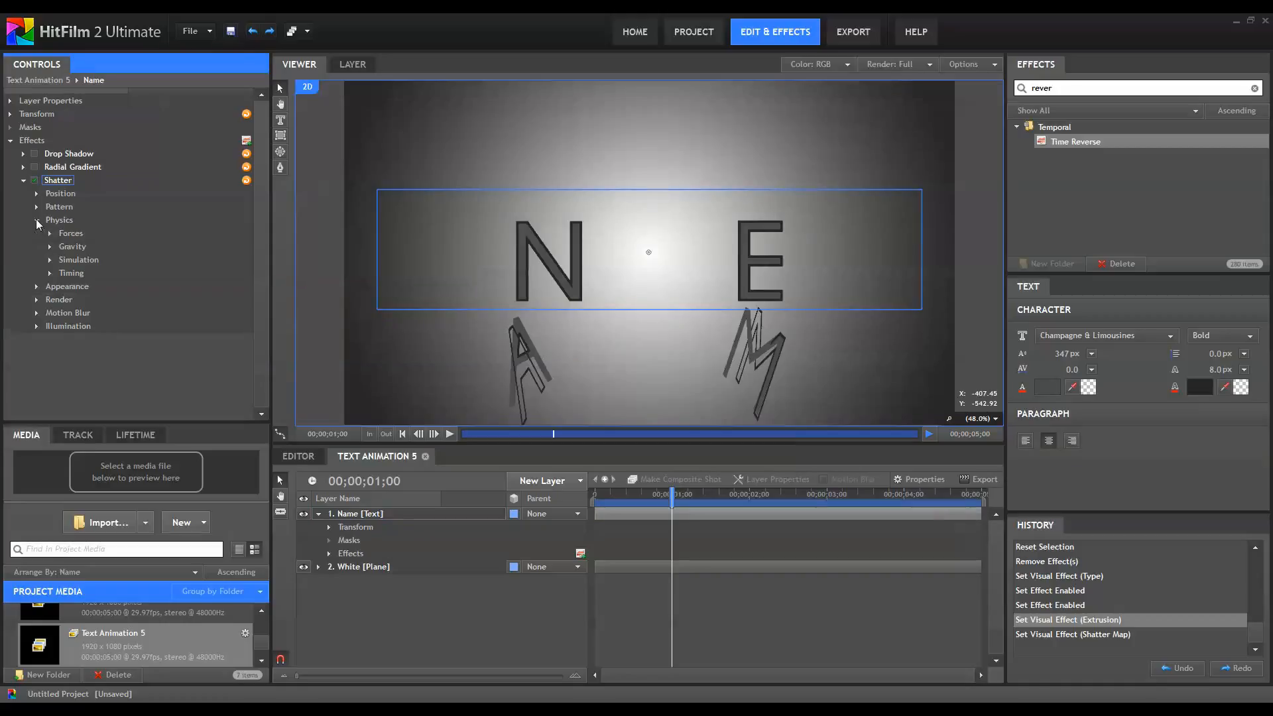
left_click(50, 234)
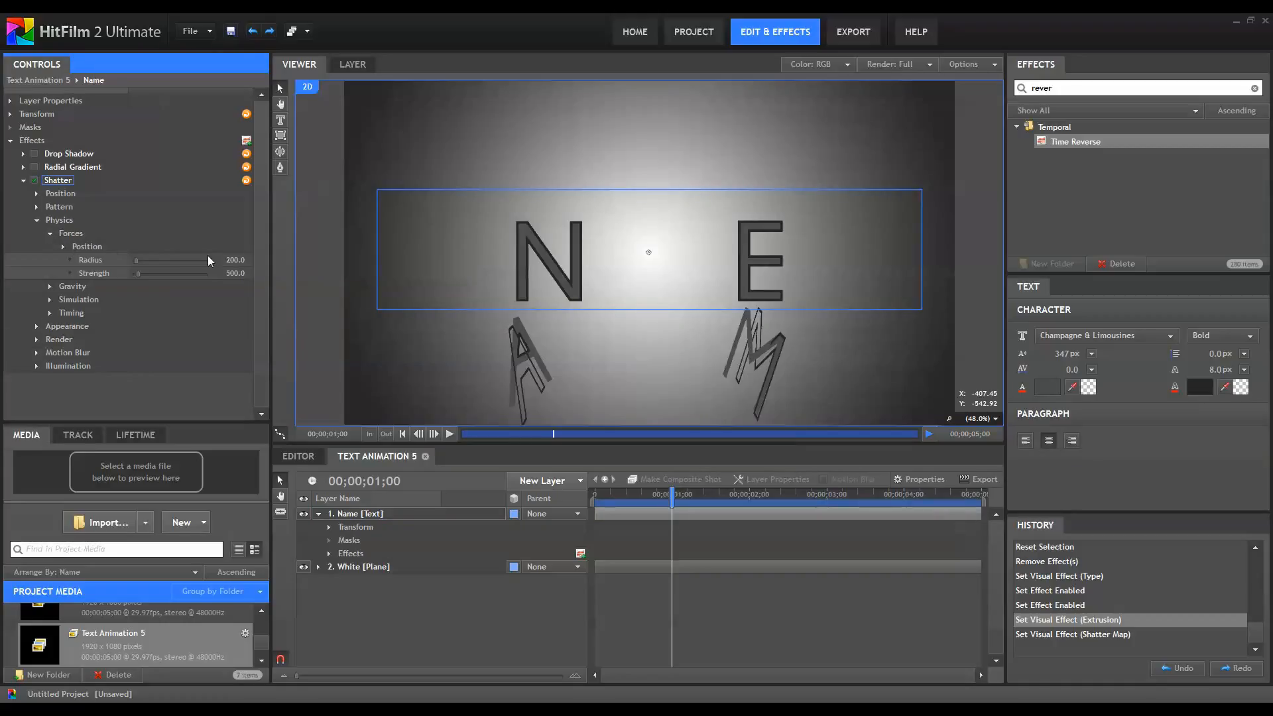
left_click_drag(135, 257, 246, 262)
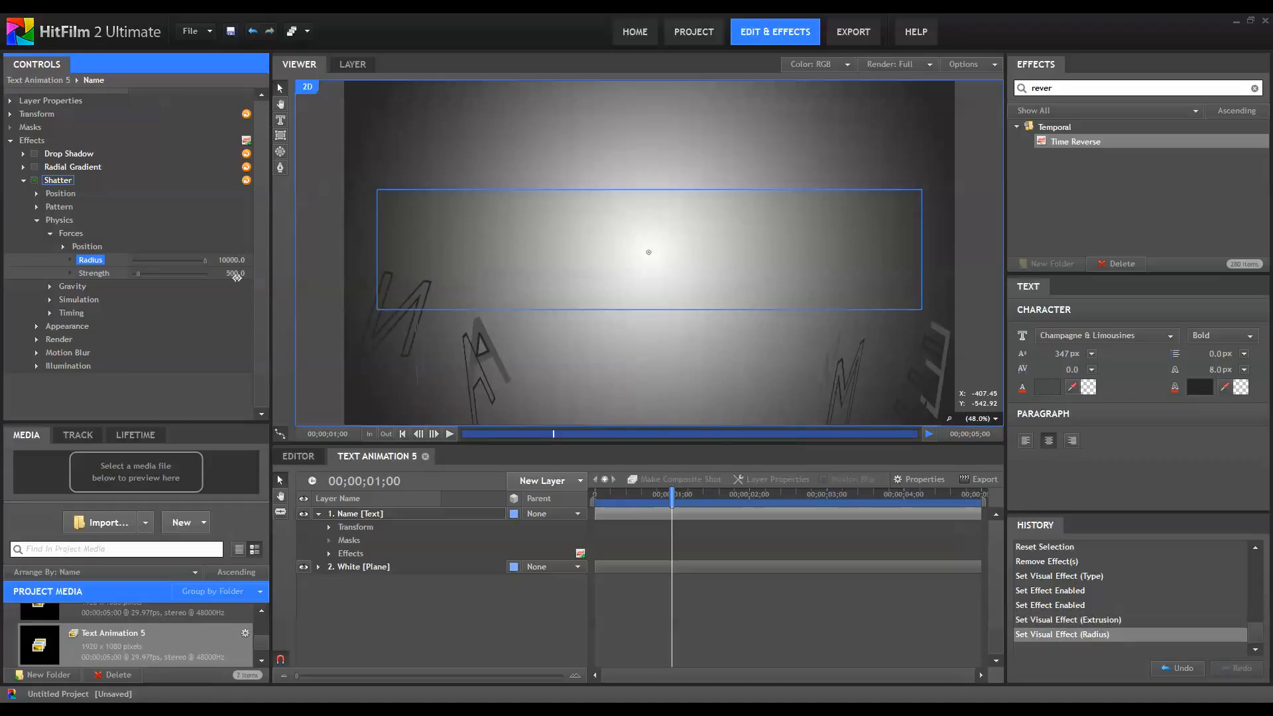
left_click(226, 272)
type("300")
key("Return")
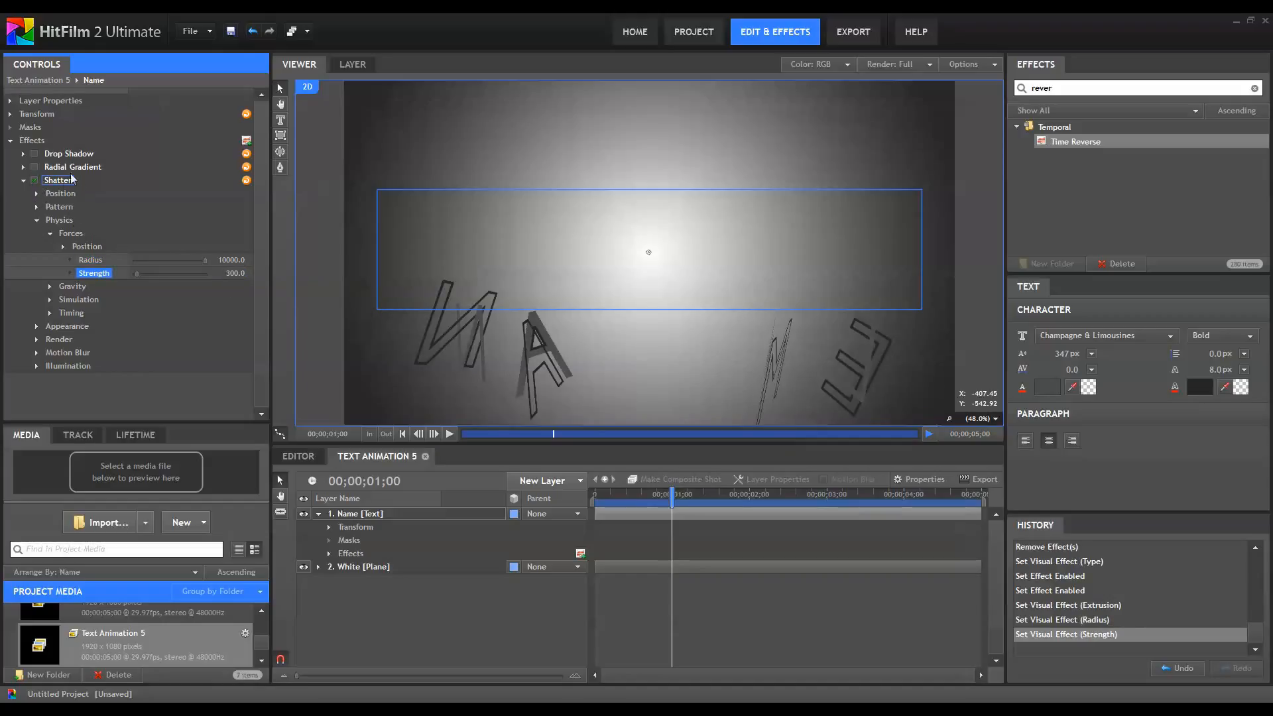
Set the depth of the Shatter force's position to 0.
left_click(62, 246)
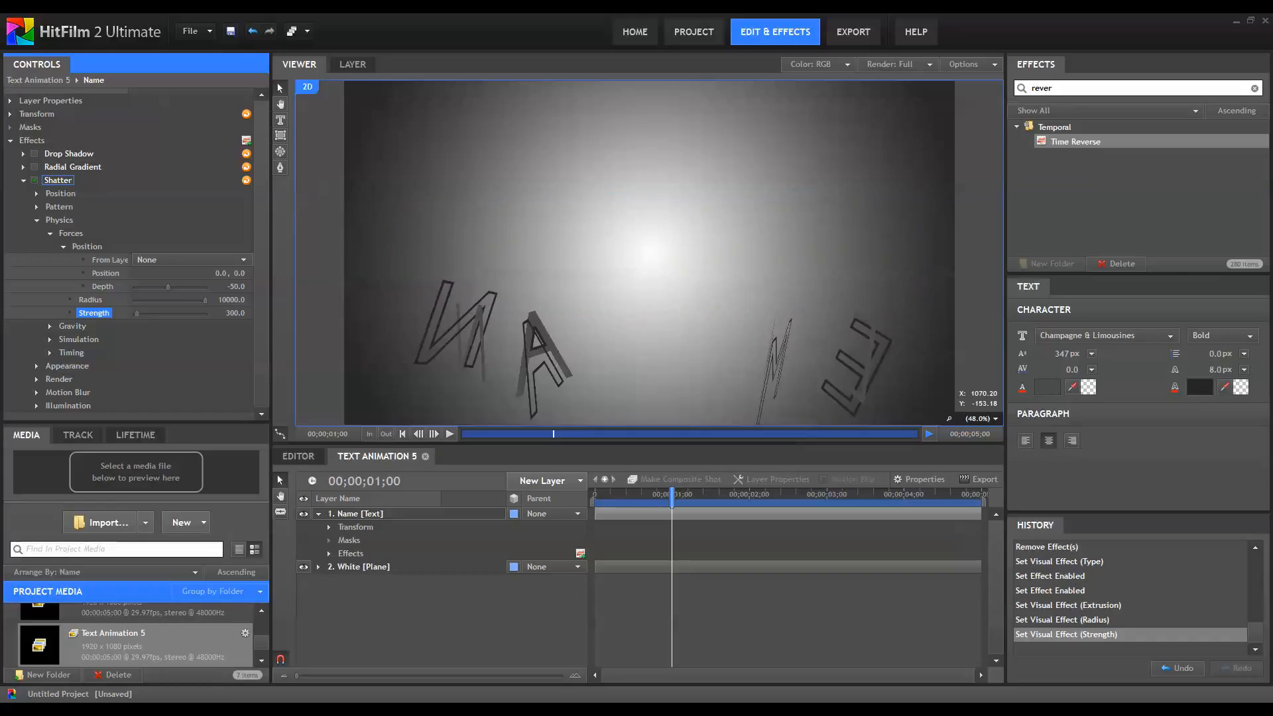
left_click(235, 287)
type("0")
key("Return")
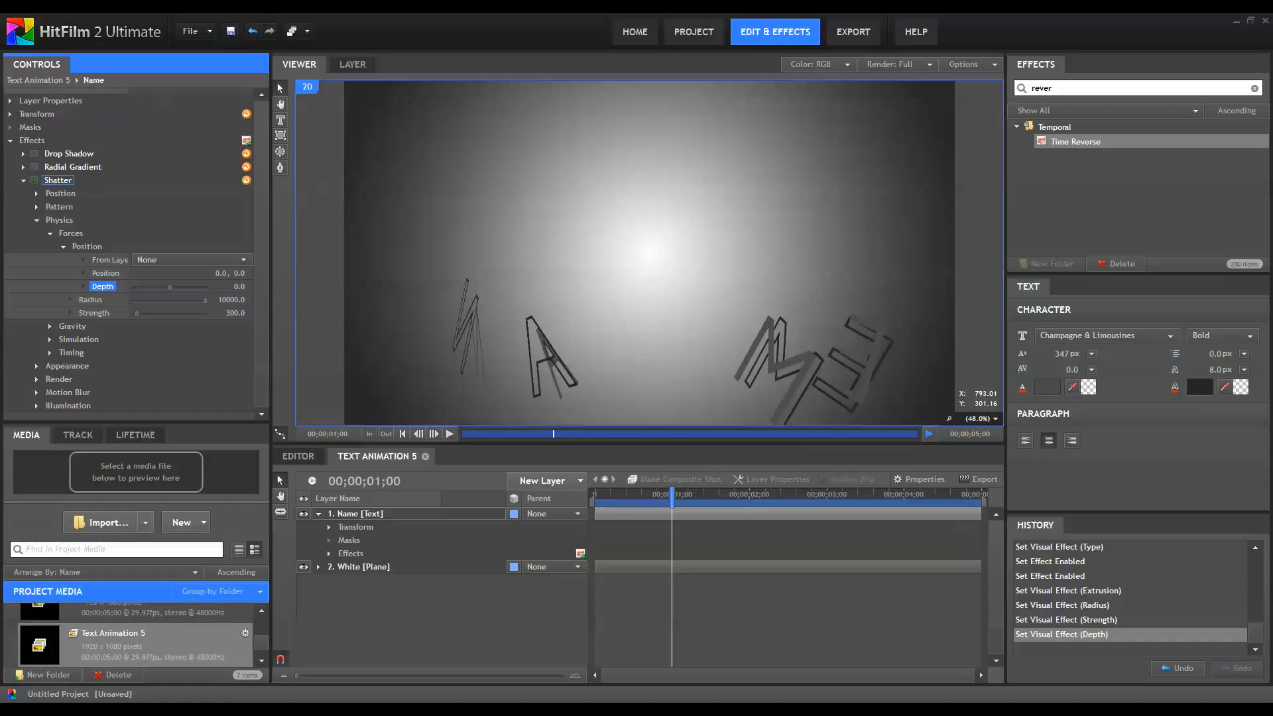
Raise the Shatter gravity strength to 10000 and scrub the timeline back to 00;00;00;06.
left_click(50, 233)
left_click(49, 246)
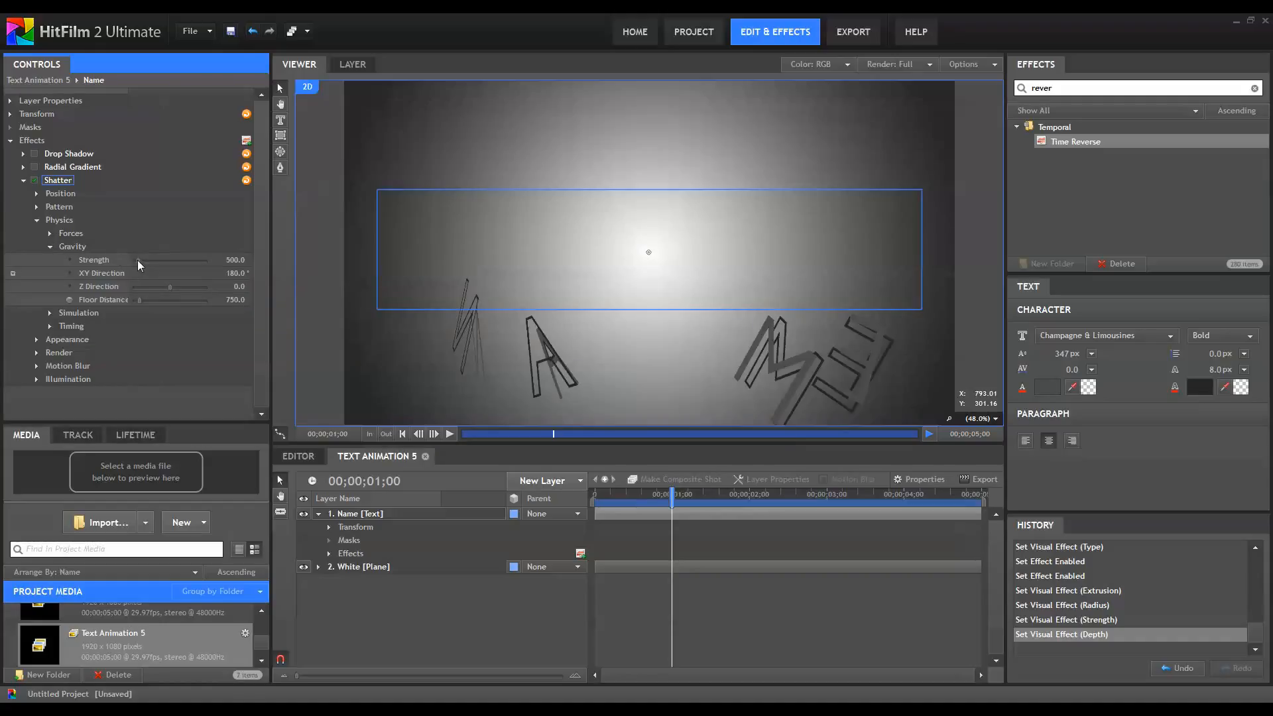
left_click_drag(139, 260, 269, 257)
left_click_drag(671, 494, 610, 490)
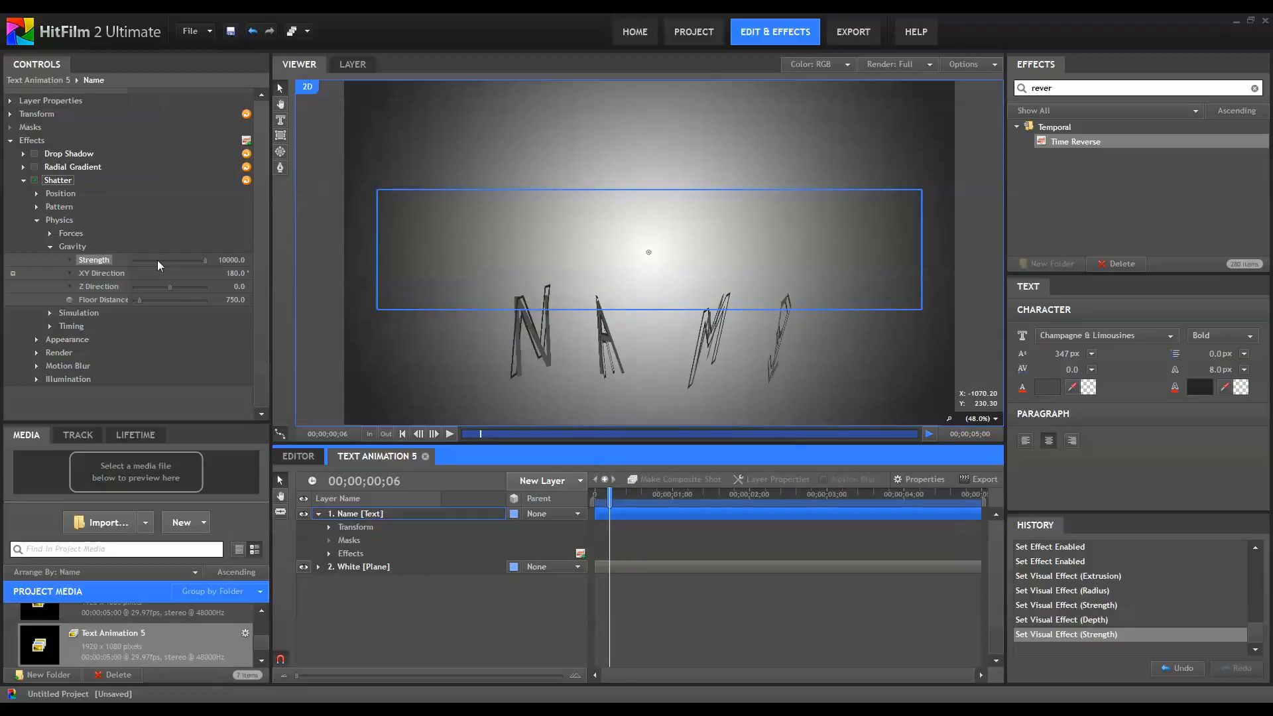
Set the Shatter gravity's XY direction to 0° and its Z direction to 90.
left_click(235, 273)
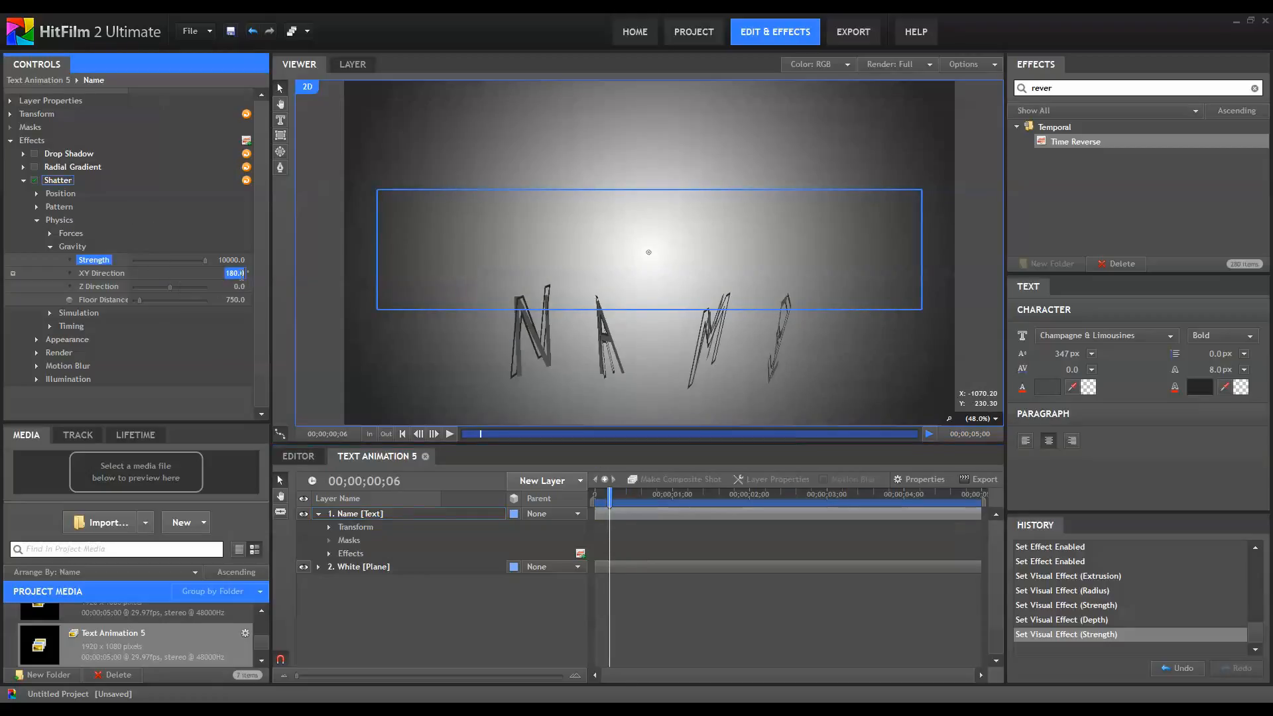
key("Return")
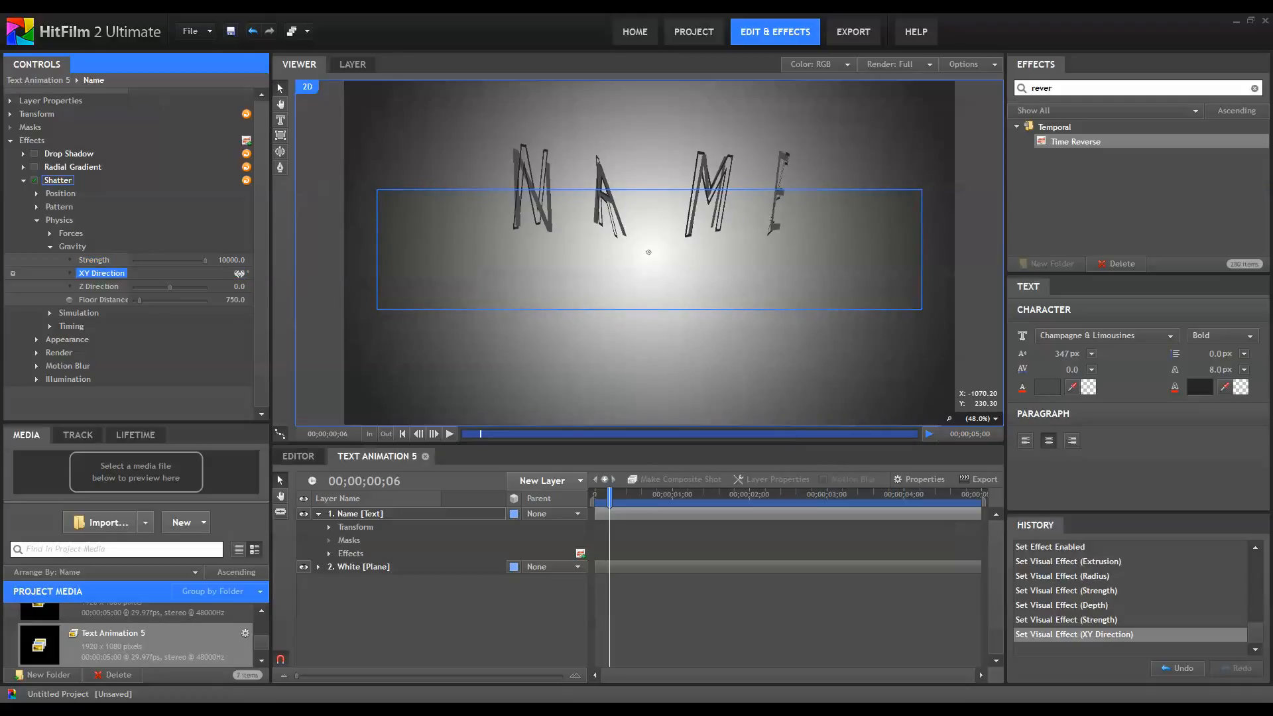
left_click(237, 287)
type("90")
key("Return")
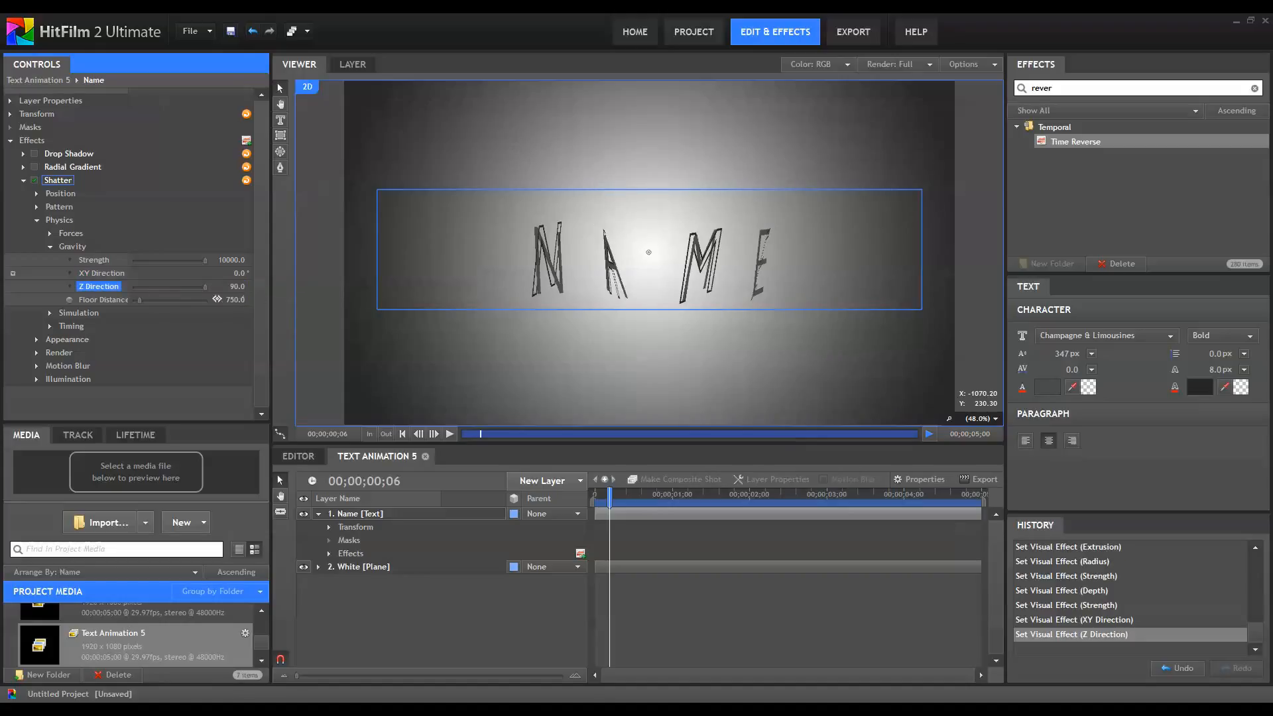
Set the Shatter effect's simulation physics to viscosity 100, rotation speed 12 and randomness 0.
left_click(51, 246)
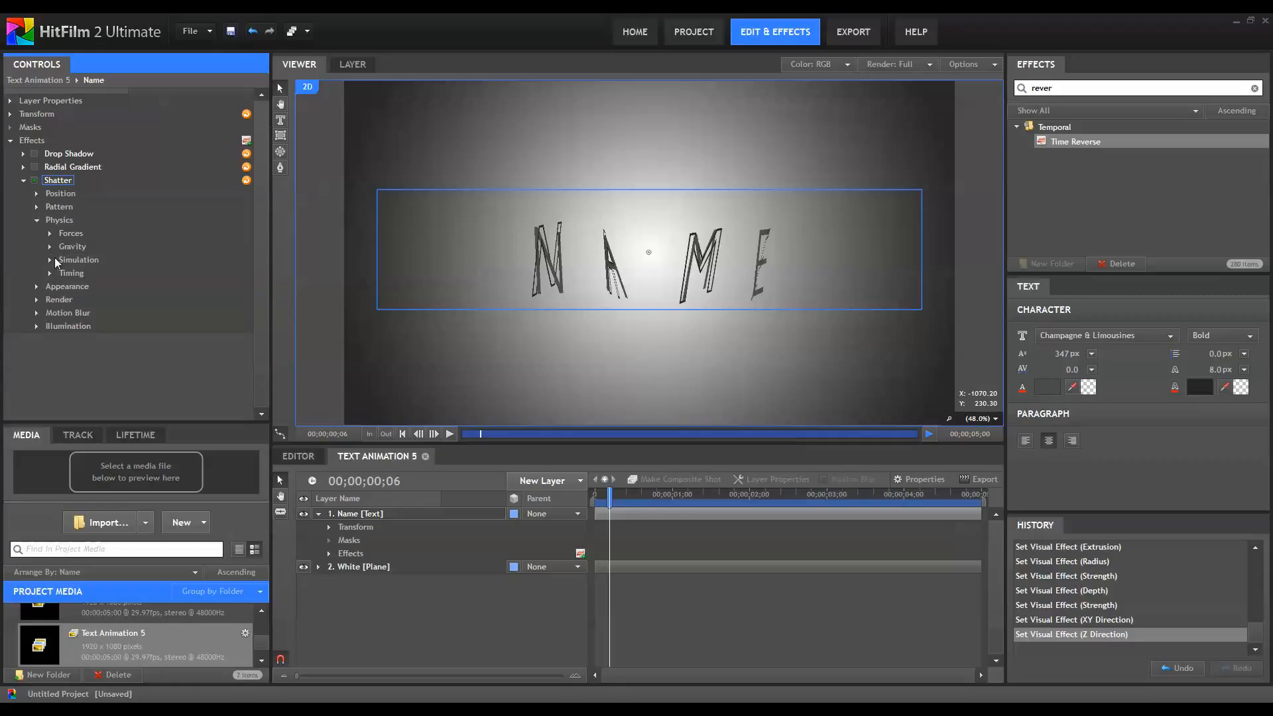
left_click(52, 259)
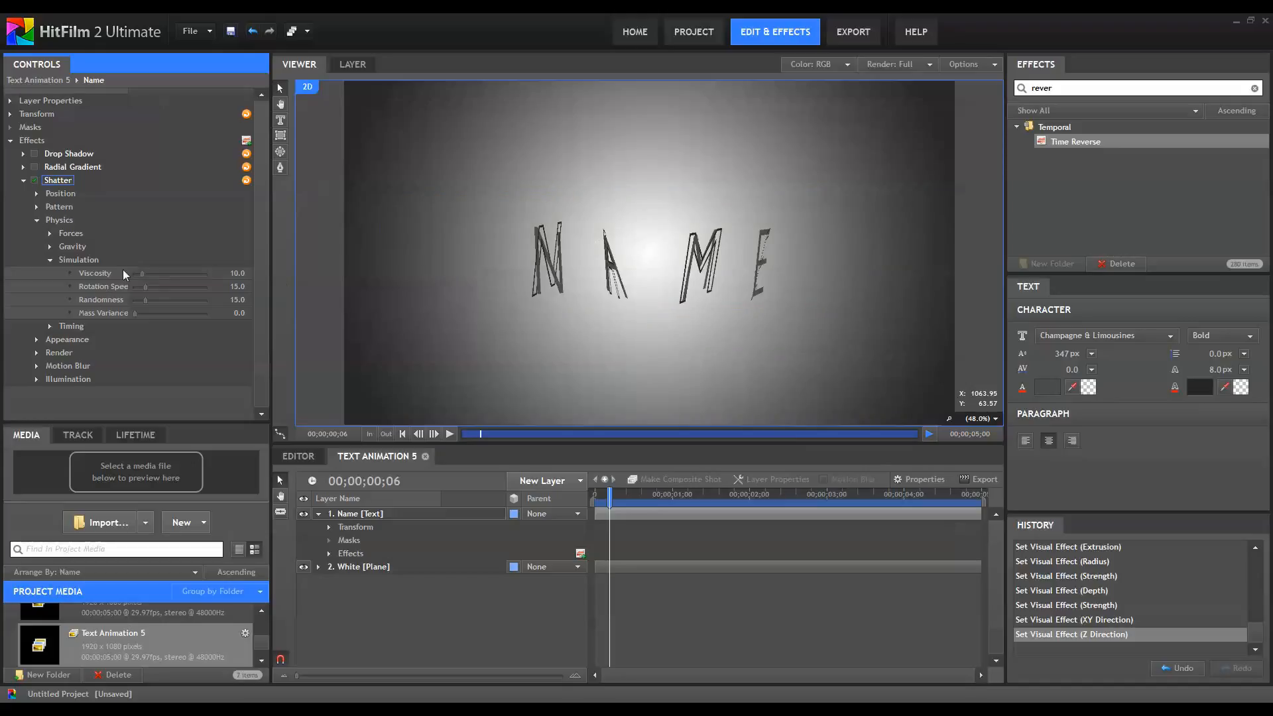
left_click_drag(141, 276, 260, 275)
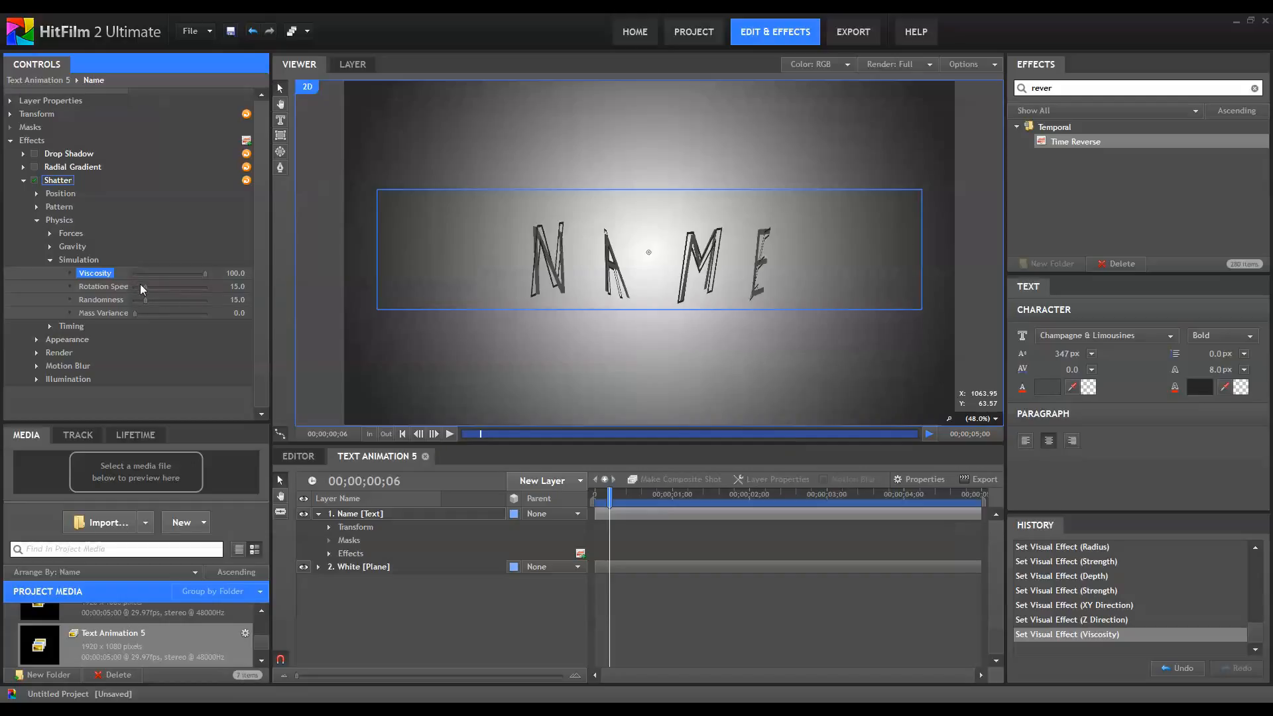
left_click(215, 283)
type("12")
left_click(244, 300)
type("0")
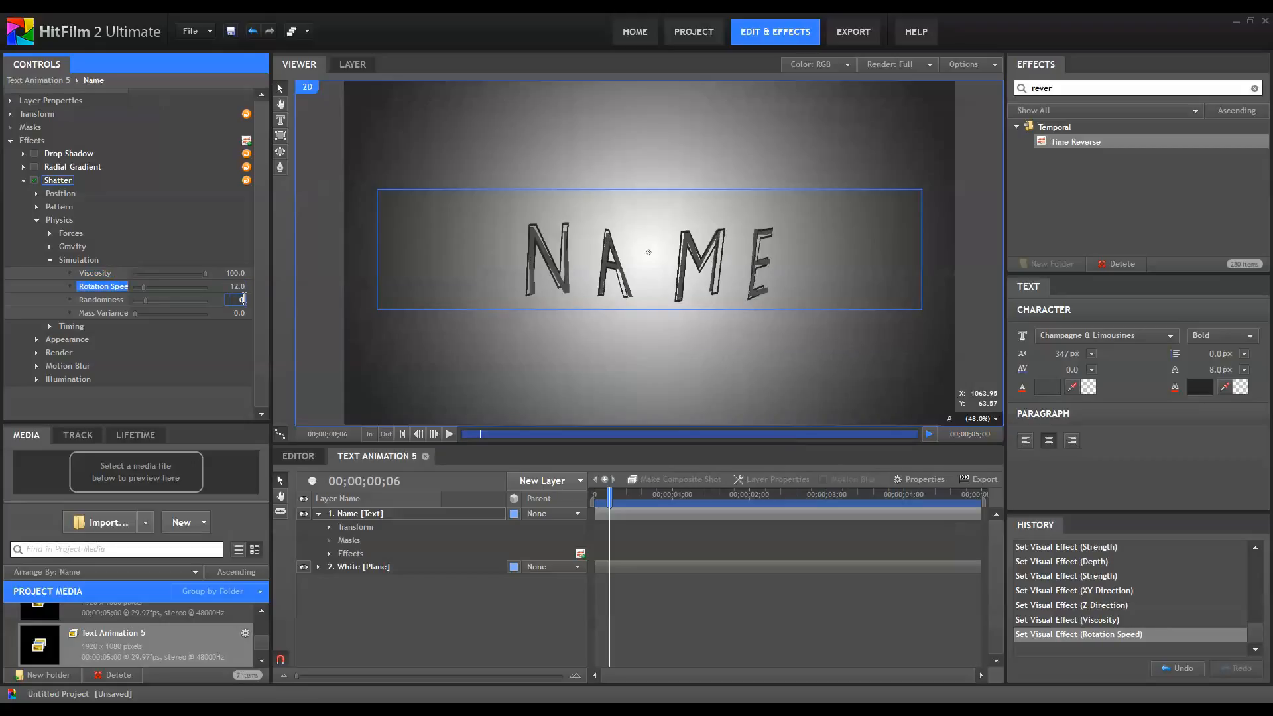
left_click(57, 296)
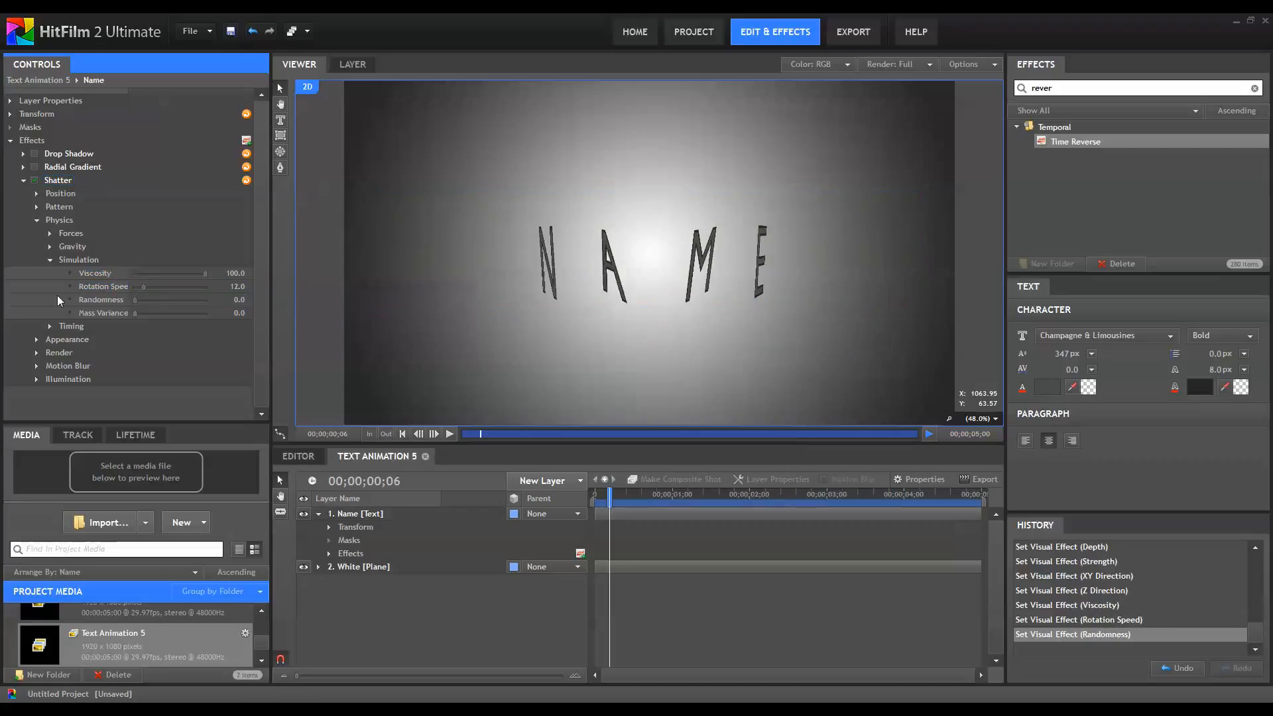
left_click(50, 260)
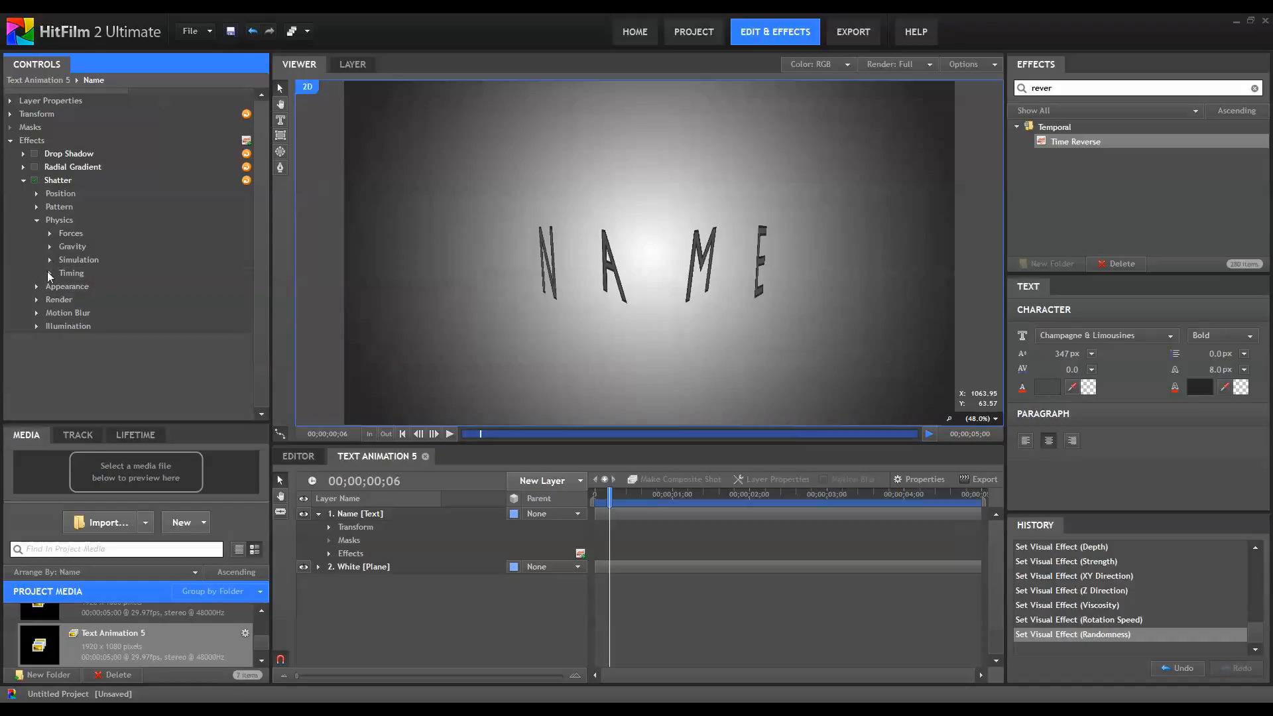
Create a new composite shot named Timing Map, keeping the default 1080p 29.97 settings.
left_click(50, 273)
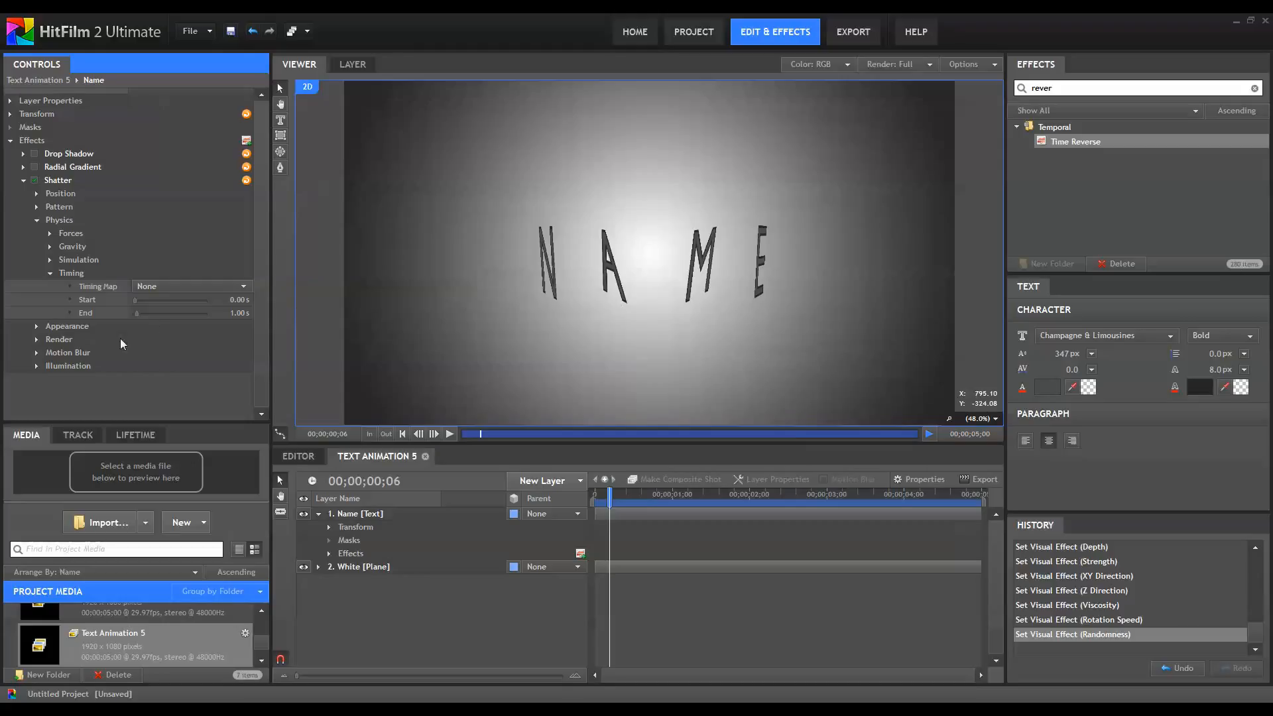
left_click(202, 513)
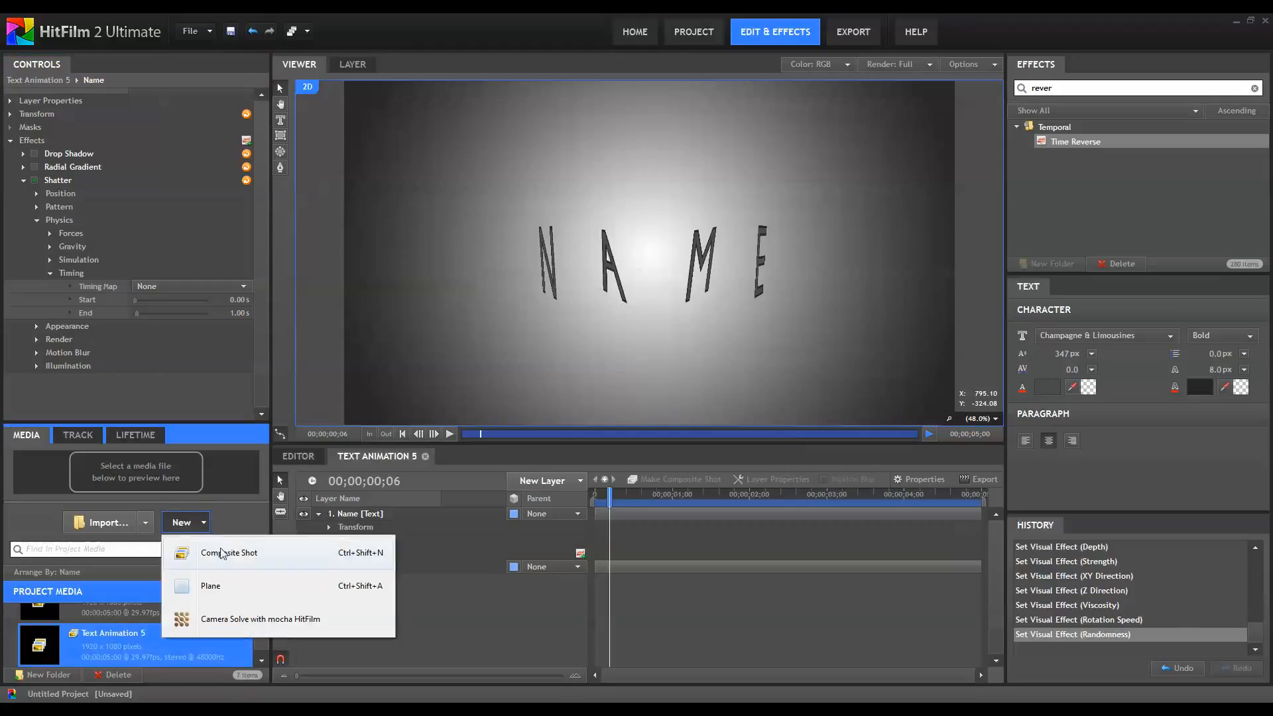
left_click(225, 550)
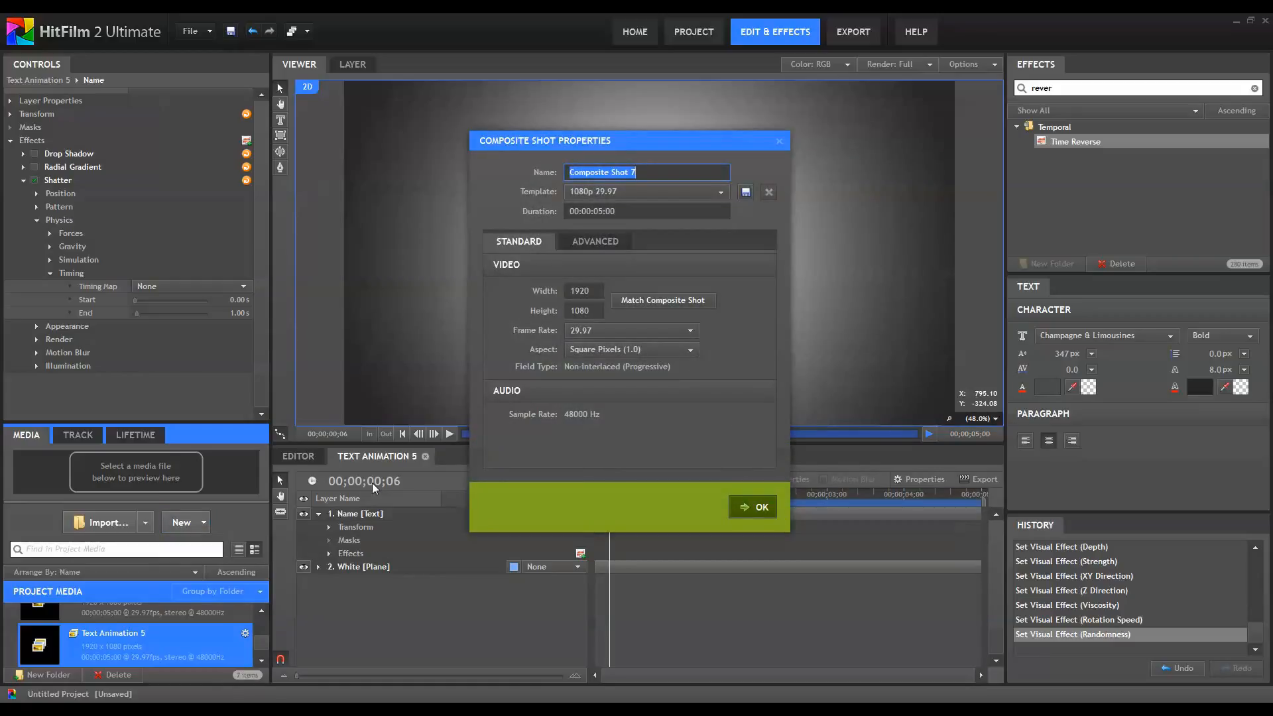
type("Timing Map")
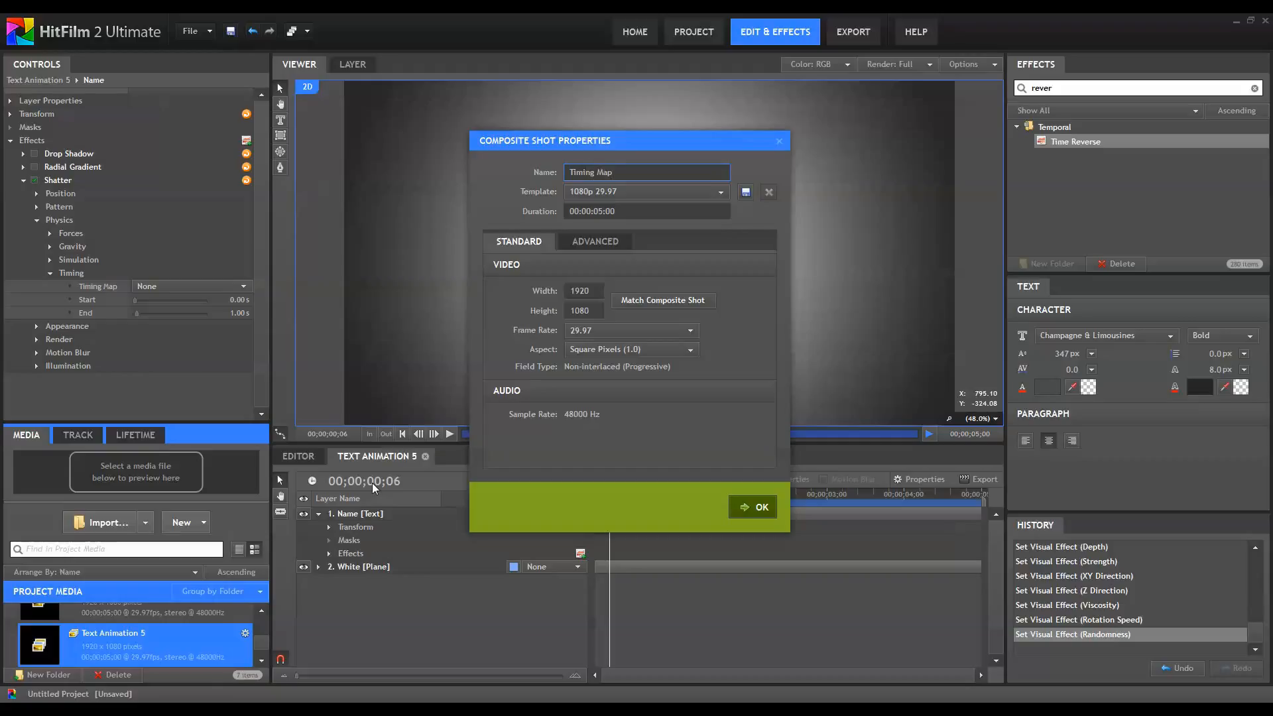
key("Return")
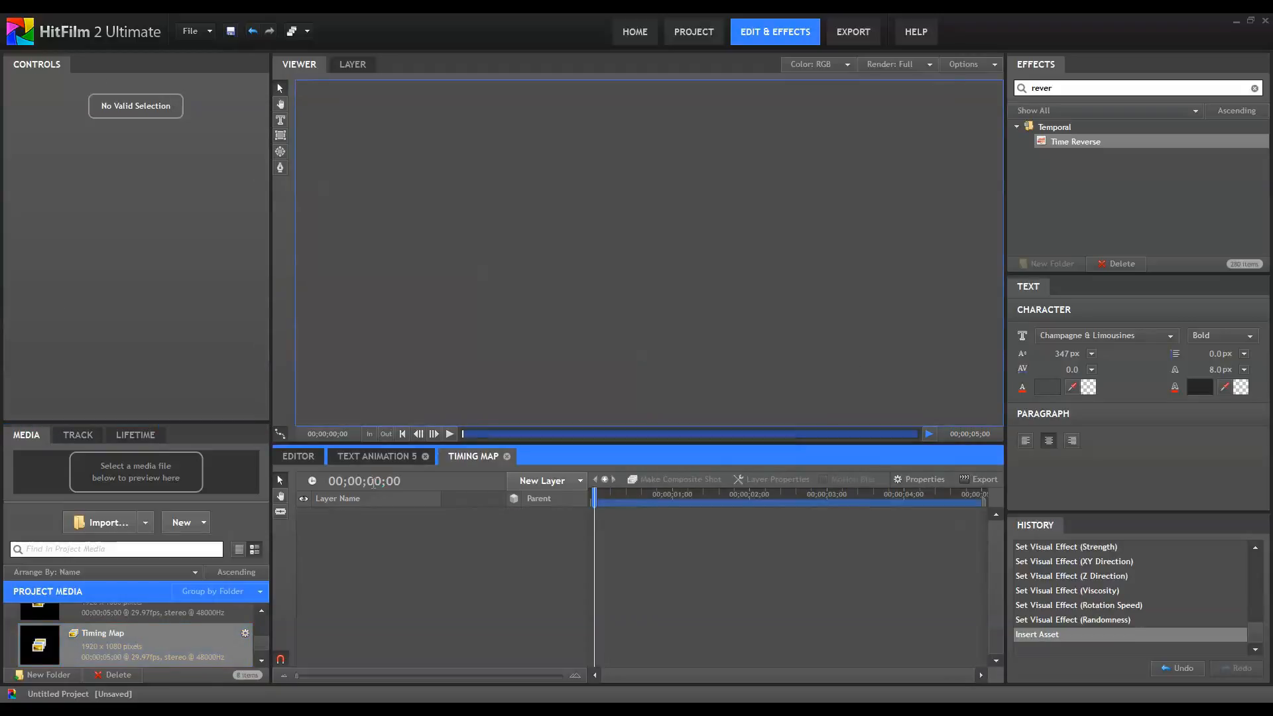
Add the existing White plane from the project media to the Timing Map composite shot.
left_click(554, 481)
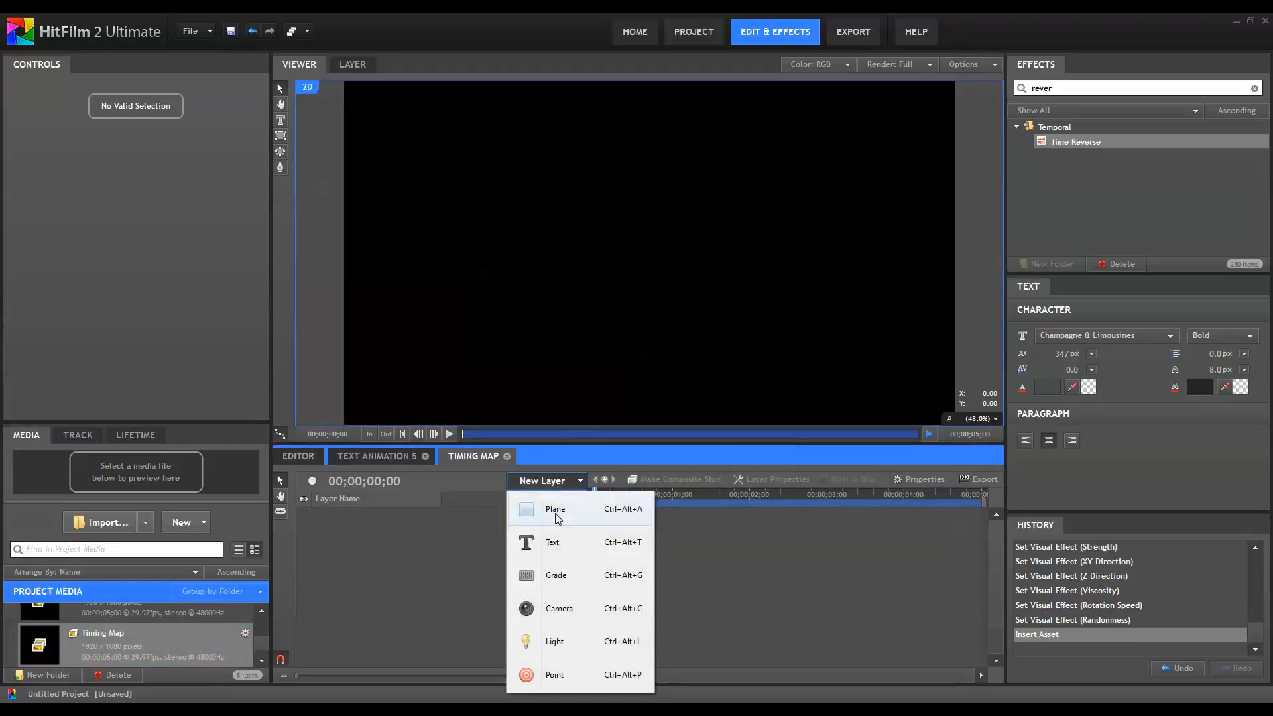
left_click(555, 514)
left_click_drag(232, 421, 233, 381)
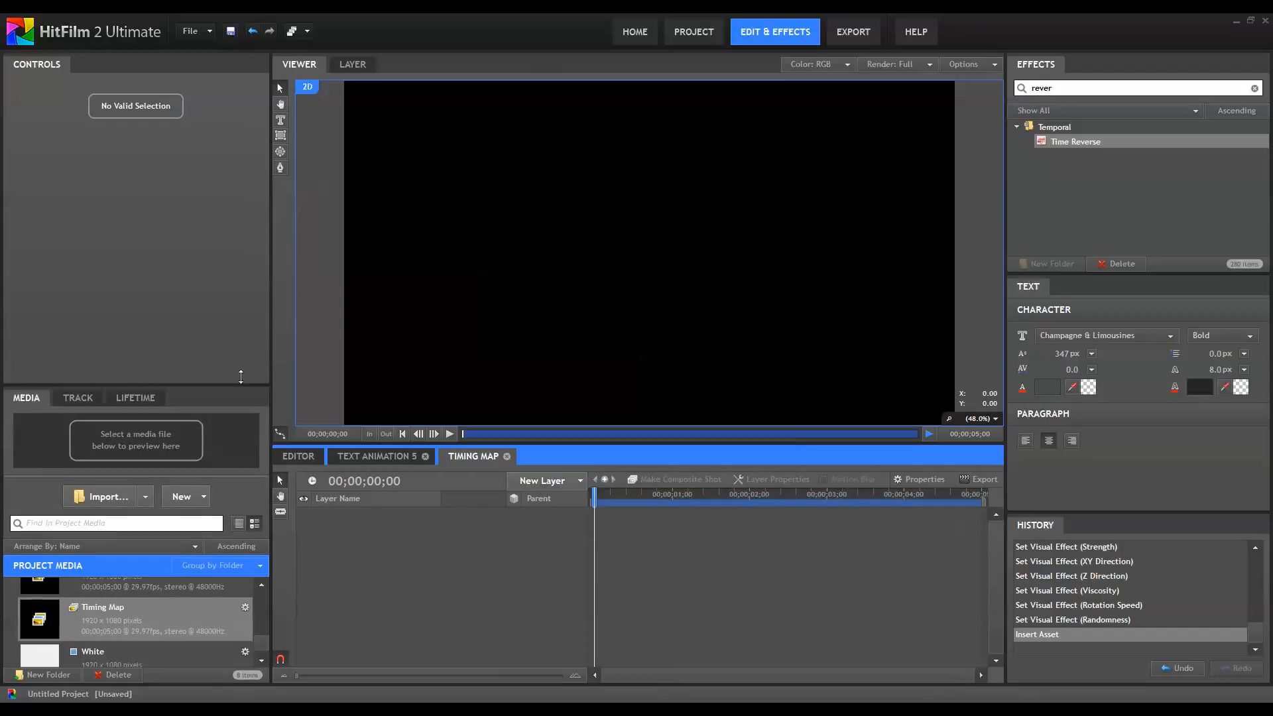
left_click_drag(116, 661, 428, 610)
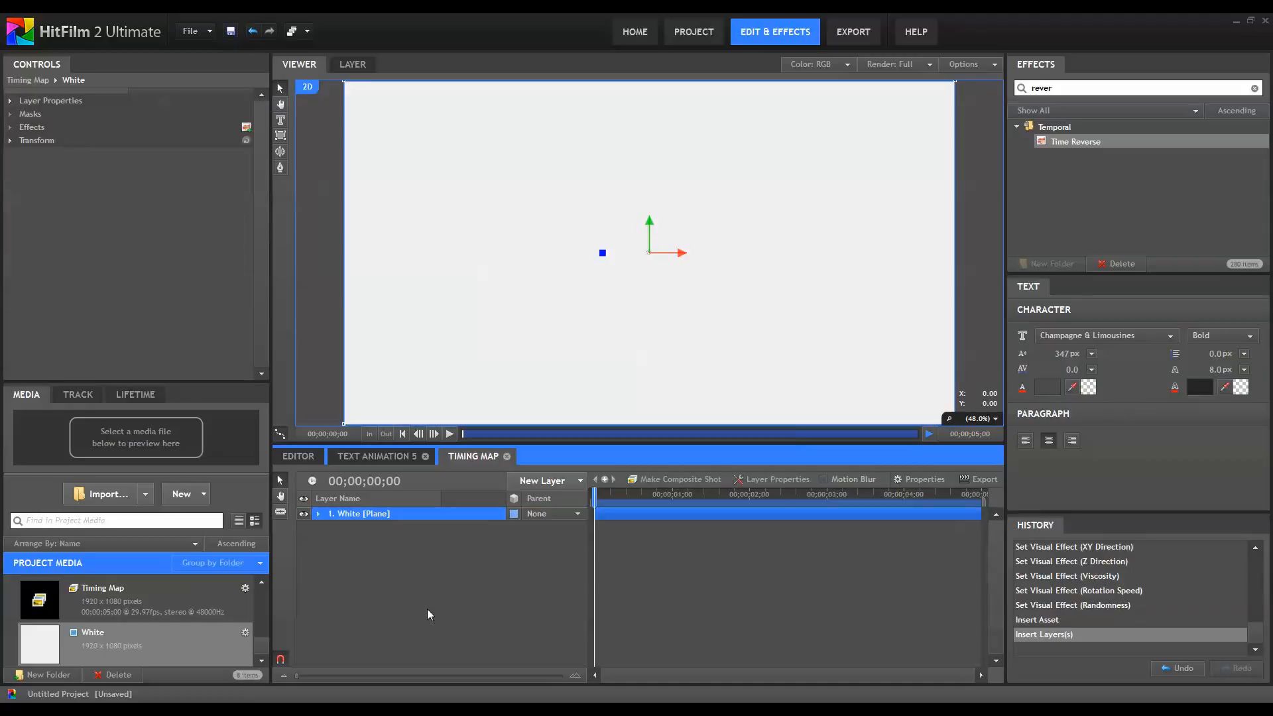
Find the Color Gradient effect and apply it to the White plane.
left_click(1118, 88)
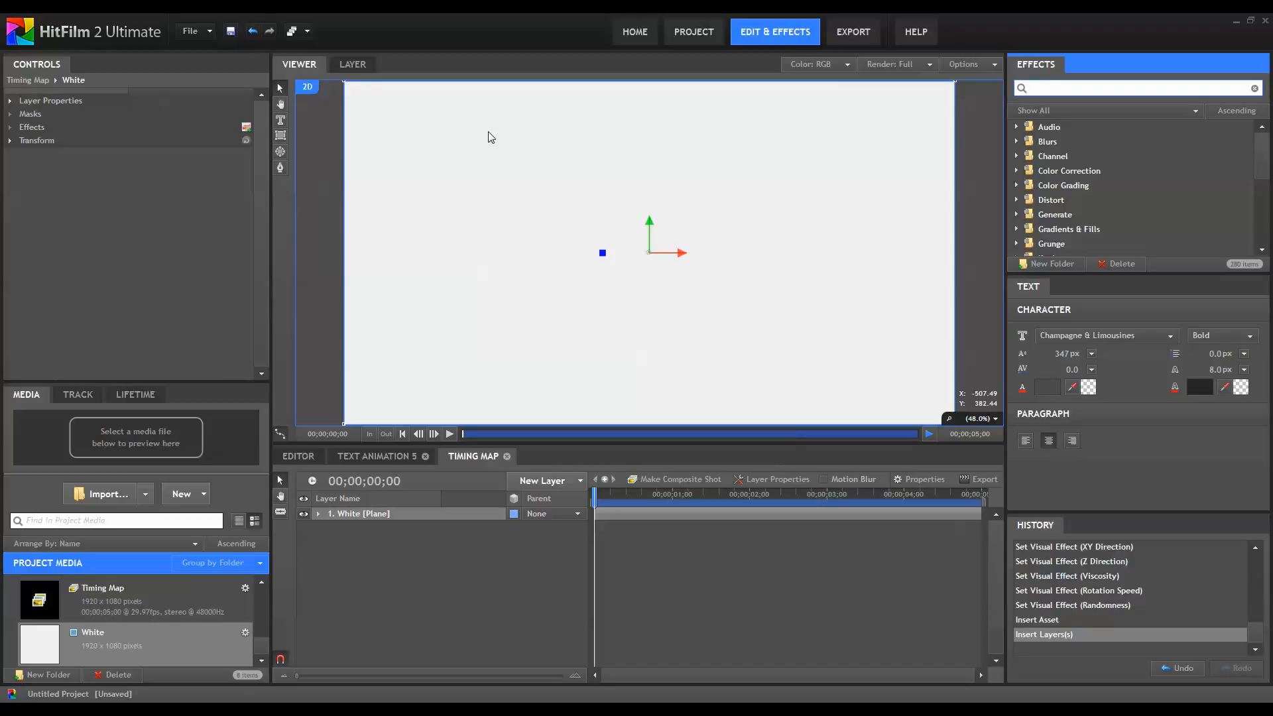
type("grad")
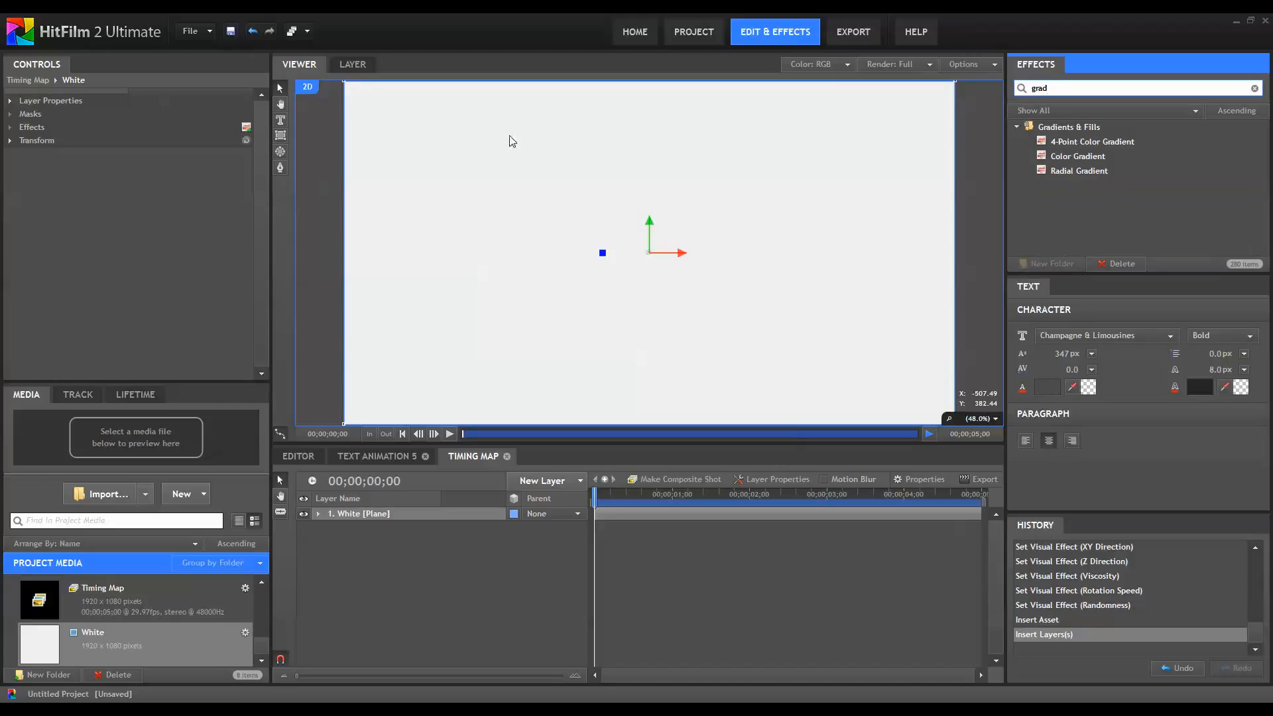
left_click_drag(1160, 156, 436, 515)
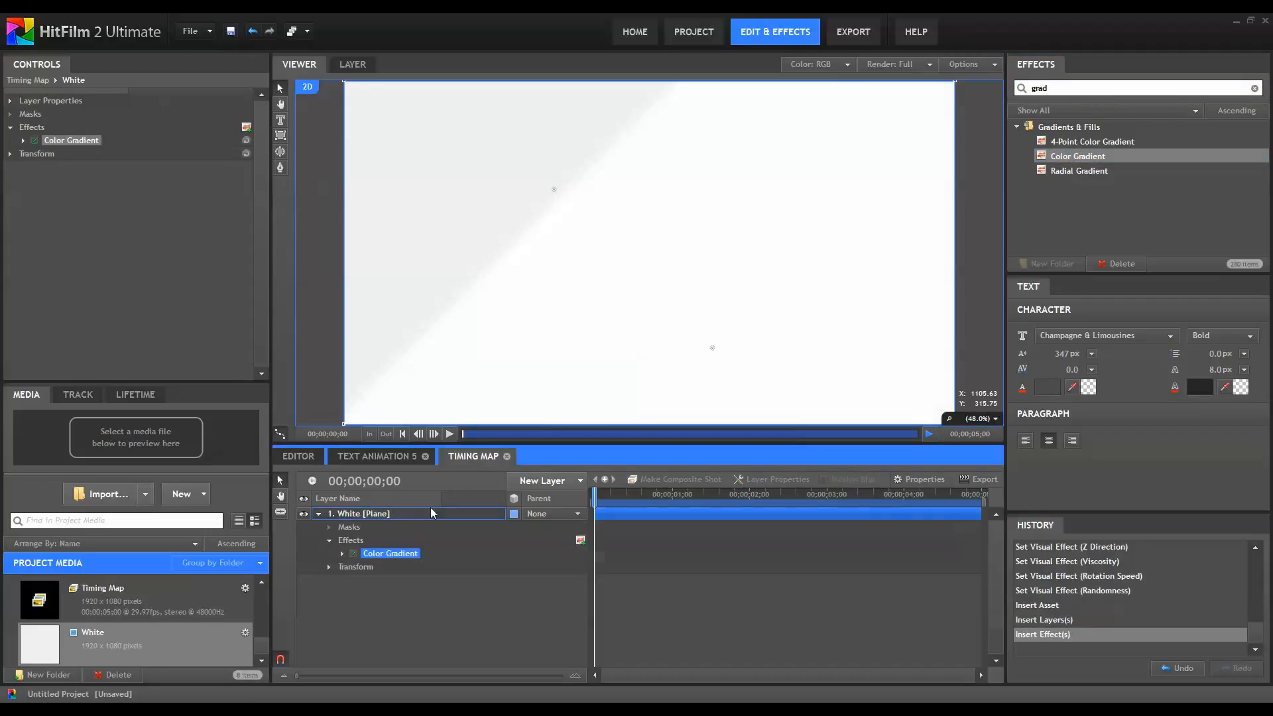
Set the Color Gradient's blend mode to None on the White plane.
left_click(341, 554)
left_click(382, 583)
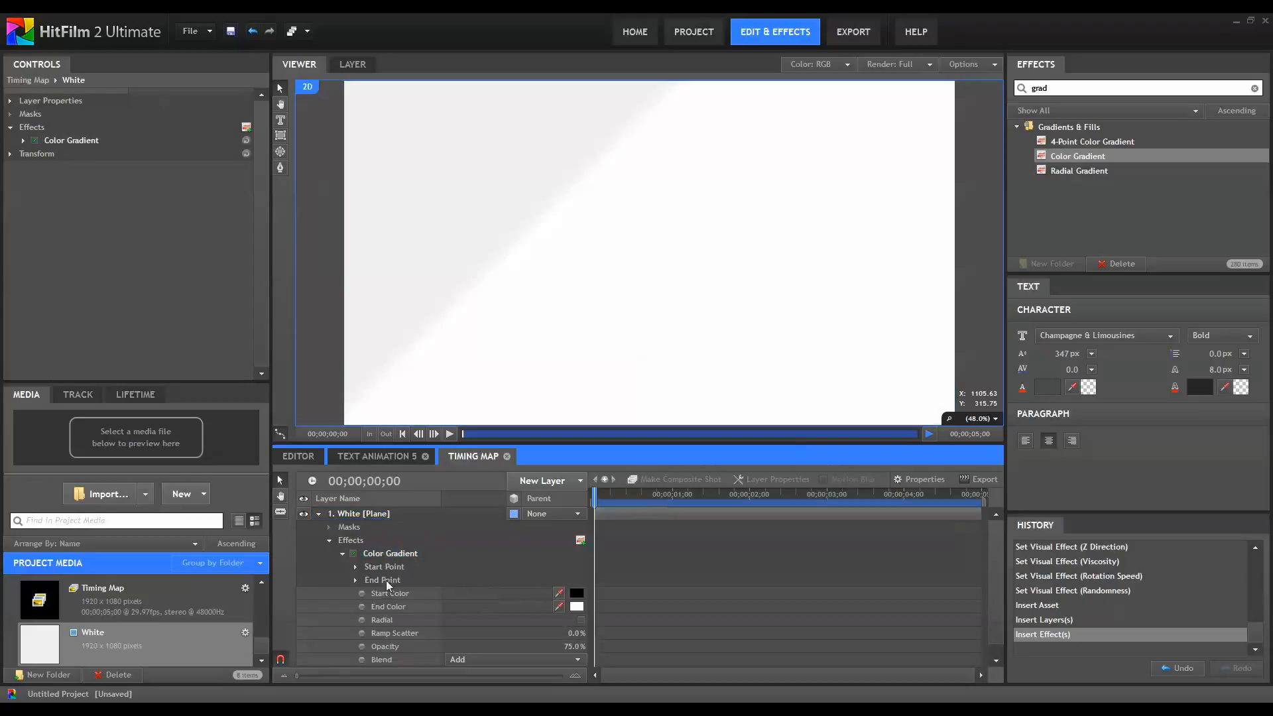
scroll(382, 583, "down", 1)
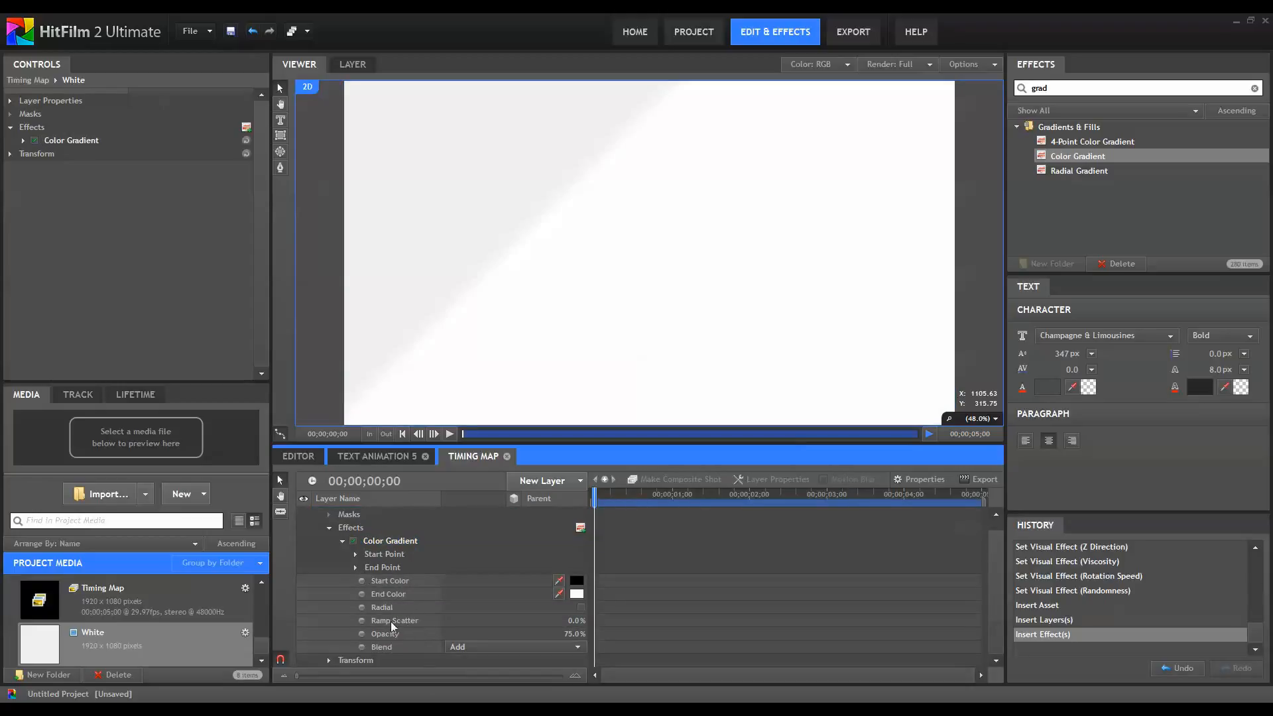
left_click(482, 647)
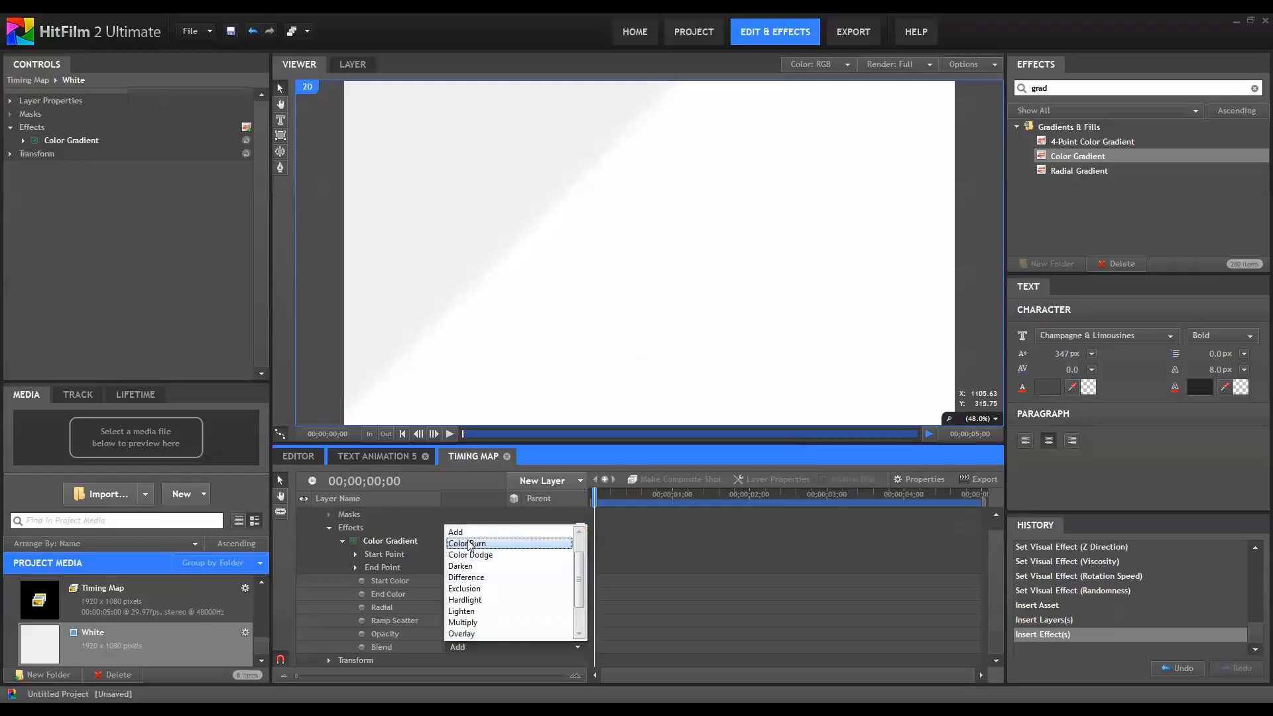
scroll(469, 542, "up", 1)
left_click(472, 532)
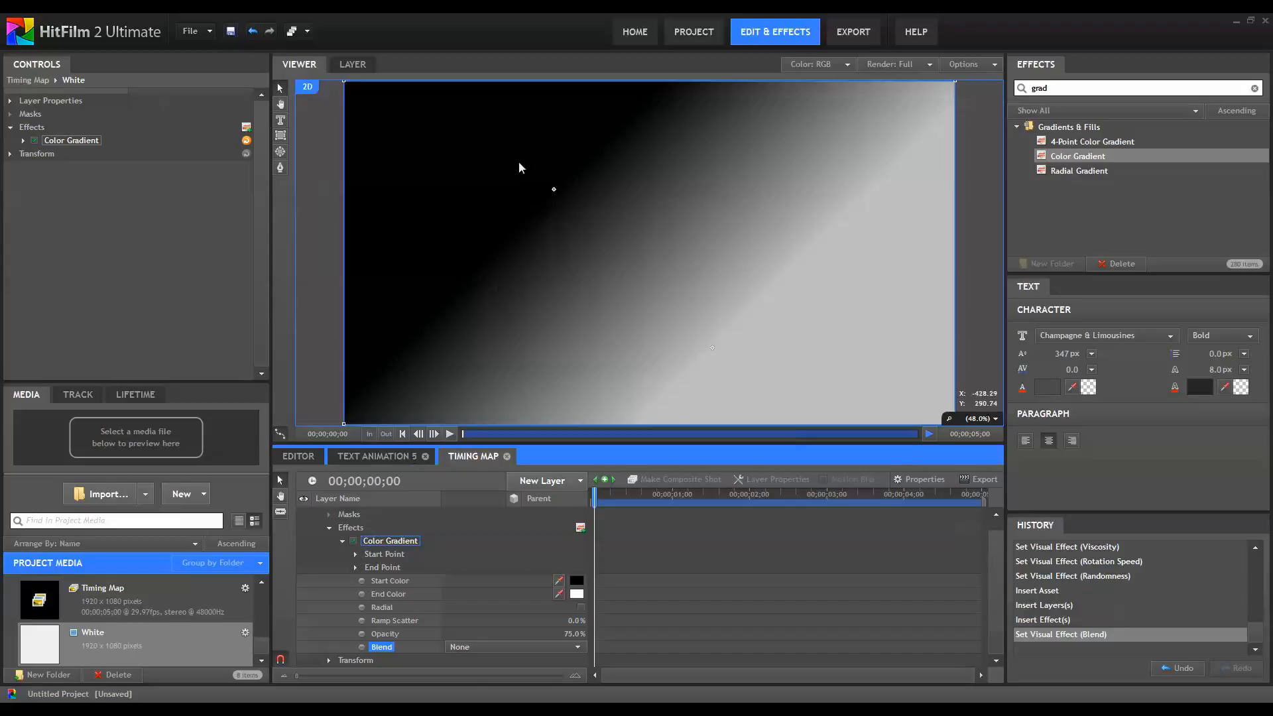
Reposition the gradient points for a horizontal black-to-white ramp, starting just left of the frame's centre and ending just beyond its right edge.
left_click_drag(553, 190, 549, 344)
left_click_drag(712, 348, 981, 334)
left_click_drag(550, 345, 586, 339)
left_click(670, 578)
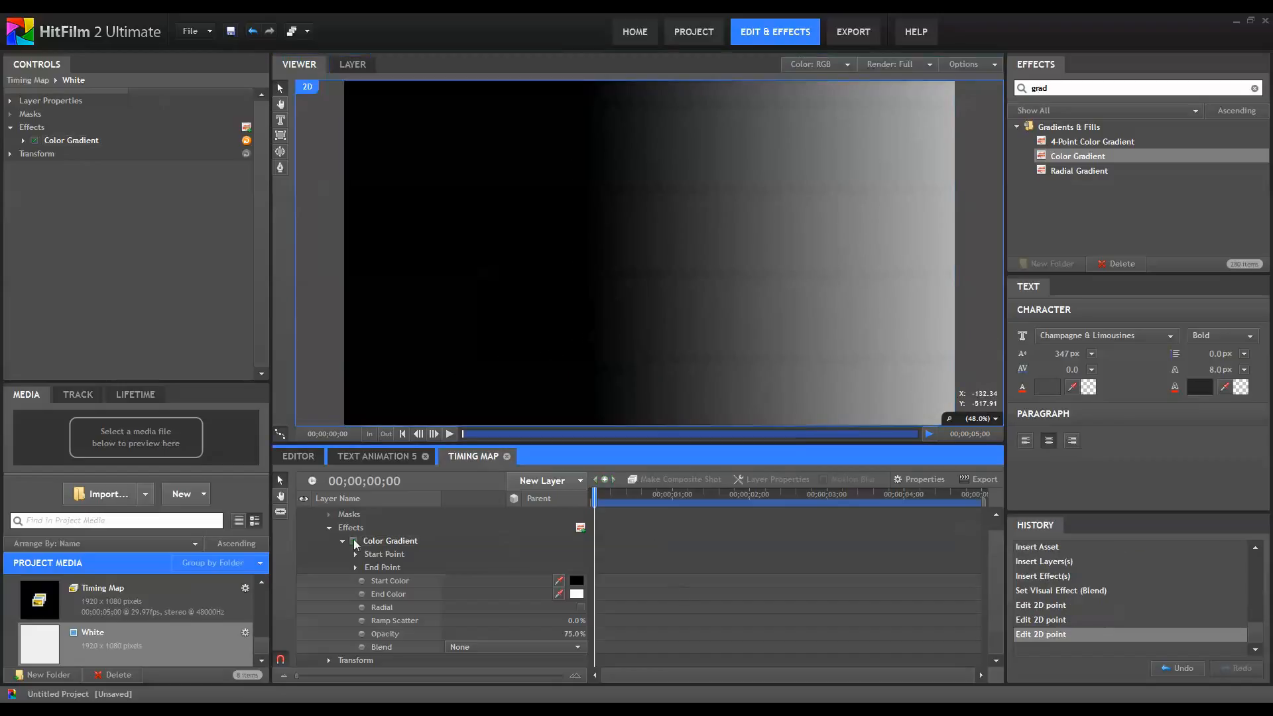
scroll(355, 543, "up", 1)
left_click(318, 515)
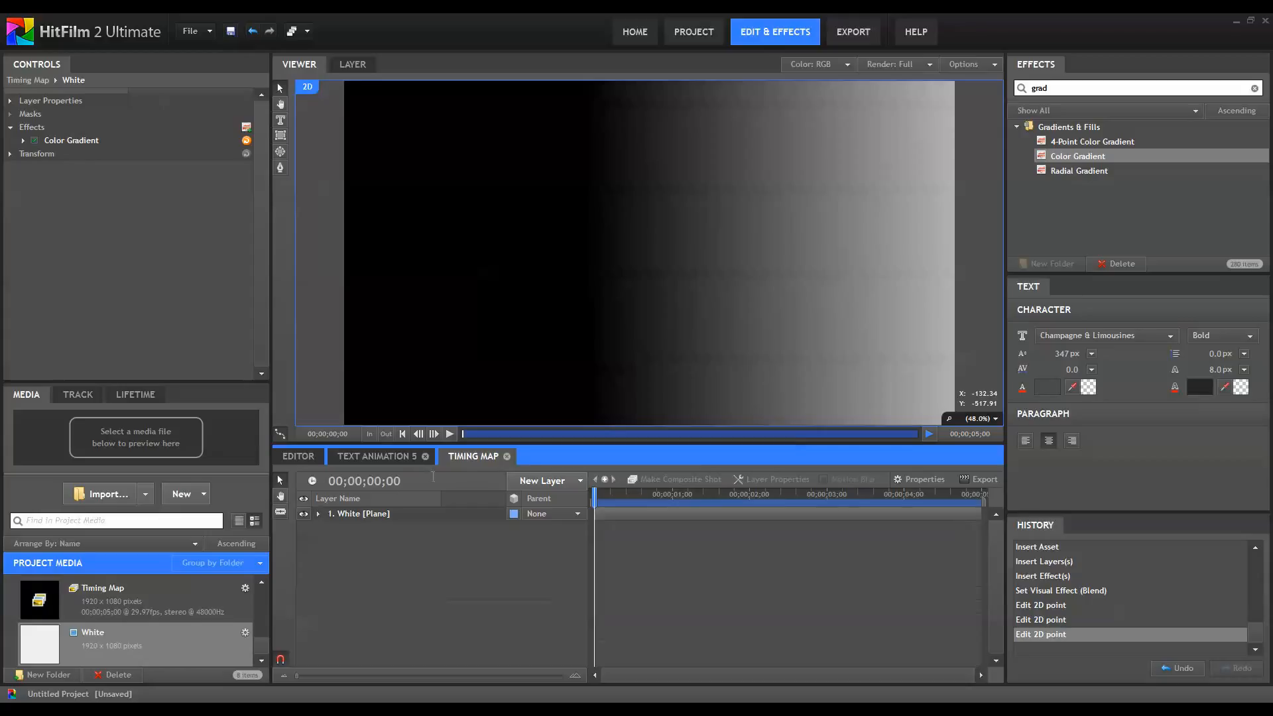
Return to Text Animation 5, insert the Timing Map composite directly below the Name text layer and hide it.
left_click(507, 456)
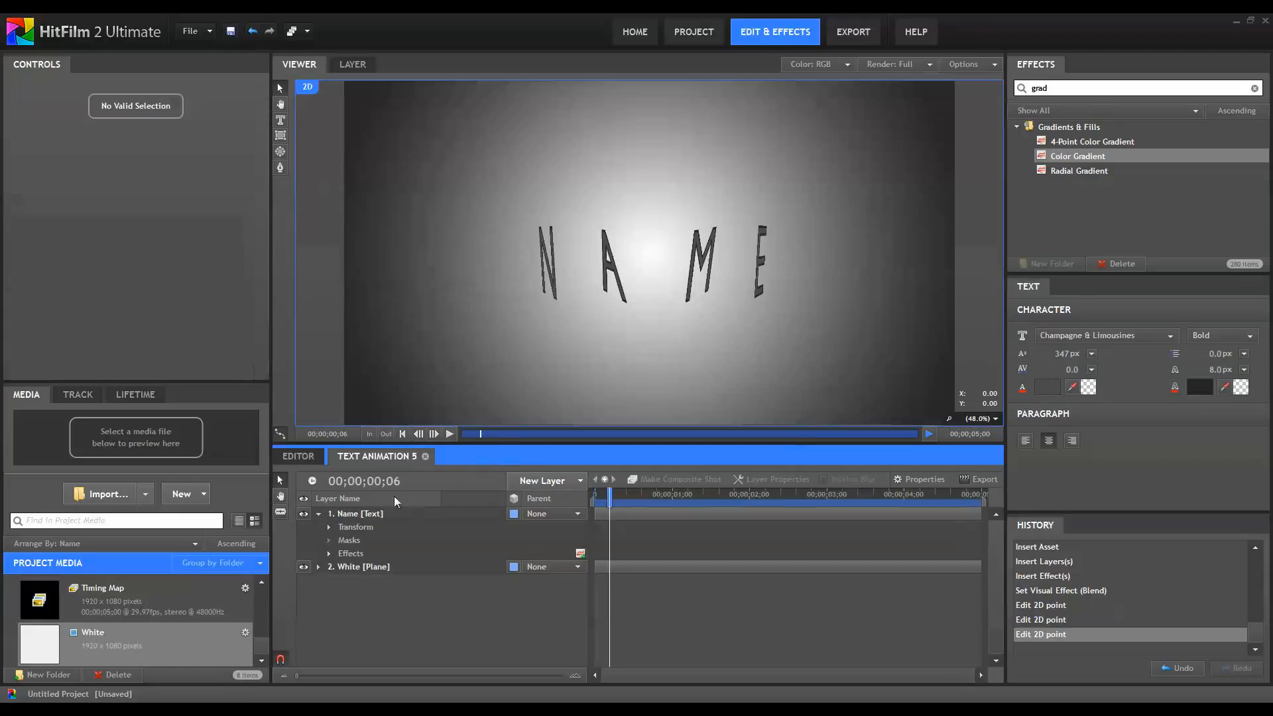
scroll(253, 581, "up", 1)
left_click_drag(194, 620, 383, 568)
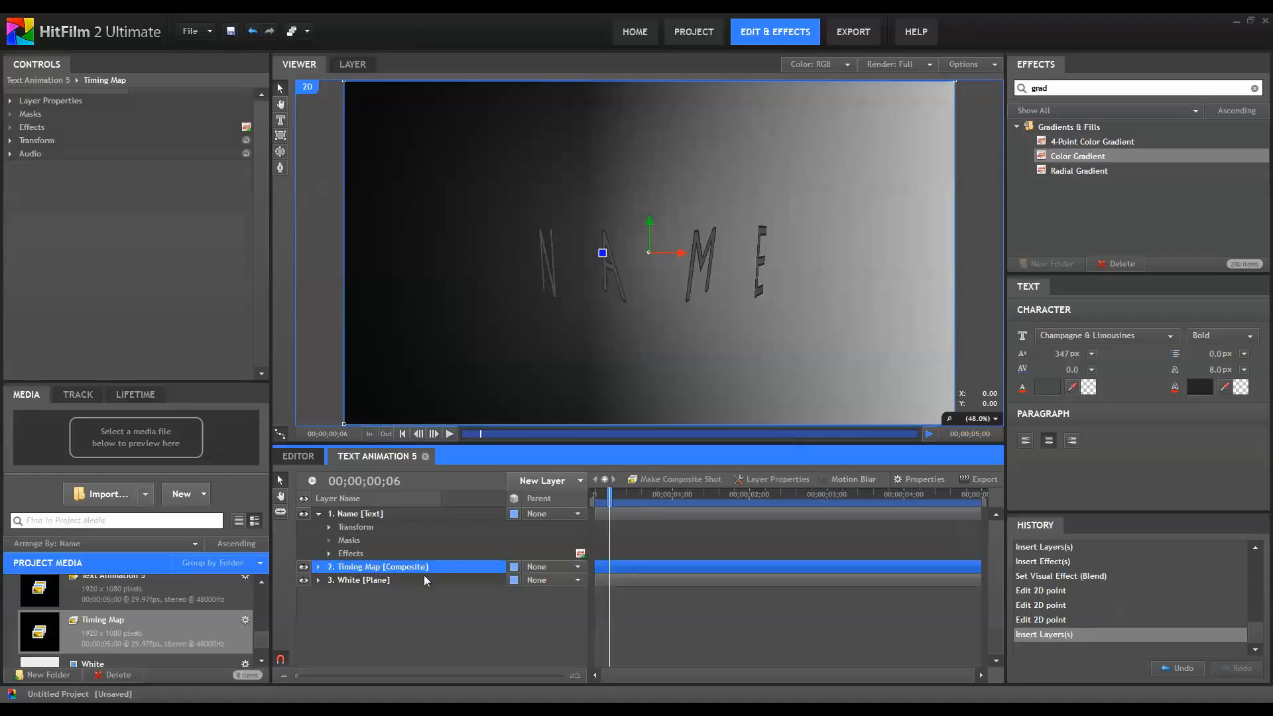
left_click(304, 568)
Set the Timing Map layer as the Shatter timing map on the Name text and scrub the opening second to check the motion.
left_click(349, 554)
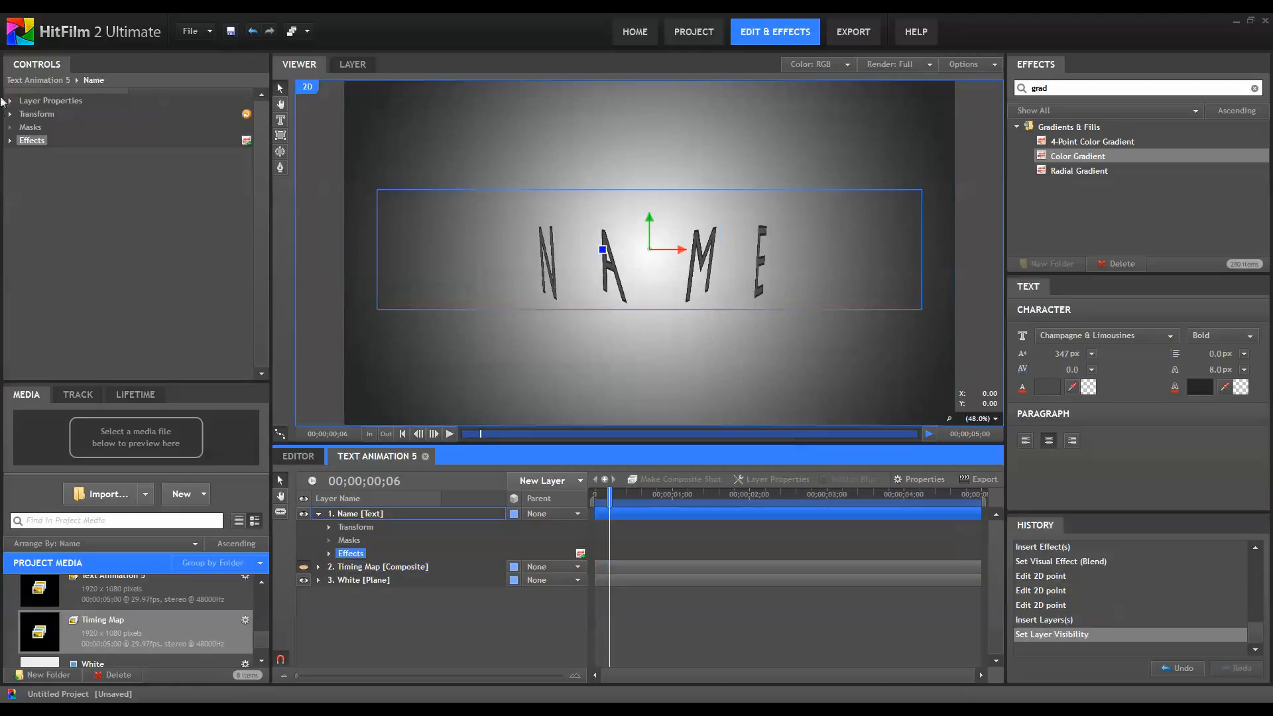
left_click(9, 140)
left_click(22, 181)
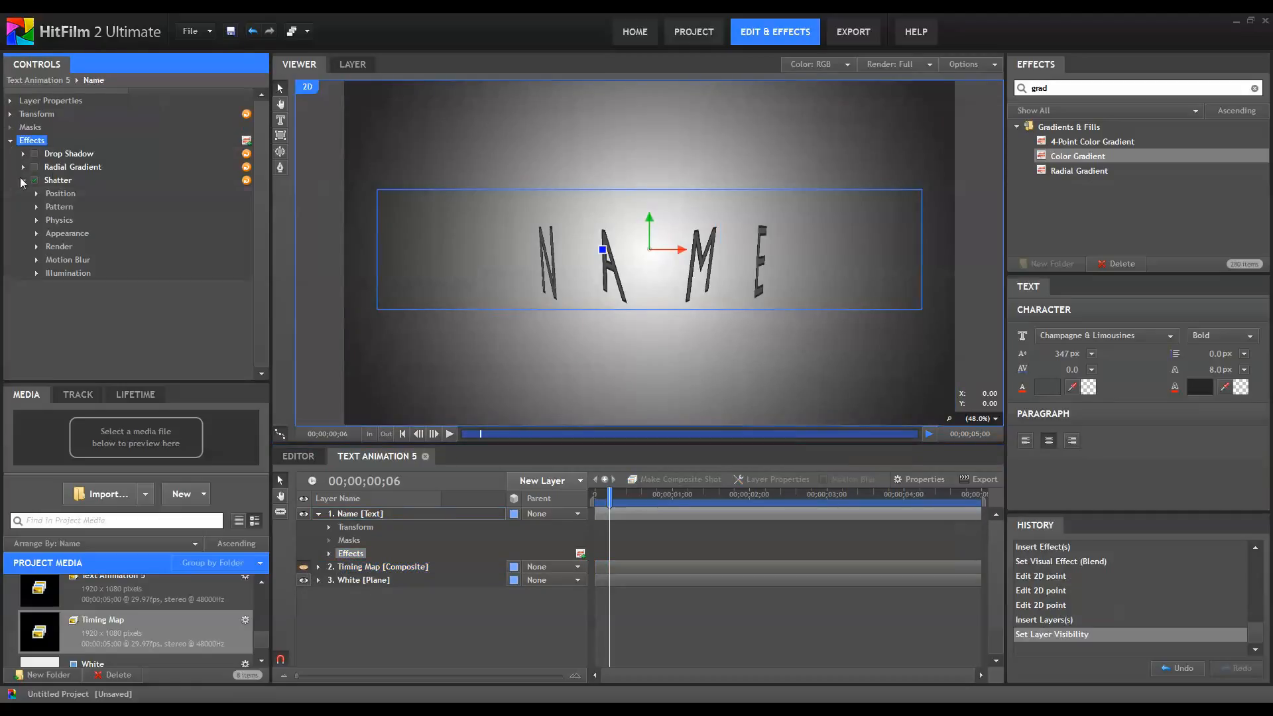
left_click(70, 260)
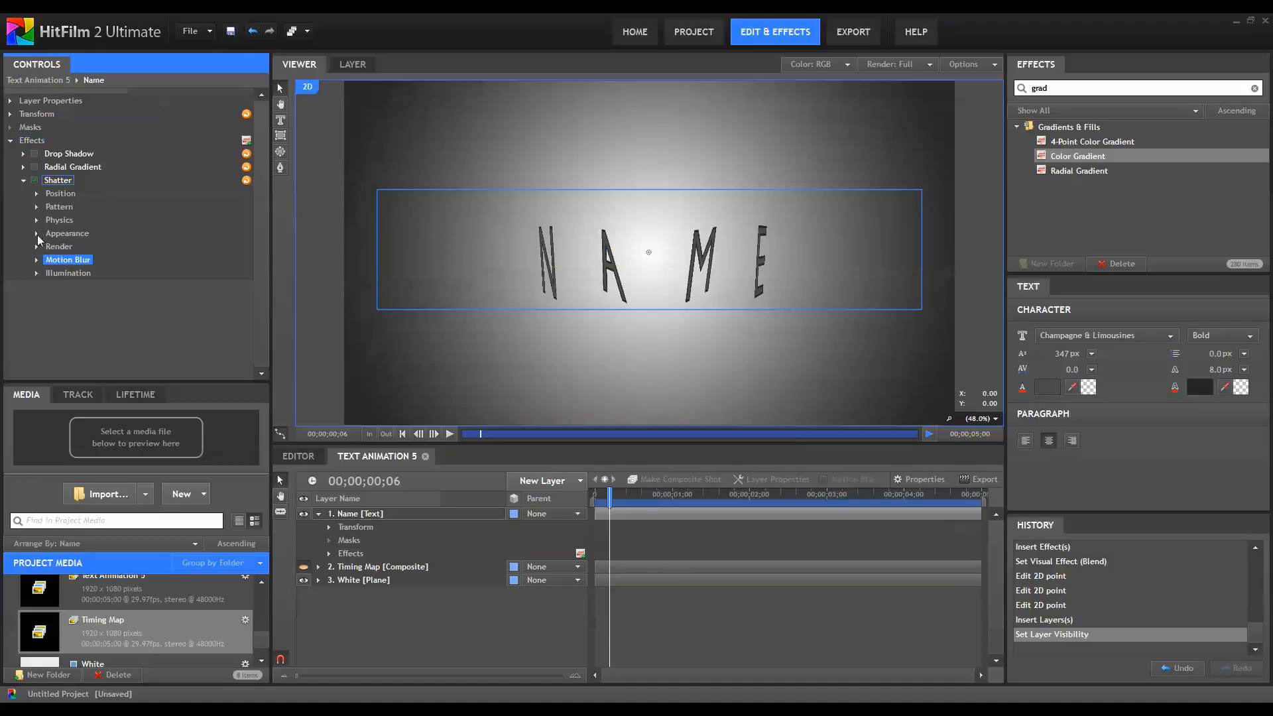
left_click(36, 220)
left_click(49, 273)
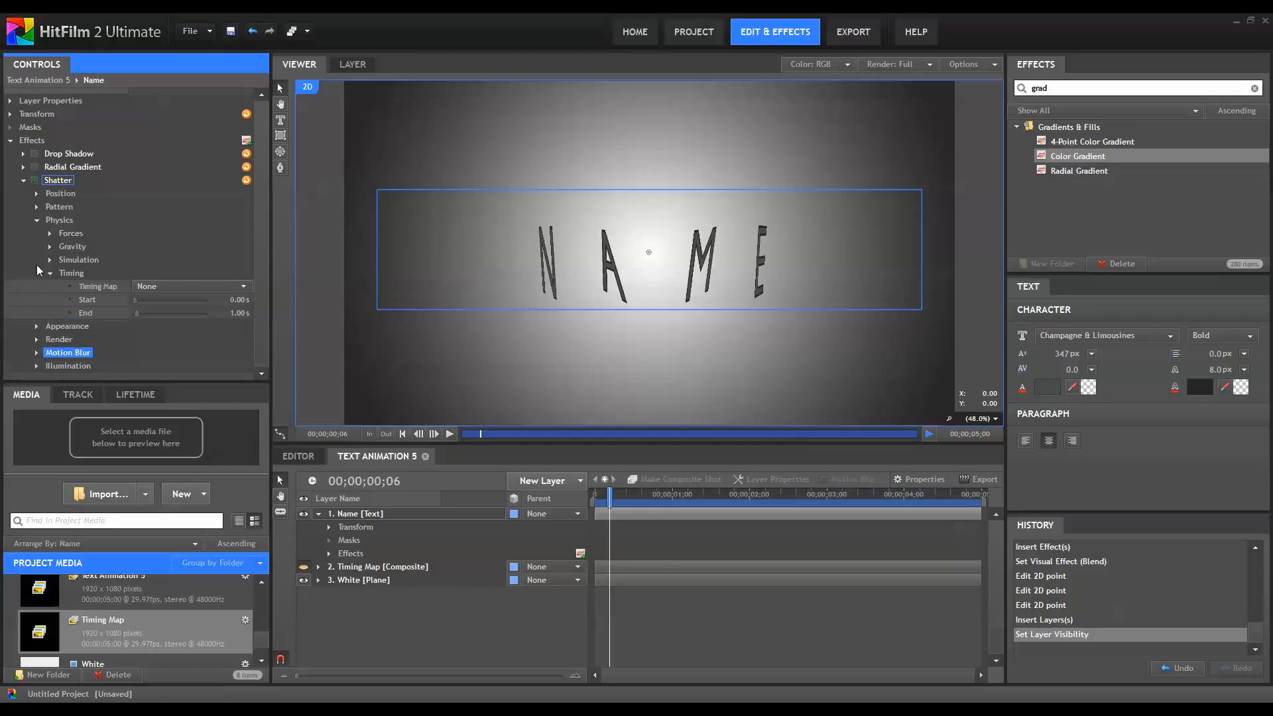
left_click(168, 283)
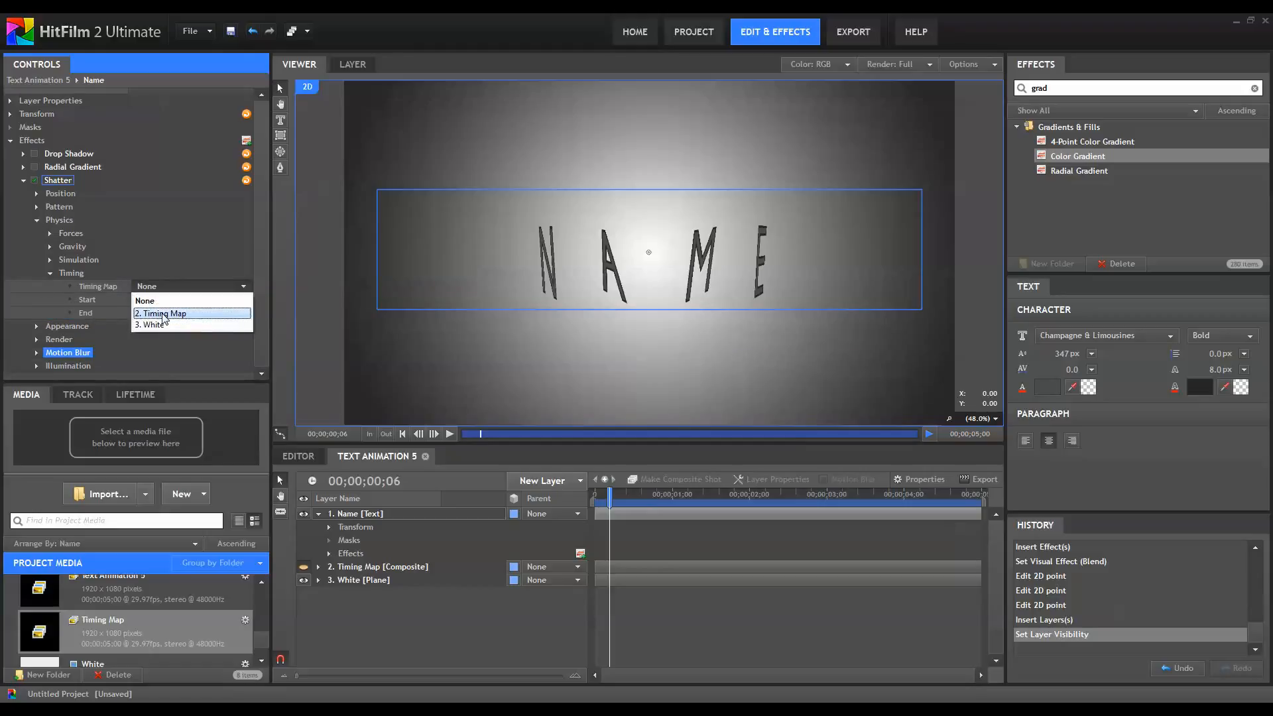
left_click(163, 314)
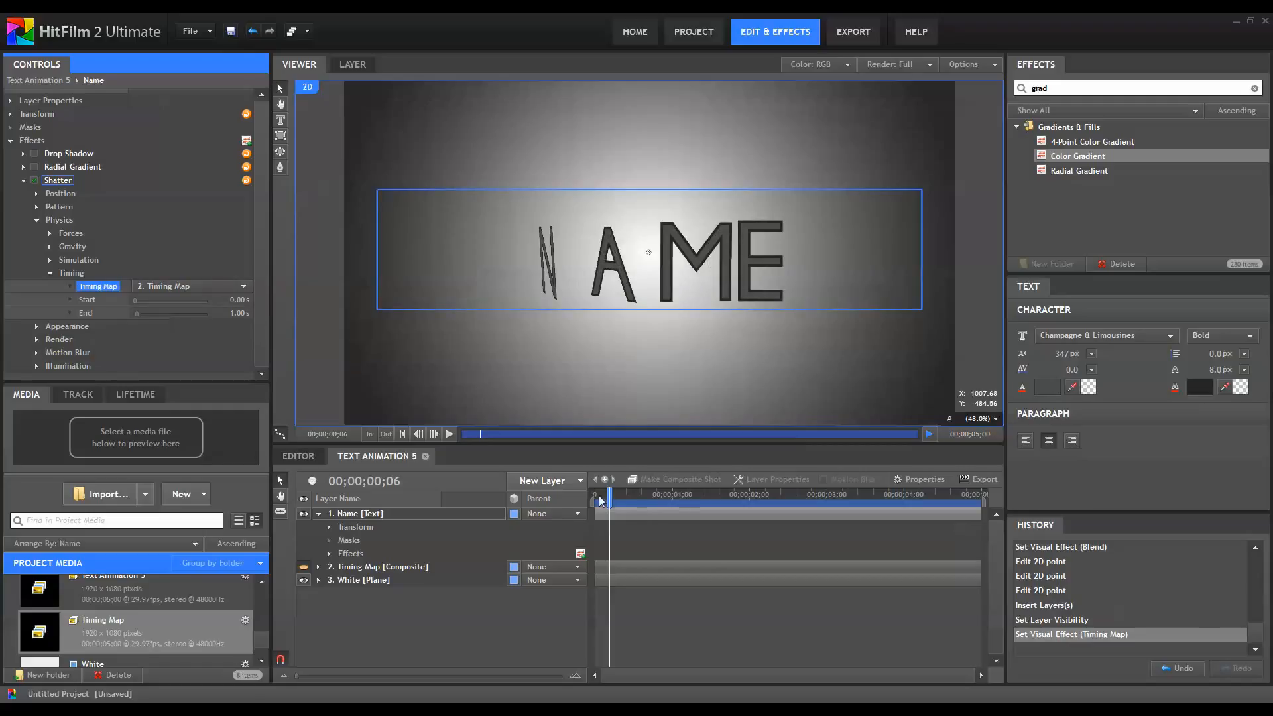
left_click_drag(607, 498, 656, 509)
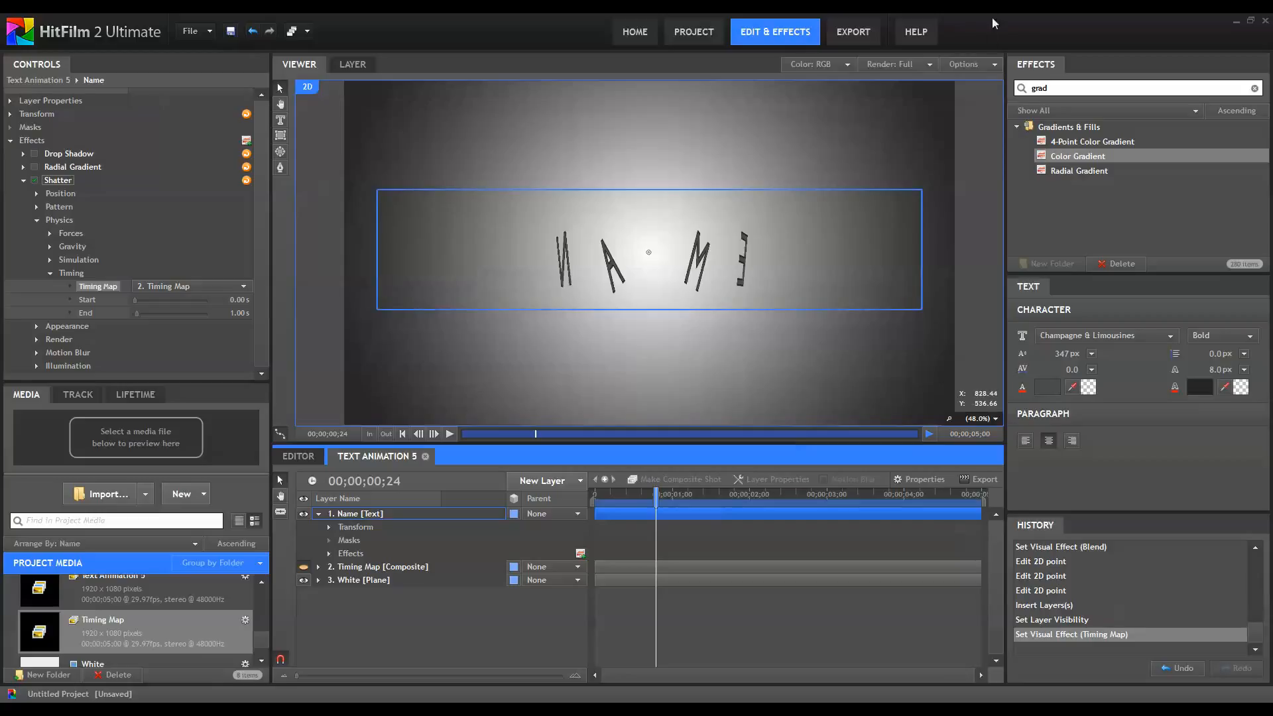
left_click_drag(632, 499, 594, 496)
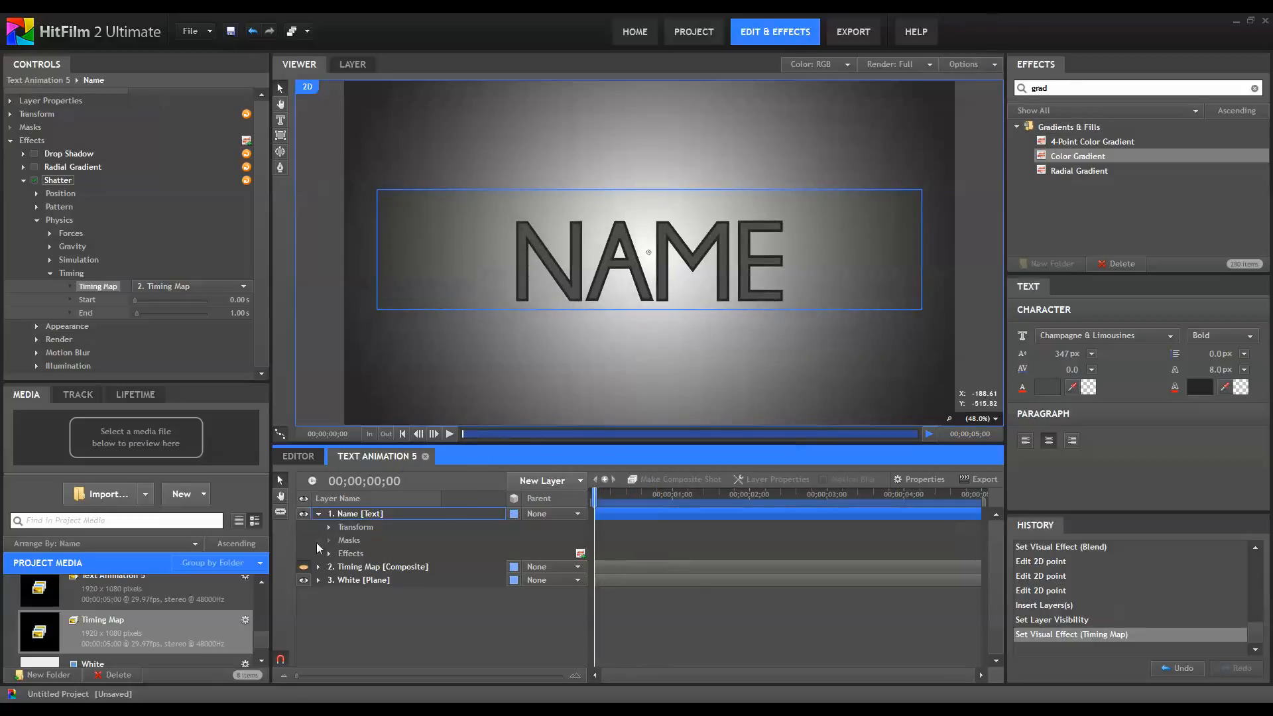
Collapse the Shatter settings and enable the Radial Gradient effect on the Name text.
left_click(23, 180)
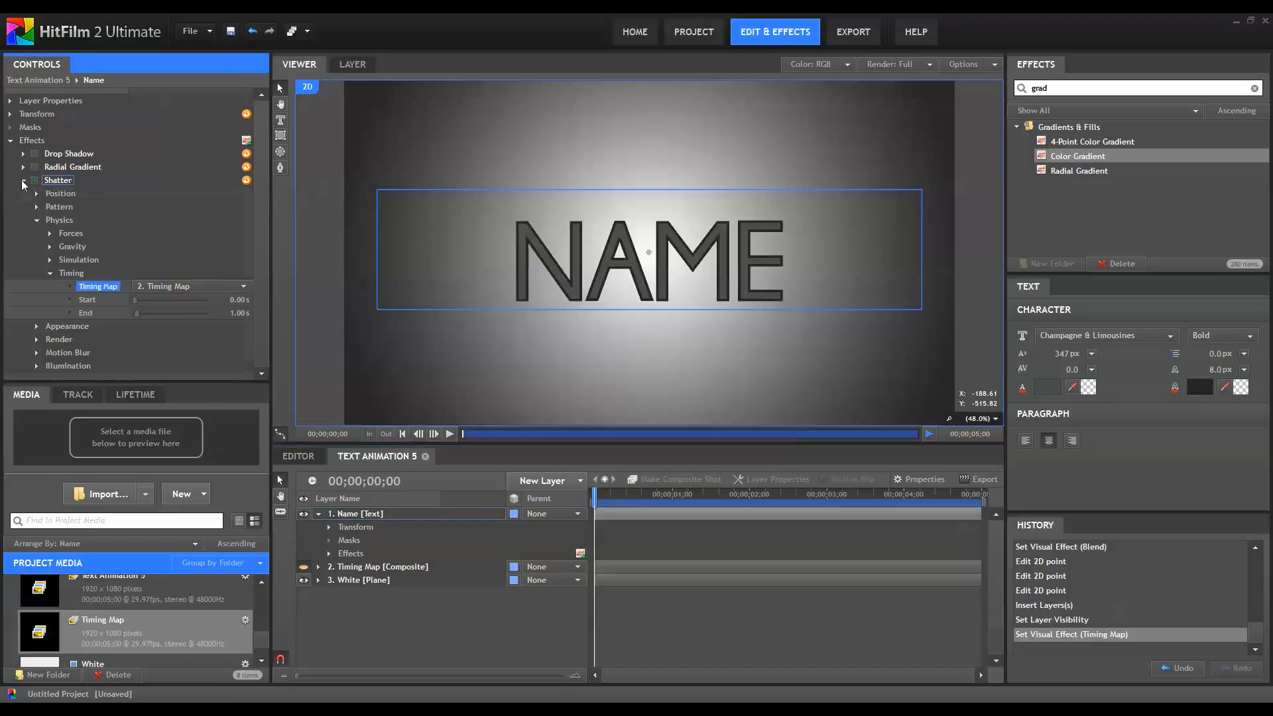
left_click(34, 167)
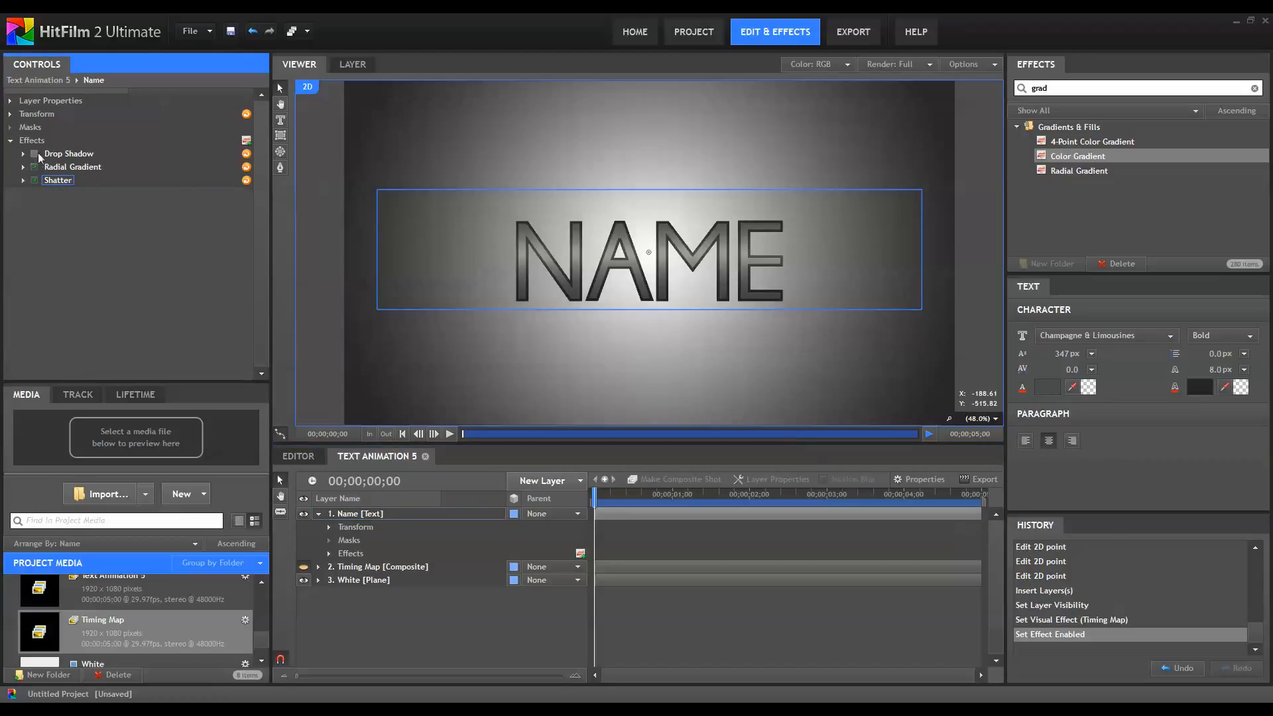
Preview the opening frames with Drop Shadow enabled on the Name text, and turn off both Drop Shadow and Radial Gradient.
left_click(35, 154)
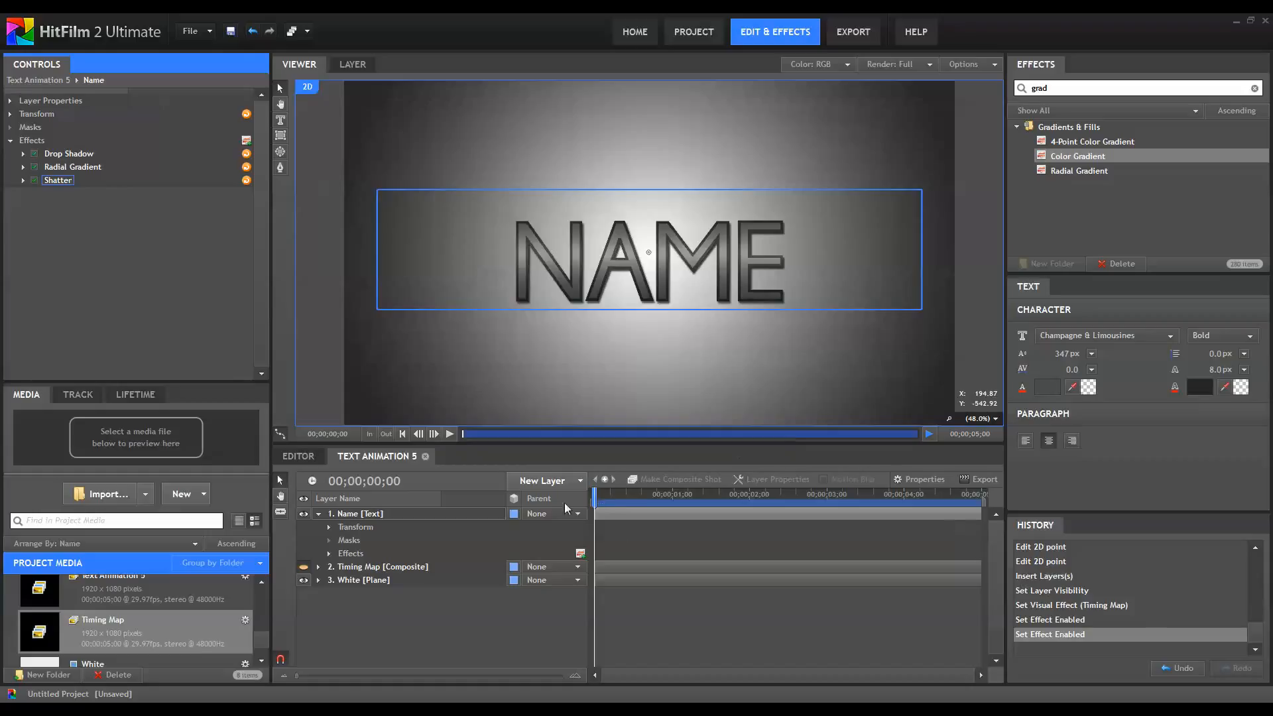
left_click_drag(595, 497, 612, 501)
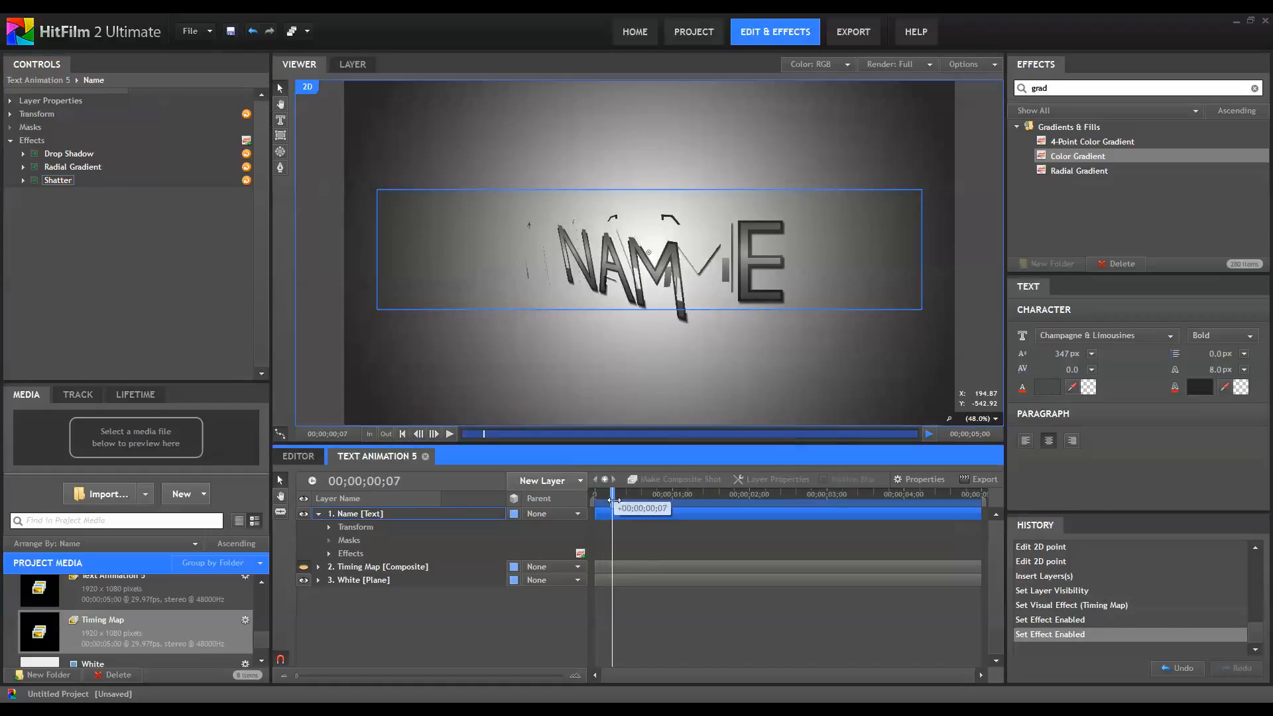
left_click(35, 155)
left_click(34, 167)
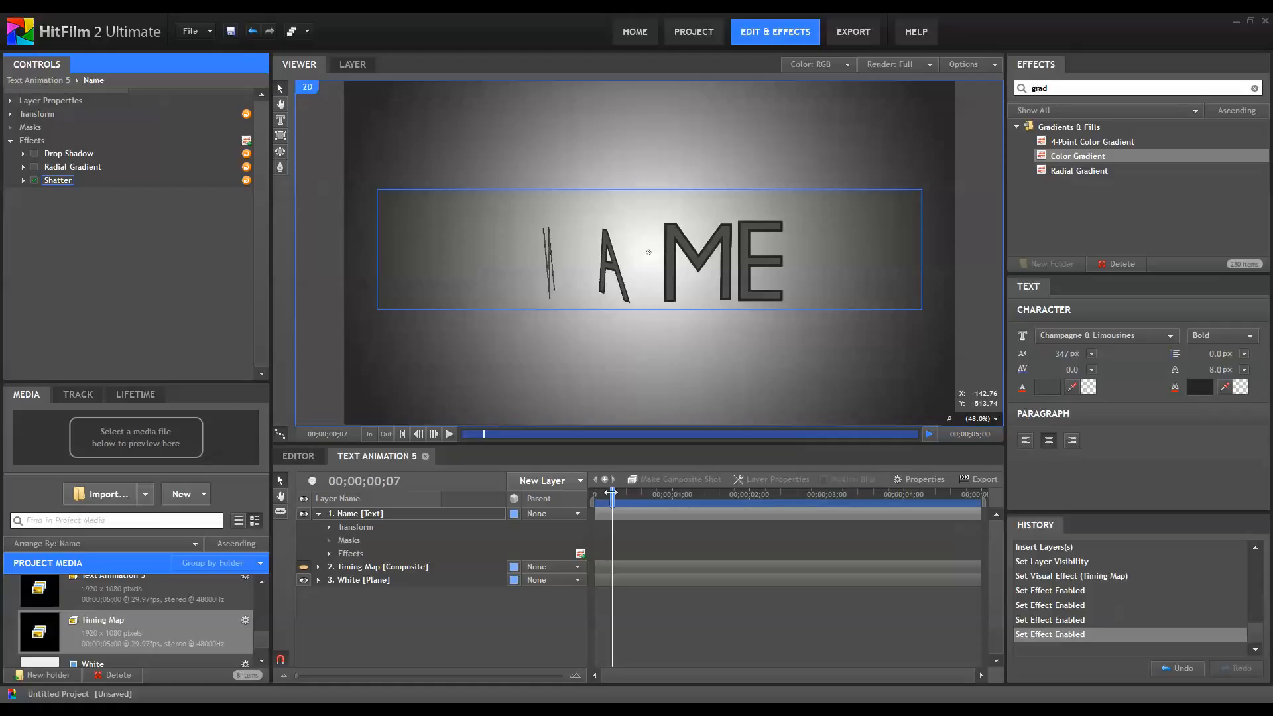
mouse_move(611, 493)
left_mouse_down()
mouse_move(666, 493)
mouse_move(608, 493)
left_mouse_up()
Draw a rectangular mask on the Name text layer, then centre and narrow it so it closely frames the whole word.
left_click(358, 515)
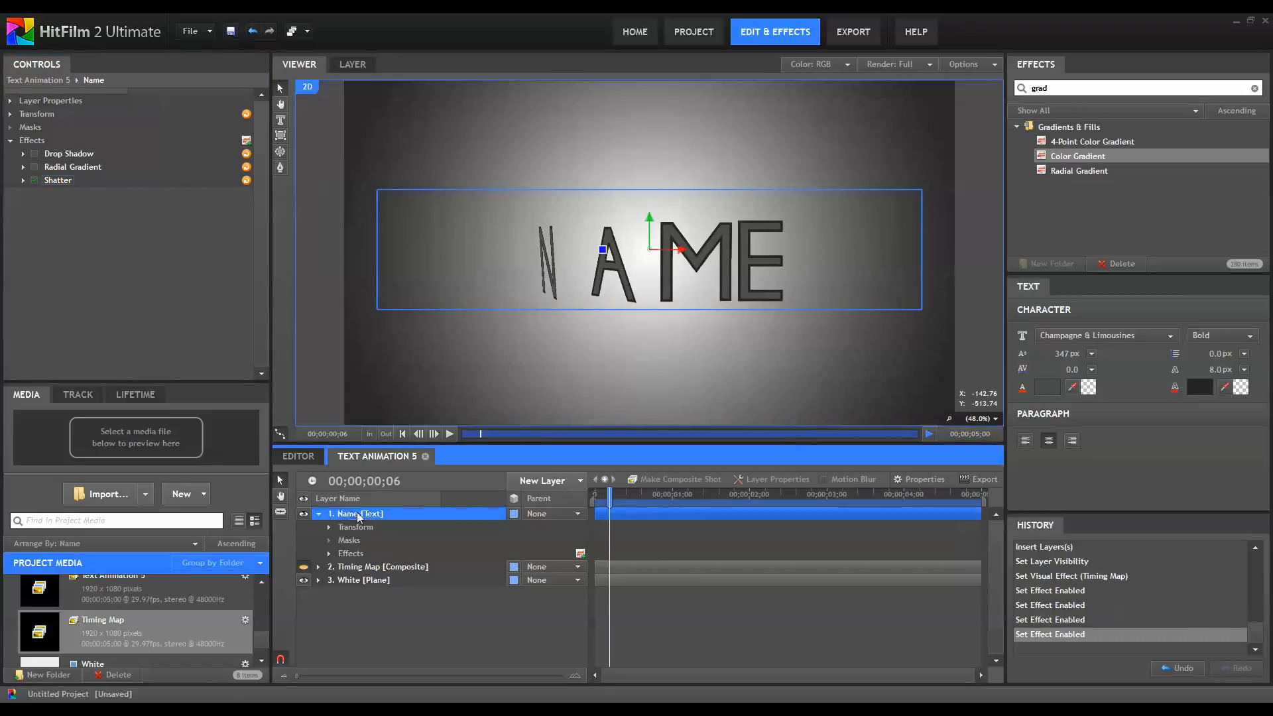
left_click(281, 135)
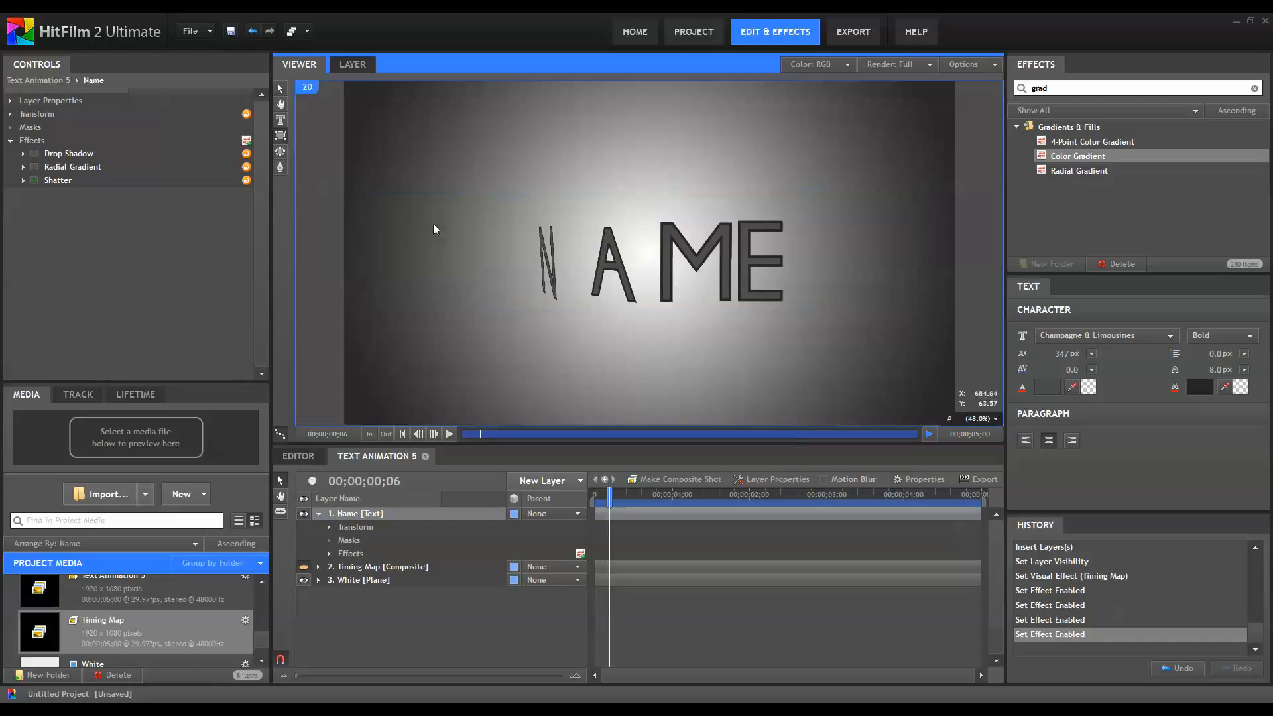
left_click_drag(399, 190, 786, 306)
left_click(278, 89)
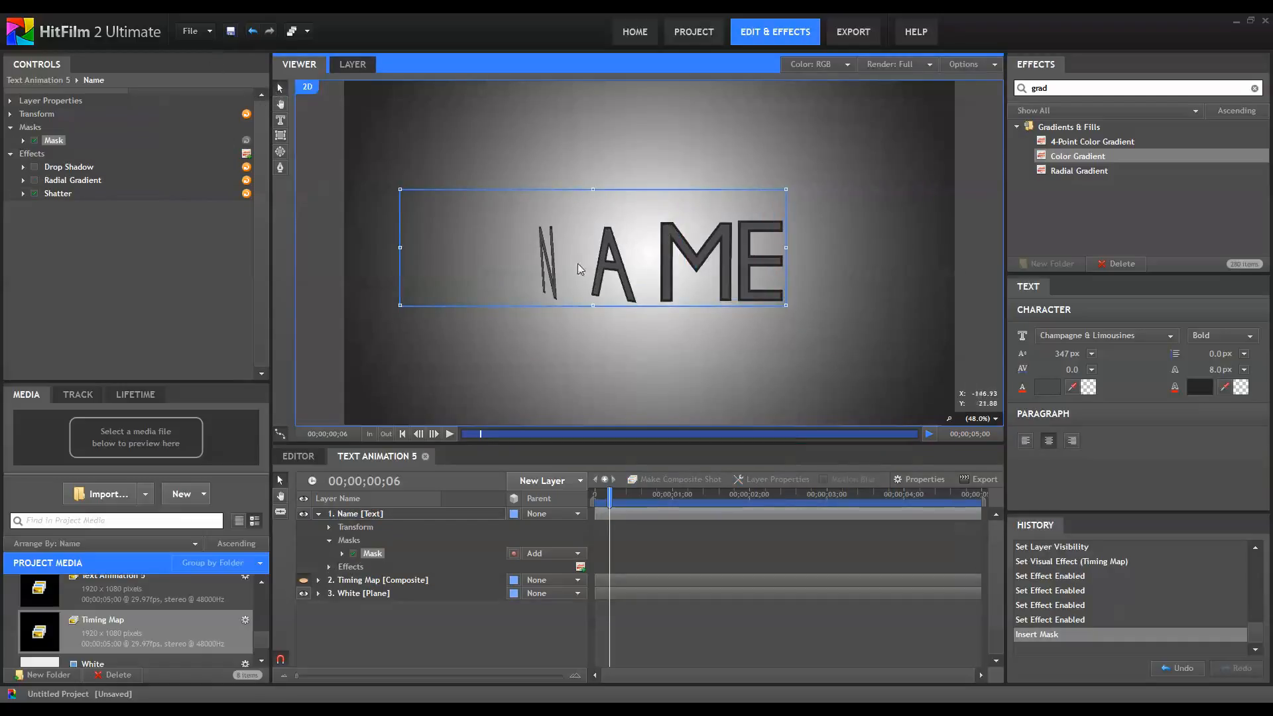
left_click_drag(578, 268, 621, 278)
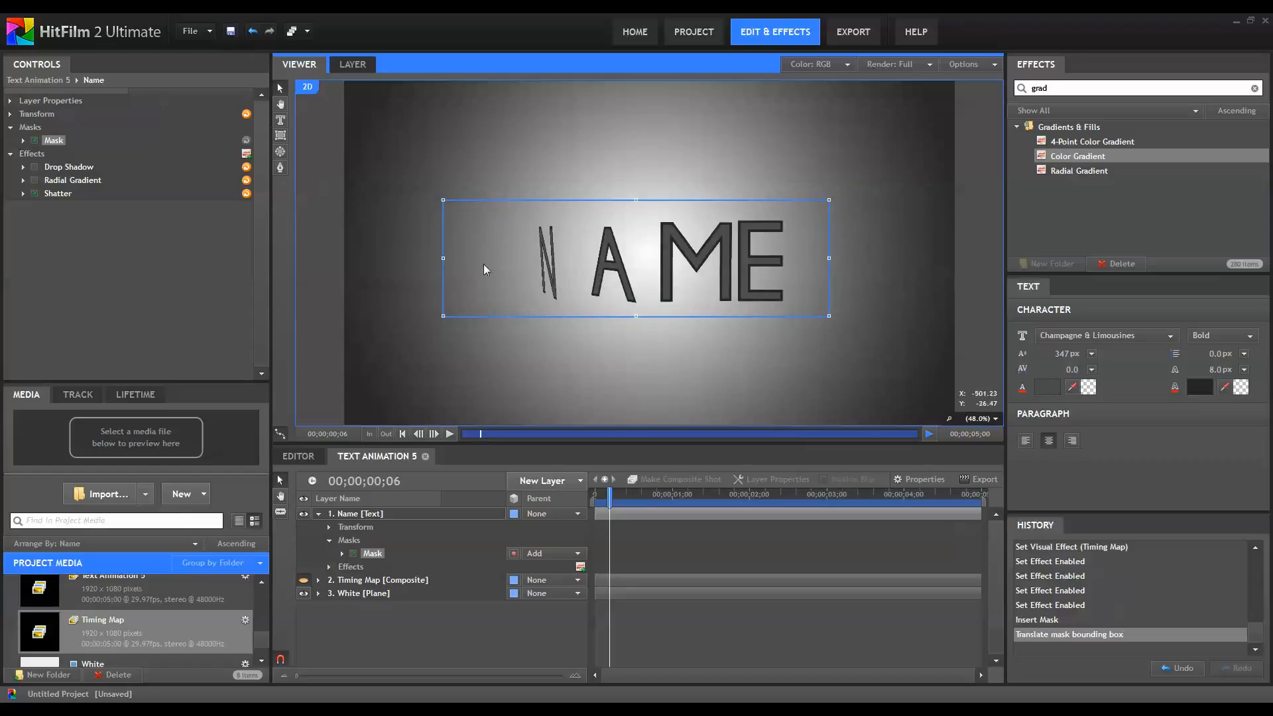
left_click_drag(444, 257, 454, 260)
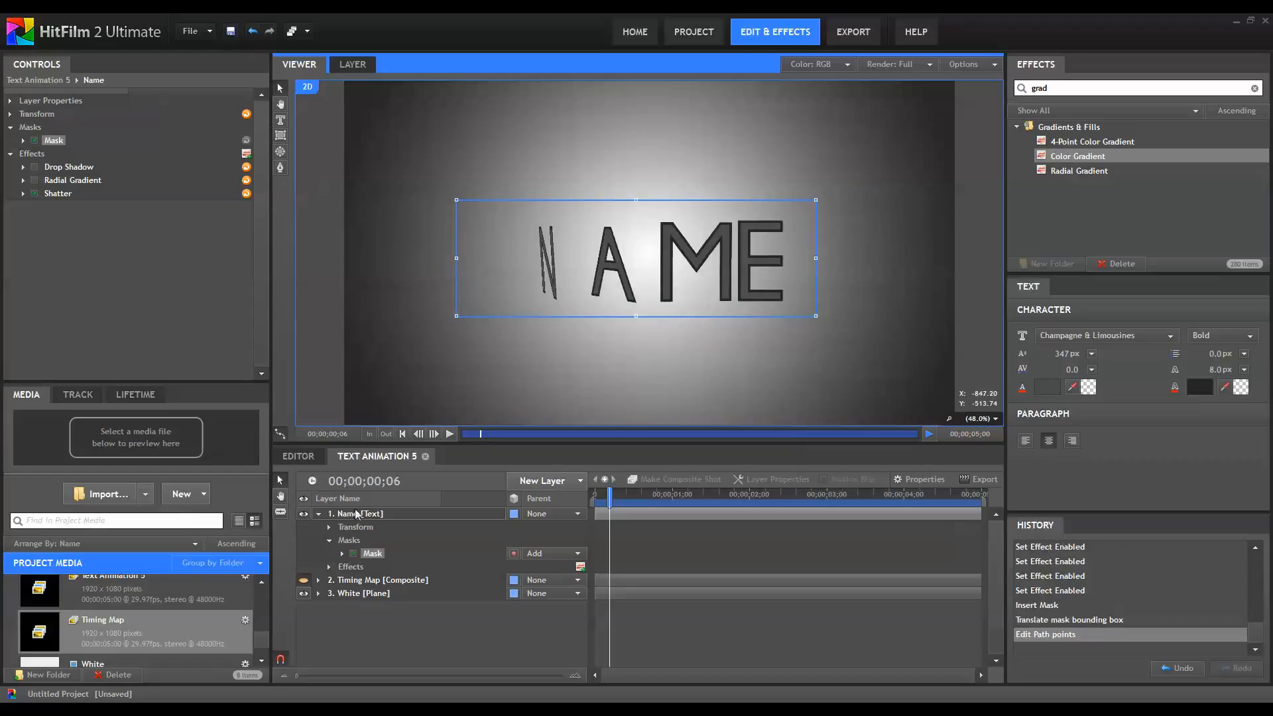
Turn on animation for the mask's Path and set keyframes at one second and at the start of the timeline.
left_click(342, 553)
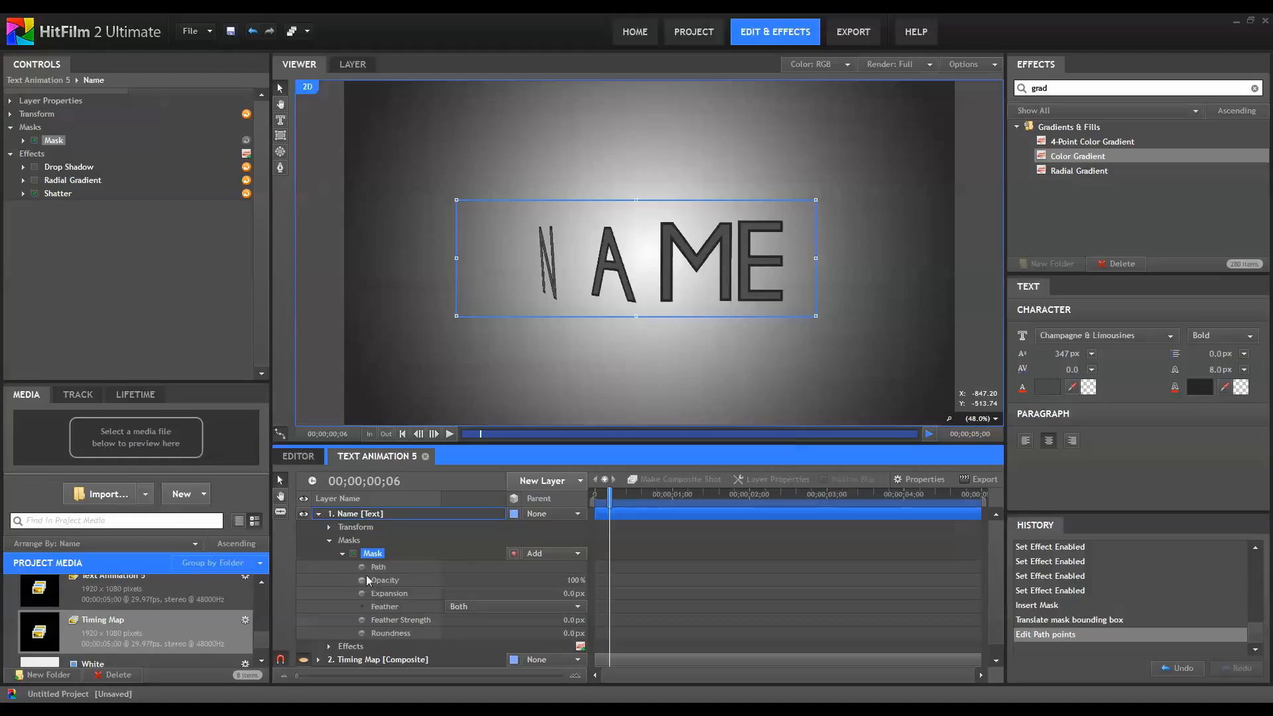
left_click(673, 499)
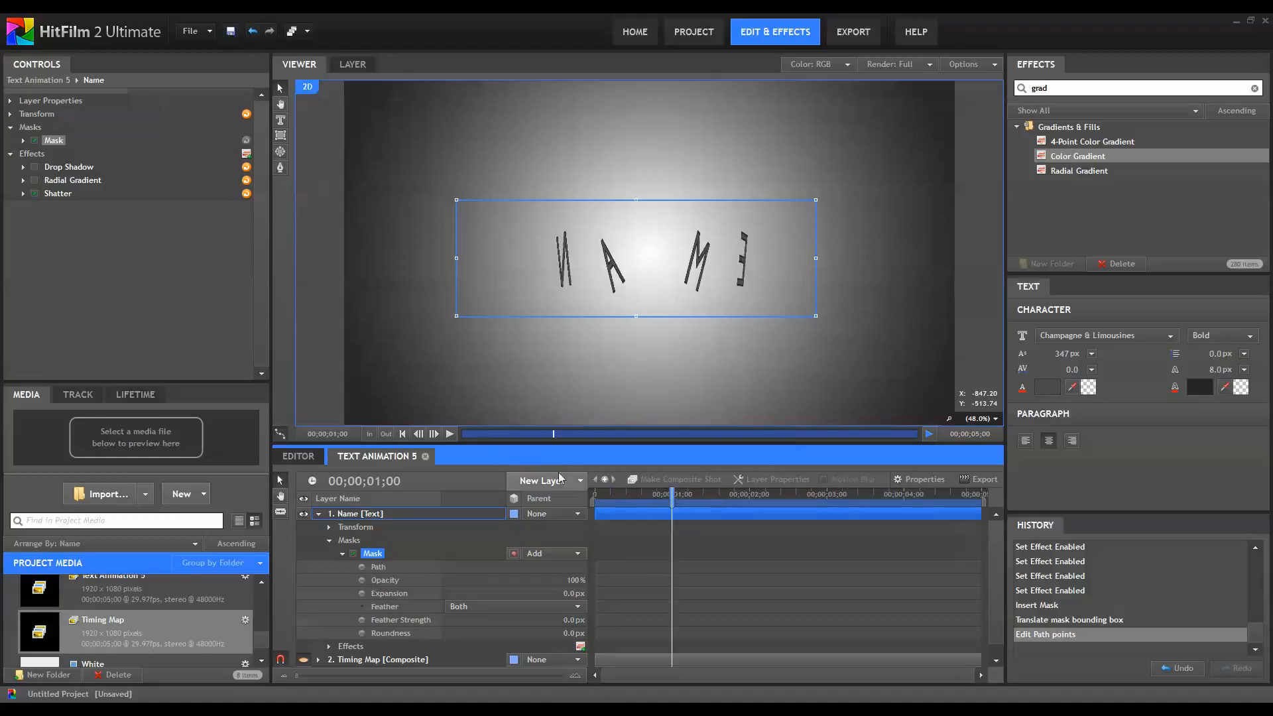
left_click(375, 566)
left_click(361, 566)
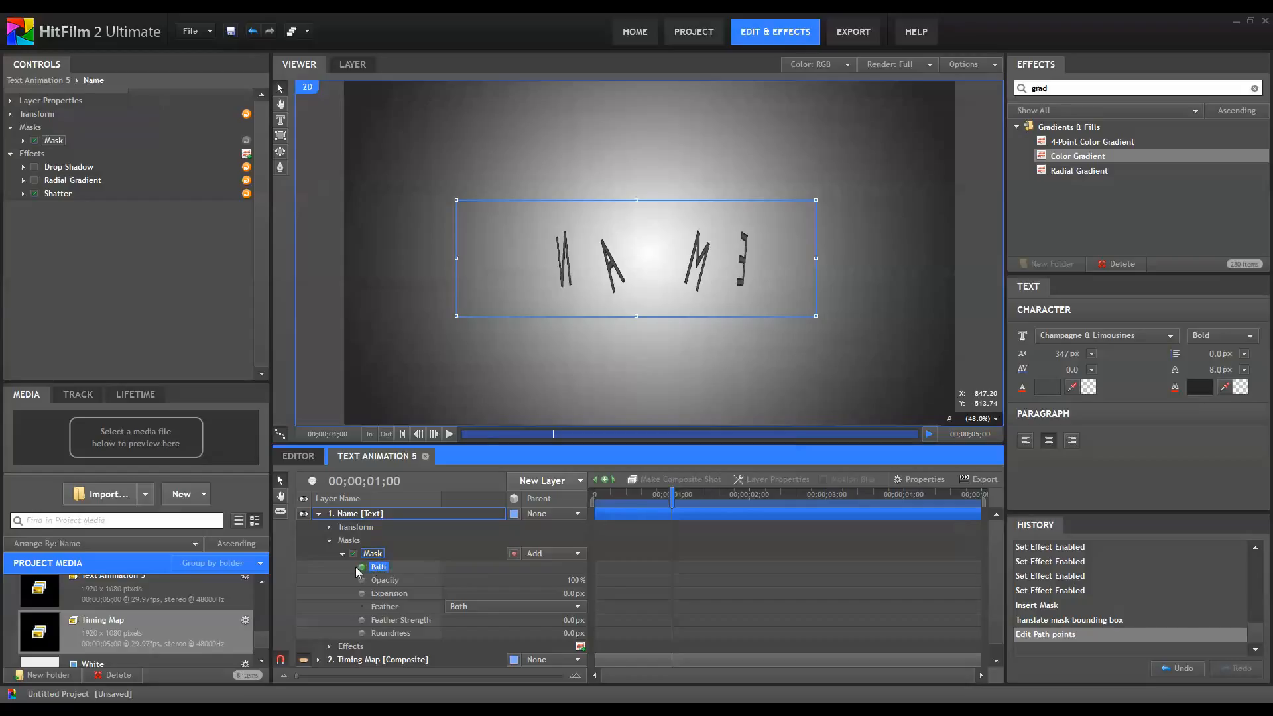
left_click(615, 500)
left_click(593, 498)
left_click(605, 481)
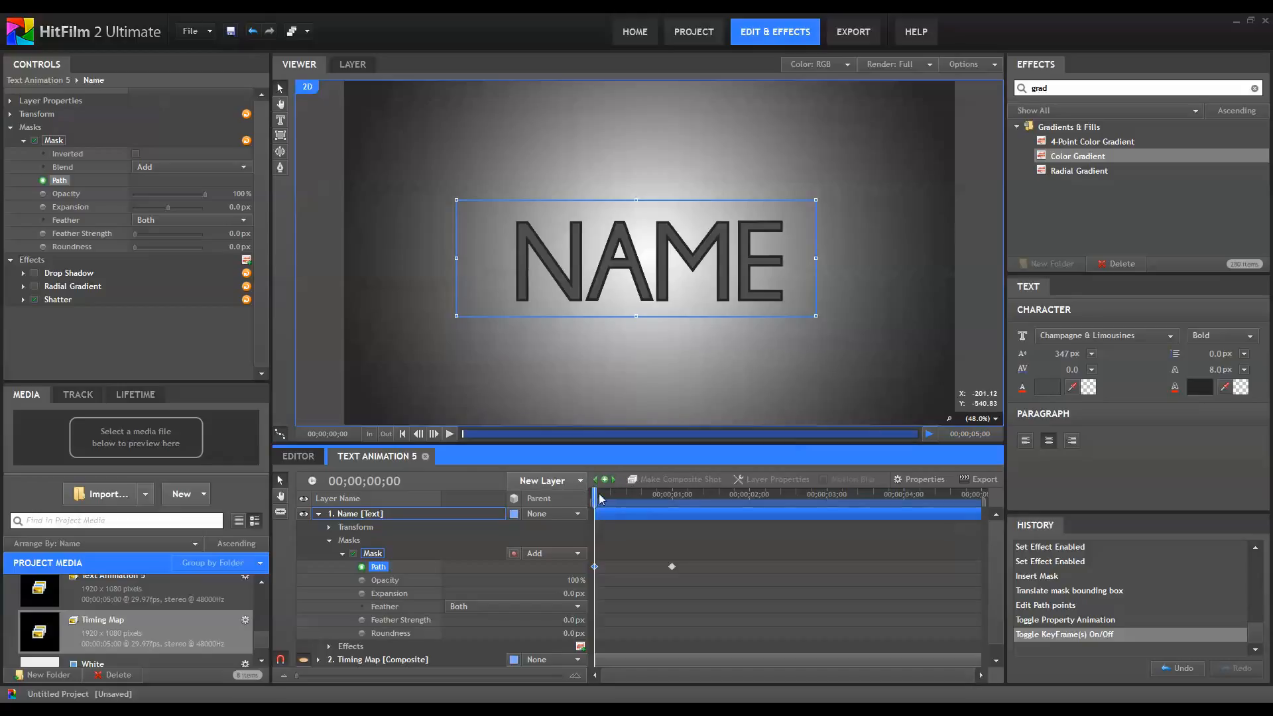
At one second, move the mask horizontally until its left edge clears the letter E.
left_click_drag(596, 494, 671, 494)
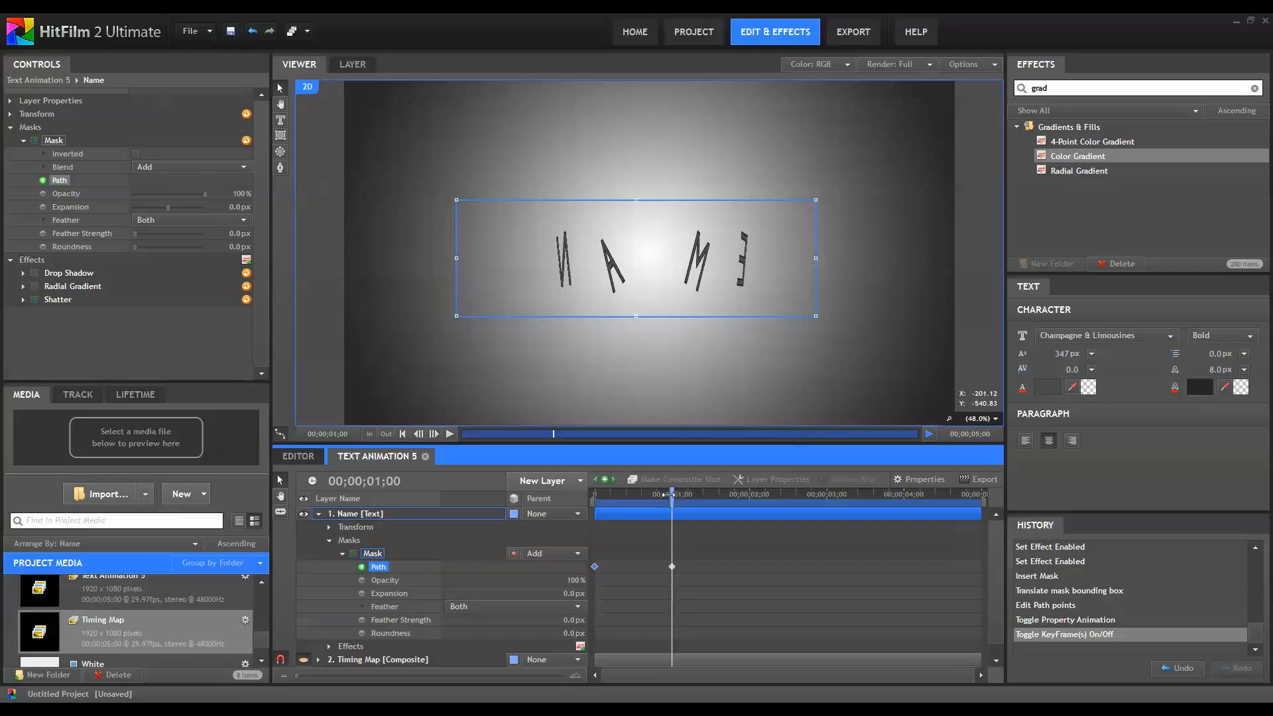
left_click(281, 93)
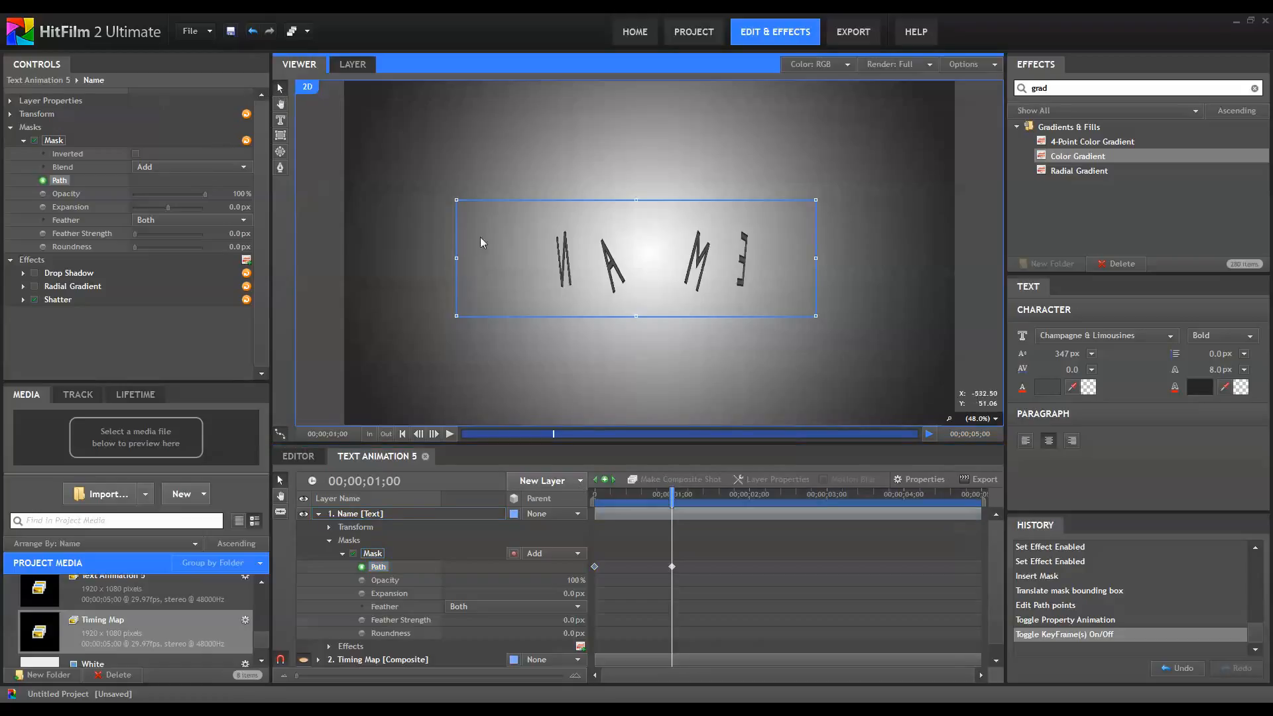
left_click_drag(530, 267, 803, 266)
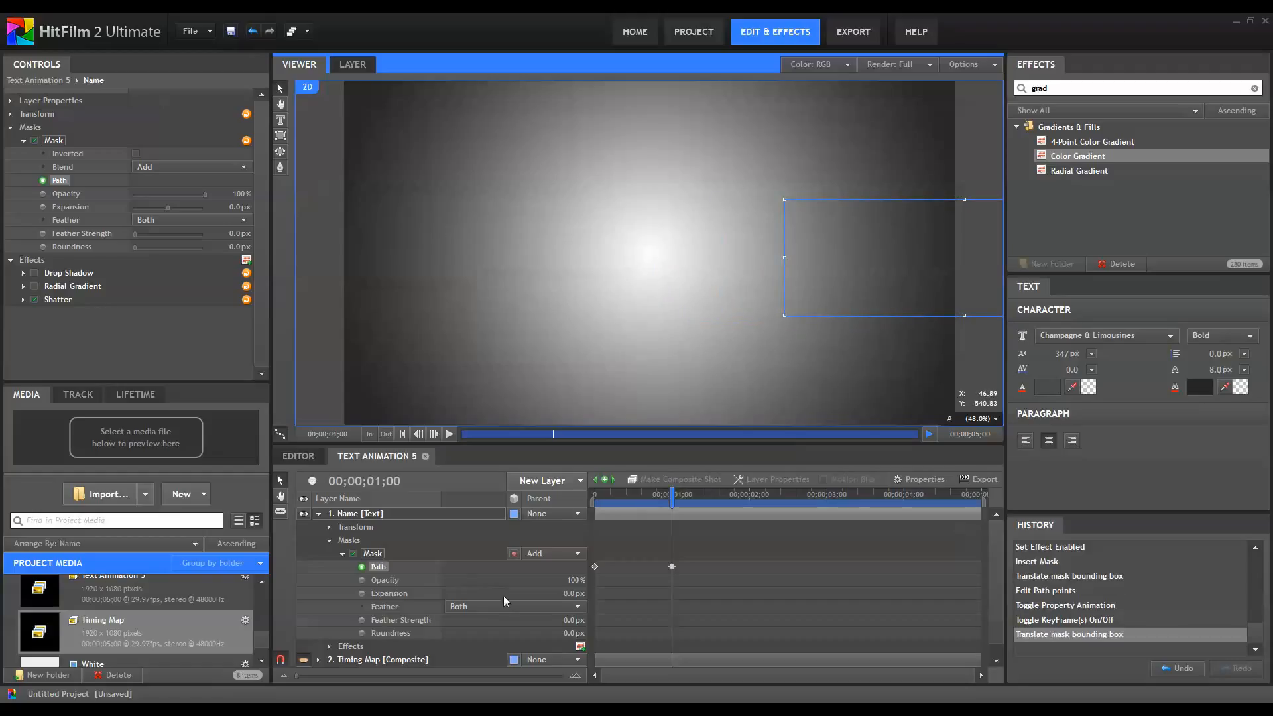
Set the mask's Feather Strength to 35 px and scrub the opening second to check the wipe.
left_click(568, 619)
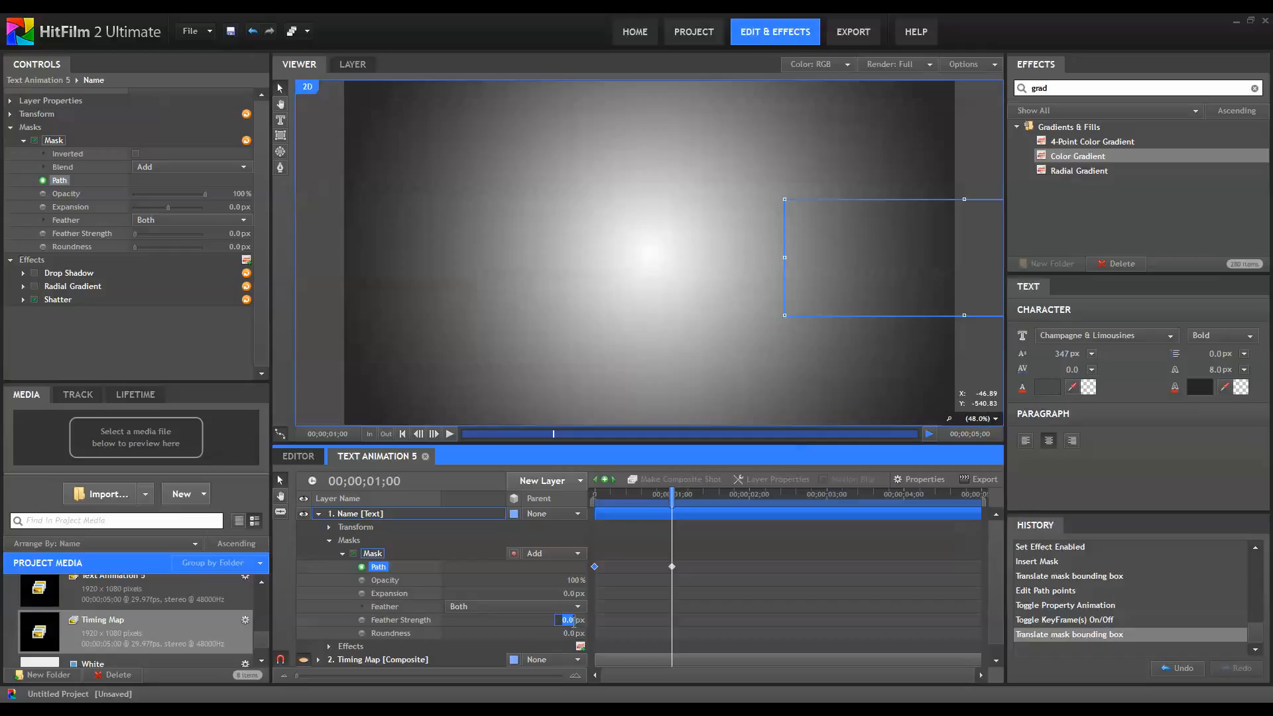
type("35")
key("Return")
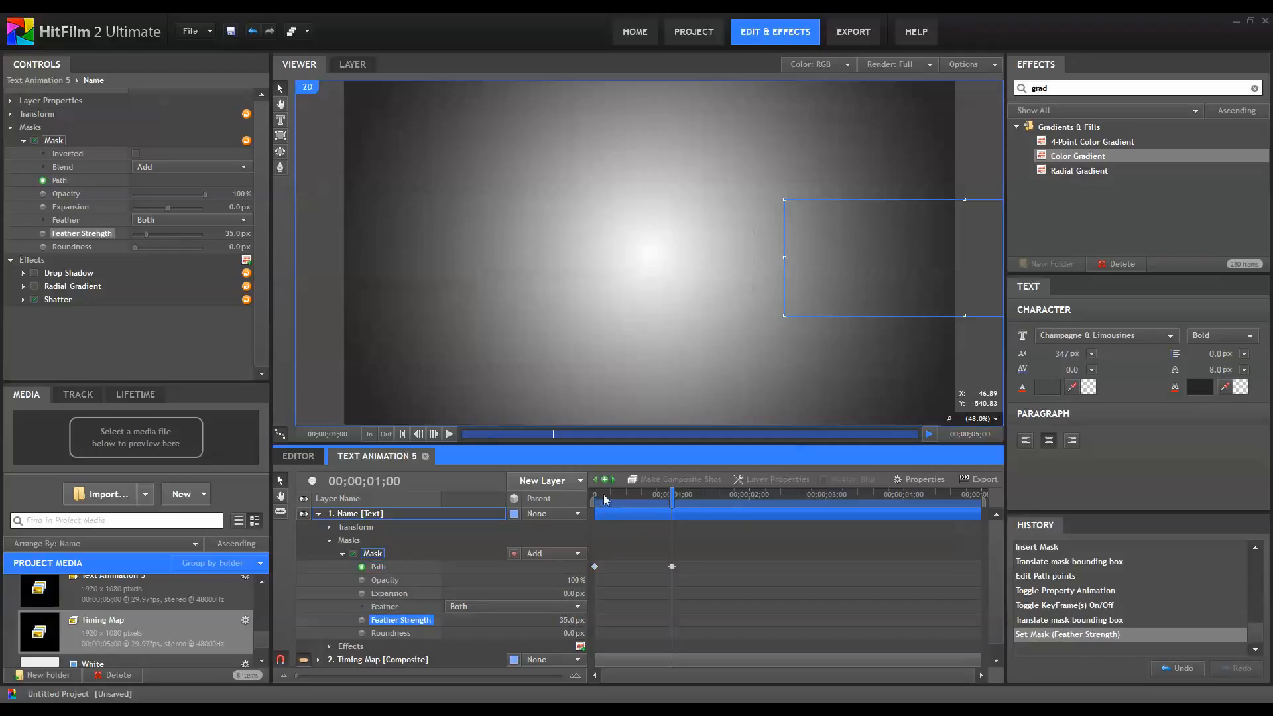
left_click_drag(672, 499, 640, 509)
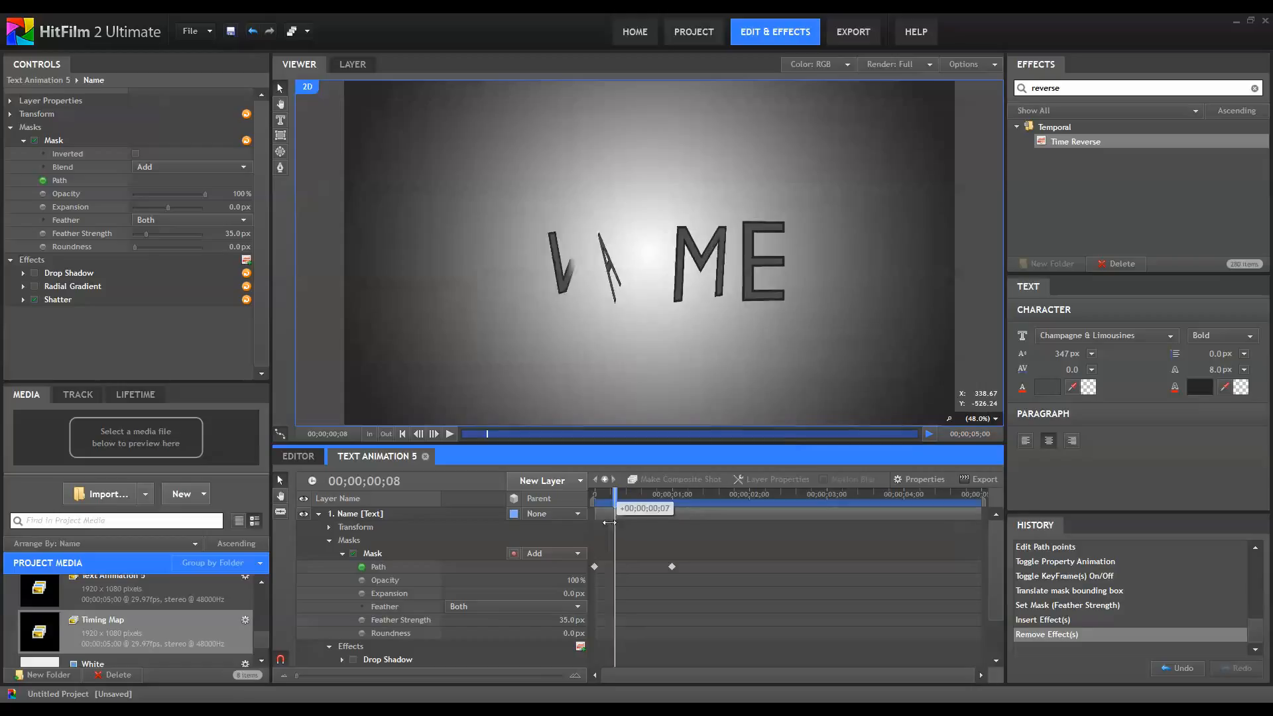
left_click_drag(611, 512, 586, 505)
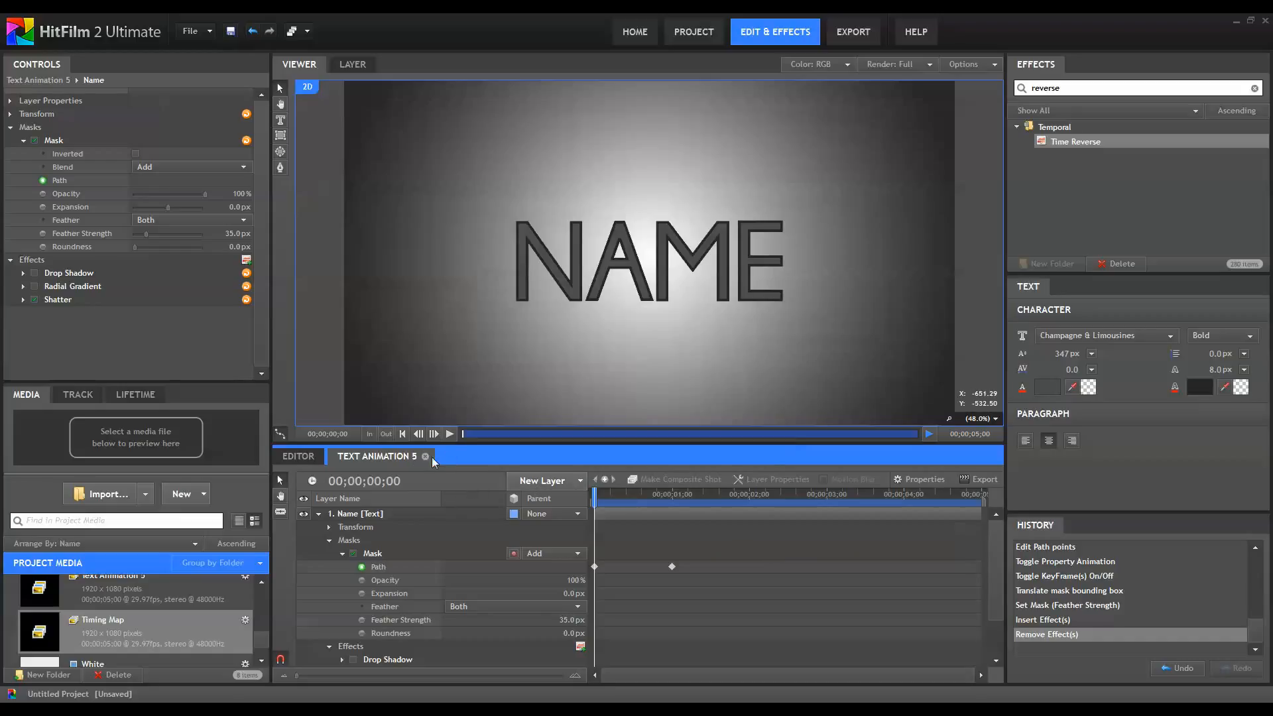
Create a new composite shot named Text Animation 6 with the 1080p 29.97 template and a five-second duration.
left_click(183, 494)
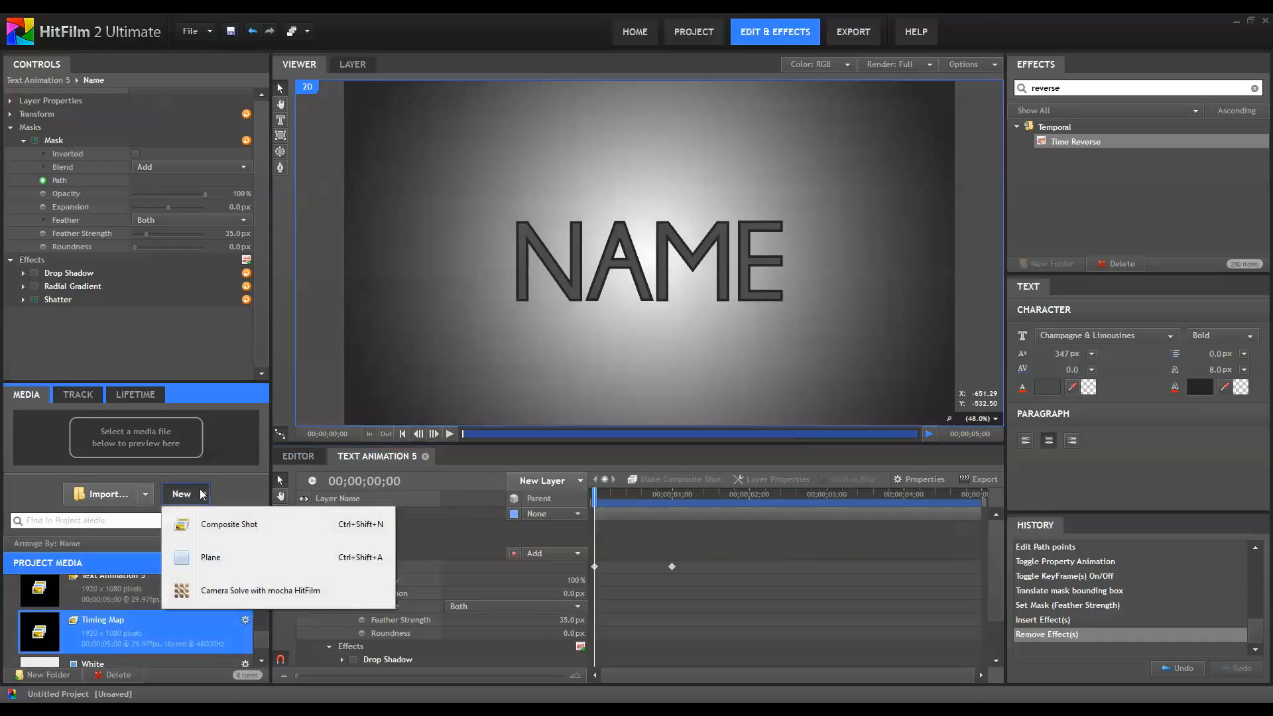
left_click(214, 527)
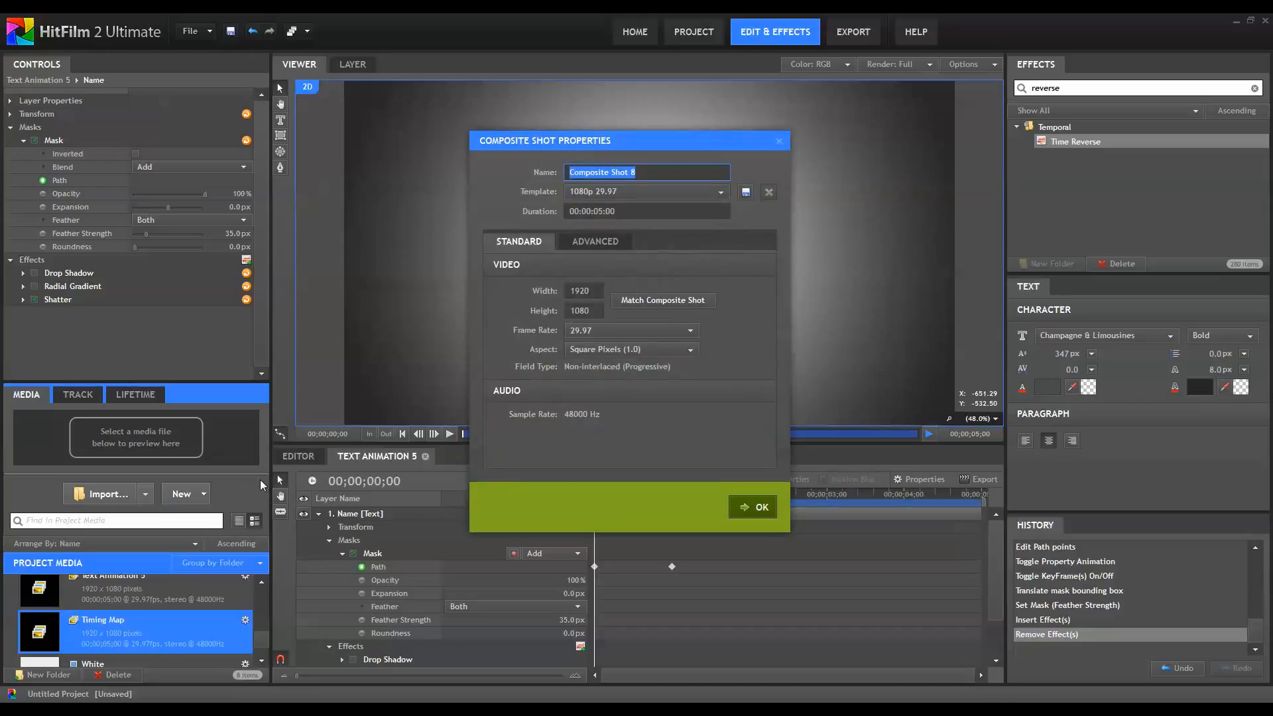
type("Text Animation 6")
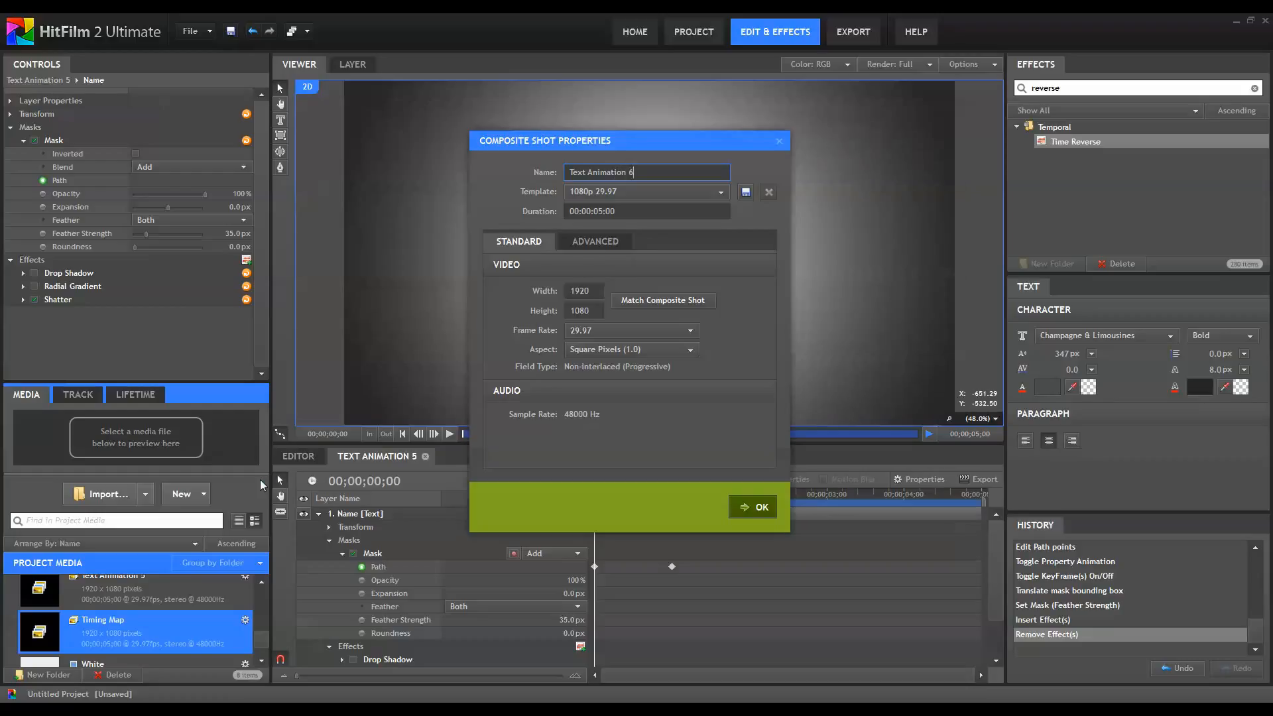
key("Return")
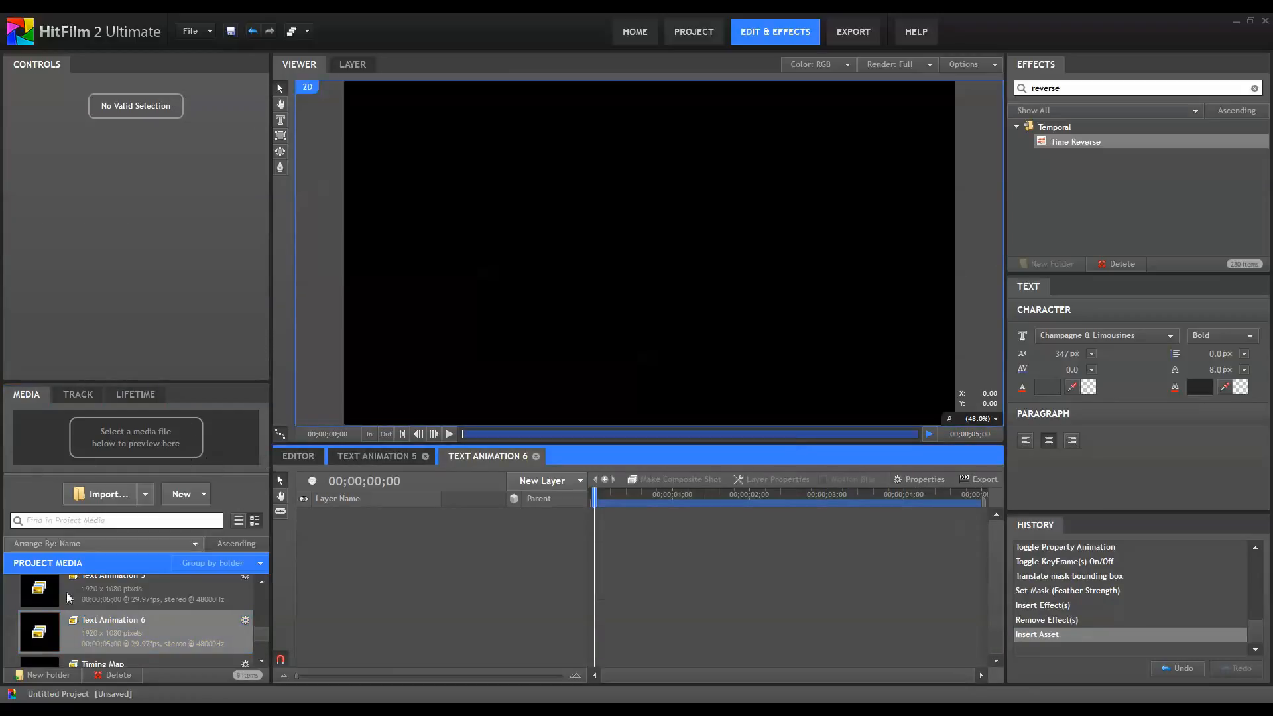
Copy the Name text and White plane layers from the Background composite into Text Animation 6, and close the Background and Text Animation 5 timelines.
left_click(78, 632)
scroll(78, 633, "up", 5)
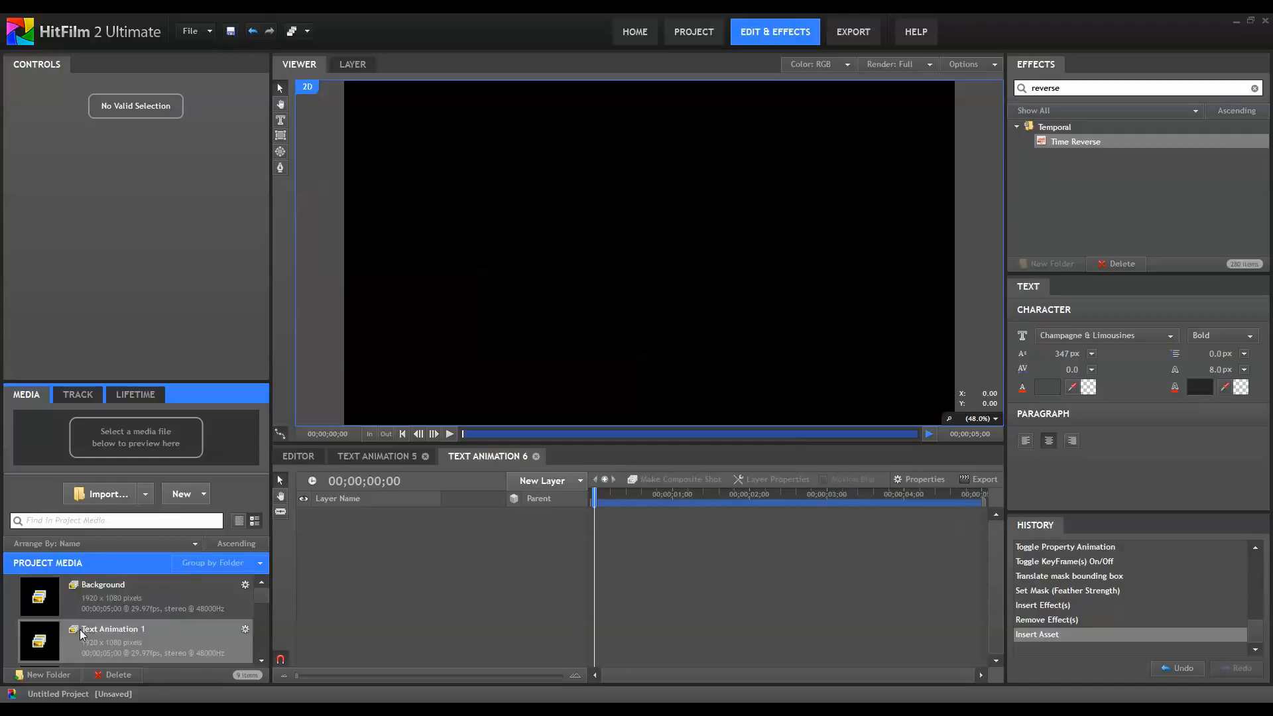
double_click(82, 606)
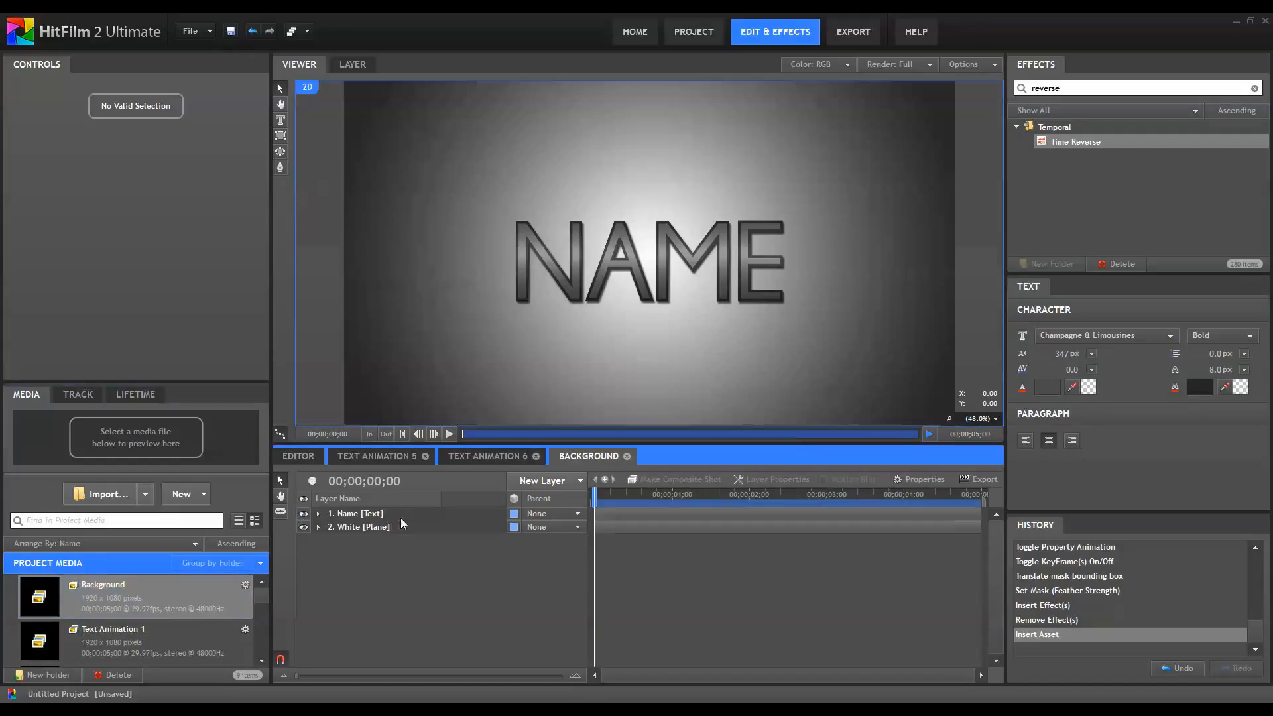
left_click(400, 519)
left_click(398, 528, "shift")
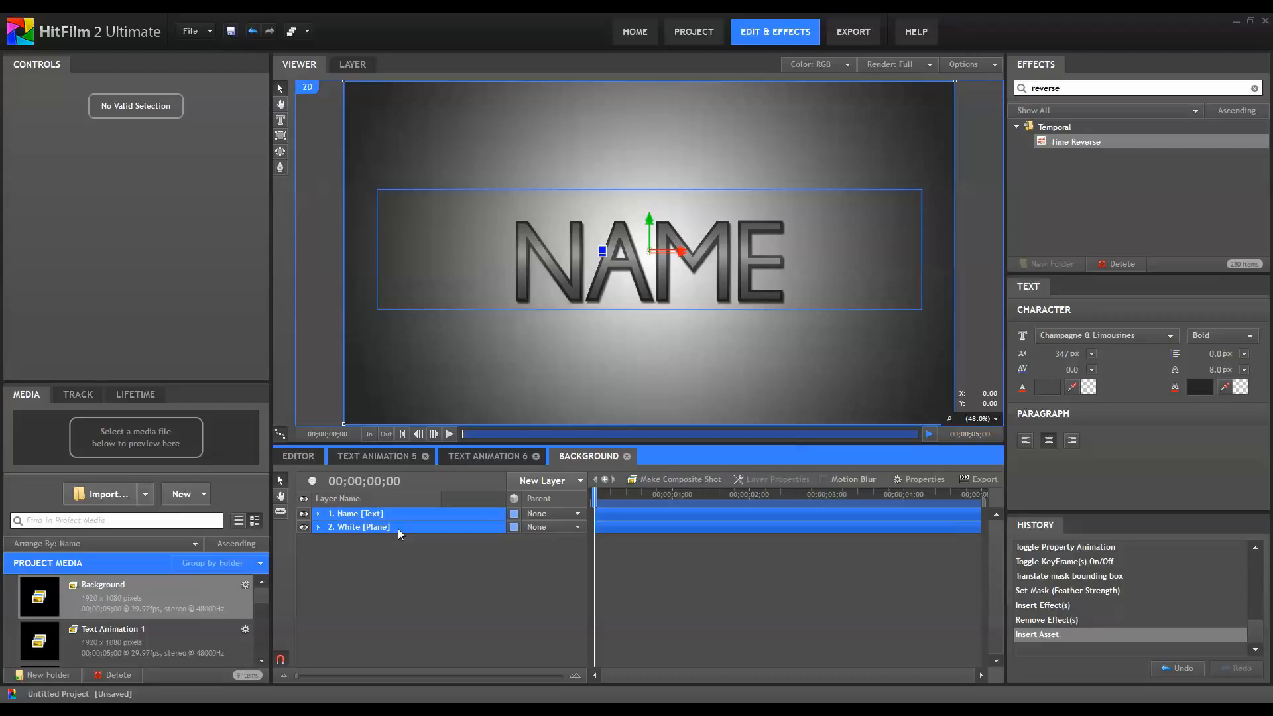
left_click(626, 457)
key("ctrl+v")
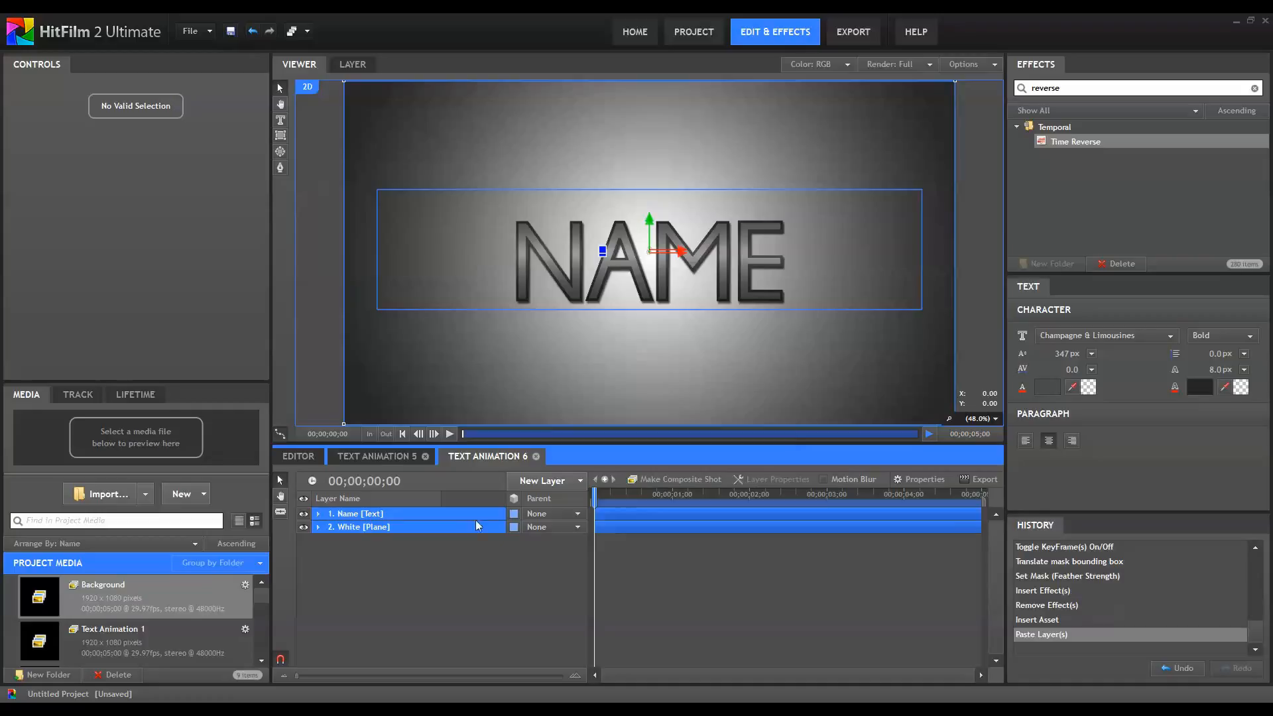
left_click(426, 456)
left_click(362, 562)
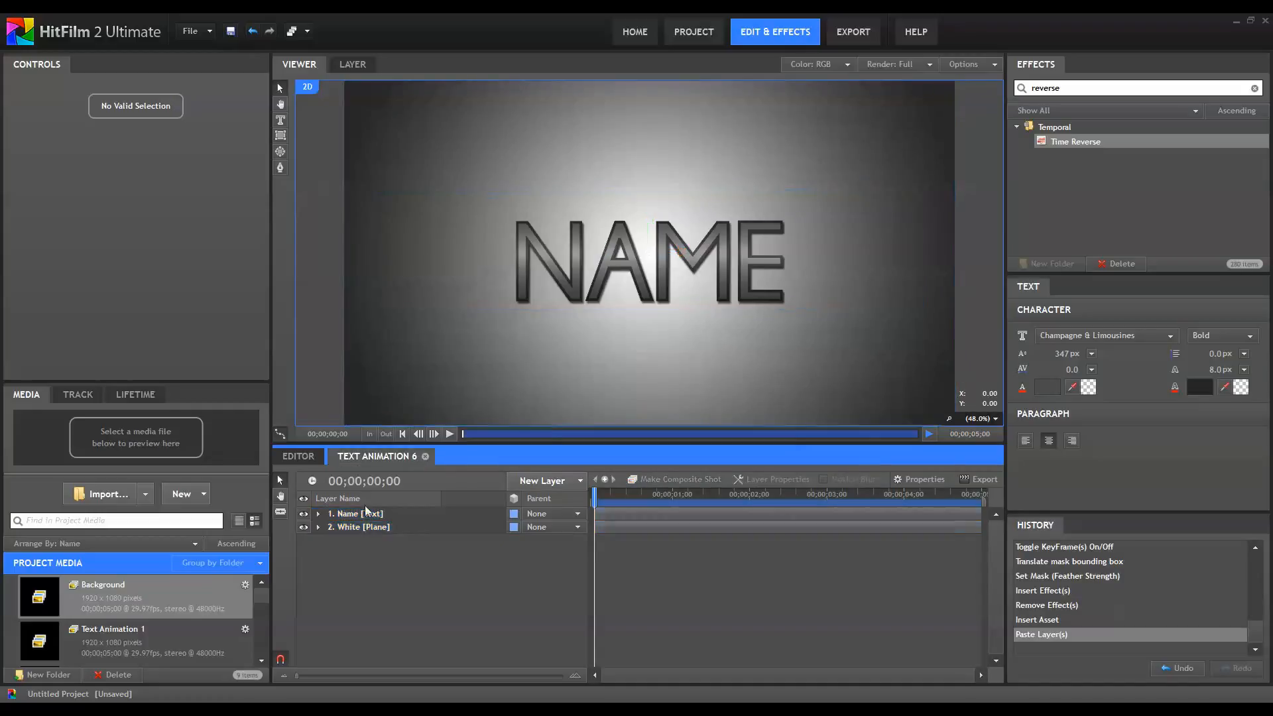
Duplicate the Name text layer four times.
left_click(362, 513)
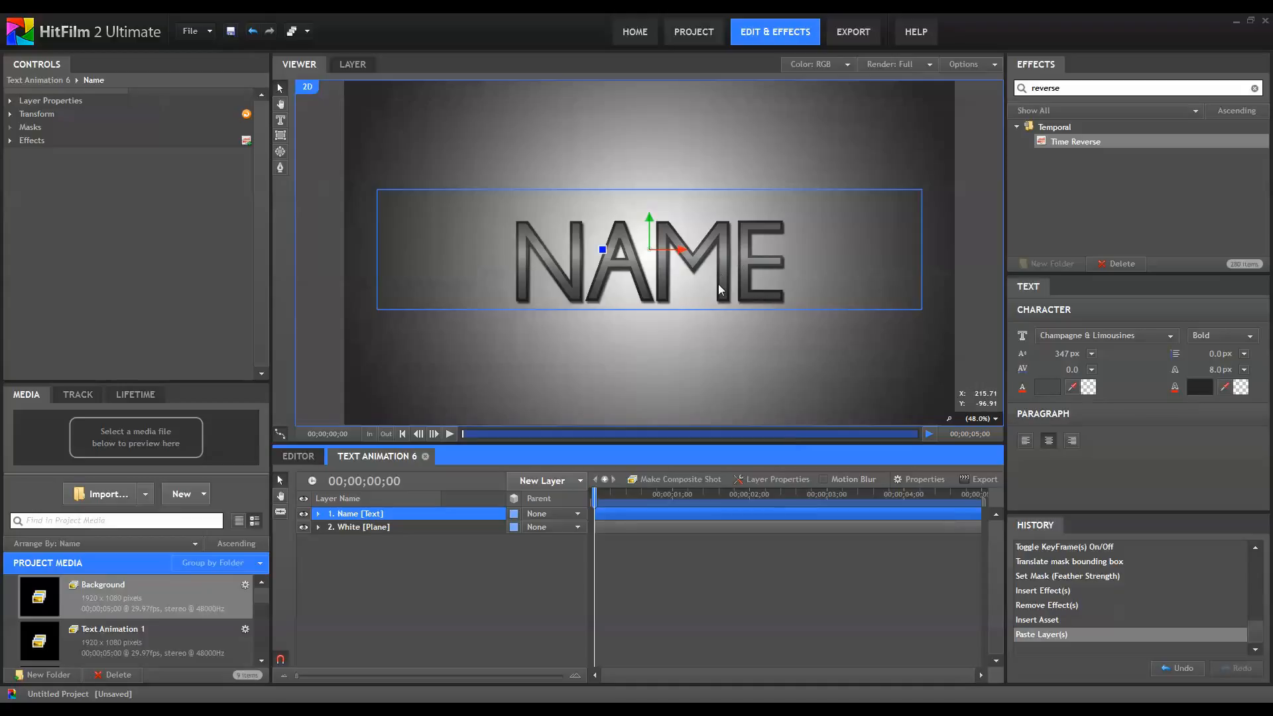
key("ctrl+d")
key("ctrl+d")
key("ctrl+d")
key("ctrl+d")
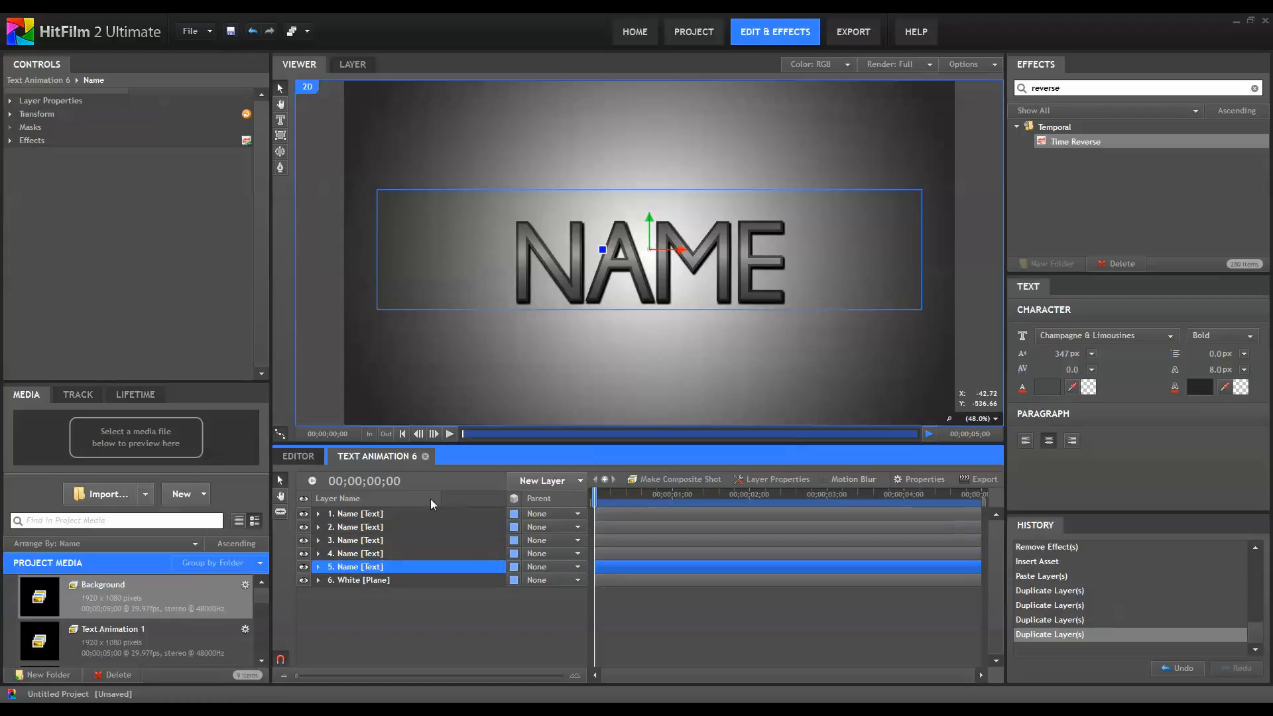
Rename the first text layer N and the second text layer A.
left_click(355, 513)
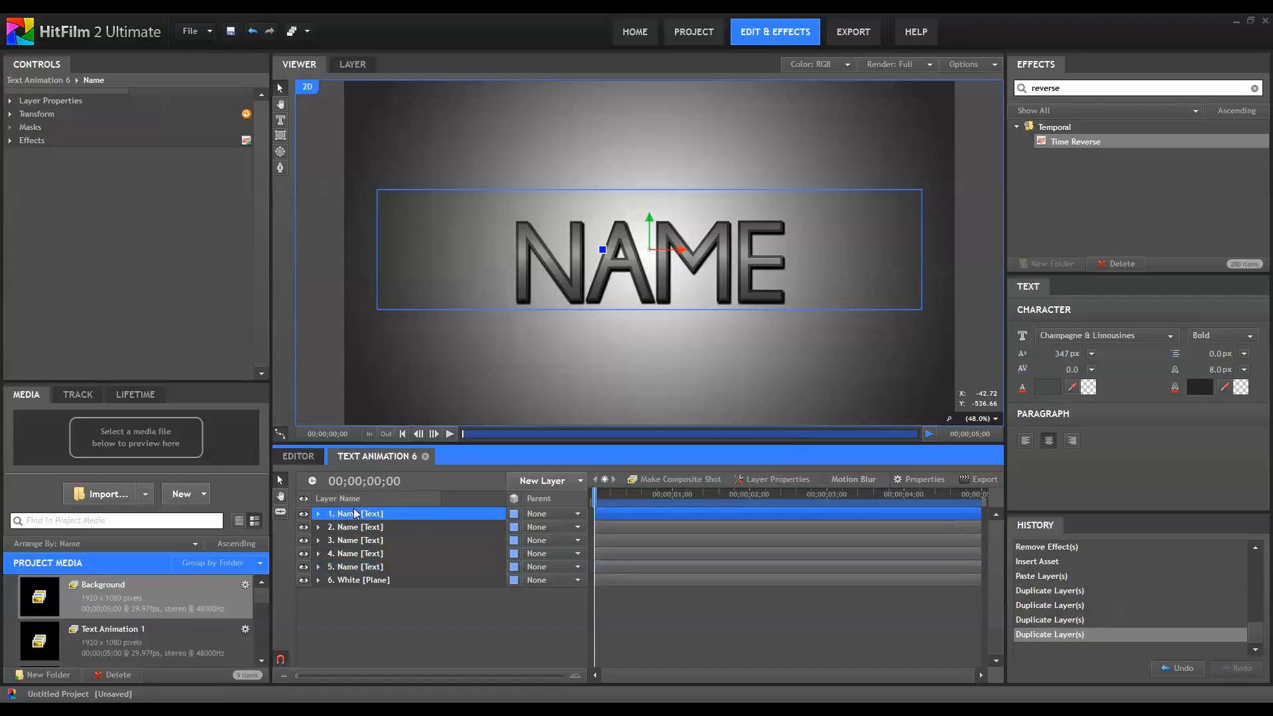
double_click(416, 512)
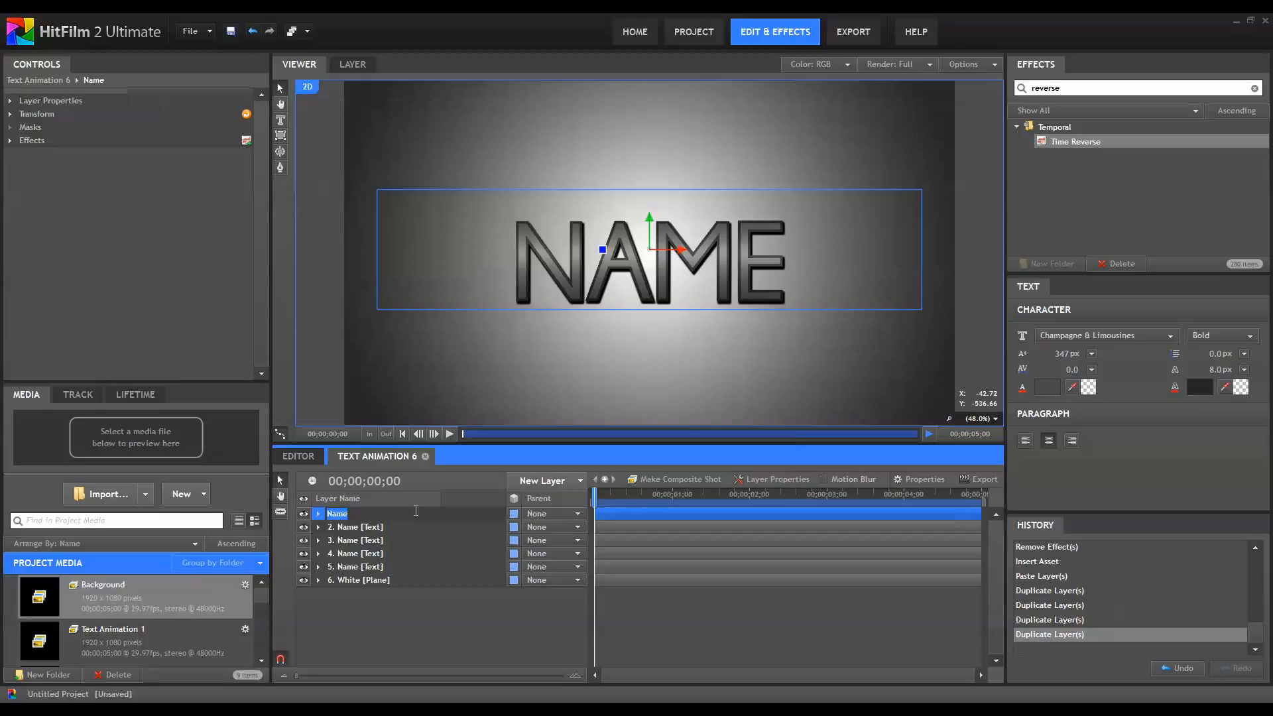
type("N")
key("Return")
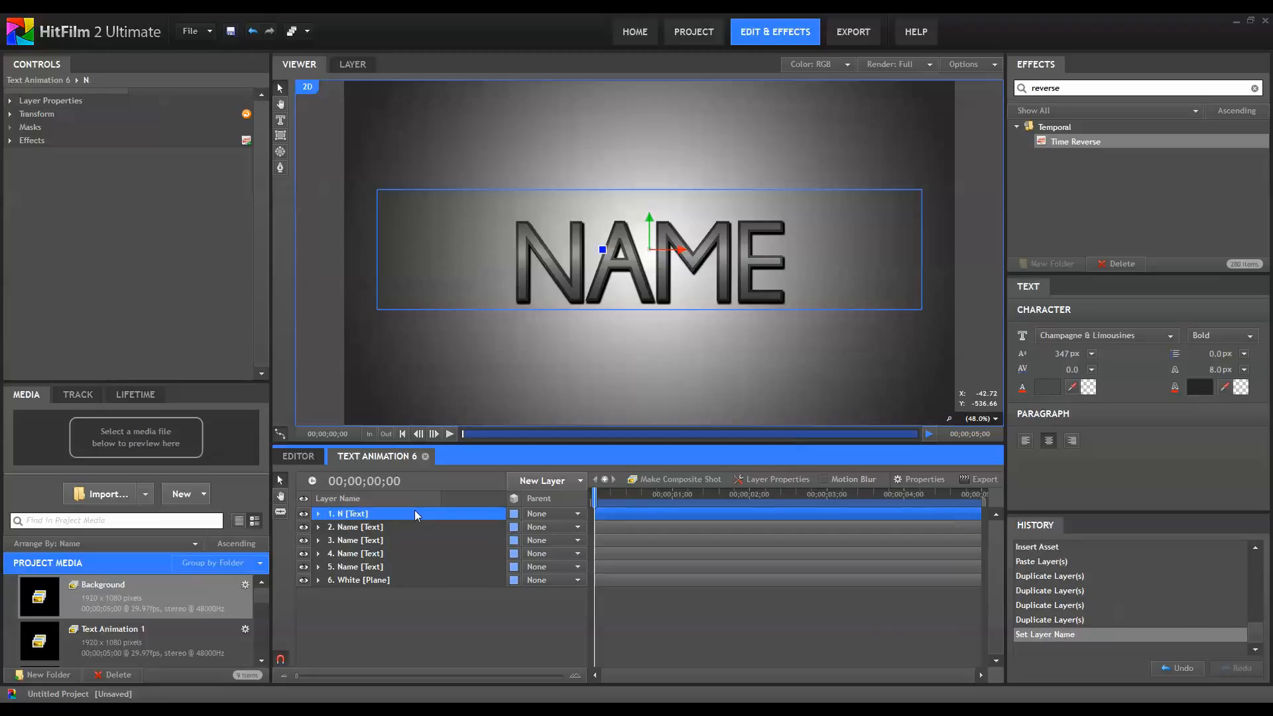
double_click(364, 528)
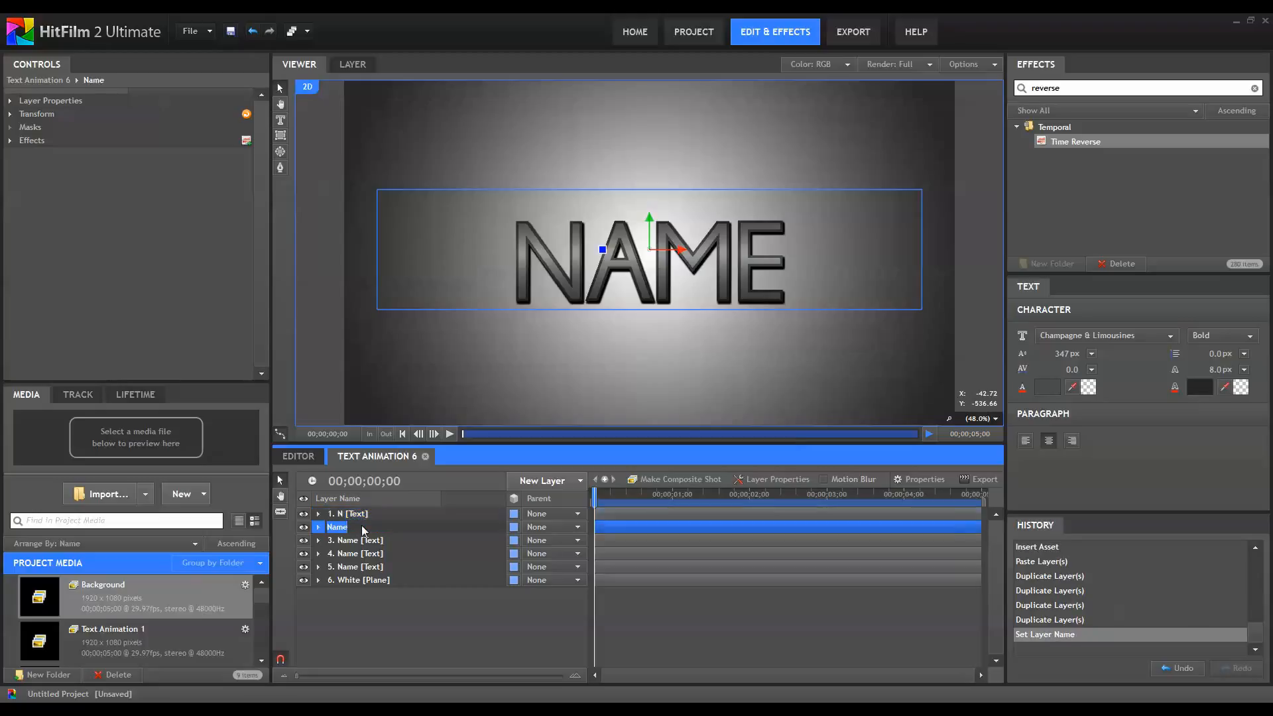
type("A")
key("Return")
Rename the third text layer M and the fourth text layer E.
double_click(371, 544)
type("M")
left_click(380, 554)
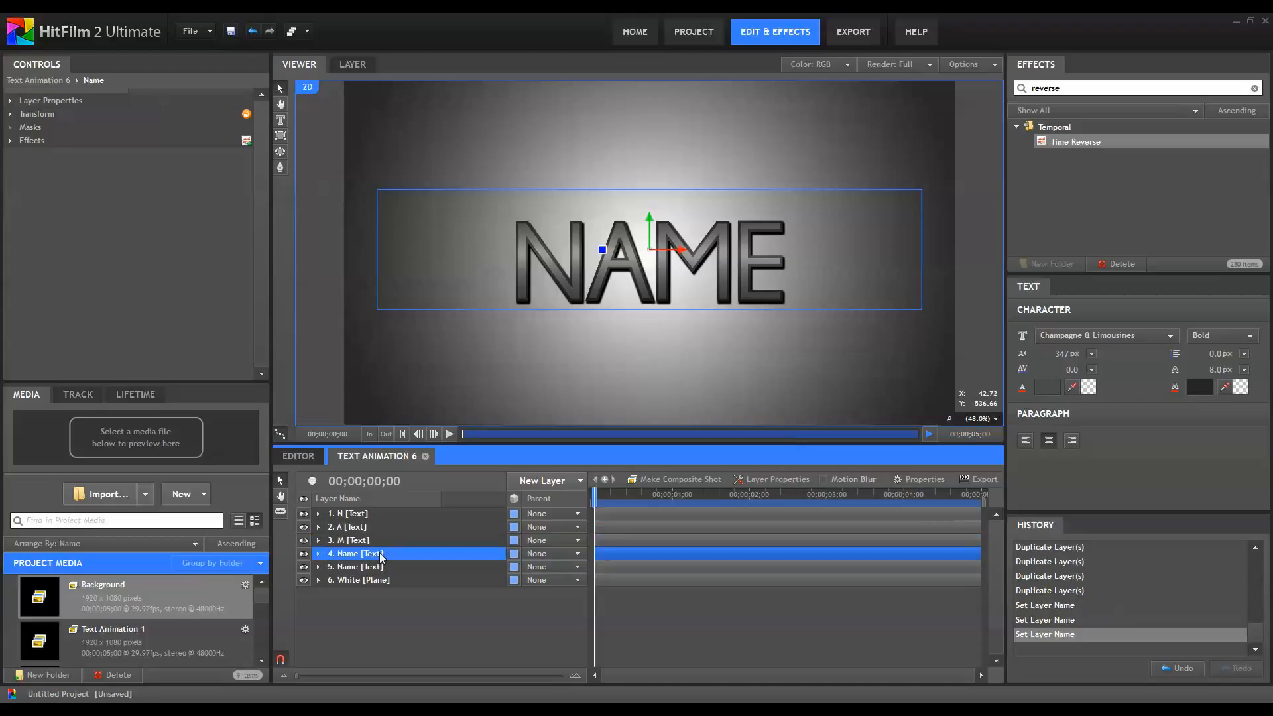
double_click(371, 553)
type("E")
key("Return")
Hide the N, A, M, E and Name text layers so only the White plane is shown.
left_click(303, 553)
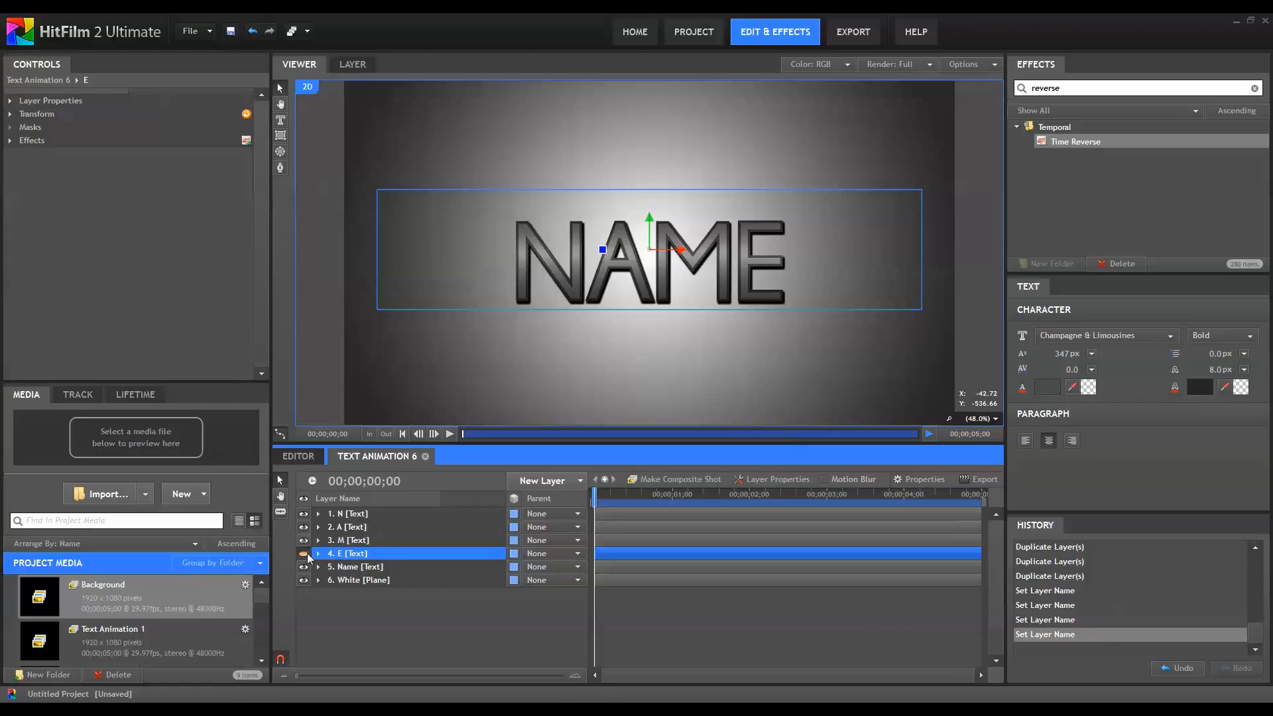
left_click(303, 513)
left_click(303, 526)
left_click(303, 540)
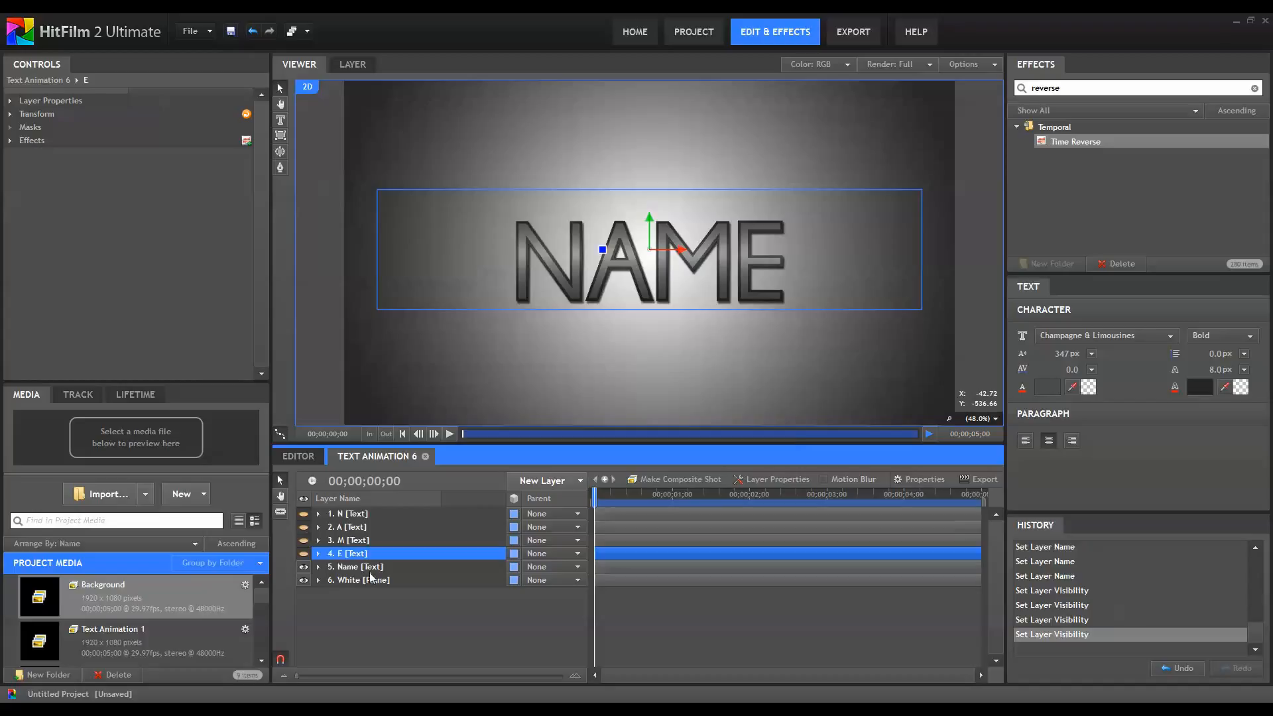
left_click(372, 567)
left_click(781, 254)
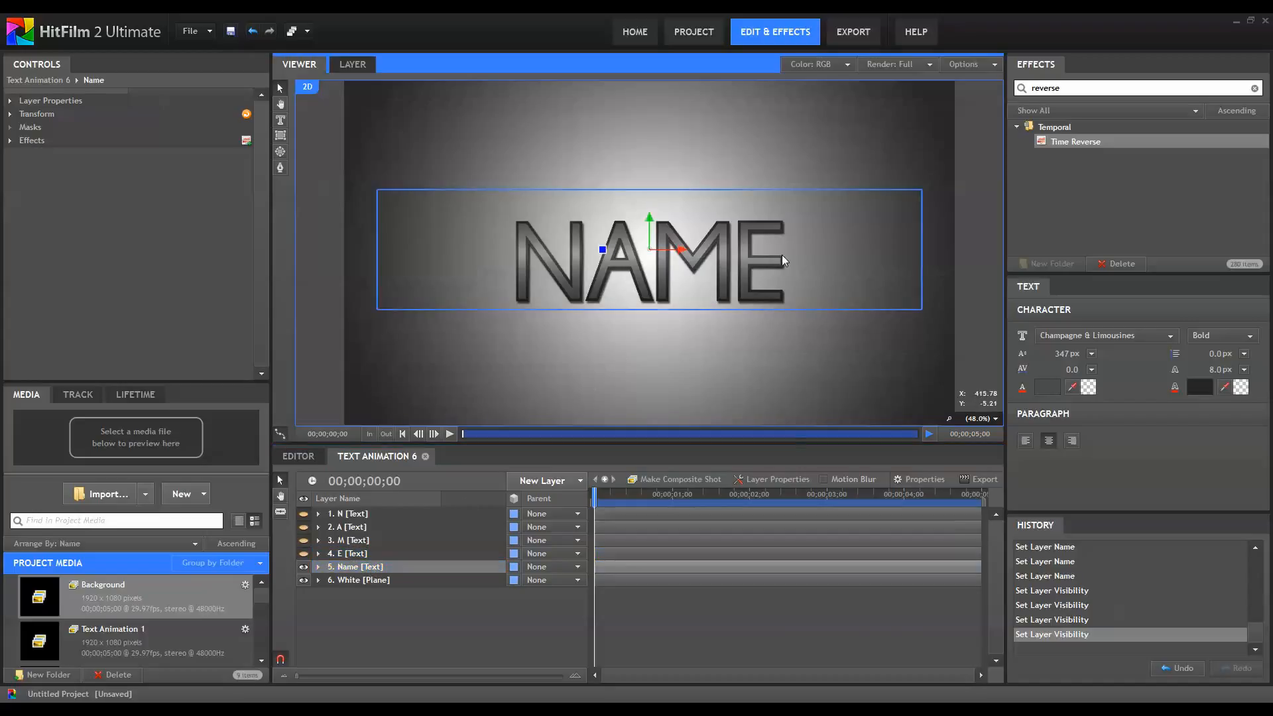
left_click(339, 570)
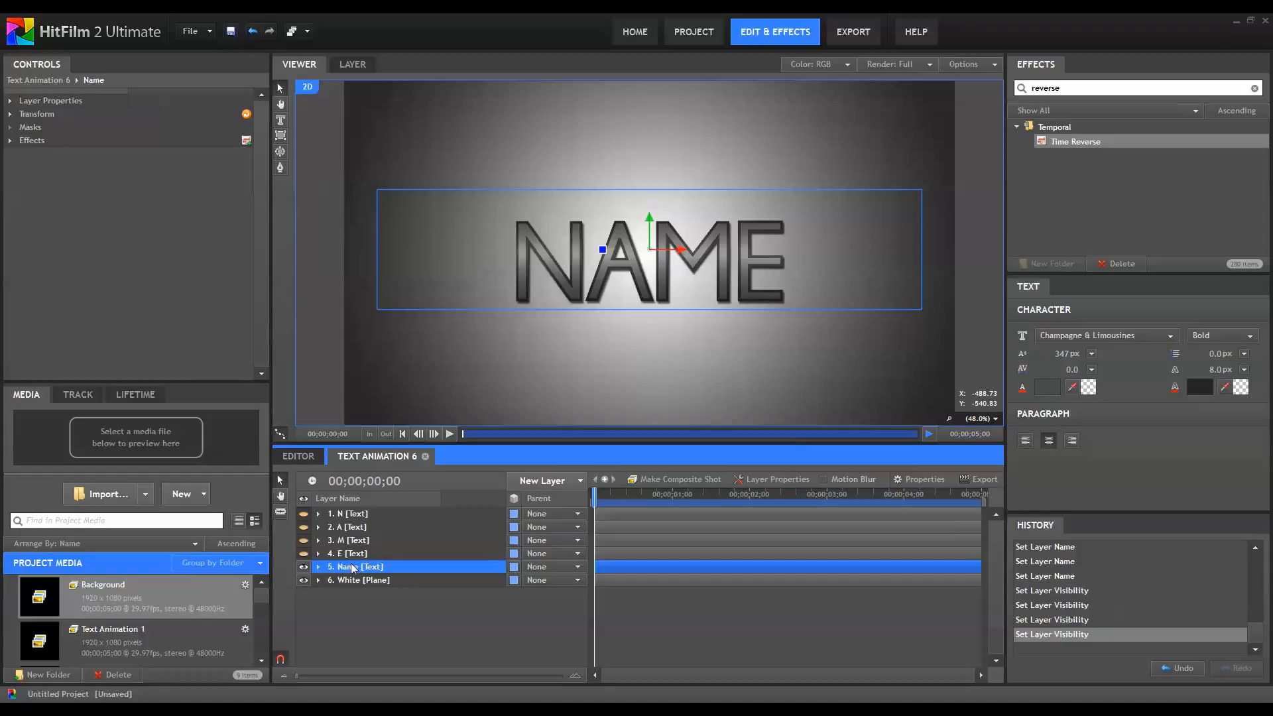
left_click(303, 567)
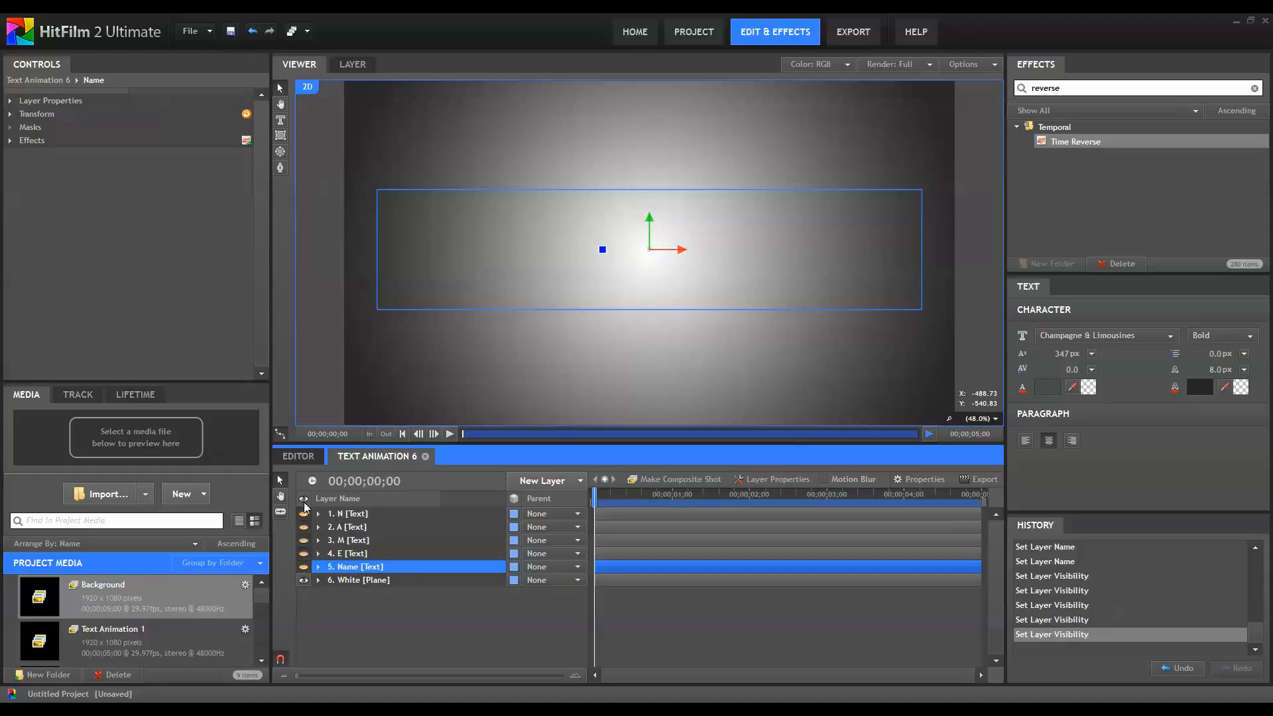
Show the N layer and delete the letters AME from its text, leaving only N.
left_click(304, 514)
left_click(358, 513)
left_click(281, 120)
left_click(477, 177)
left_click_drag(756, 272, 619, 270)
key("BackSpace")
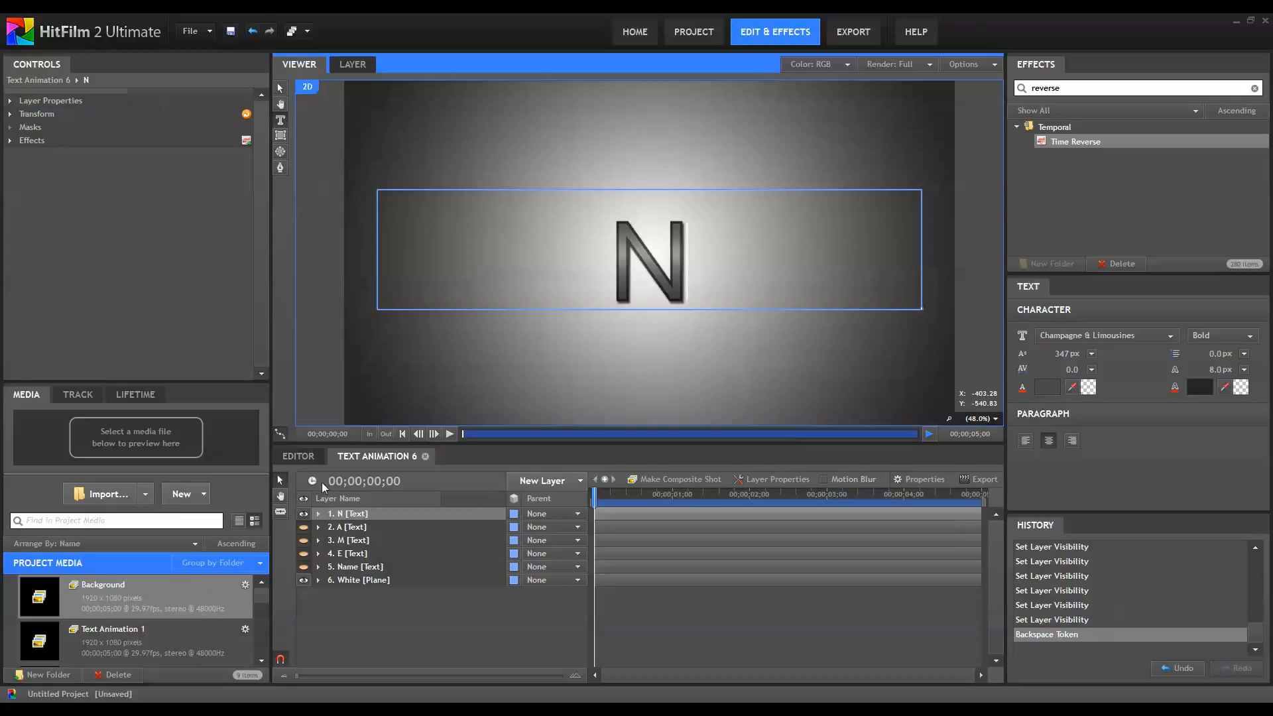
Hide the N layer, show the A layer and replace its text with the letter A.
left_click(303, 514)
left_click(304, 526)
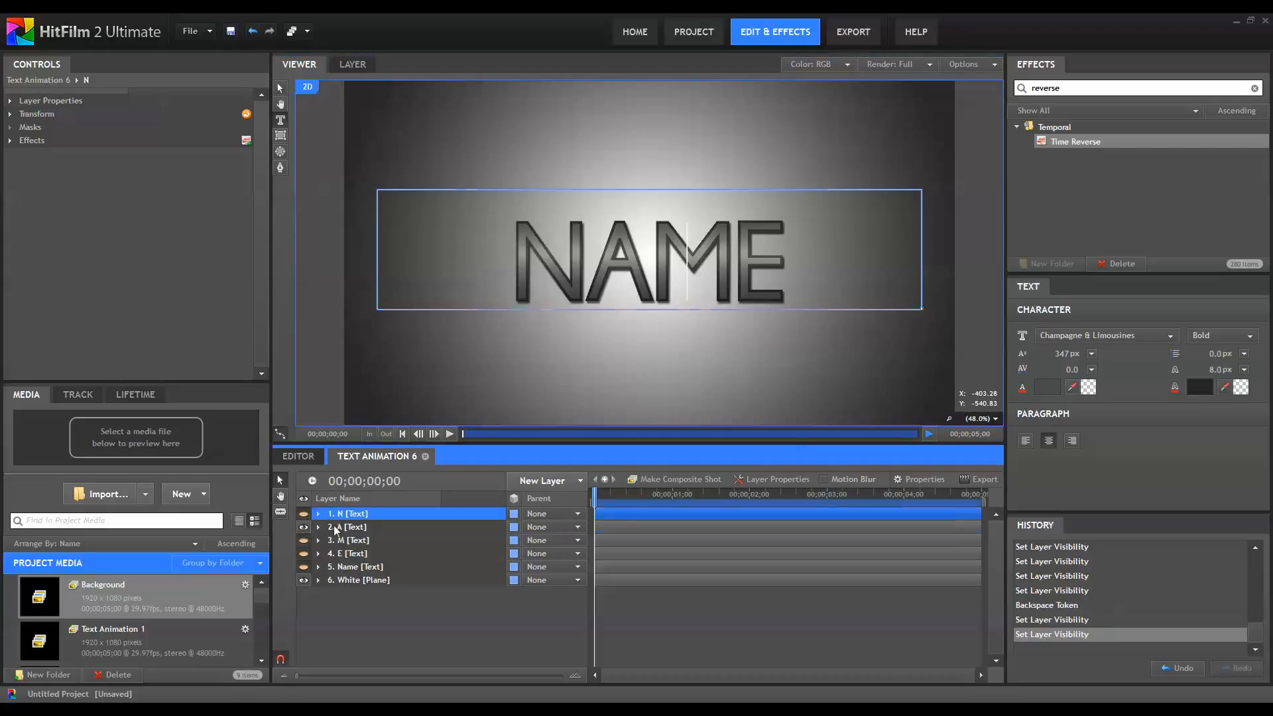
left_click(338, 526)
left_click_drag(798, 277, 210, 280)
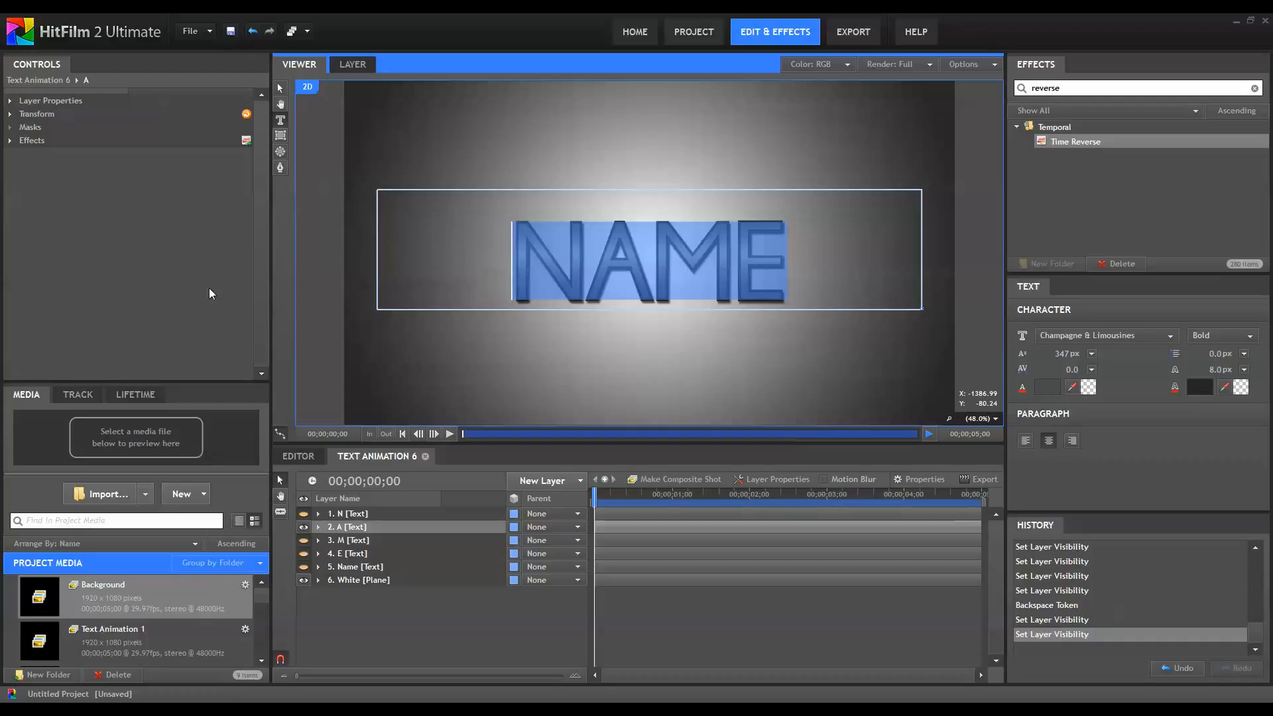
type("A")
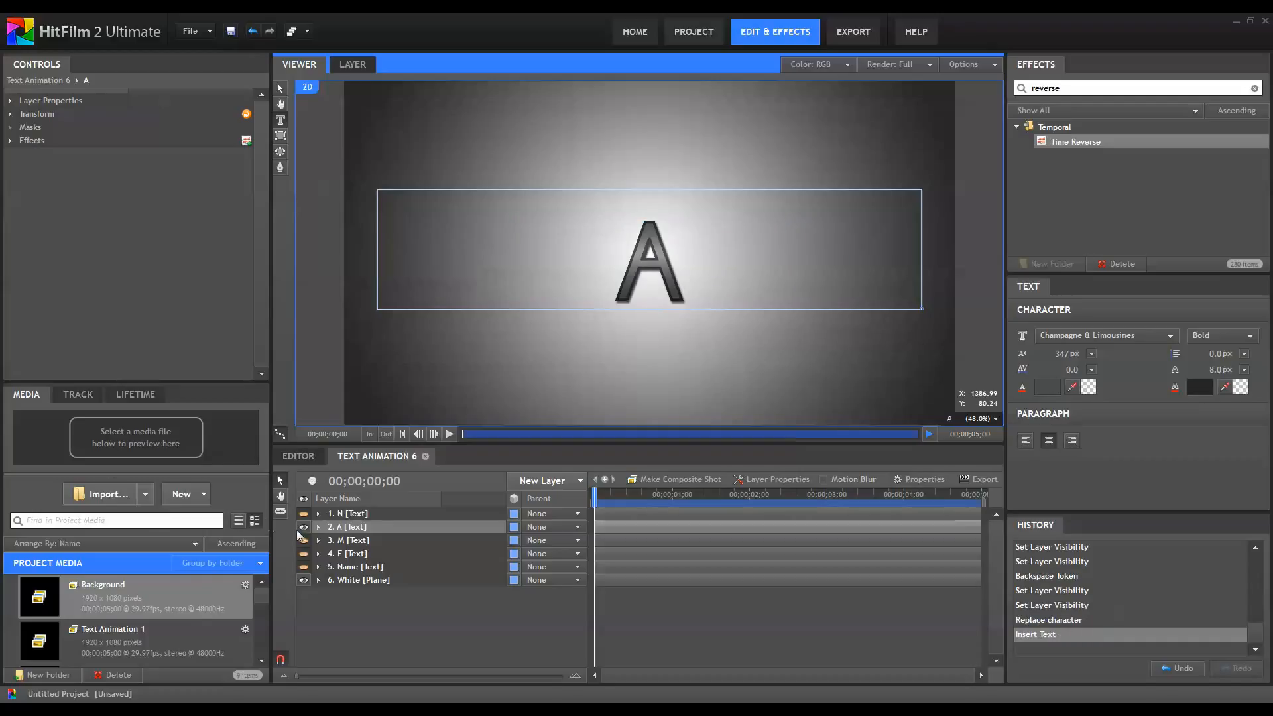
Hide the A layer, show the M layer and replace its text with the letter M.
left_click(303, 526)
left_click(304, 539)
left_click(348, 539)
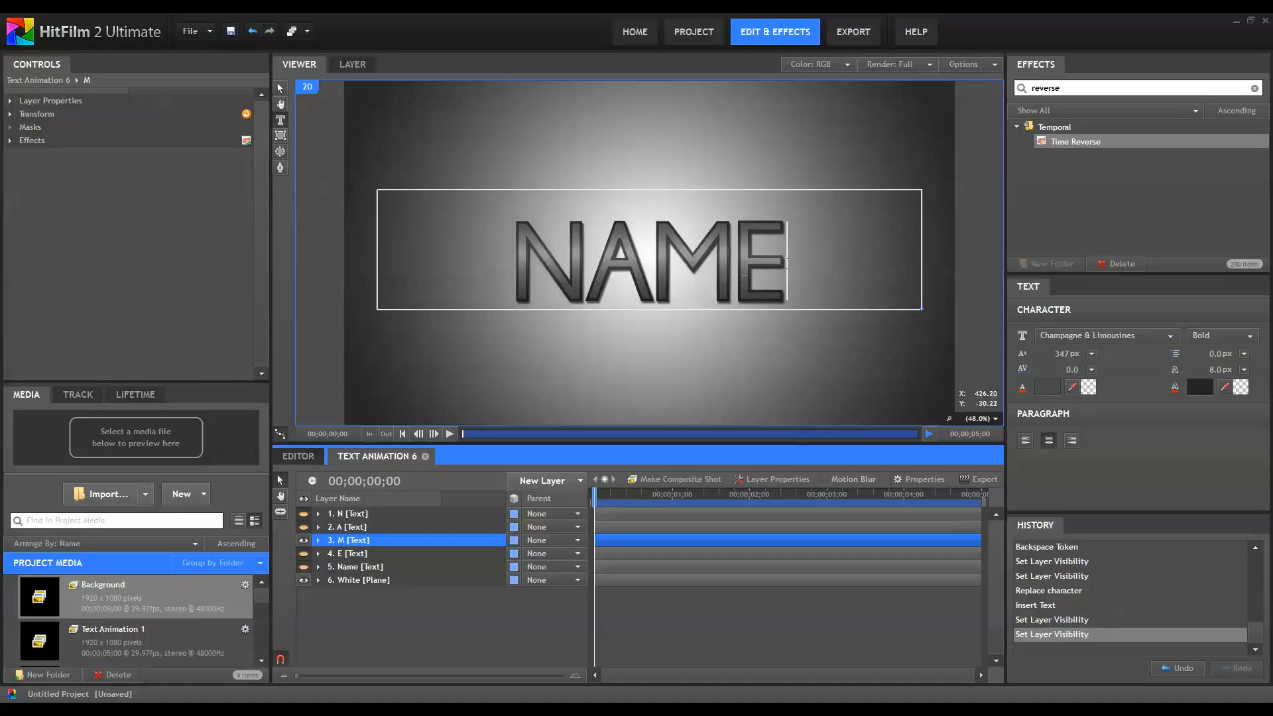
left_click_drag(799, 278, 40, 281)
type("M")
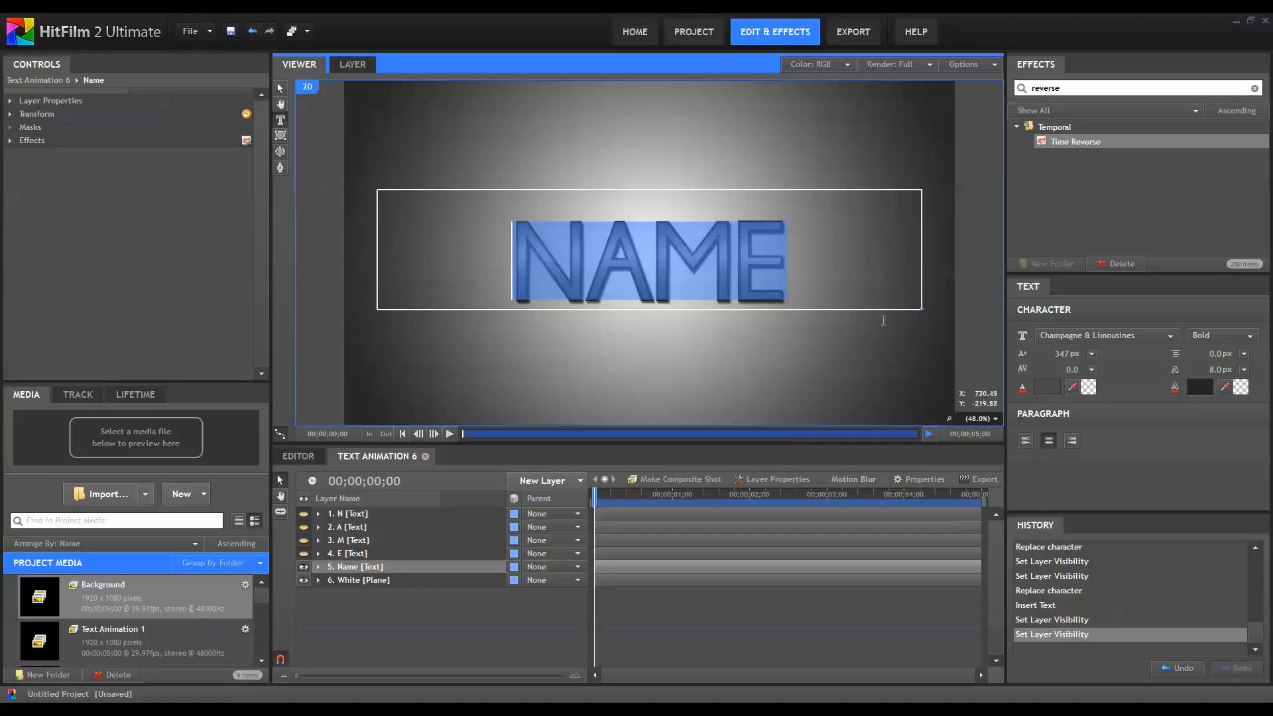
Recolour the full text of the Name layer red as an alignment guide.
left_click_drag(866, 266, 3, 339)
left_click(1034, 389)
left_click(659, 289)
left_click_drag(658, 291, 602, 208)
left_click_drag(787, 286, 788, 245)
left_click(701, 462)
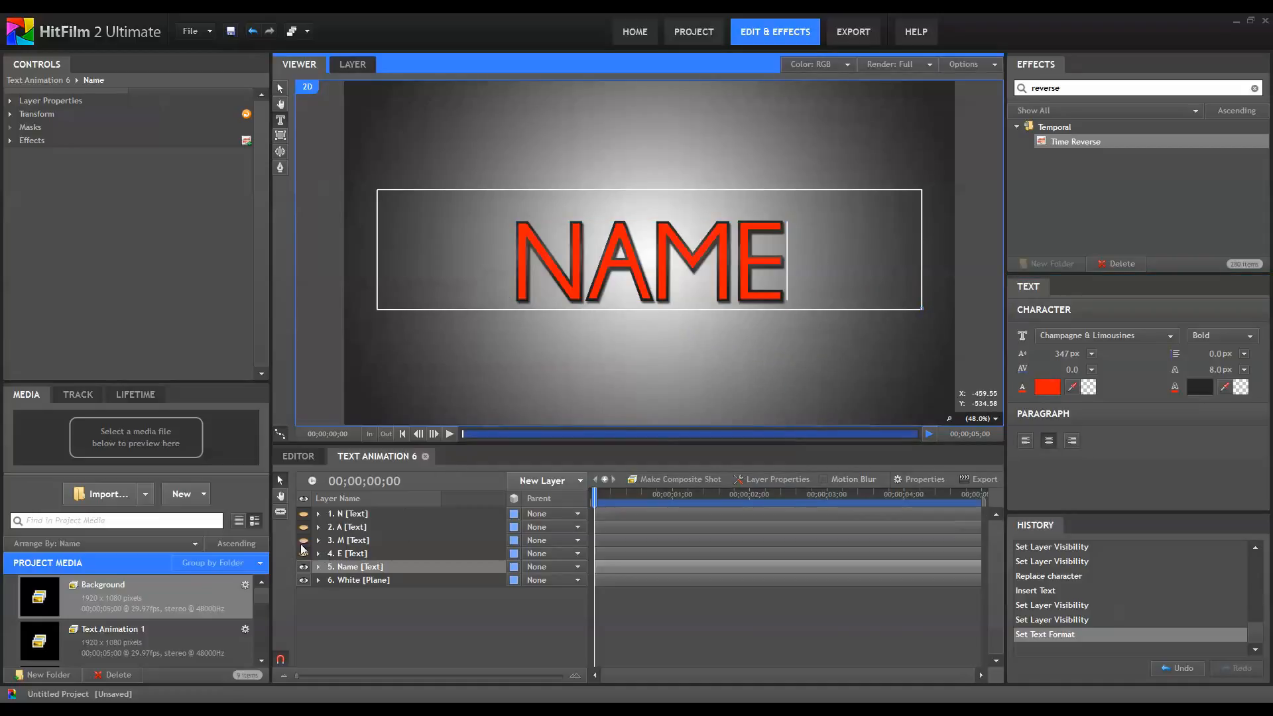
Show the N layer and move it horizontally to cover the red N of the Name layer.
left_click(359, 514)
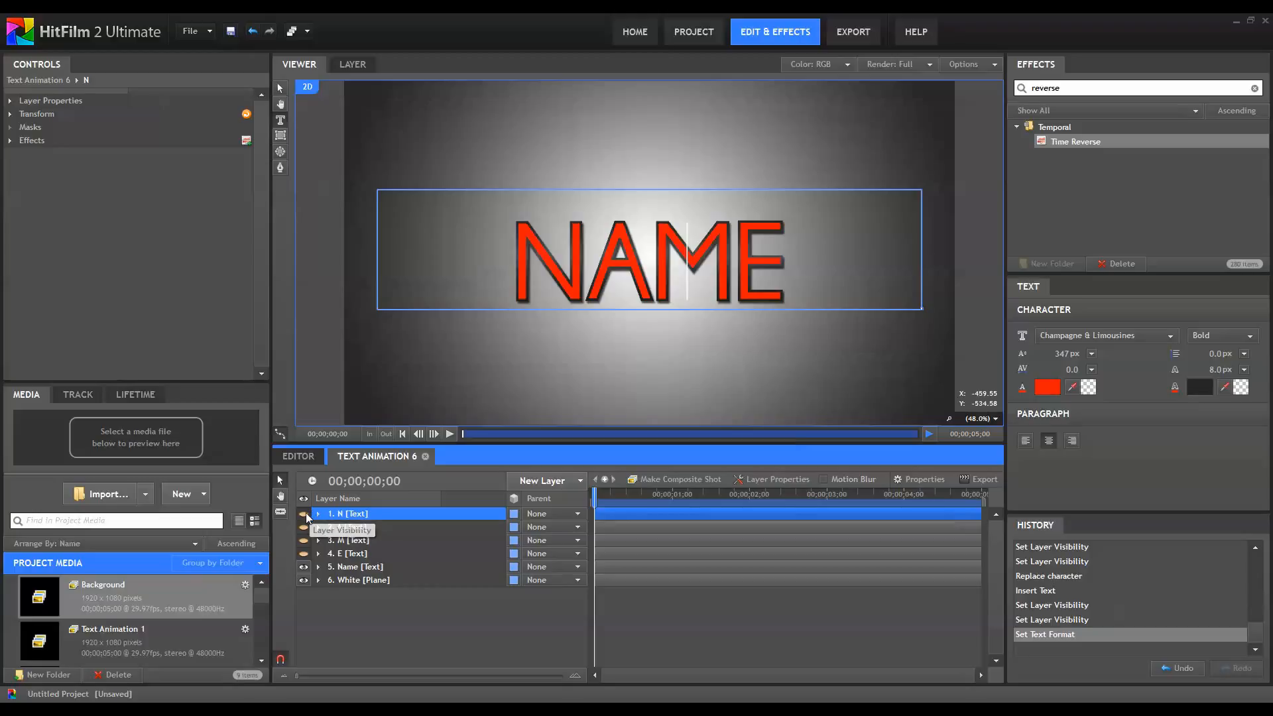
left_click(303, 513)
left_click(318, 514)
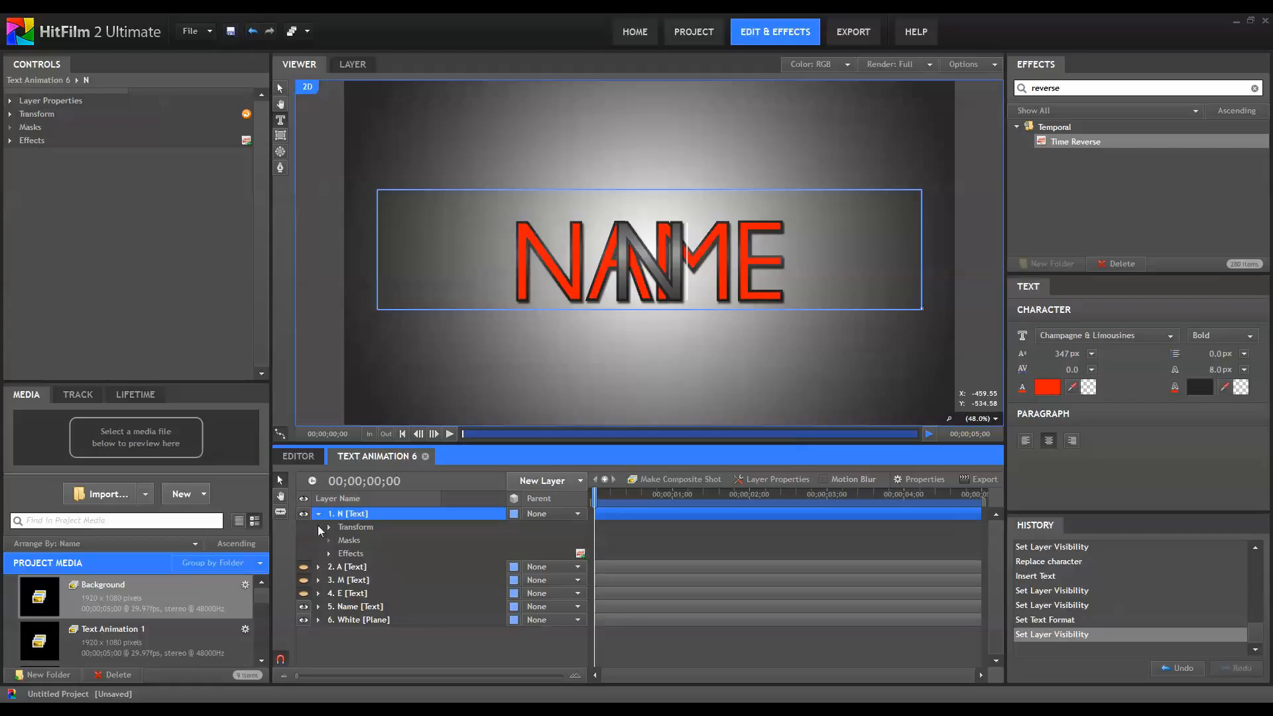
left_click(279, 91)
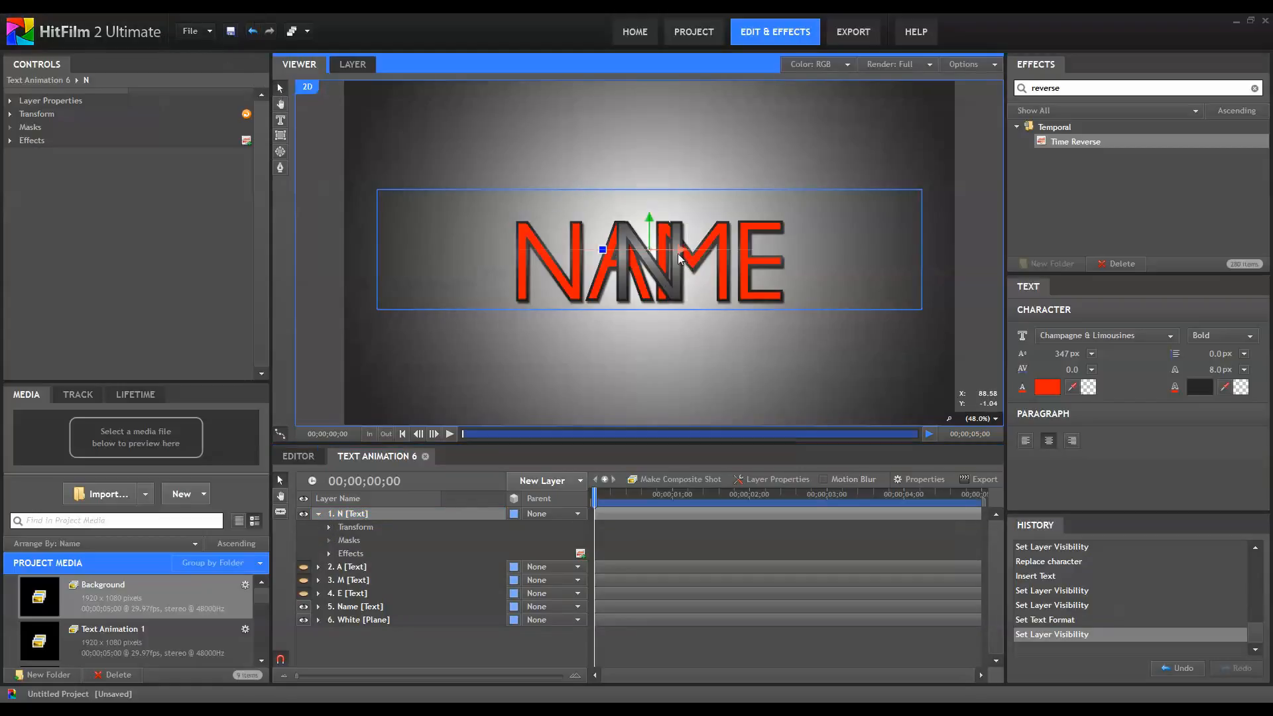
left_click_drag(614, 252, 575, 256)
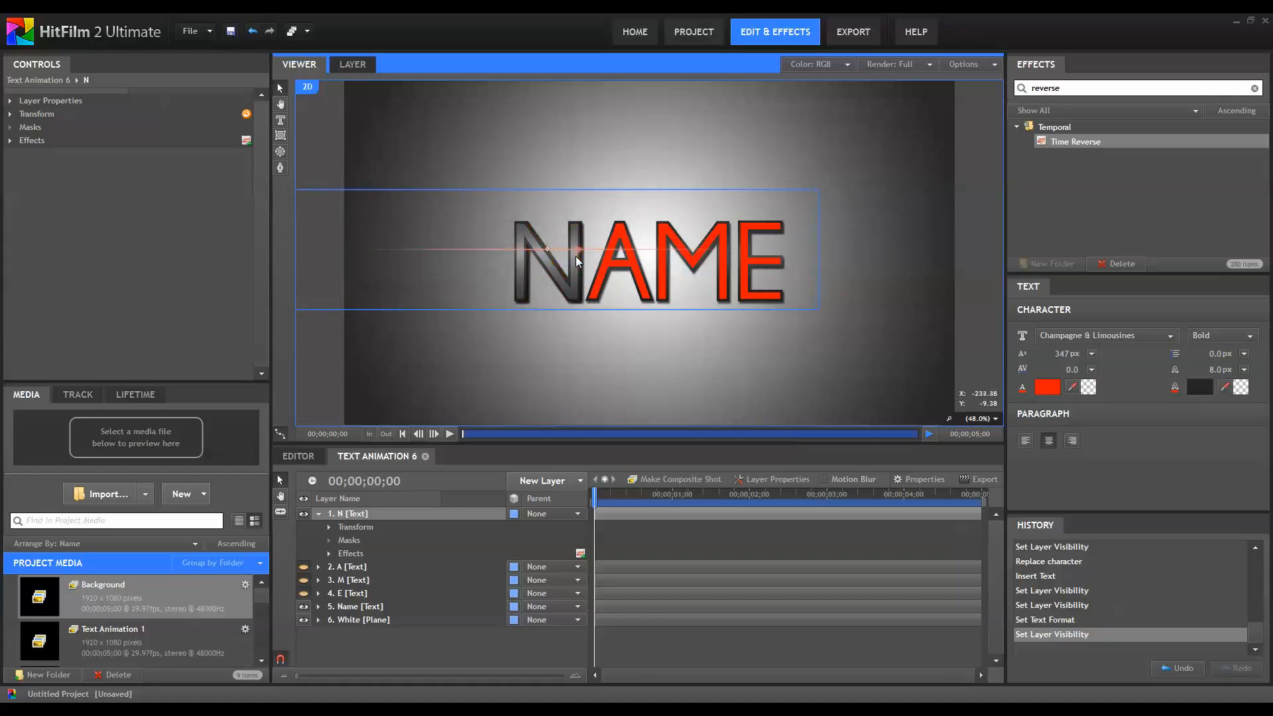
Show the A and M layers and move each horizontally to cover its matching red letter.
left_click(303, 567)
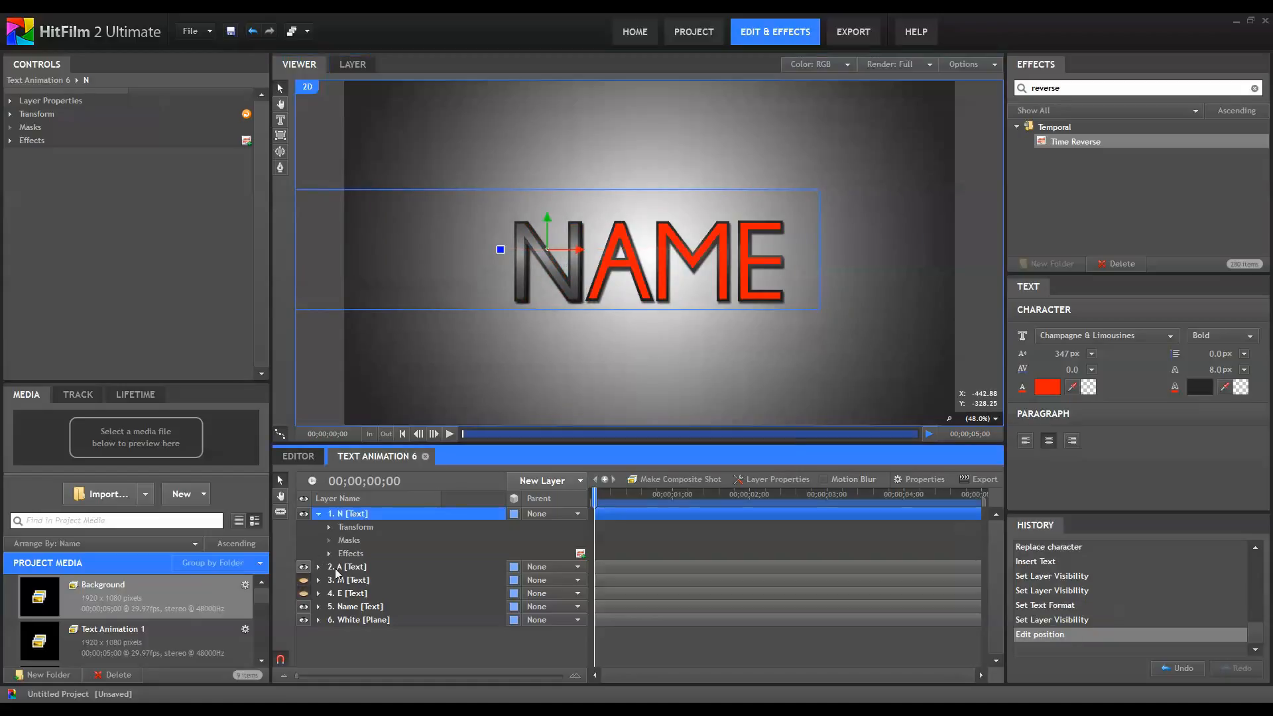
left_click(355, 566)
left_click_drag(673, 250, 641, 251)
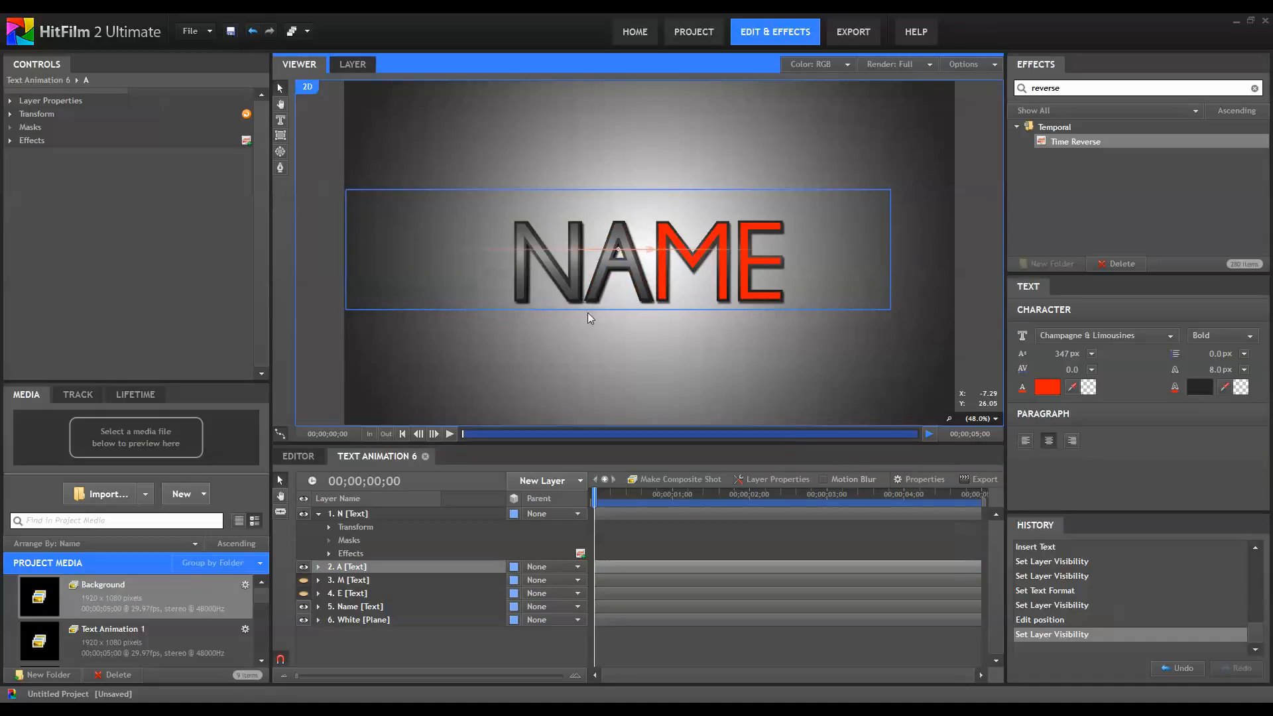
left_click(303, 580)
left_click(354, 579)
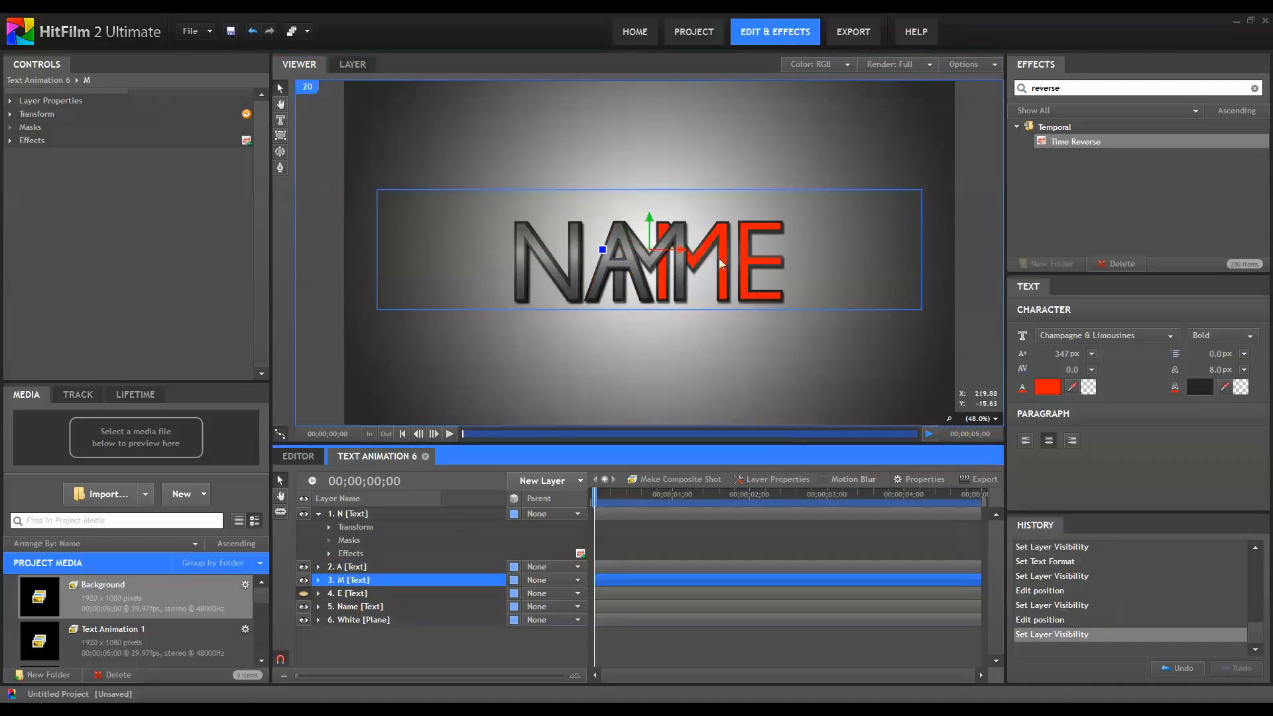
left_click_drag(676, 256, 719, 255)
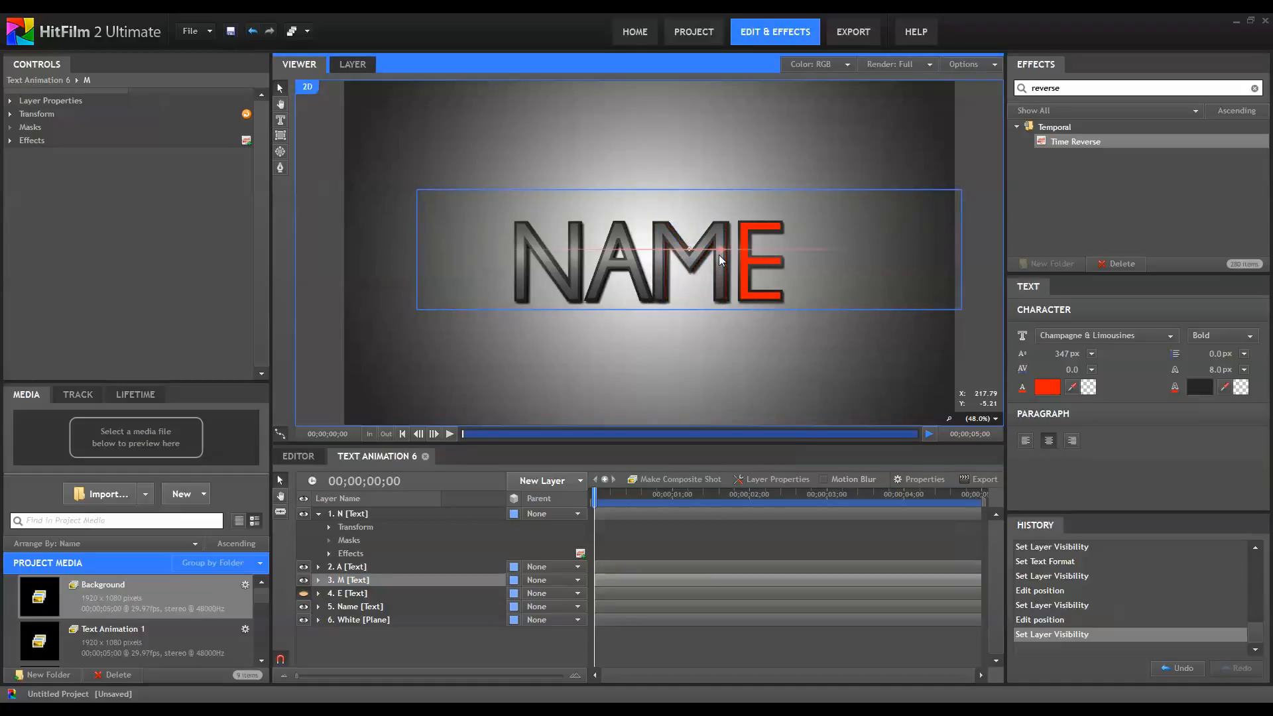
Show the E layer, align it over the red E, and hide the Name guide layer while keeping the White plane shown.
left_click(341, 593)
left_click(303, 594)
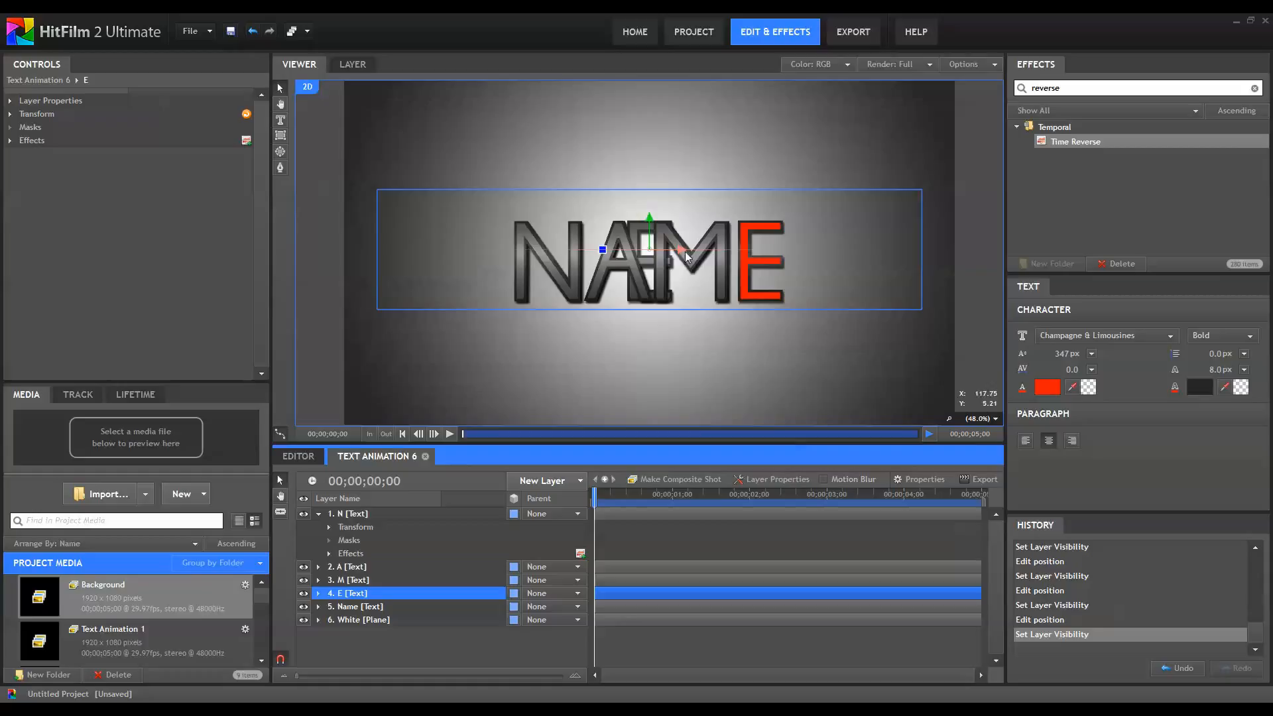
left_click_drag(716, 249, 790, 246)
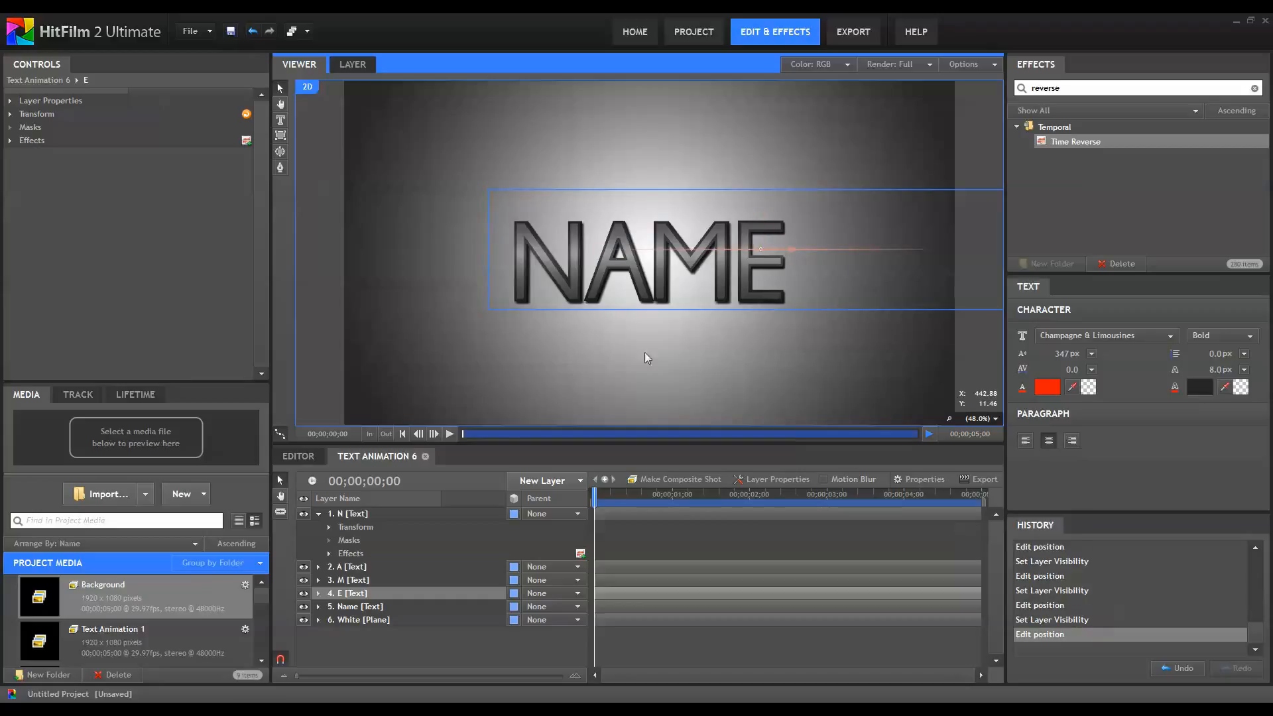
left_click(304, 620)
left_click(304, 606)
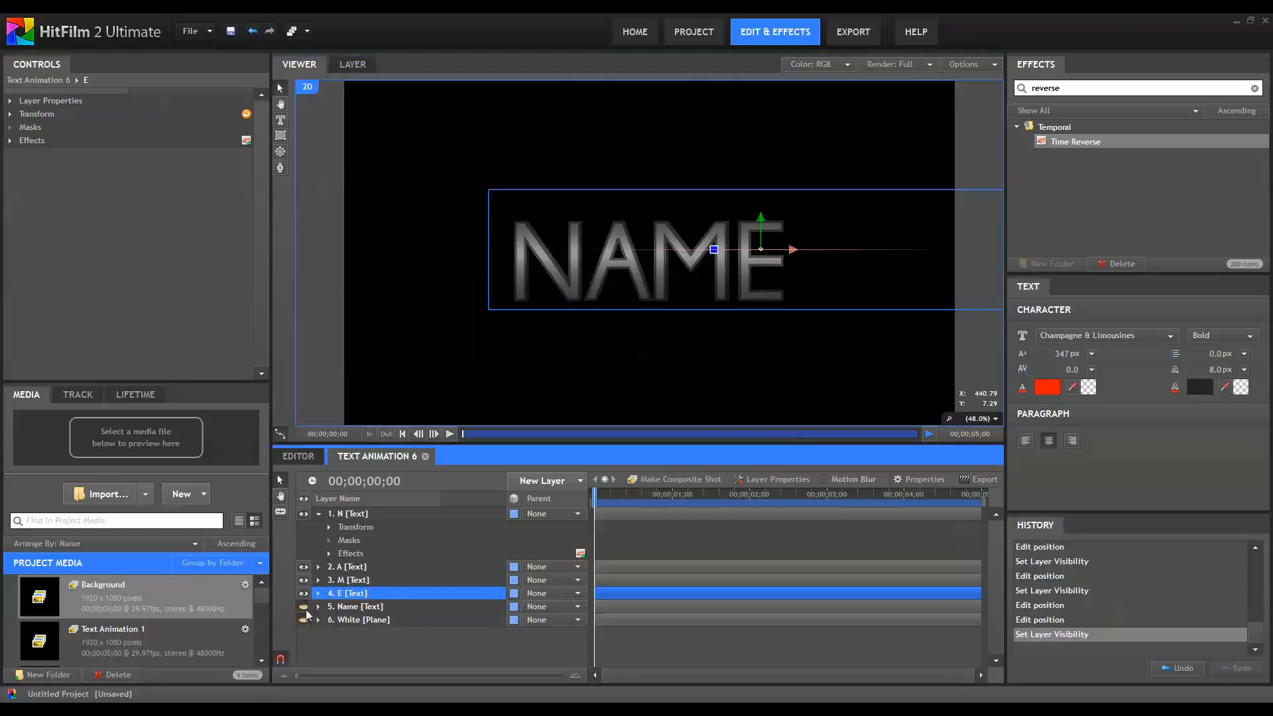
left_click(303, 619)
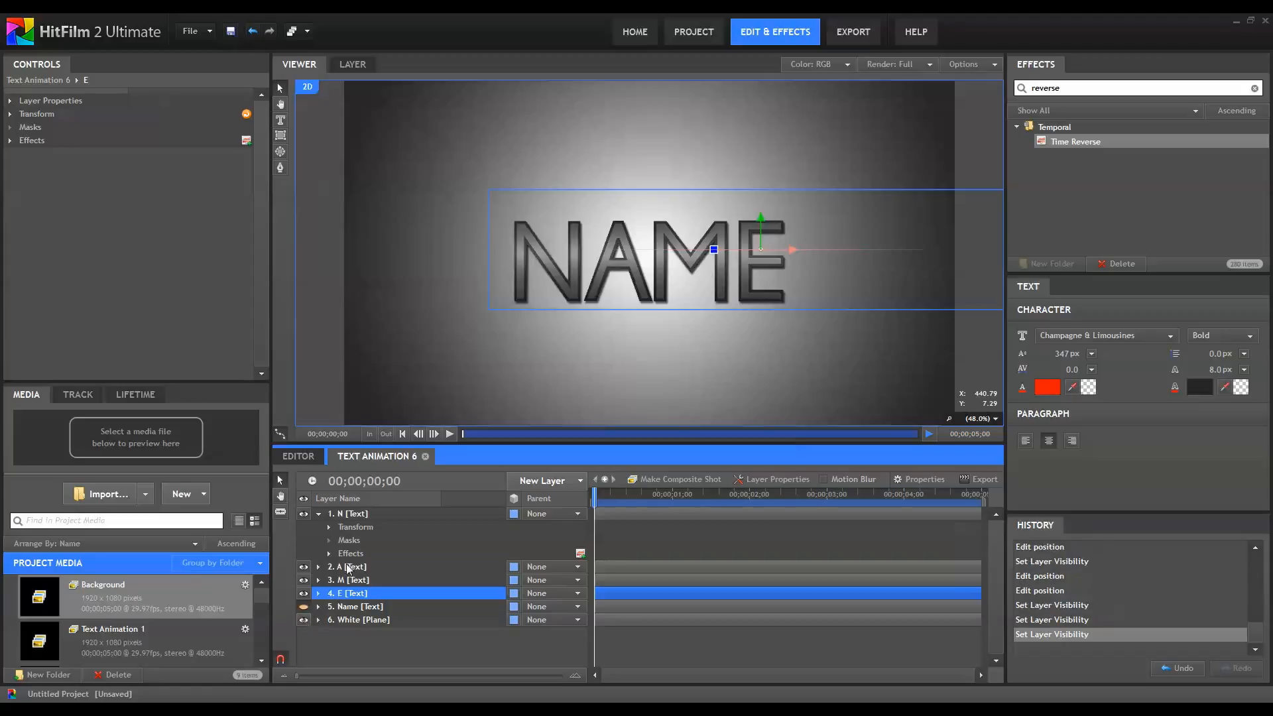
Try moving the N letter upward on its own and undo the move.
left_click(355, 527)
left_click(318, 513)
left_click(318, 513)
left_click(318, 513)
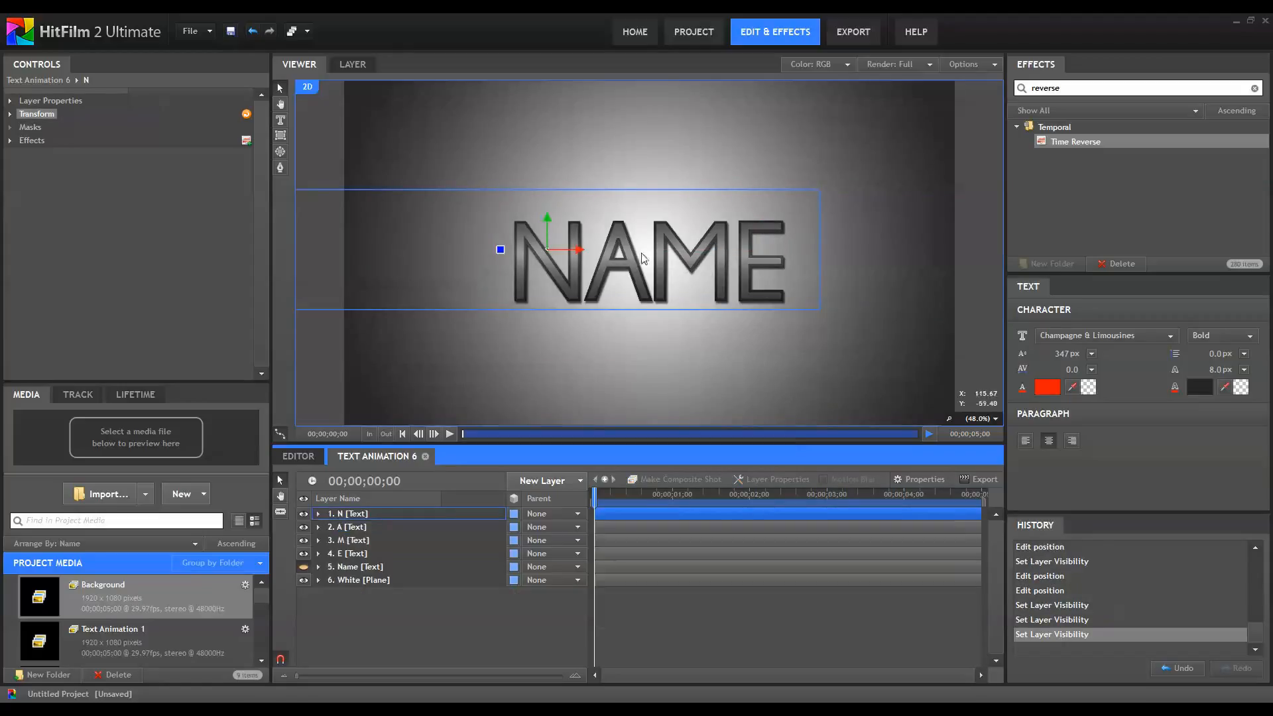
left_click_drag(543, 214, 538, 188)
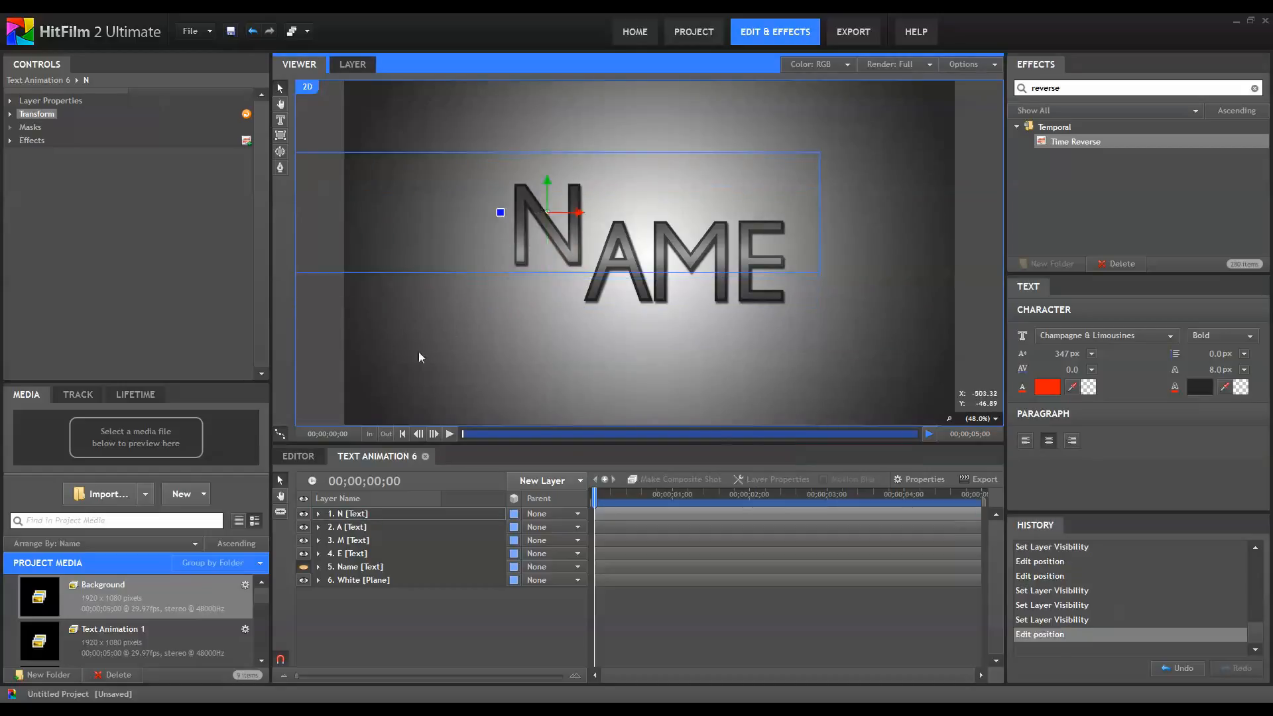
key("ctrl+z")
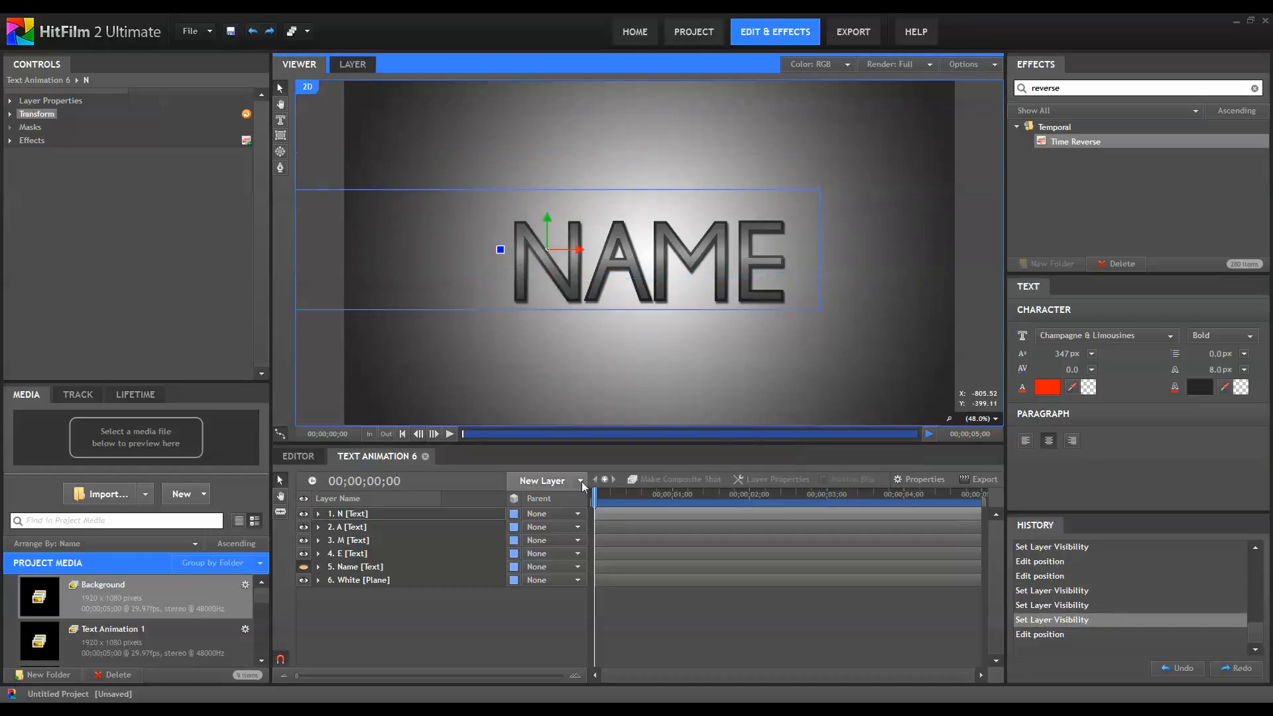
Enable keyframing for the N layer's Position at the start of the timeline.
left_click(318, 514)
left_click(318, 513)
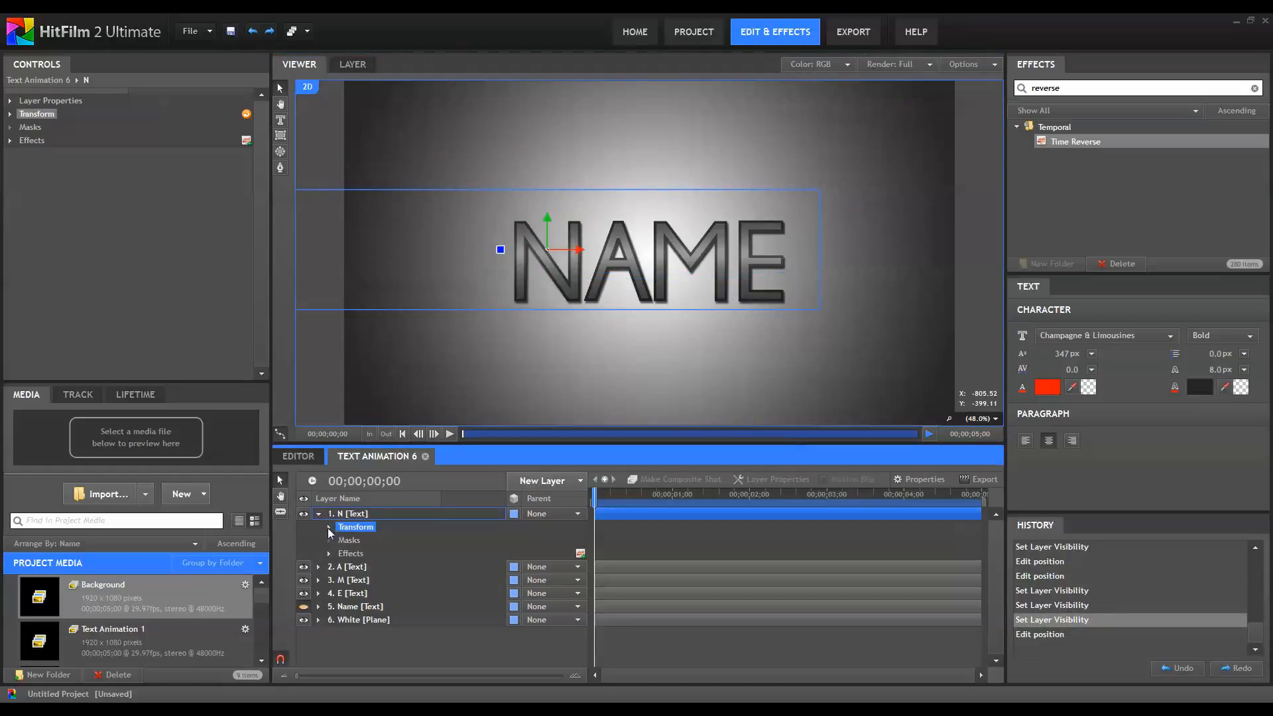
left_click(329, 527)
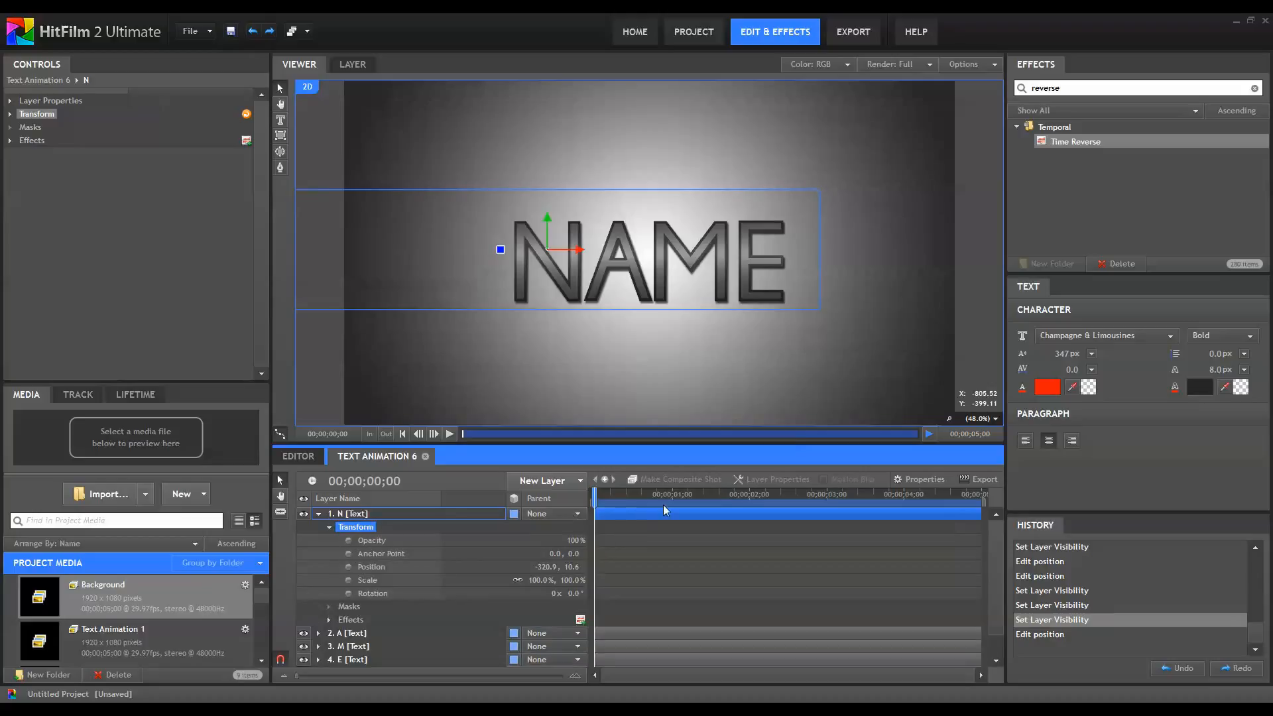
left_click(346, 568)
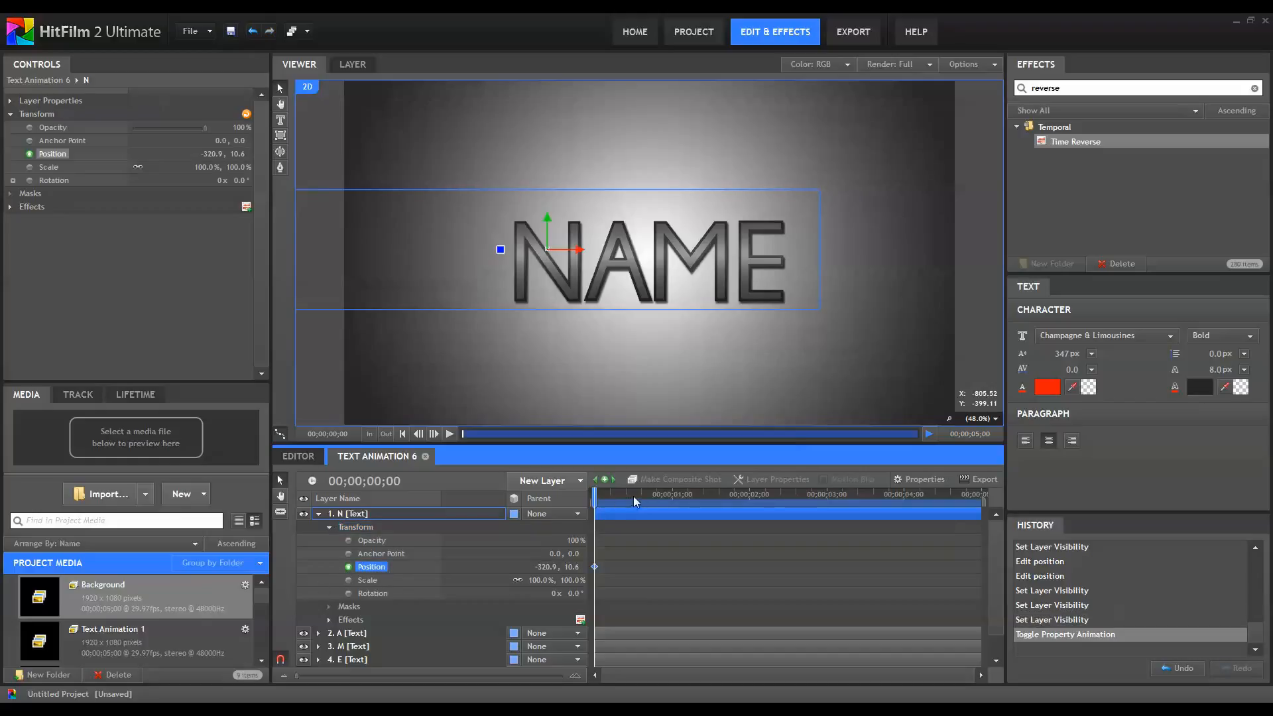
Add a second Position keyframe to the N layer at 00;00;01;00.
left_click(670, 494)
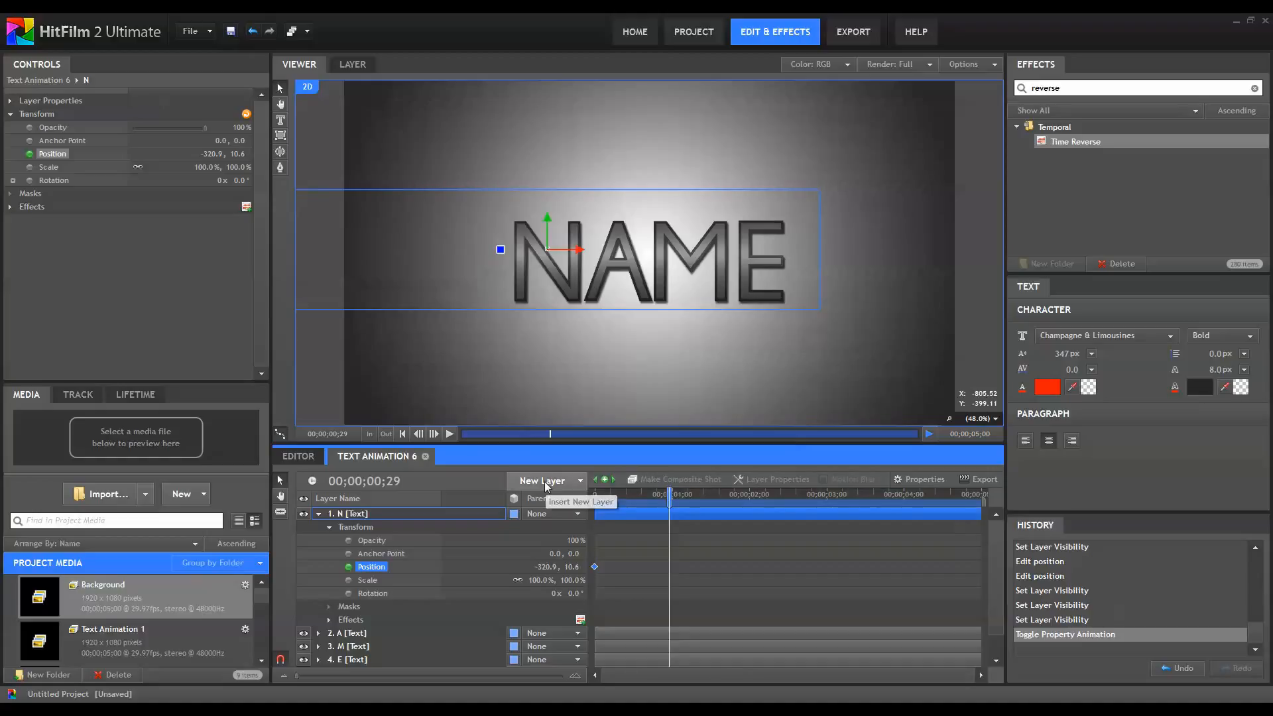
left_click(433, 433)
left_click(605, 479)
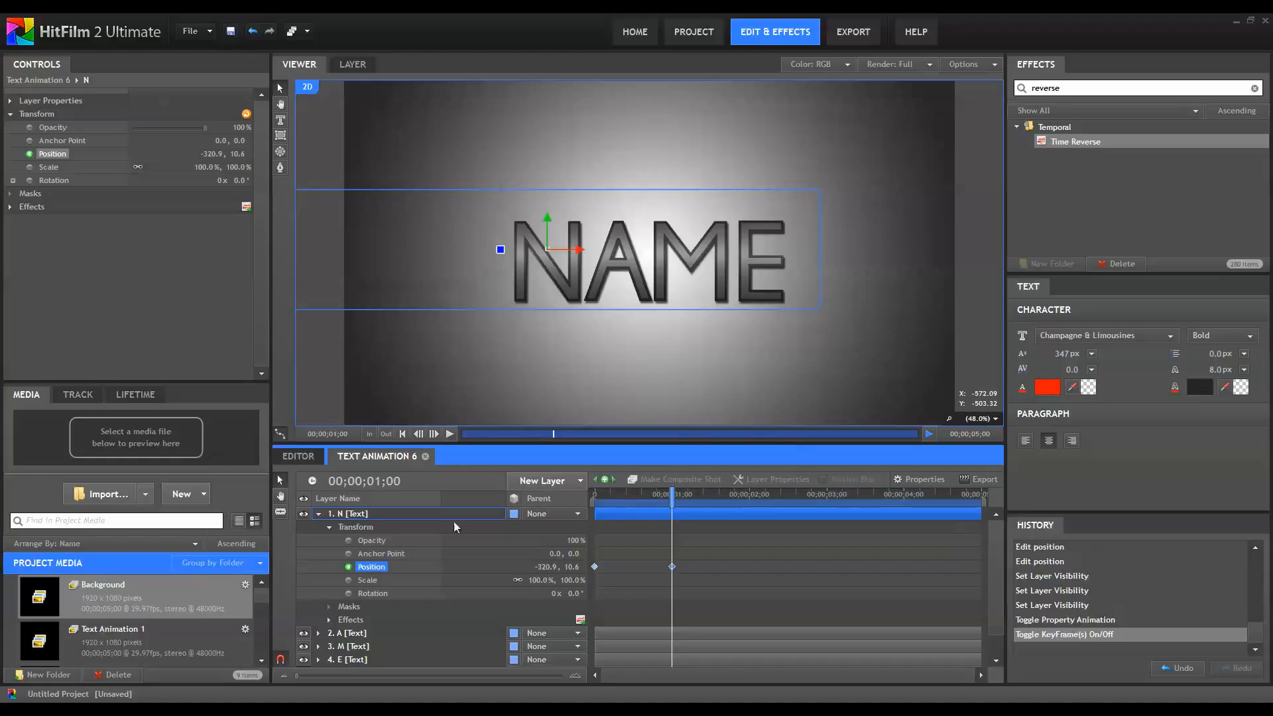
left_click(629, 496)
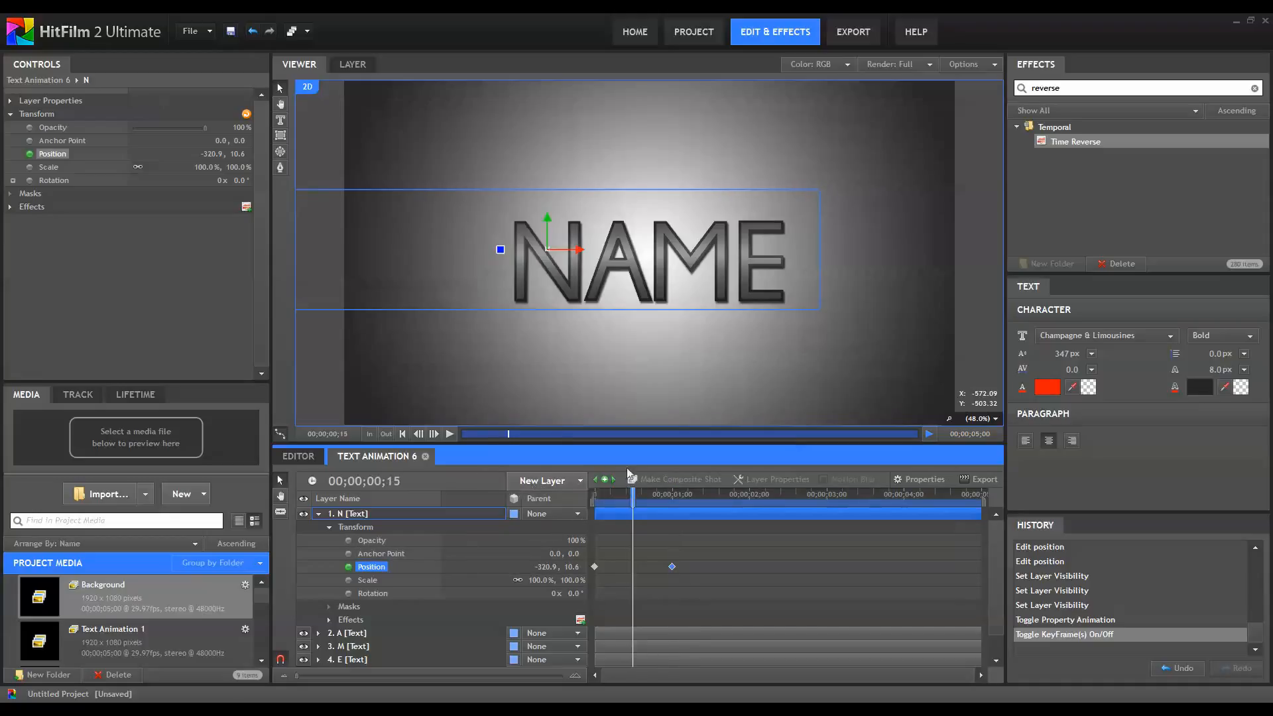
left_click(605, 483)
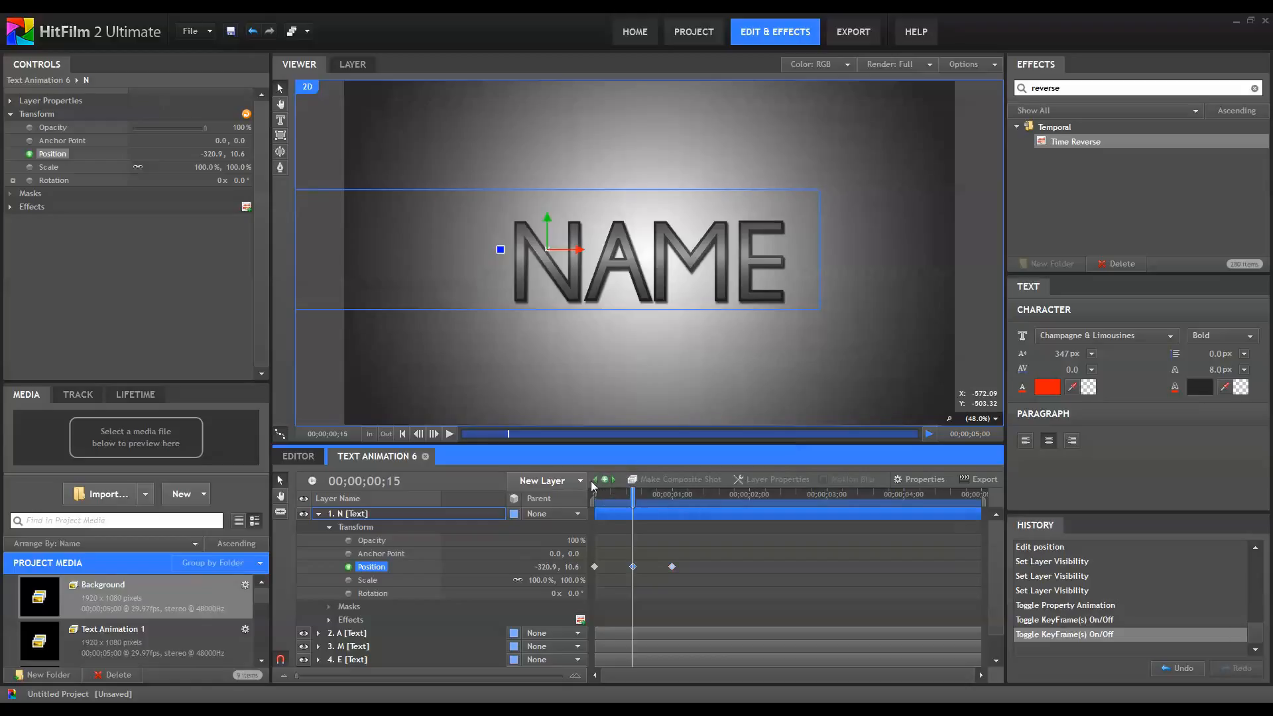
left_click(596, 494)
left_click(605, 483)
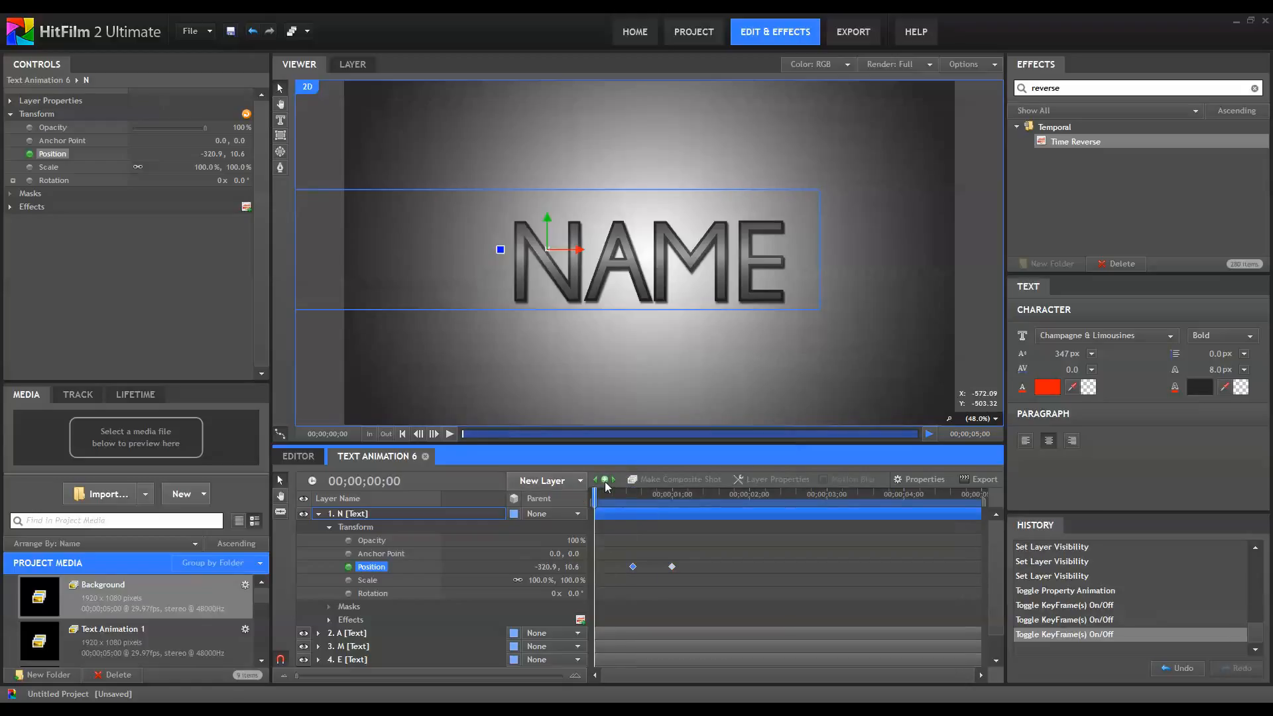
key("ctrl+z")
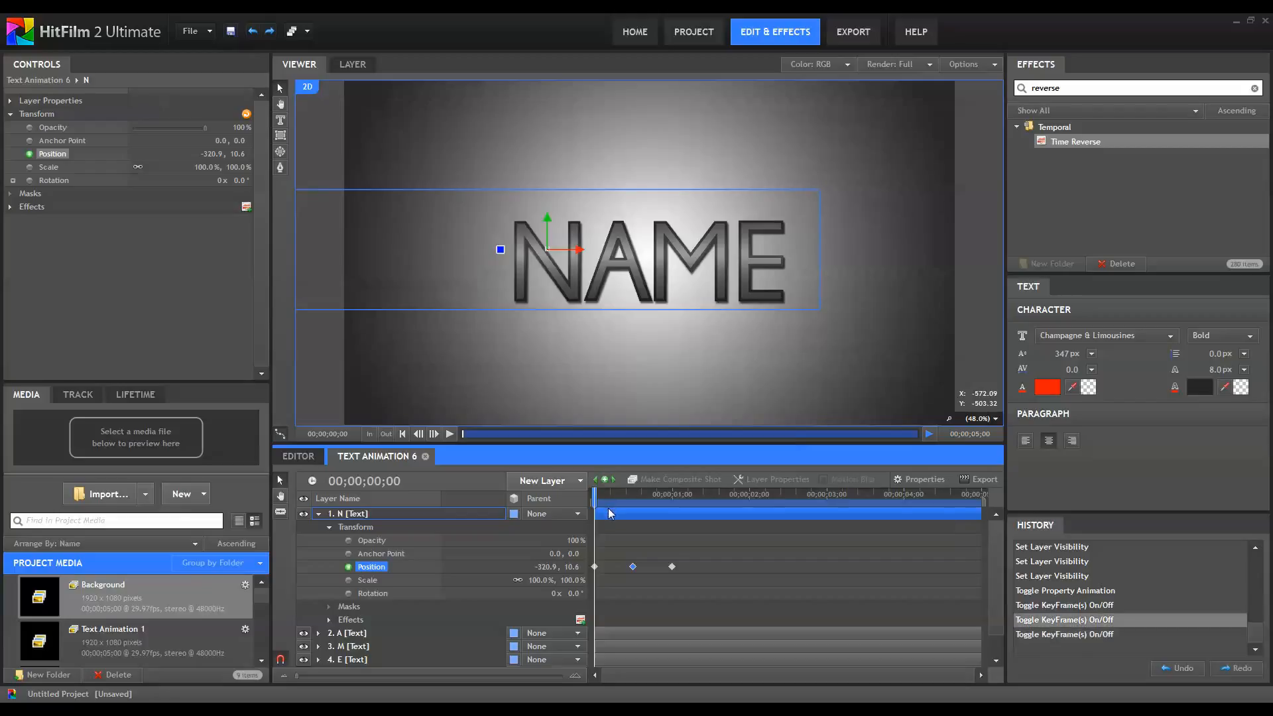
key("ctrl+z")
Enable Opacity keyframing on the N layer at the timeline start and add a second Opacity keyframe at 00;00;00;15.
left_click(348, 540)
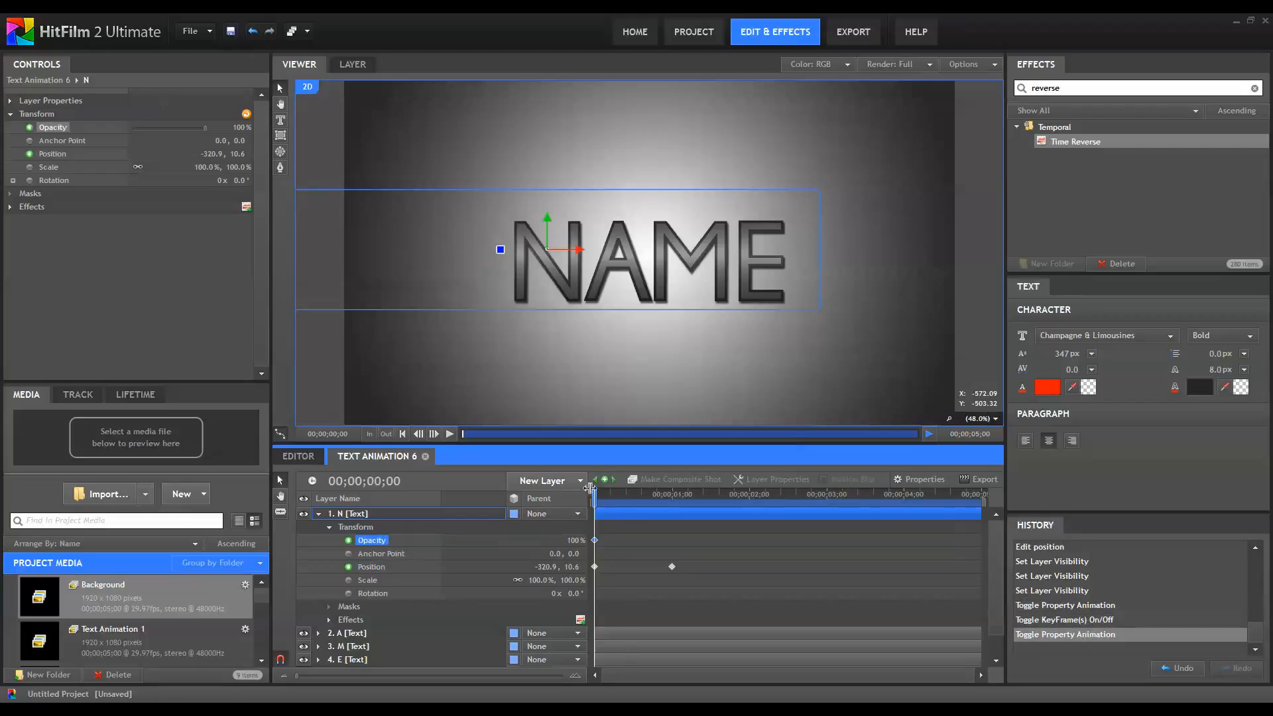
left_click(626, 494)
key("period")
key("period")
key("period")
left_click(605, 479)
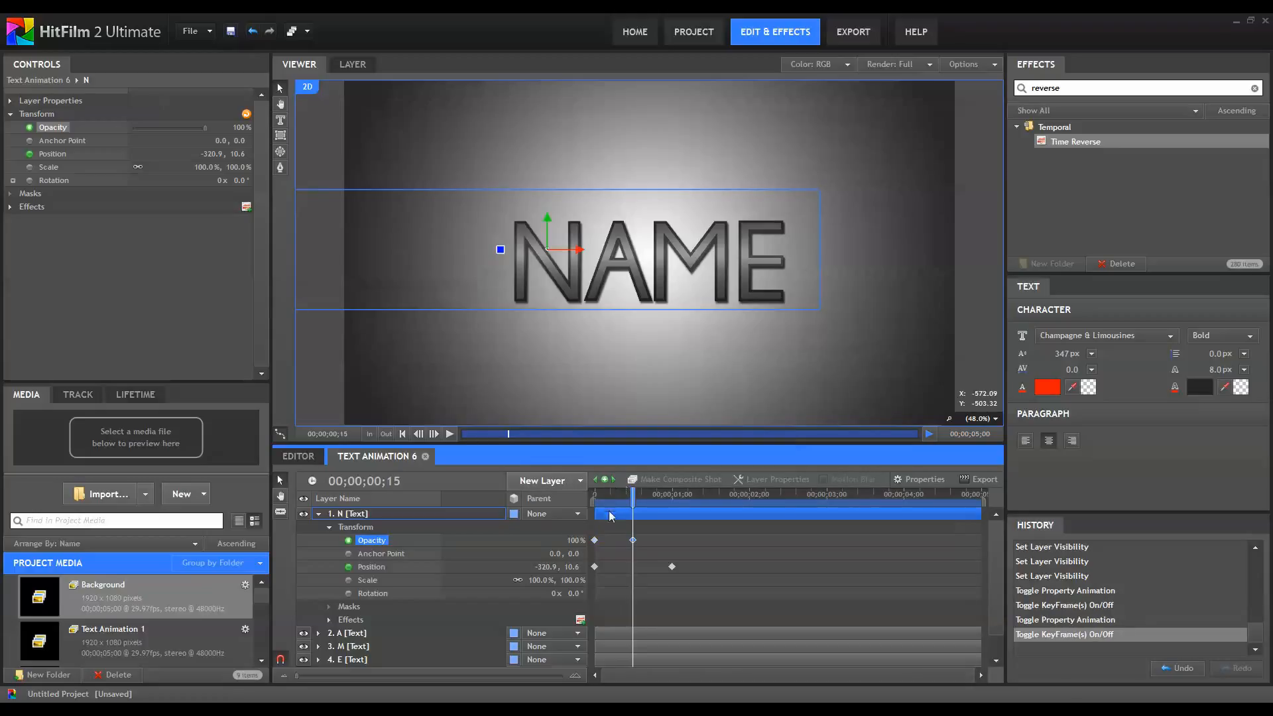
At the timeline start, move the N letter straight up to a Y position of about 275 and set its Opacity to 0%.
left_click_drag(632, 495, 572, 502)
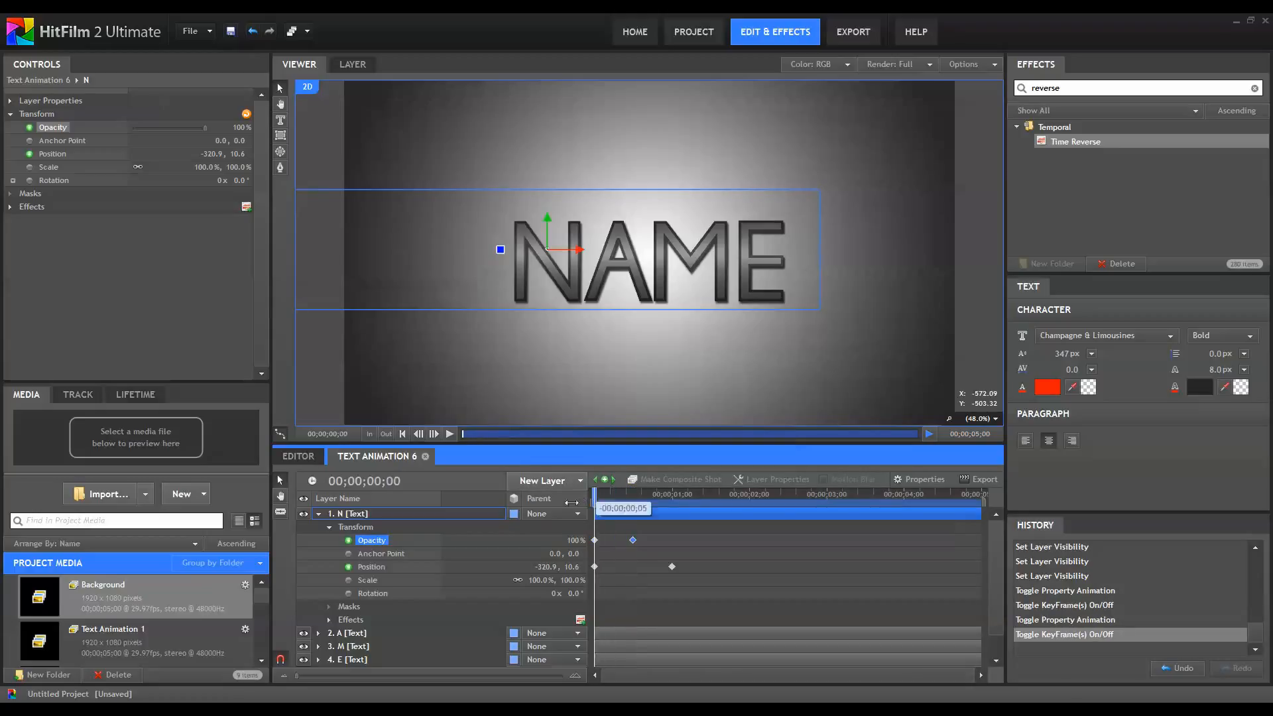
left_click(365, 568)
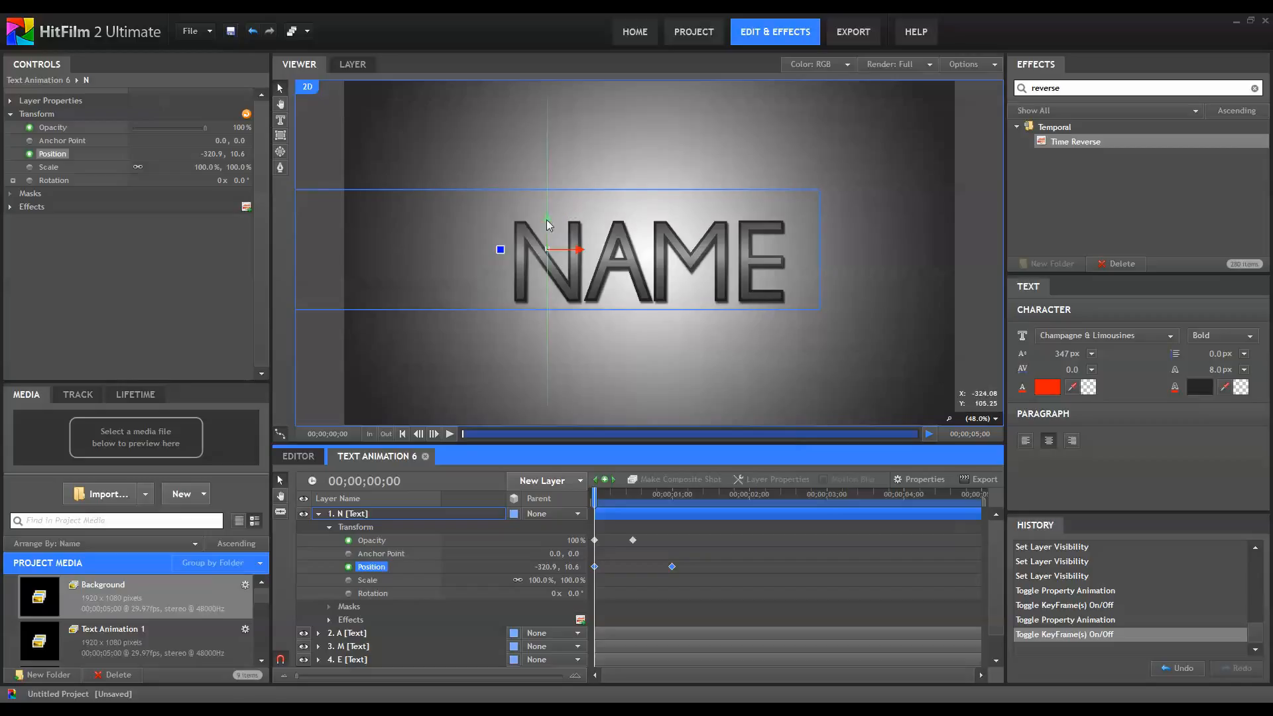
left_click_drag(547, 217, 567, 139)
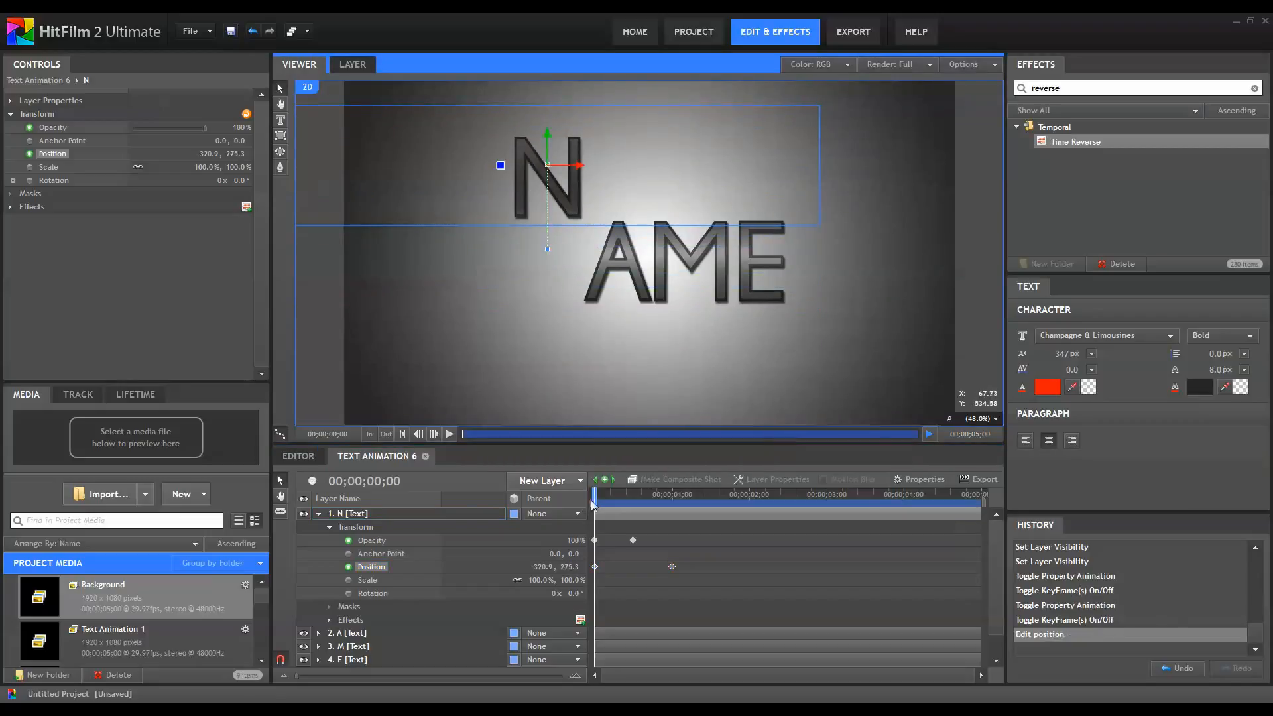
left_click(570, 539)
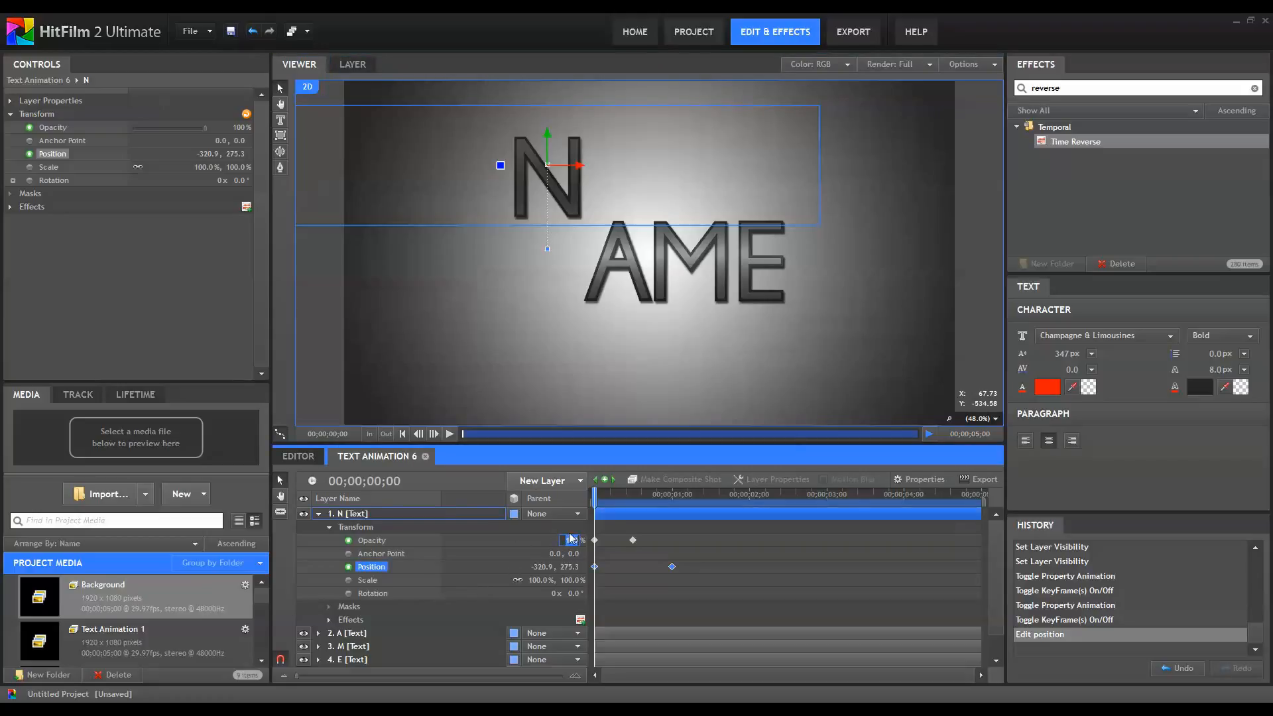
type("0")
key("Return")
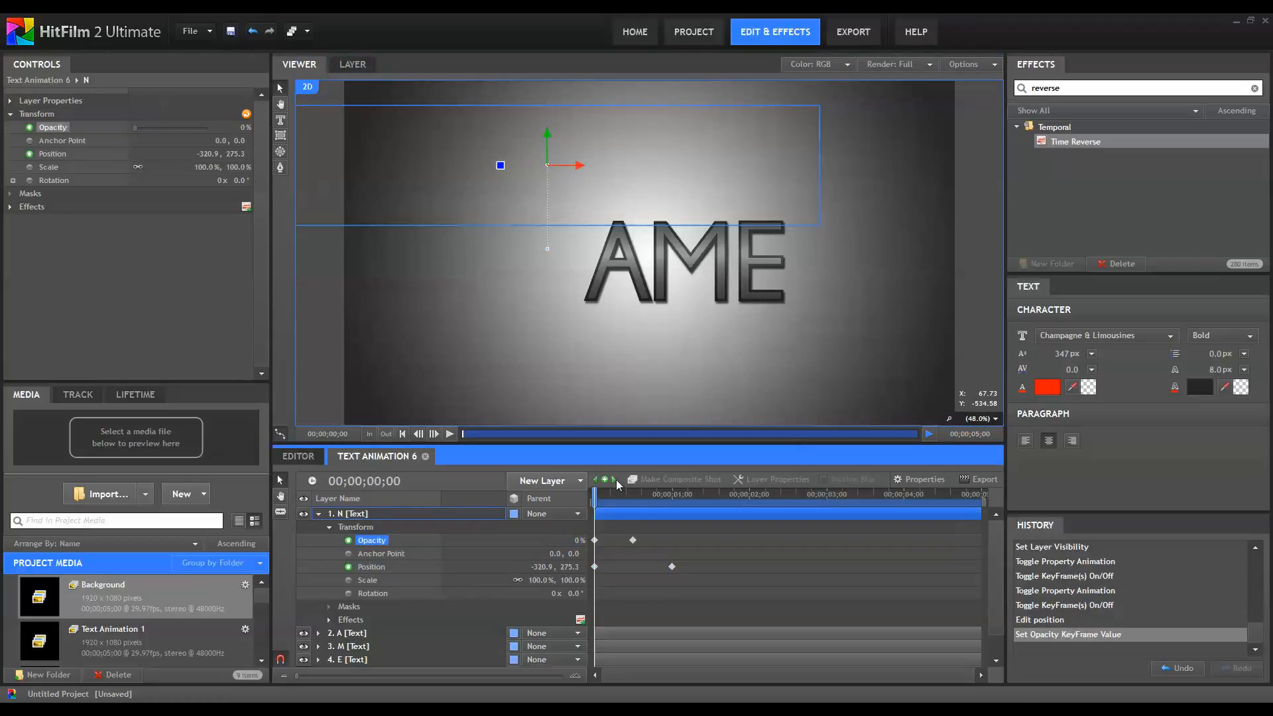
Move the N layer's second Opacity keyframe to 00;00;01;00, in line with its Position keyframe, and scrub through the animation.
left_click_drag(591, 495, 661, 540)
left_click_drag(656, 494, 671, 498)
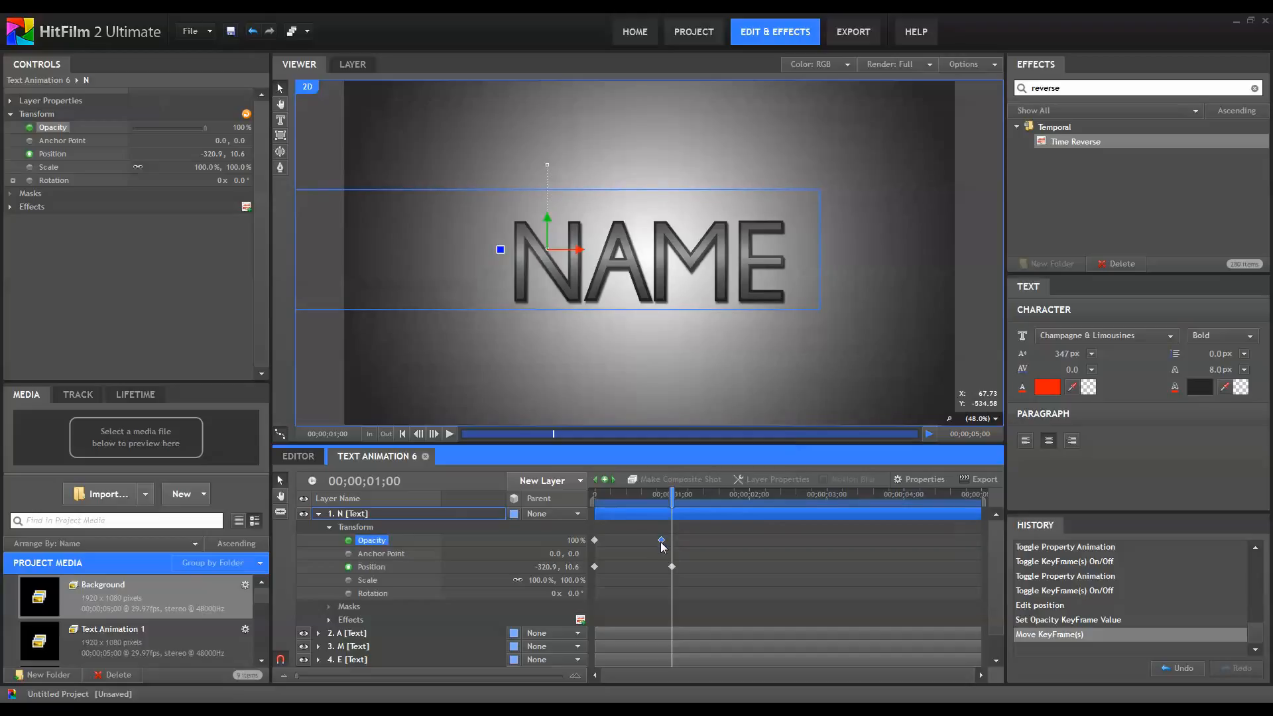
left_click_drag(661, 540, 671, 541)
left_click_drag(602, 495, 589, 491)
left_click_drag(601, 494, 673, 502)
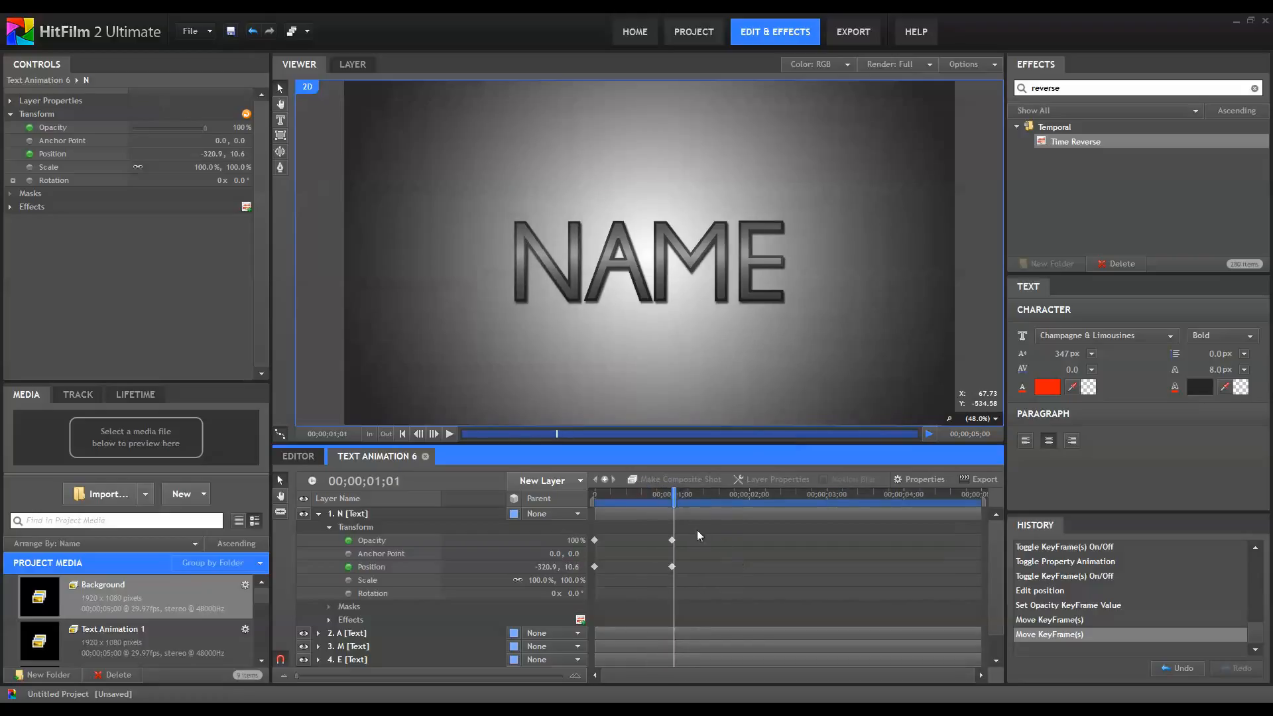
left_click_drag(673, 494, 672, 495)
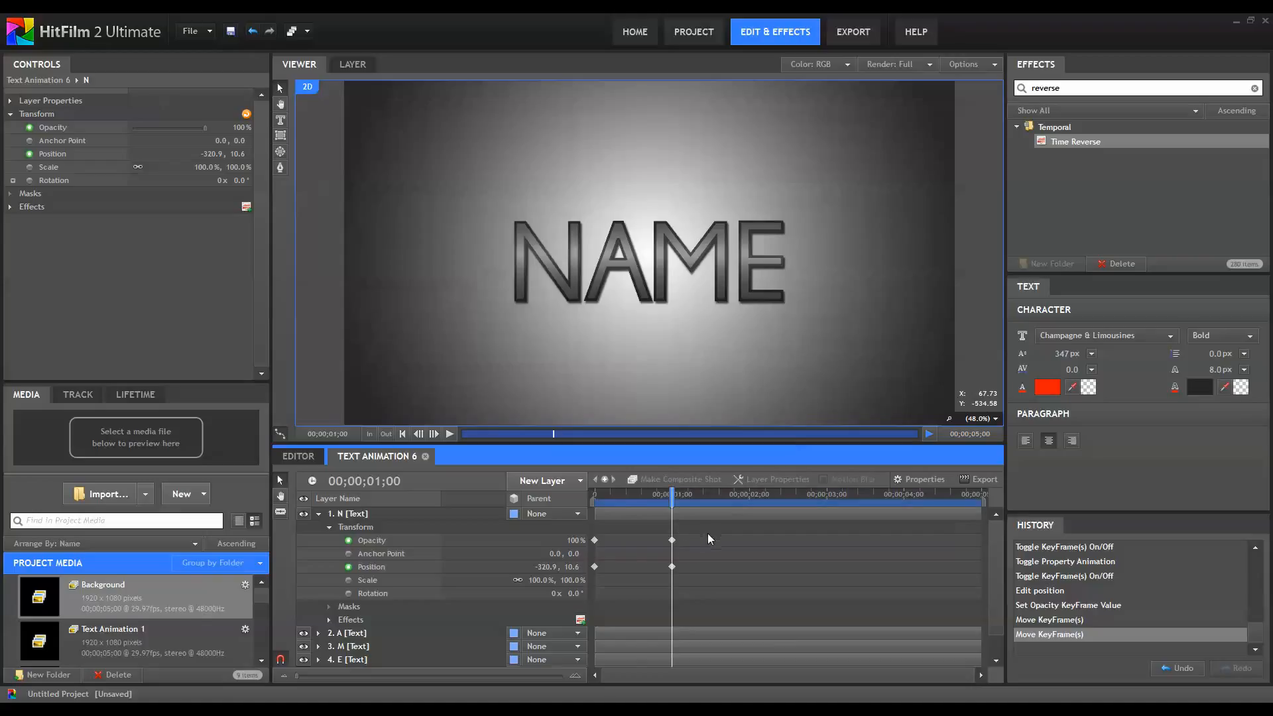
Collapse the N layer and shift the A, M and E layers together so they start at 00;00;00;15.
left_click(627, 494)
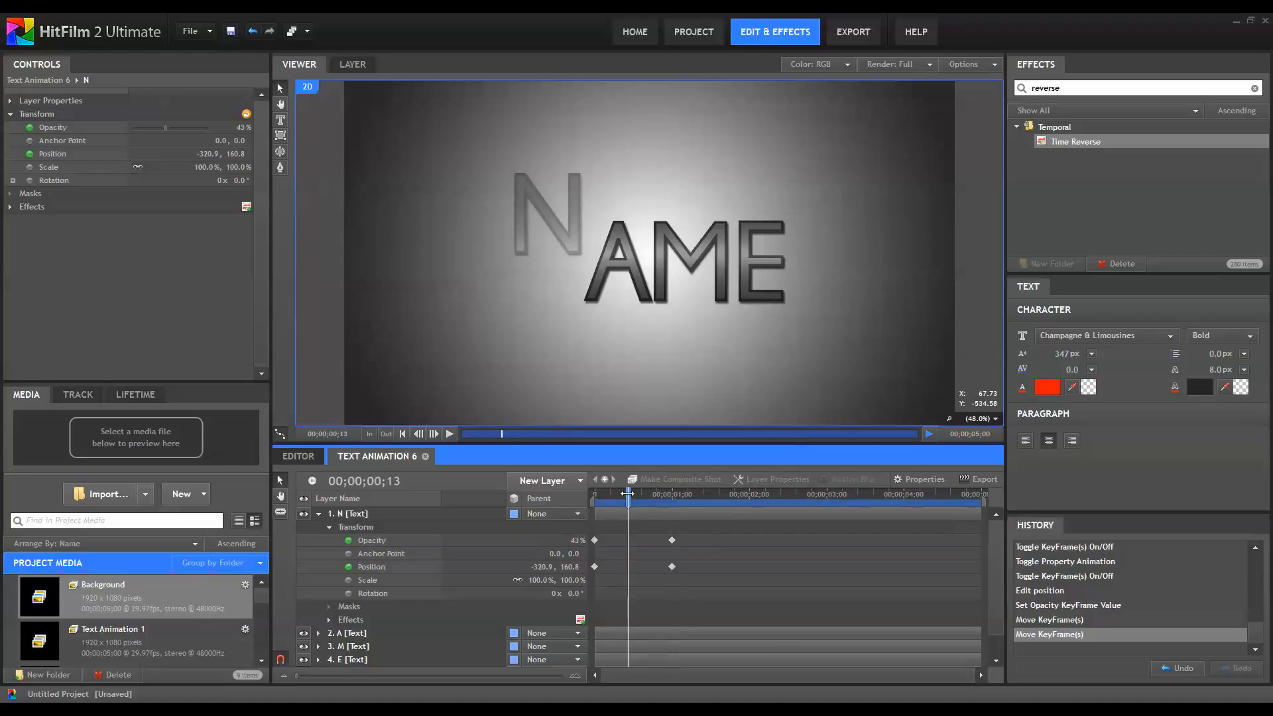
left_click_drag(627, 494, 632, 494)
left_click(318, 514)
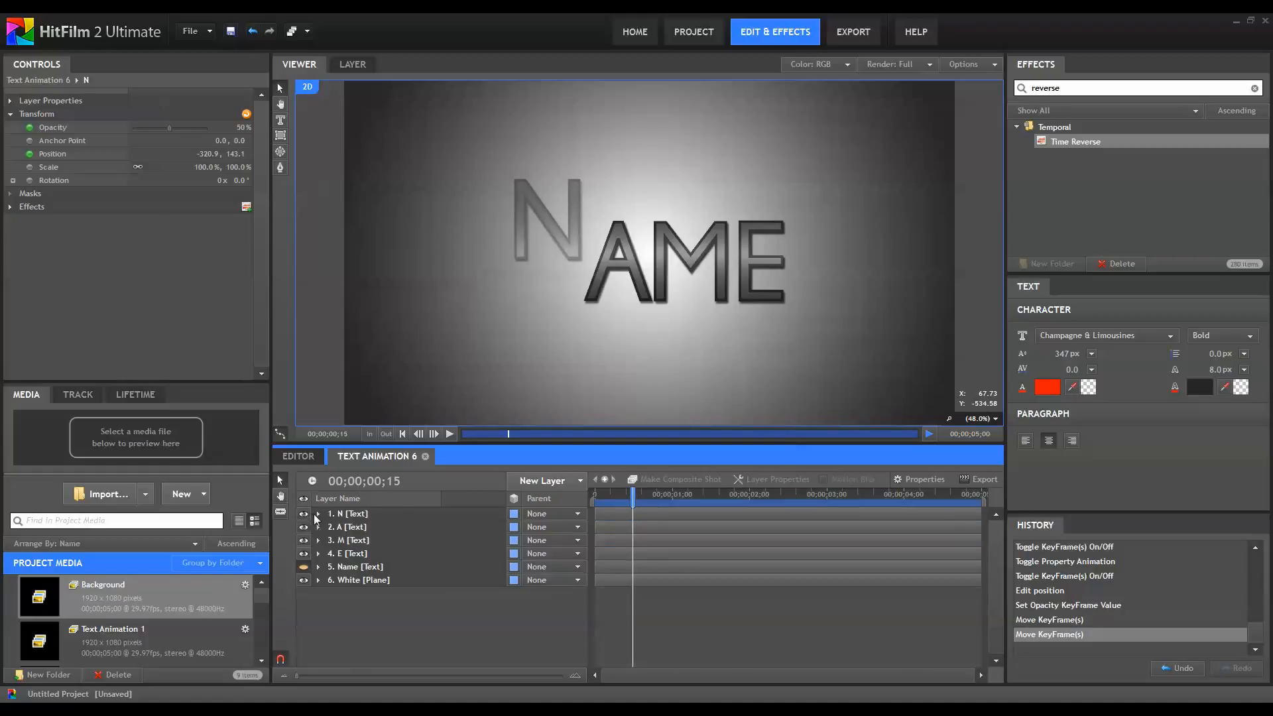
left_click(344, 527)
left_click(350, 554, "shift")
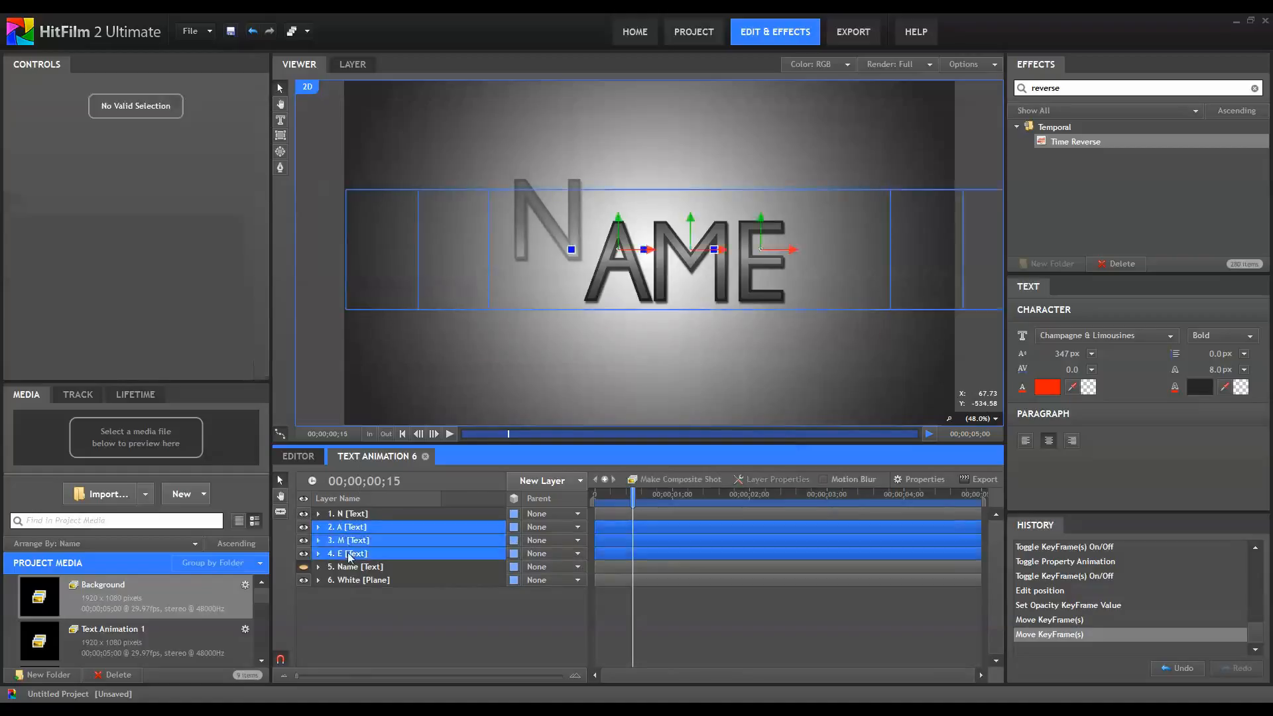
left_click_drag(610, 529, 648, 527)
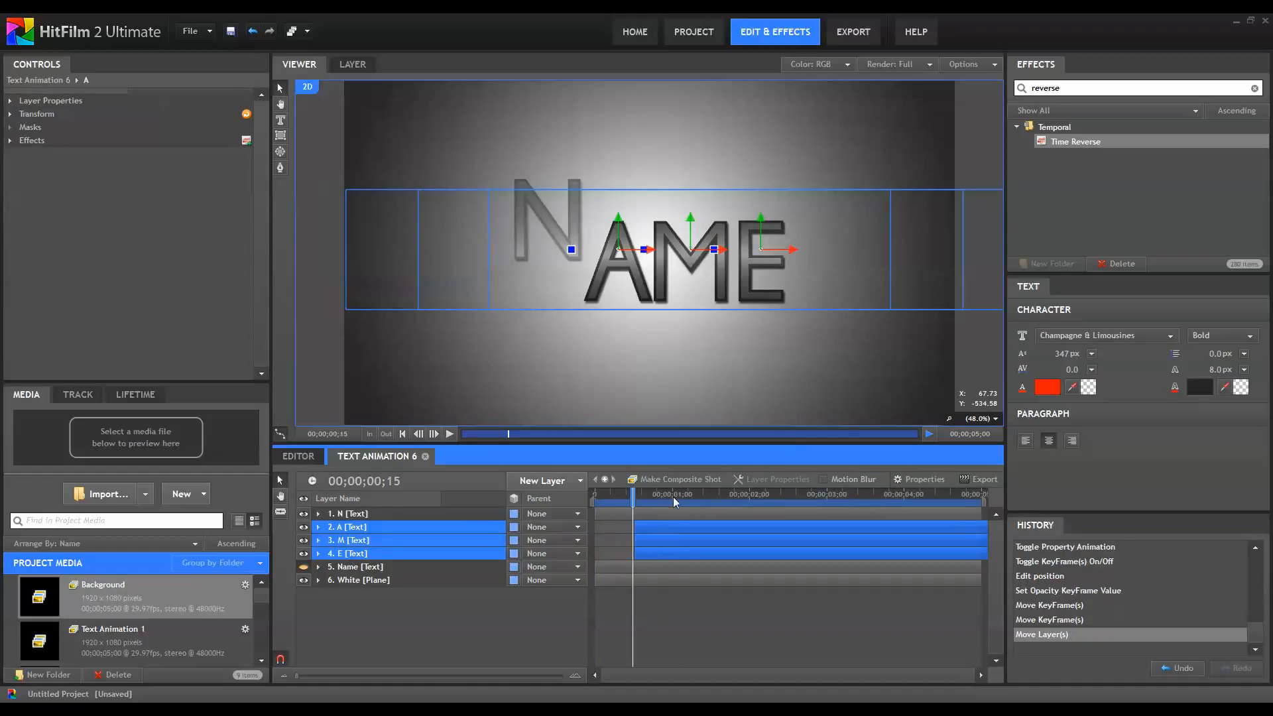
Shift the M and E layers together so they start at 00;00;01;00.
left_click(673, 496)
left_click(666, 545)
left_click(662, 551, "ctrl")
left_click_drag(665, 540, 700, 541)
Shift the E layer alone so it starts at 00;00;01;15.
left_click(711, 497)
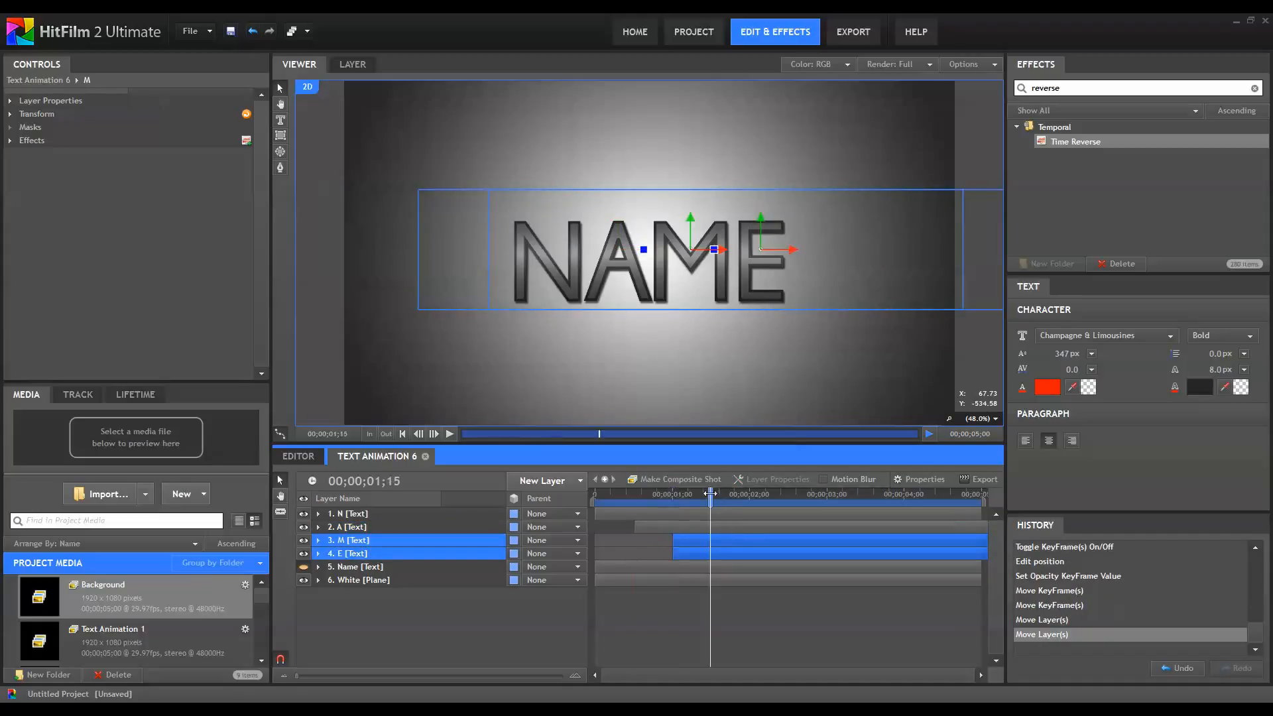
left_click(689, 554)
left_click_drag(689, 554, 727, 560)
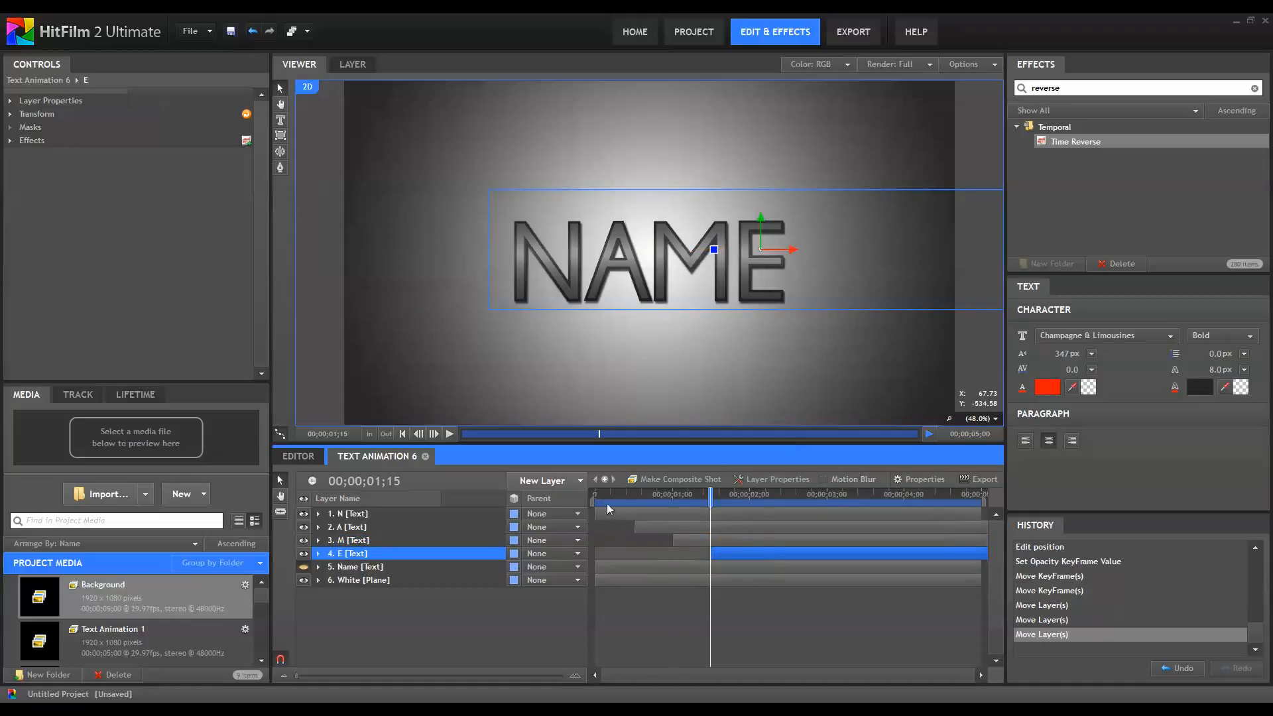
Select and copy both Opacity keyframes of the N layer.
left_click(318, 514)
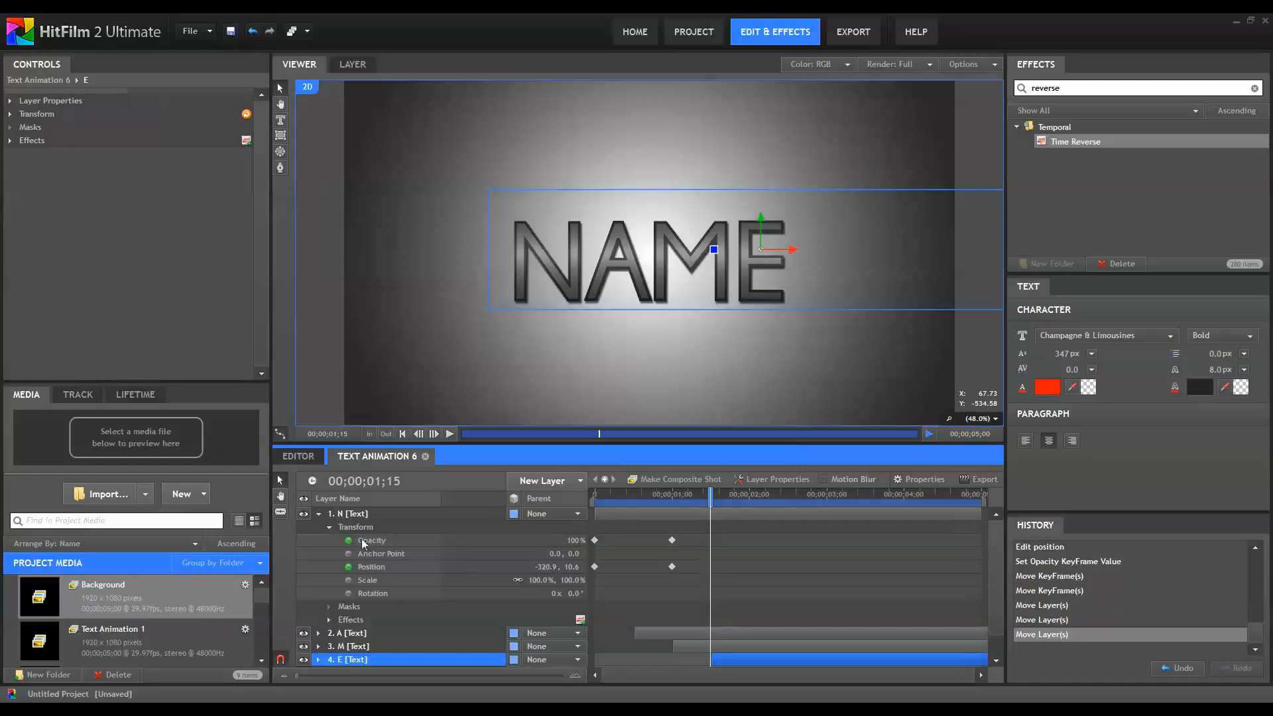
left_click(696, 538)
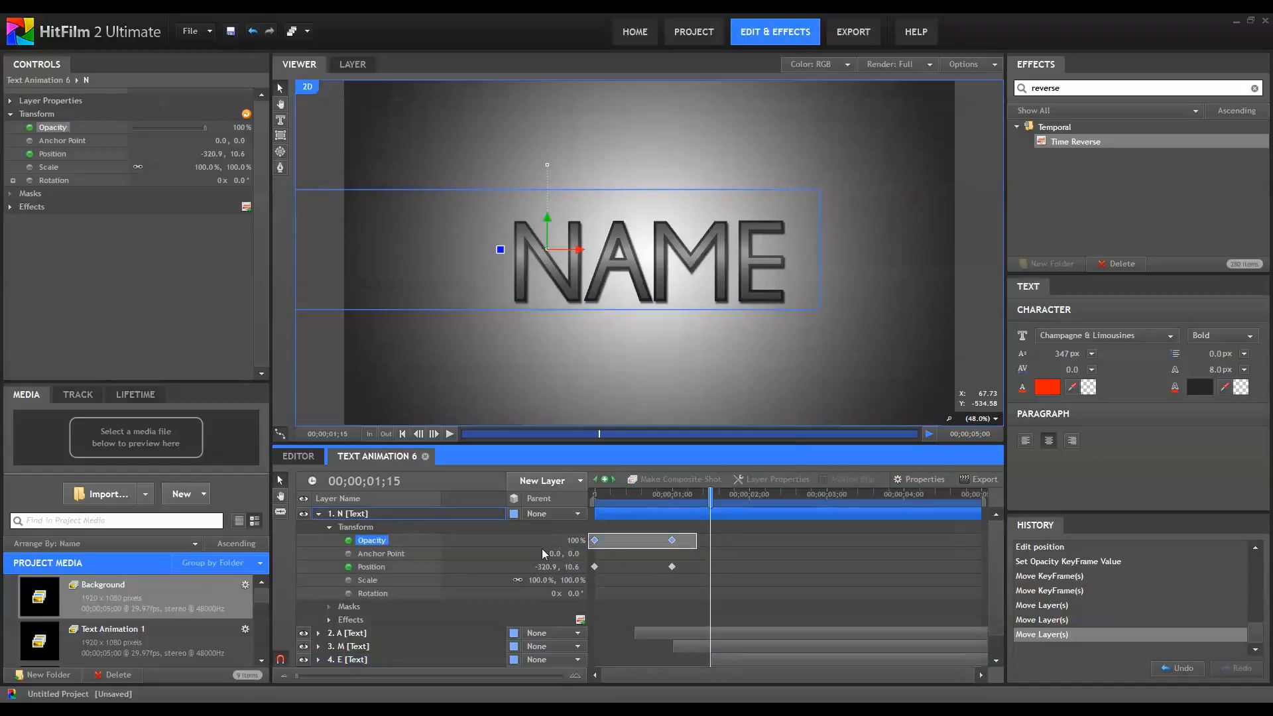
left_click(542, 545)
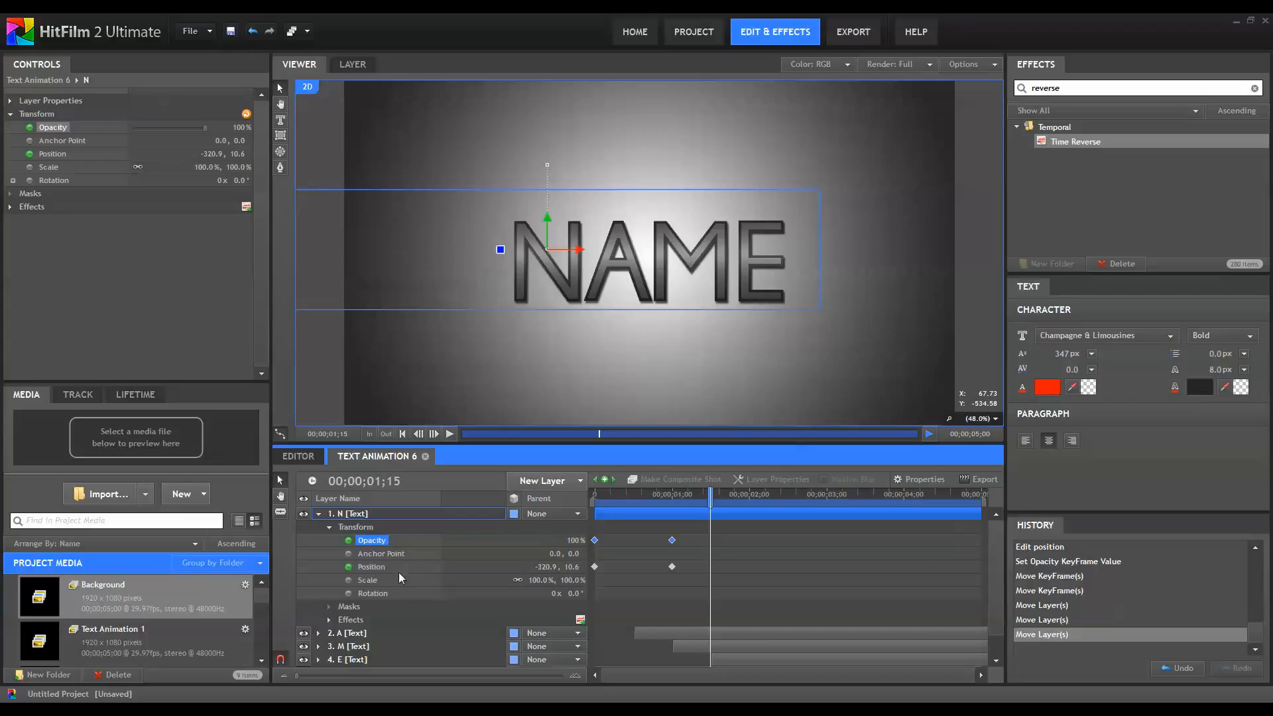
Paste the copied Opacity keyframes onto the A layer's Opacity at 00;00;00;15.
left_click(318, 514)
left_click(319, 527)
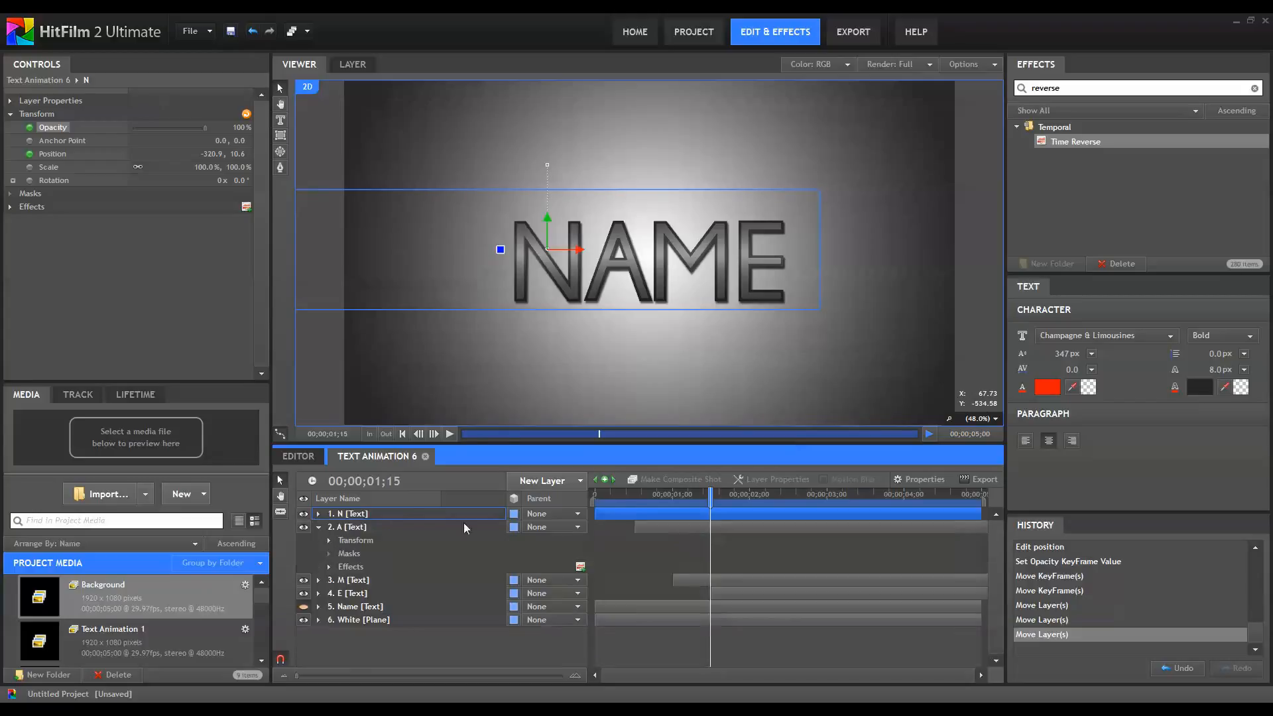
left_click(633, 493)
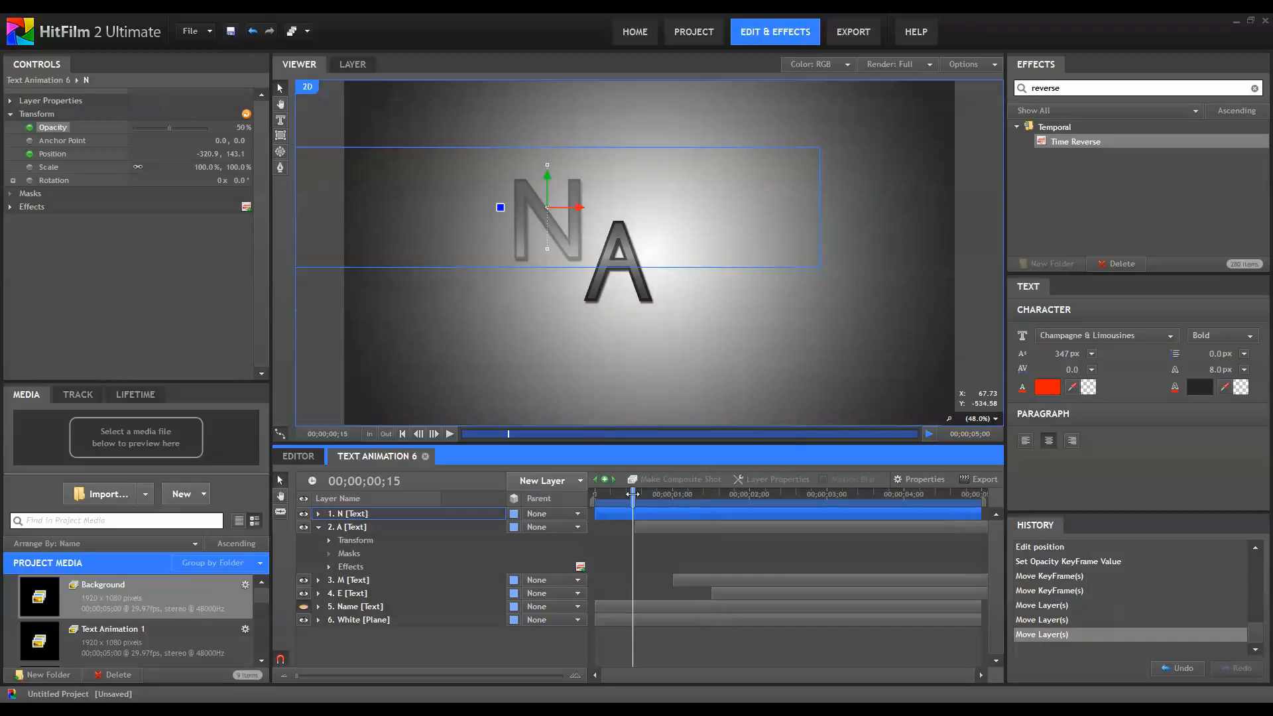
left_click(329, 540)
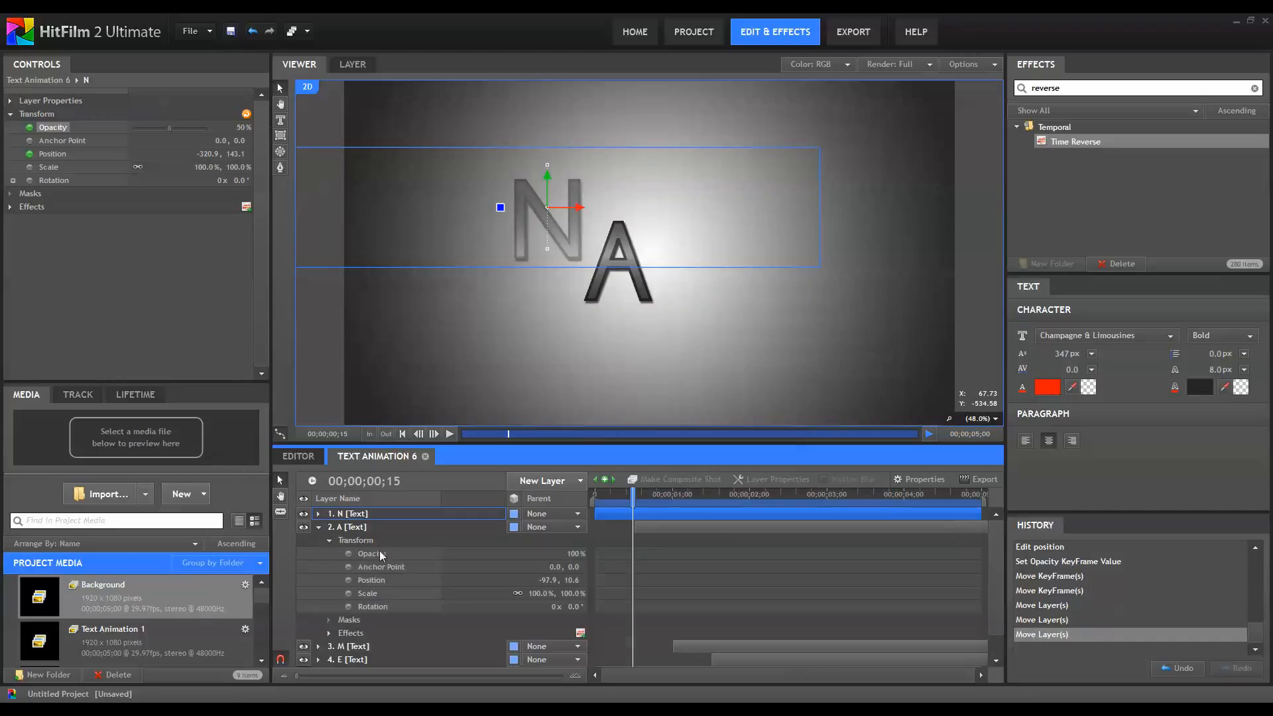
left_click(370, 557)
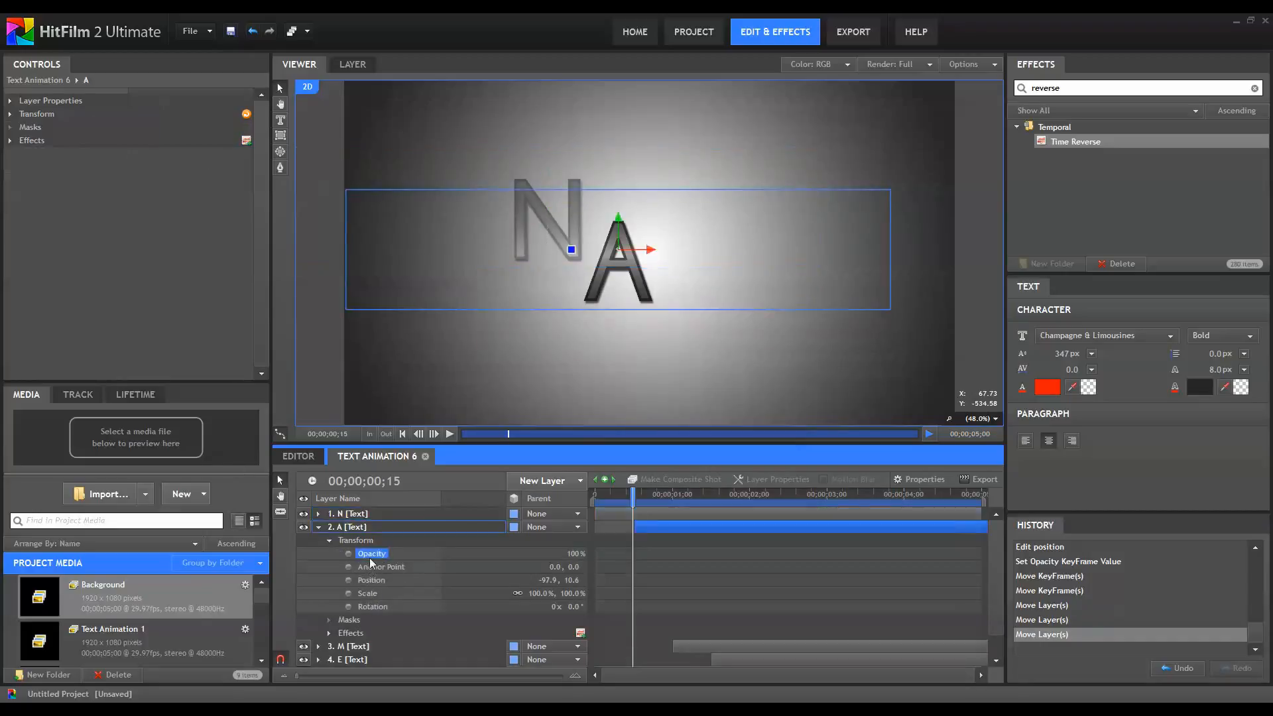
key("ctrl+v")
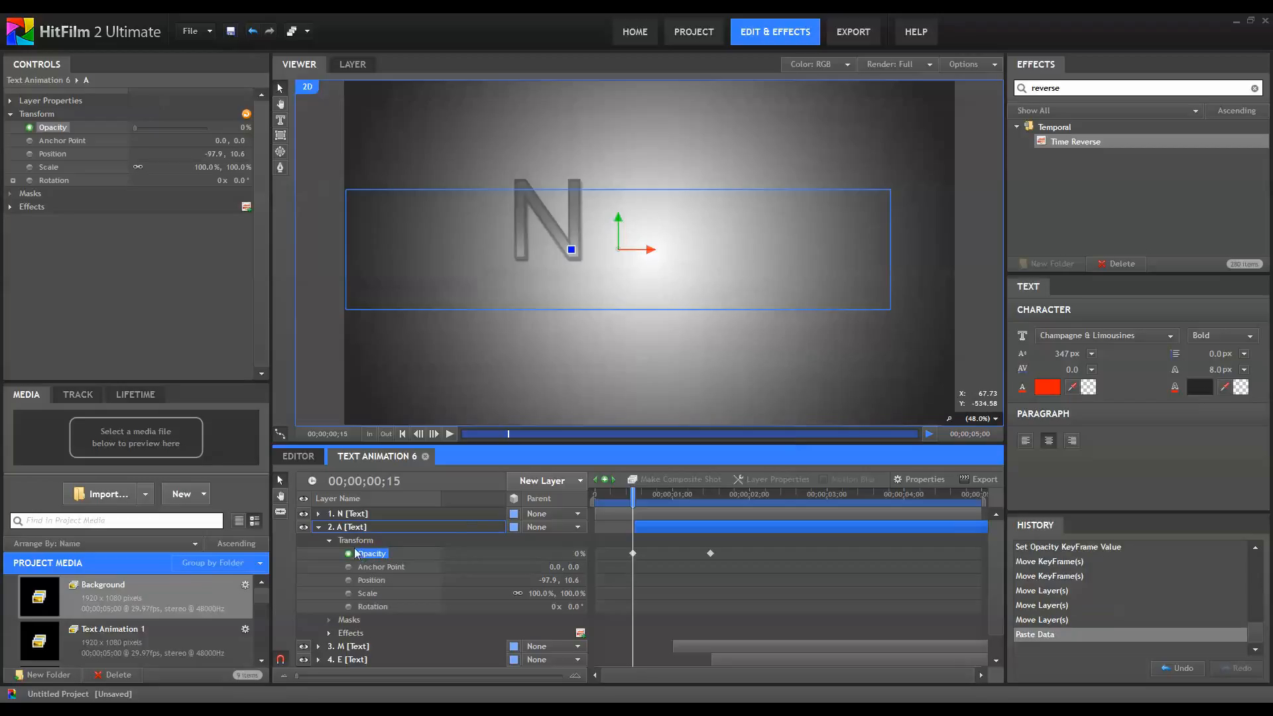
Paste the copied Opacity keyframes onto the M layer's Opacity at 00;00;01;01, where the layer begins.
left_click(319, 528)
left_click(319, 541)
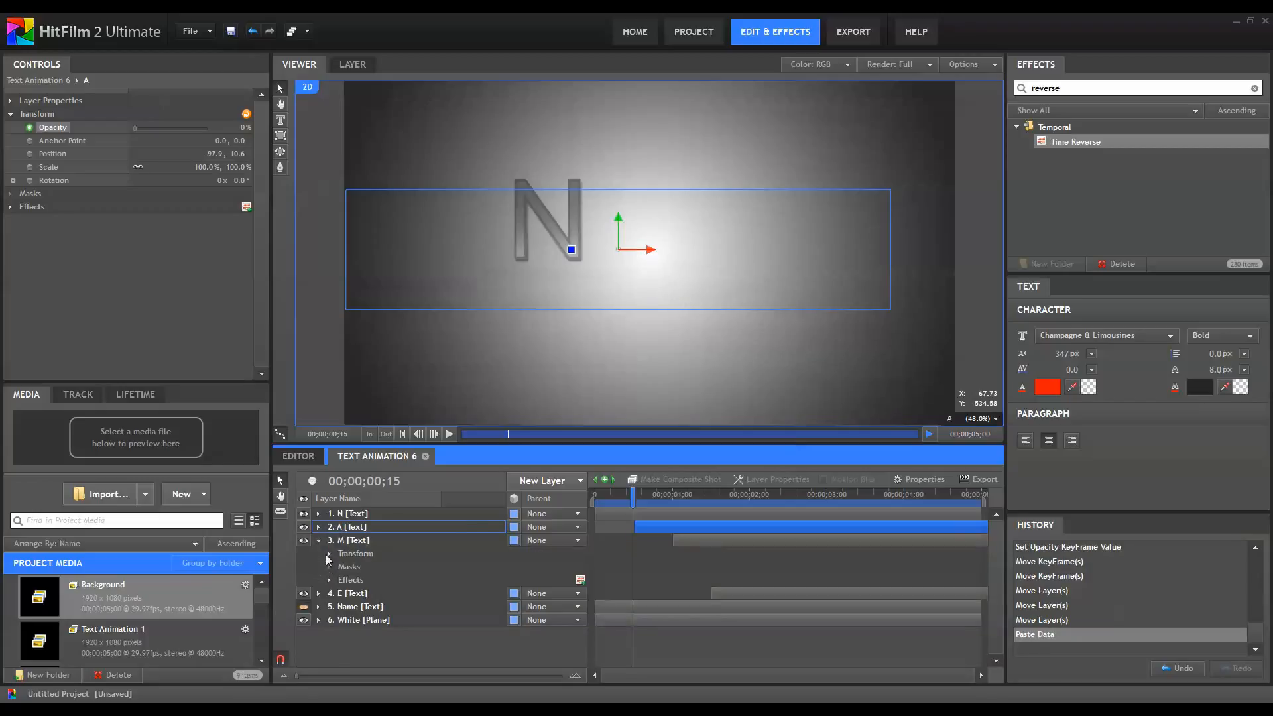
left_click(329, 554)
left_click(368, 567)
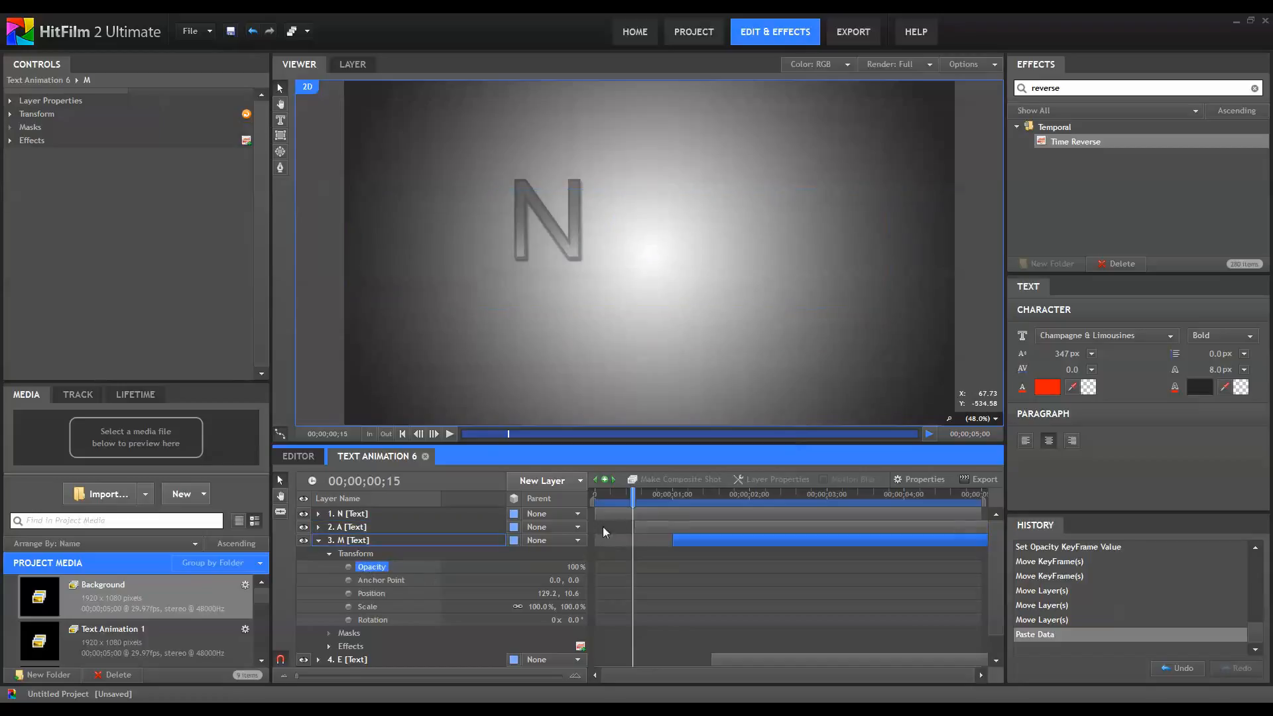
left_click(674, 496)
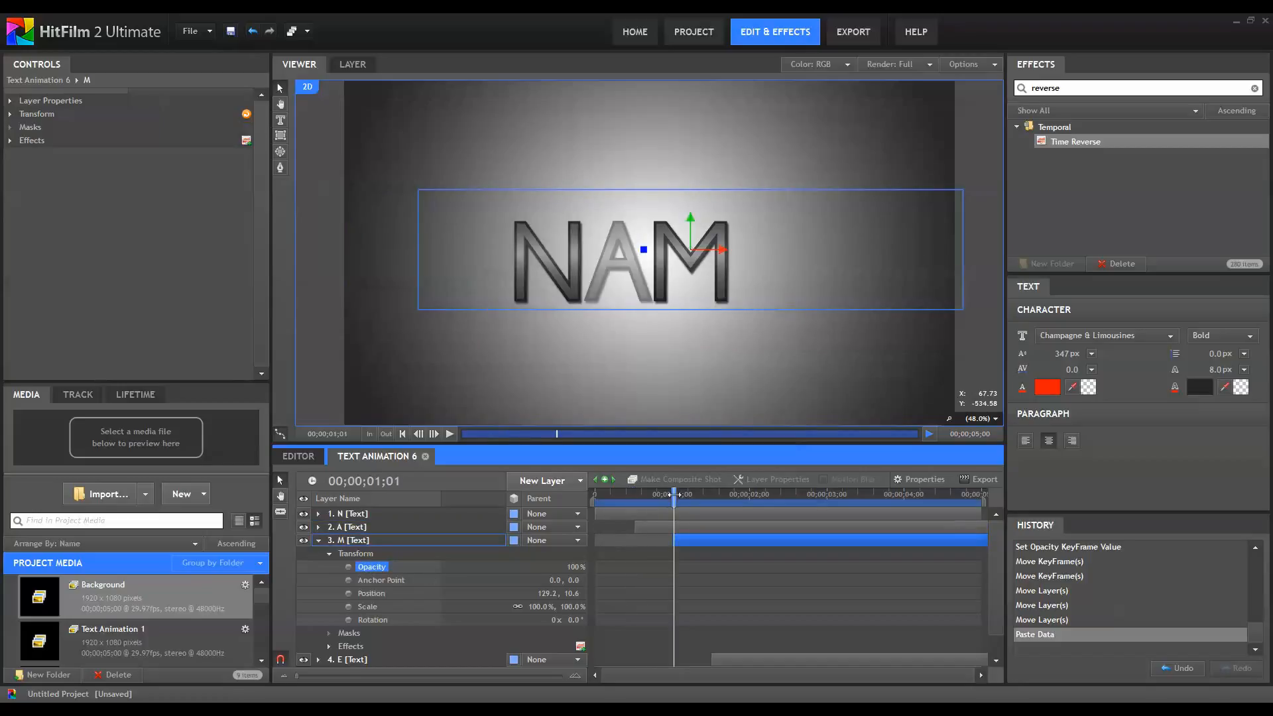
key("ctrl+v")
Paste the copied Opacity keyframes onto the E layer's Opacity at 00;00;01;15, where the layer begins.
left_click(318, 541)
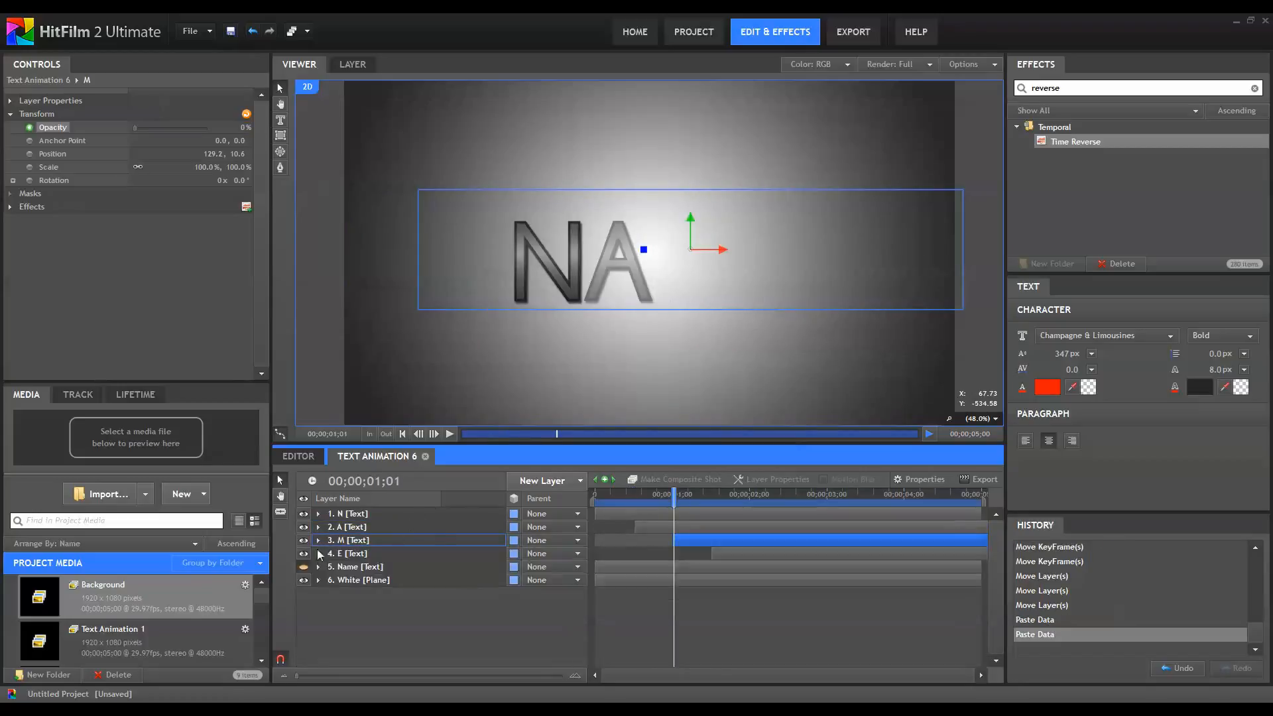
left_click(318, 553)
left_click(328, 566)
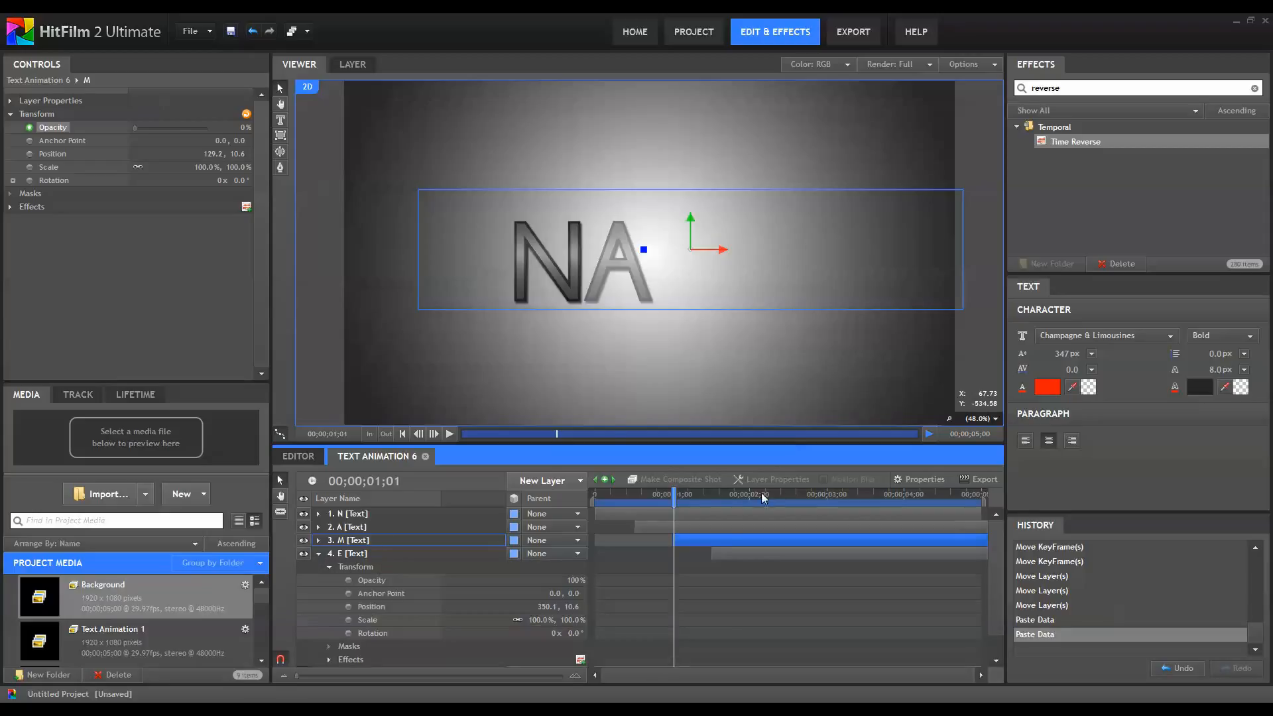
left_click_drag(723, 495, 714, 488)
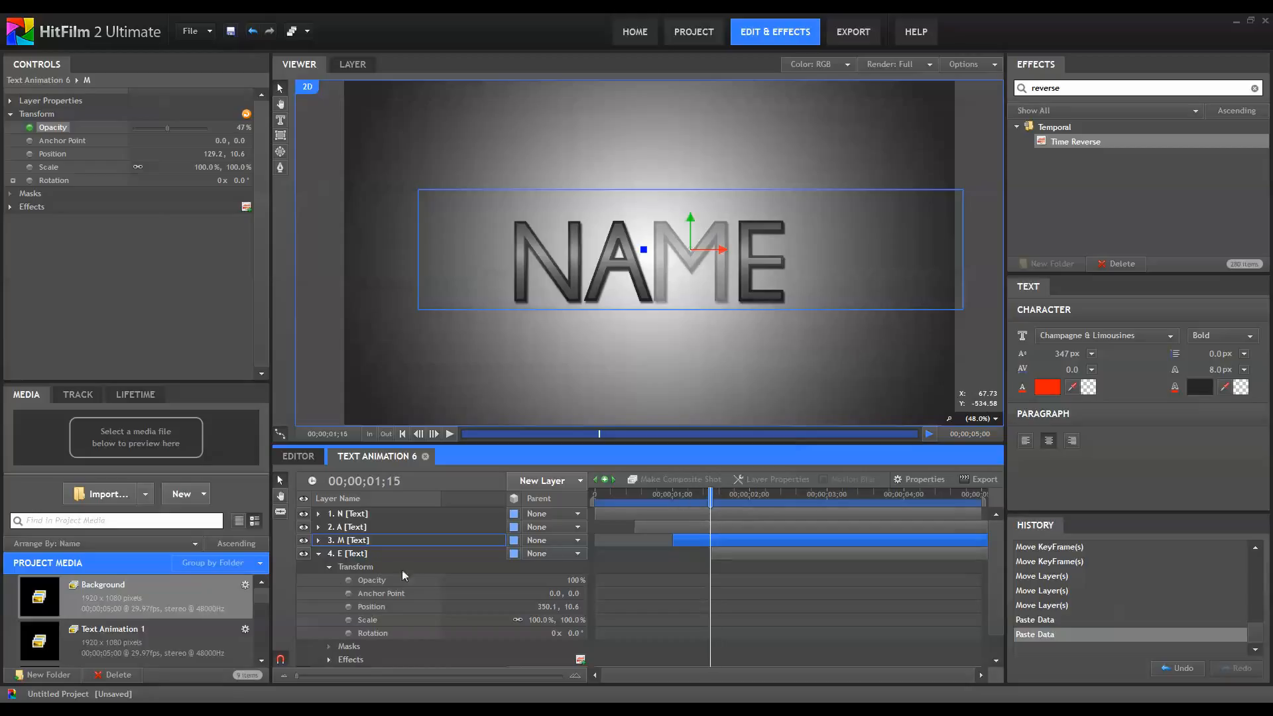
left_click(372, 580)
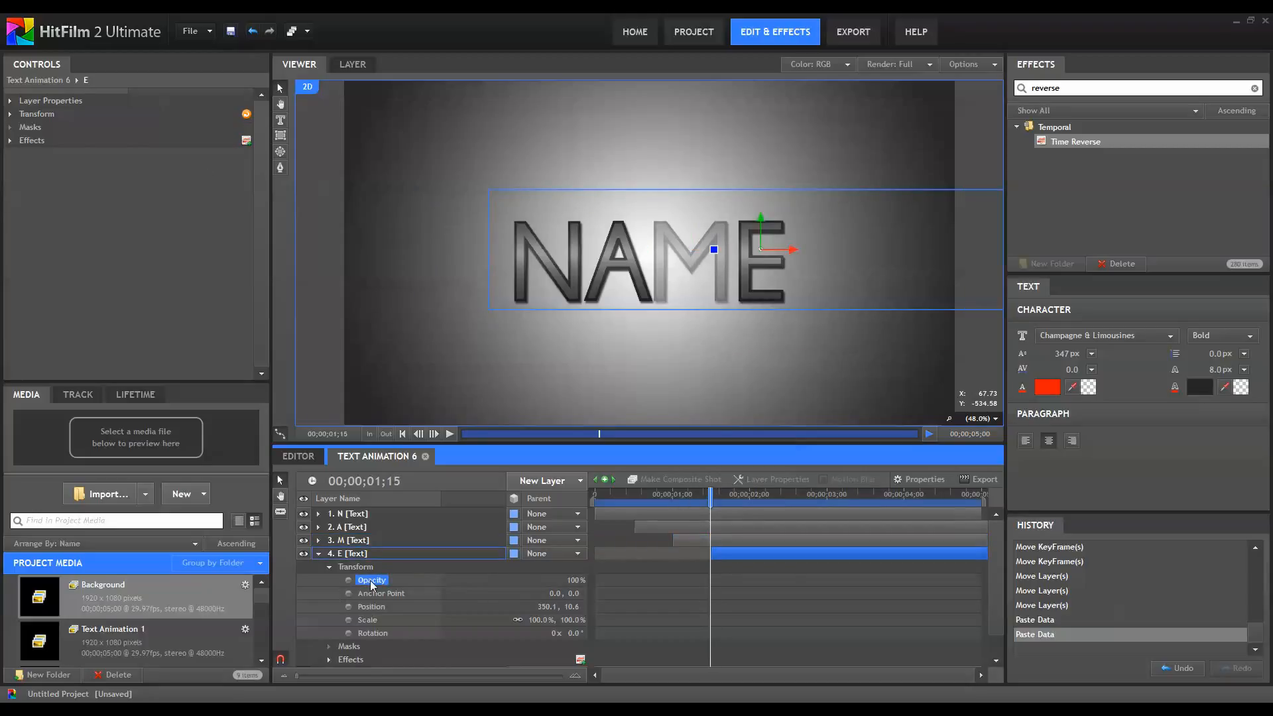
key("ctrl+v")
Play the animation from the start to review the staggered fade-in of the four letters.
left_click_drag(646, 497, 570, 498)
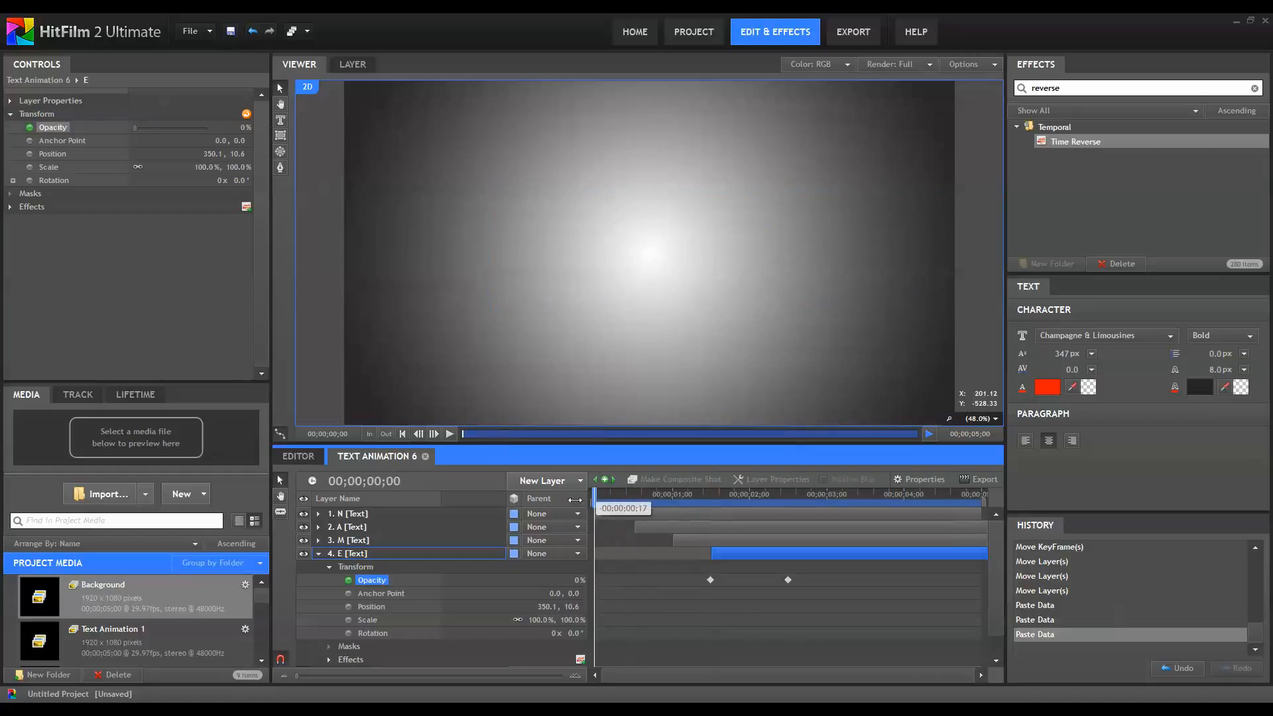
left_click(453, 432)
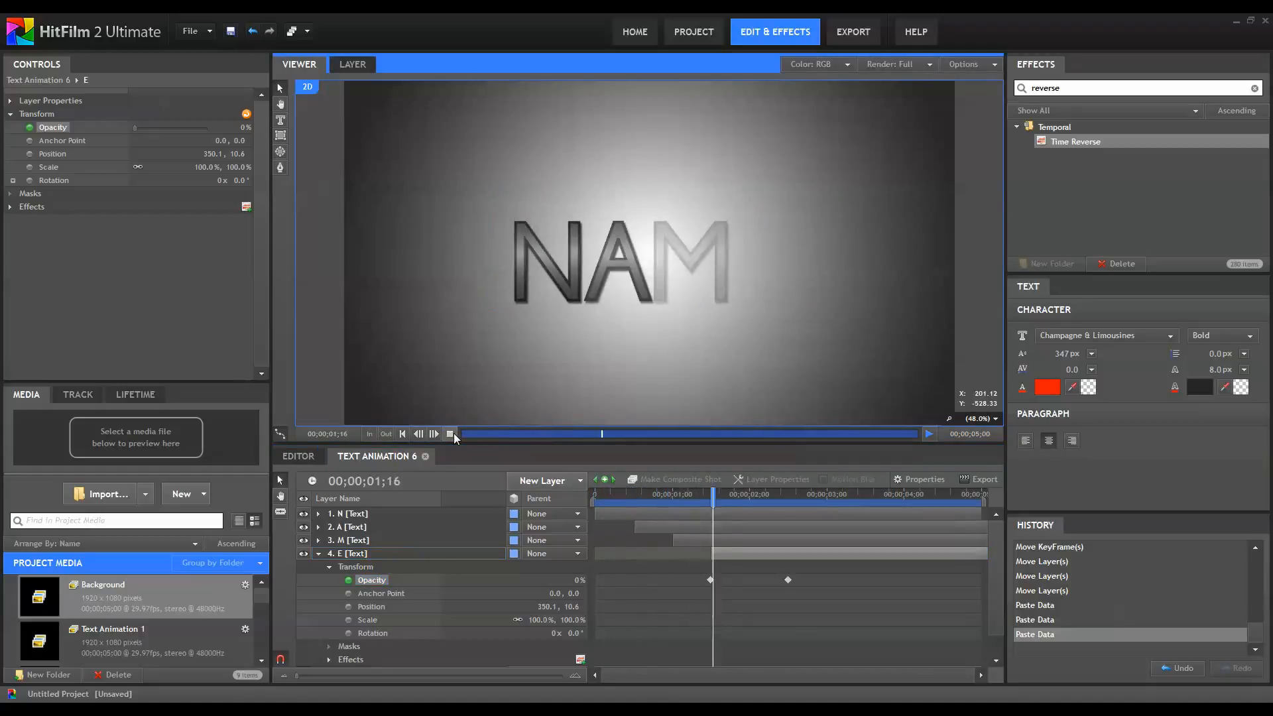
left_click(453, 434)
left_click(602, 587)
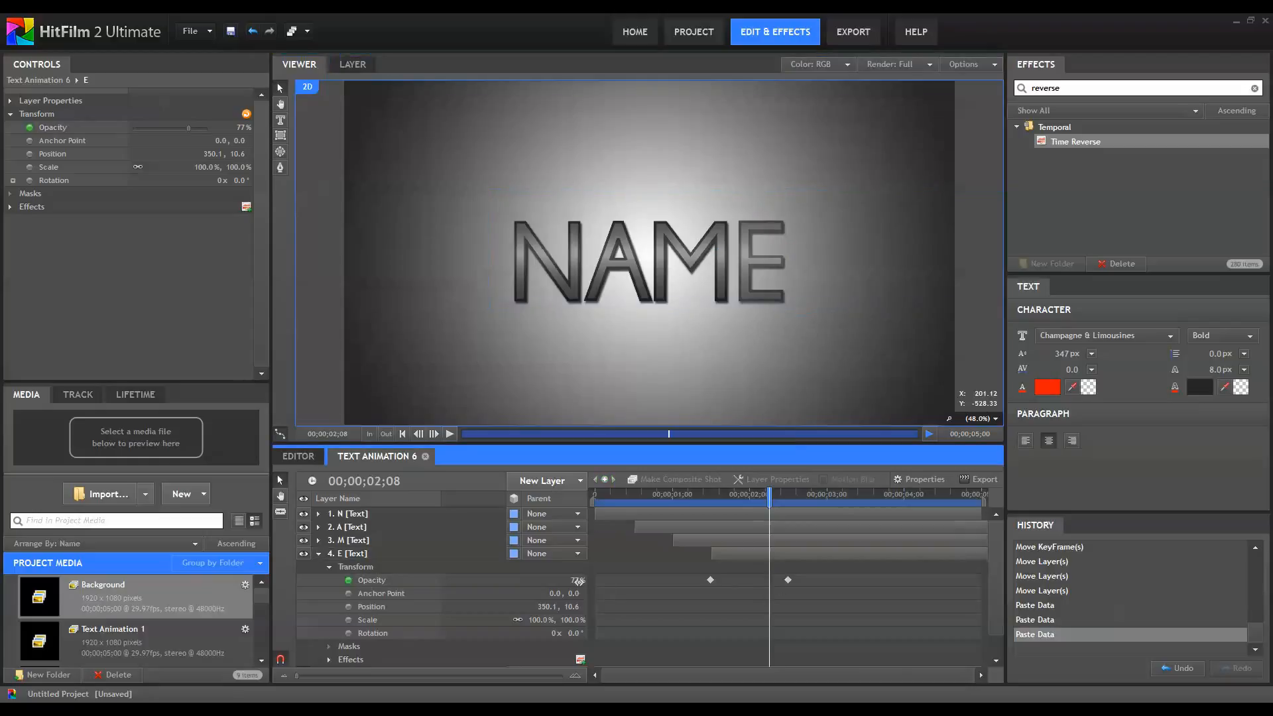
Add Position keyframes to the A layer at 00;00;00;15 and 00;00;01;15, in line with its Opacity keyframes.
left_click(319, 526)
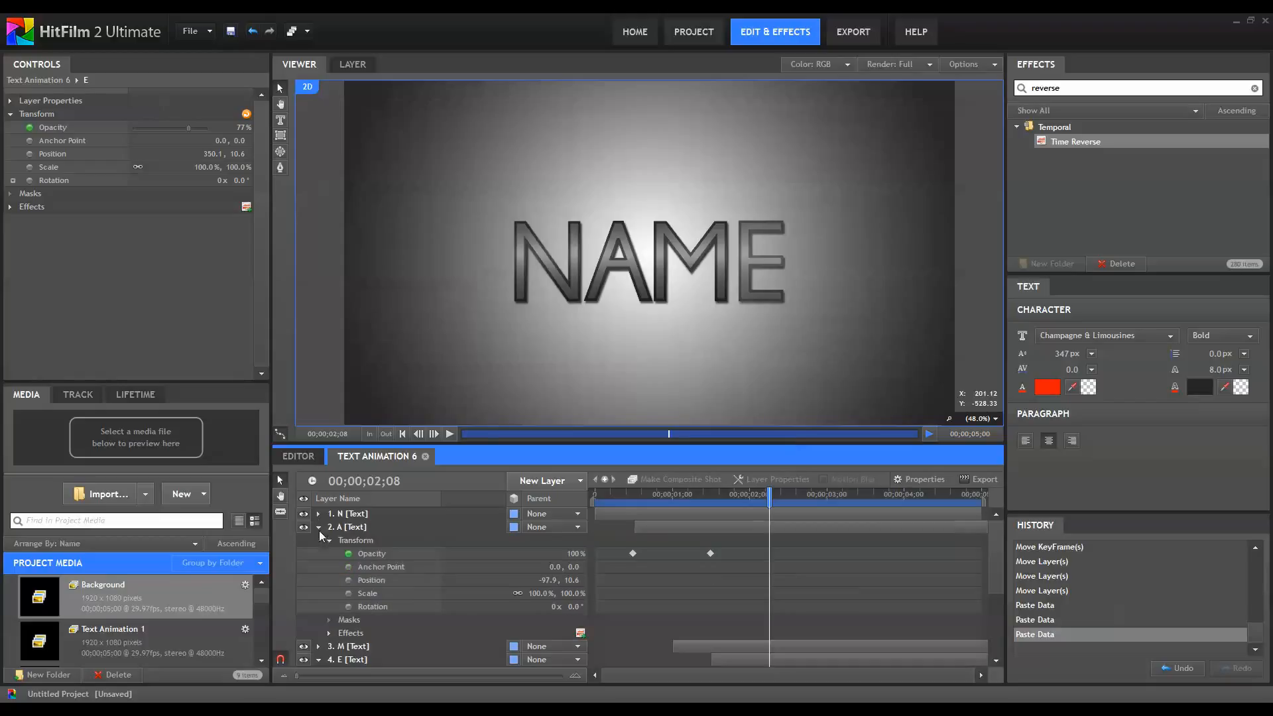
left_click(635, 491)
left_click_drag(635, 491, 633, 491)
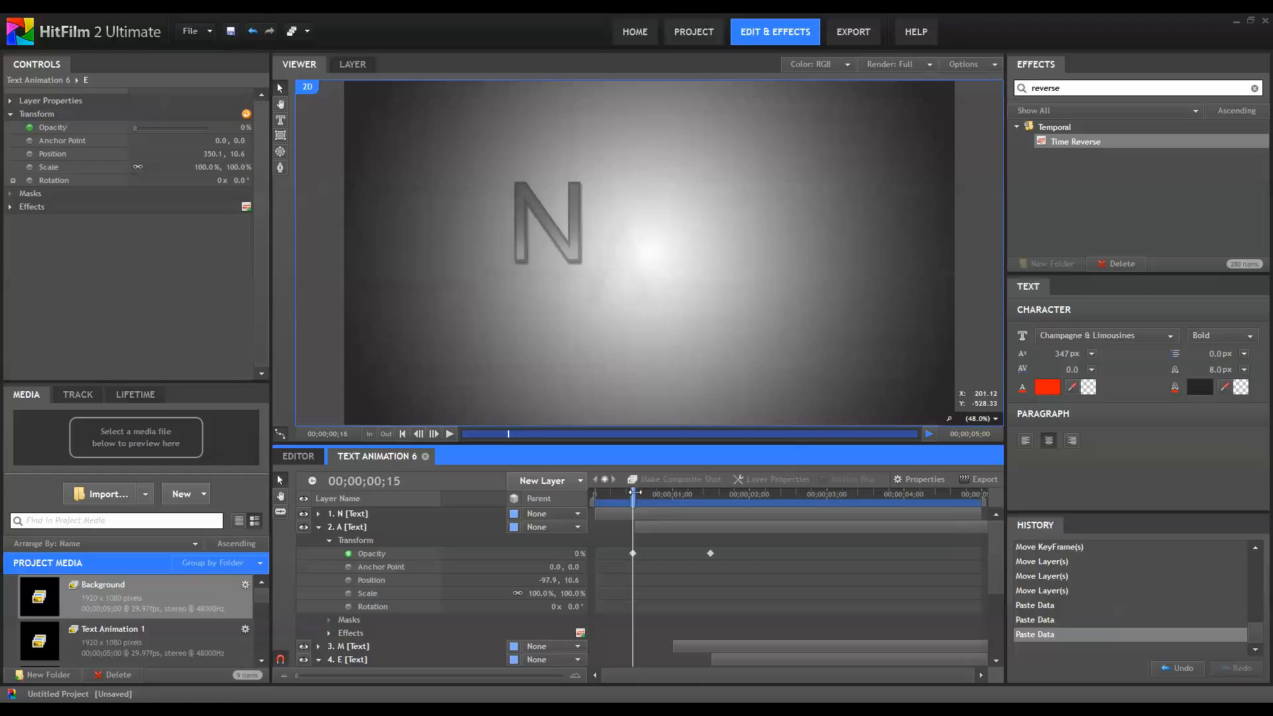
left_click(348, 581)
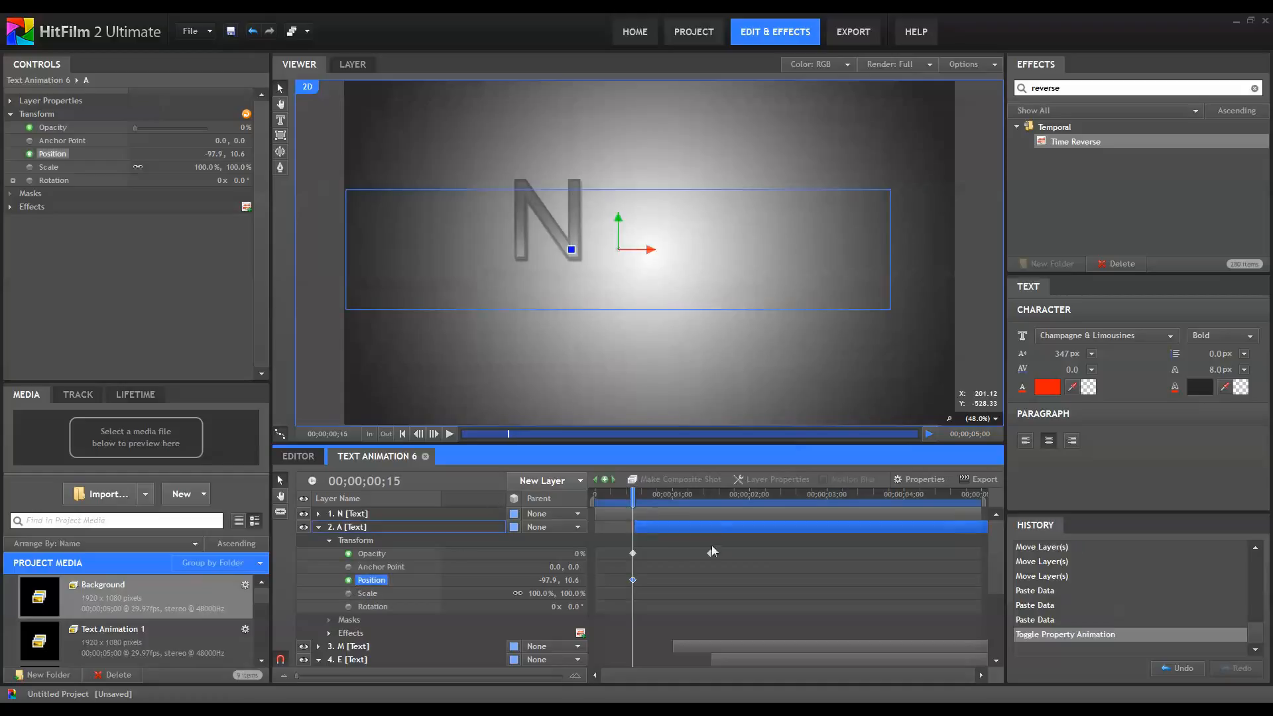
left_click(710, 494)
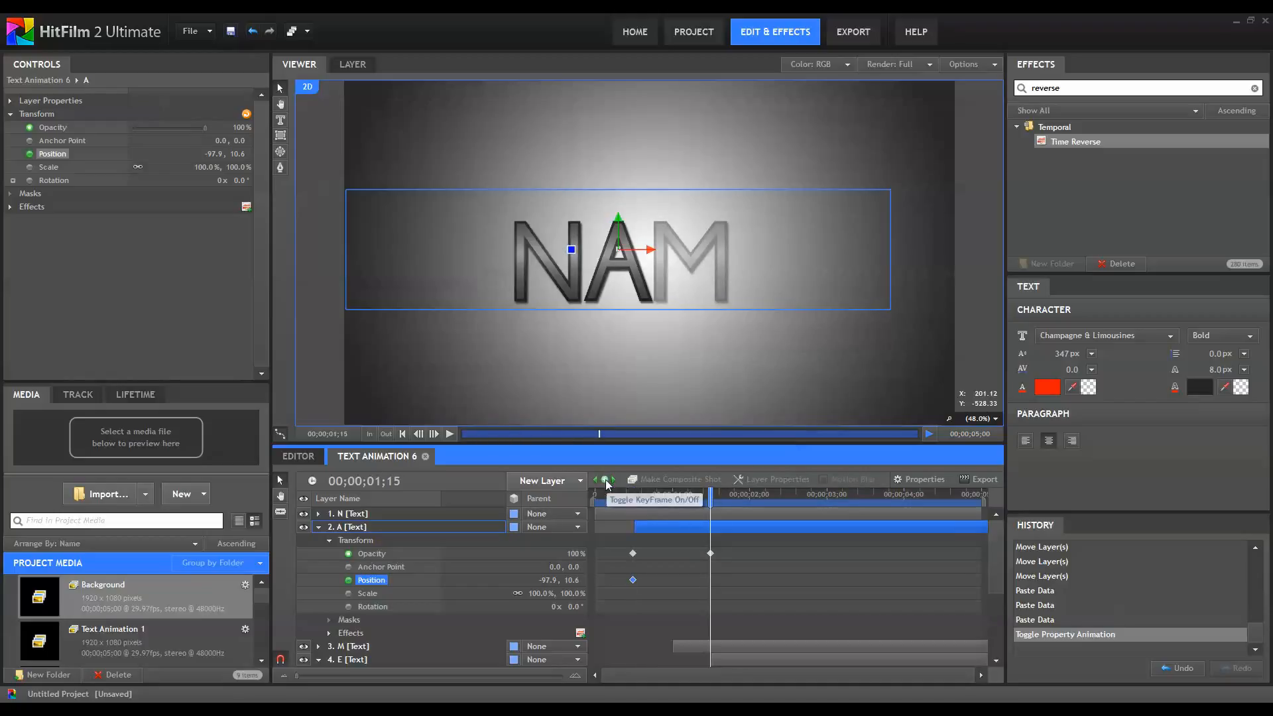
left_click(606, 480)
Set the A layer's vertical Position at 00;00;00;15 to 275.3, matching the N layer's starting height.
left_click(632, 494)
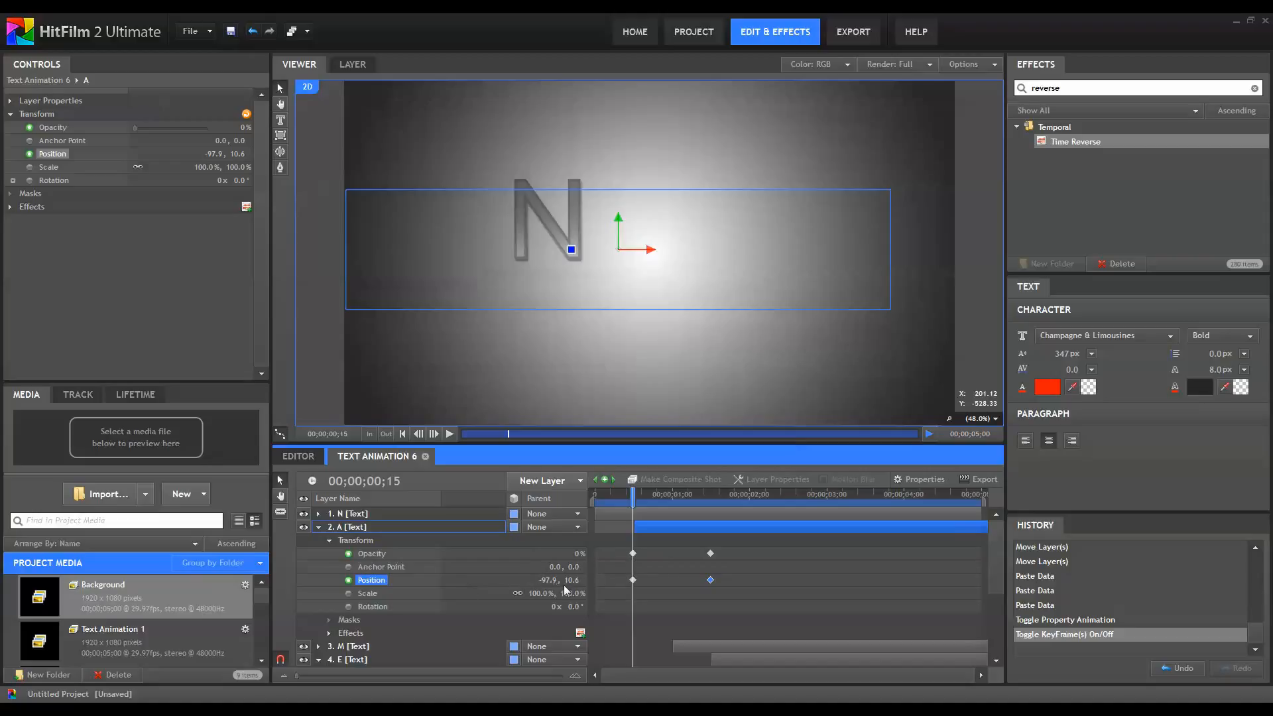
left_click(318, 513)
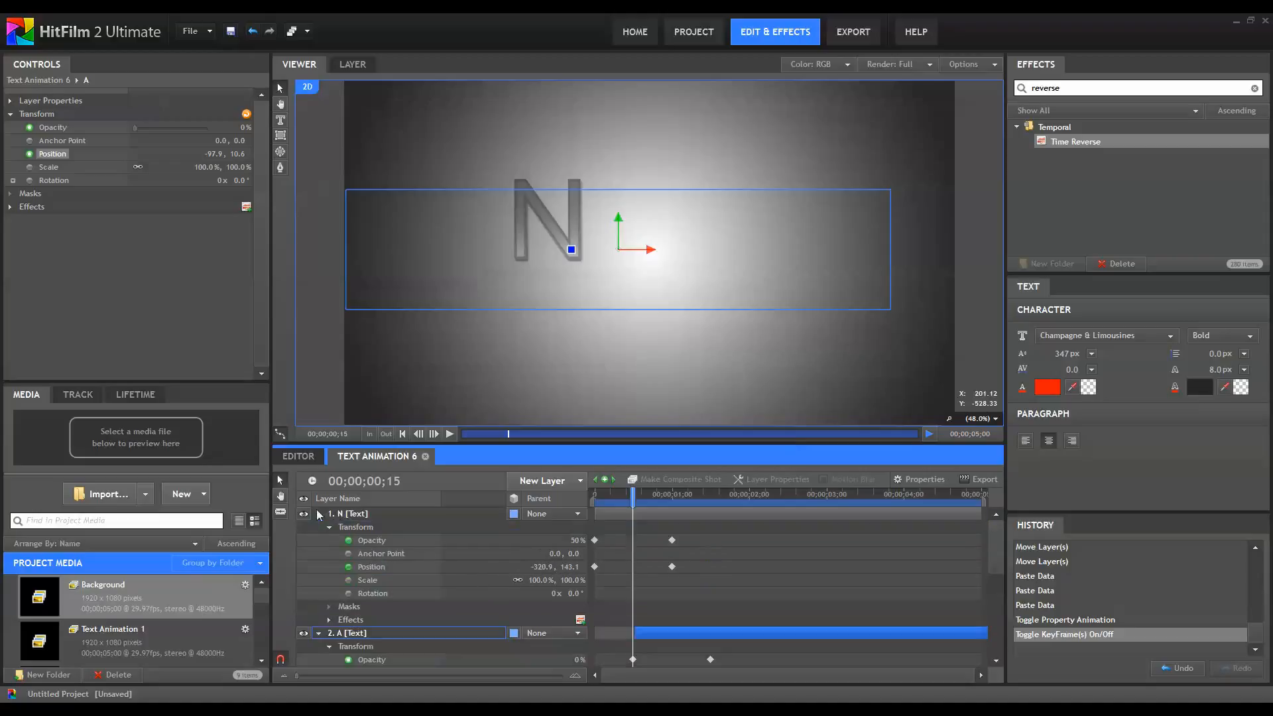
left_click_drag(633, 496, 594, 504)
left_click(568, 567)
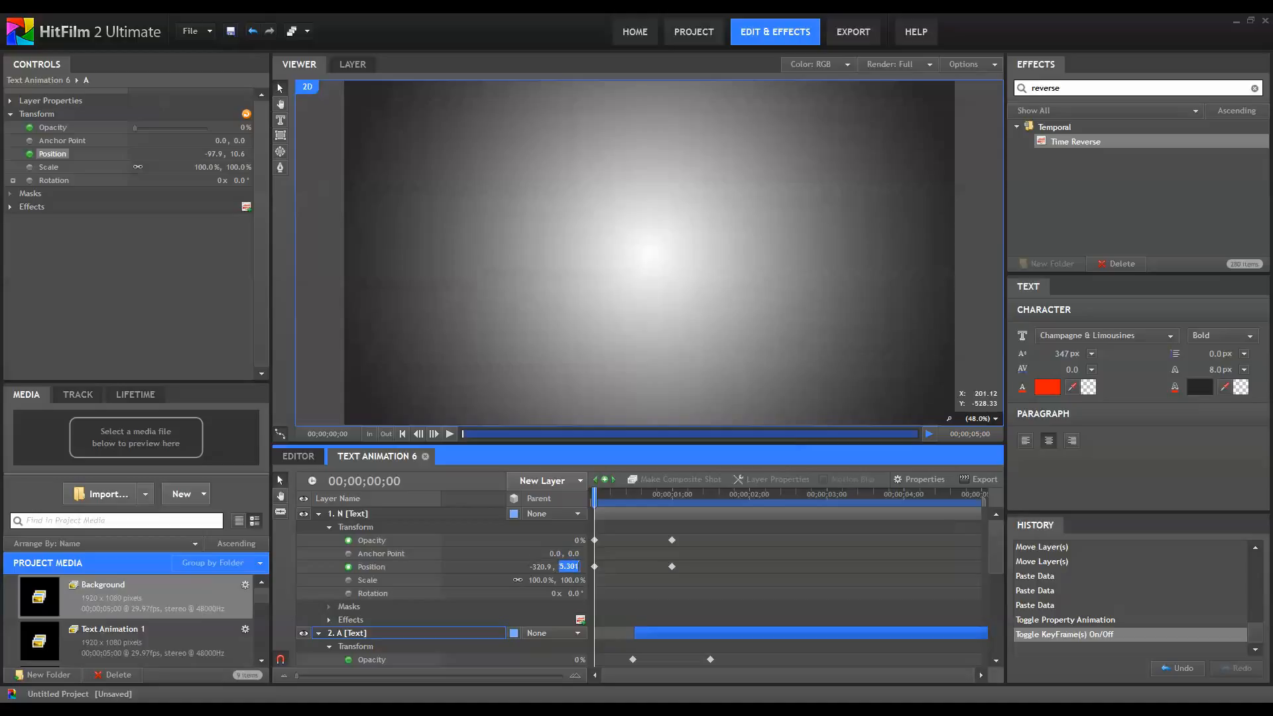
left_click(321, 513)
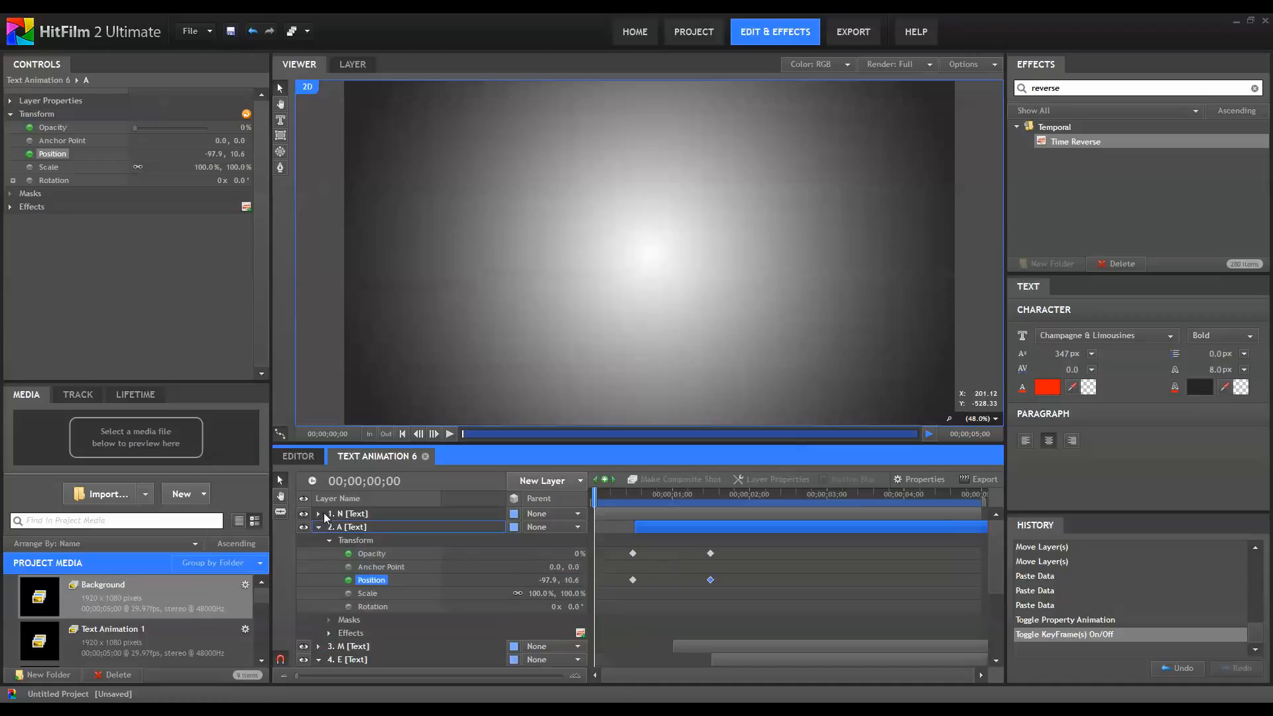
left_click(634, 497)
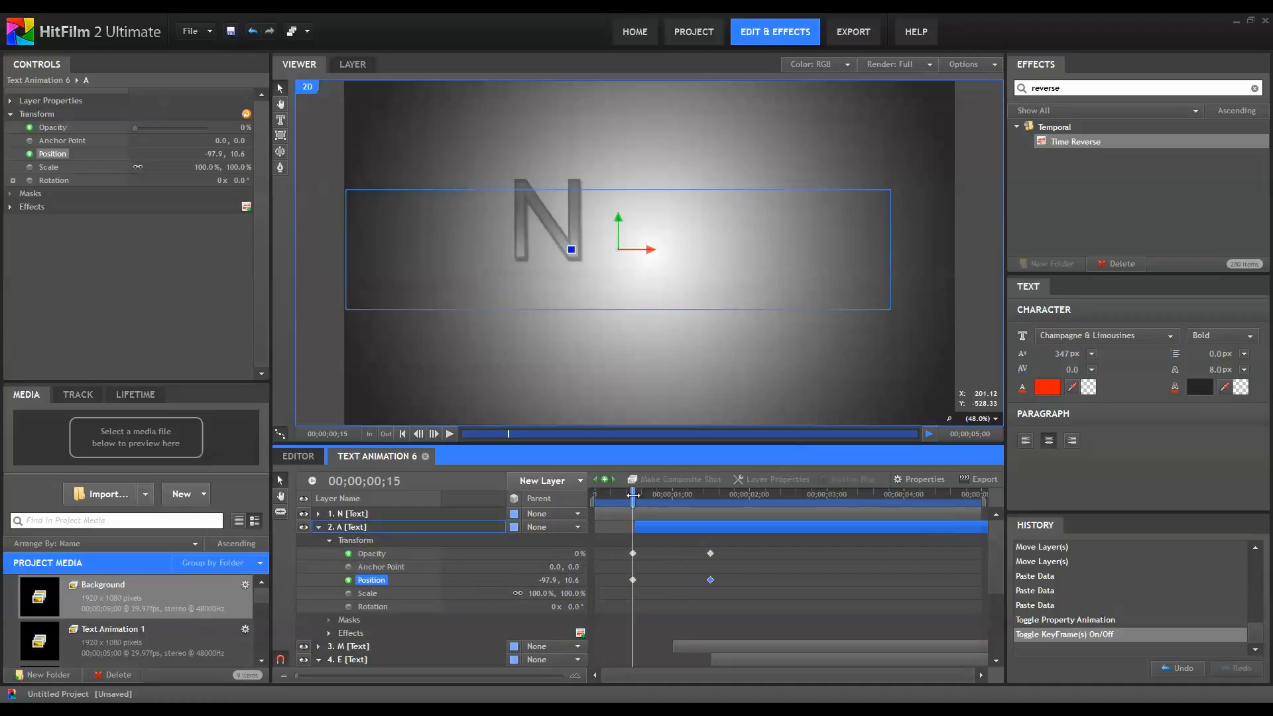
left_click(572, 580)
type("5.301")
left_click(658, 606)
left_click_drag(633, 496, 707, 505)
Add Position keyframes to the M layer at 00;00;01;01 and 00;00;02;01.
left_click(319, 526)
left_click(319, 540)
left_click(672, 494)
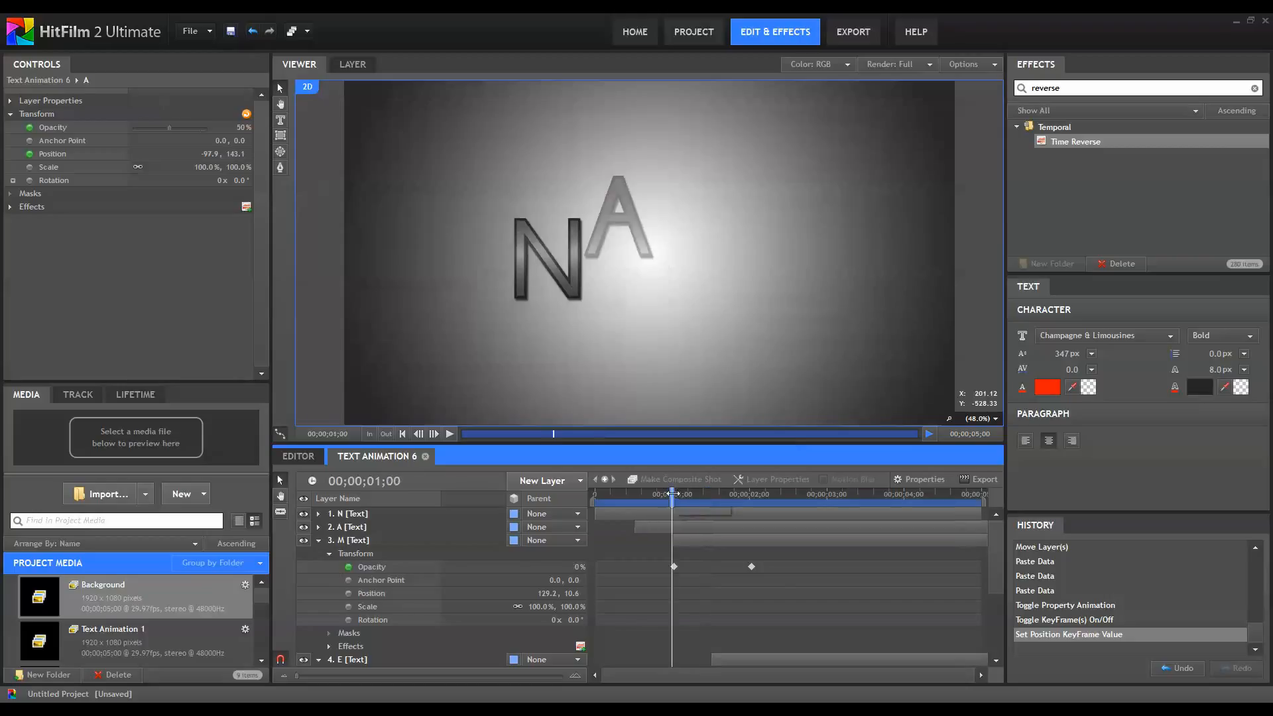
key("Right")
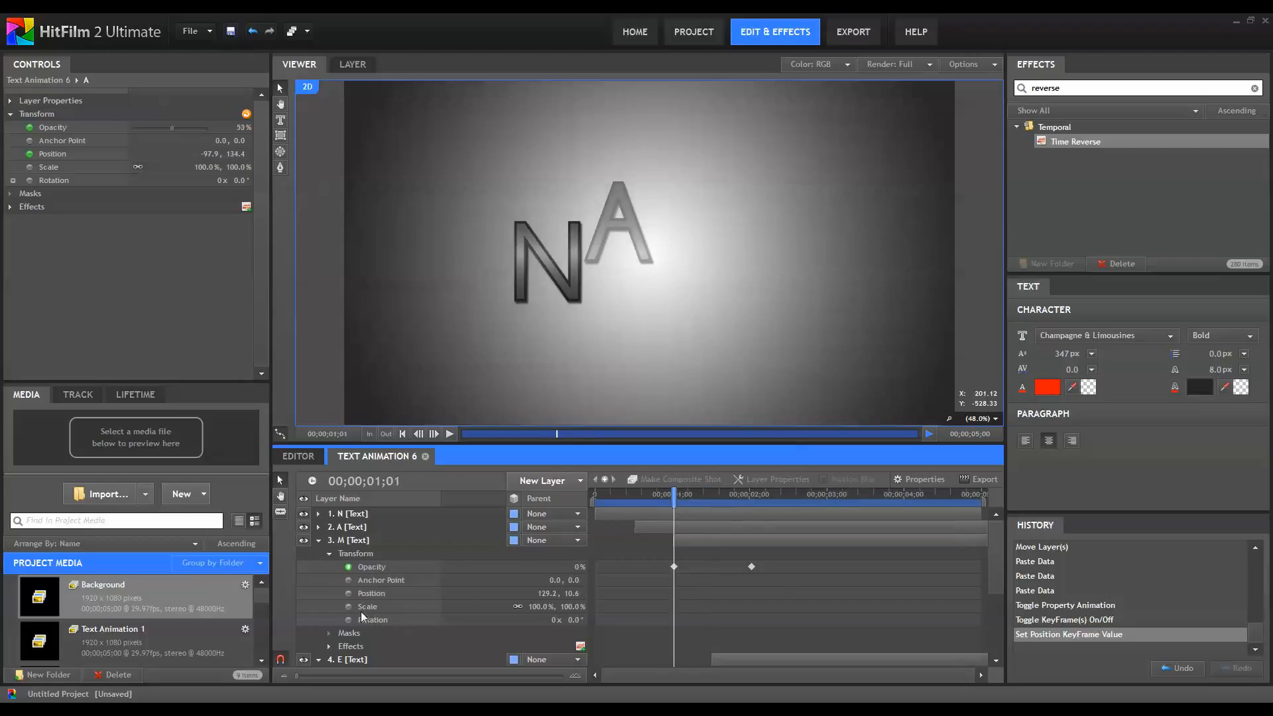
left_click(350, 595)
left_click(749, 494)
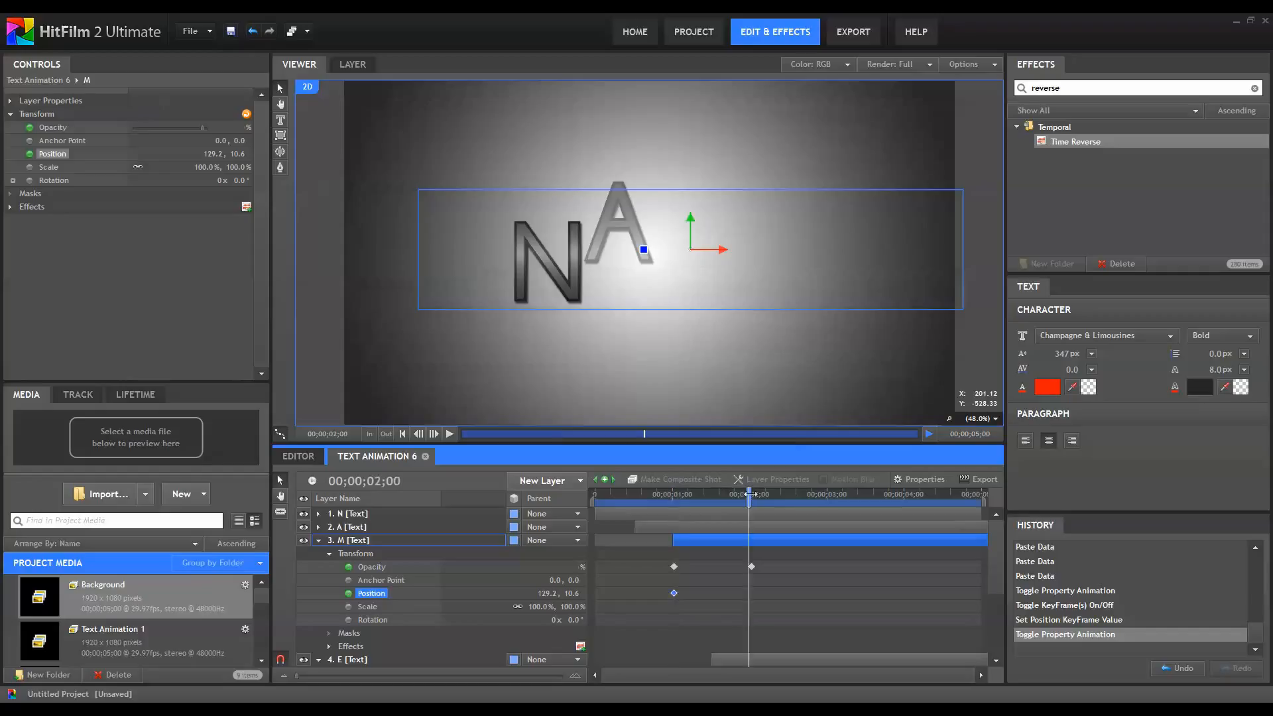
left_click(603, 479)
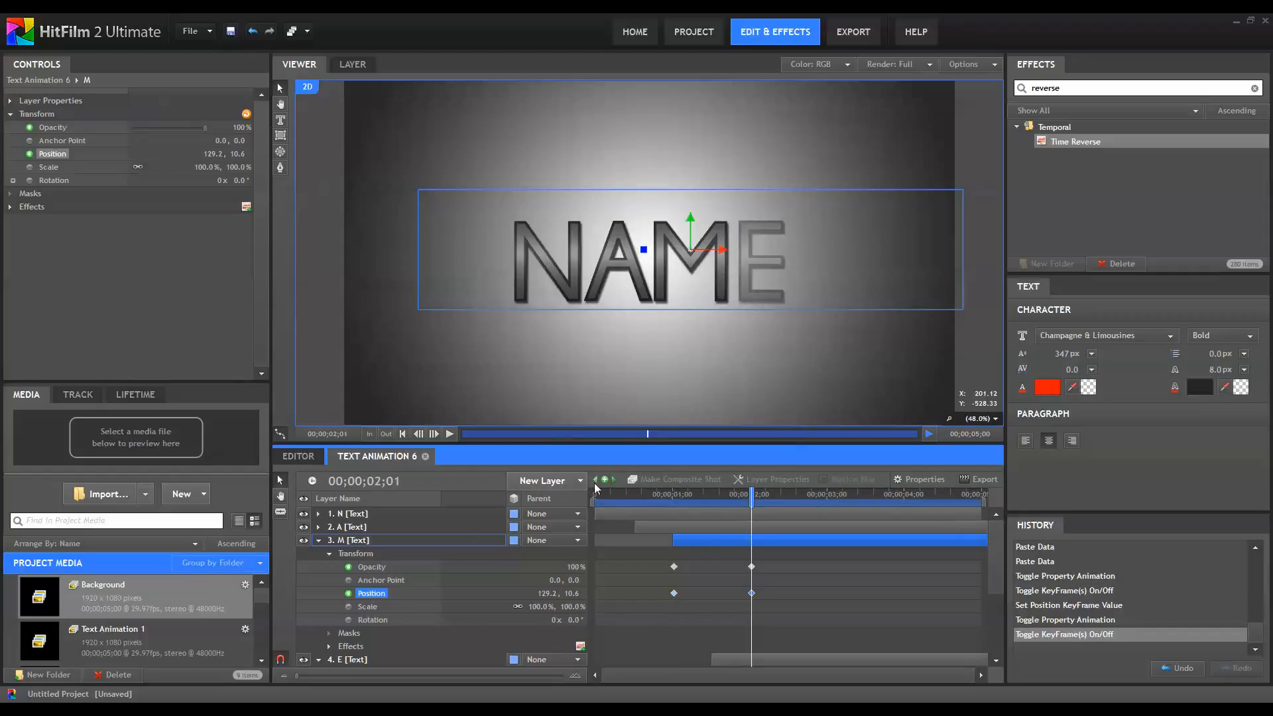
Set the M layer's vertical Position to 275.3 at its first keyframe.
left_click(595, 479)
left_click(568, 594)
type("275.3")
Add Position keyframes to the E layer at 00;00;01;15 and at its second Opacity keyframe.
left_click(319, 540)
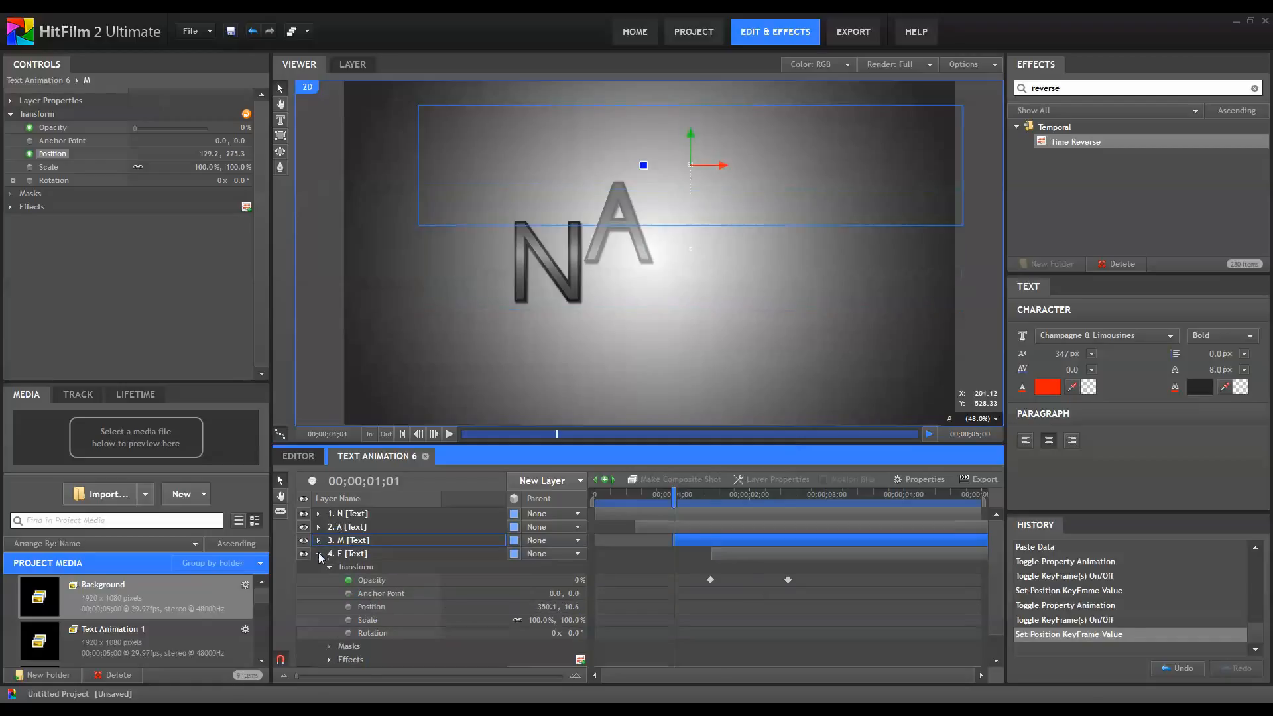
left_click_drag(705, 502, 710, 502)
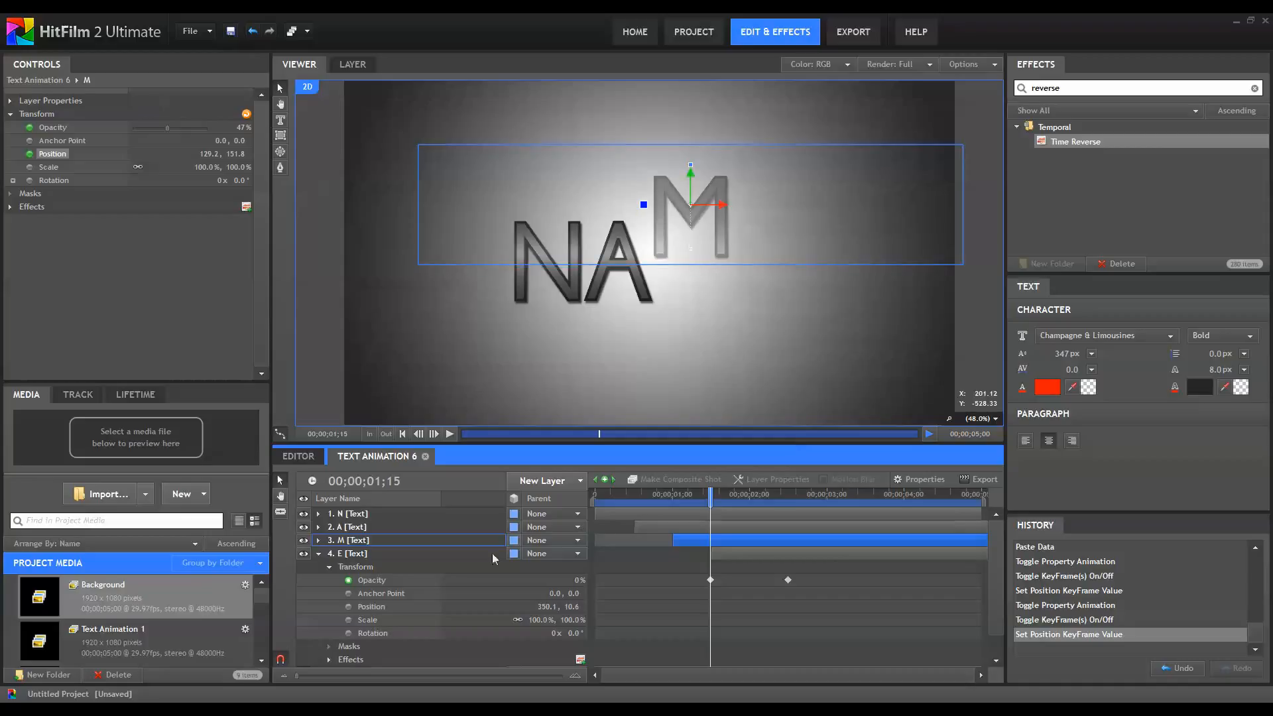
left_click(349, 608)
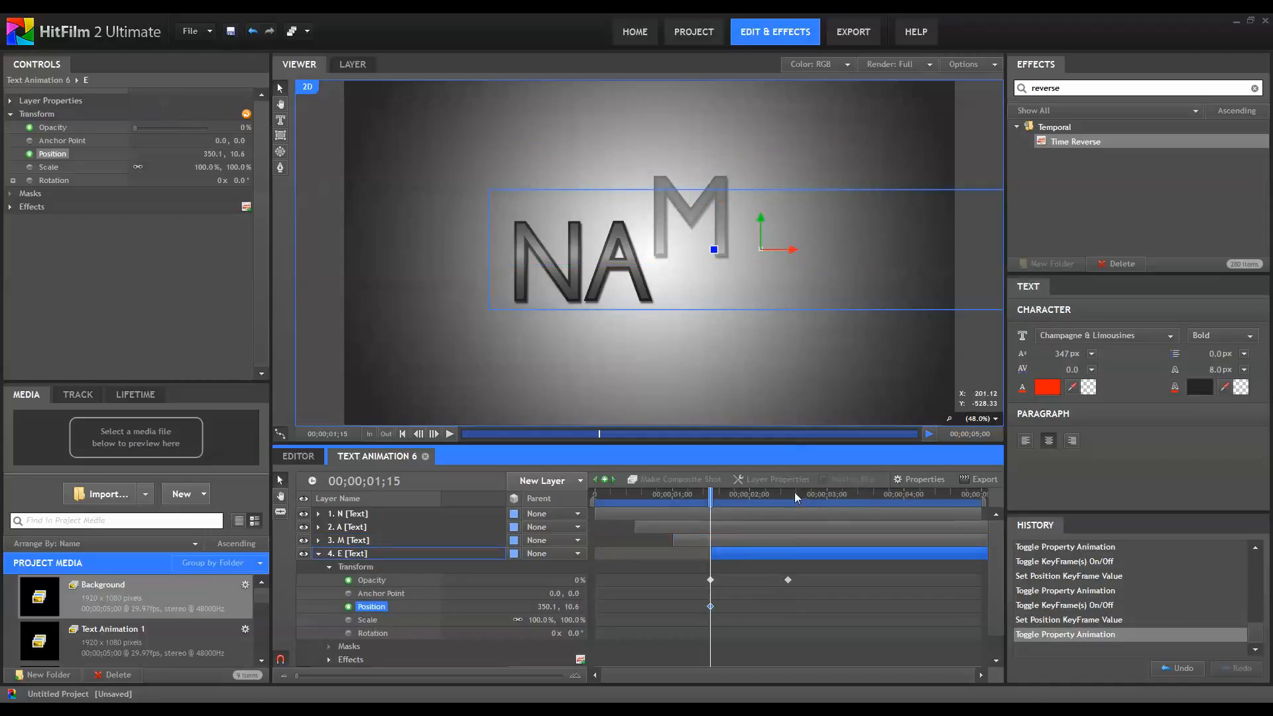
left_click(793, 494)
left_click_drag(793, 494, 787, 494)
left_click(604, 479)
Set the E layer's vertical Position to 275.3 at its first keyframe.
left_click(595, 479)
left_click(574, 609)
type("275.3")
key("Return")
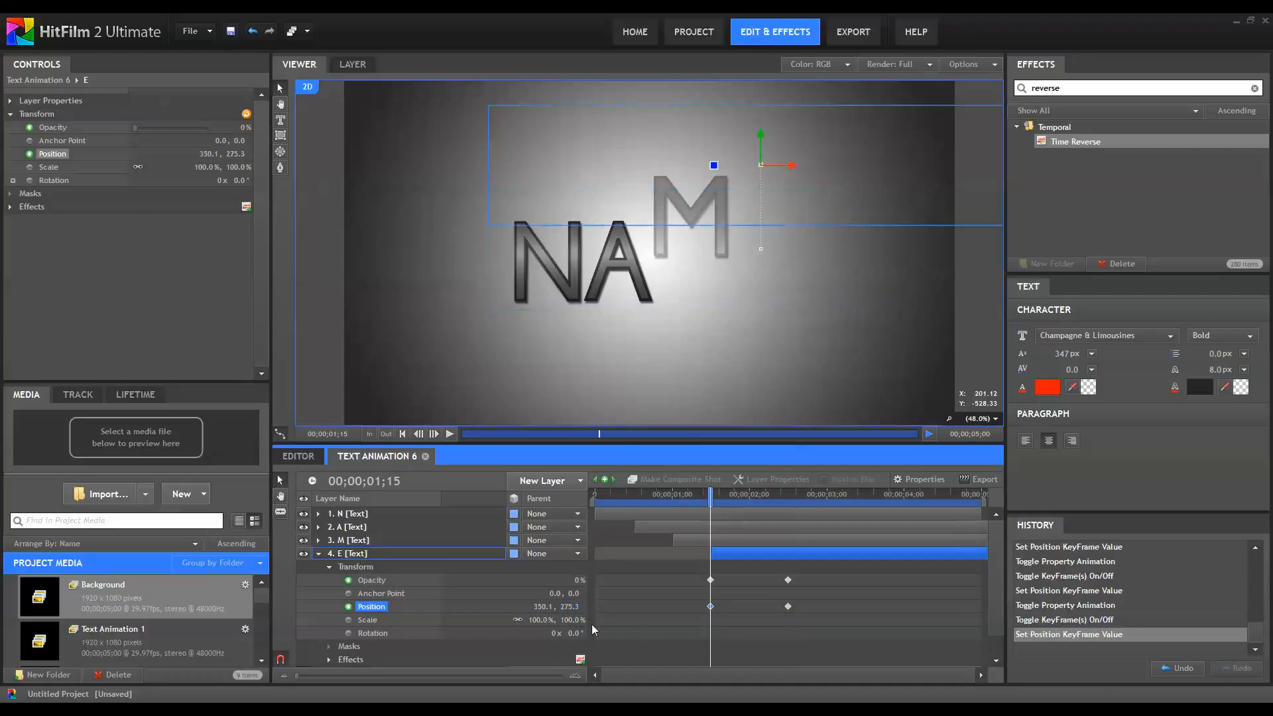
left_click(636, 605)
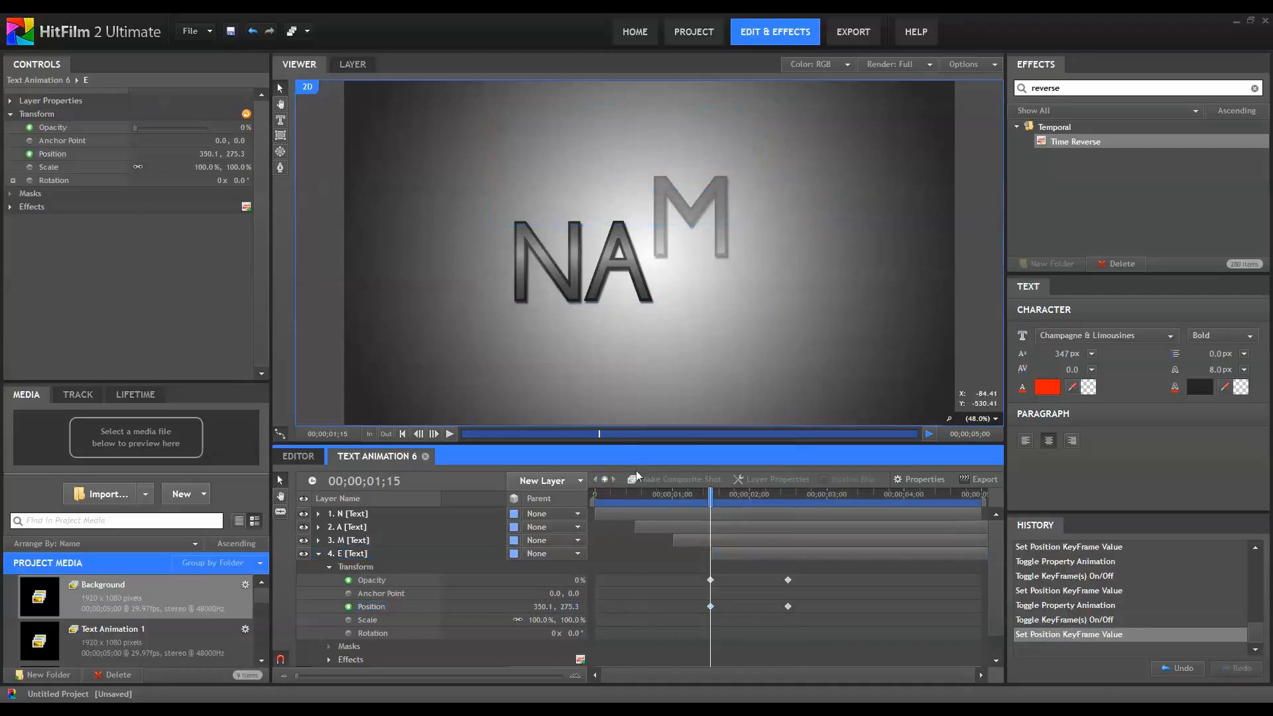
Play the animation from the start to review the letters dropping and fading into place.
left_click(597, 495)
left_click(445, 433)
left_click(442, 432)
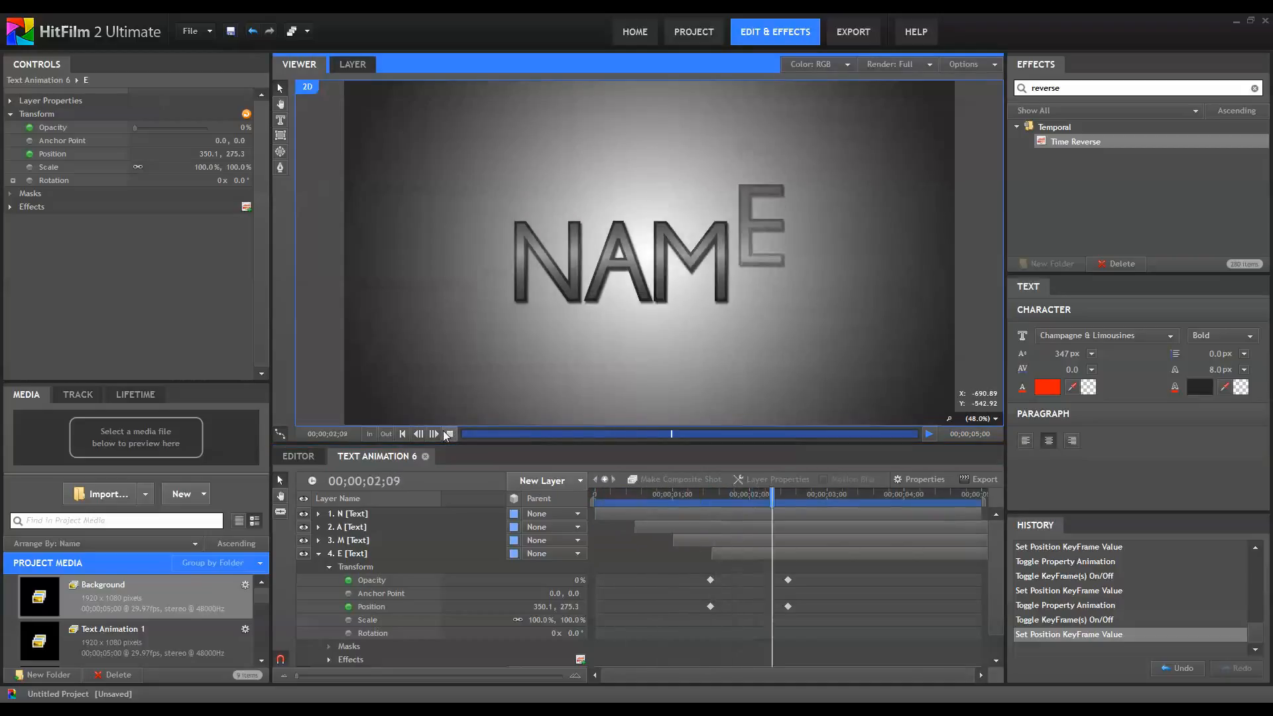
left_click(443, 432)
left_click(639, 595)
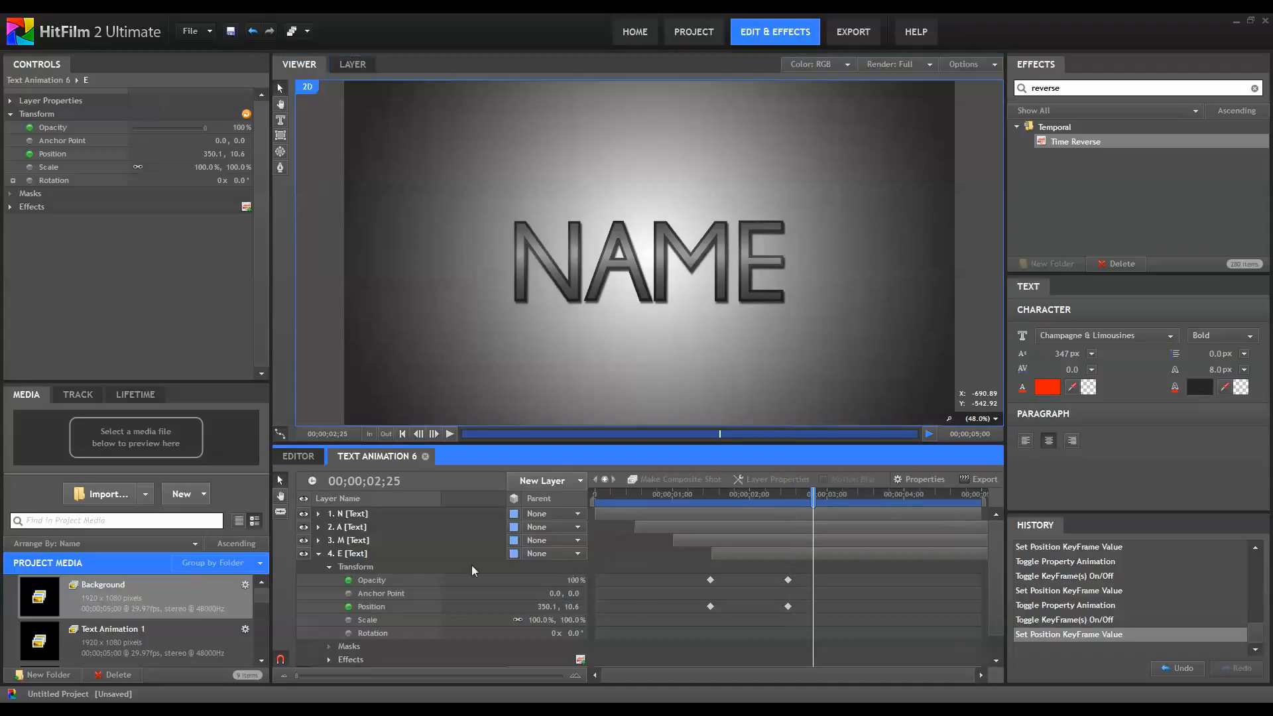
Select and copy all layers of Text Animation 6, from the N text down to the White plane.
left_click(318, 554)
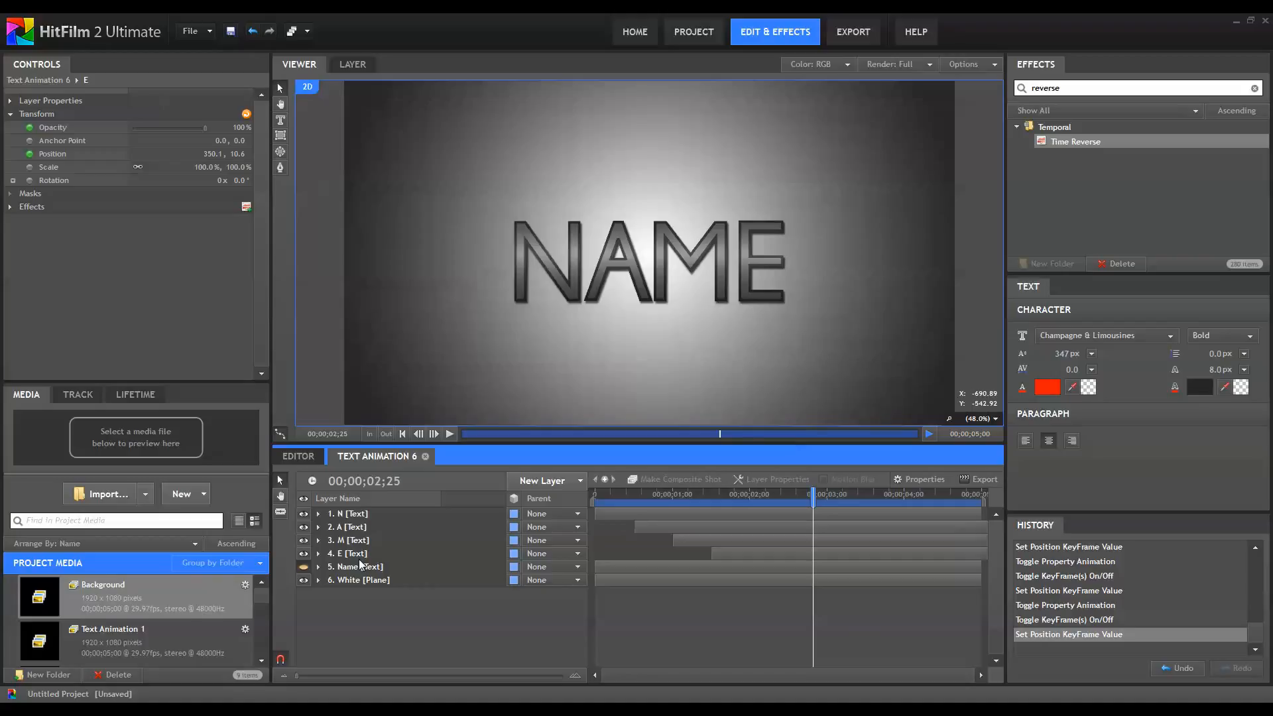
left_click(359, 513)
left_click(357, 580, "shift")
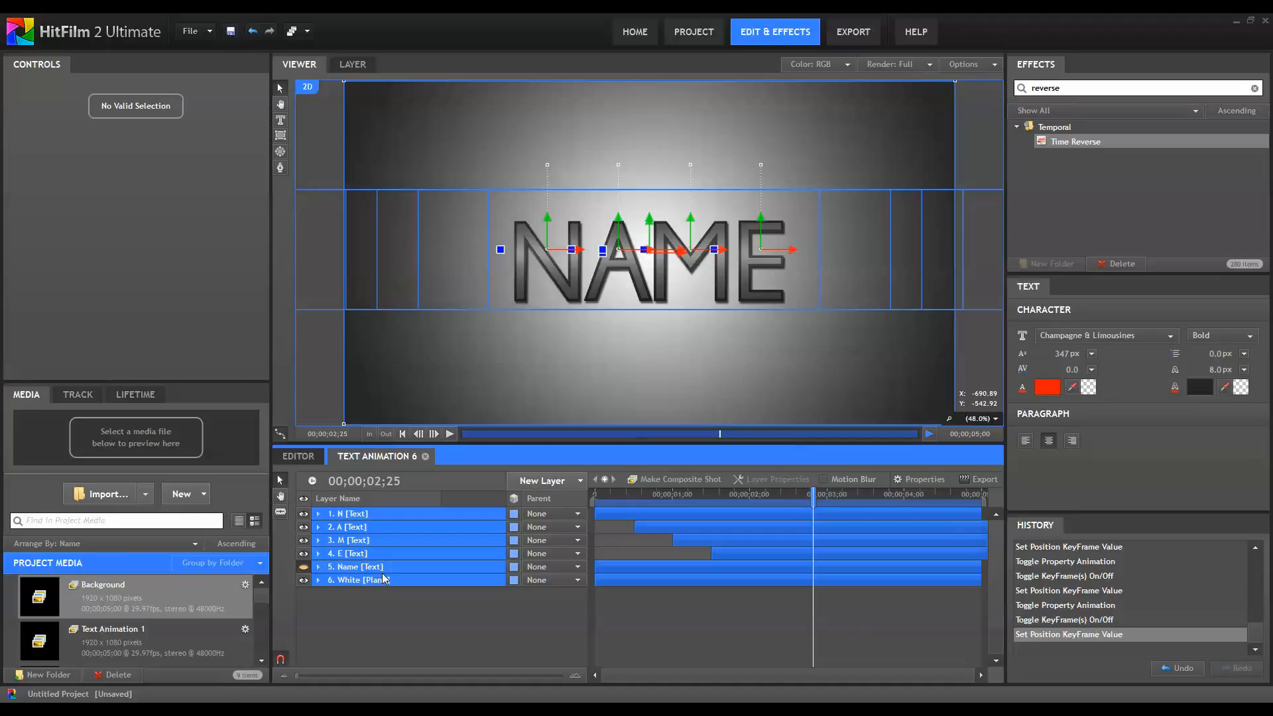
Create a 1080p 29.97 composite shot named Text Animation 7 and paste the copied layers into it.
left_click(182, 494)
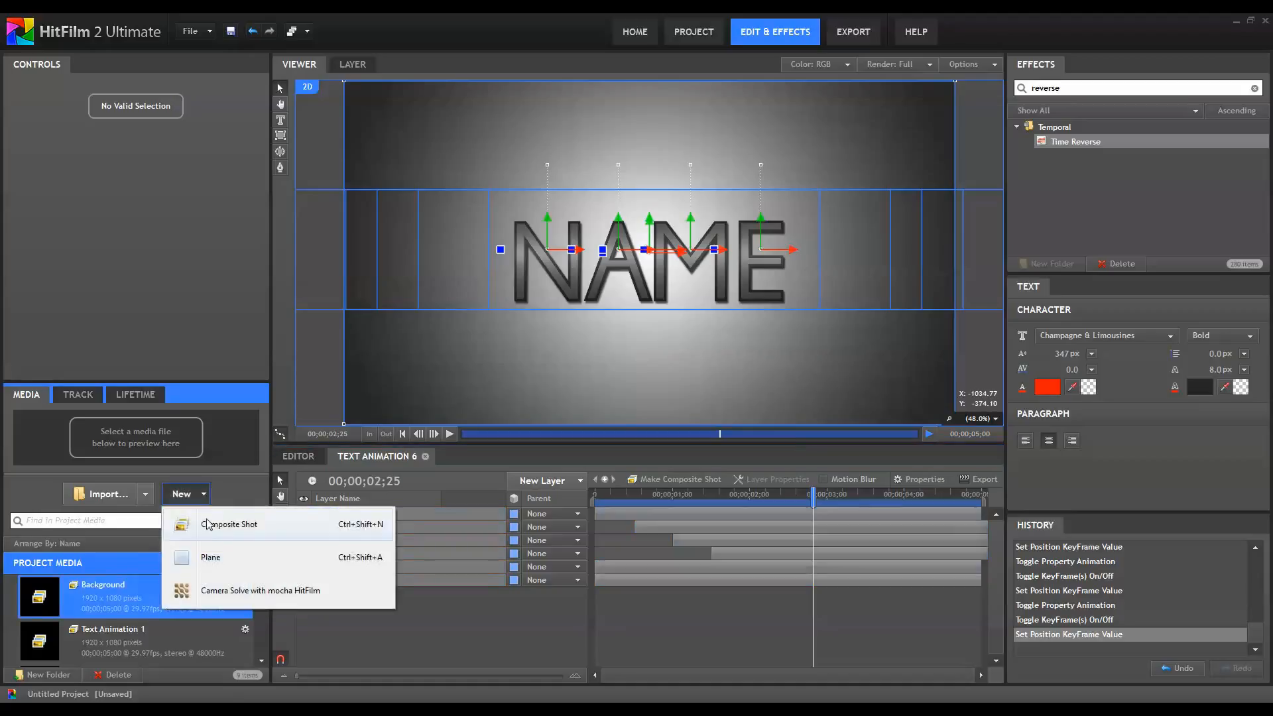
left_click(208, 525)
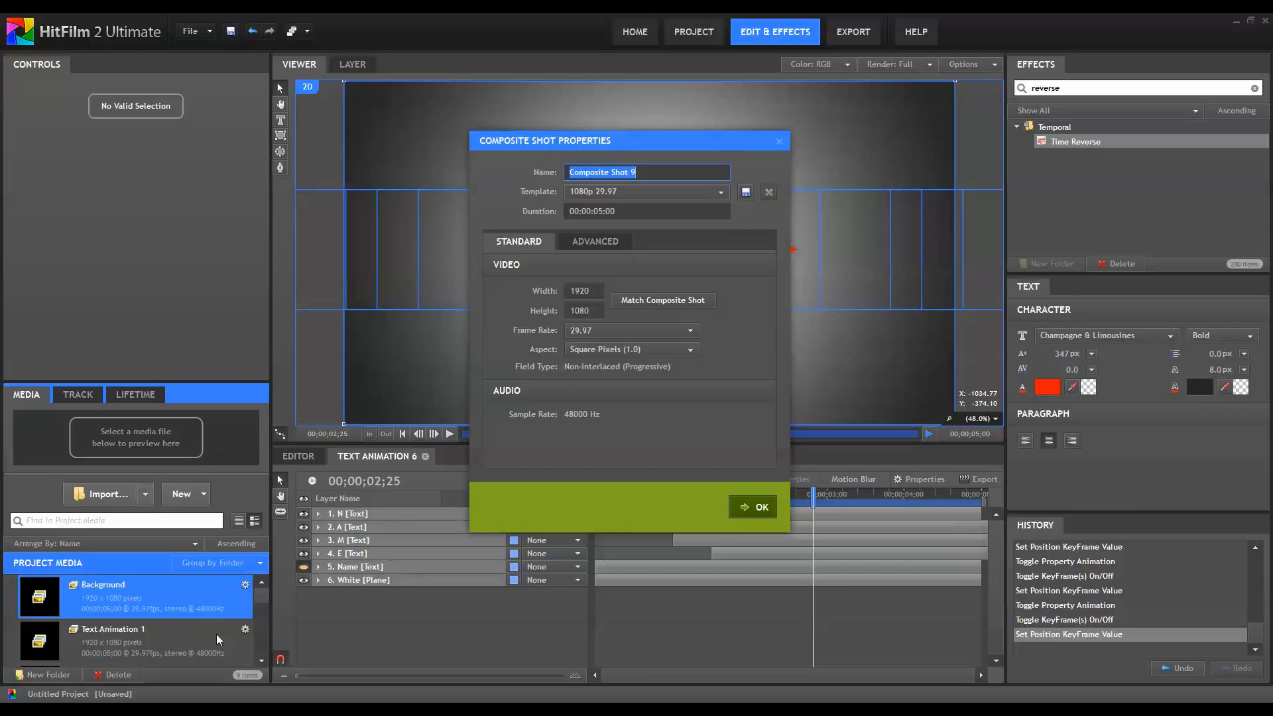
type("Text")
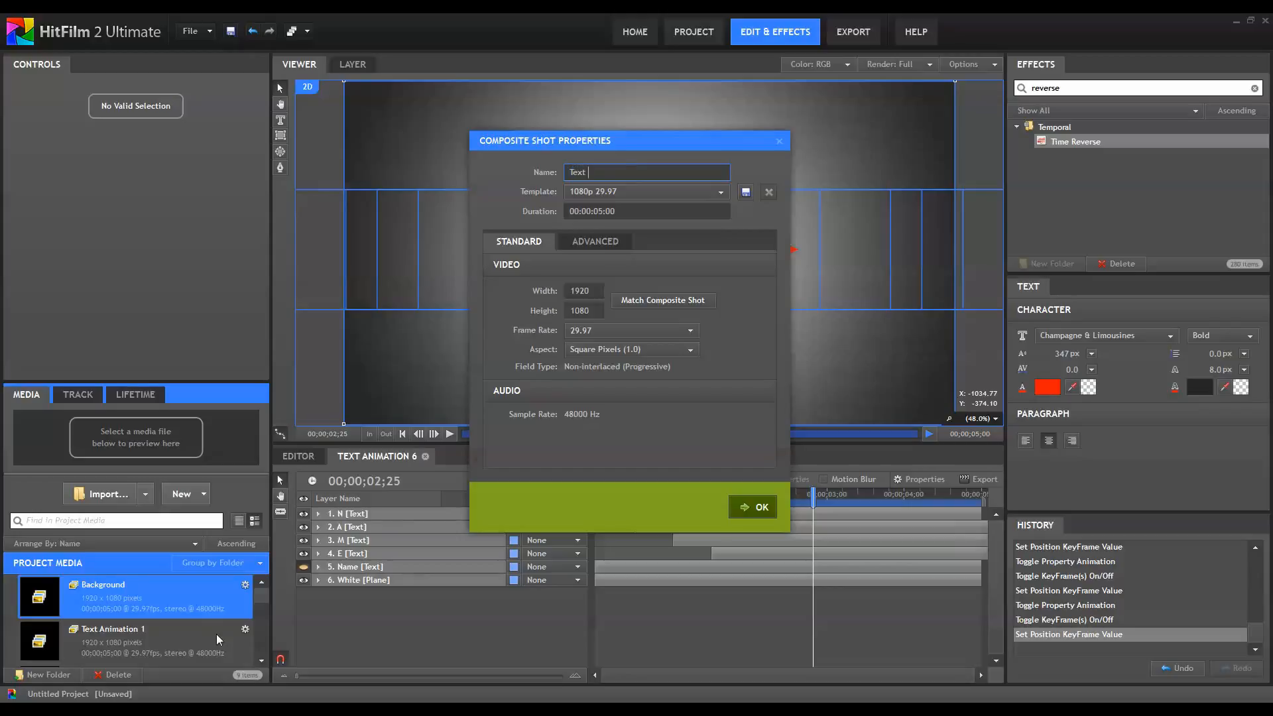
type(" Animation 7")
key("Return")
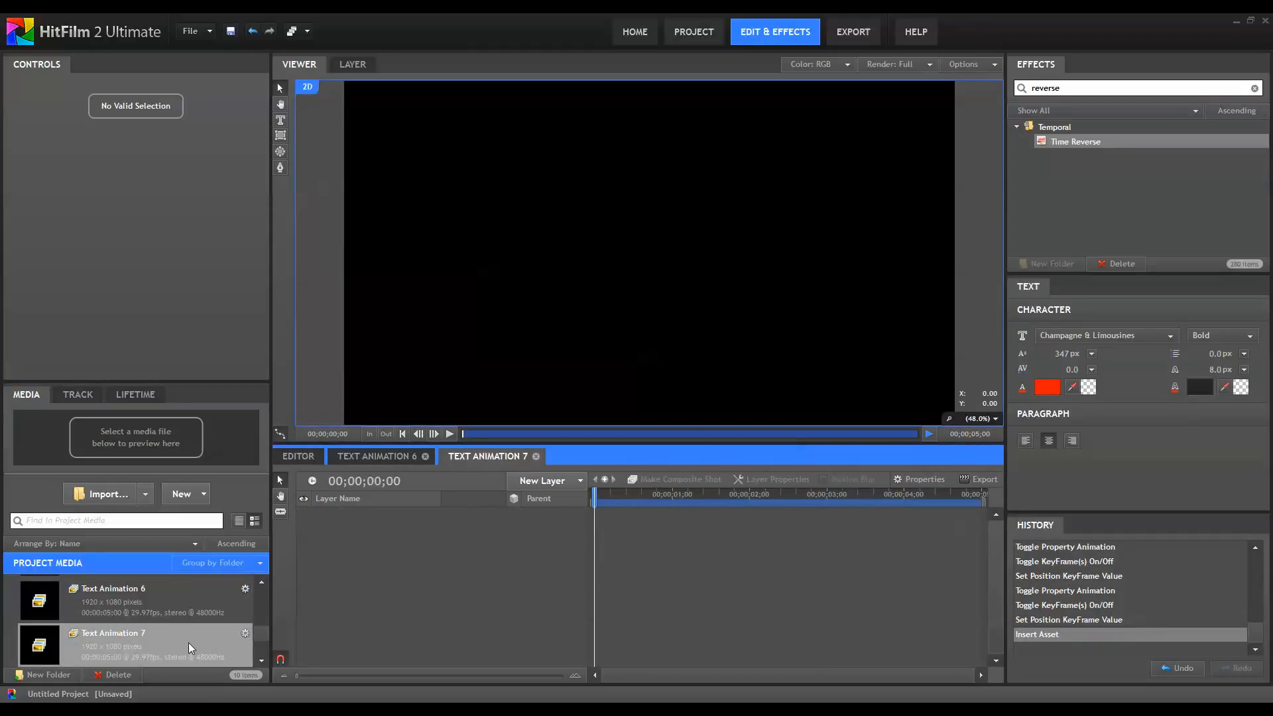
key("ctrl+v")
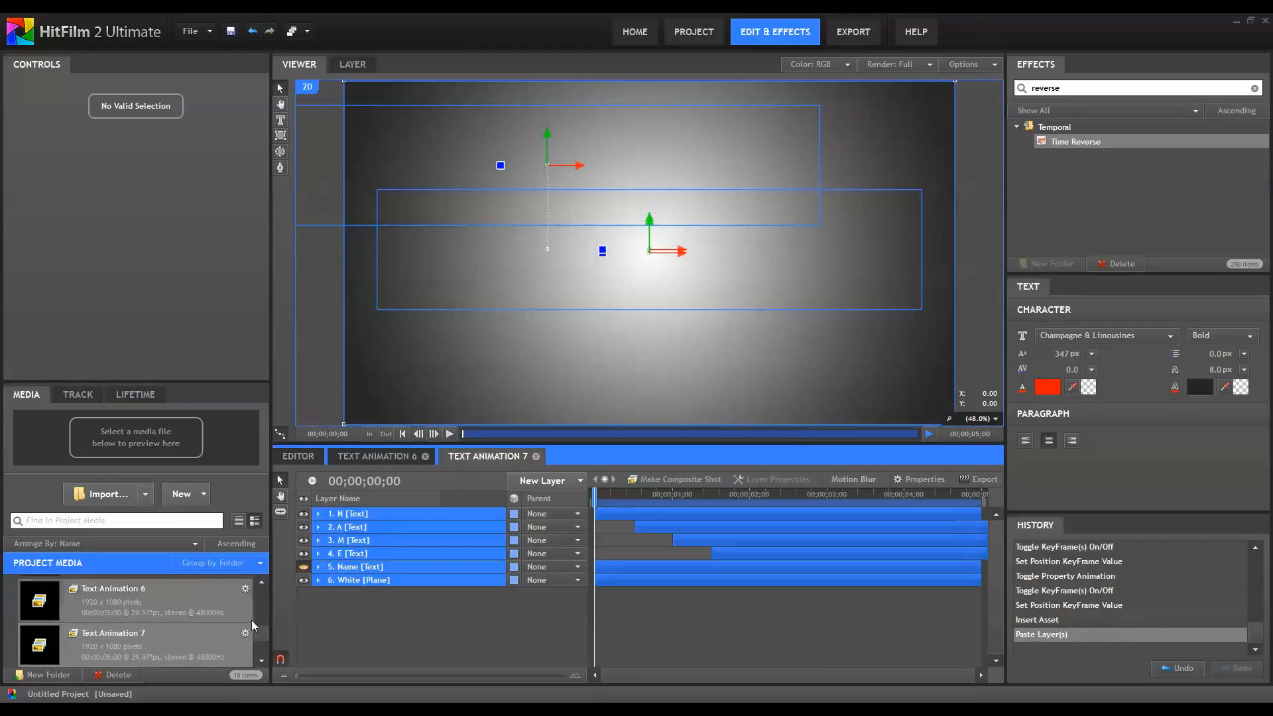
left_click(458, 641)
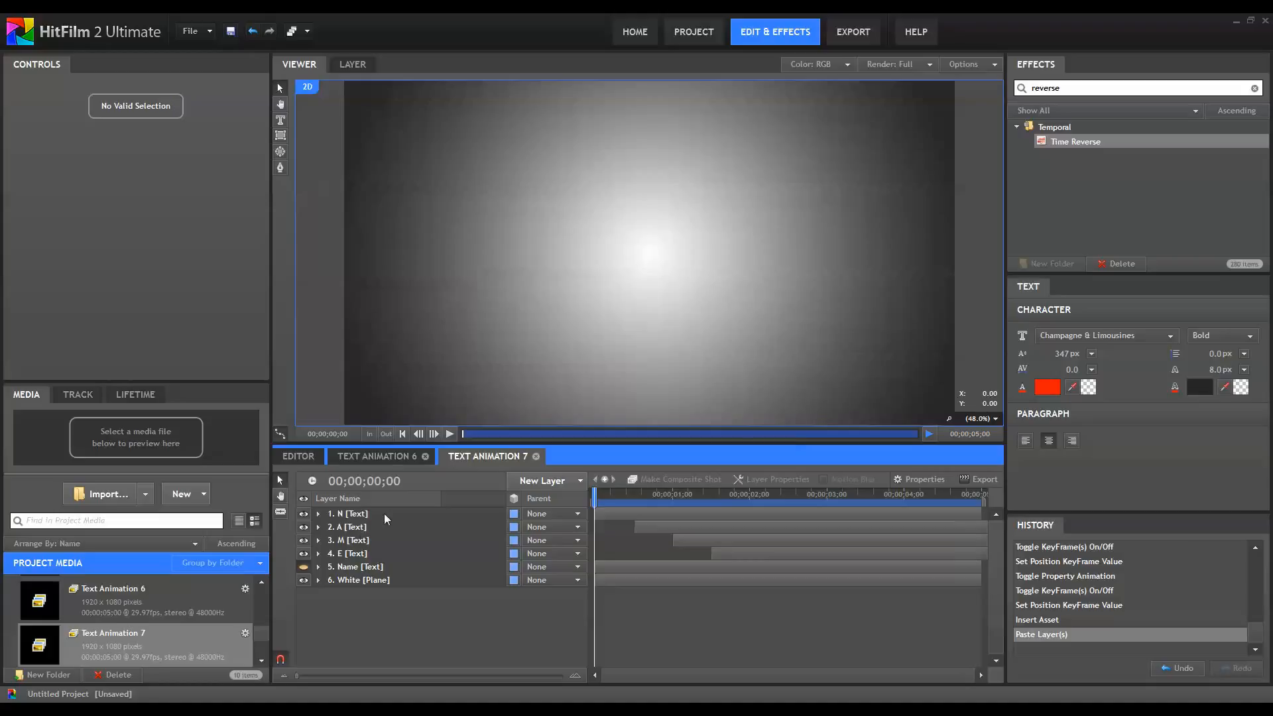
Delete both Position keyframes of the N text layer in Text Animation 7.
left_click(321, 512)
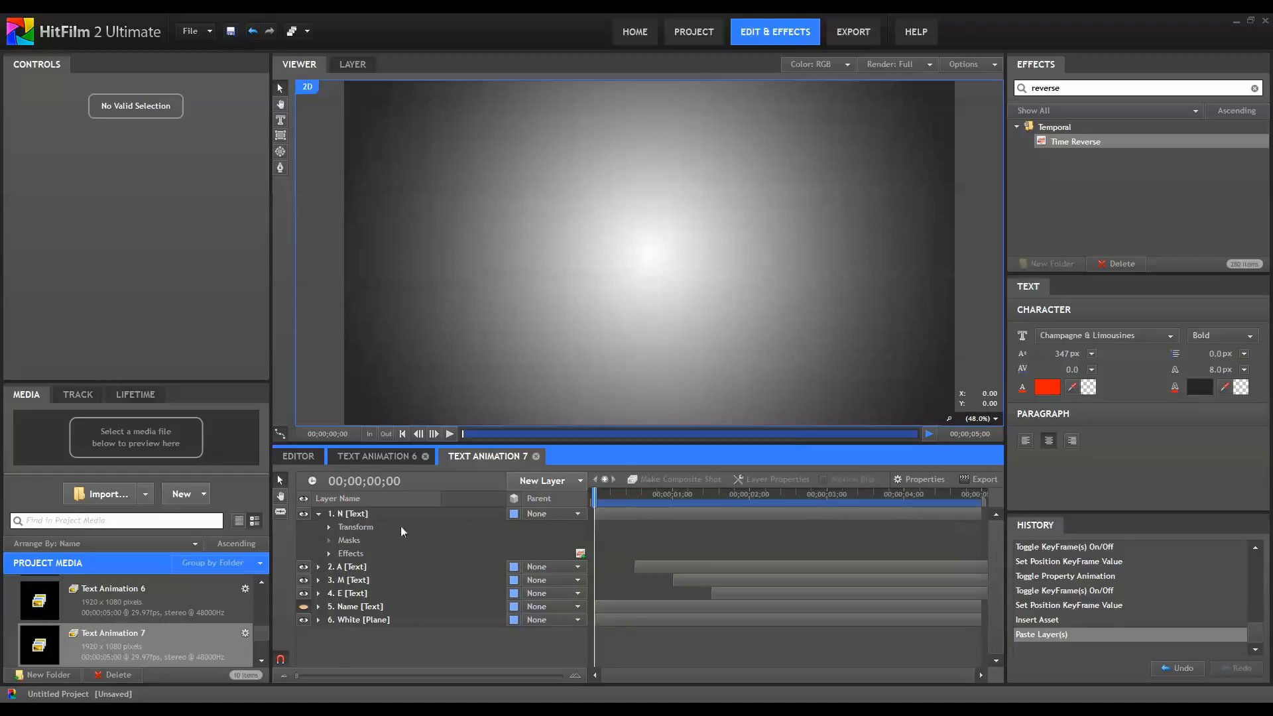
left_click(330, 527)
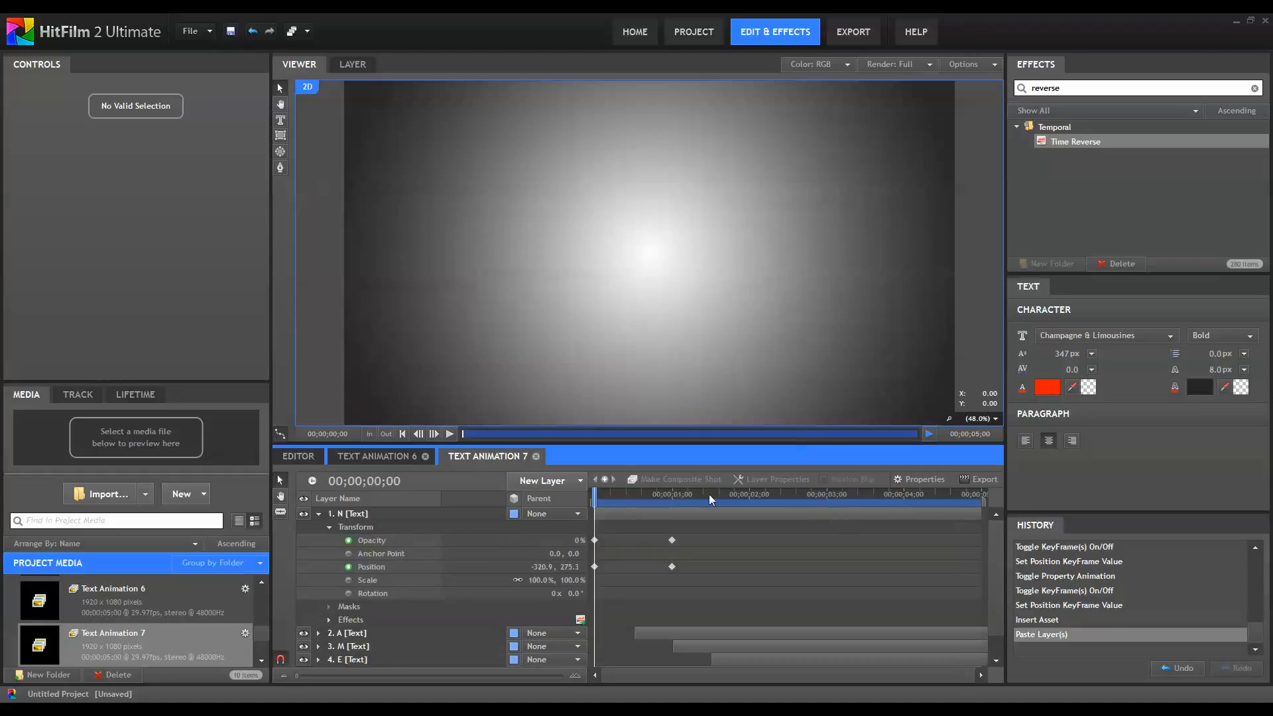
left_click(674, 497)
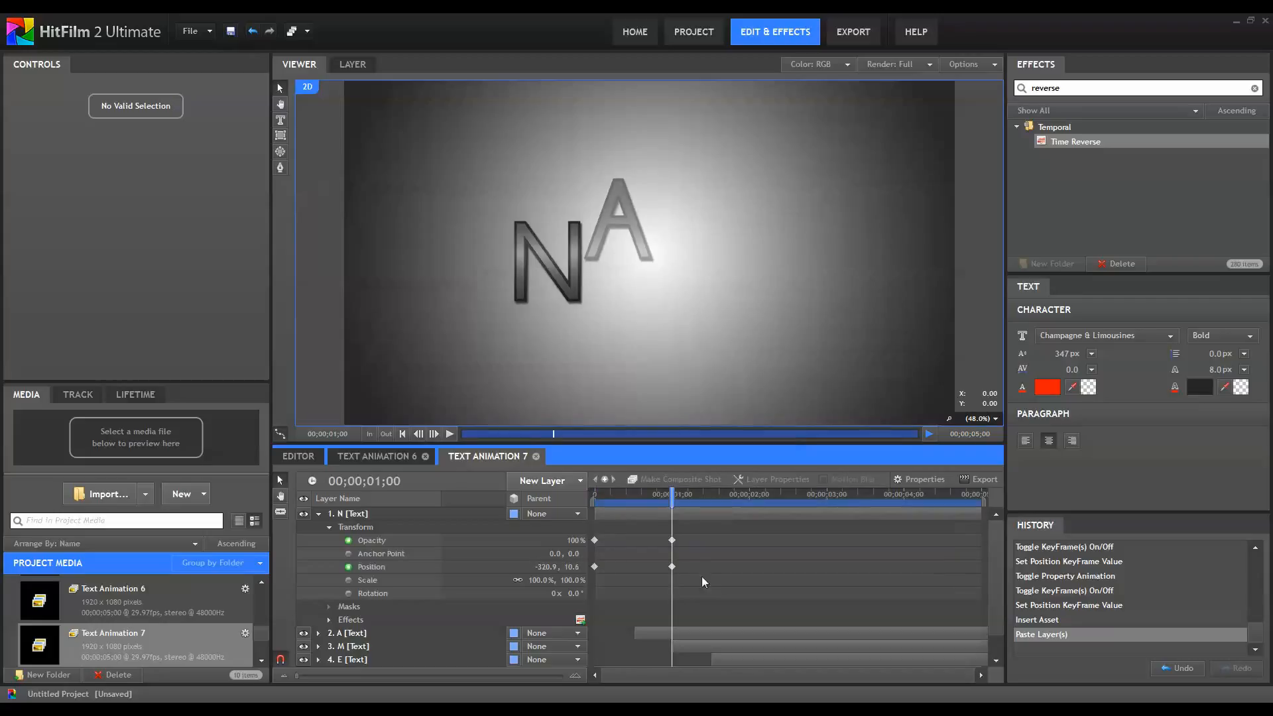
left_click(584, 565)
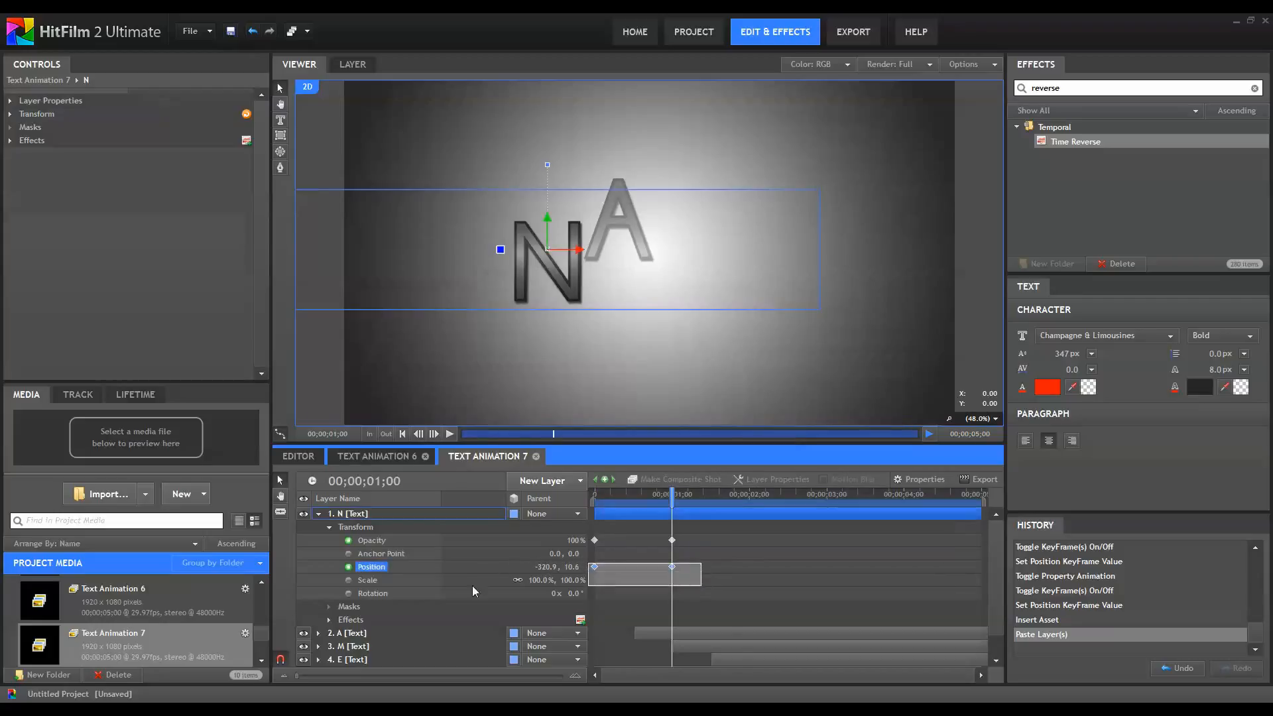
key("Delete")
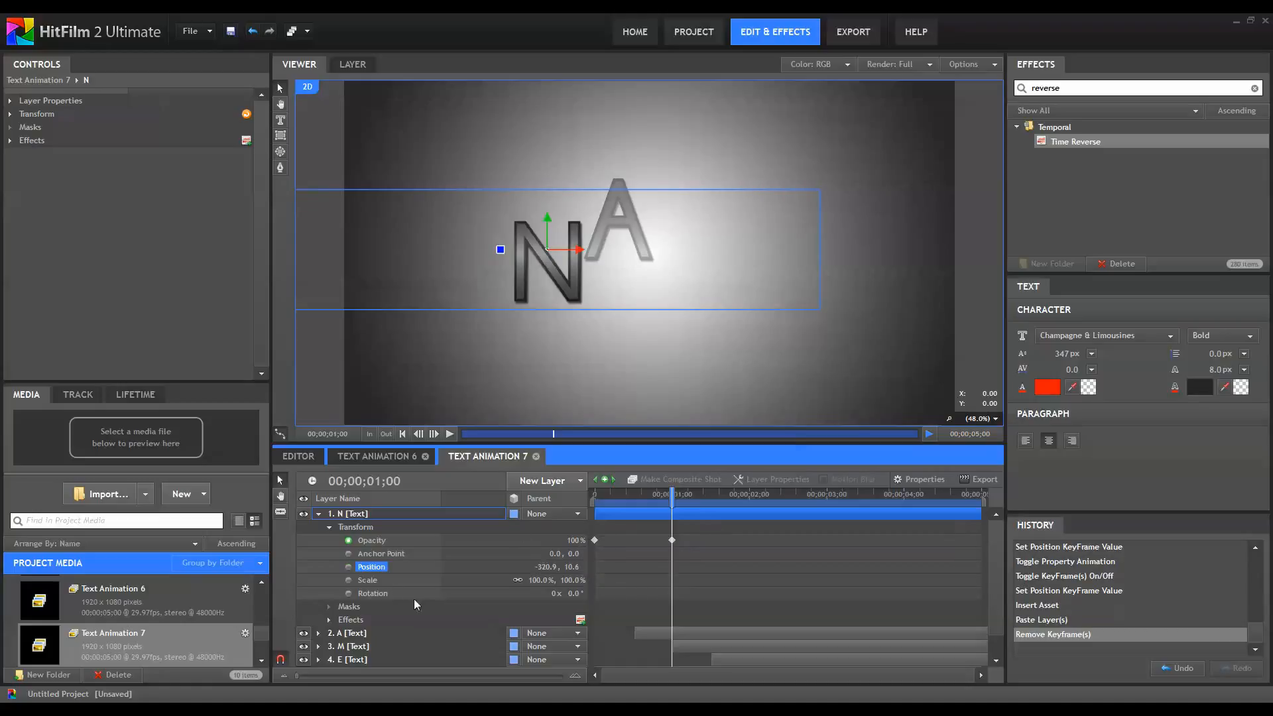
Add Scale and Rotation keyframes to the N layer at 1 second, at 15 frames and at the start.
left_click(348, 580)
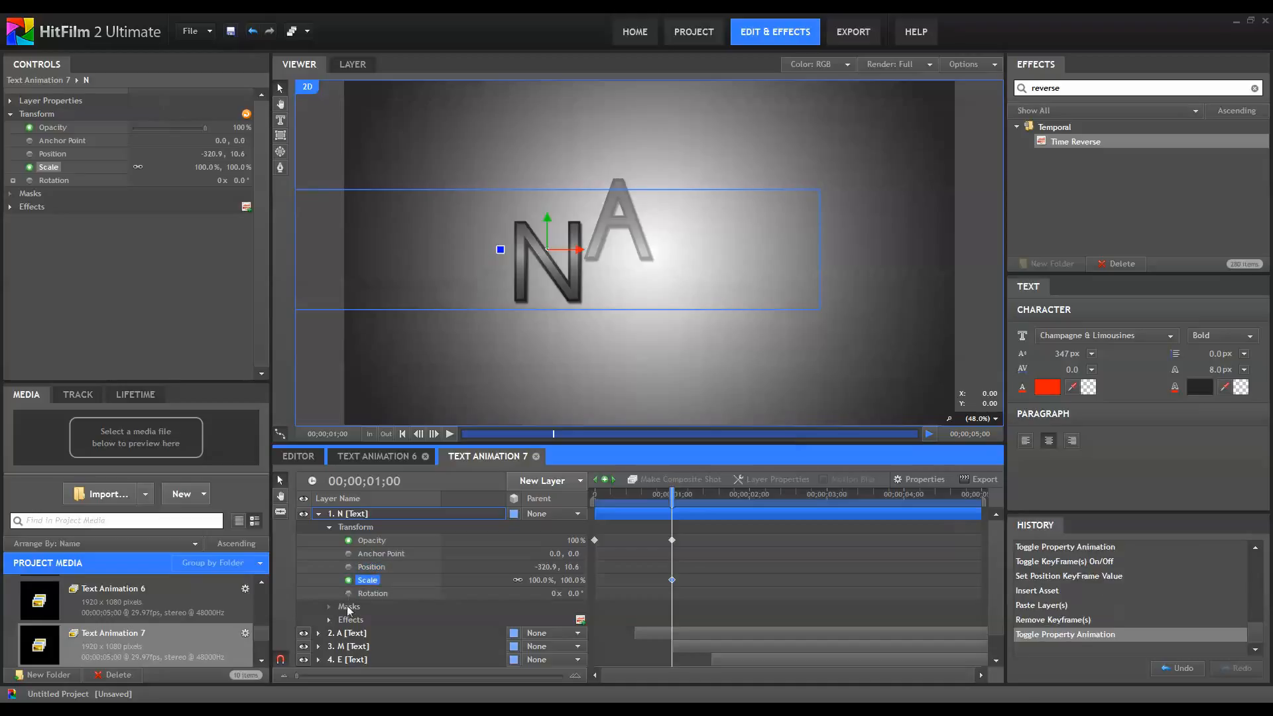
left_click(348, 593)
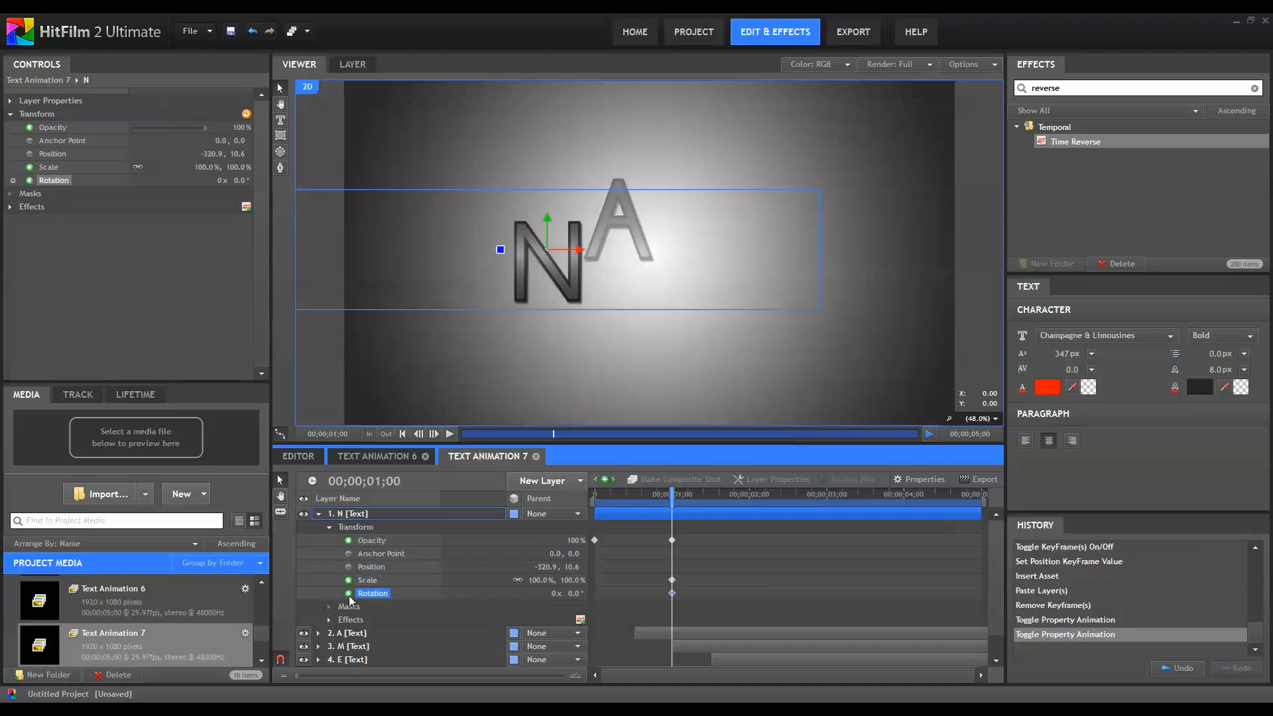
left_click(633, 495)
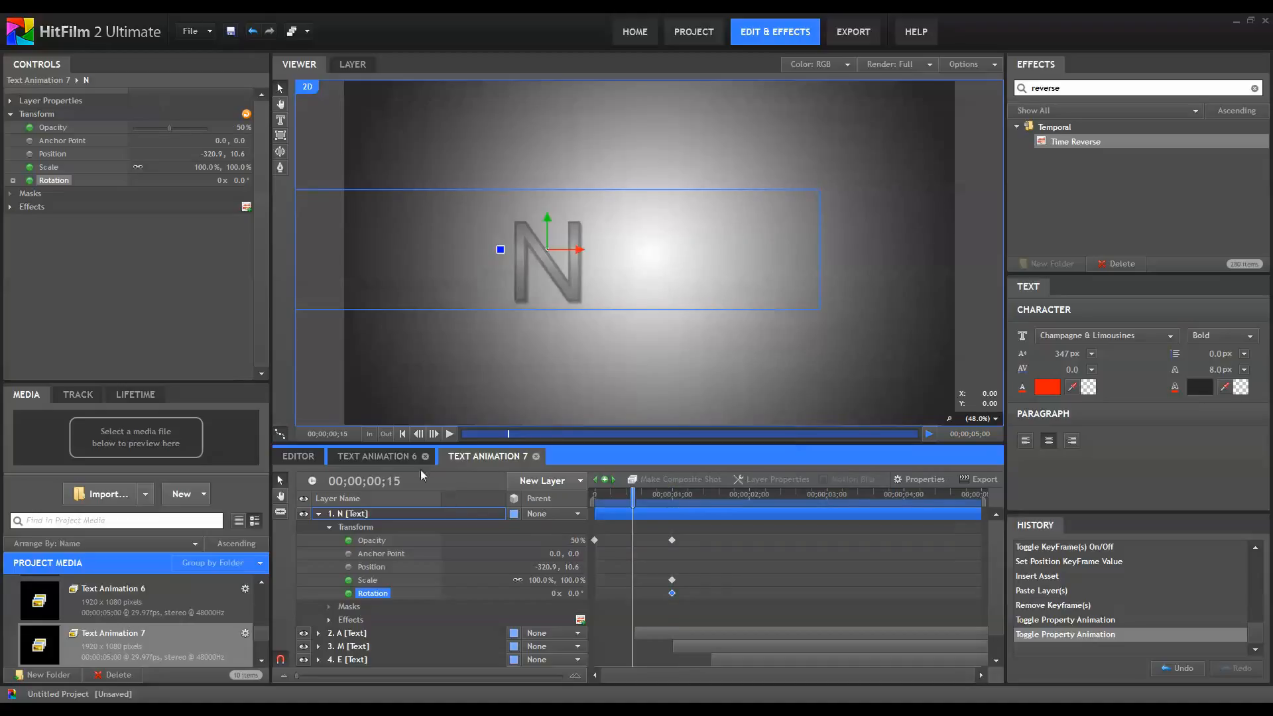
left_click(606, 480)
key("Home")
left_click(605, 479)
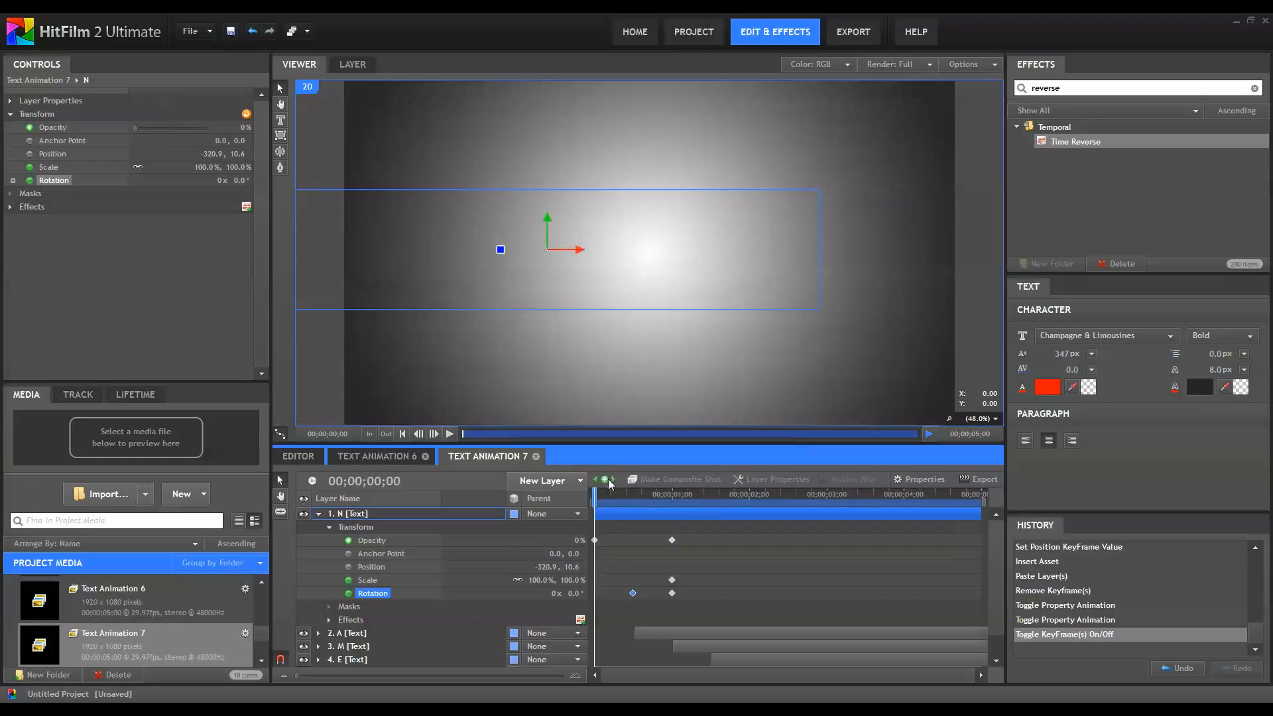
left_click(397, 578)
left_click(372, 581)
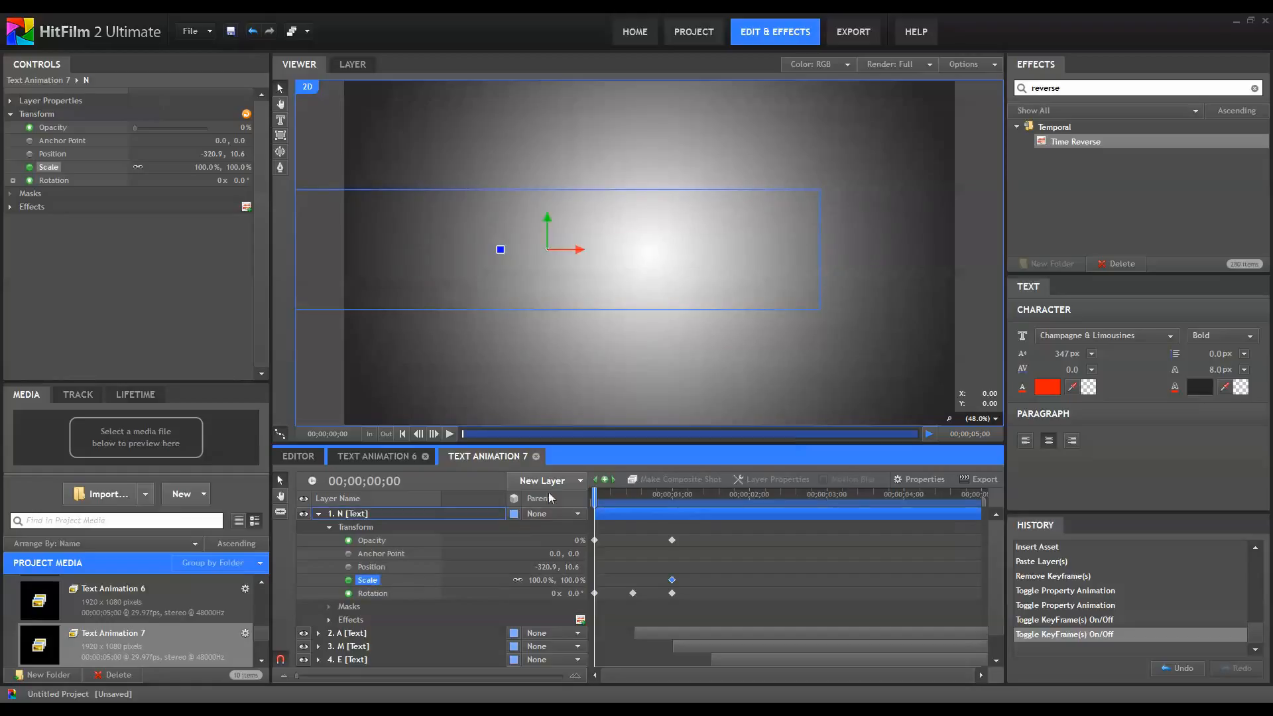
left_click(606, 478)
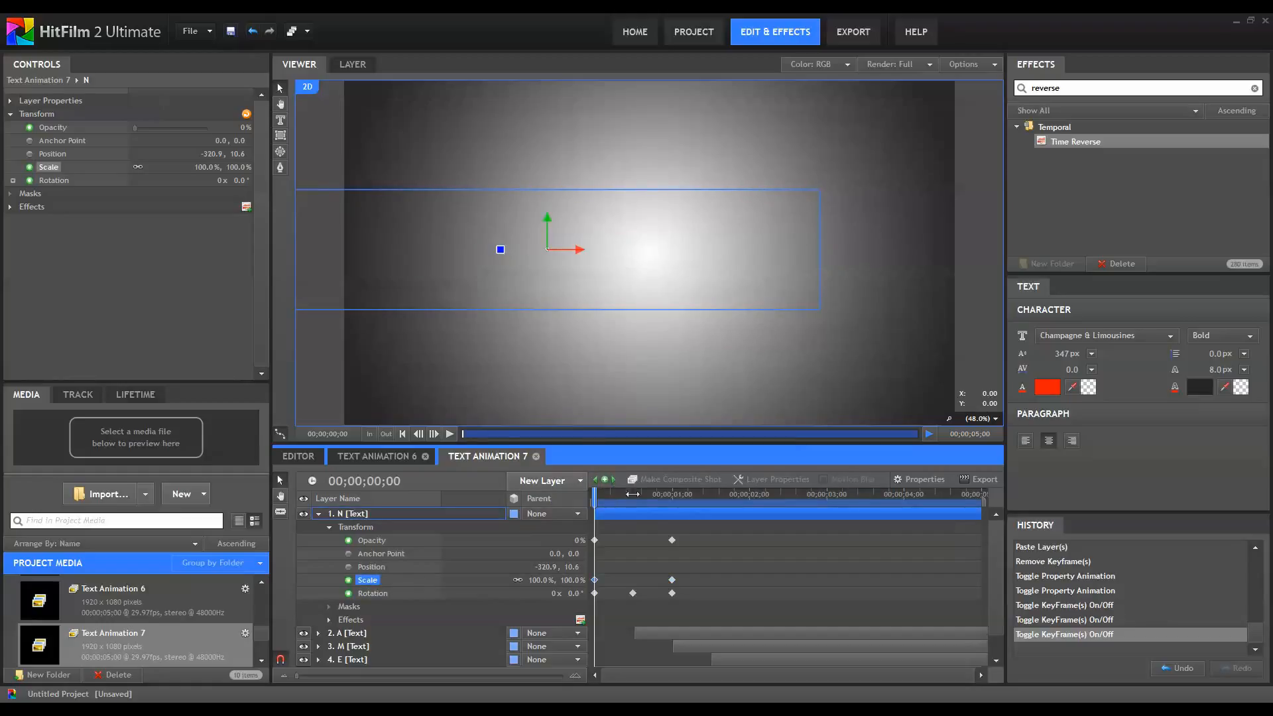
left_click(633, 493)
left_click(605, 478)
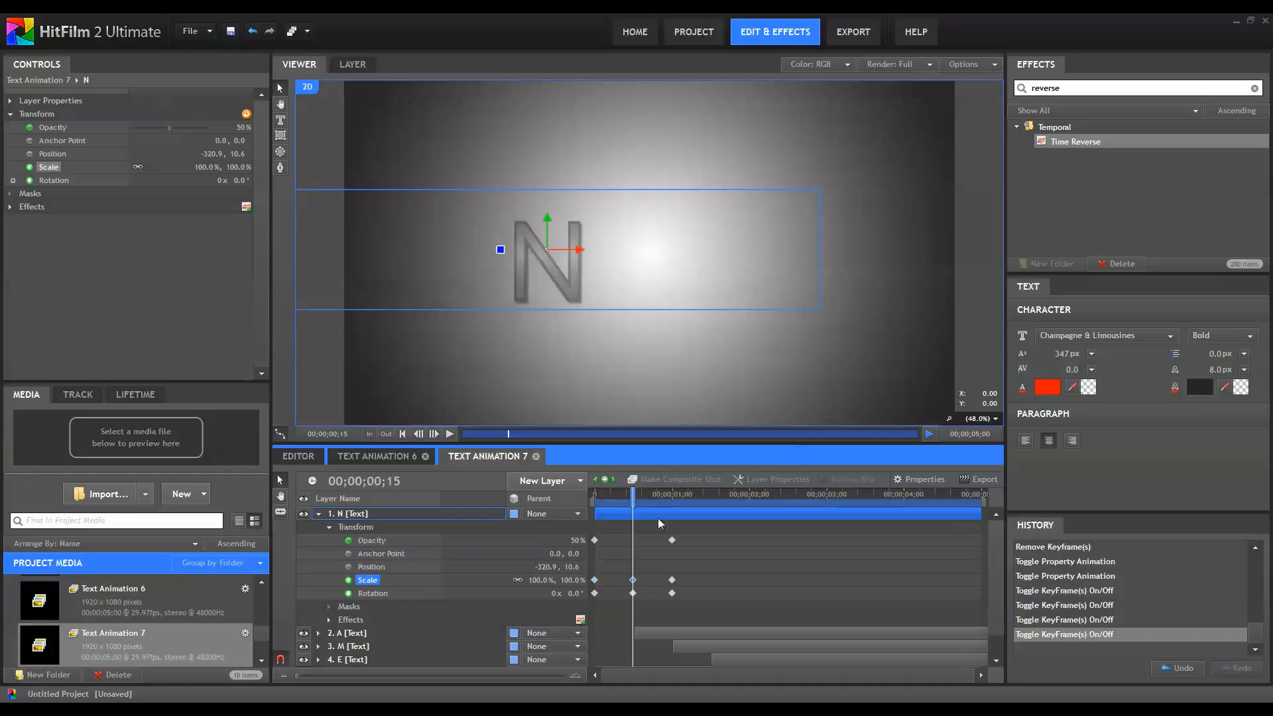
Set the N layer's Scale to 0% at the start and 110% at 15 frames.
left_click_drag(602, 497, 564, 521)
left_click(578, 579)
type("0")
left_click(613, 479)
left_click(577, 580)
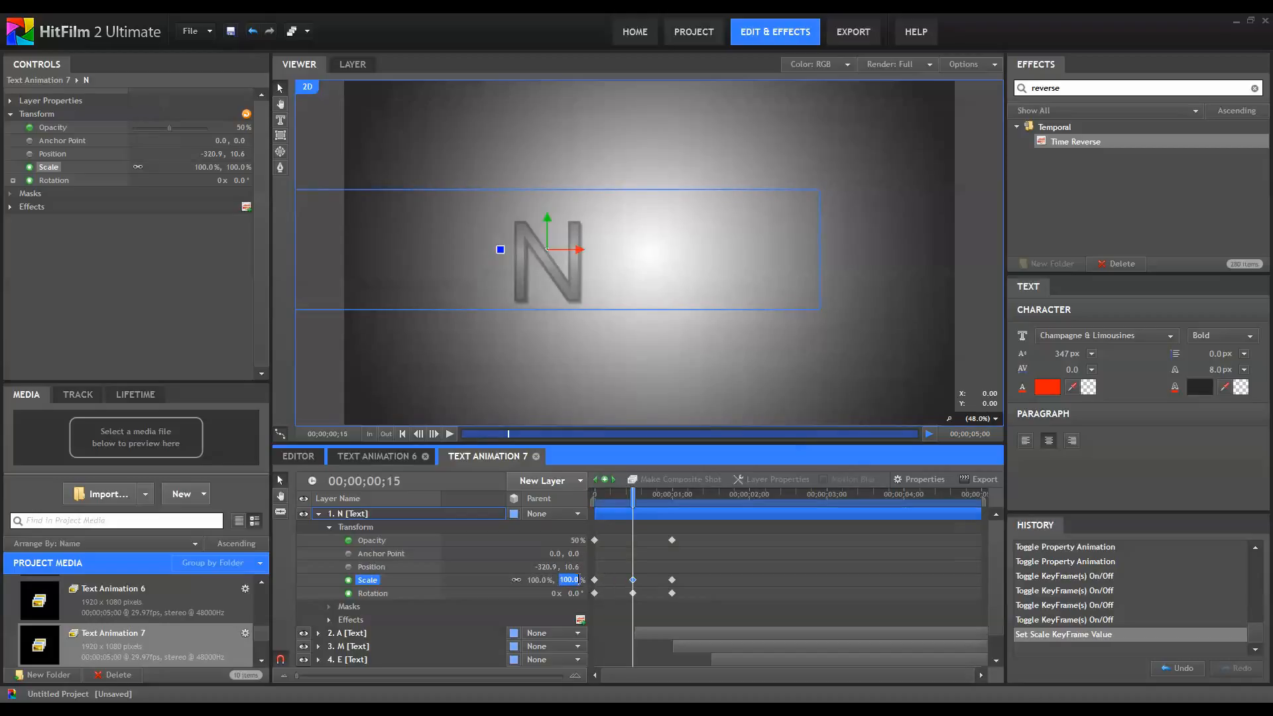
type("110")
Hide the A, M and E text layers, keeping the N layer and the White plane visible.
left_click_drag(633, 492, 565, 513)
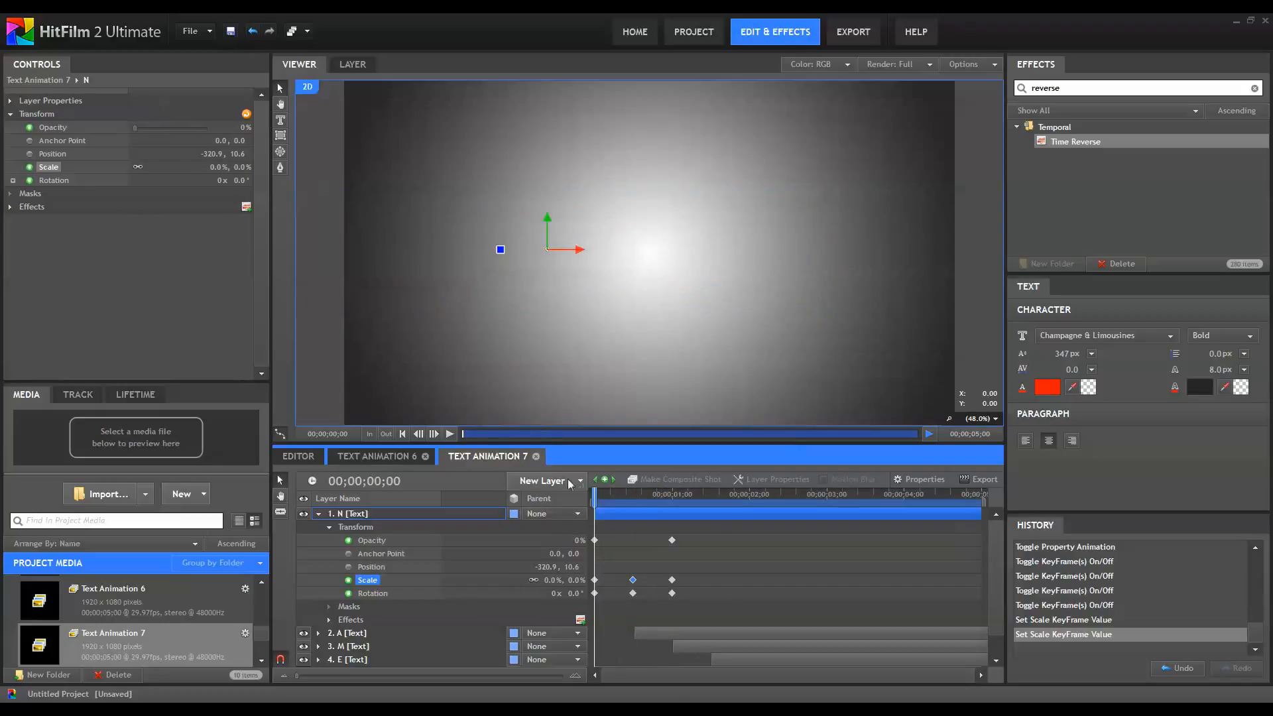
left_click(303, 632)
left_click(303, 646)
left_click(303, 659)
scroll(318, 653, "down", 1)
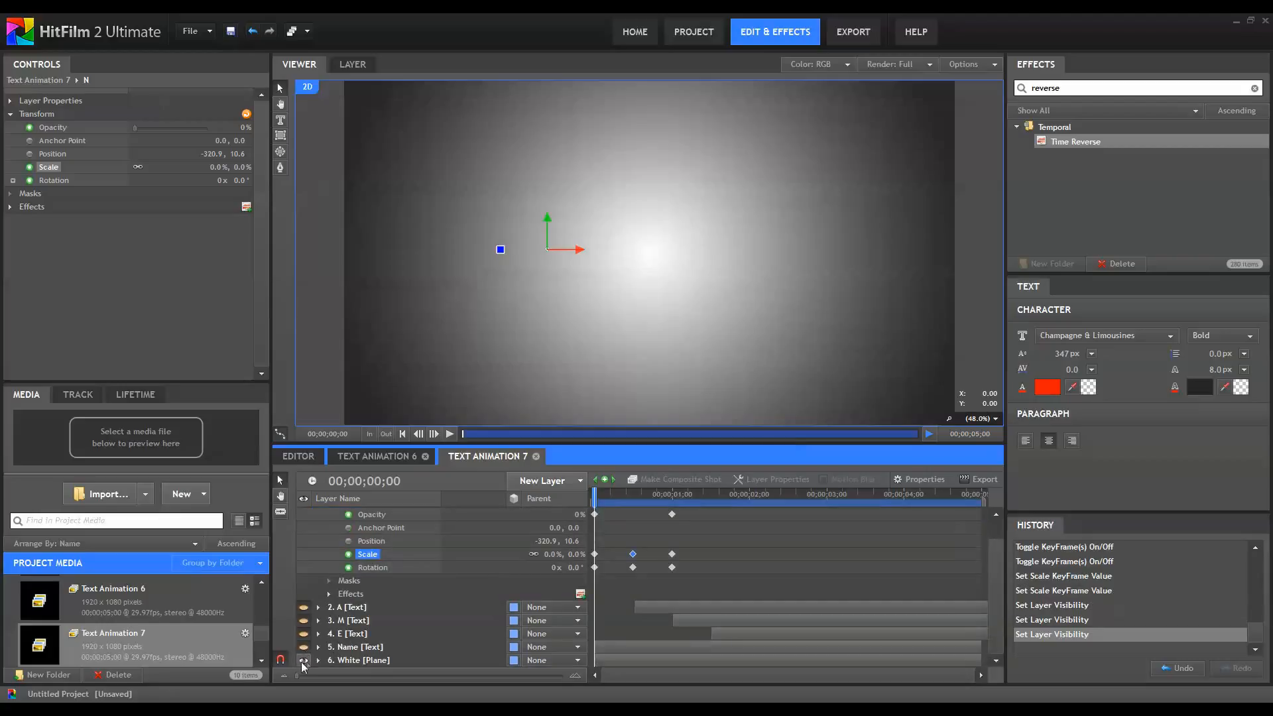
left_click(303, 660)
left_click(300, 660)
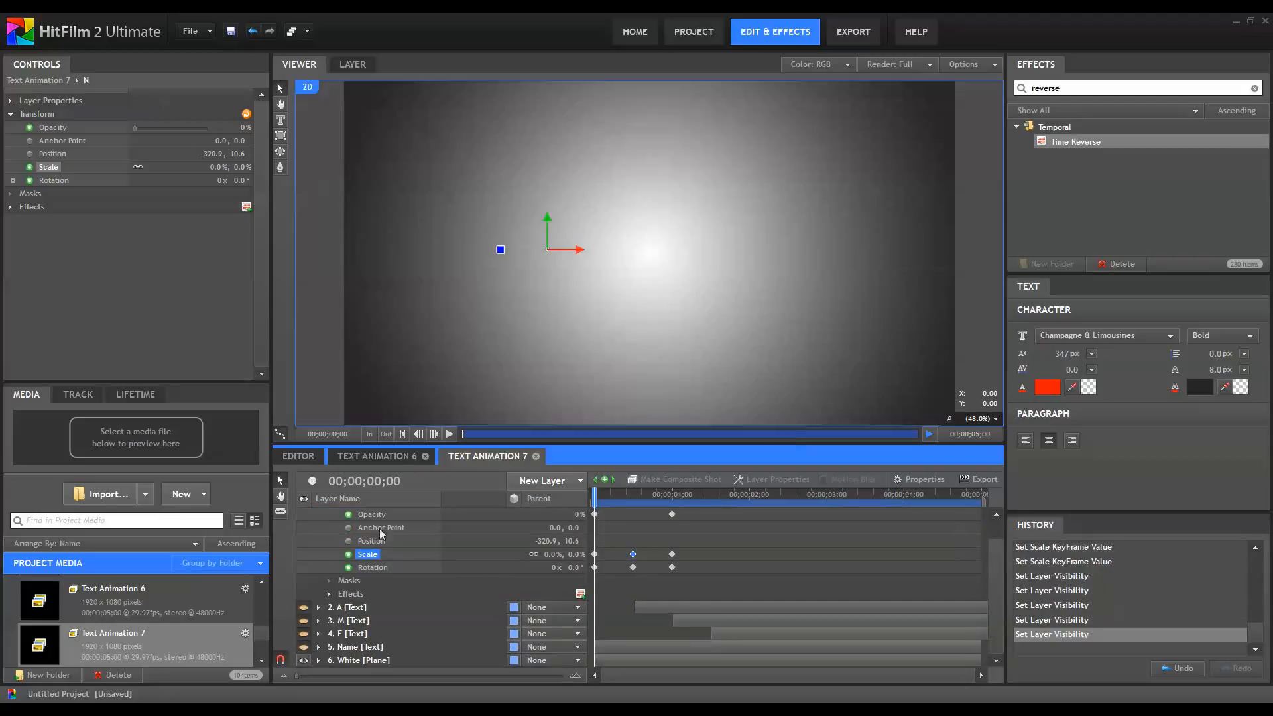
Play the N layer's scale animation and check it around the 15-frame and 1-second keyframes.
left_click(449, 434)
left_click(448, 434)
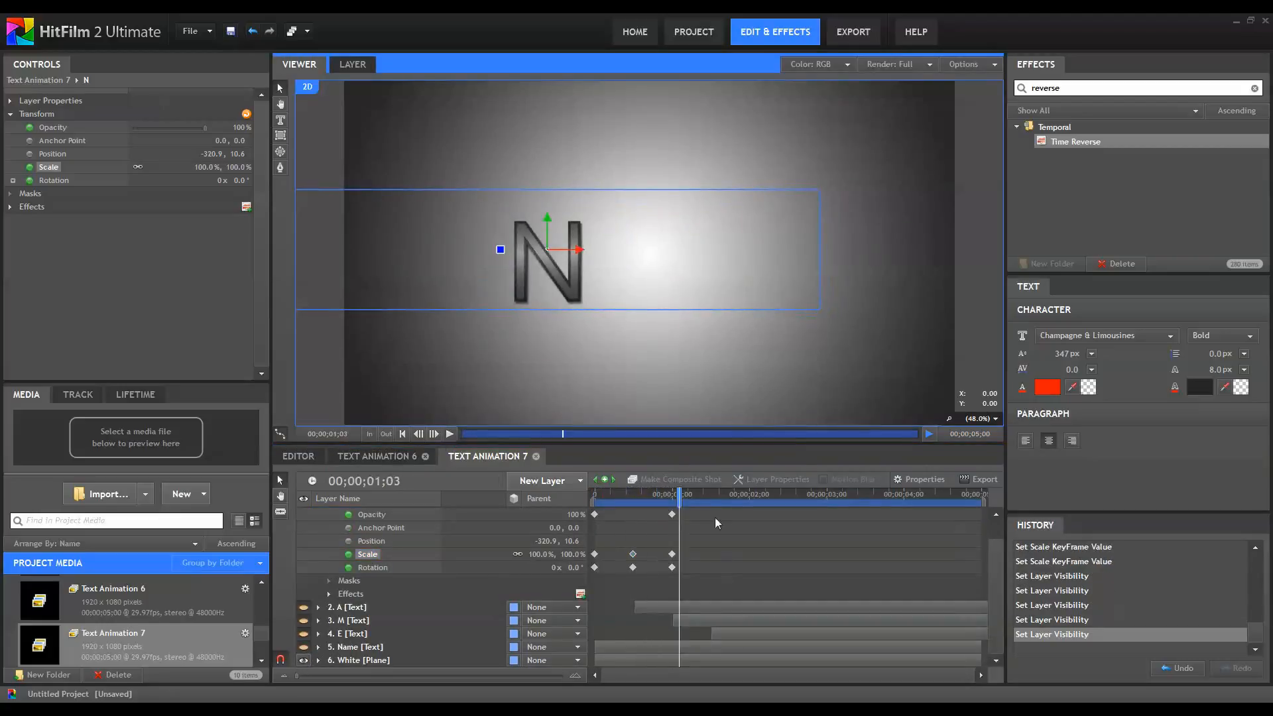
left_click(634, 492)
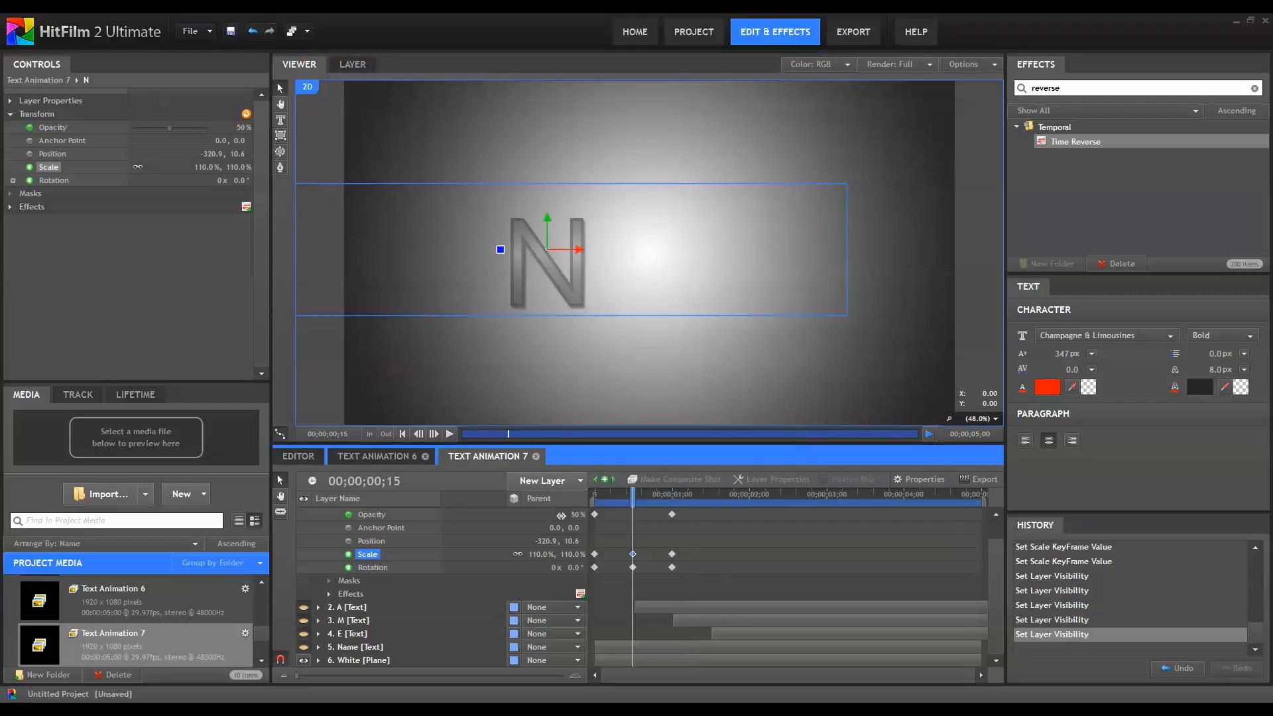
left_click(671, 494)
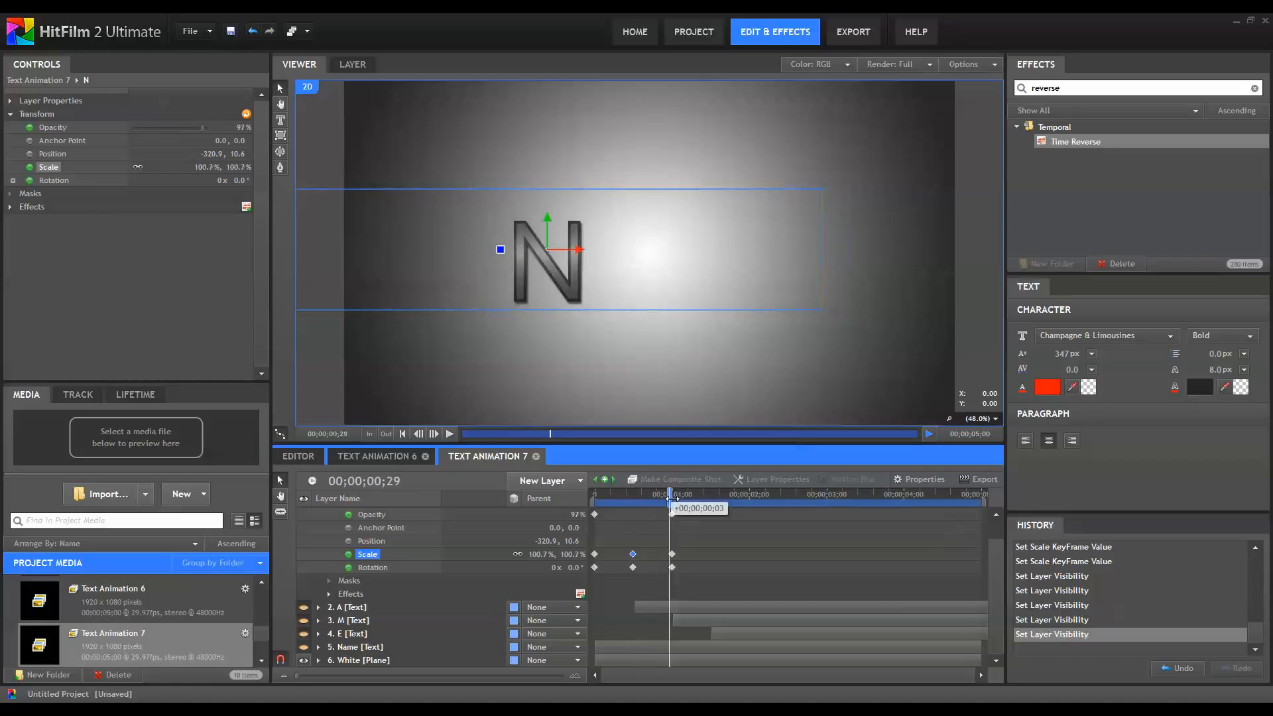
Delete the N layer's first Opacity keyframe.
left_click(627, 511)
left_click(568, 541)
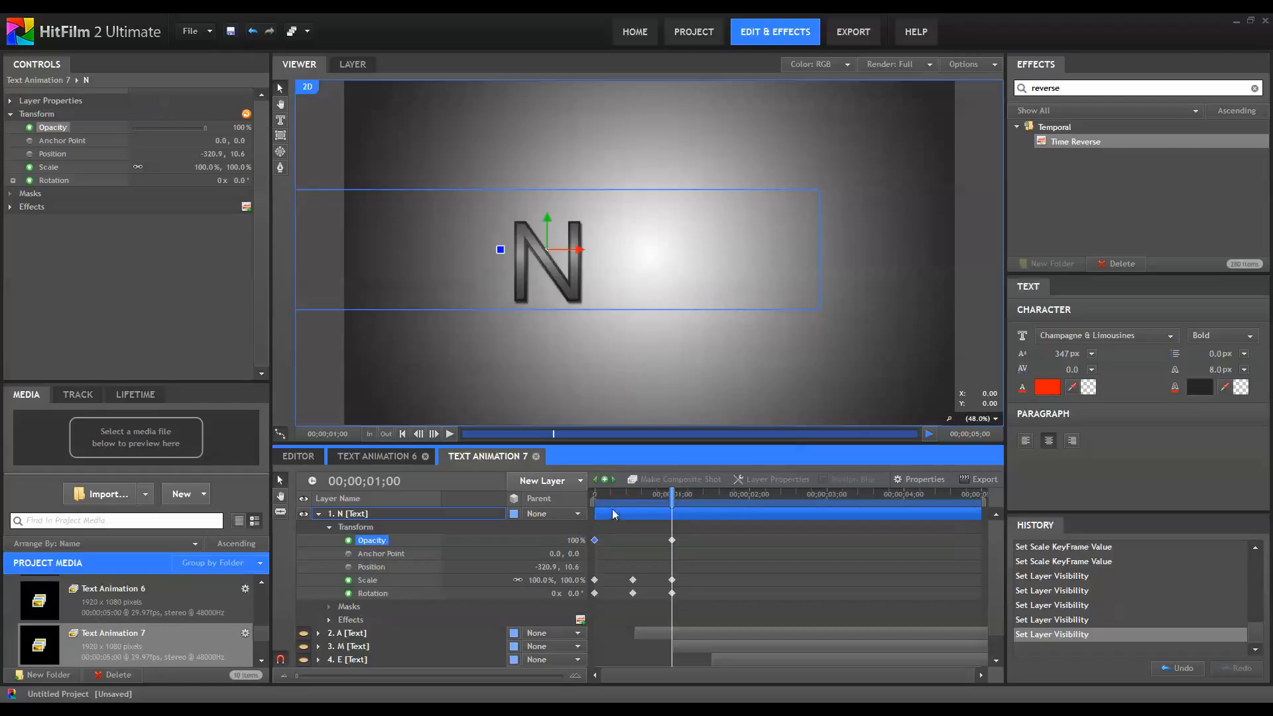
key("Delete")
Set the N layer's Rotation to 45° at the start of the timeline.
left_click_drag(673, 498, 571, 529)
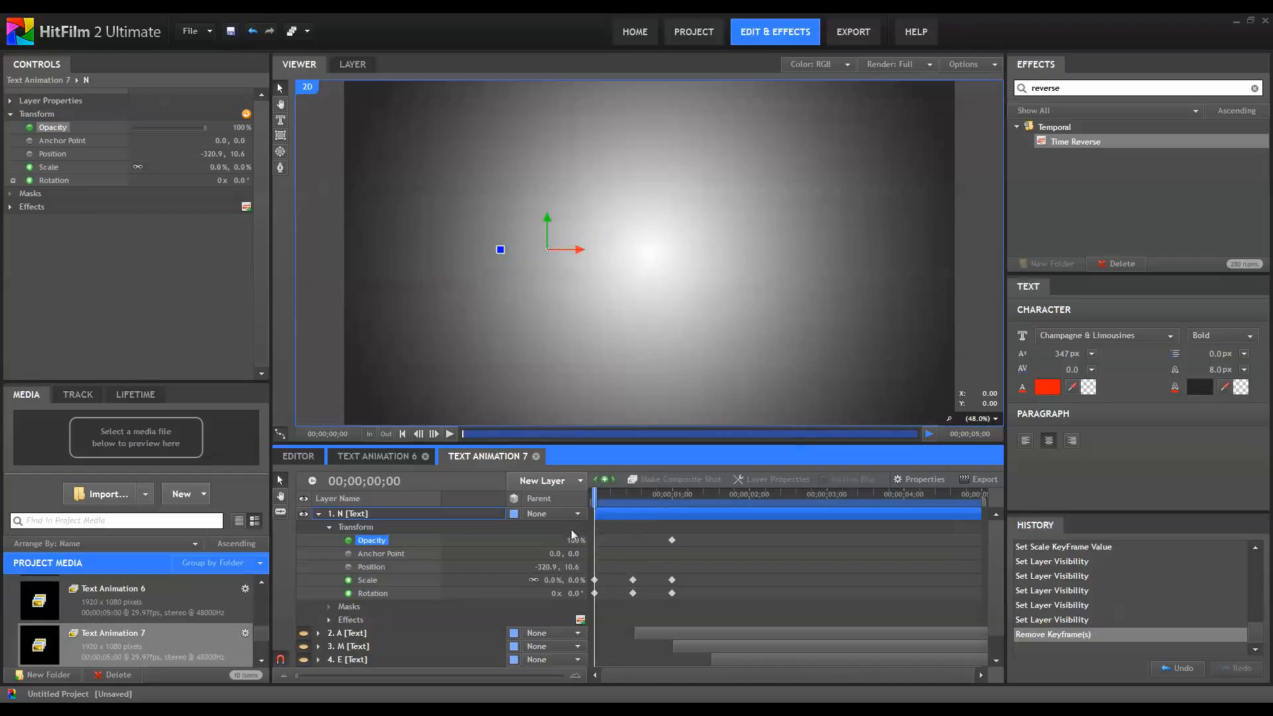
left_click(571, 593)
type("45")
key("Return")
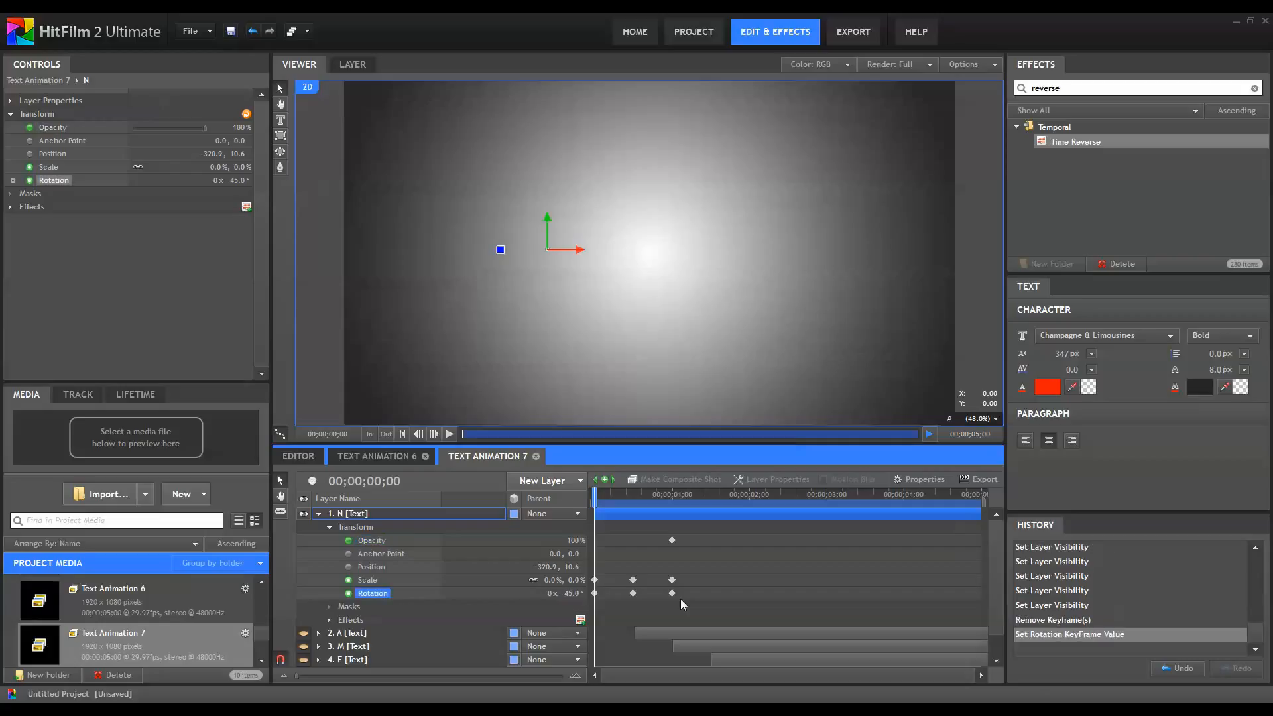
Set the N layer's Rotation to -10° at the 15-frame keyframe.
left_click_drag(595, 493, 633, 497)
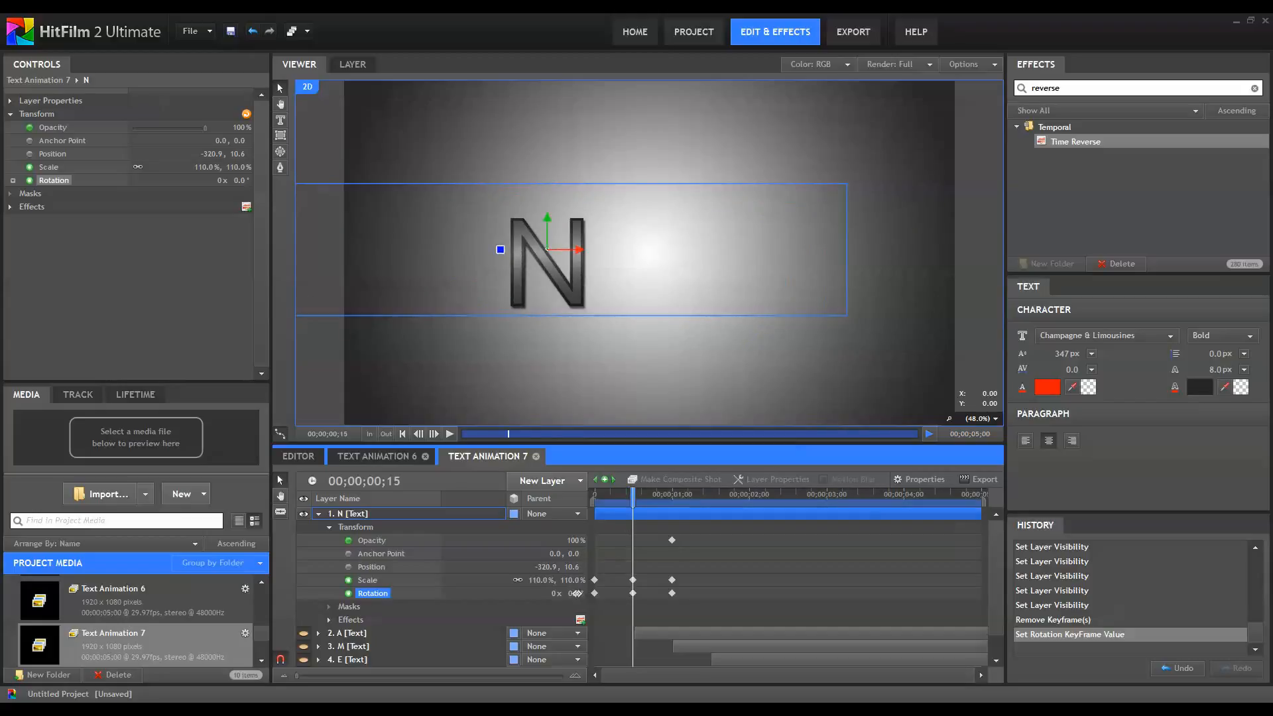
left_click(576, 593)
type("10")
key("Return")
left_click(568, 593)
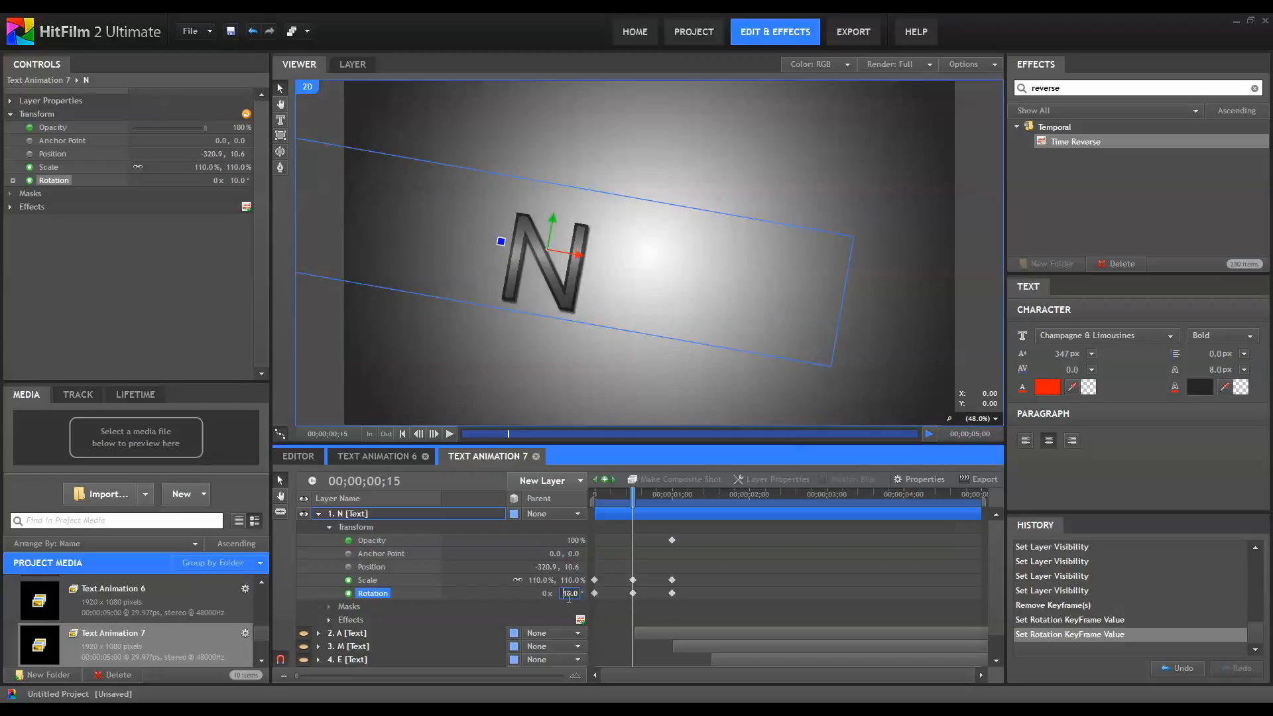
type("-10.0")
key("Return")
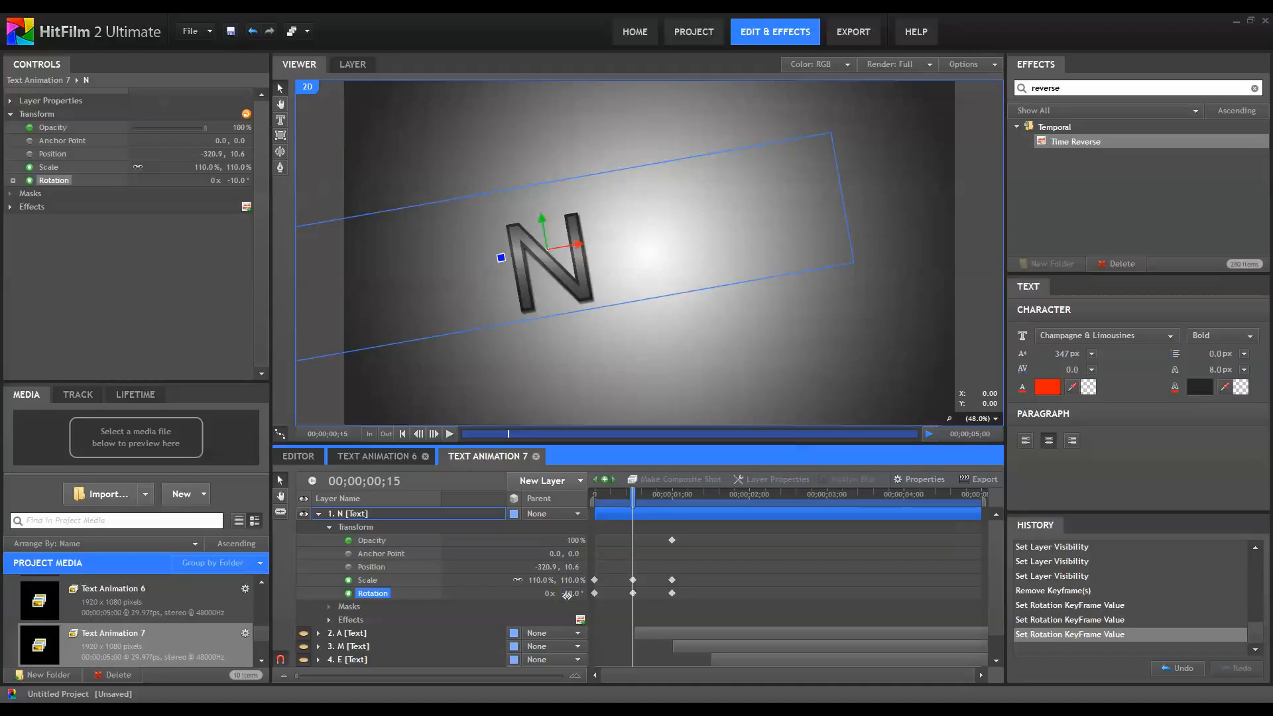
Play the animation from the start to review the N's rotation and scaling, and return to the first frame.
left_click_drag(630, 498, 594, 508)
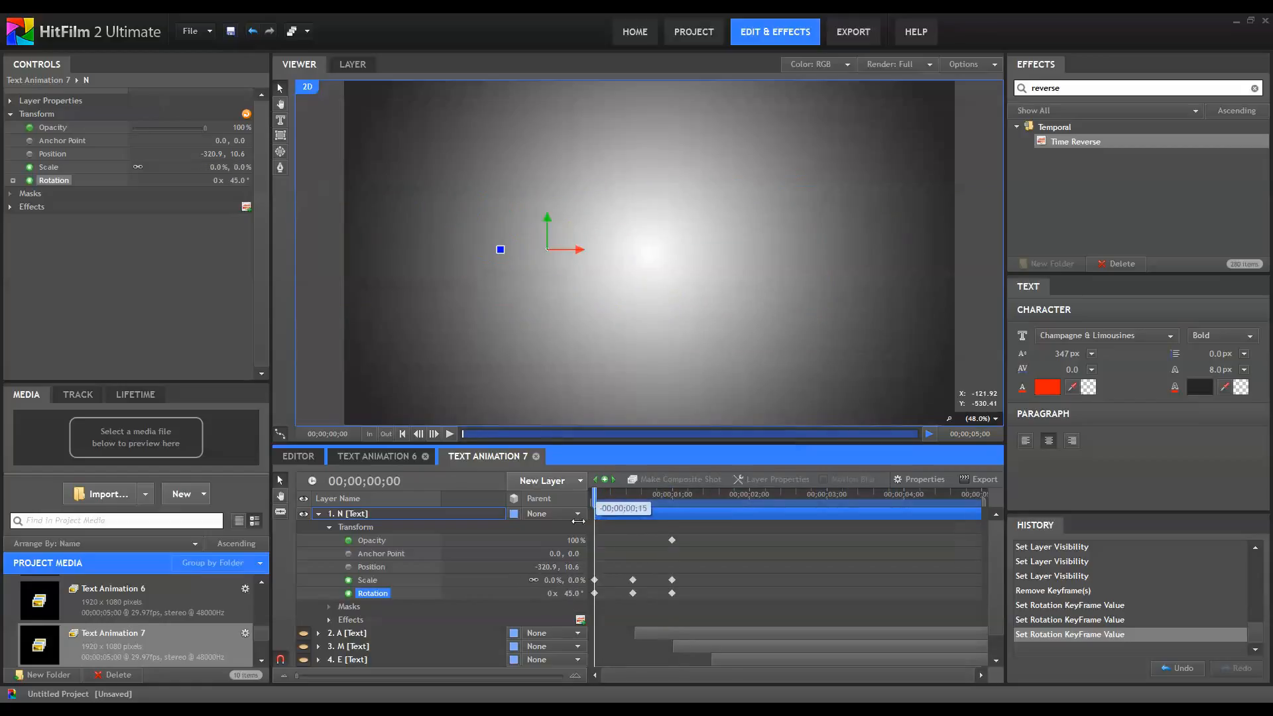
left_click(454, 432)
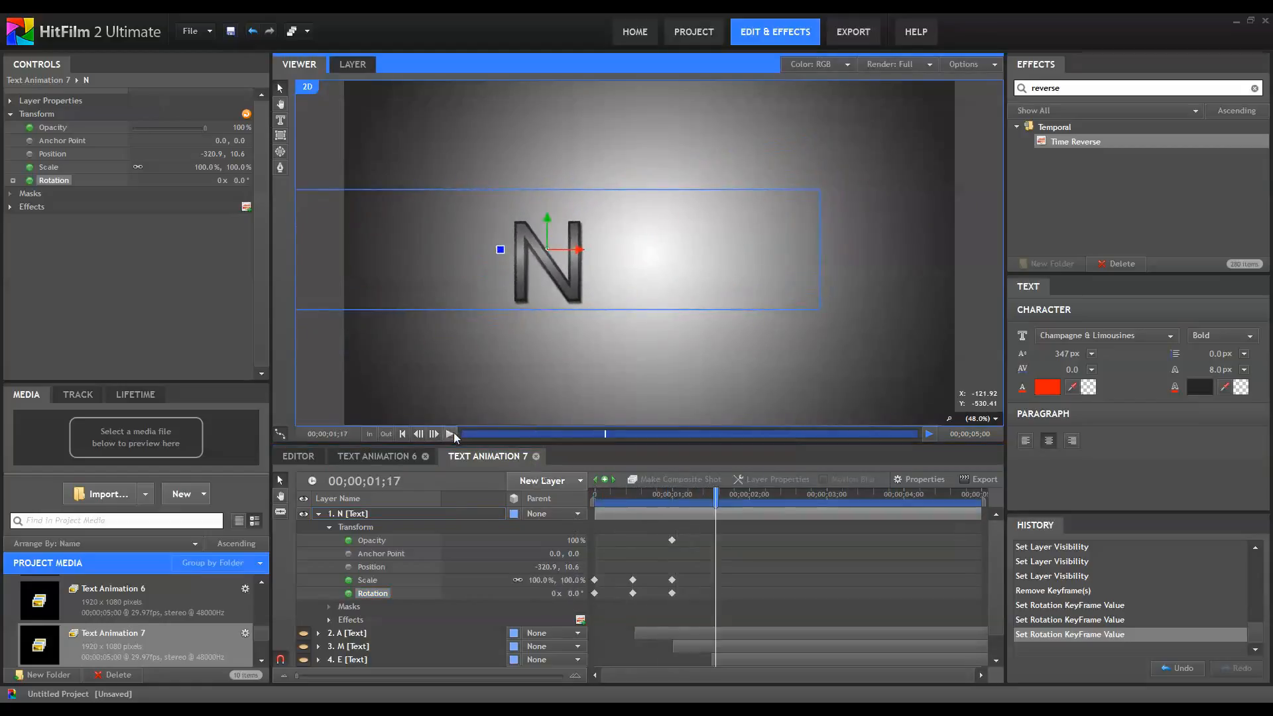
left_click_drag(612, 502, 555, 502)
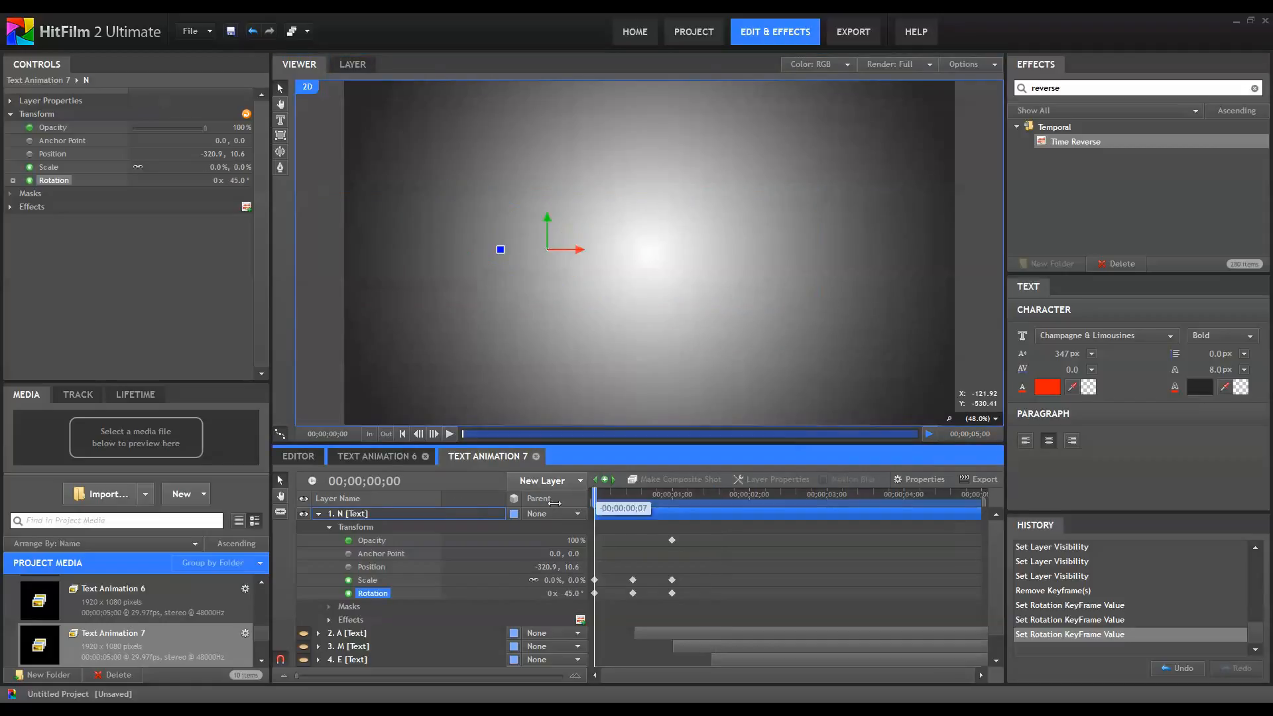
Keyframe the N layer's Opacity at 0% at the start and play the animation.
left_click(605, 480)
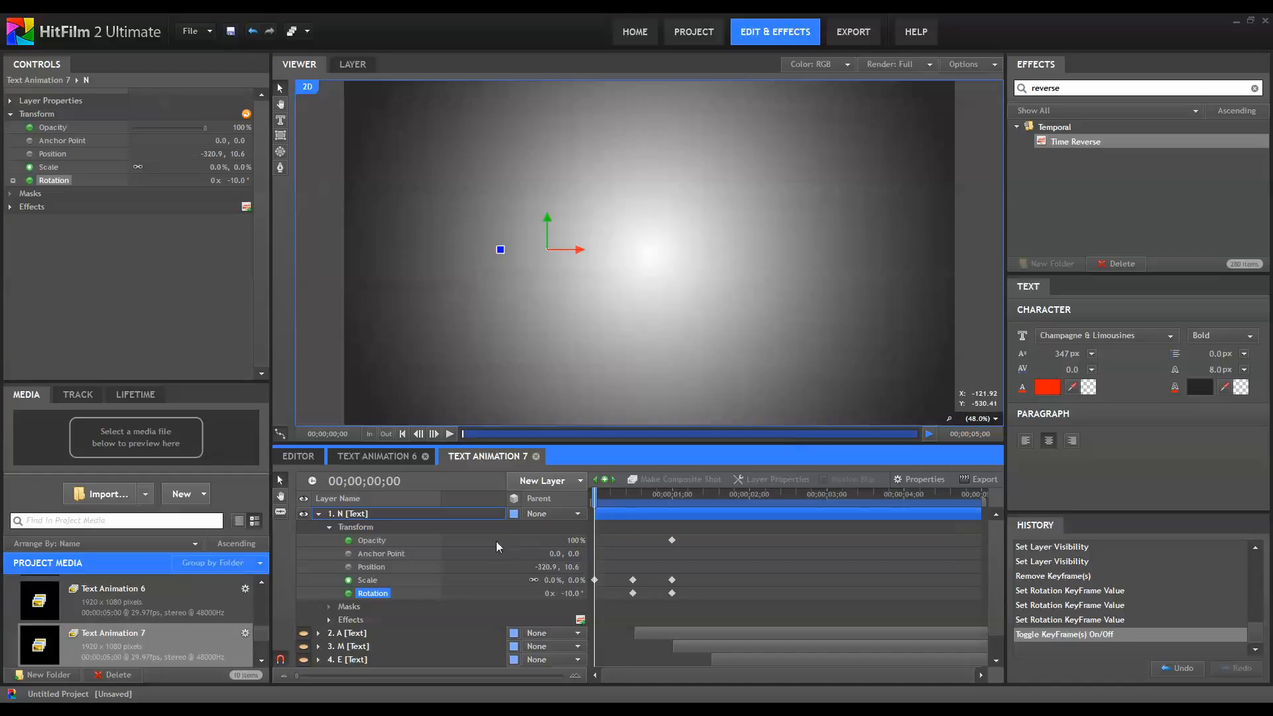
key("ctrl+z")
left_click(572, 541)
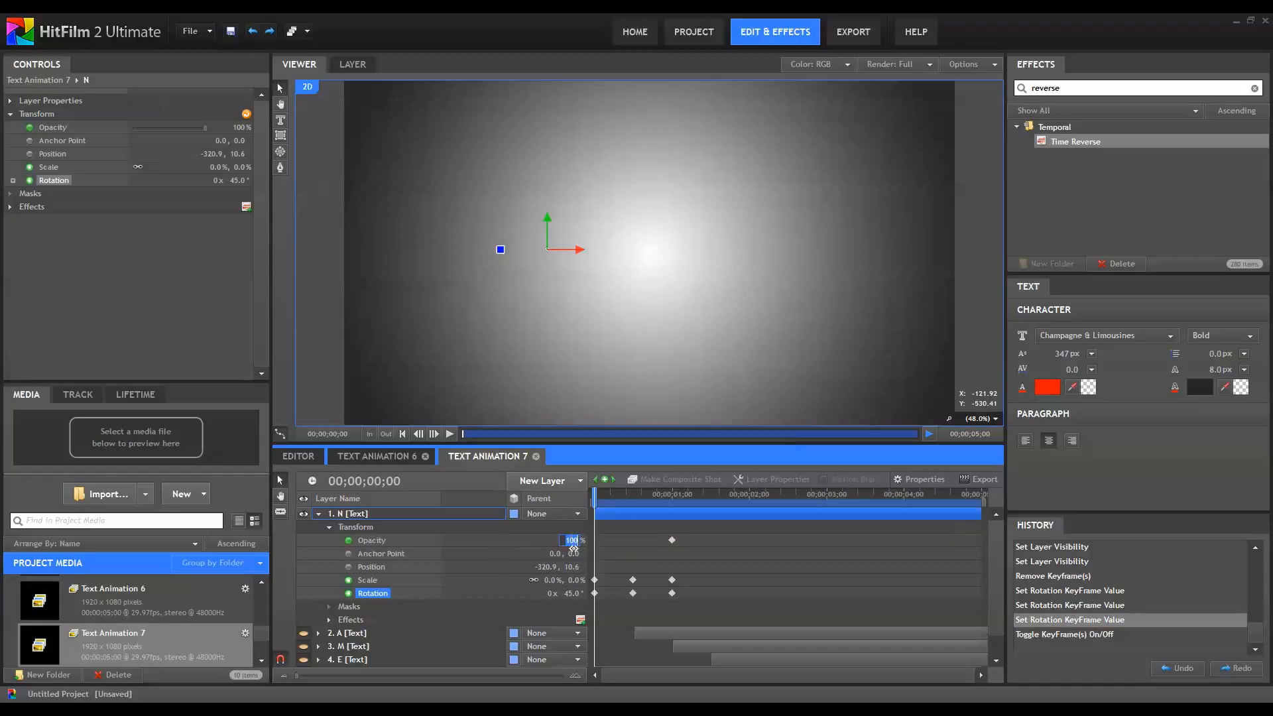
type("0")
key("Return")
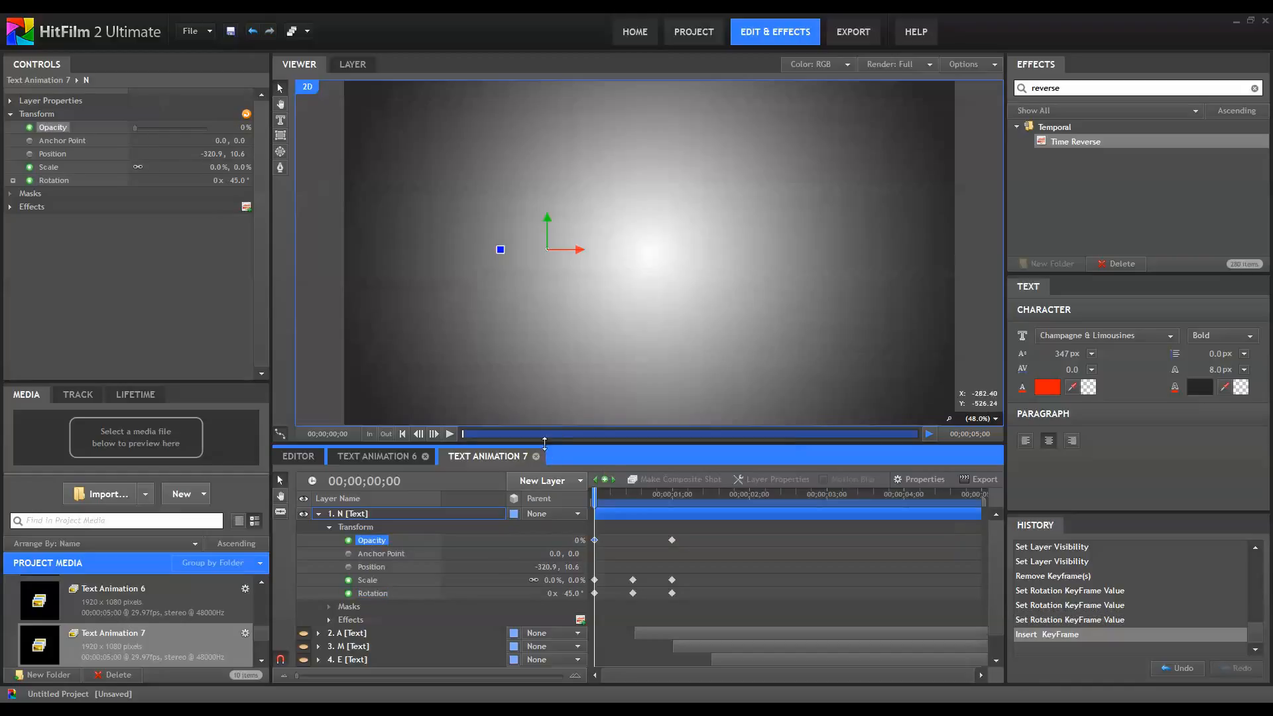
left_click(449, 435)
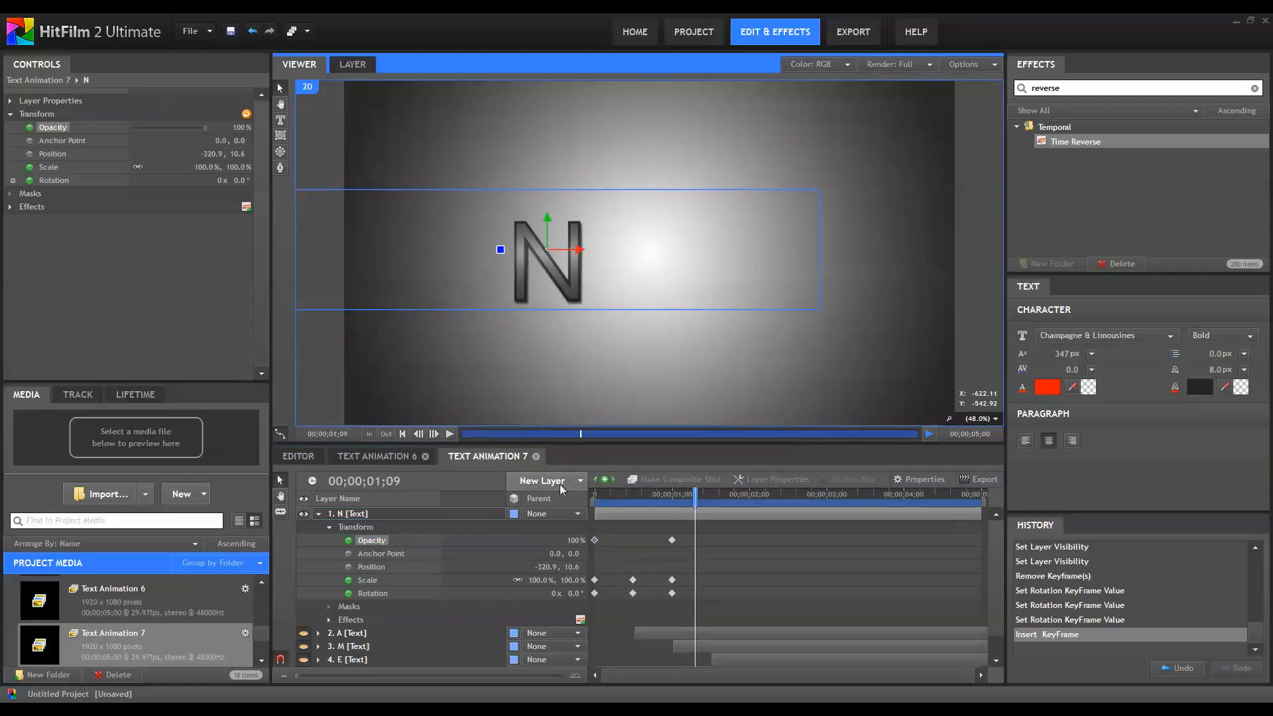
At 1 second, move the N layer's Anchor Point to -101.0, -165.0, at the letter's bottom-left corner.
left_click_drag(606, 495, 673, 511)
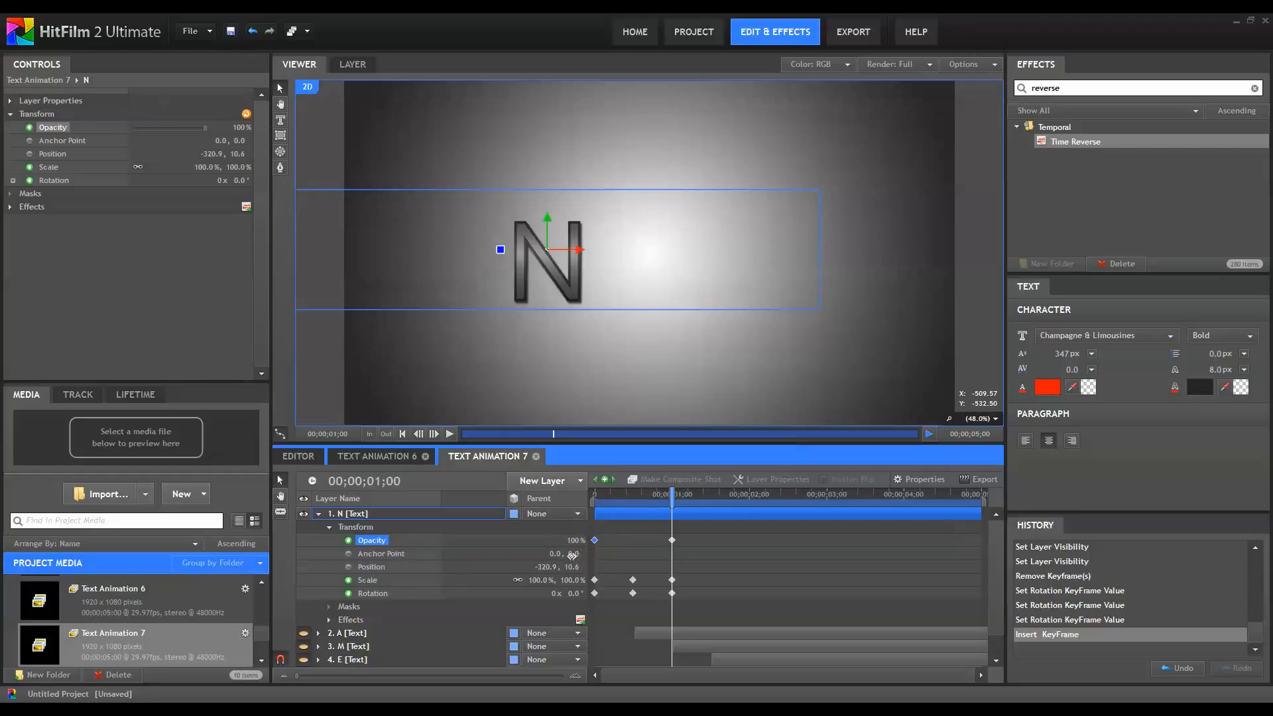
left_click_drag(571, 553, 457, 546)
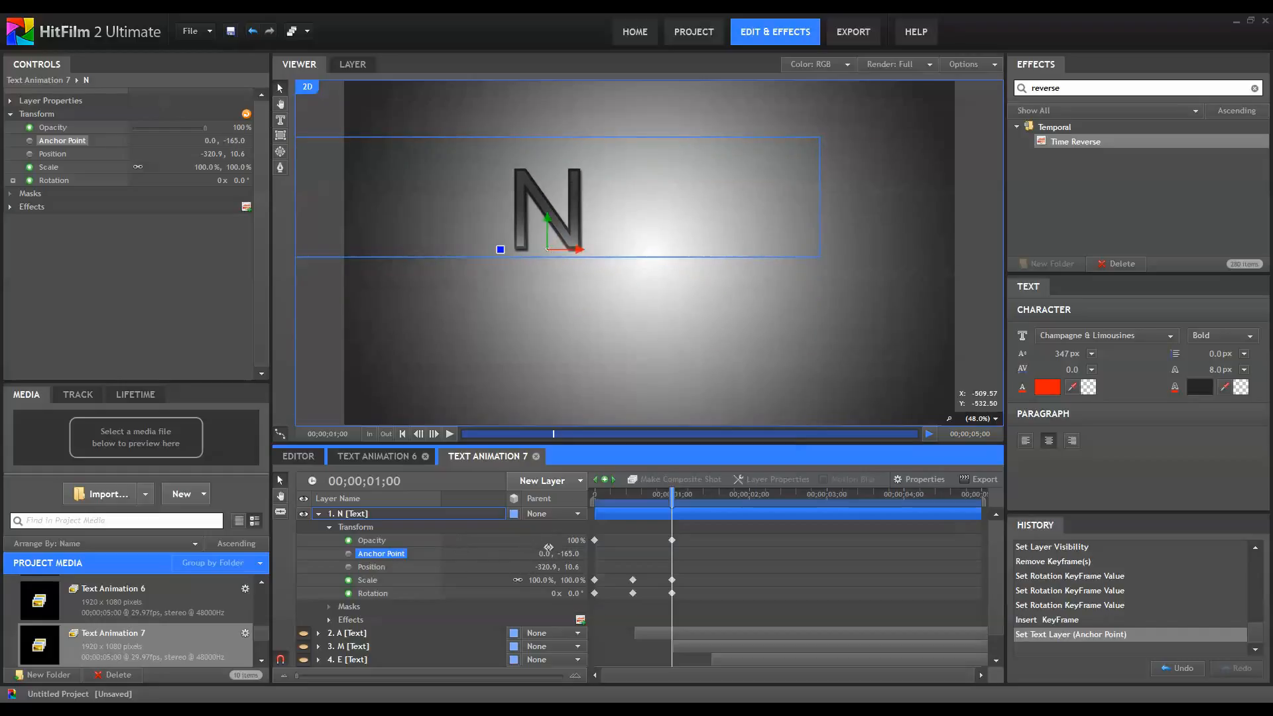
left_click_drag(542, 553, 466, 547)
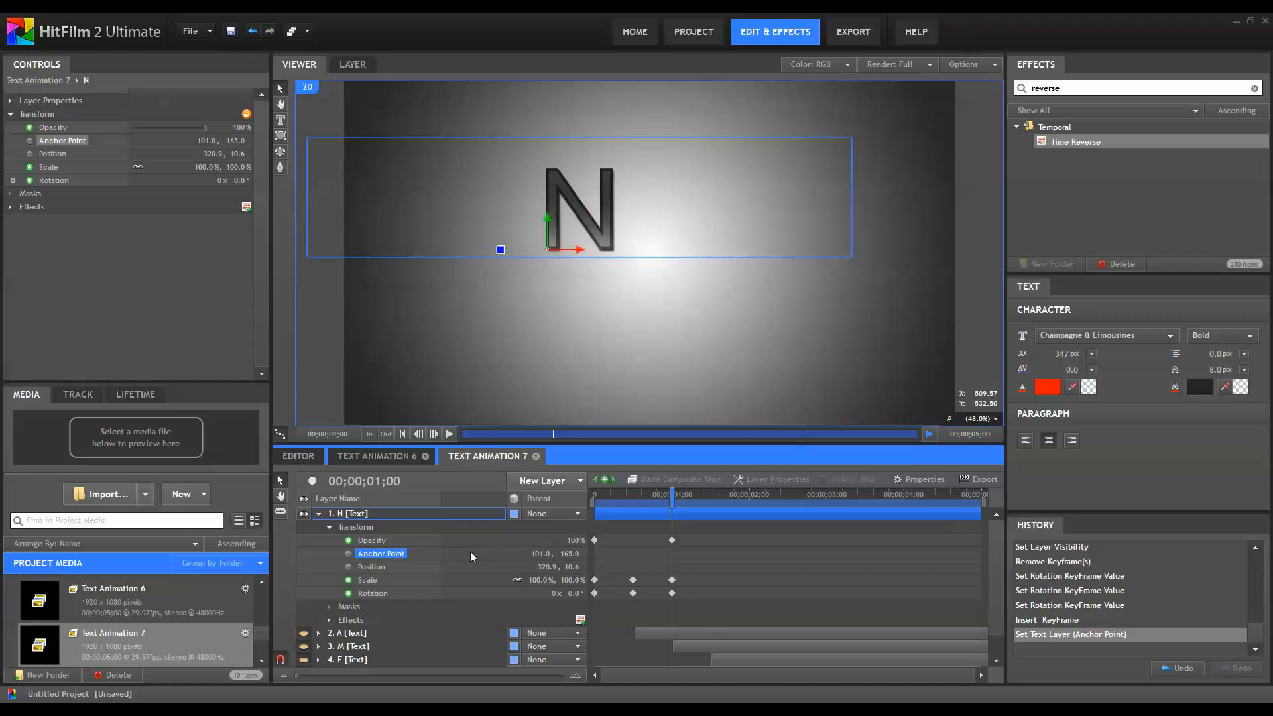
Show the Name layer and move the N layer to Position -416.8, -156.1, aligned over the red N.
scroll(314, 656, "down", 1)
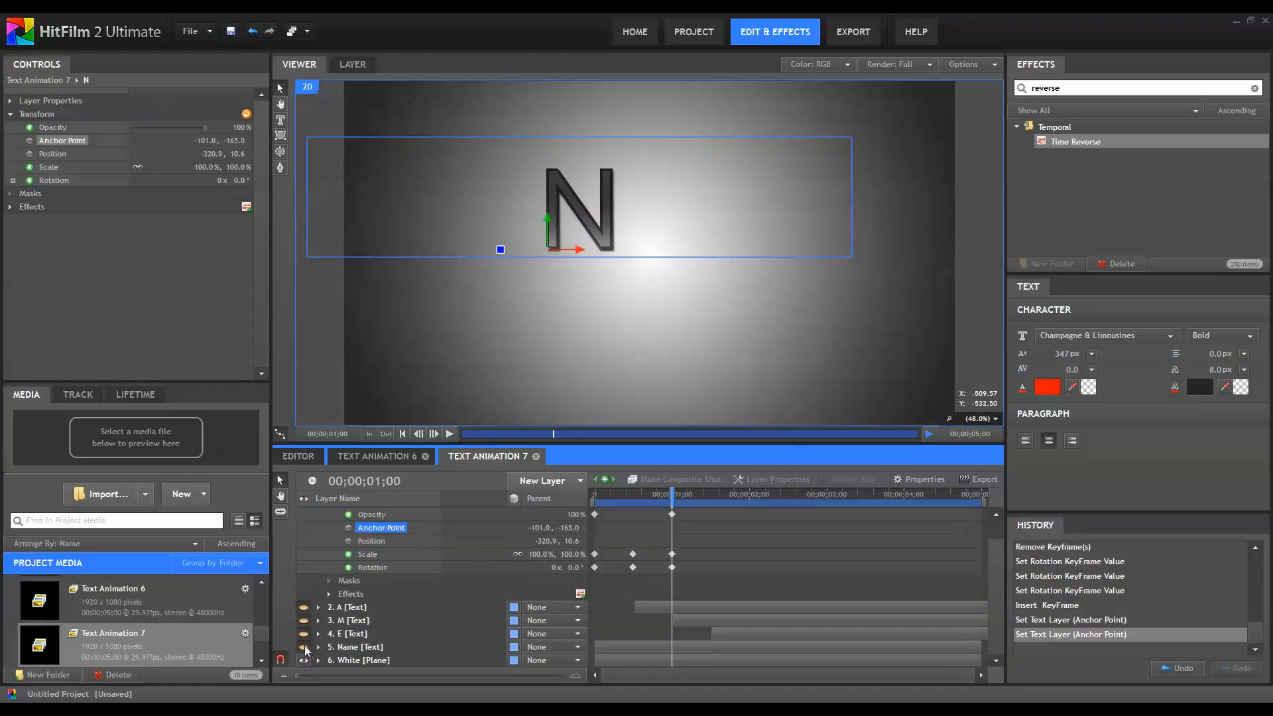
left_click(304, 646)
left_click(369, 547)
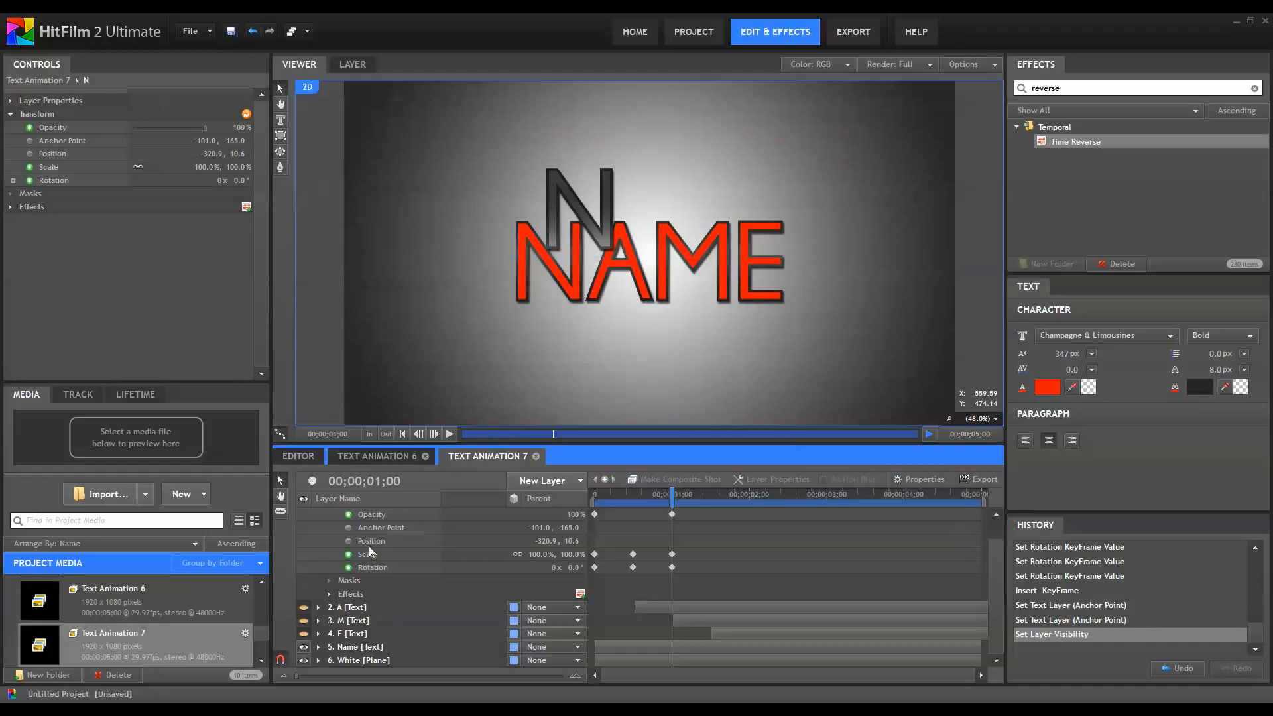
left_click(372, 540)
left_click_drag(541, 245, 510, 300)
left_click_drag(620, 493, 673, 507)
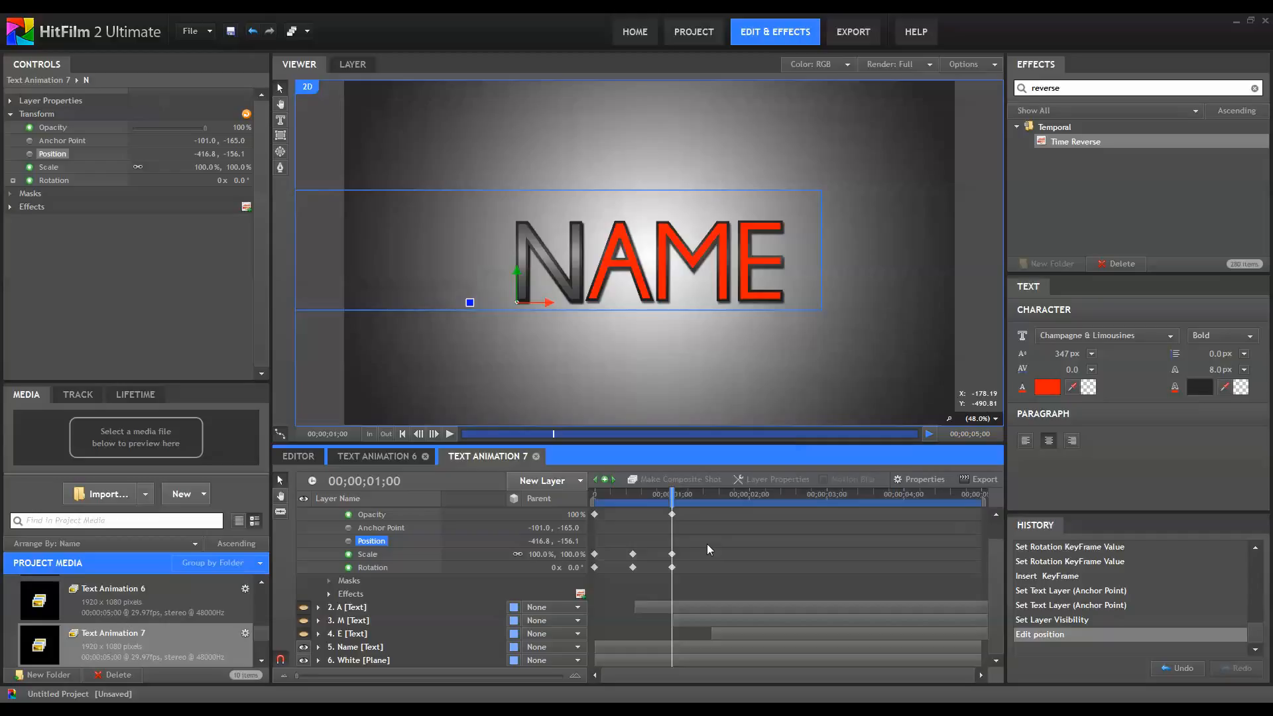
Copy the N layer's three Scale keyframes, and swap visibility from the N layer to the A layer.
left_click_drag(706, 542, 581, 558)
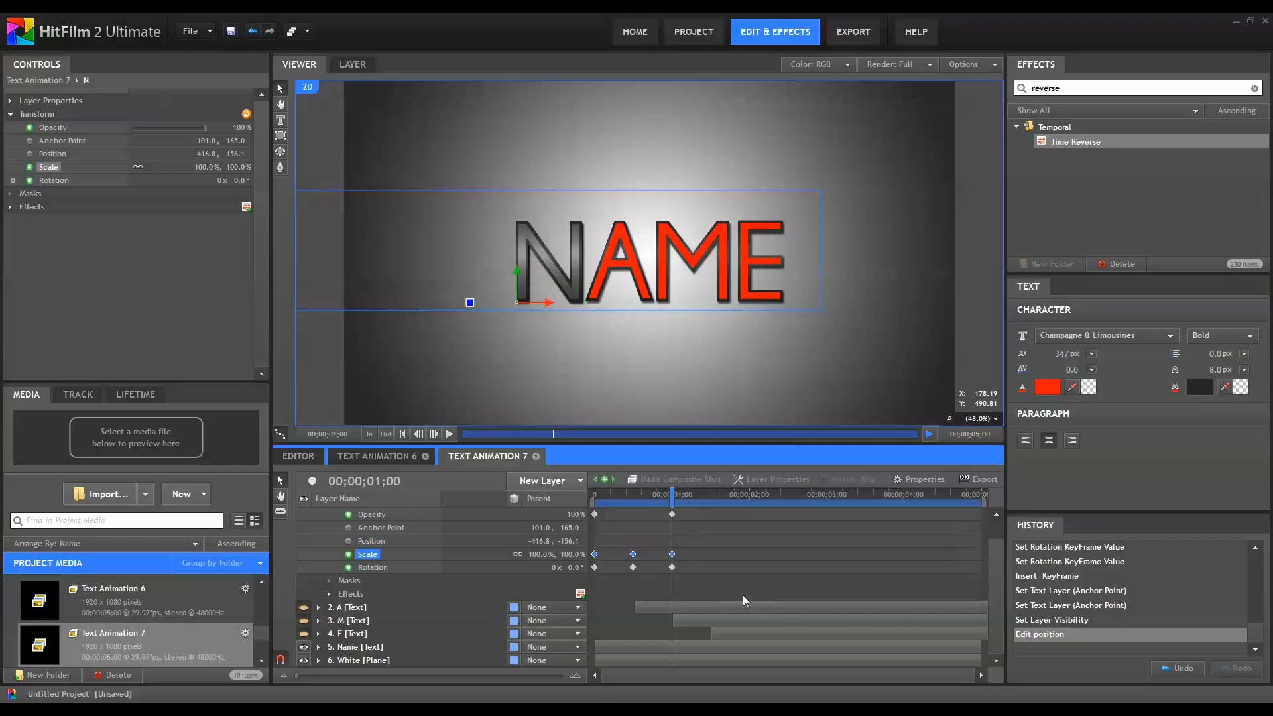
scroll(742, 594, "up", 1)
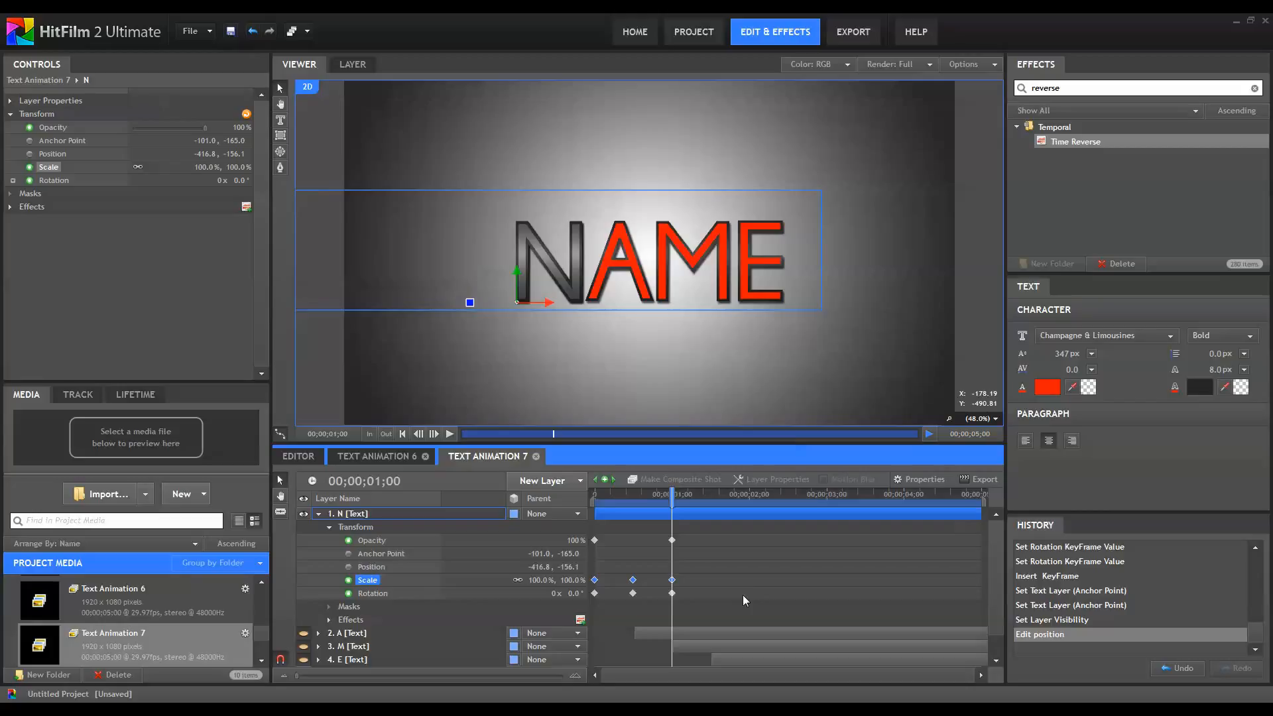
left_click(317, 633)
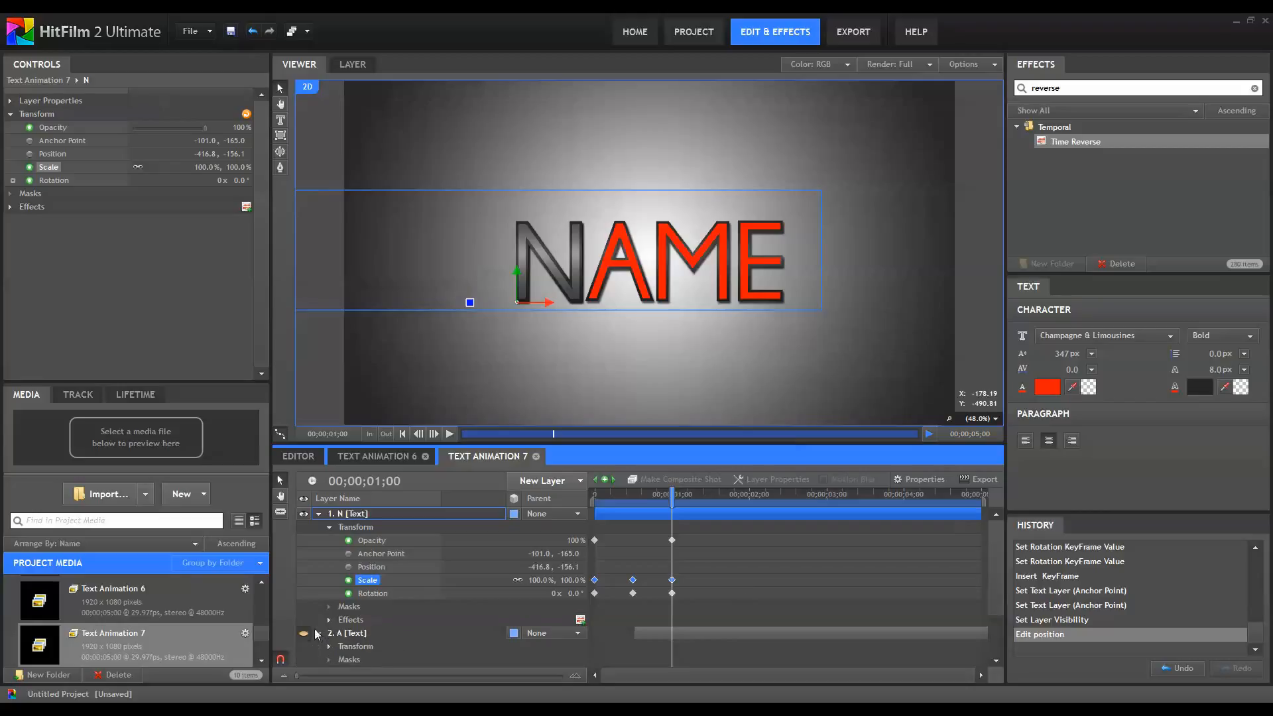
left_click(304, 633)
left_click(304, 513)
Paste the copied Scale keyframes onto the A layer's Scale at 00;00;00;15.
scroll(317, 568, "down", 2)
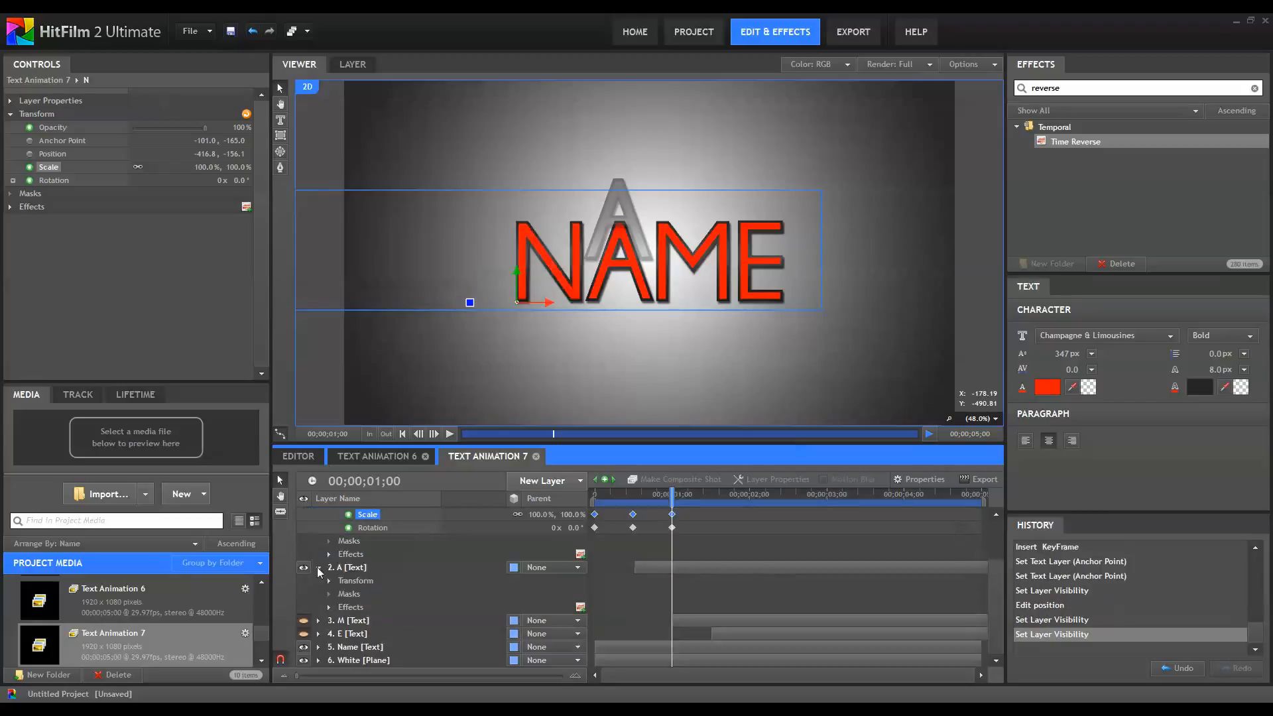
left_click(329, 607)
left_click(329, 581)
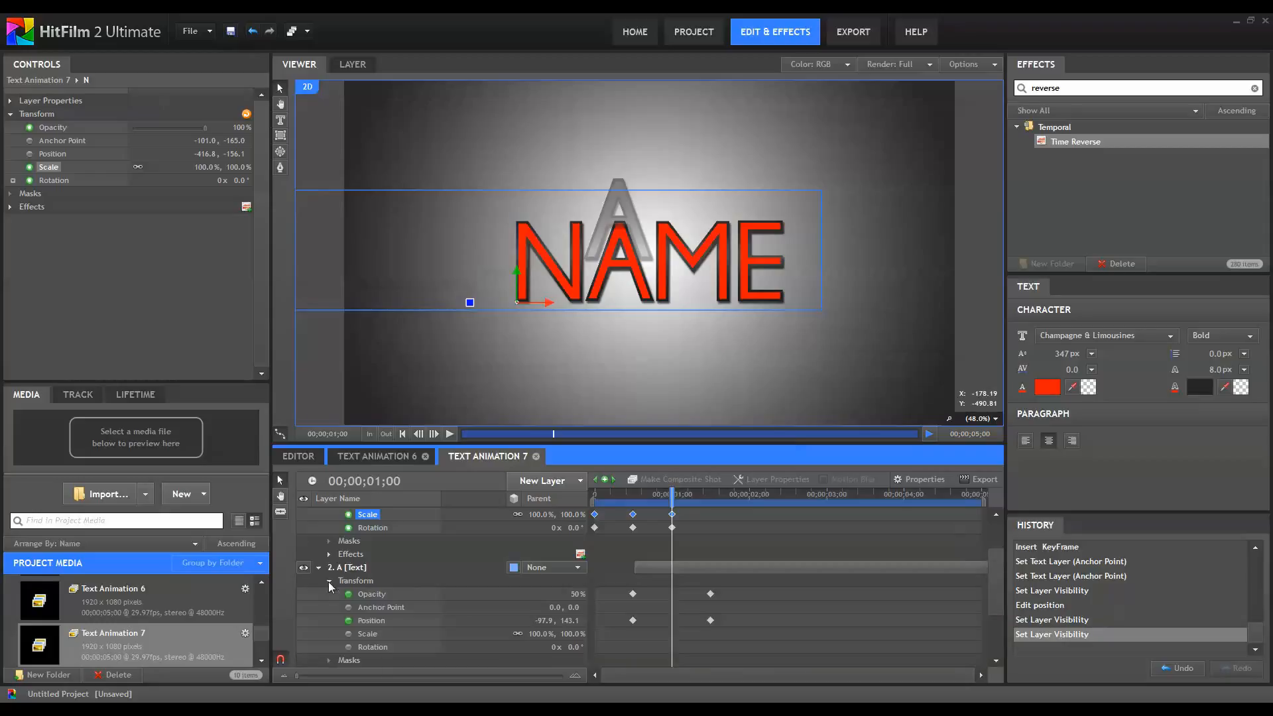
scroll(404, 606, "down", 2)
left_click_drag(641, 491, 630, 489)
left_click(366, 586)
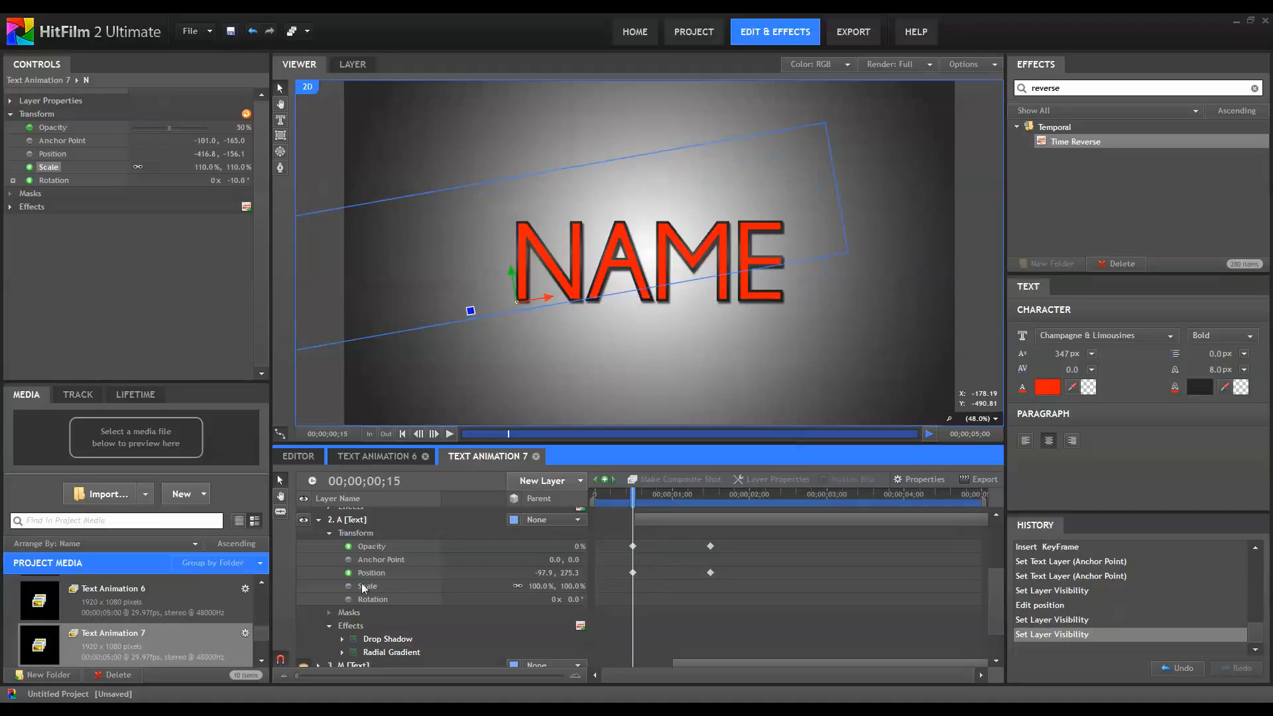
key("ctrl+v")
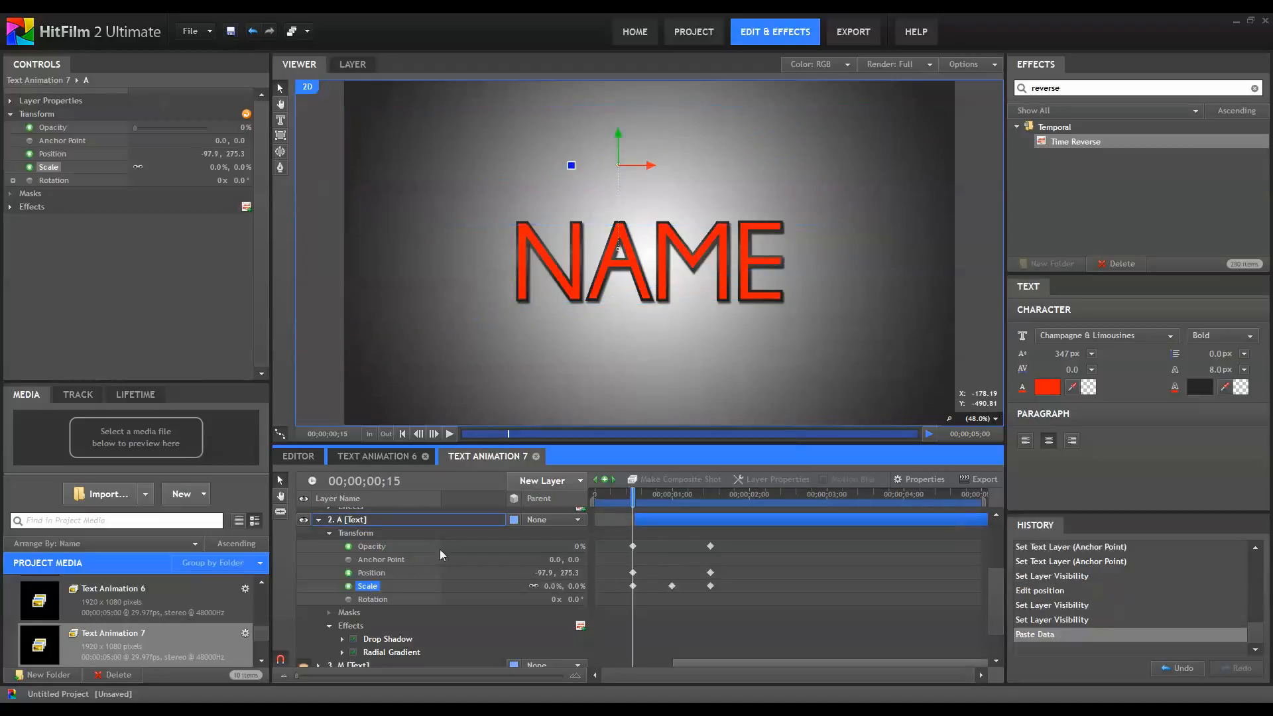
scroll(351, 609, "up", 3)
left_click(373, 575)
left_click_drag(709, 571, 583, 593)
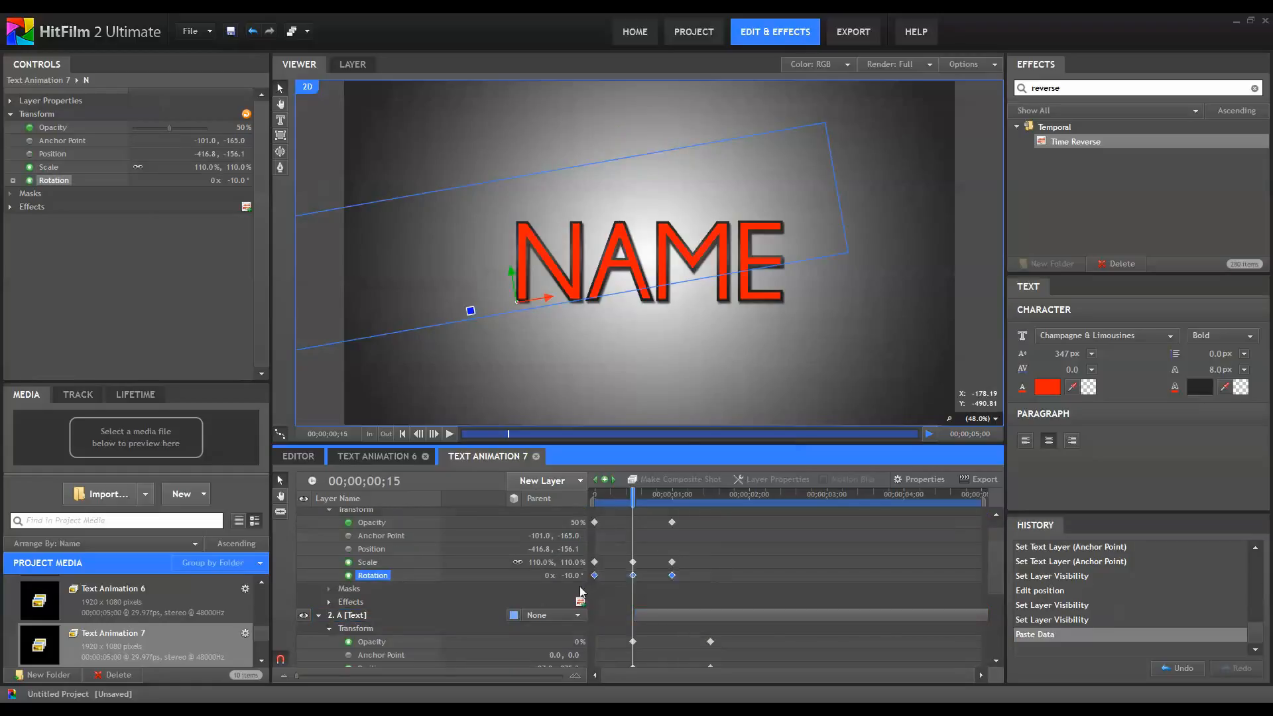
Show the M layer and paste the copied Scale keyframes onto its Scale at 00;00;01;00.
scroll(325, 626, "down", 3)
left_click(304, 620)
left_click(319, 620)
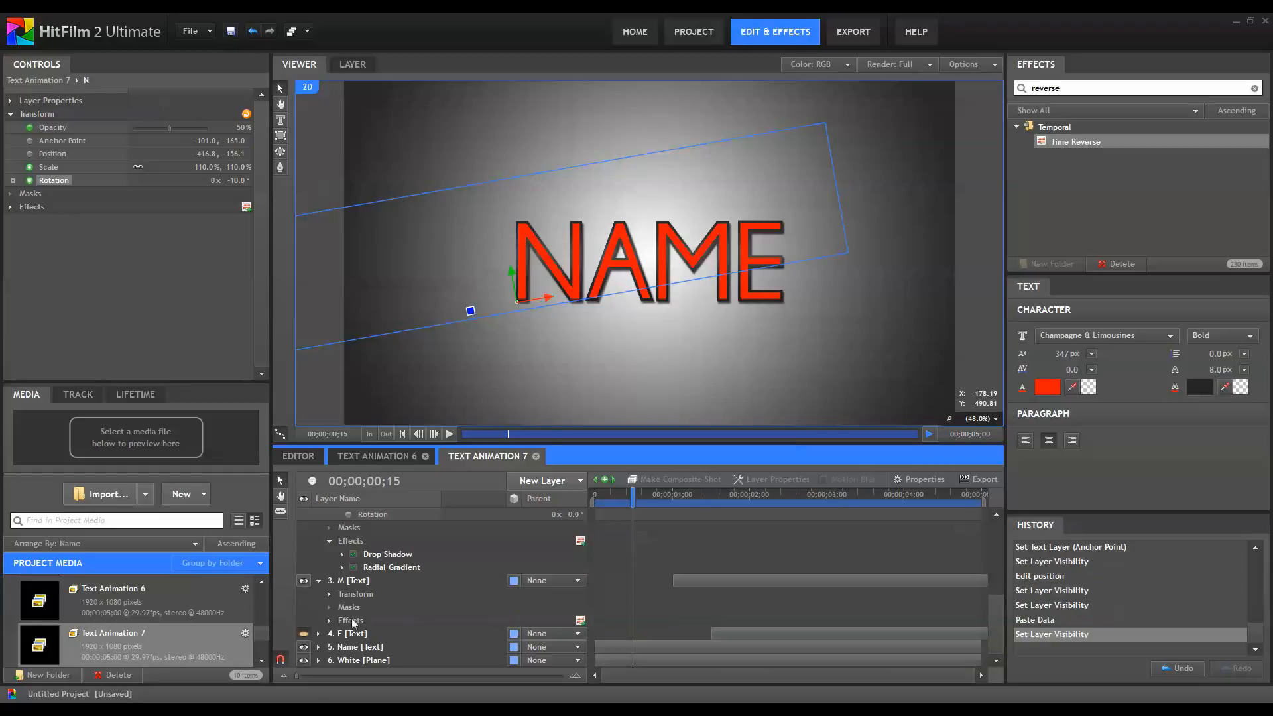
left_click(671, 499)
left_click(325, 594)
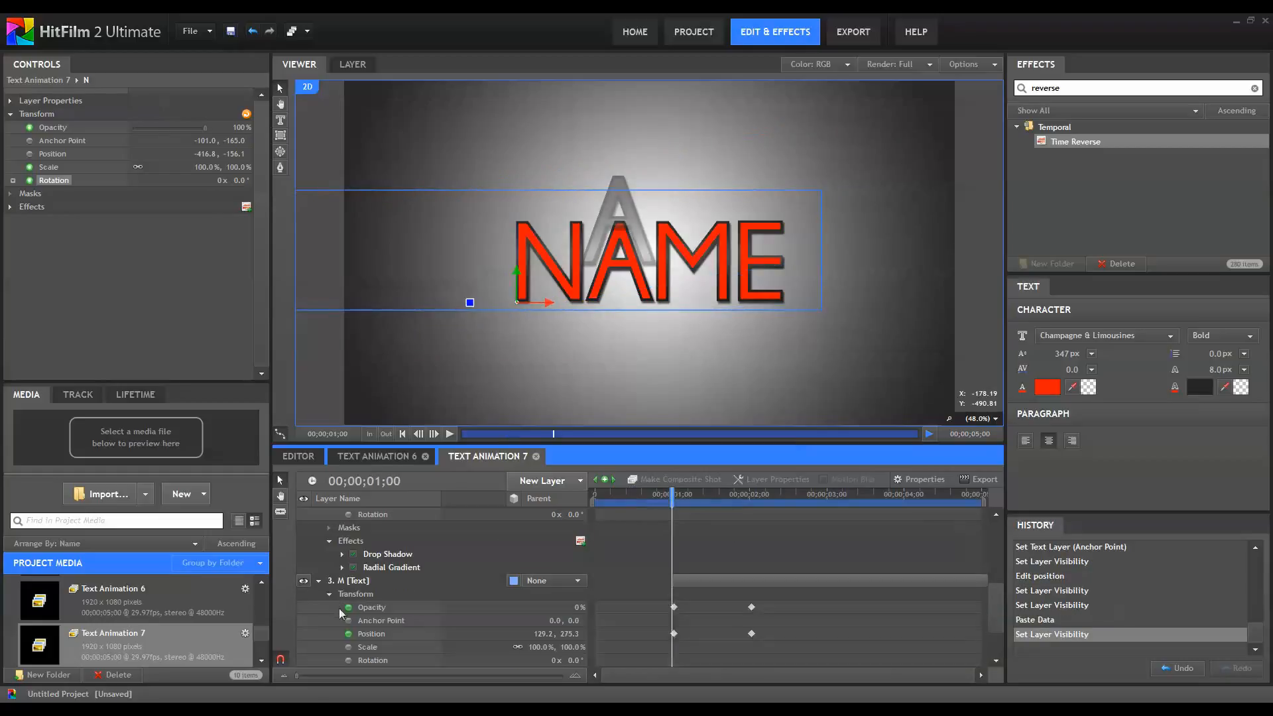
scroll(371, 630, "down", 1)
left_click(377, 600)
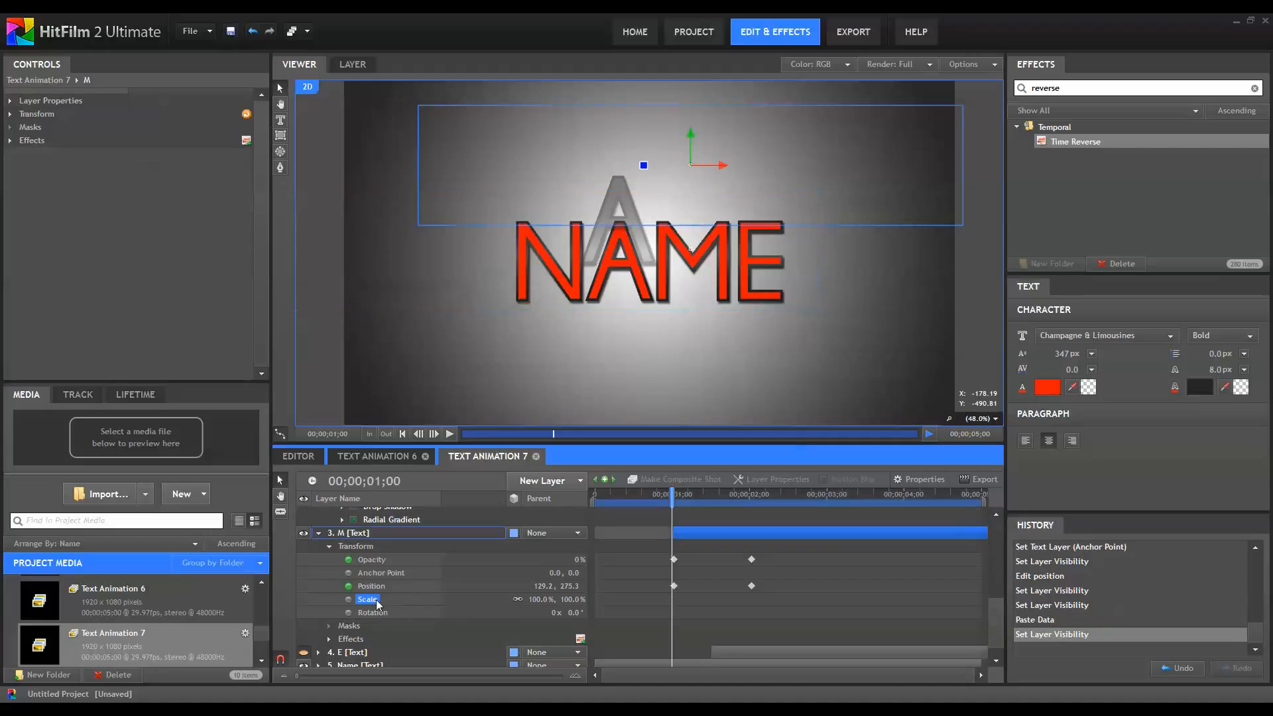
key("ctrl+v")
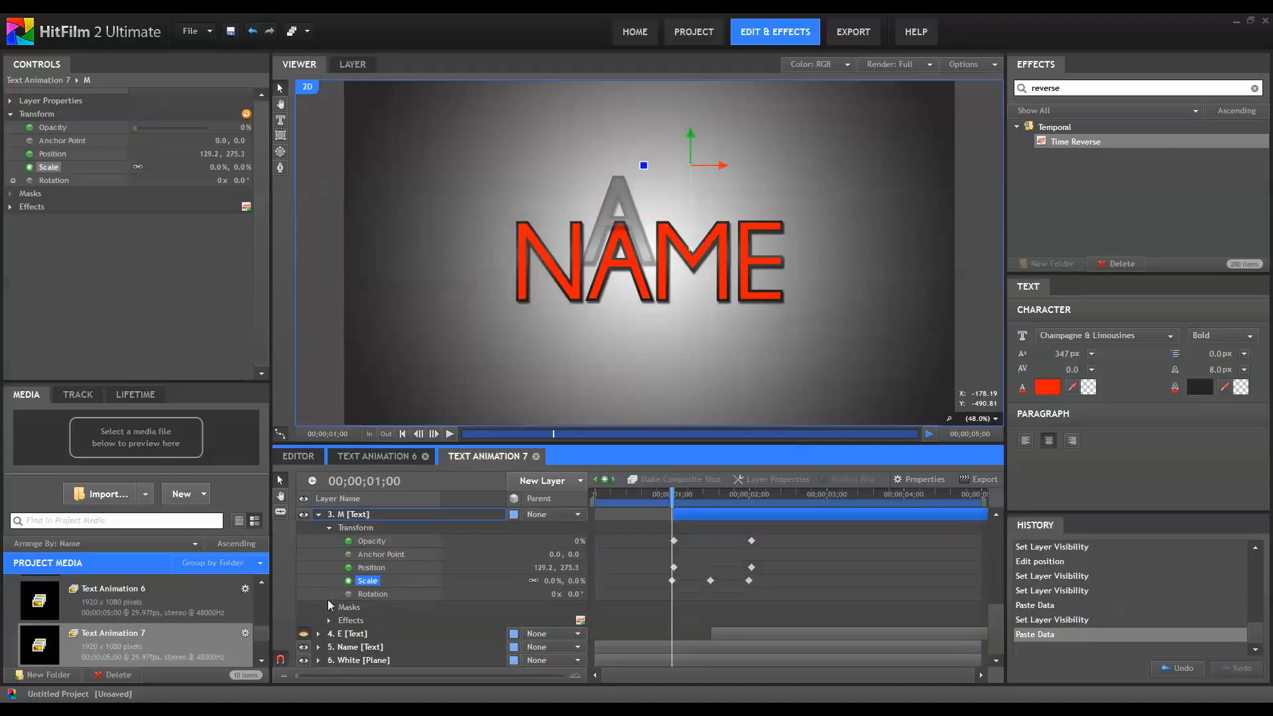
Show the E layer and paste the copied Scale keyframes onto its Scale at 00;00;01;15.
left_click(306, 633)
left_click(318, 634)
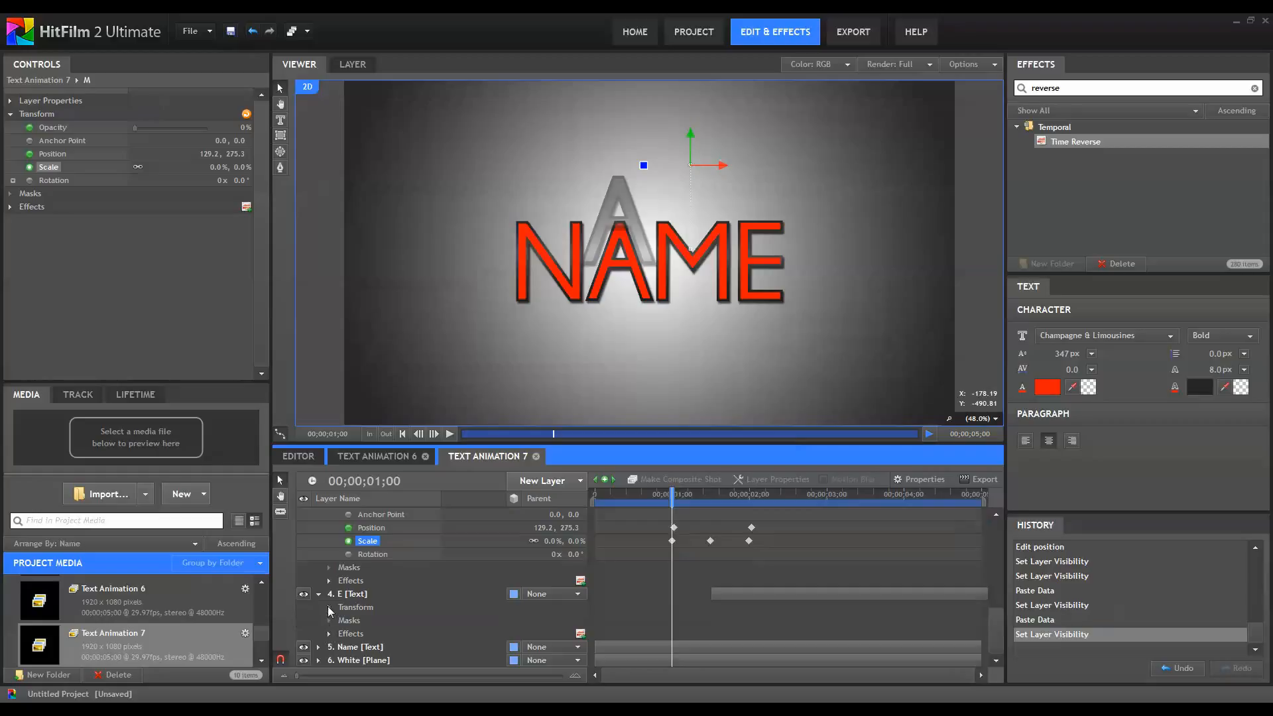
left_click(329, 608)
left_click(367, 612)
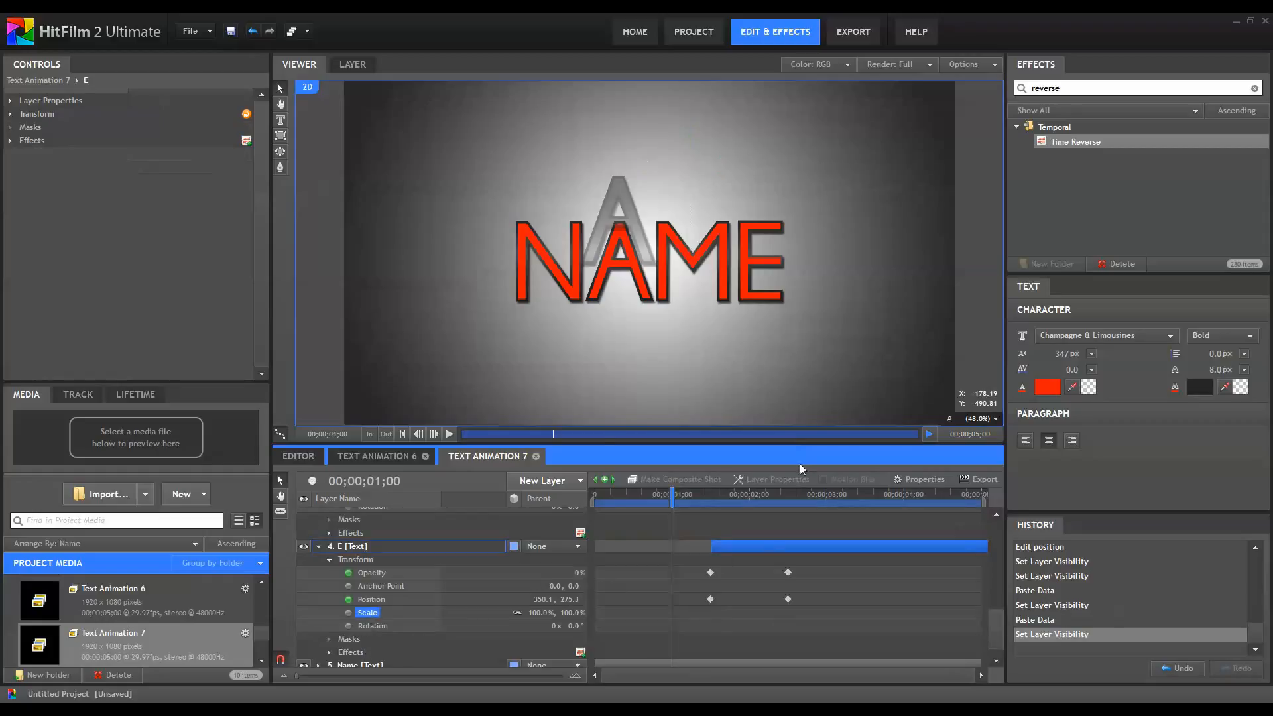
left_click_drag(716, 498, 710, 494)
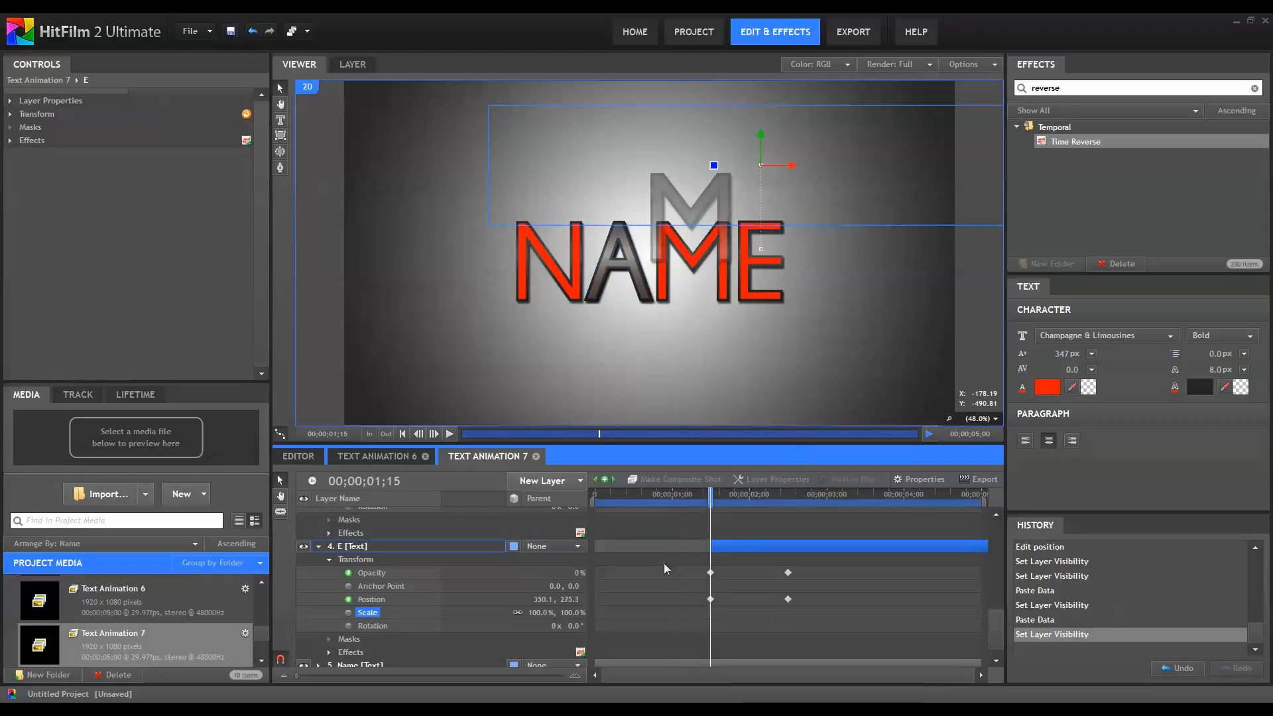
key("ctrl+v")
Copy the N layer's three Rotation keyframes and paste them onto the A layer's Rotation at 00;00;00;15.
scroll(569, 599, "up", 5)
left_click(753, 597)
left_click_drag(748, 567, 570, 577)
scroll(528, 563, "up", 3)
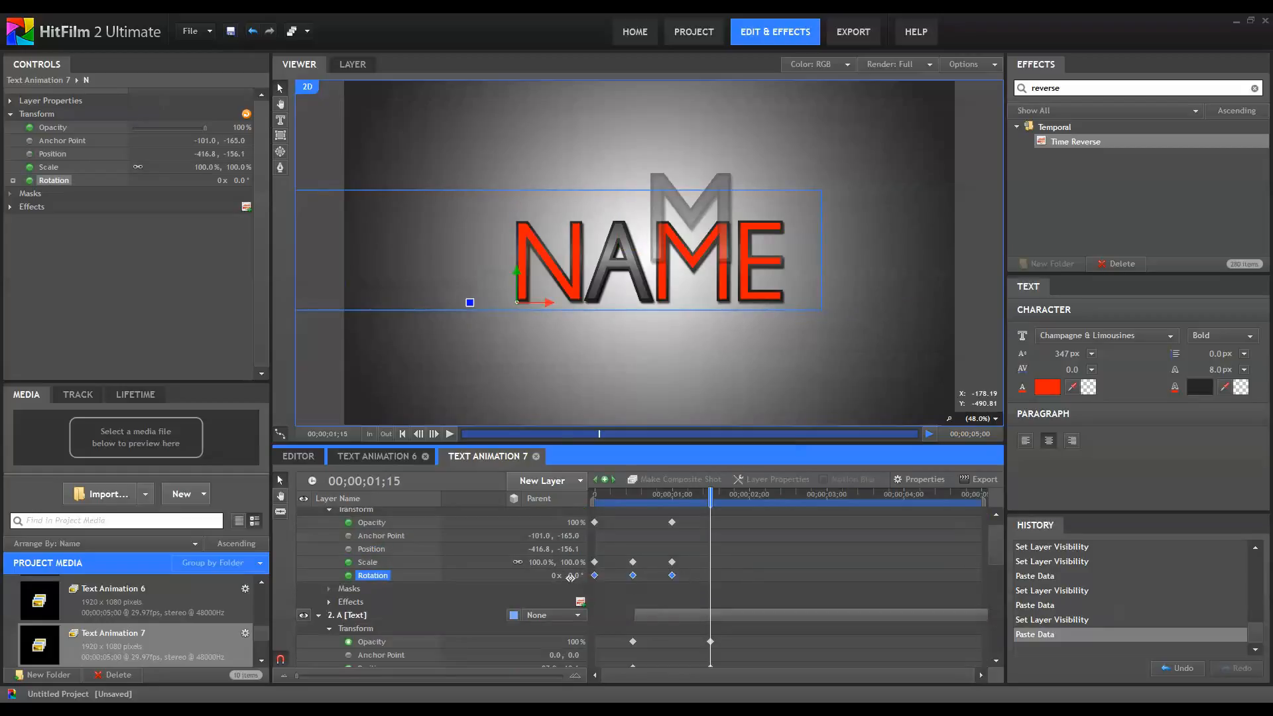
scroll(570, 576, "down", 2)
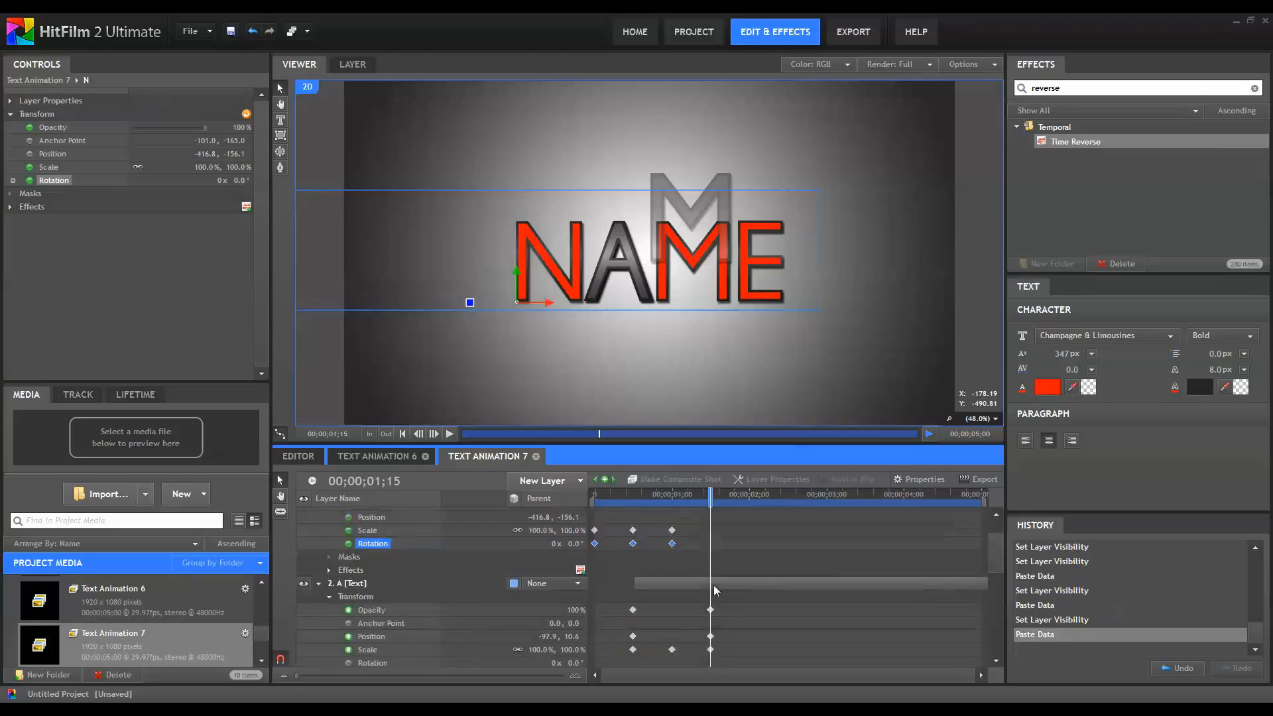
scroll(411, 643, "down", 2)
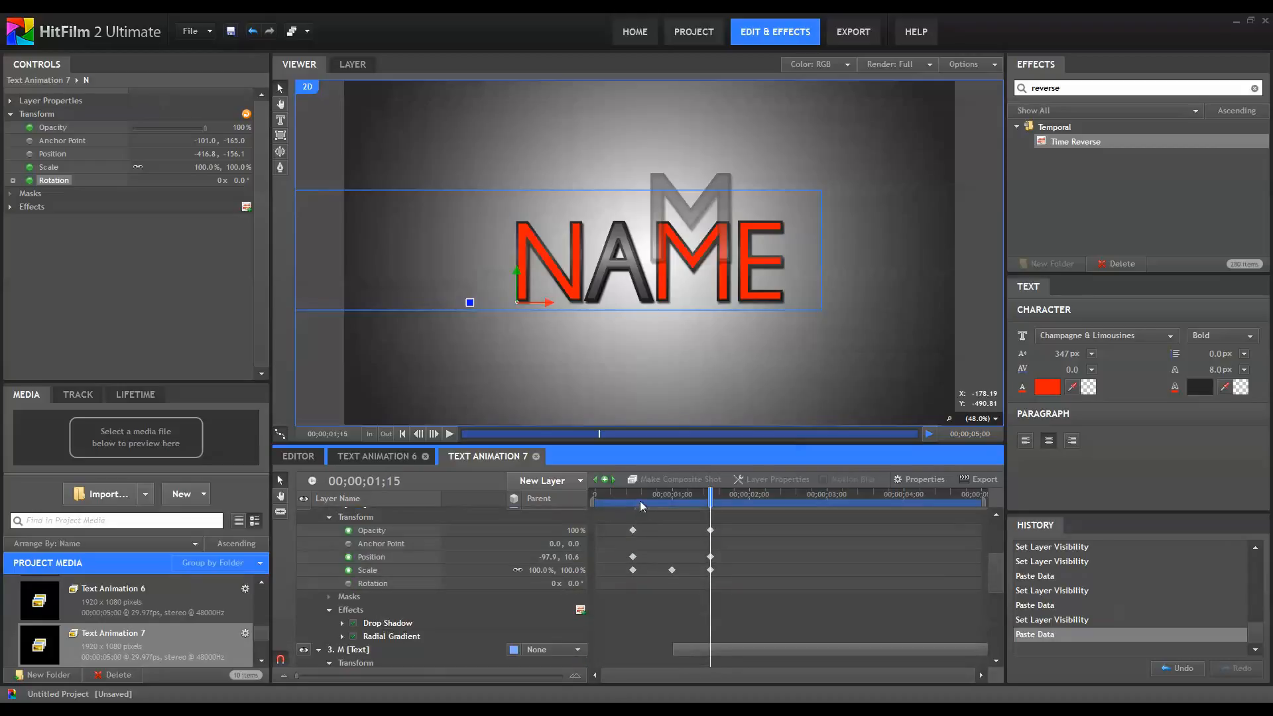
scroll(675, 551, "down", 4)
scroll(671, 582, "up", 4)
left_click(632, 493)
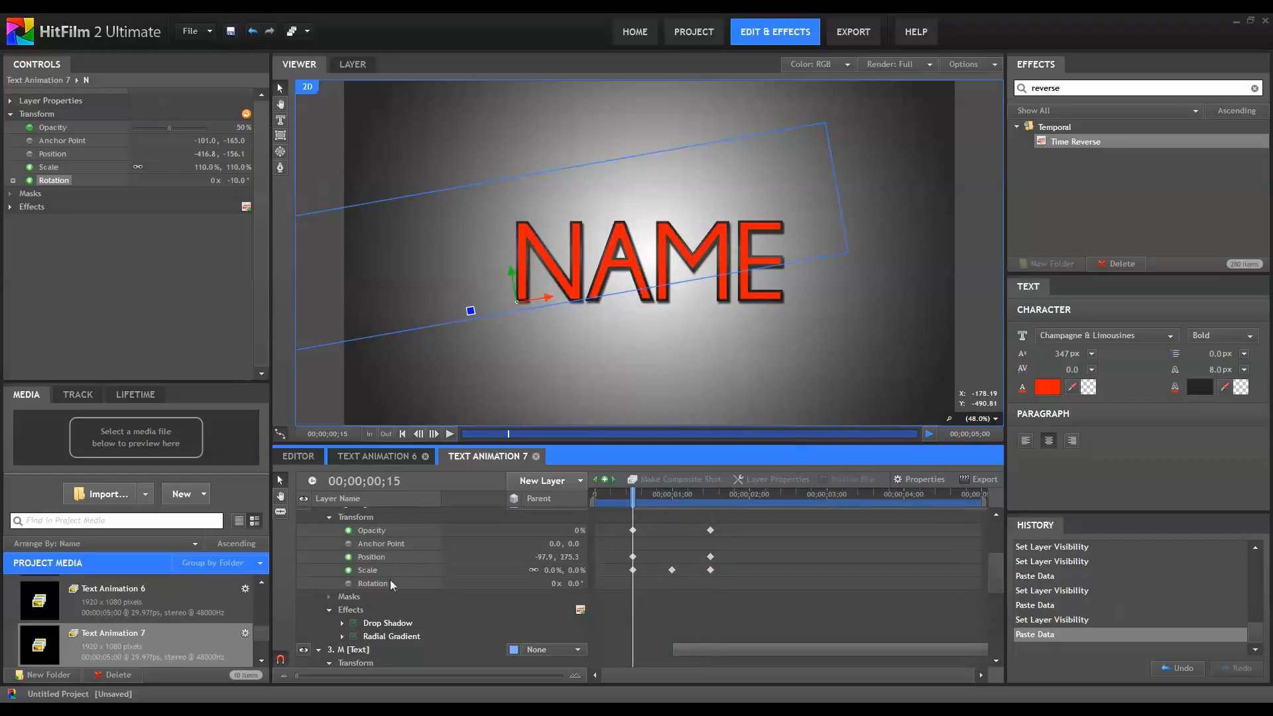
left_click(373, 584)
key("ctrl+v")
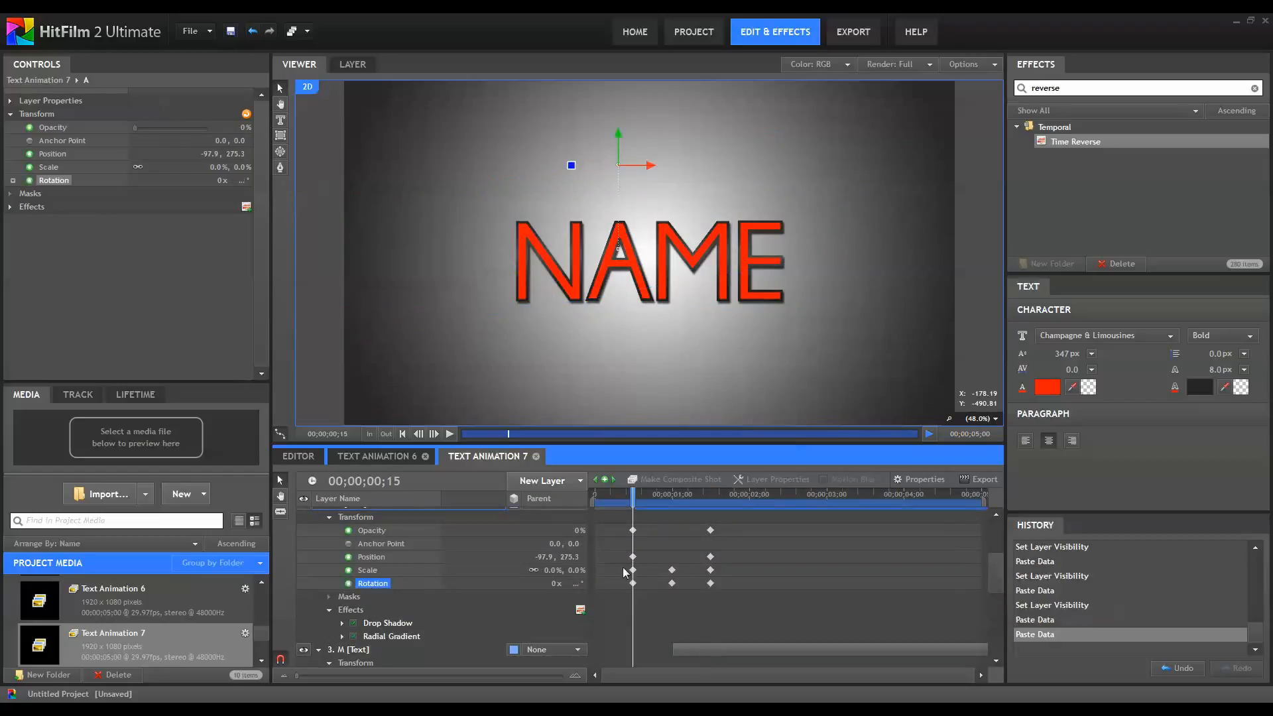
Delete both of the A layer's Position keyframes at 00;00;01;16, where the letter is in its final place, and collapse the layer.
left_click(714, 499)
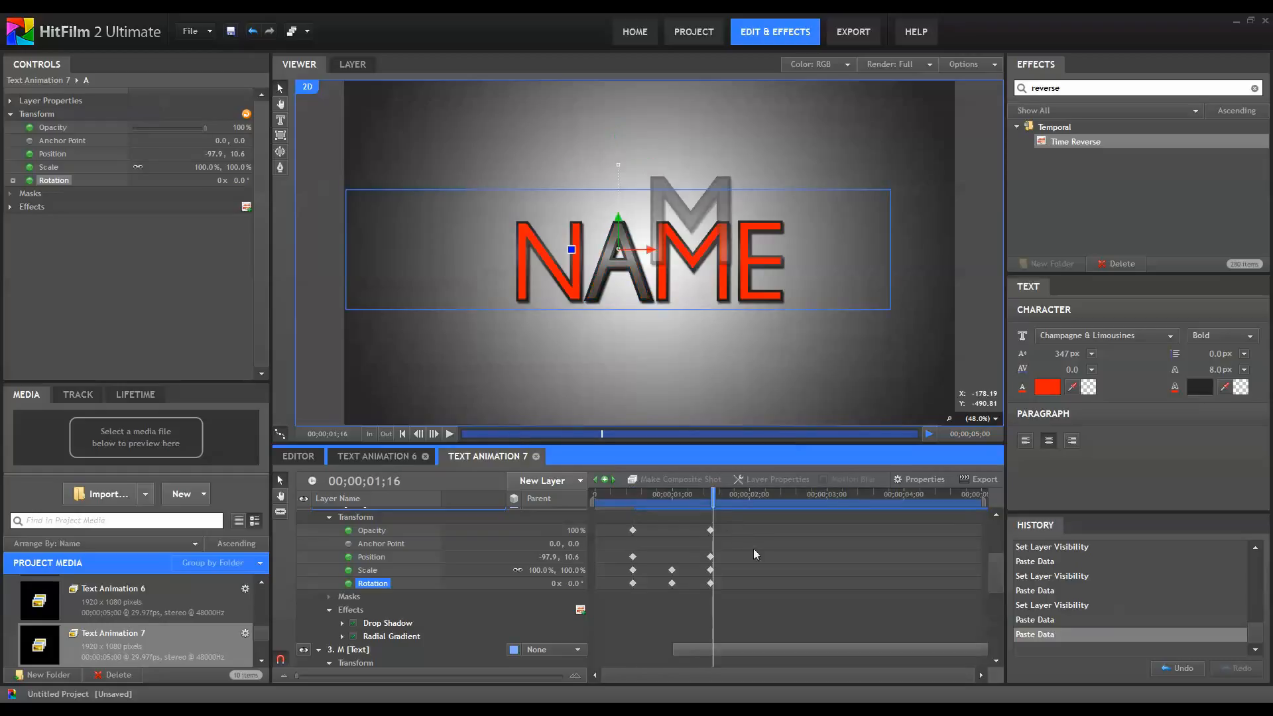
left_click(590, 554)
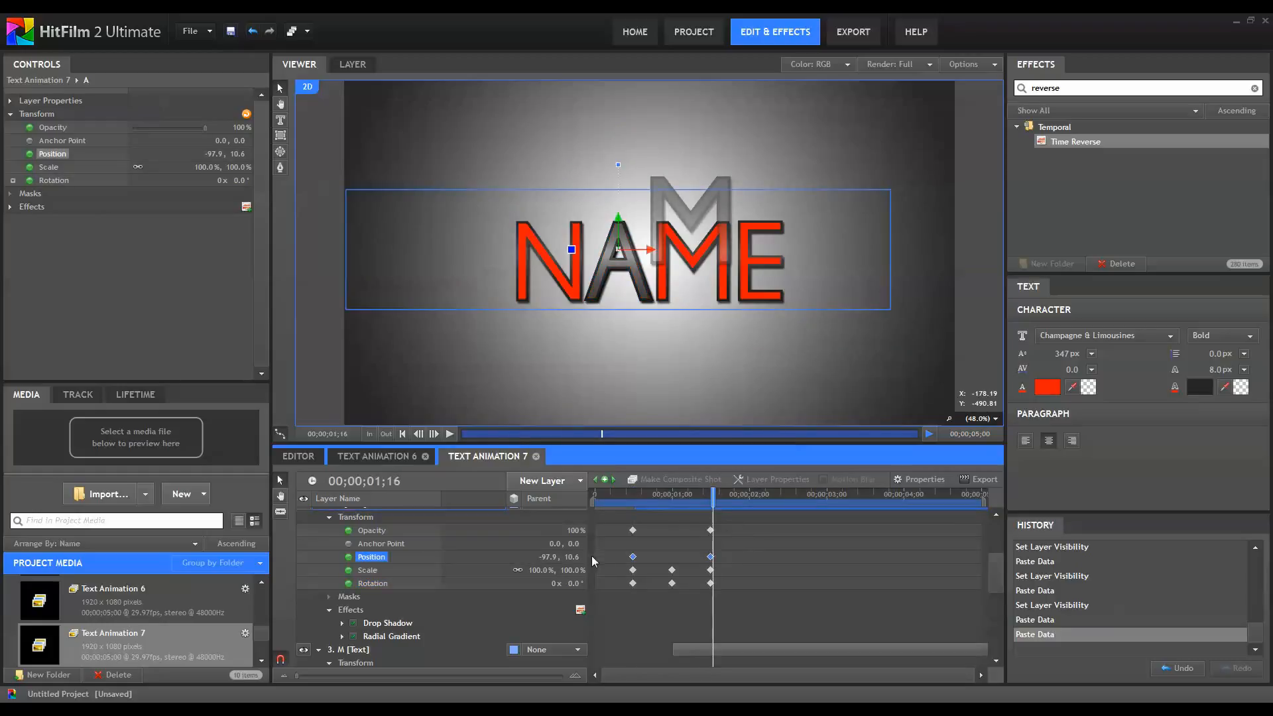
key("Delete")
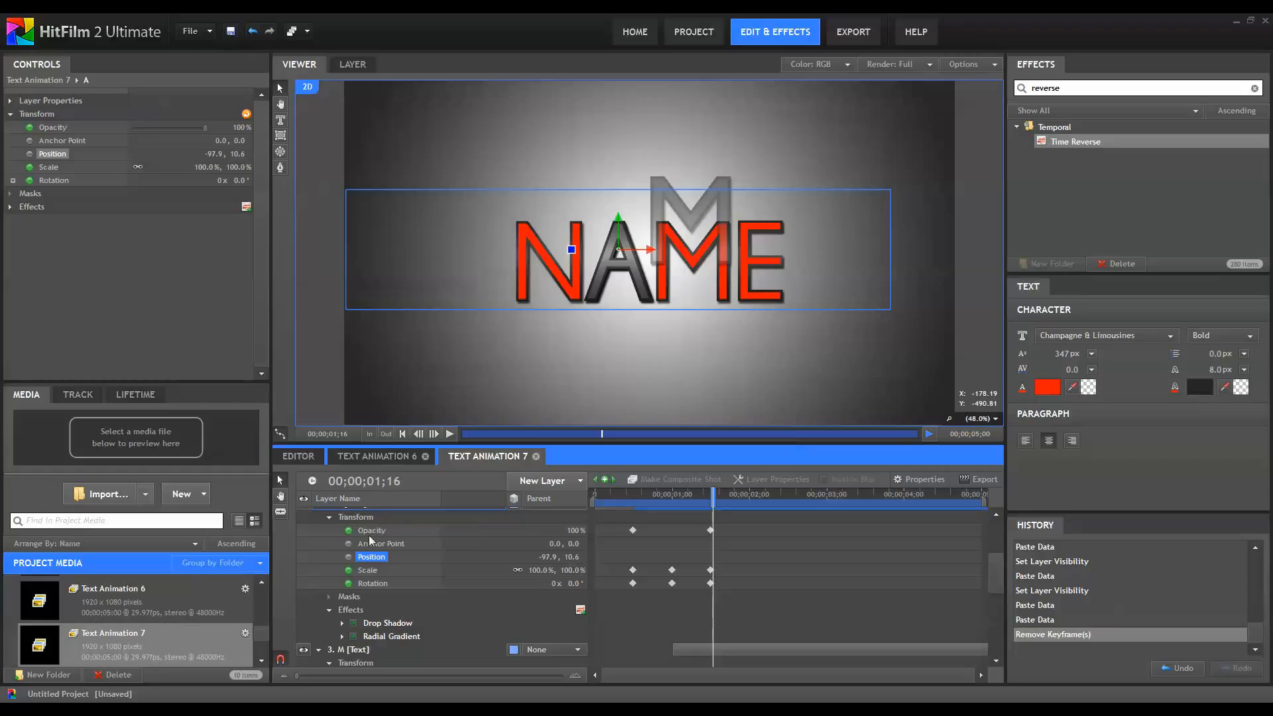
scroll(323, 536, "up", 1)
left_click(319, 551)
Paste the copied Rotation keyframes onto the M layer's Rotation at 00;00;01;00.
scroll(346, 584, "down", 2)
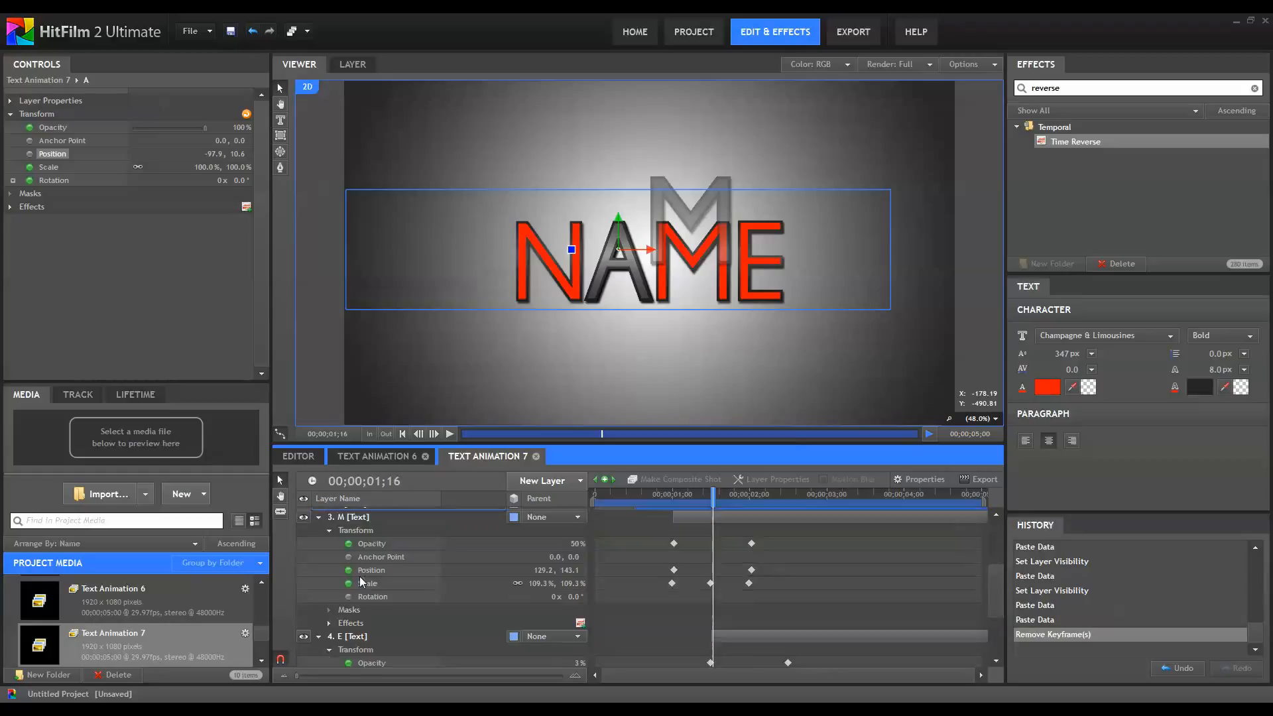
left_click(675, 495)
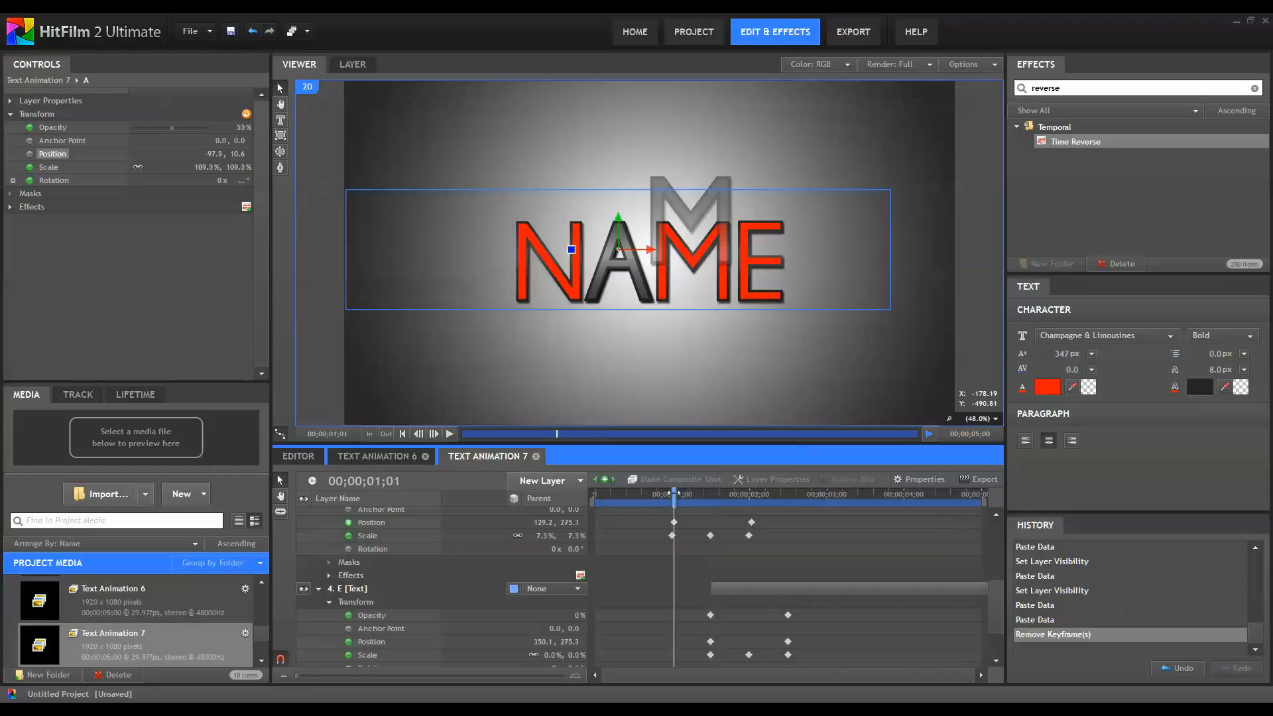
left_click_drag(674, 493, 671, 493)
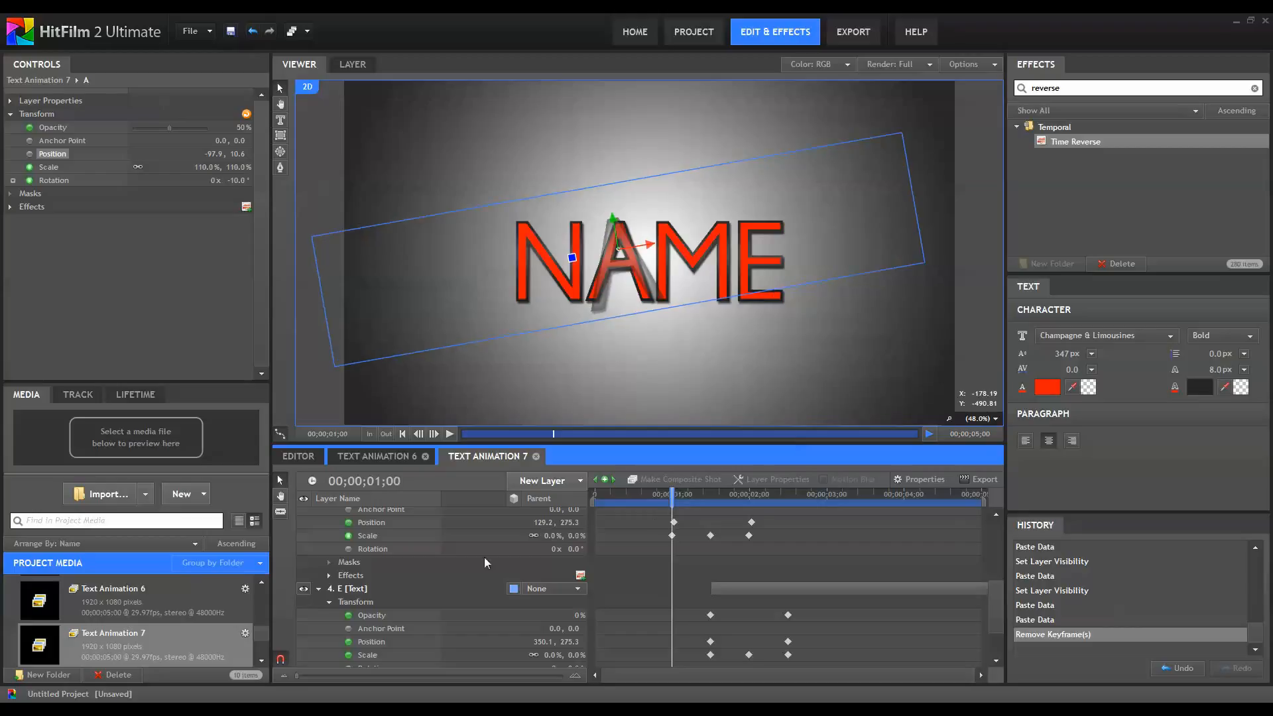
left_click(372, 549)
key("ctrl+v")
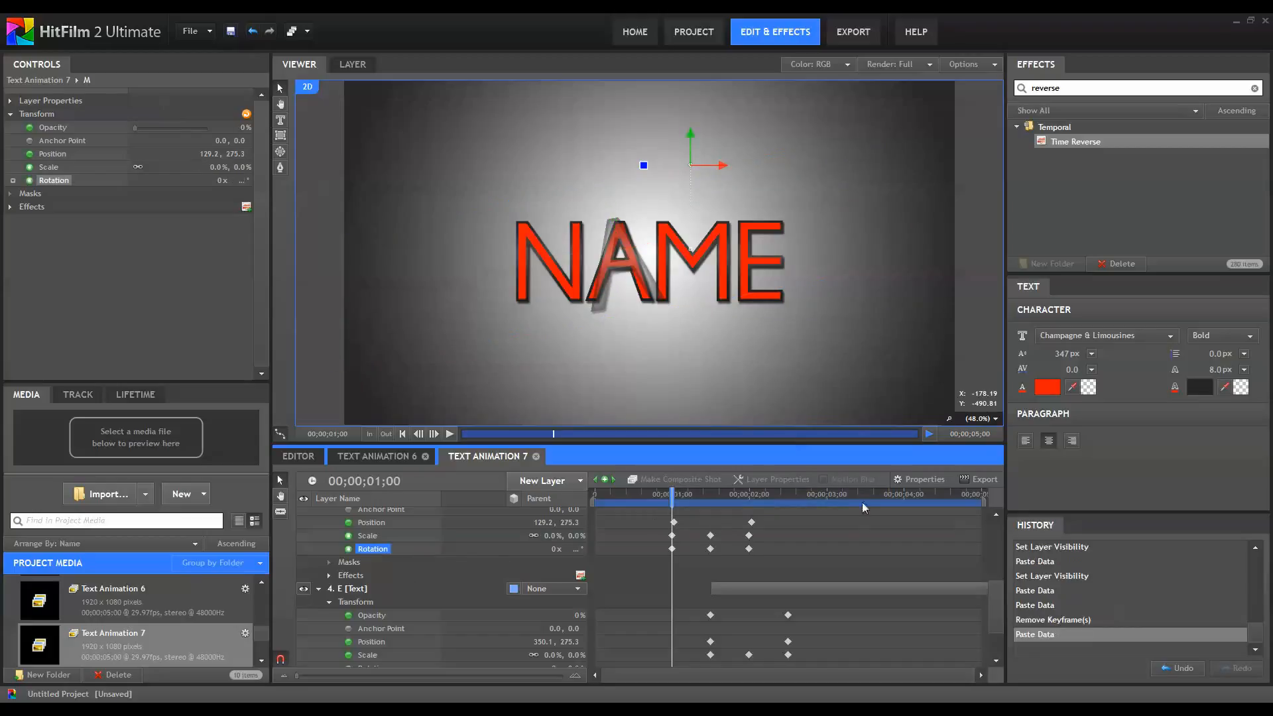
Try to delete the M layer's two Position keyframes with the playhead at 00;00;01;00.
left_click_drag(774, 521, 651, 527)
key("Delete")
scroll(675, 538, "down", 1)
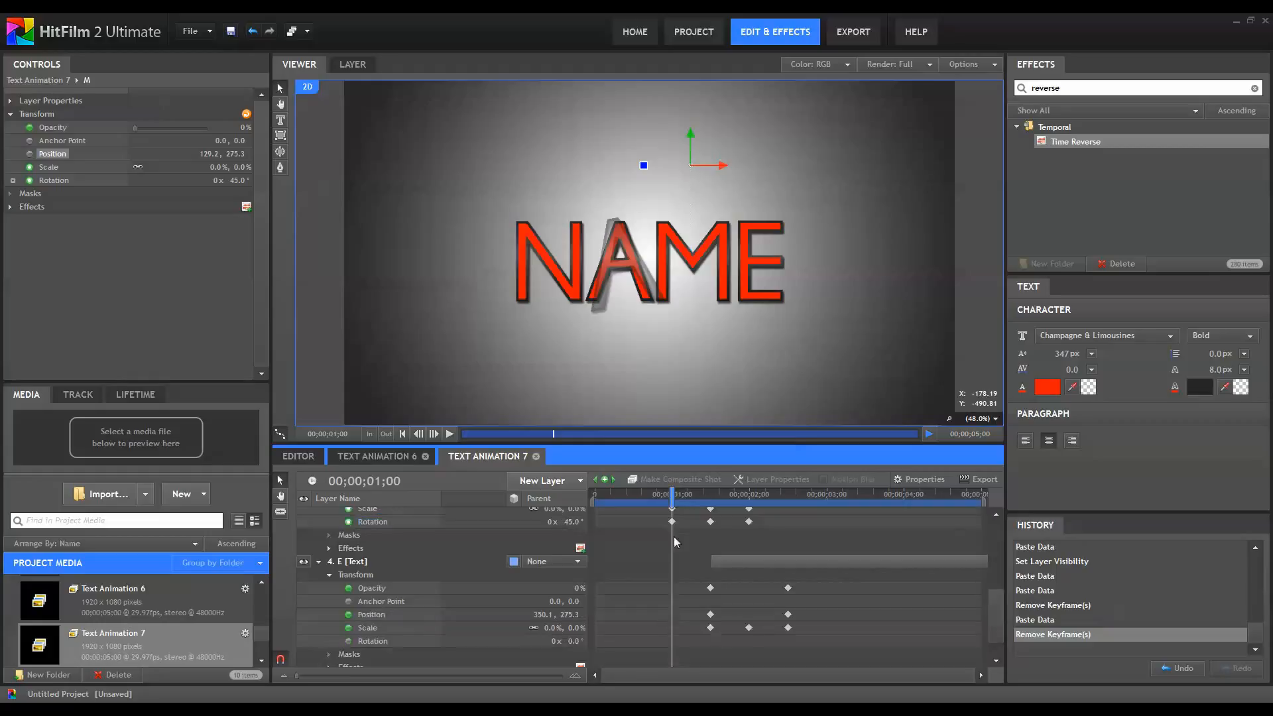
Undo the removal of the M layer's Position keyframes.
left_click(710, 493)
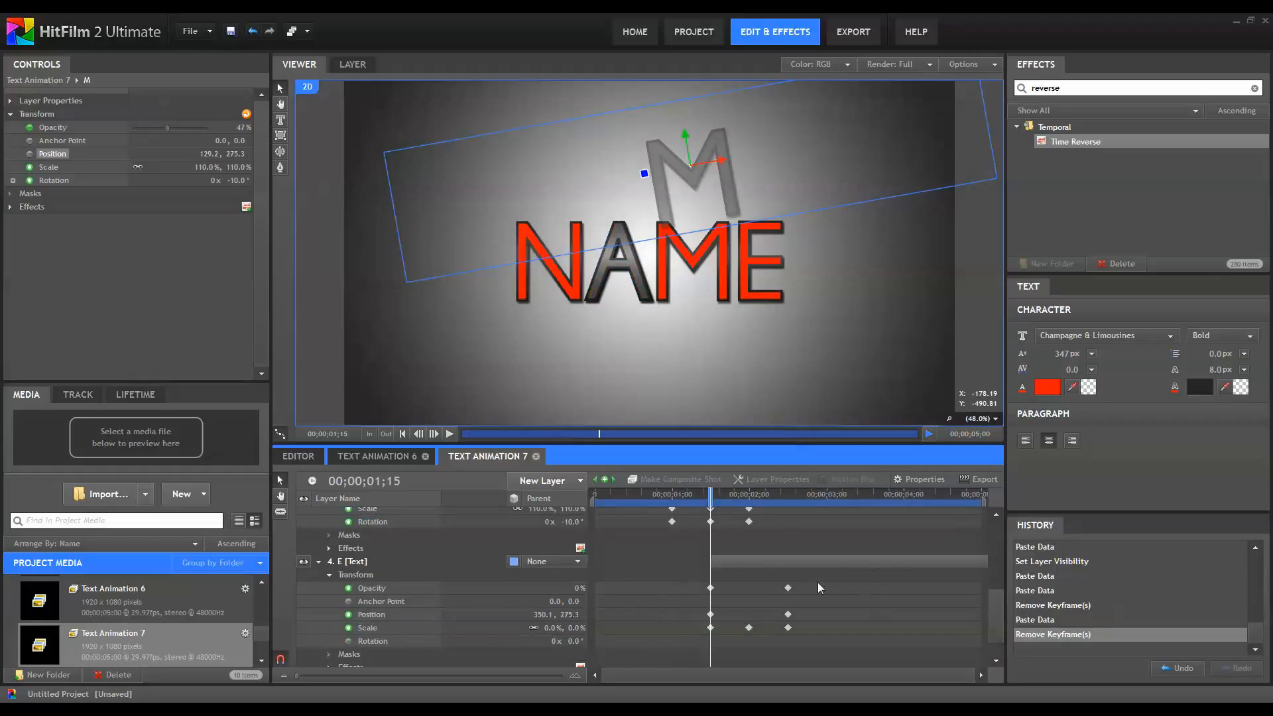
scroll(466, 614, "down", 1)
left_click(373, 607)
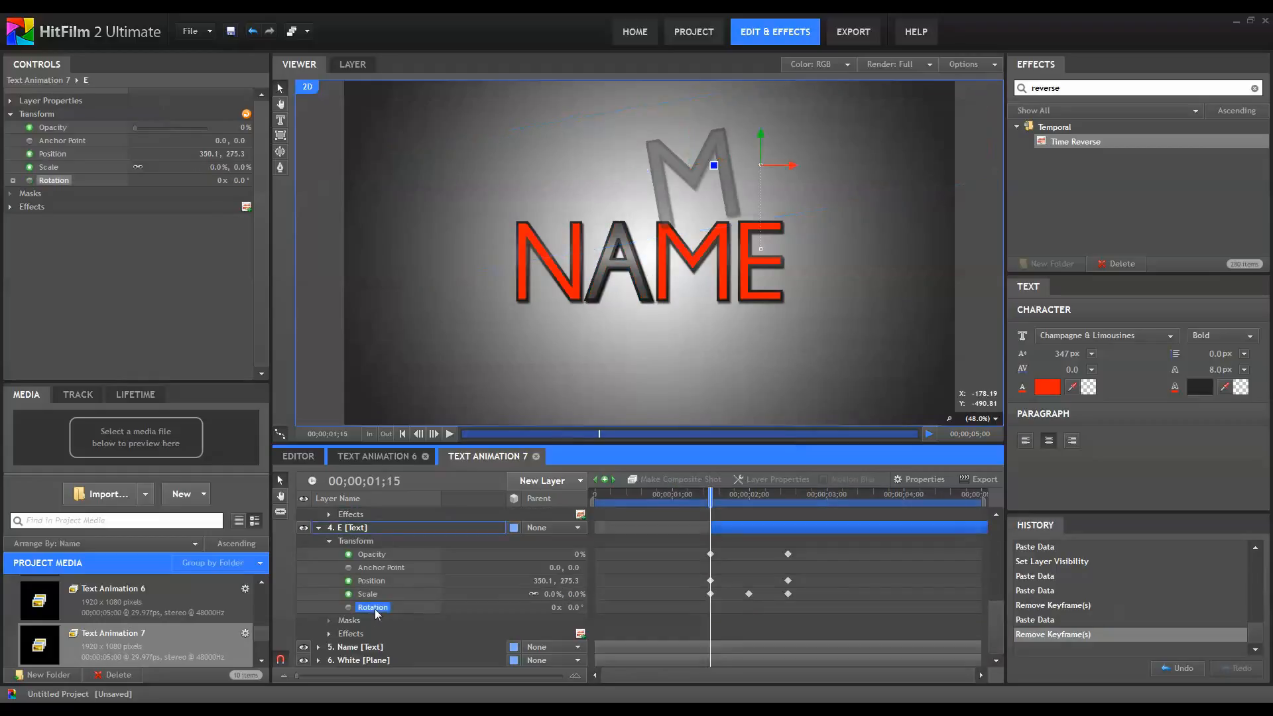
scroll(548, 562, "up", 3)
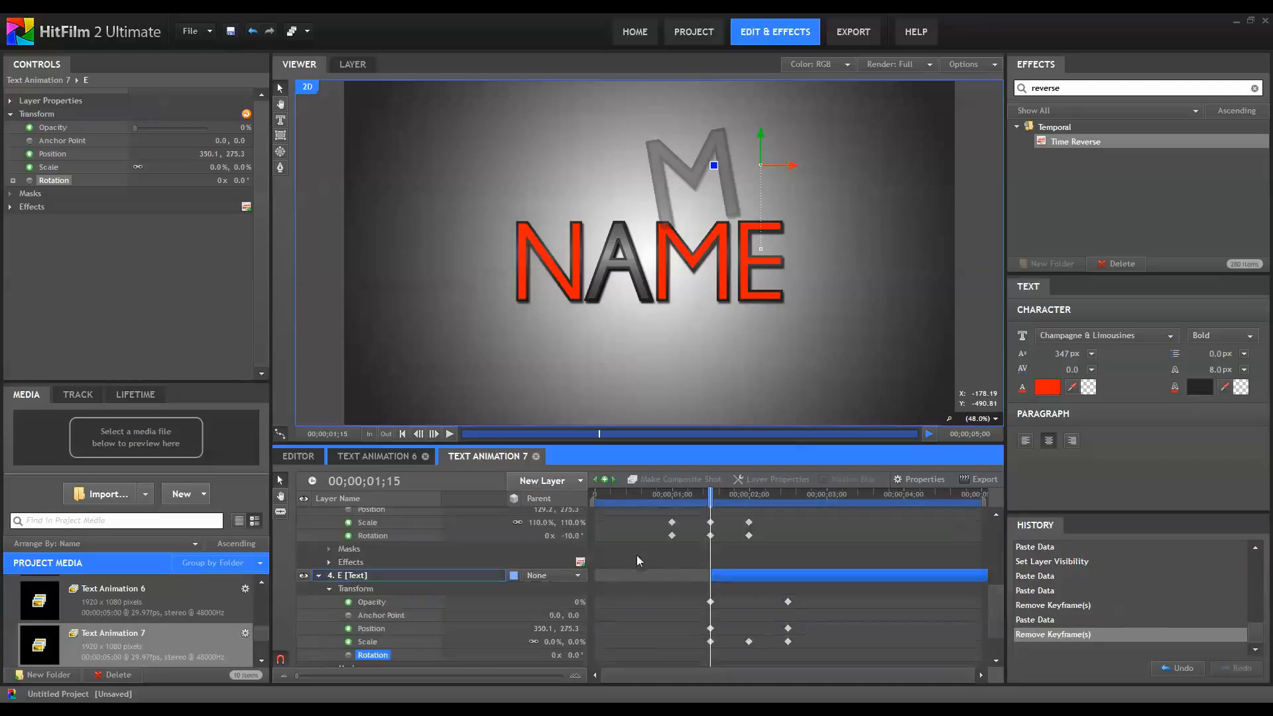
key("ctrl+z")
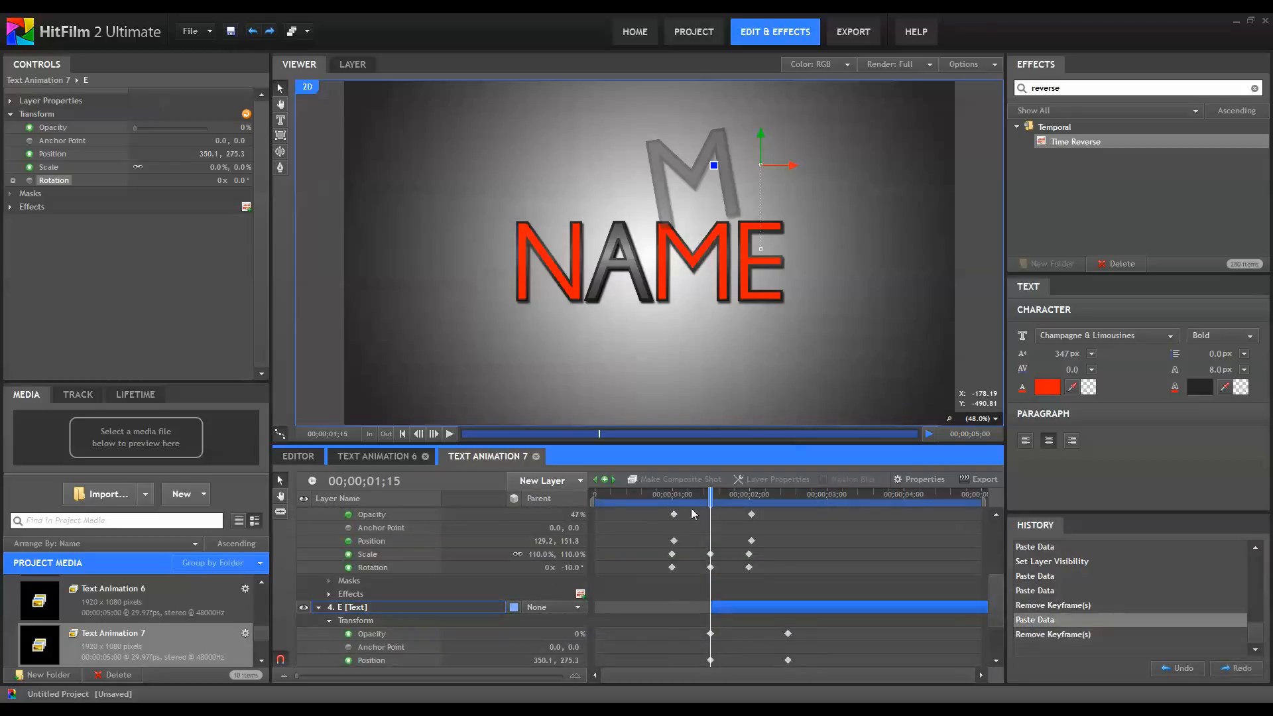
Delete both of the M layer's Position keyframes with the playhead at 00;00;02;00, where the letter is in its final place.
left_click_drag(672, 495, 667, 534)
key("Delete")
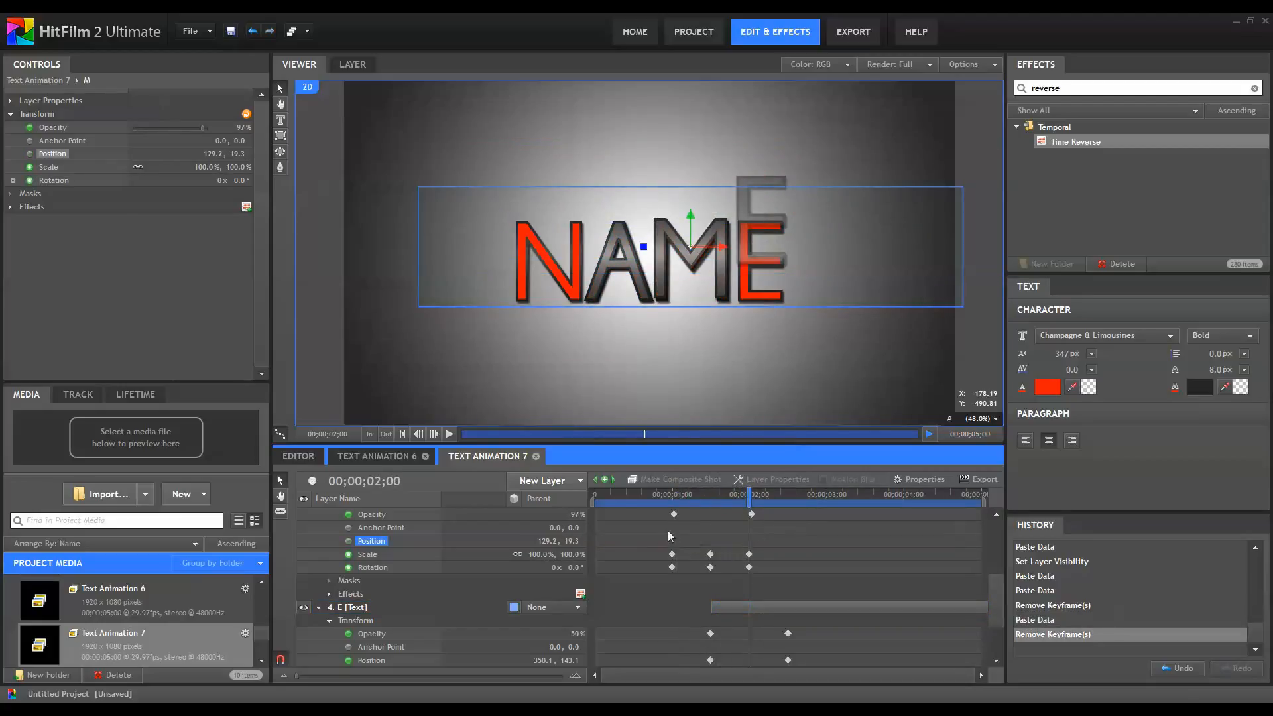
left_click(672, 495)
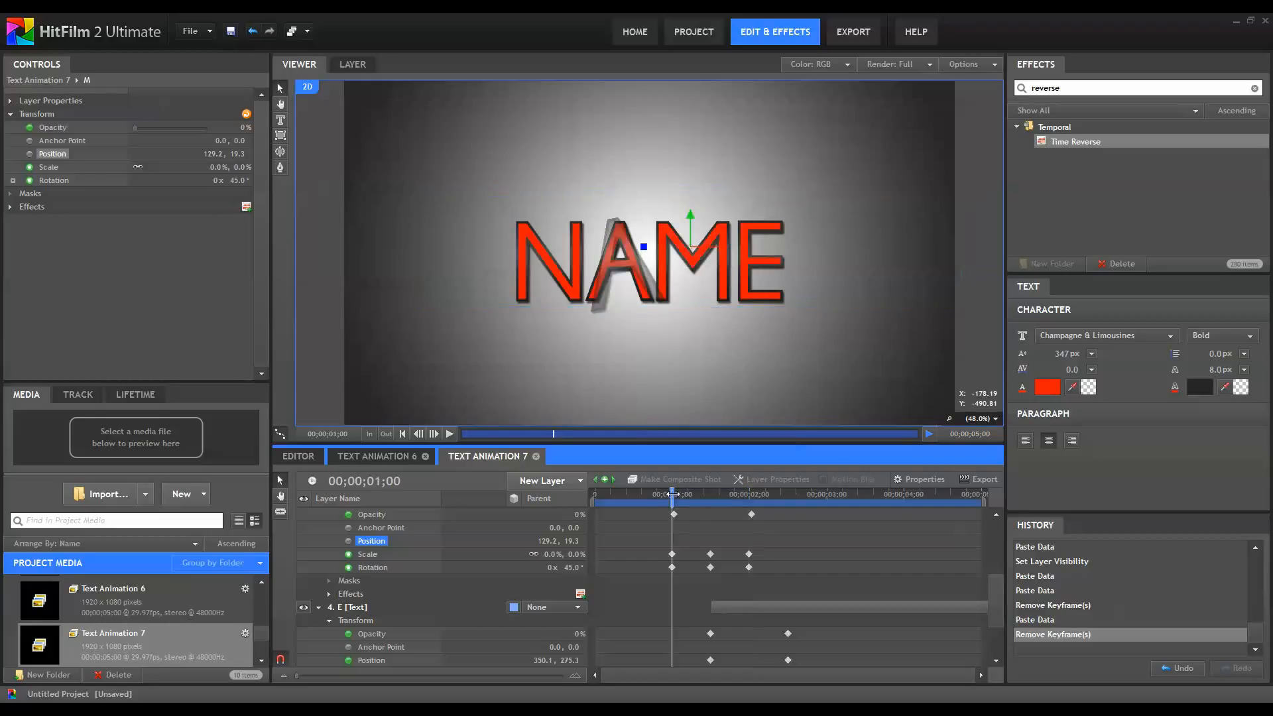
Paste the copied Rotation keyframes onto the E layer's Rotation at 00;00;01;15.
left_click(710, 494)
scroll(712, 604, "down", 2)
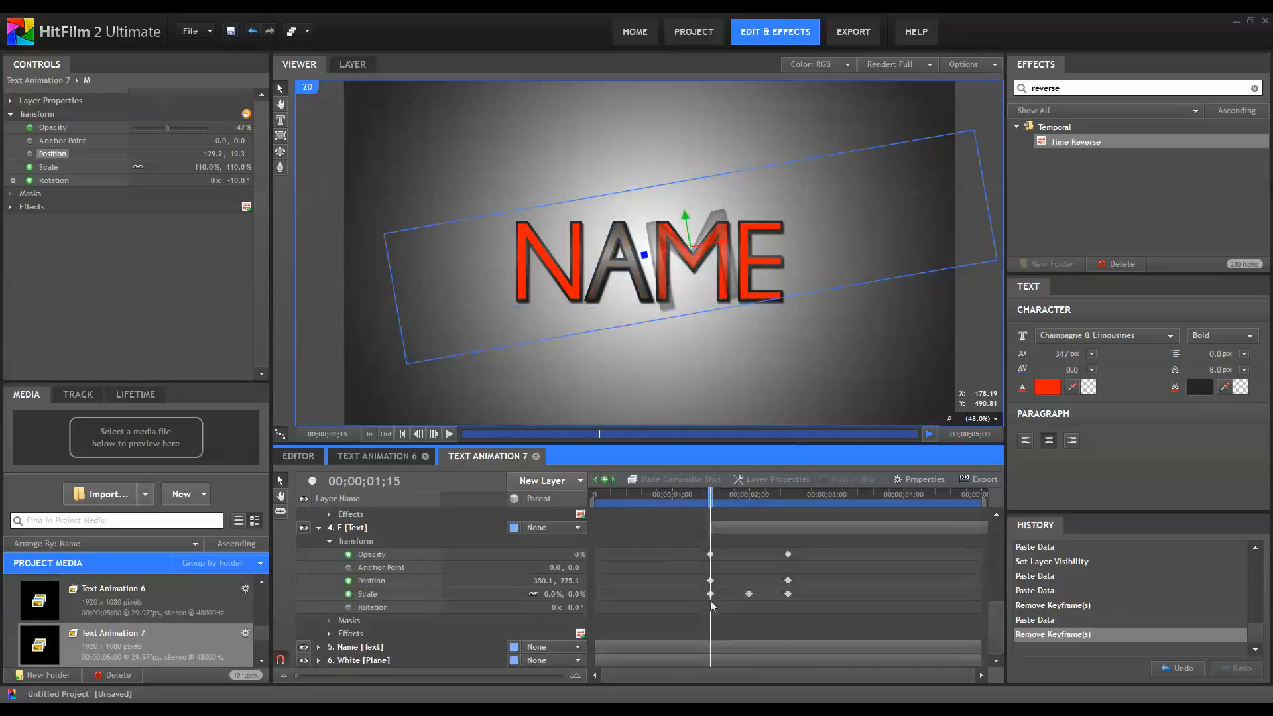
left_click(374, 607)
key("ctrl+v")
Delete both of the E layer's Position keyframes with the playhead at 00;00;02;16.
left_click(789, 494)
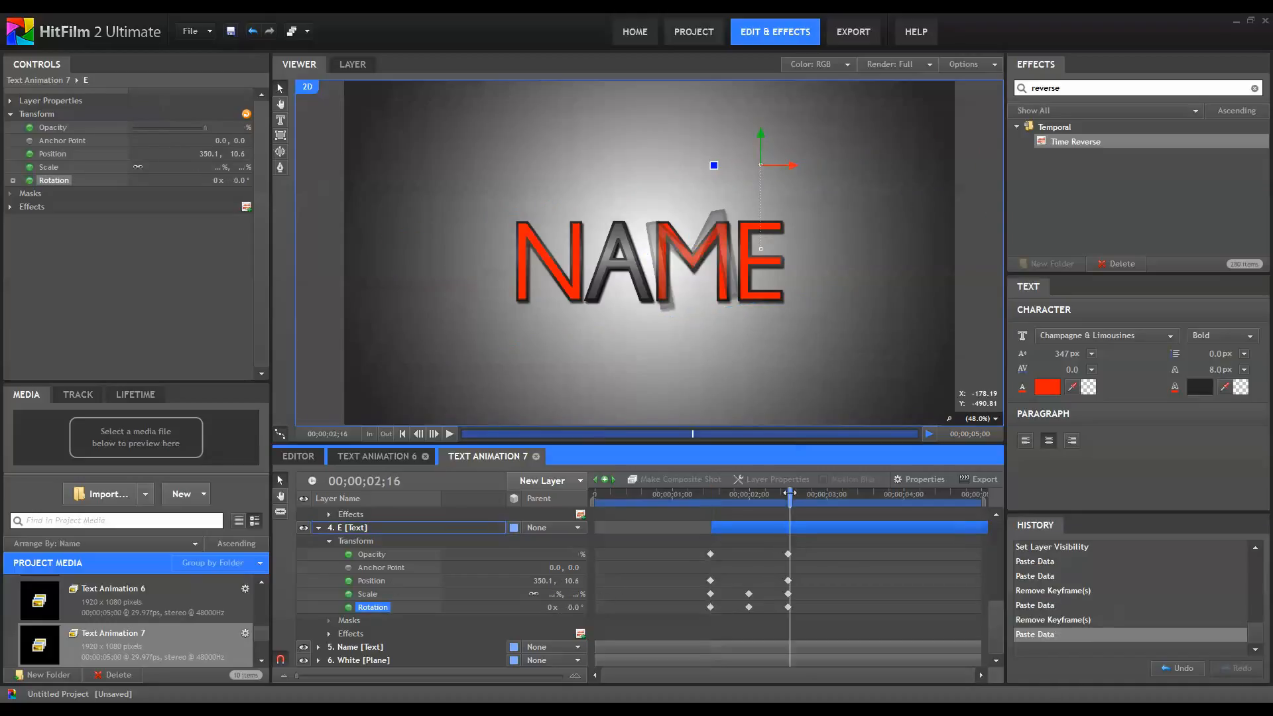
left_click_drag(804, 568, 702, 578)
key("Delete")
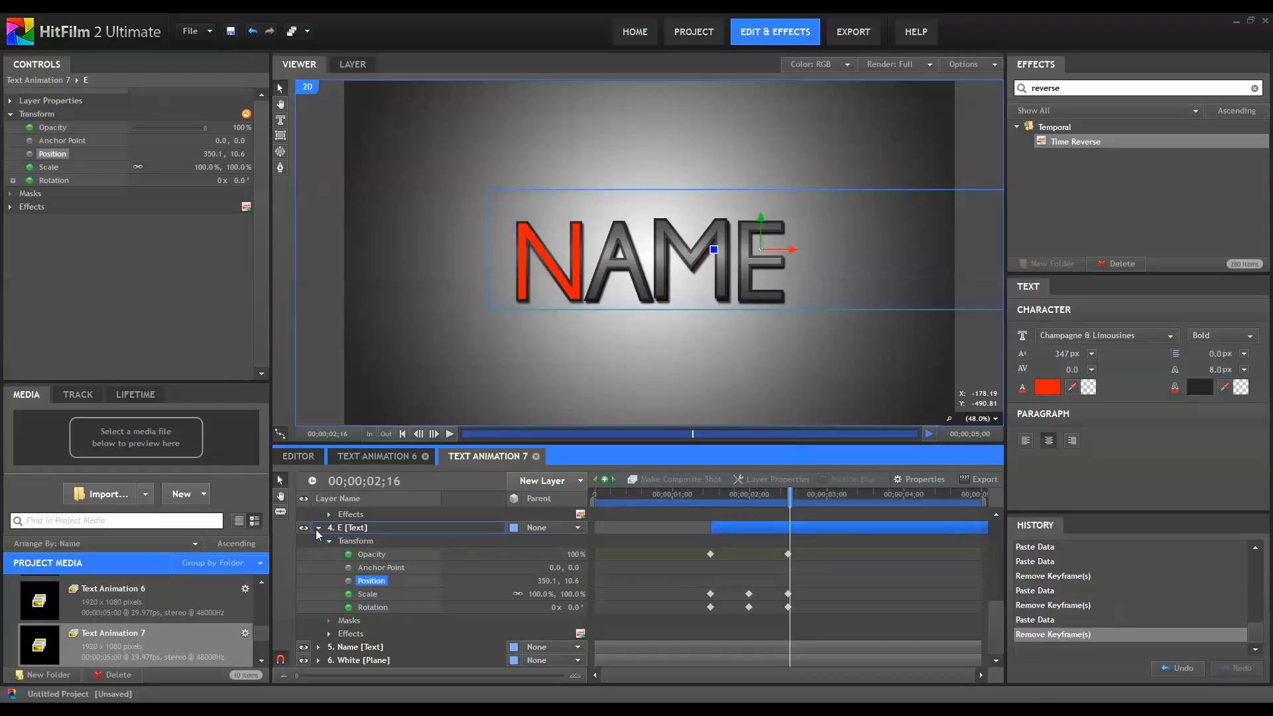
Collapse the expanded letter layers, make the N layer visible again and scrub through the letters' animation.
scroll(315, 529, "up", 5)
left_click(319, 611)
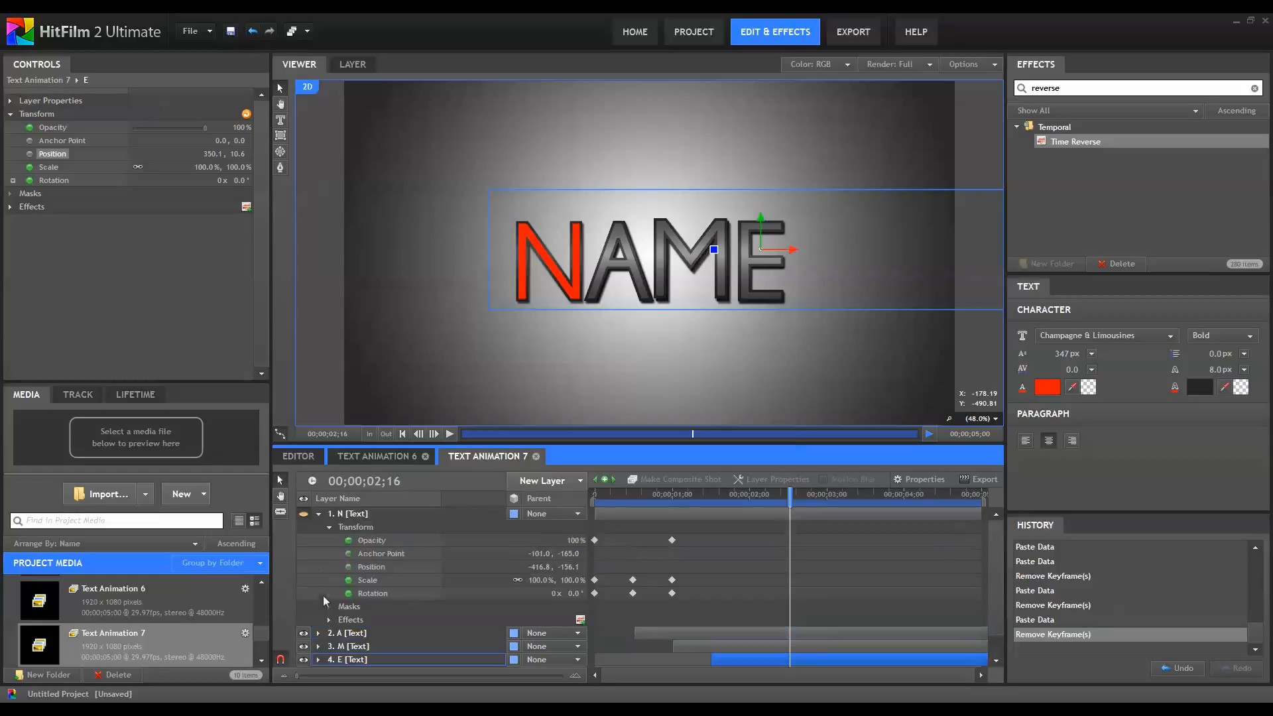
left_click(319, 515)
left_click(600, 495)
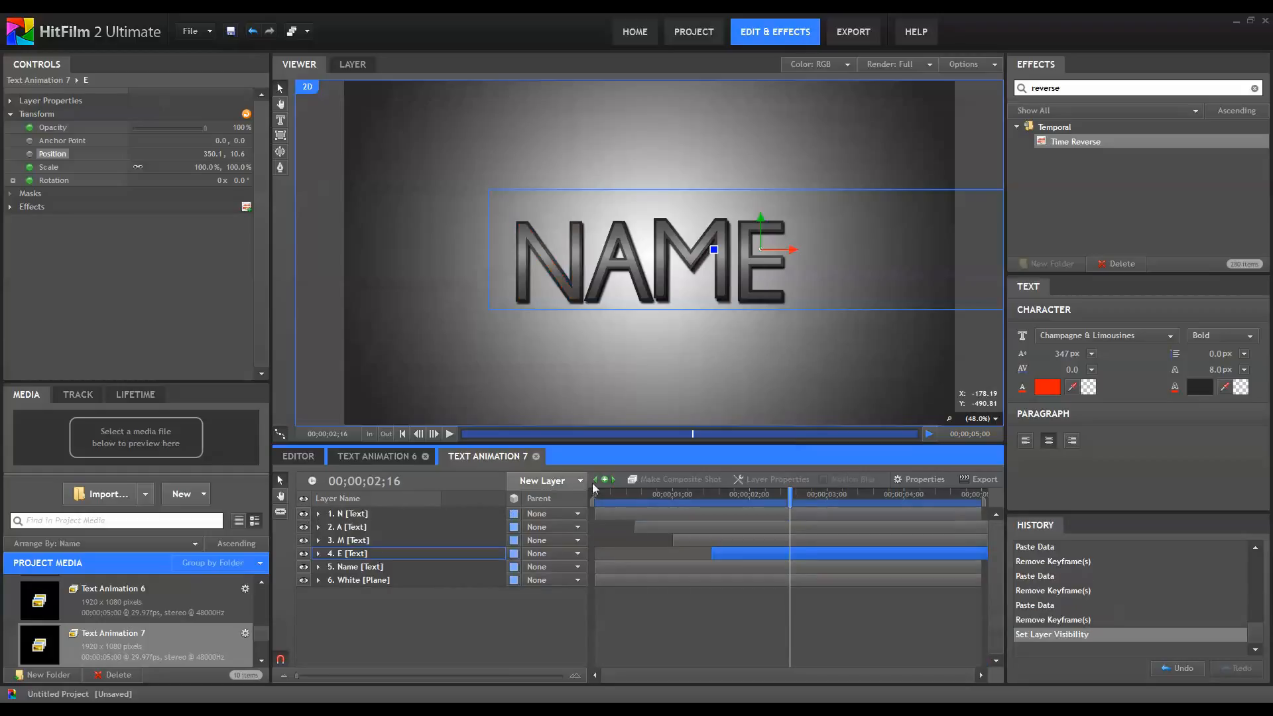
left_click_drag(598, 496, 772, 522)
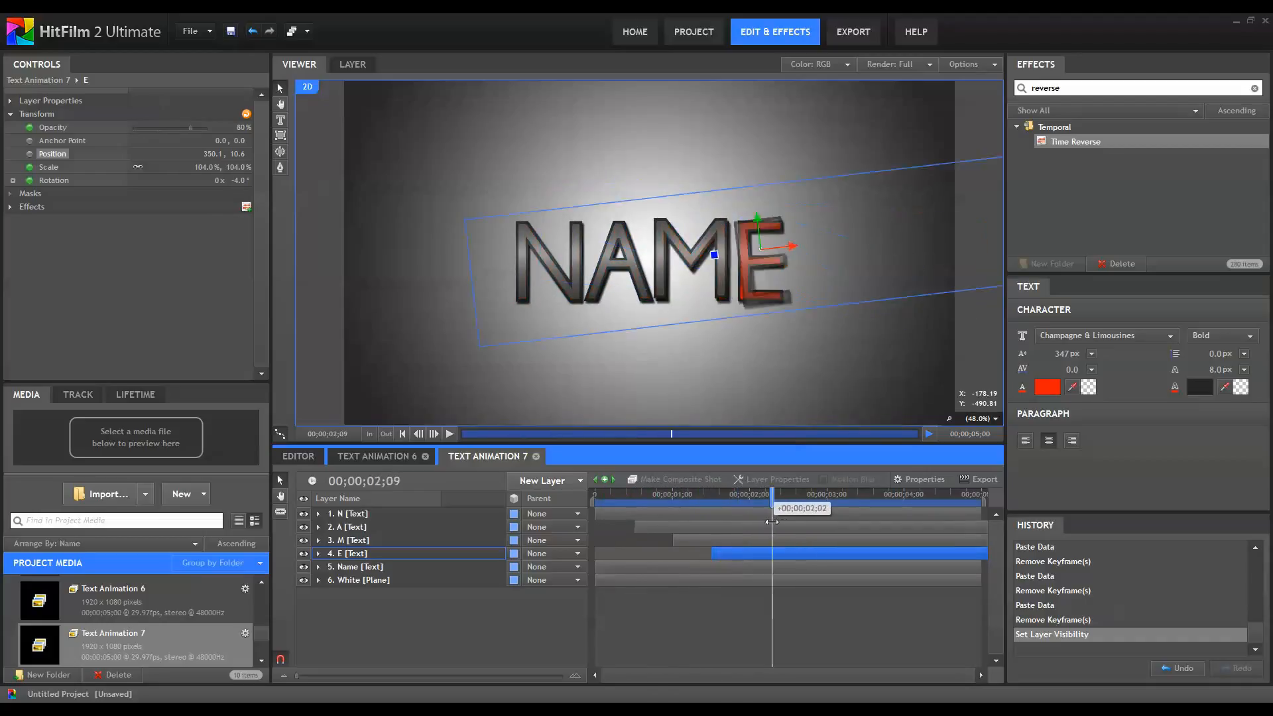
Hide the Name text layer and scrub through the animation to check how the separate letters come in.
left_click(303, 580)
left_click(303, 580)
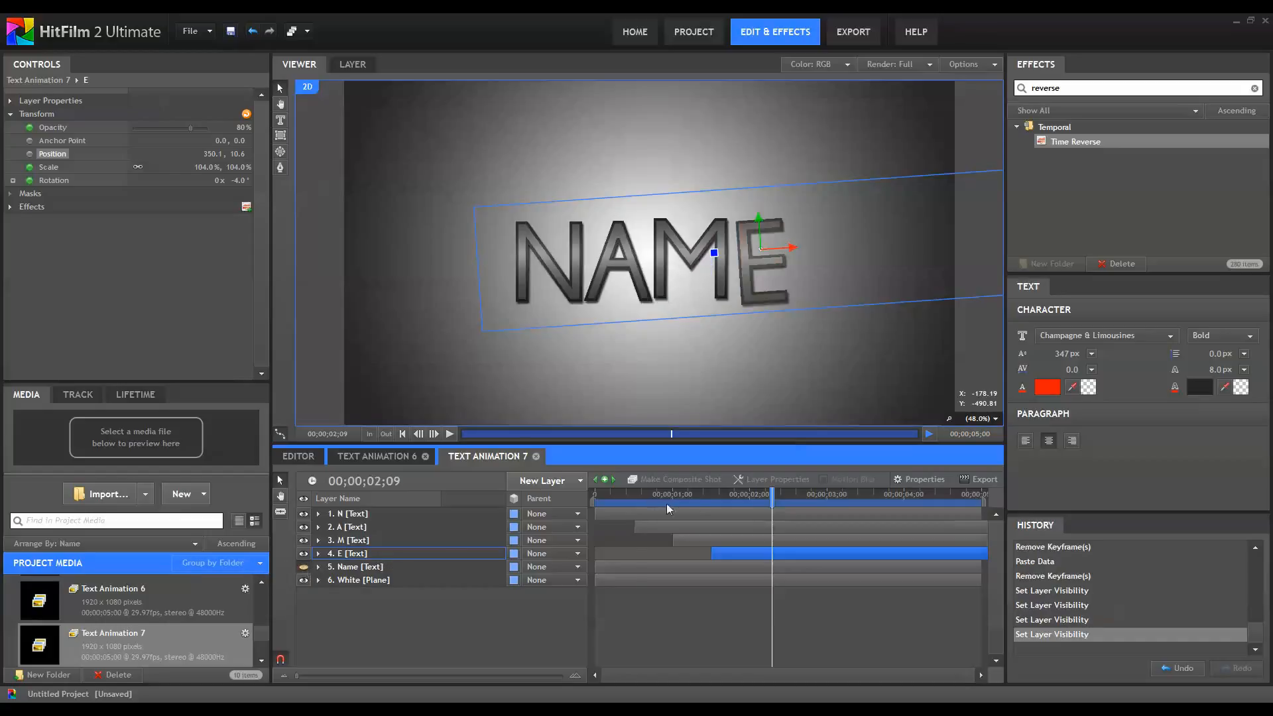
left_click_drag(651, 499, 751, 503)
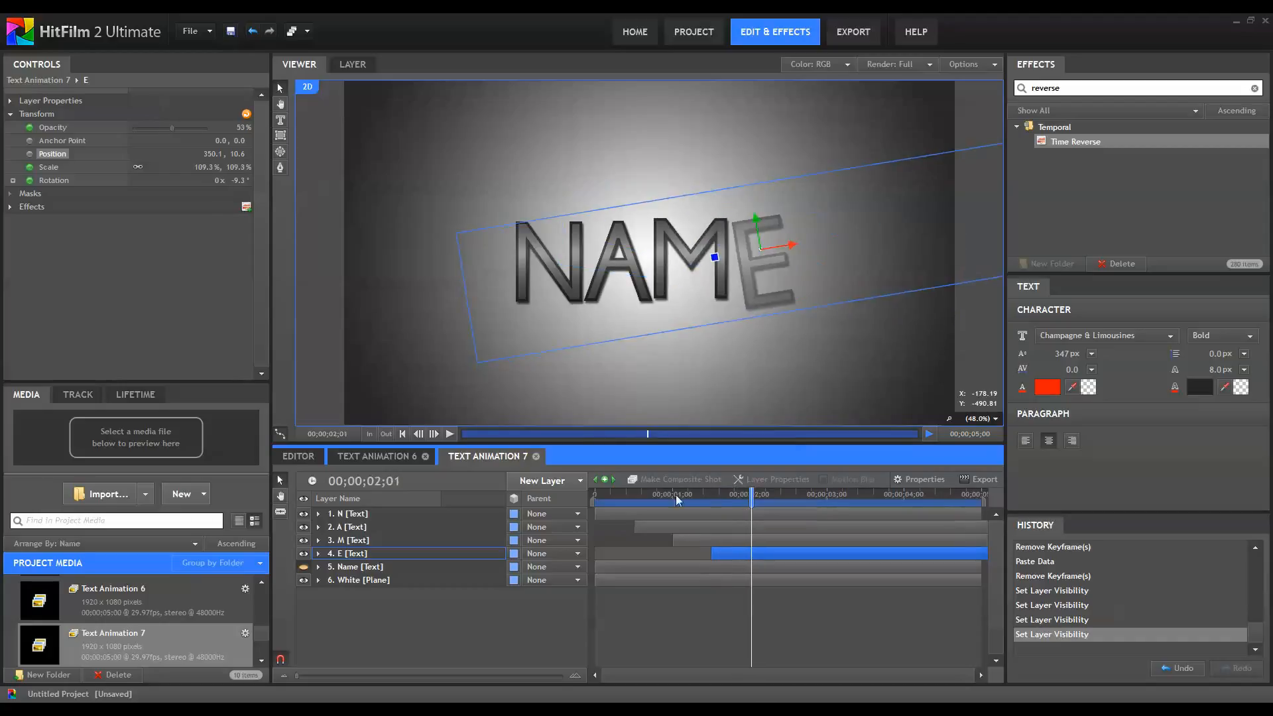
Expand the A layer and set its Anchor Point to -106.0, -161.0, at the letter's bottom-left corner.
left_click(358, 526)
left_click(318, 527)
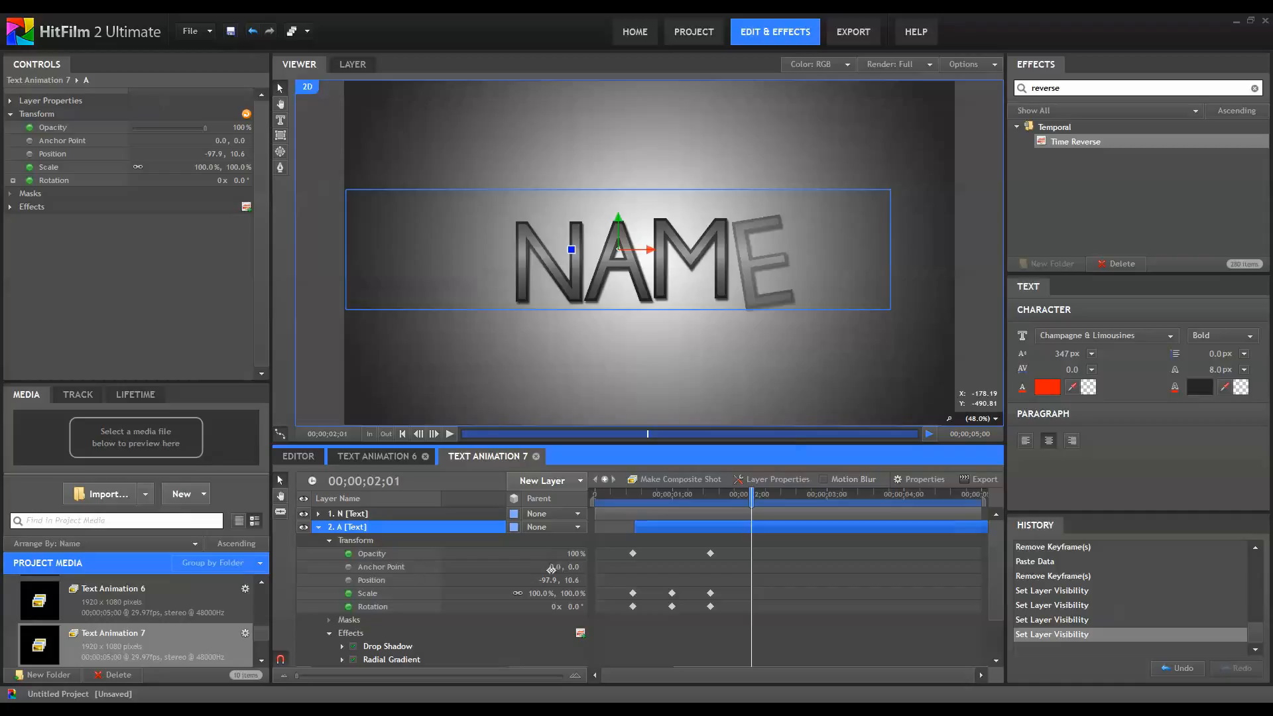
left_click_drag(578, 566, 425, 521)
left_click_drag(541, 564, 415, 578)
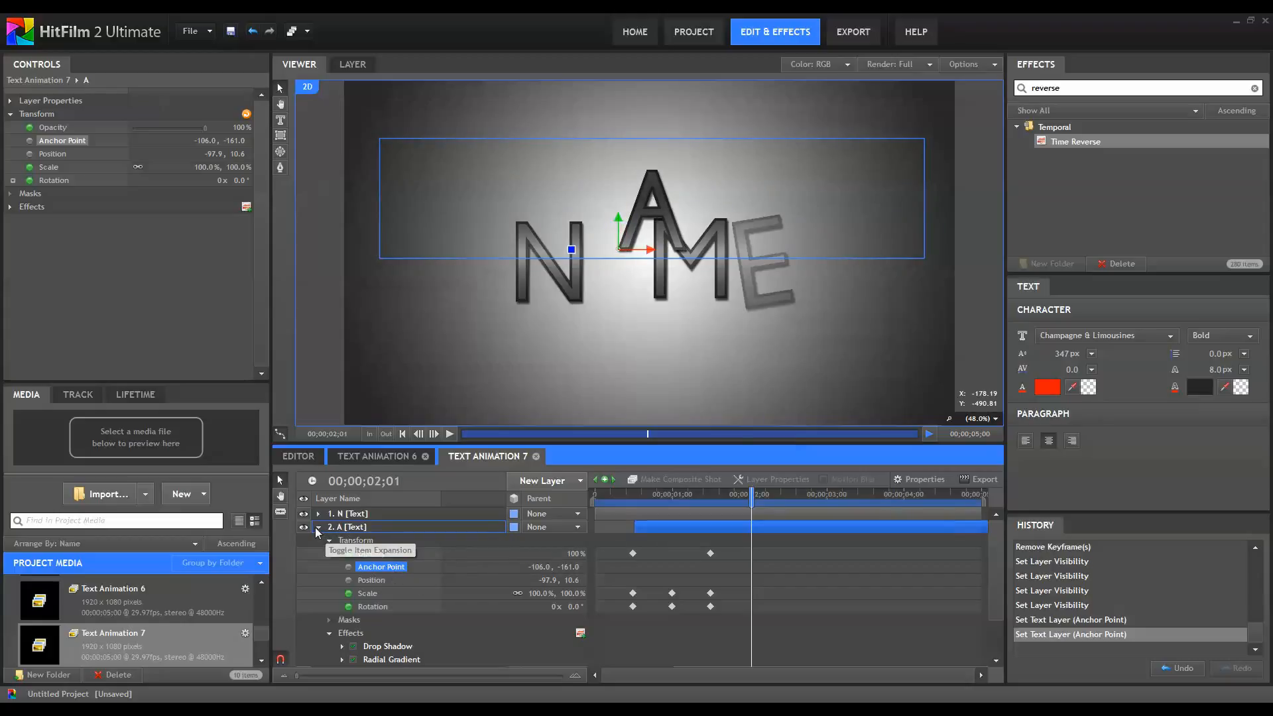
Show the Name layer as a reference and move the A back over its matching letter, at Position -206.3, -149.9.
left_click(358, 531)
scroll(334, 542, "down", 1)
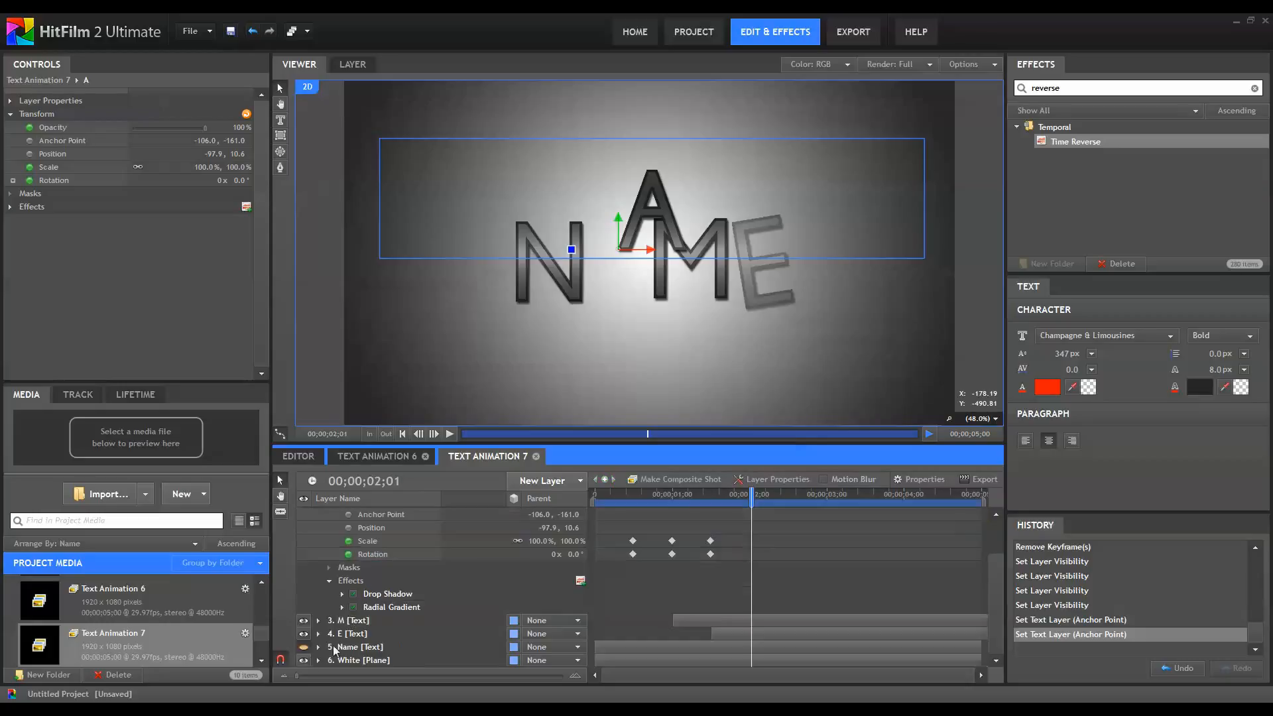
left_click(303, 646)
left_click_drag(613, 262, 583, 297)
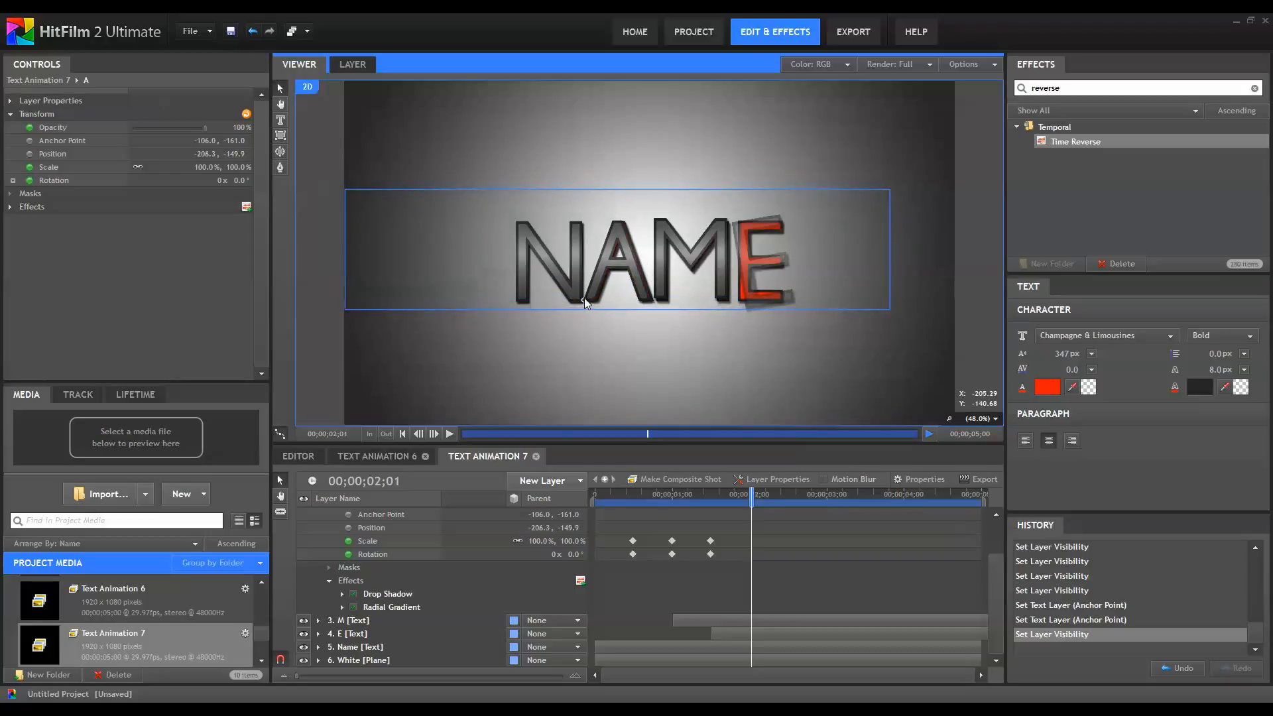
scroll(305, 583, "up", 2)
left_click(318, 526)
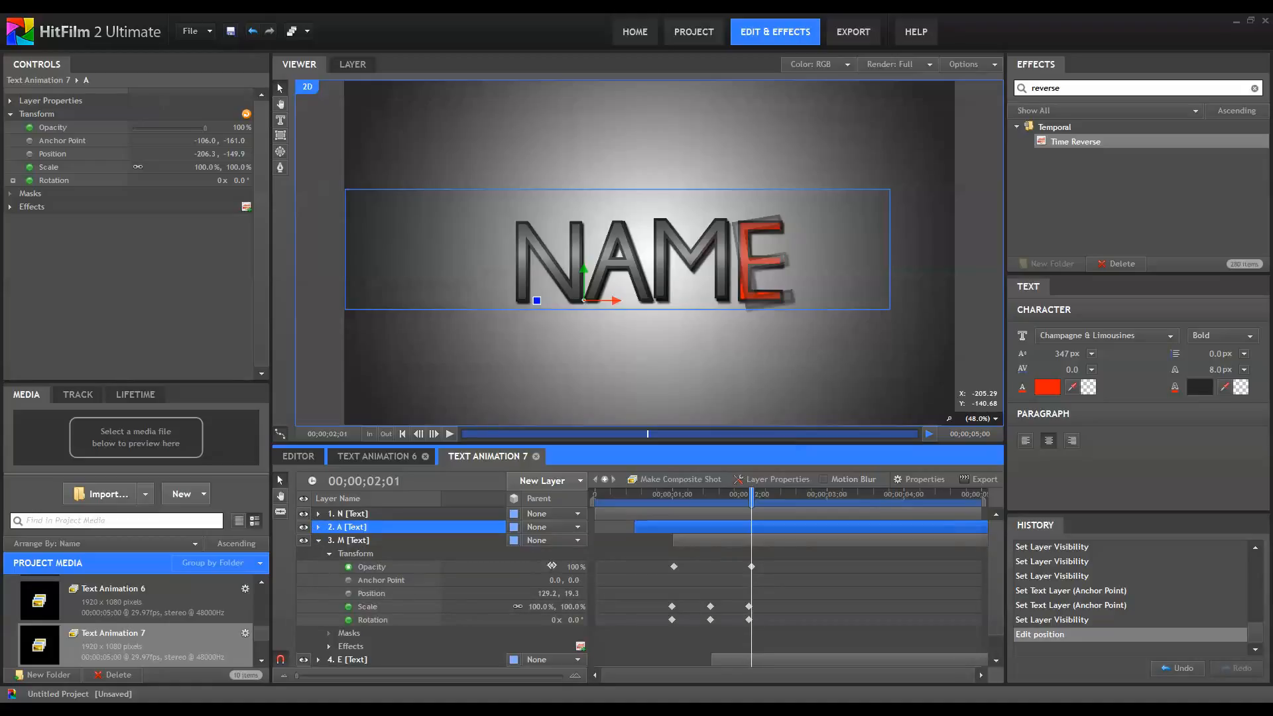
Set the M layer's Anchor Point to -114.0, -168.0 and realign the letter with the reference text at Position 16.7, -149.5.
left_click_drag(568, 579, 449, 560)
left_click_drag(568, 577, 427, 562)
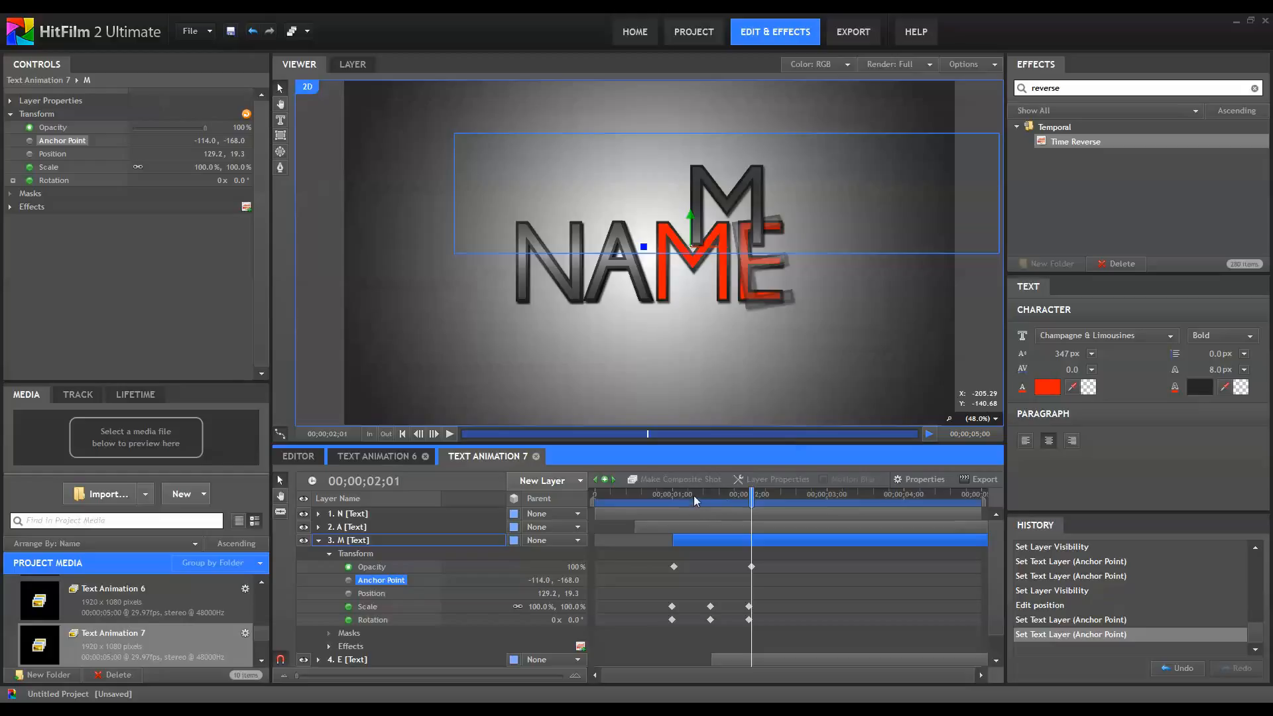
left_click(365, 594)
left_click_drag(683, 266, 654, 300)
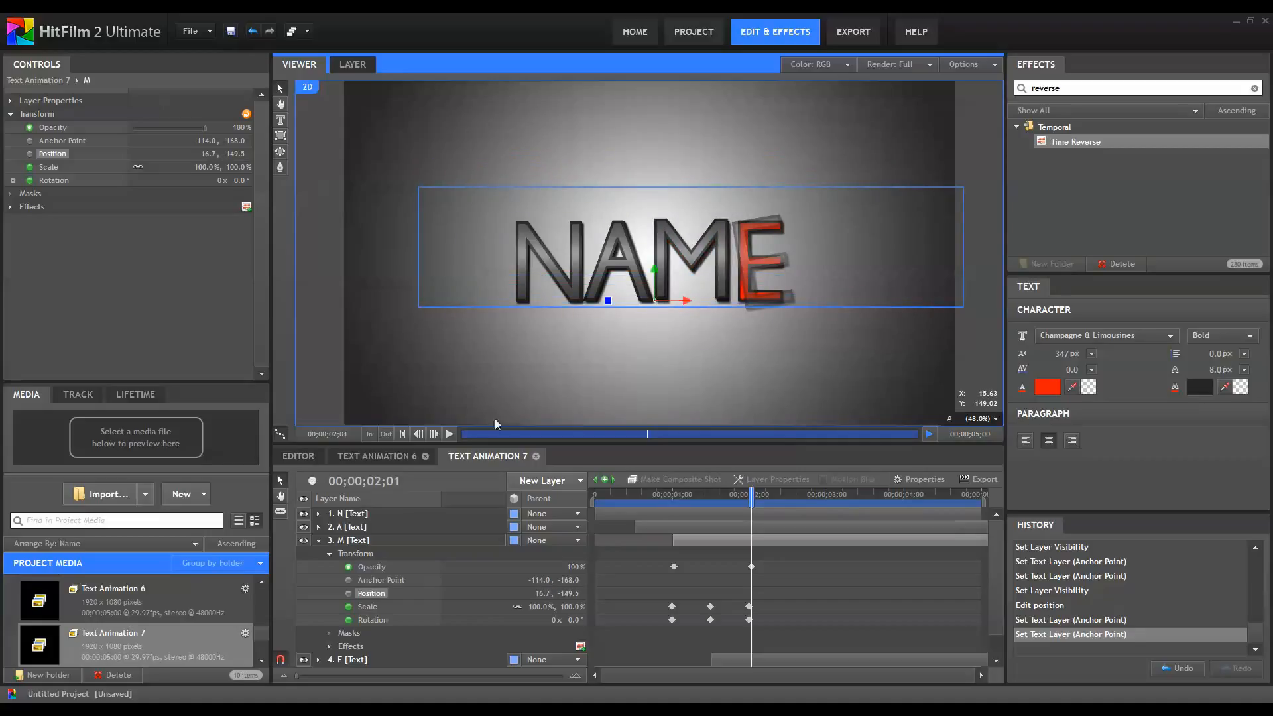
left_click(318, 541)
Set the E layer's Anchor Point to -65.0, -158.0 with the playhead at 00;00;02;18, where the letter is fully shown.
left_click(319, 554)
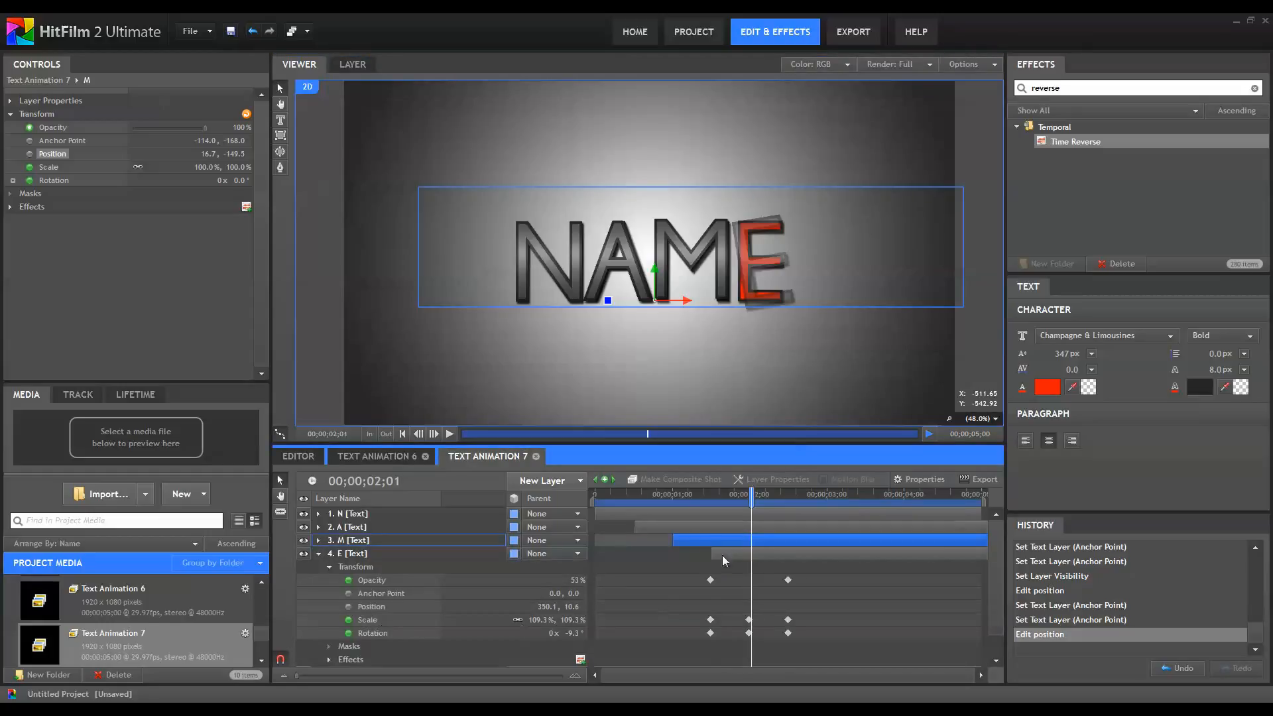
left_click_drag(709, 500, 710, 495)
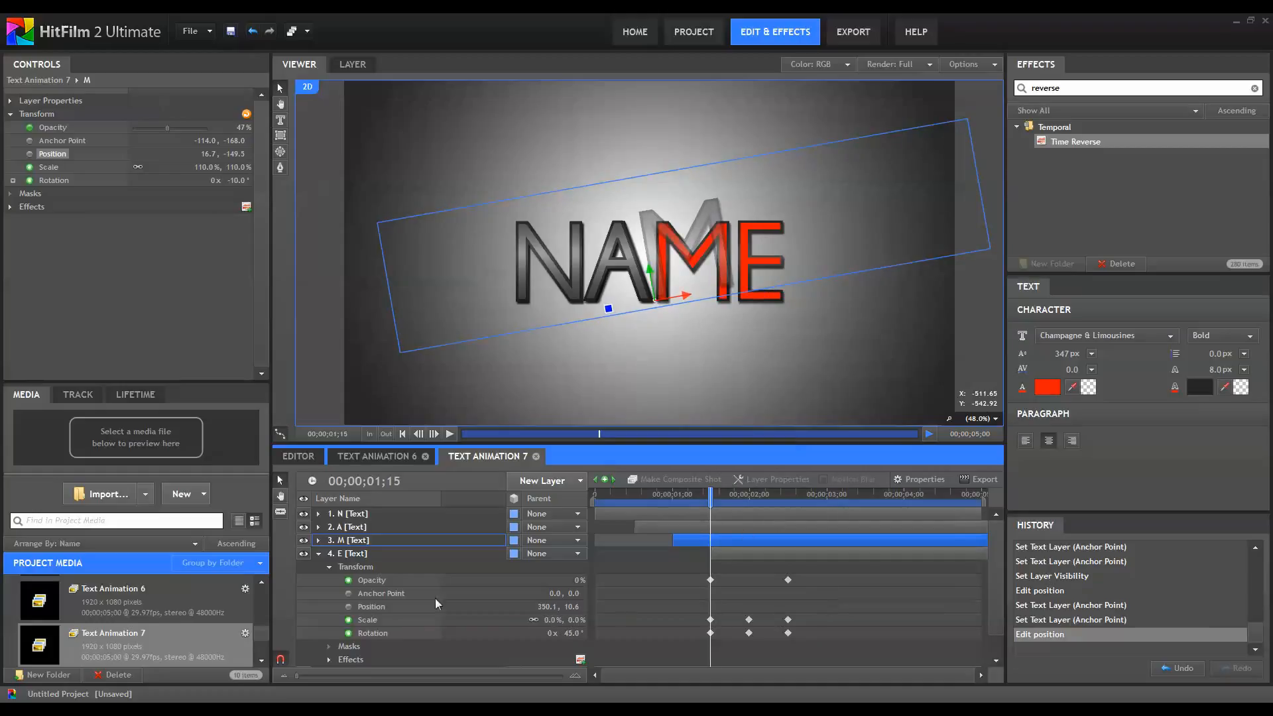
left_click(395, 593)
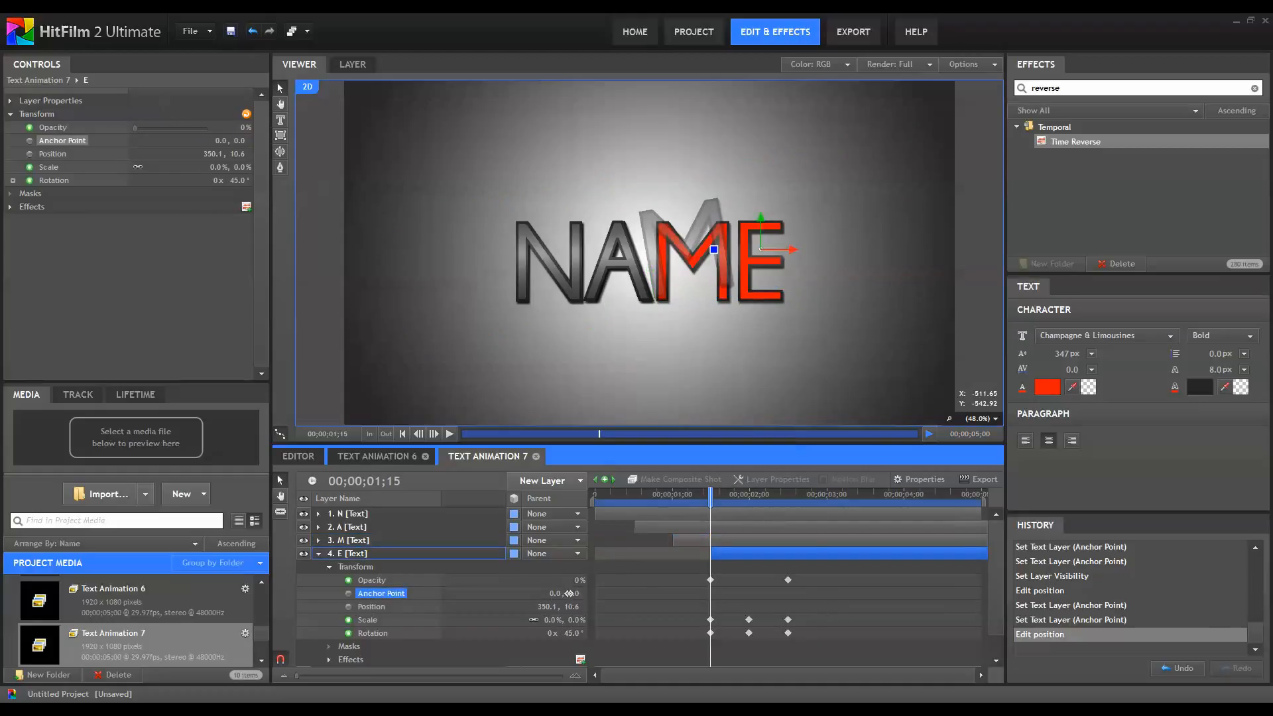
left_click(795, 493)
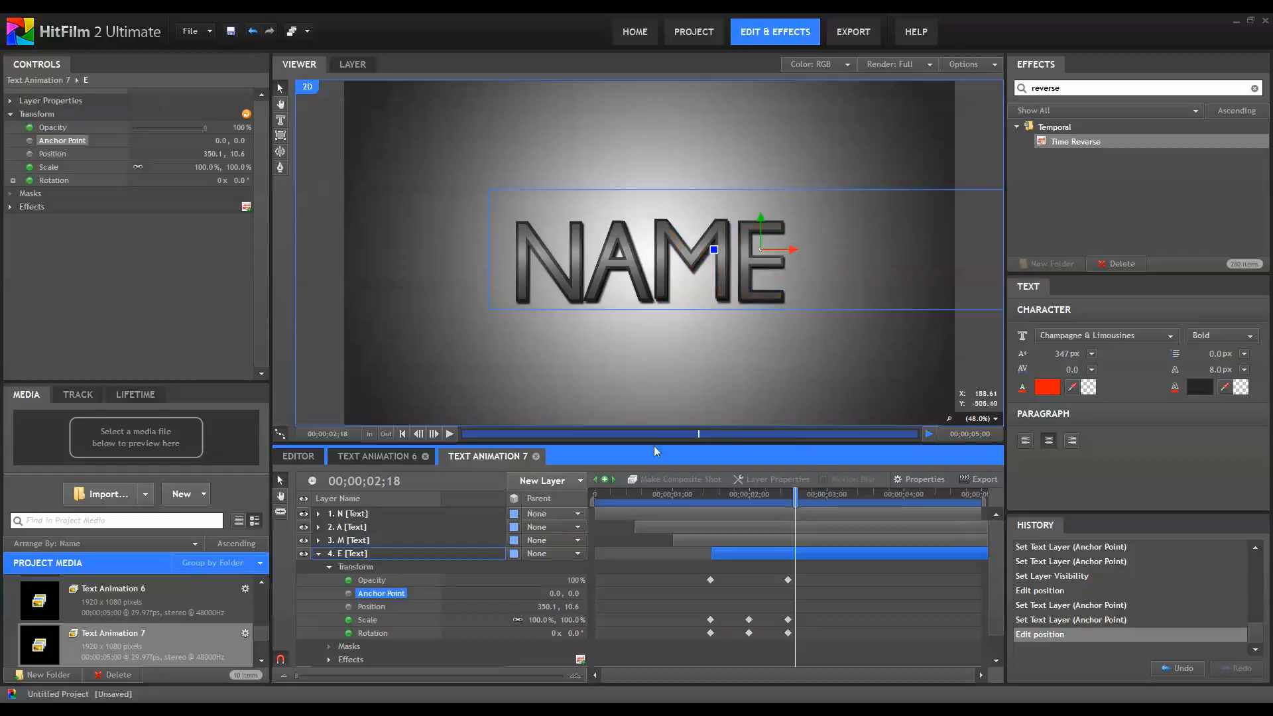
left_click_drag(574, 593, 440, 563)
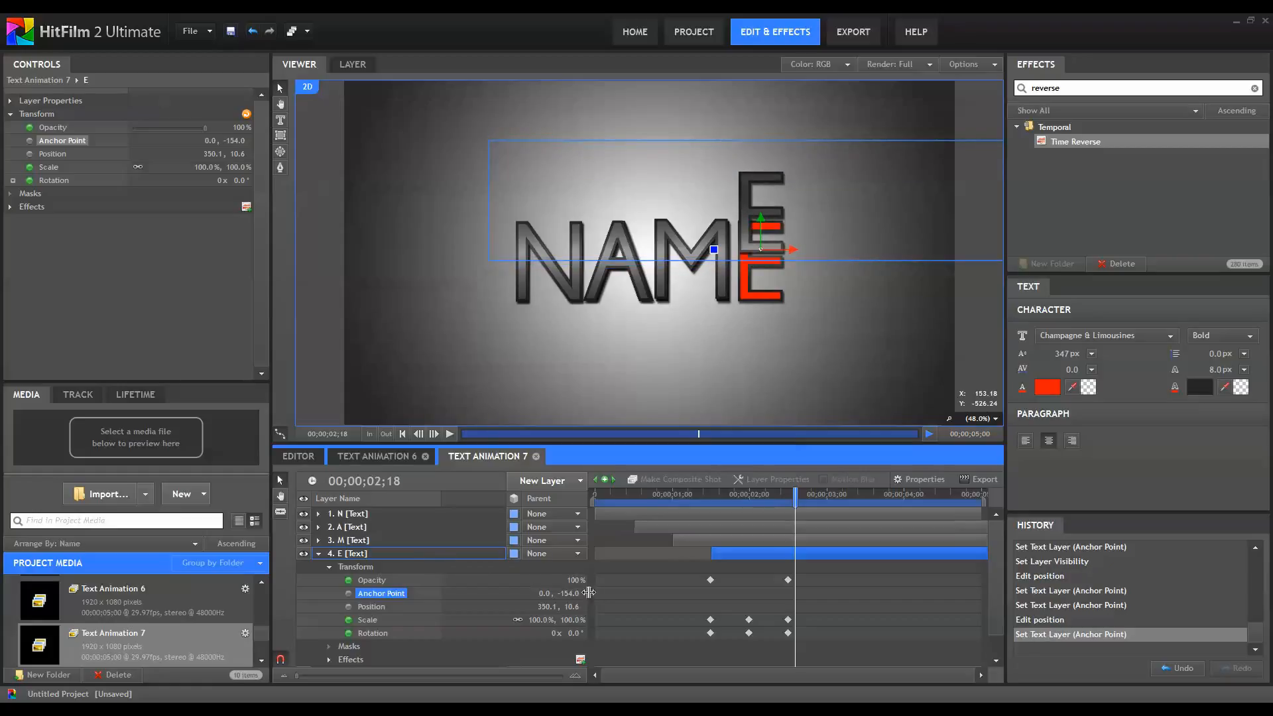
left_click_drag(564, 595, 488, 584)
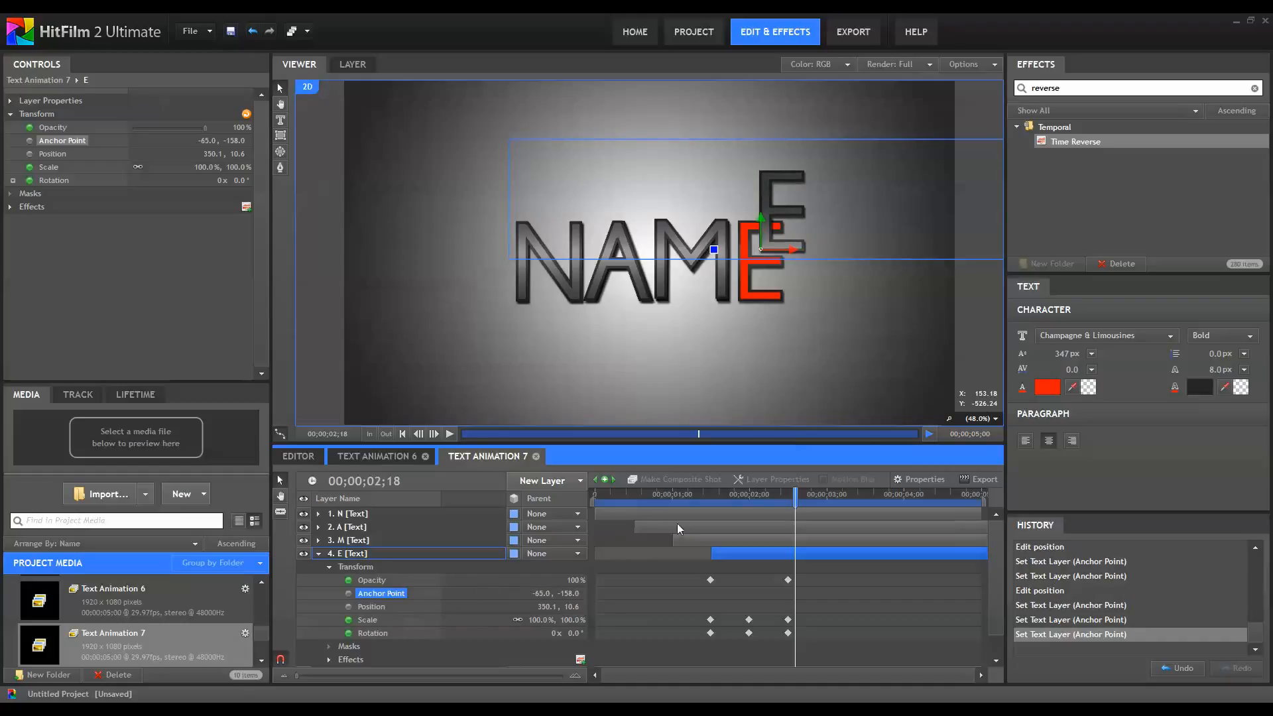
Move the E back over its letter in the reference text, at Position 277.2, -145.7, and collapse the layer.
left_click(393, 606)
left_click_drag(750, 267, 736, 300)
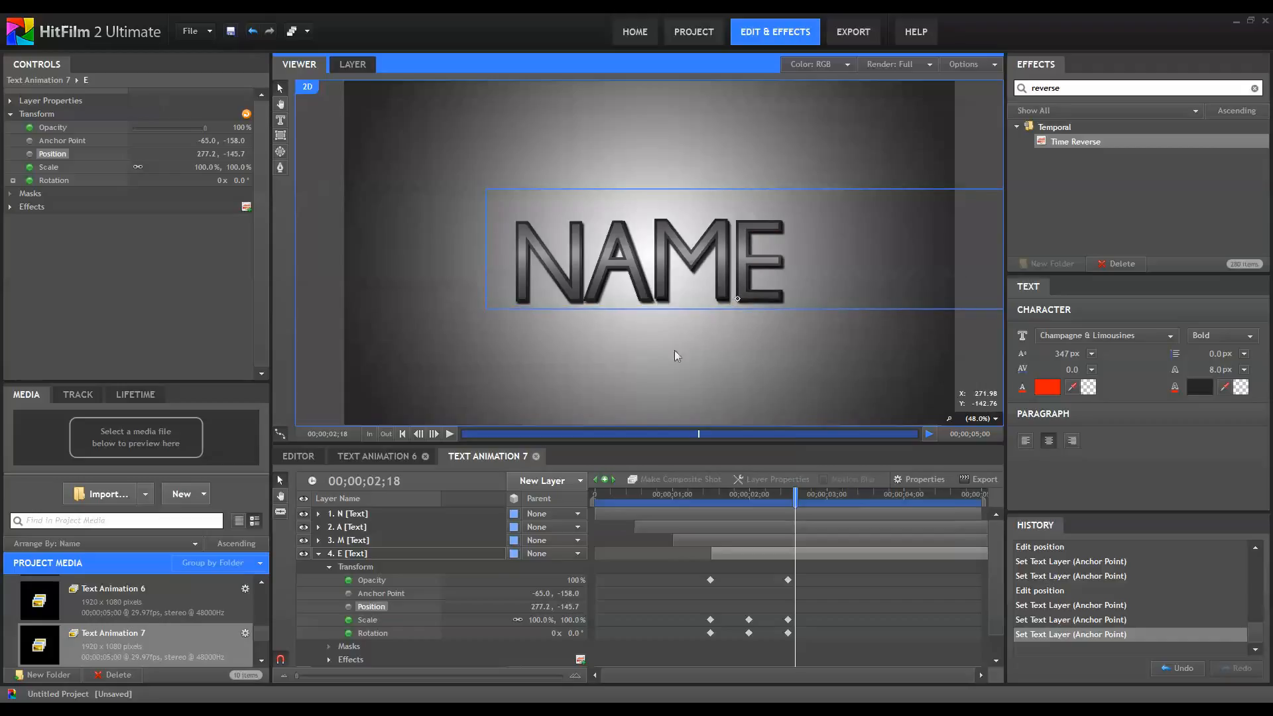
left_click(320, 554)
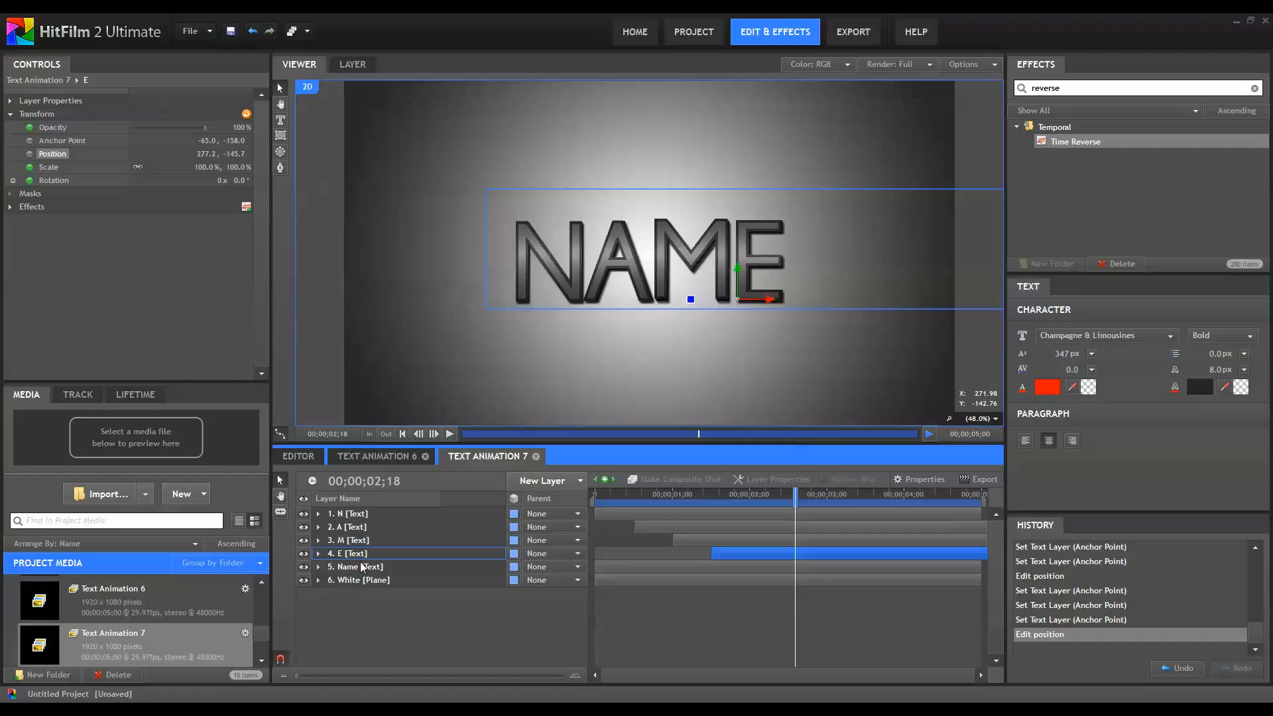
Delete the Name reference text layer and play the letter animation from the start.
left_click(363, 567)
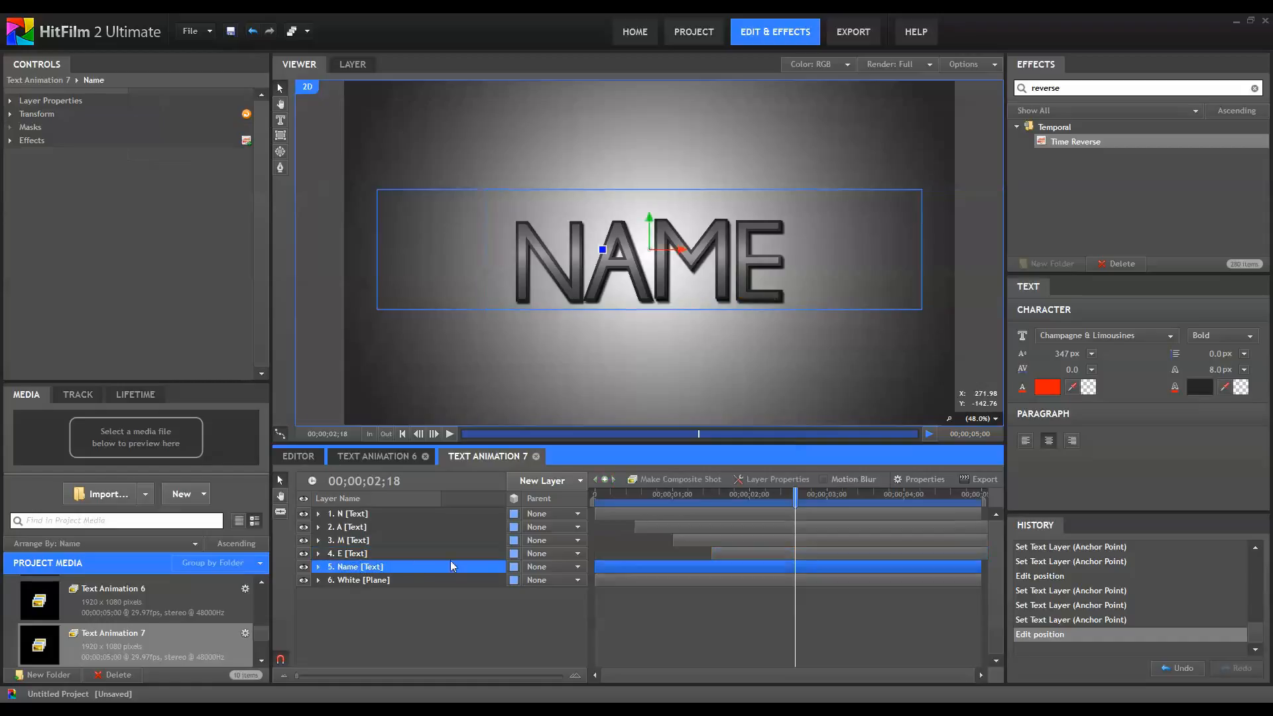
key("Delete")
left_click(596, 499)
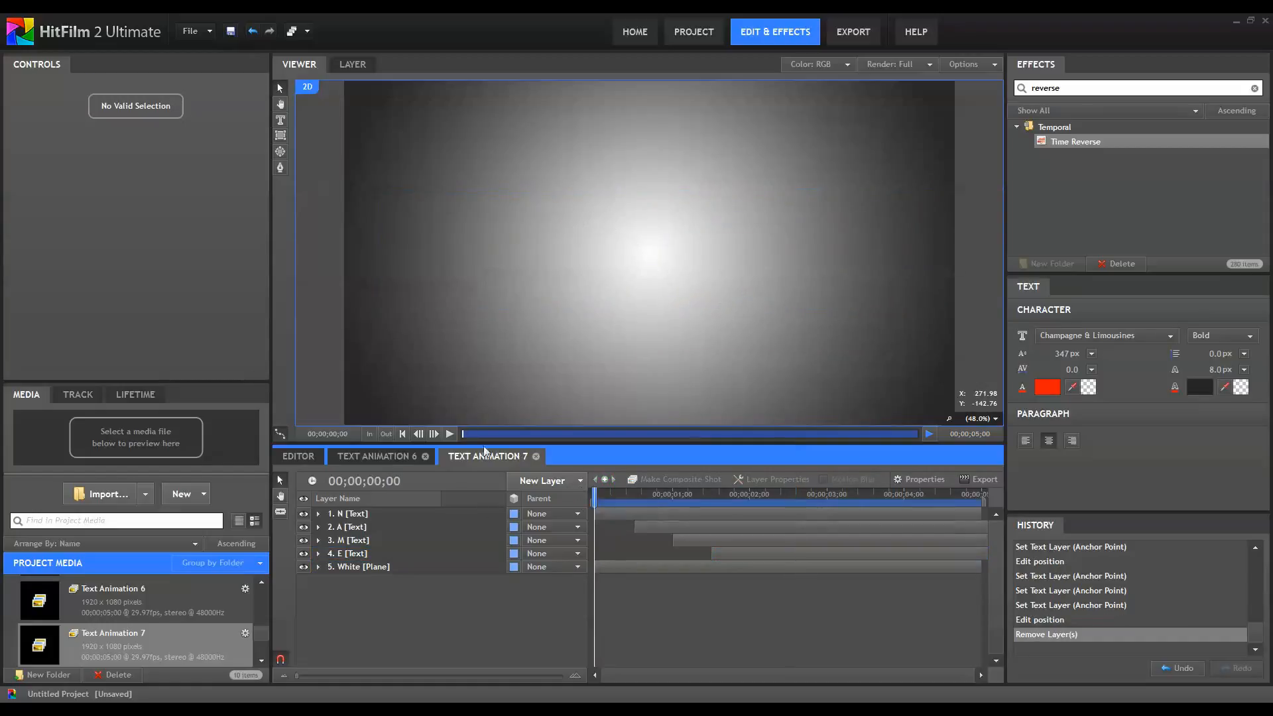
left_click(450, 434)
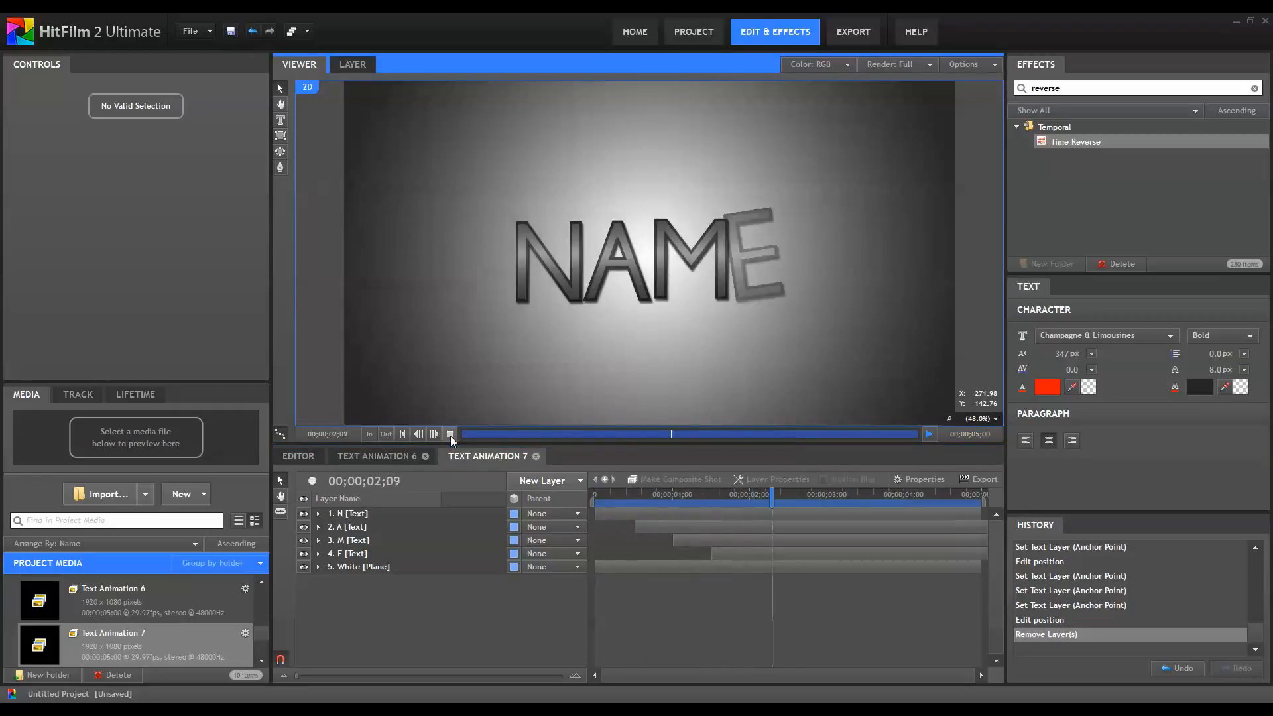
left_click(450, 434)
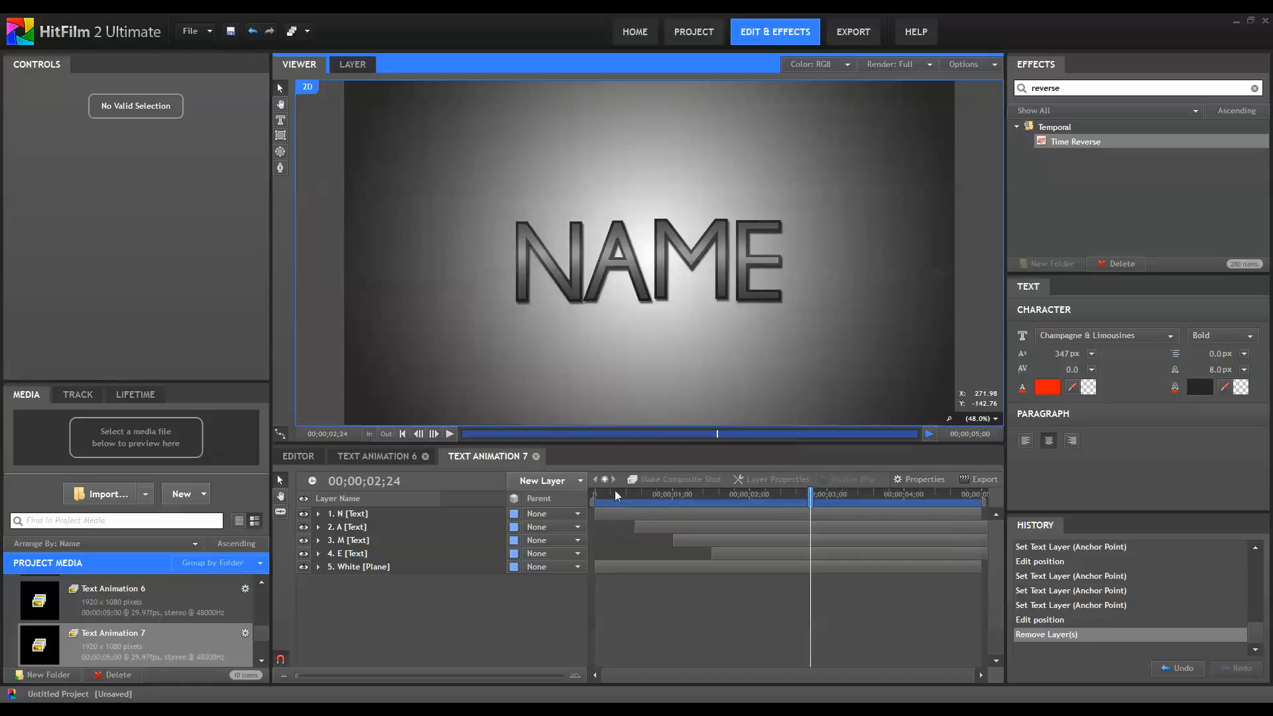
Move the A layer's start to 00;00;00;08 and shift the M and E layers earlier with similar short offsets between letters.
left_click(614, 490)
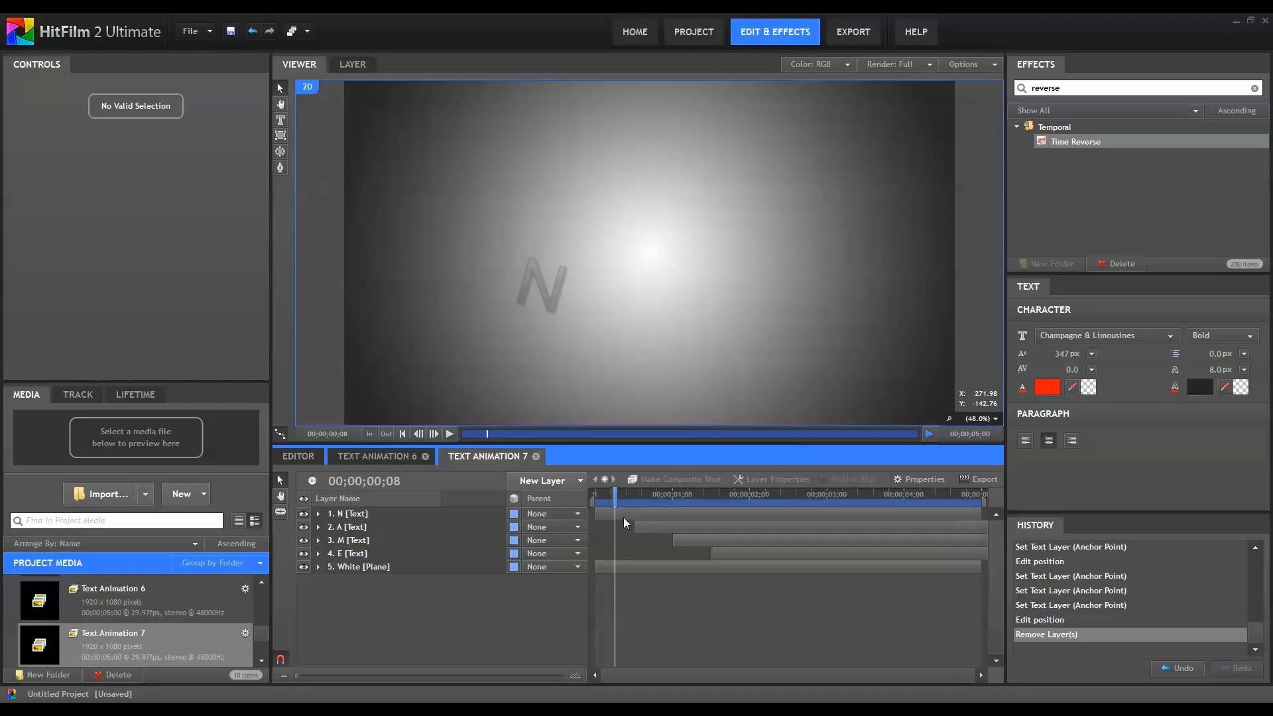
left_click_drag(655, 530, 631, 525)
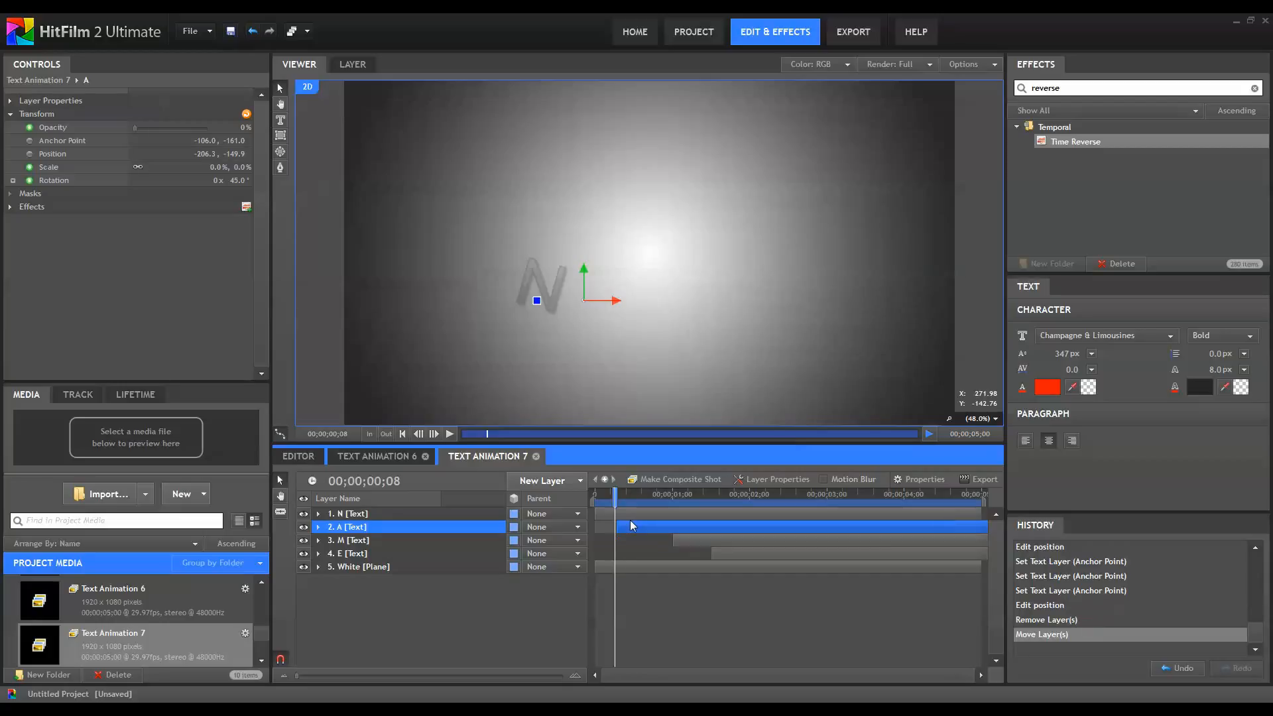
left_click_drag(679, 537, 637, 534)
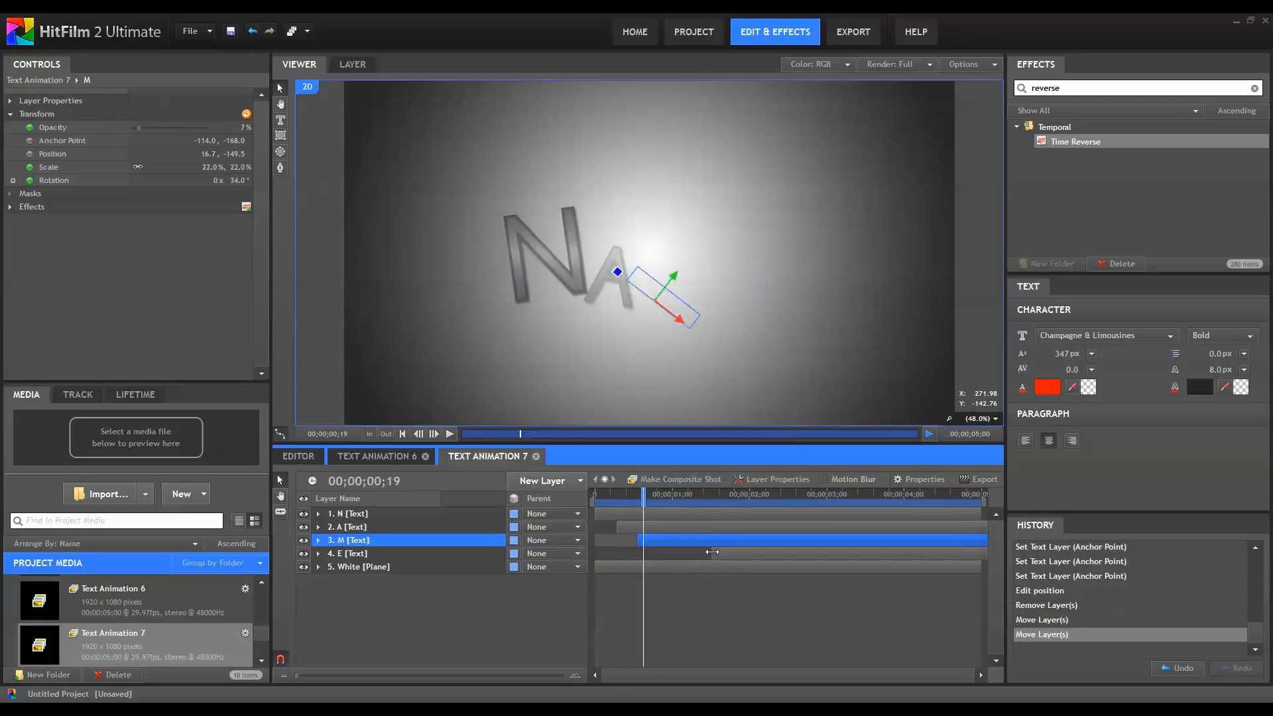
left_click_drag(719, 558, 678, 558)
Play the retimed animation from the start, deselect the E layer and close the Text Animation 6 timeline.
left_click(597, 497)
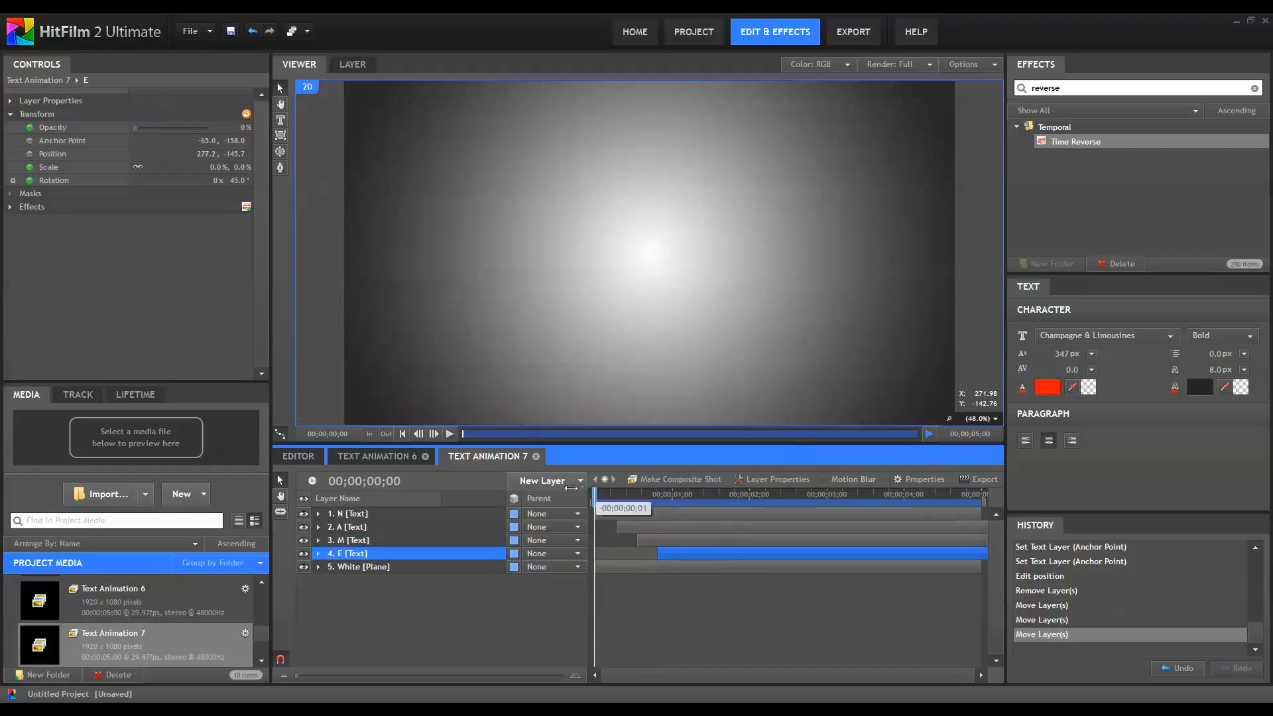
left_click(449, 434)
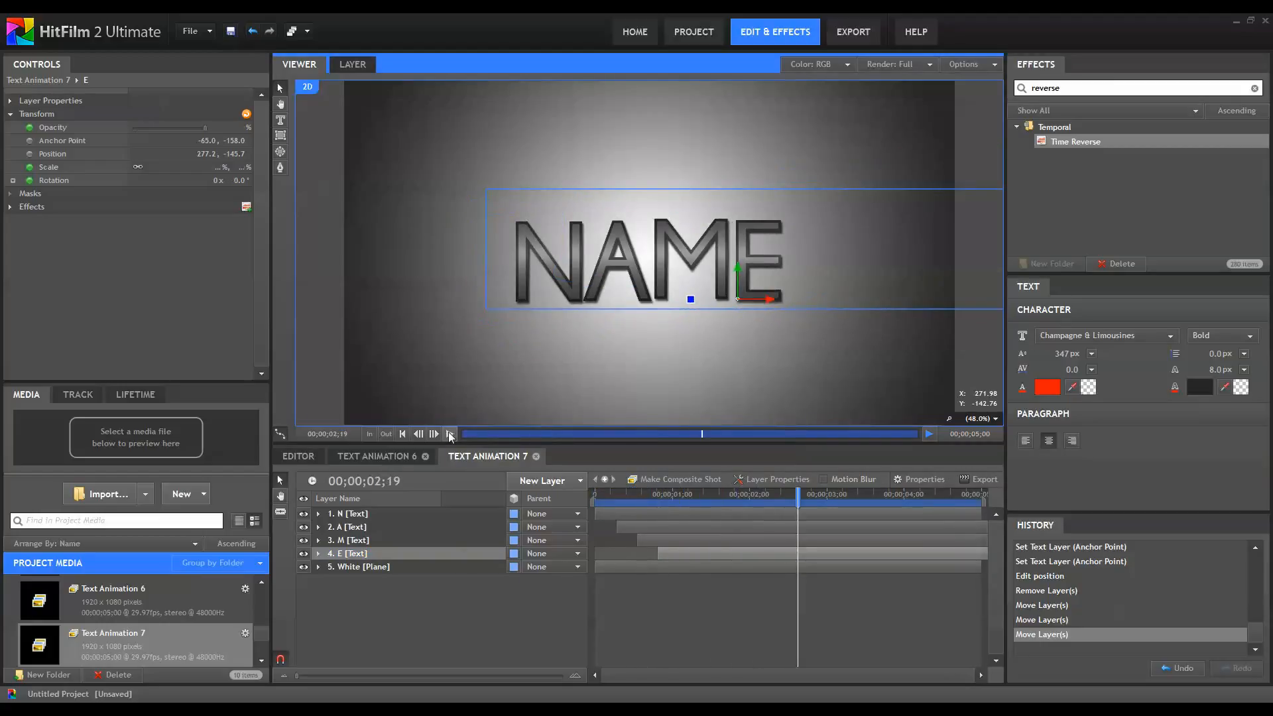
left_click(450, 614)
left_click(424, 457)
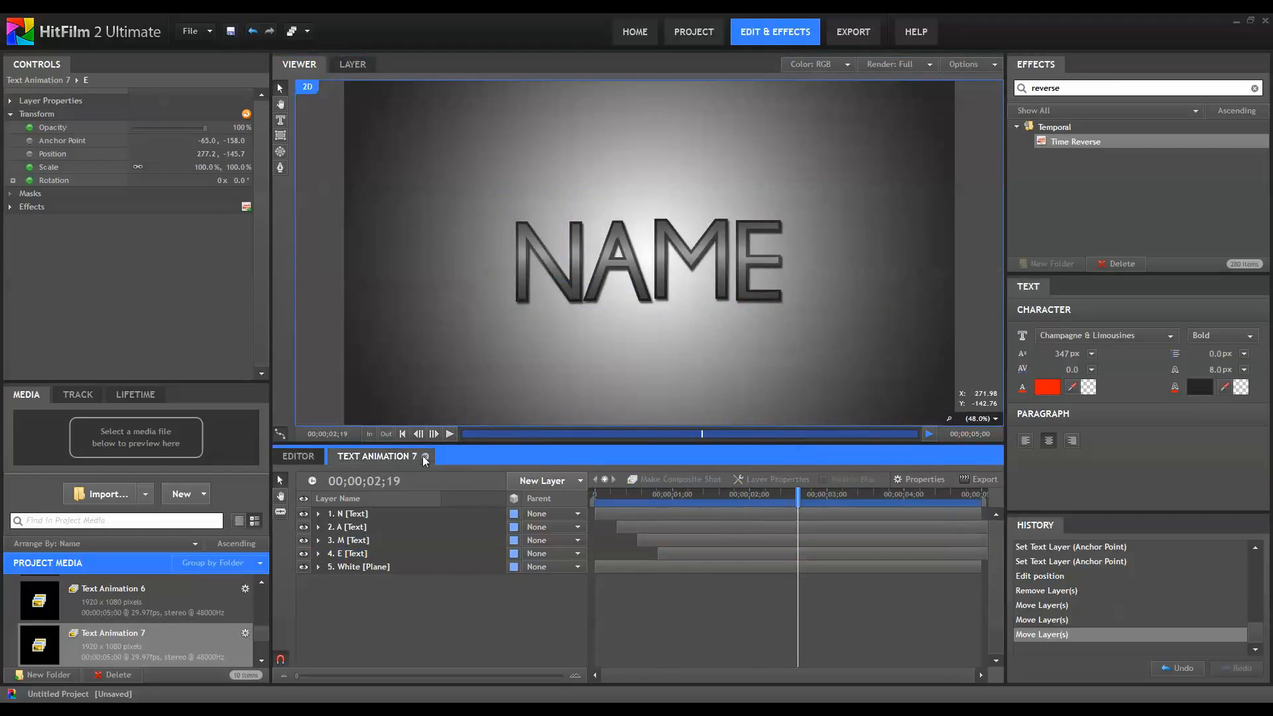
Close the Text Animation 7 timeline and place Text Animation 1 through 7 back to back on Video 1 from the Editor sequence's start.
left_click(424, 456)
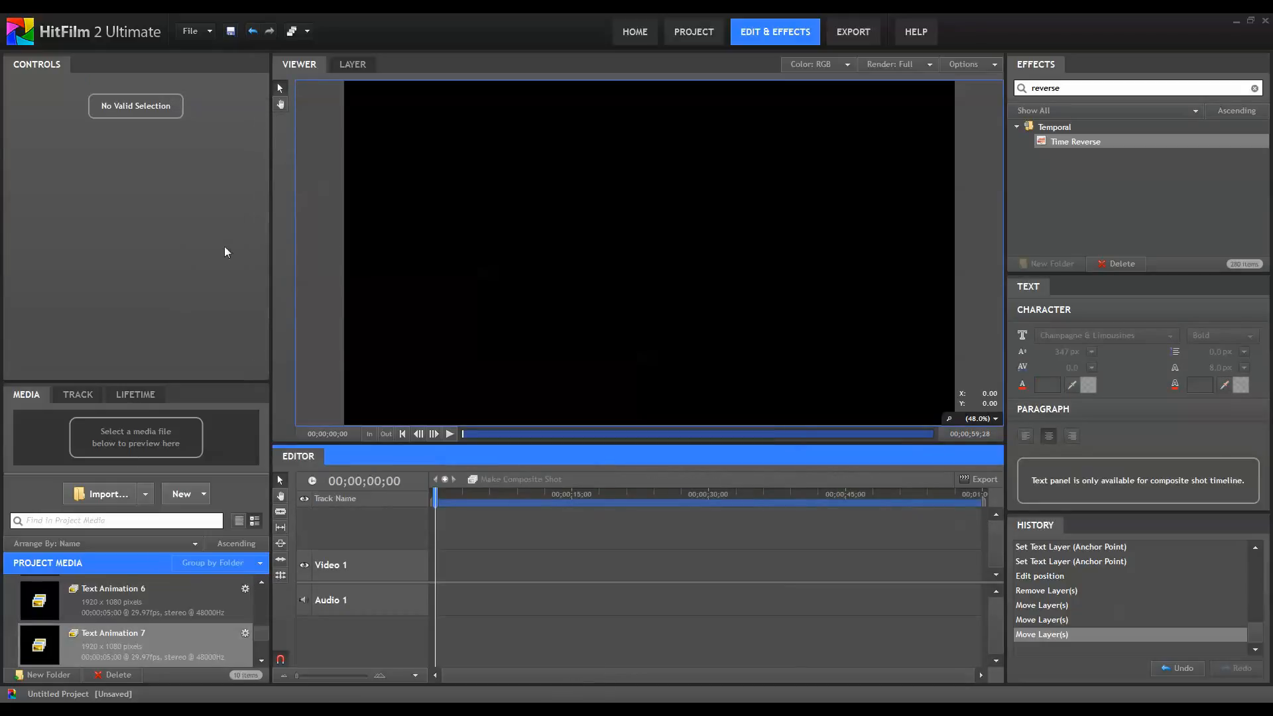
left_click_drag(212, 381, 212, 224)
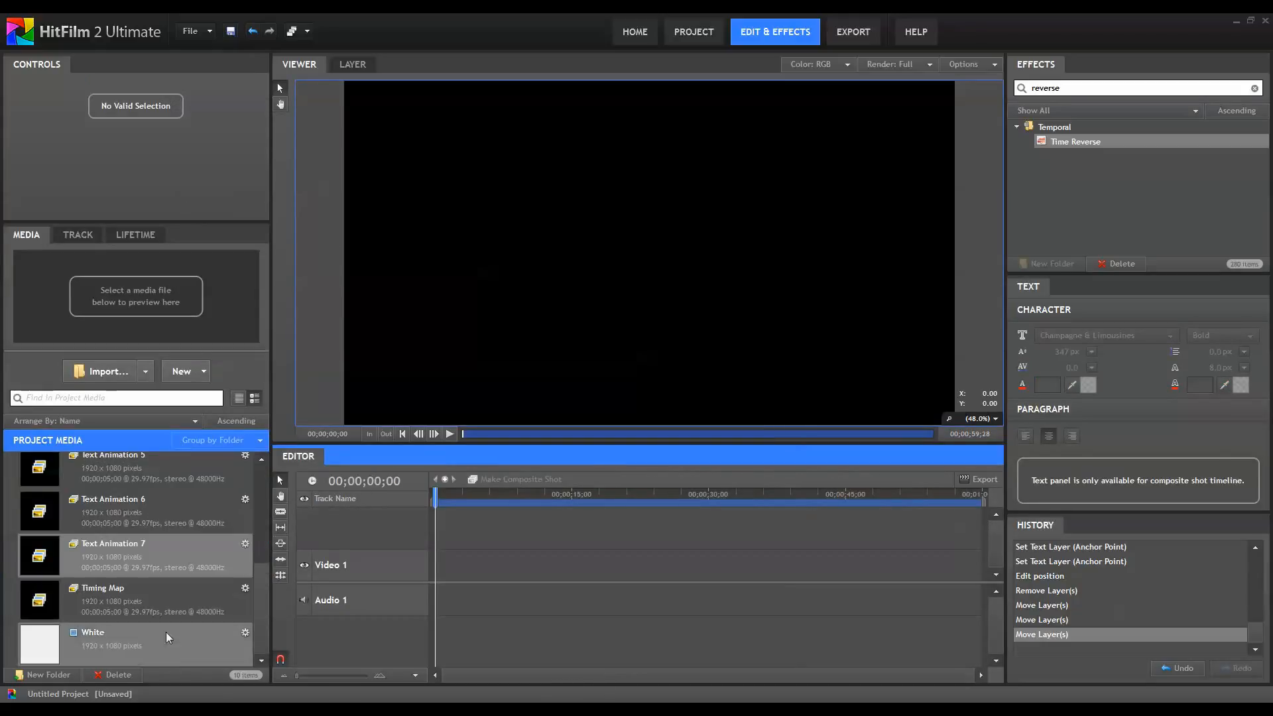
scroll(157, 606, "up", 5)
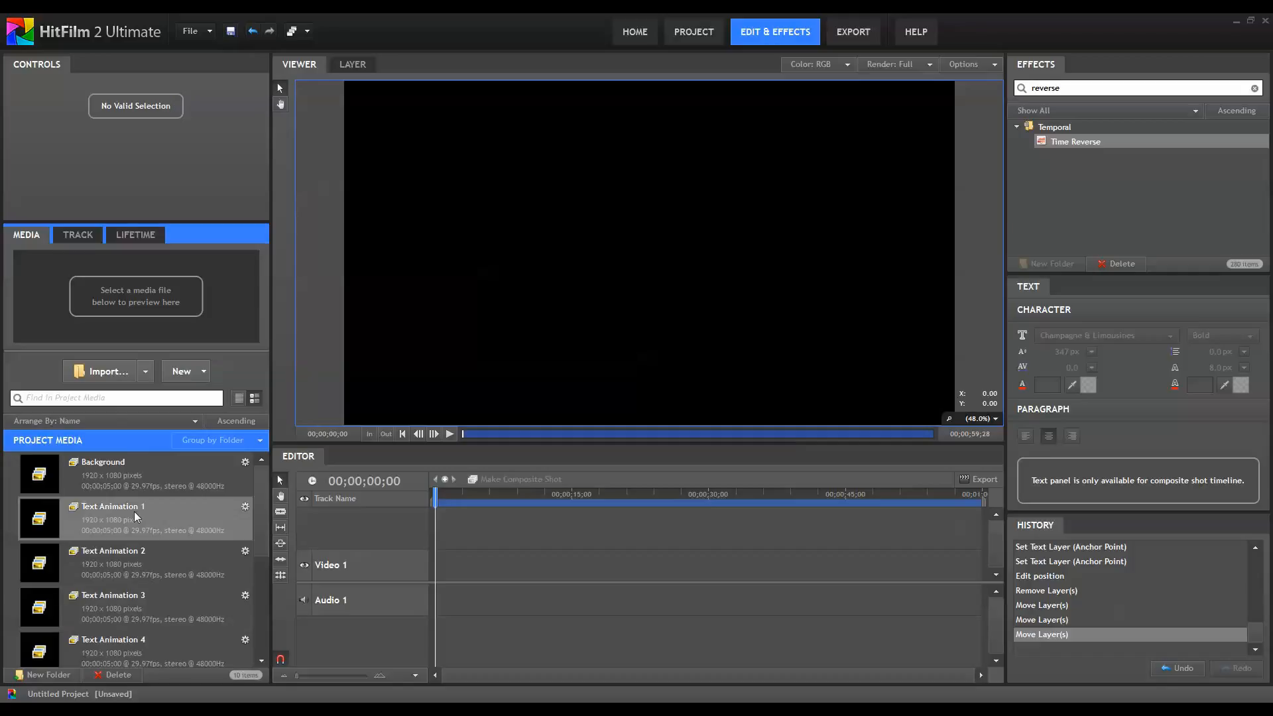
scroll(152, 596, "down", 3)
left_click(151, 598, "shift")
left_click_drag(151, 599, 319, 552)
left_click_drag(430, 570, 440, 571)
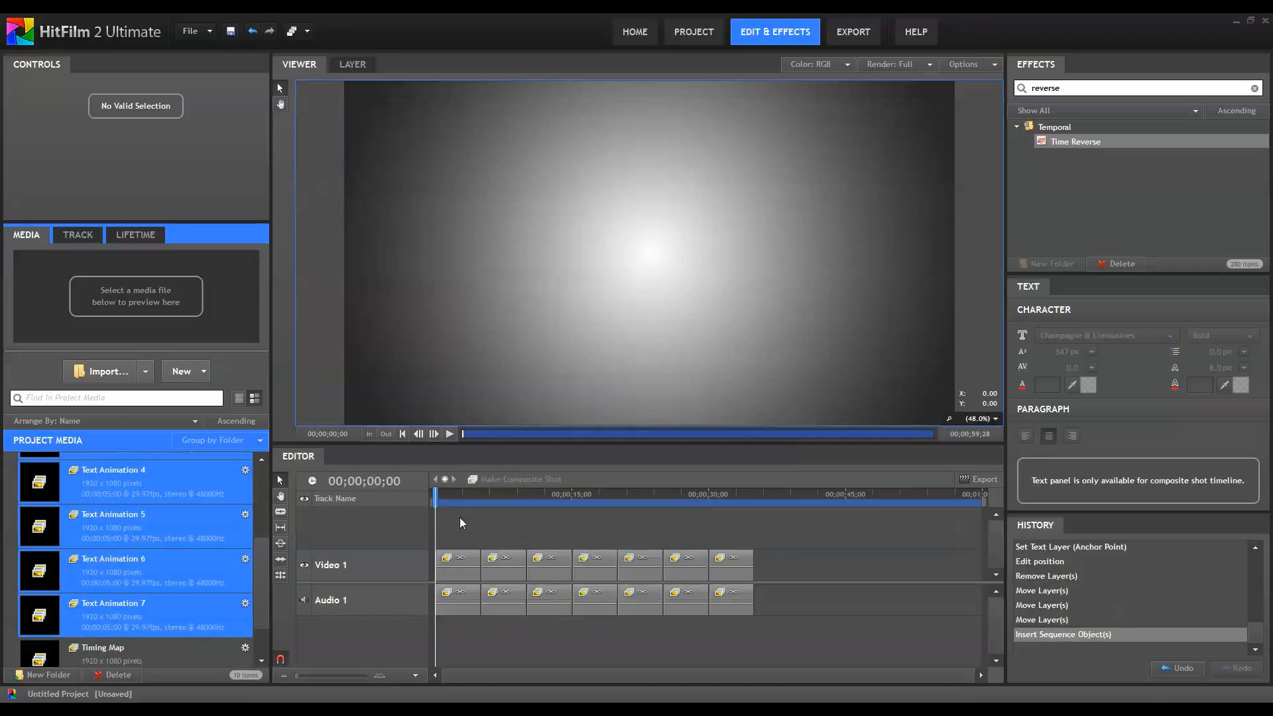
Deselect the inserted clips and play the Editor sequence from 00;00;01;24 within the first clip.
left_click(450, 500)
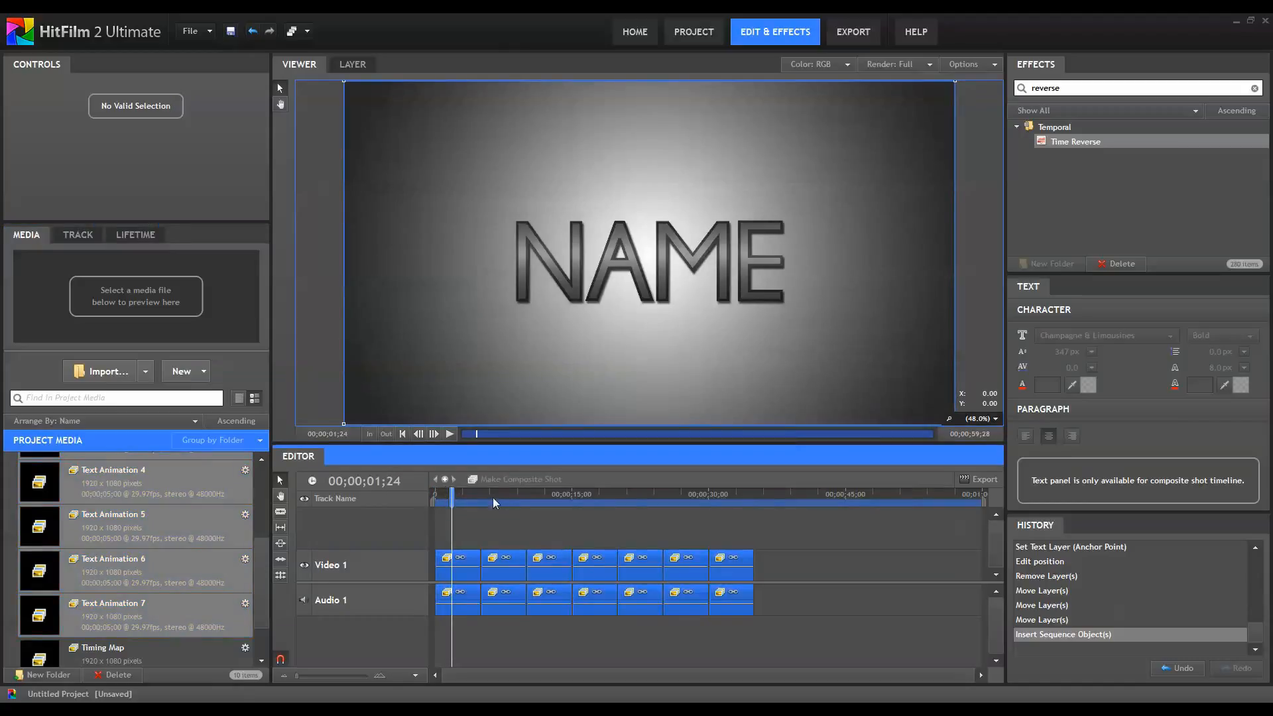
left_click(492, 517)
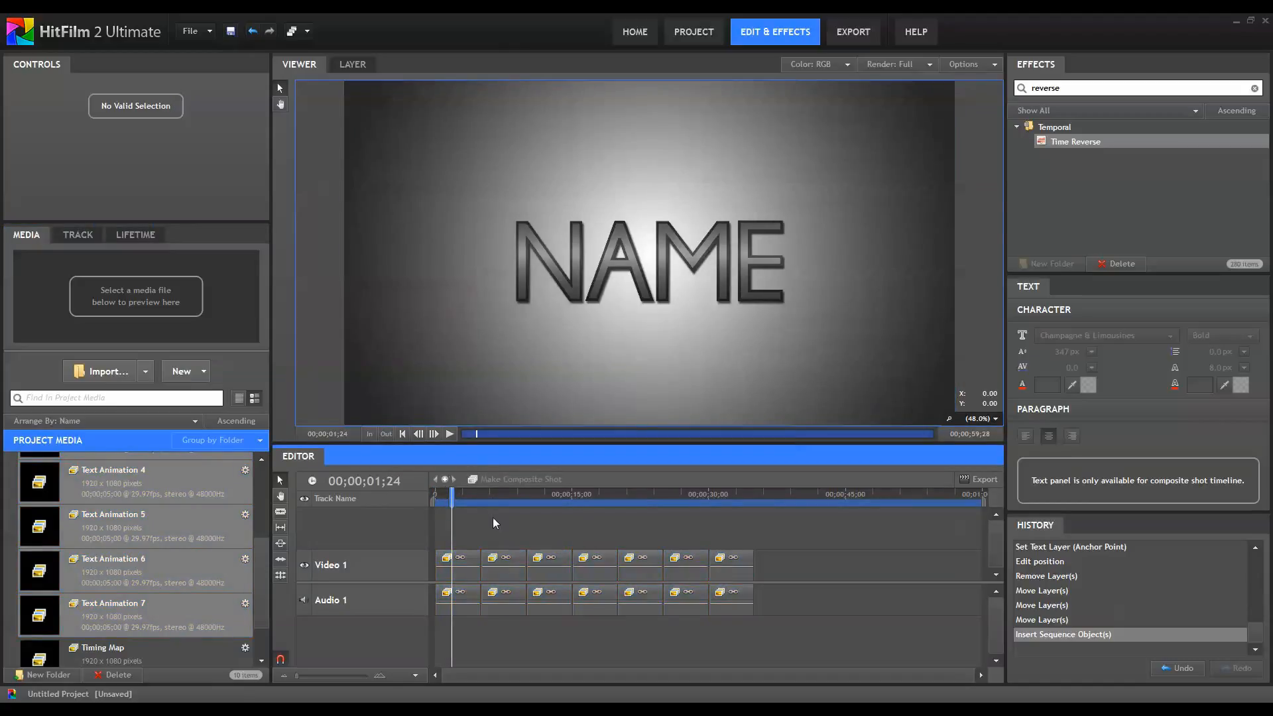
left_click(450, 433)
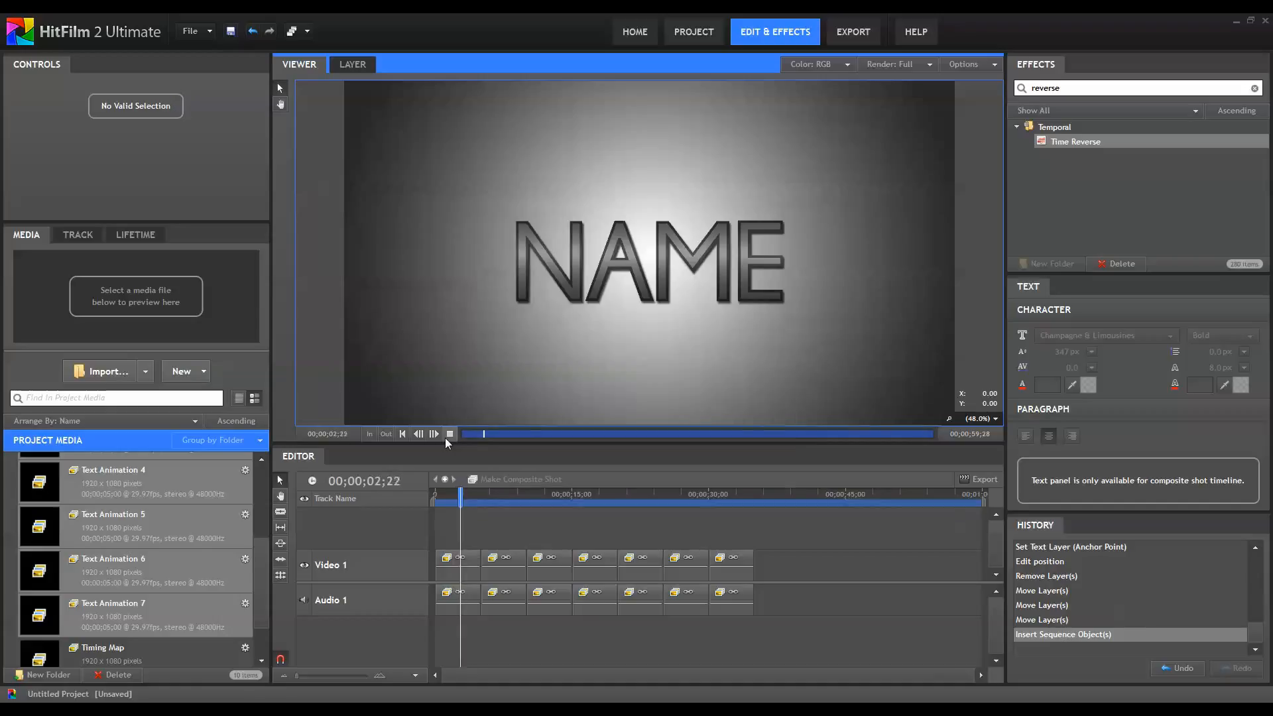